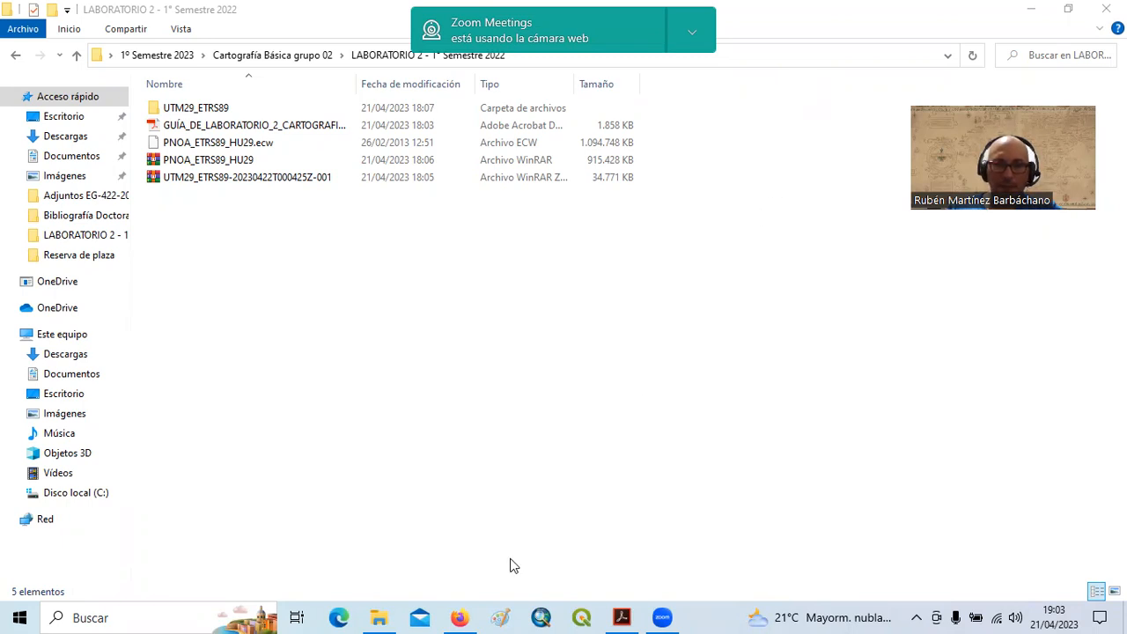
Launch QGIS Desktop 3.22.14 and create a new empty project with a wider map area.
{"action": "left_click", "coordinate": [110, 617]}
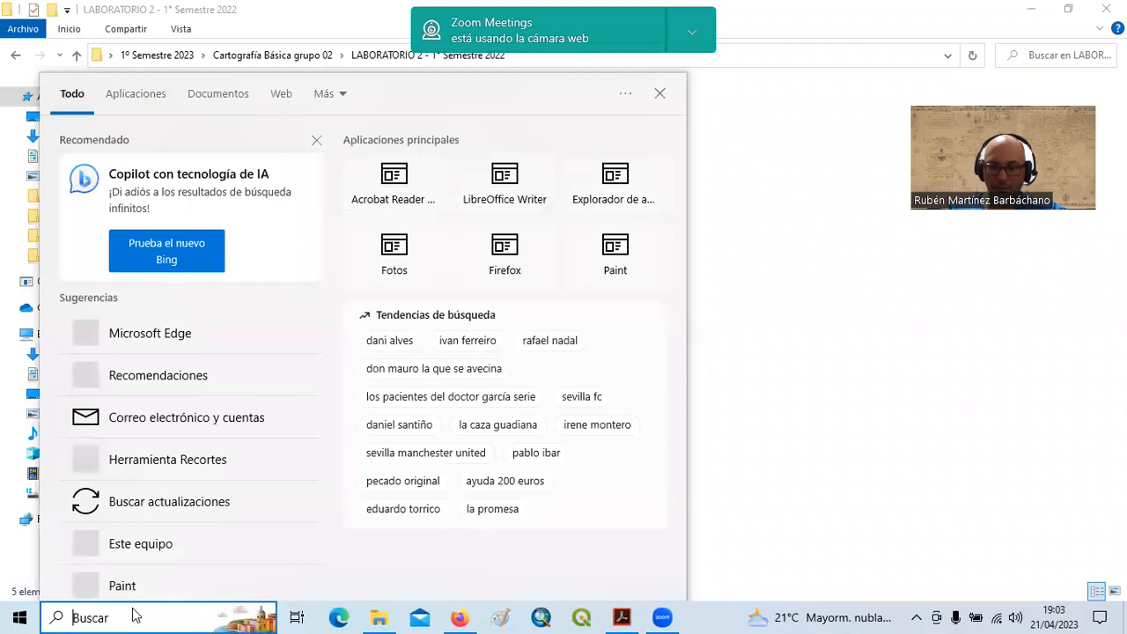
{"action": "type", "text": "QG"}
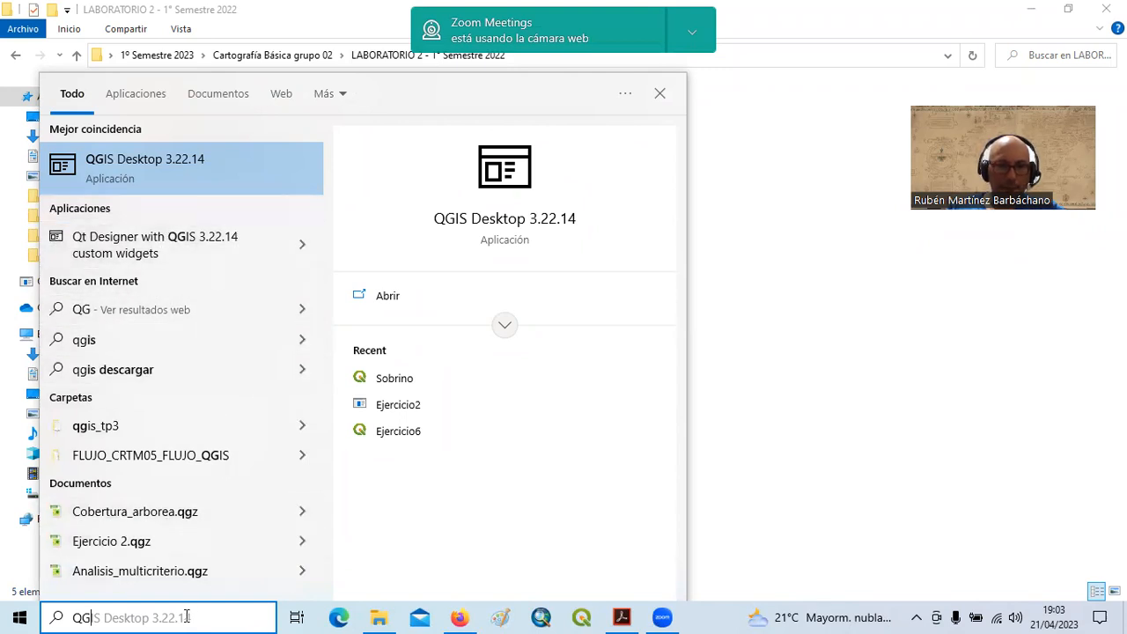
{"action": "left_click", "coordinate": [173, 172]}
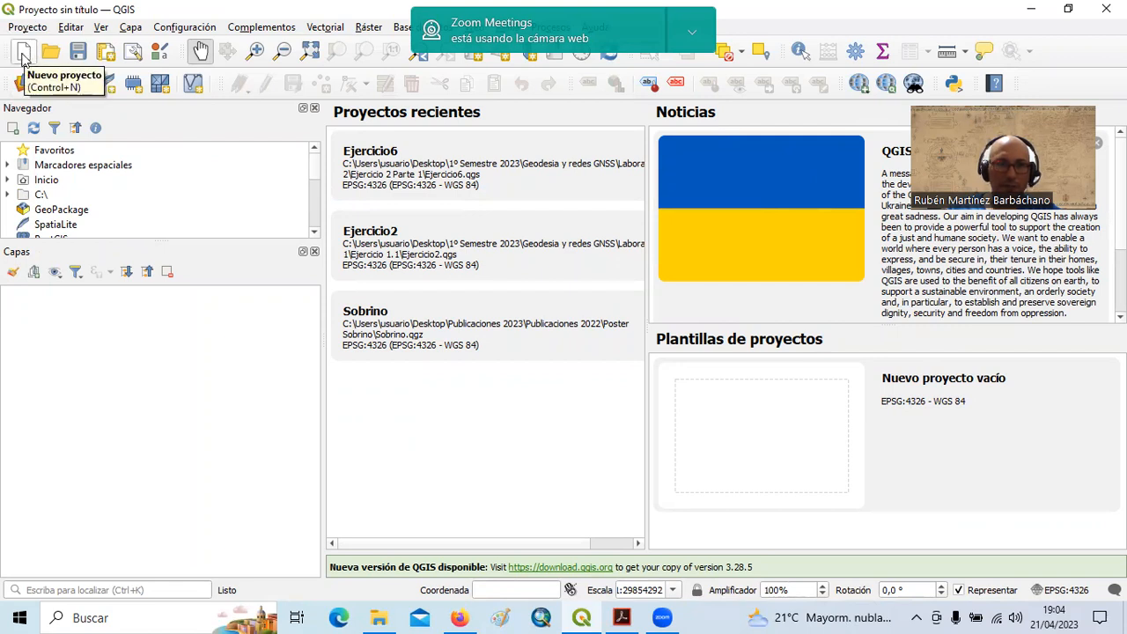
{"action": "left_click", "coordinate": [24, 55]}
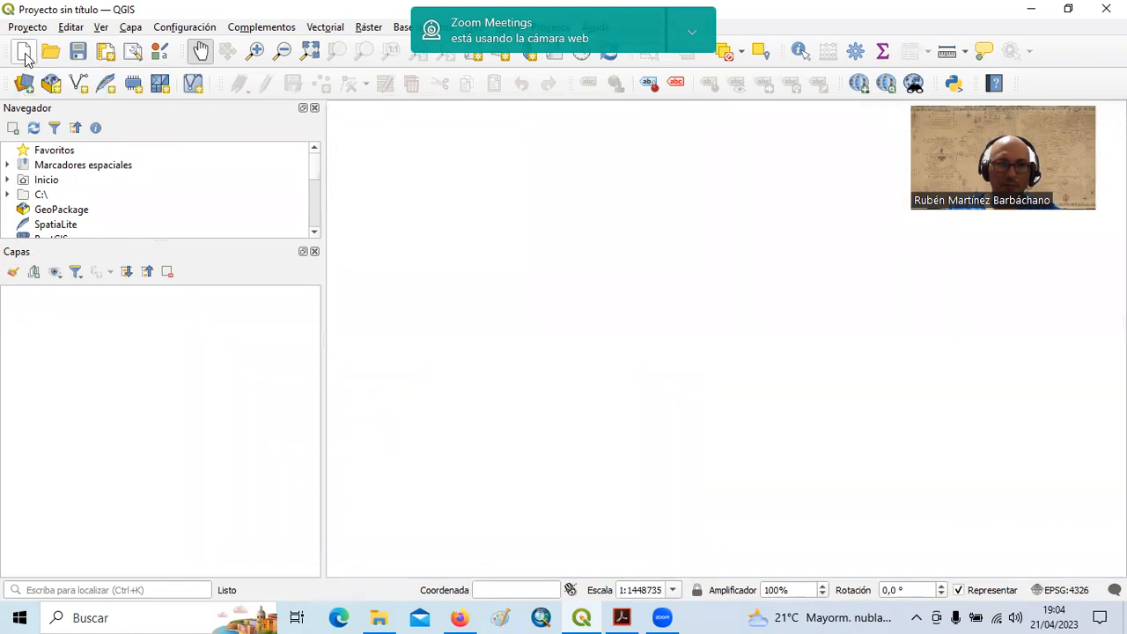
{"action": "left_click_drag", "start_coordinate": [322, 311], "coordinate": [244, 317]}
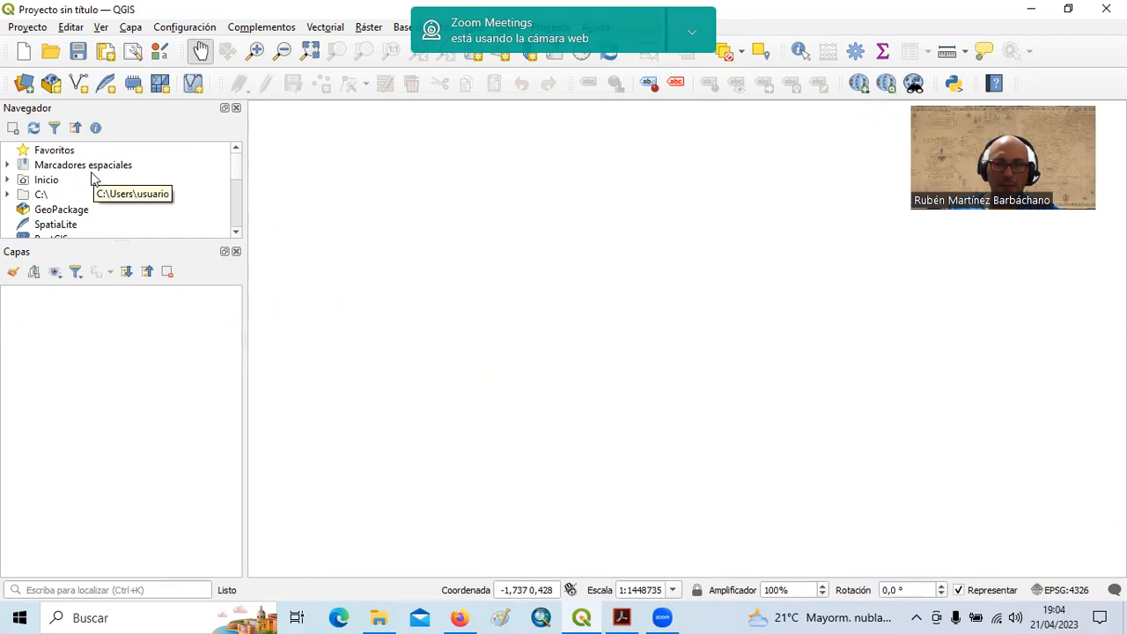
Add the raster PNOA_ETRS89_HU29.ecw from the LABORATORIO 2 - 1° Semestre 2022 folder as a layer.
{"action": "left_click", "coordinate": [27, 86]}
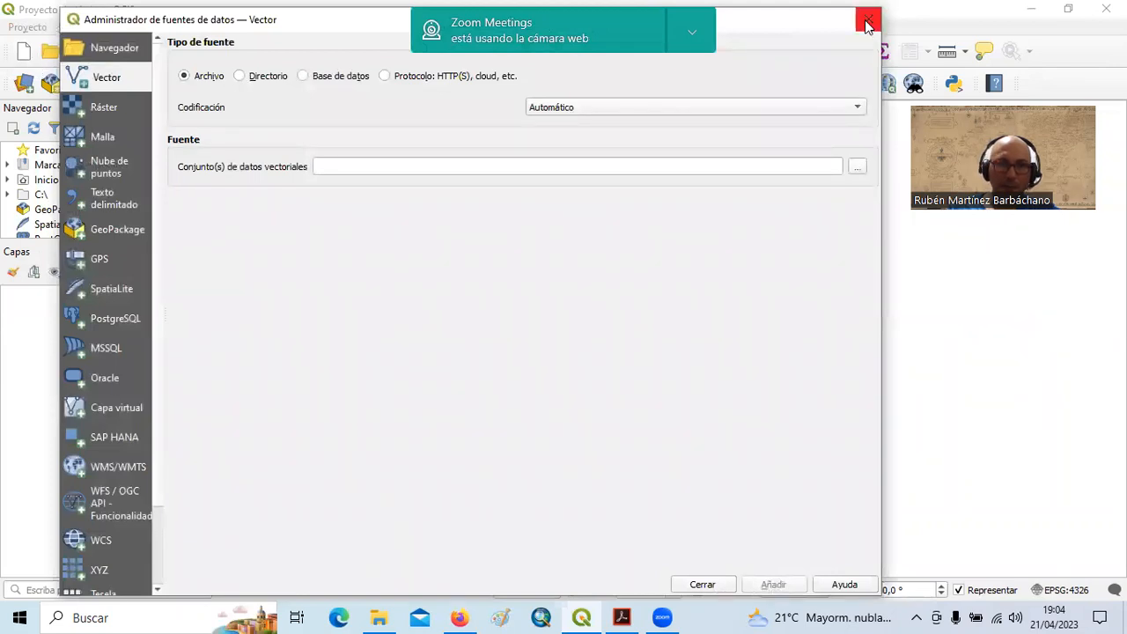
{"action": "left_click", "coordinate": [103, 108]}
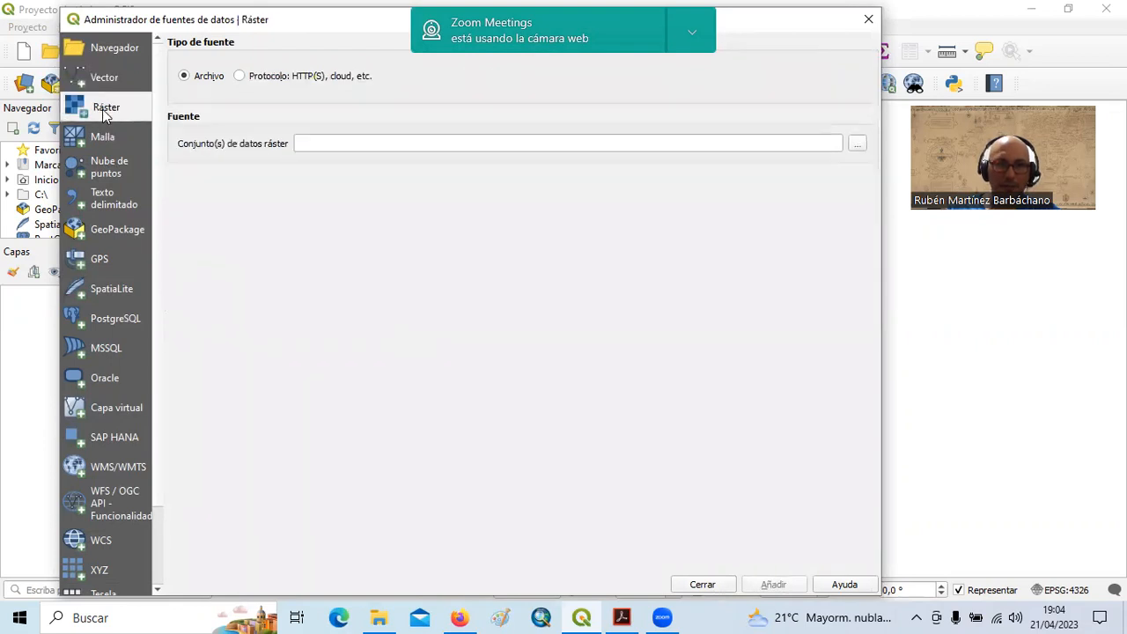
{"action": "left_click", "coordinate": [858, 144]}
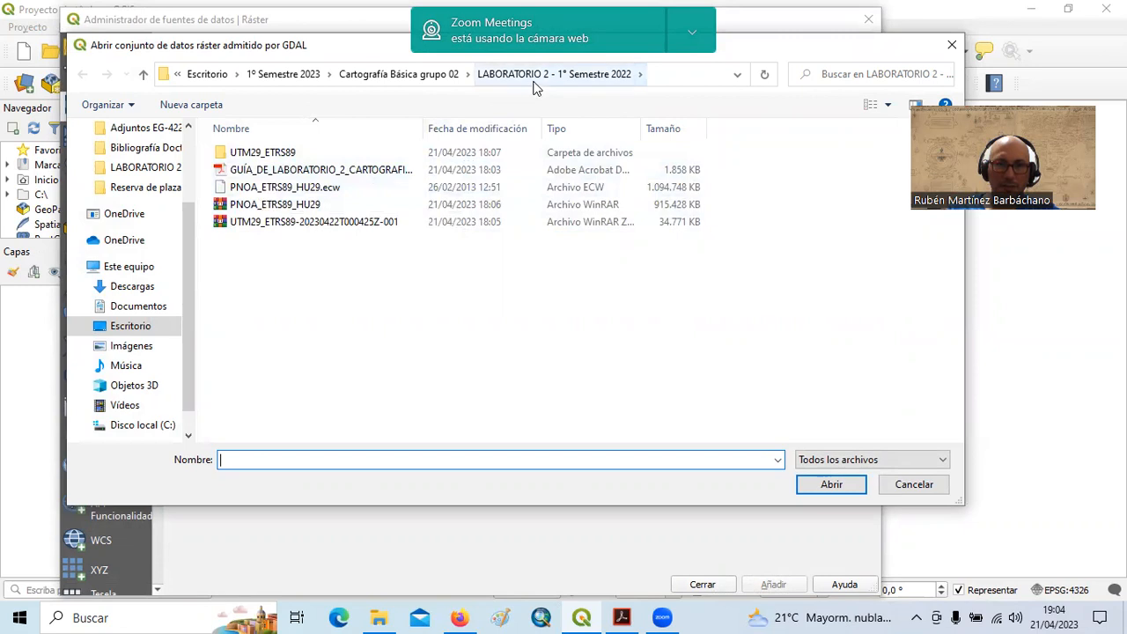
{"action": "left_click", "coordinate": [275, 192]}
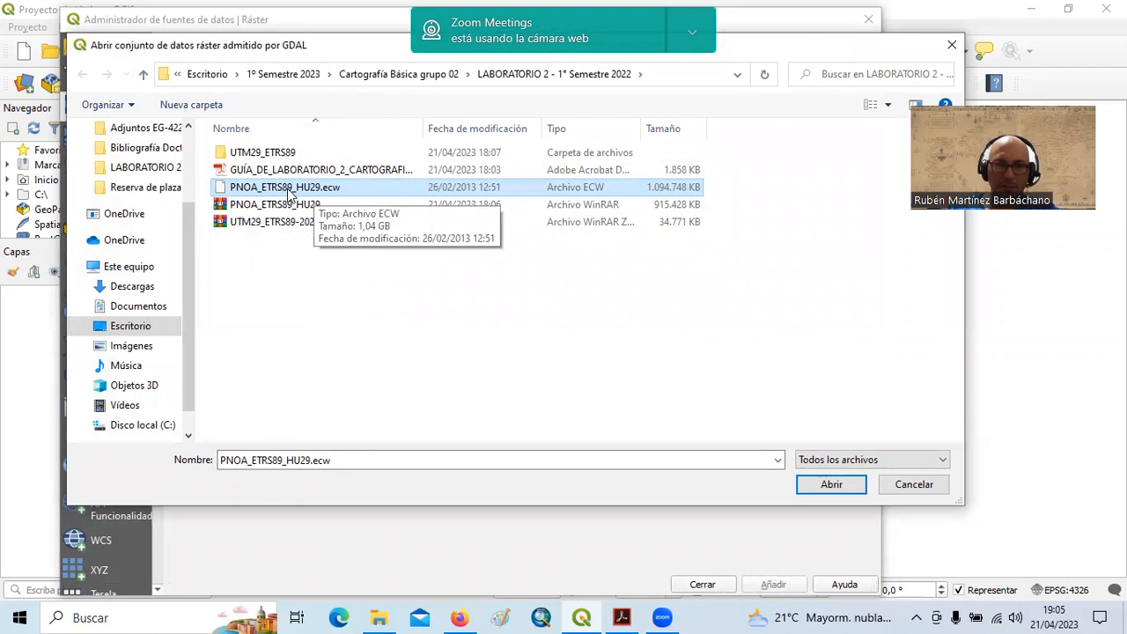
{"action": "left_click", "coordinate": [843, 487]}
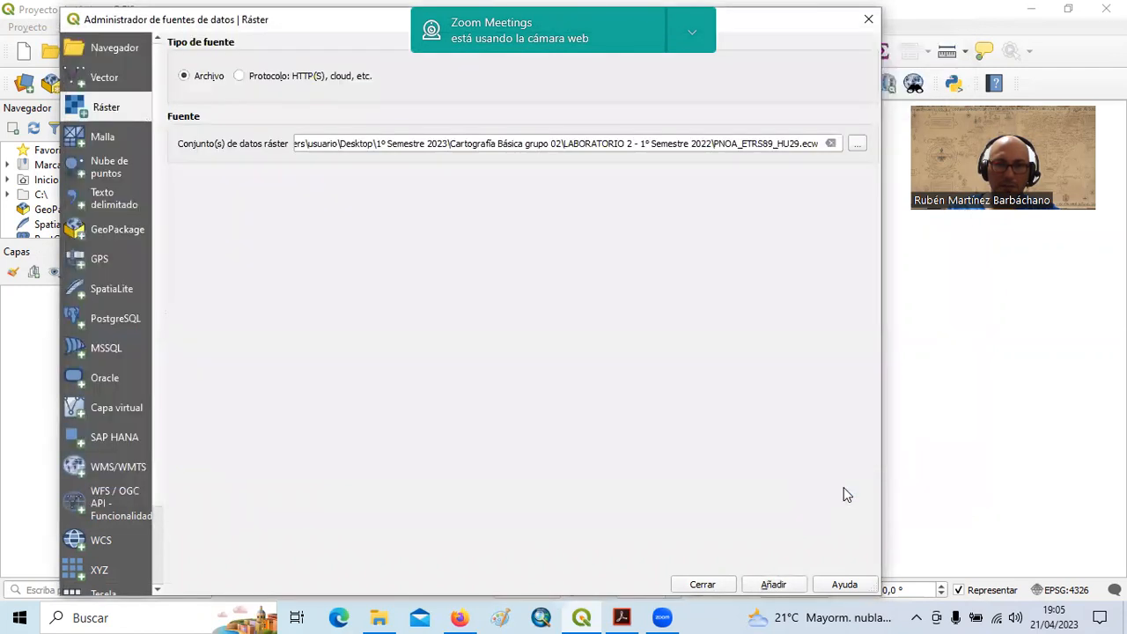
{"action": "left_click", "coordinate": [775, 585]}
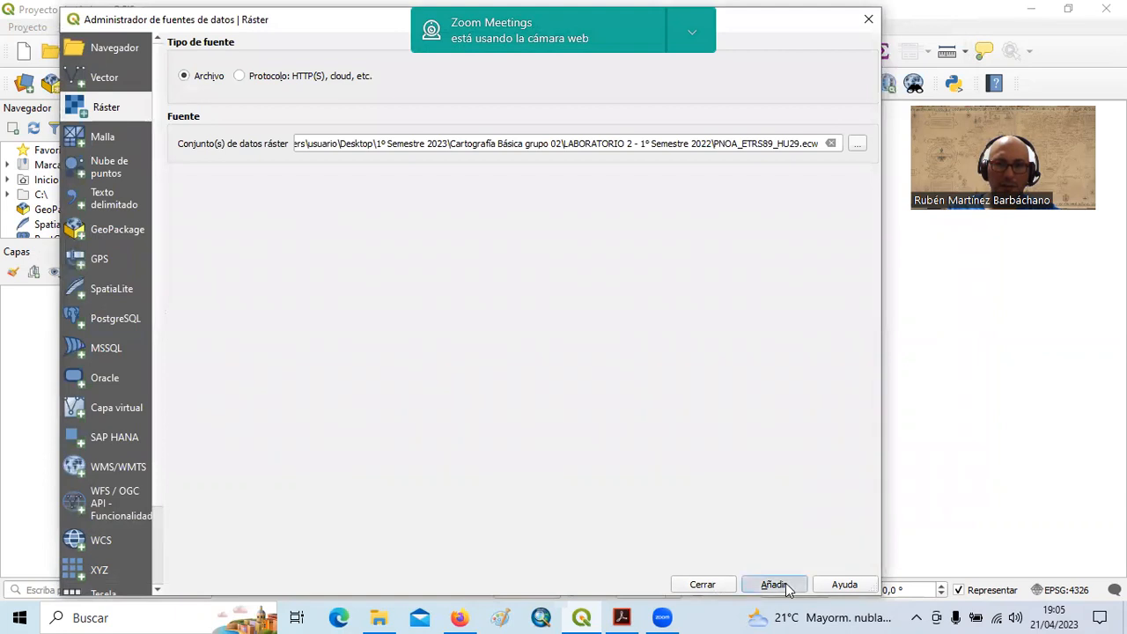
{"action": "left_click", "coordinate": [718, 583]}
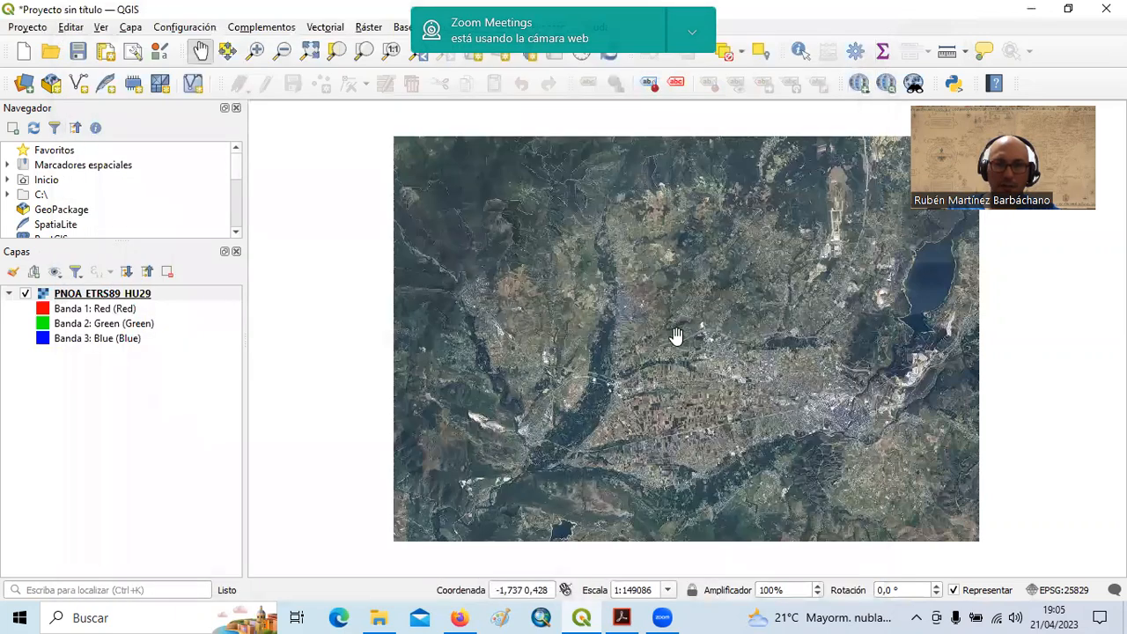
{"action": "left_click_drag", "start_coordinate": [815, 356], "coordinate": [674, 332]}
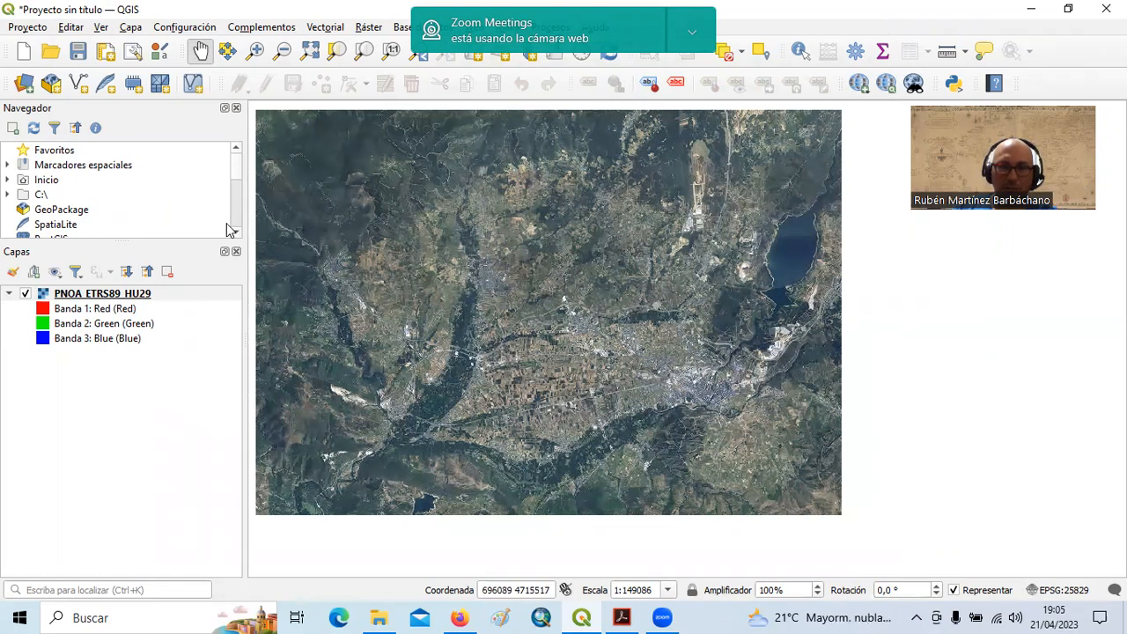
{"action": "scroll", "coordinate": [591, 399], "scroll_direction": "up", "scroll_amount": 1}
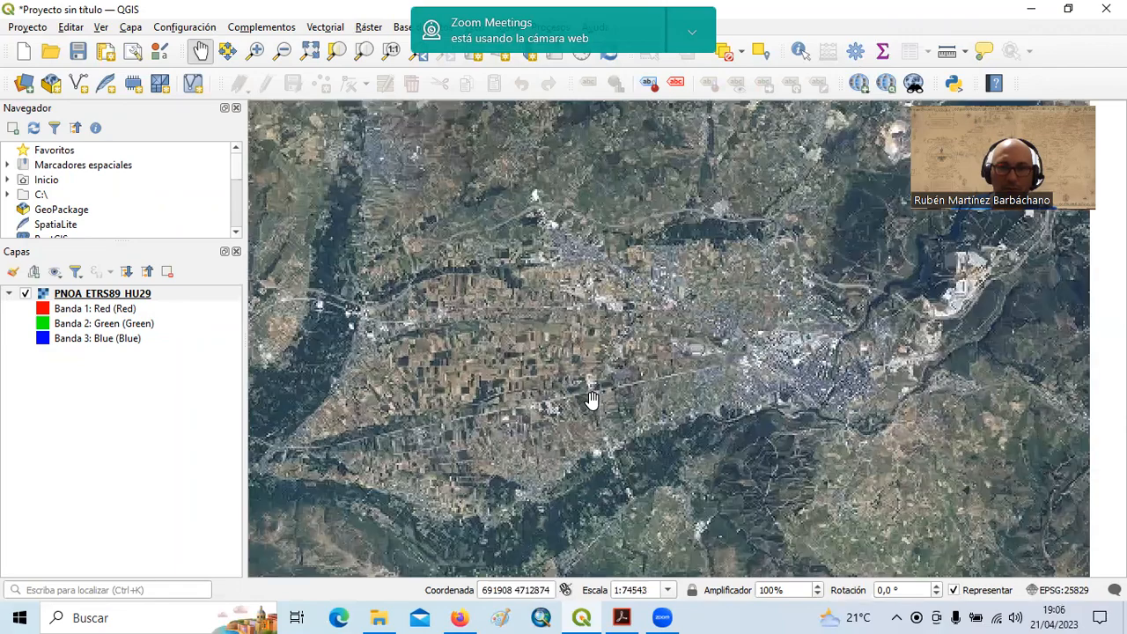
{"action": "scroll", "coordinate": [592, 398], "scroll_direction": "up", "scroll_amount": 1}
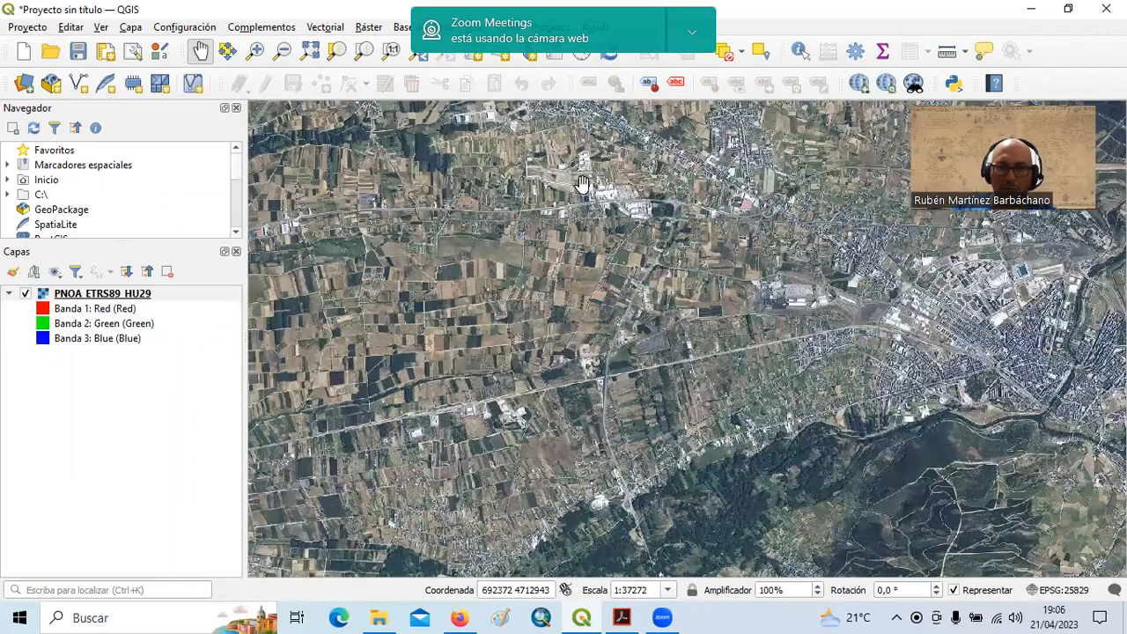
{"action": "left_click_drag", "start_coordinate": [576, 186], "coordinate": [607, 405]}
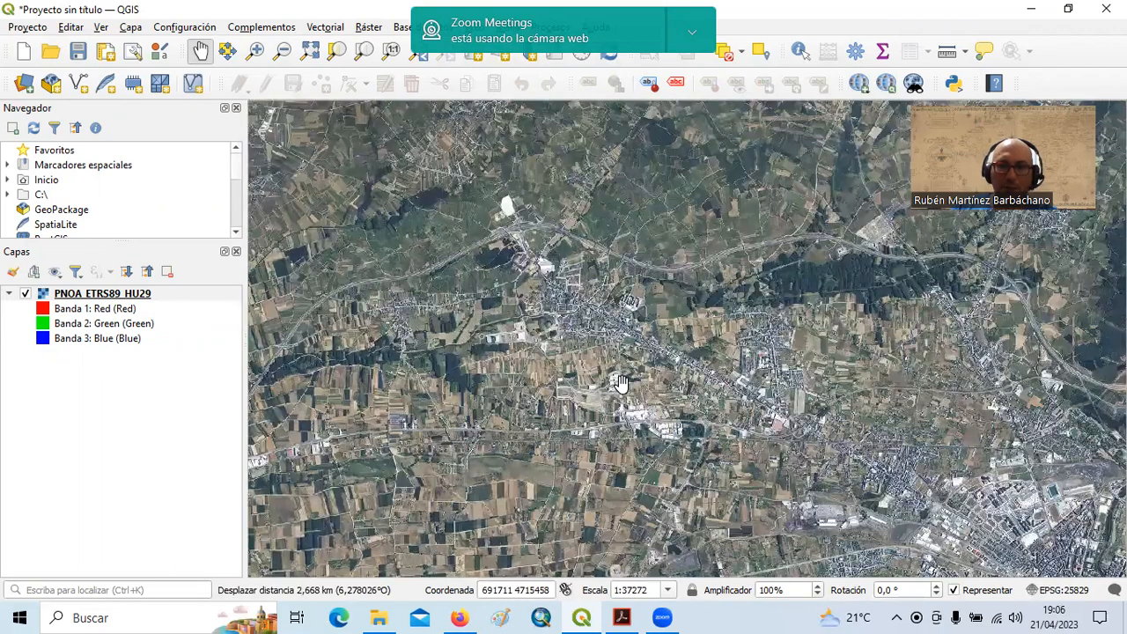
{"action": "scroll", "coordinate": [620, 384], "scroll_direction": "down", "scroll_amount": 2}
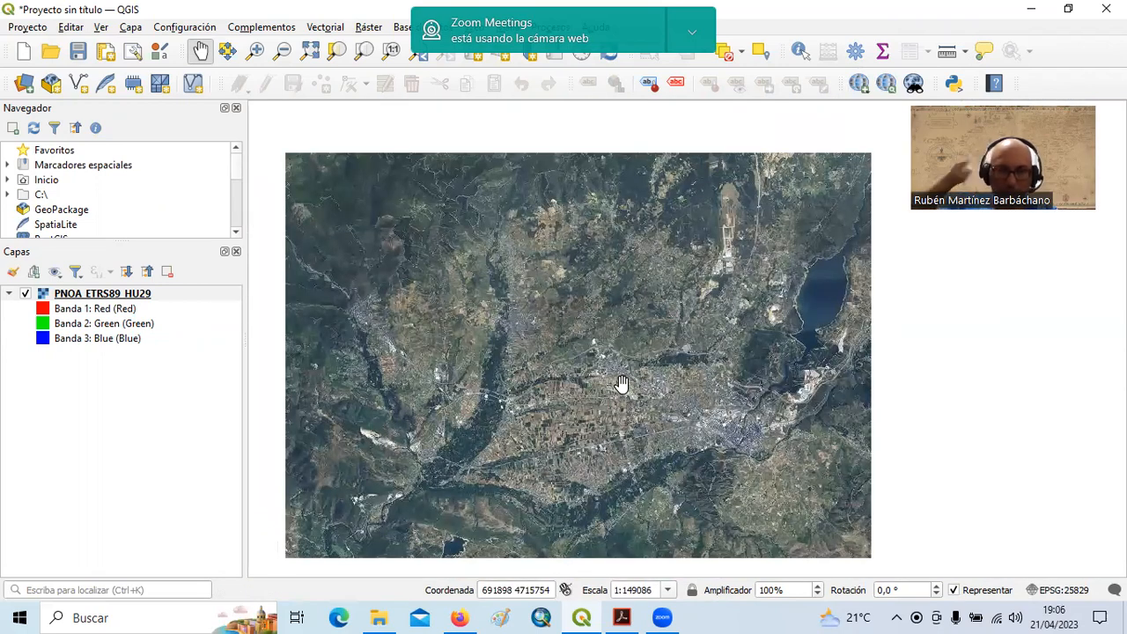
Start adding a vector file source and browse into the UTM29_ETRS89 folder.
{"action": "left_click", "coordinate": [30, 95]}
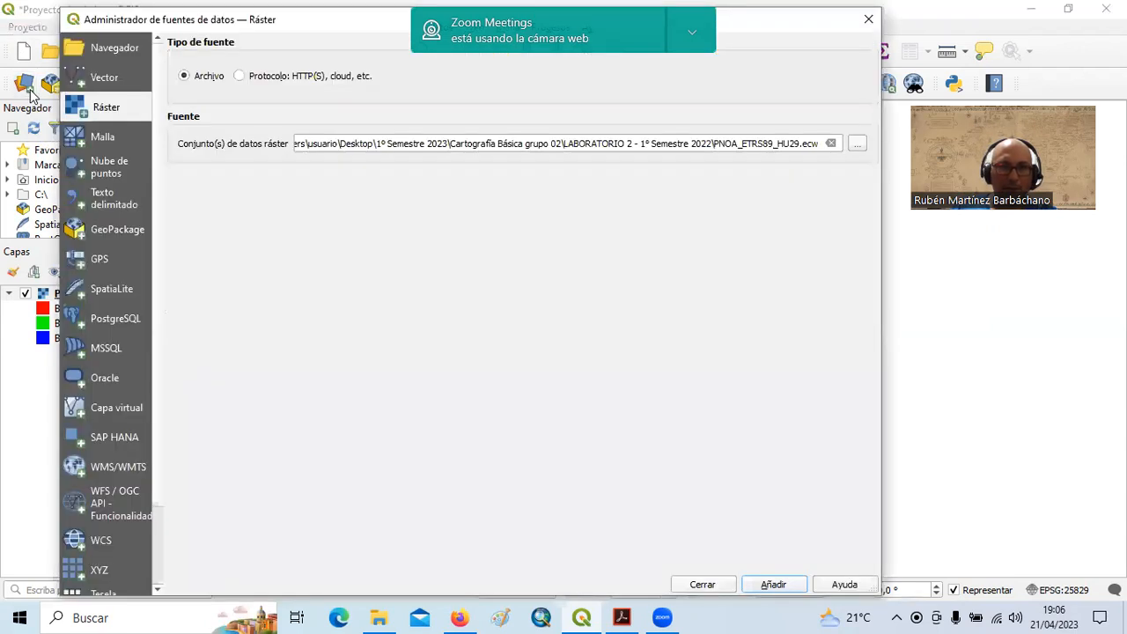
{"action": "left_click", "coordinate": [104, 79]}
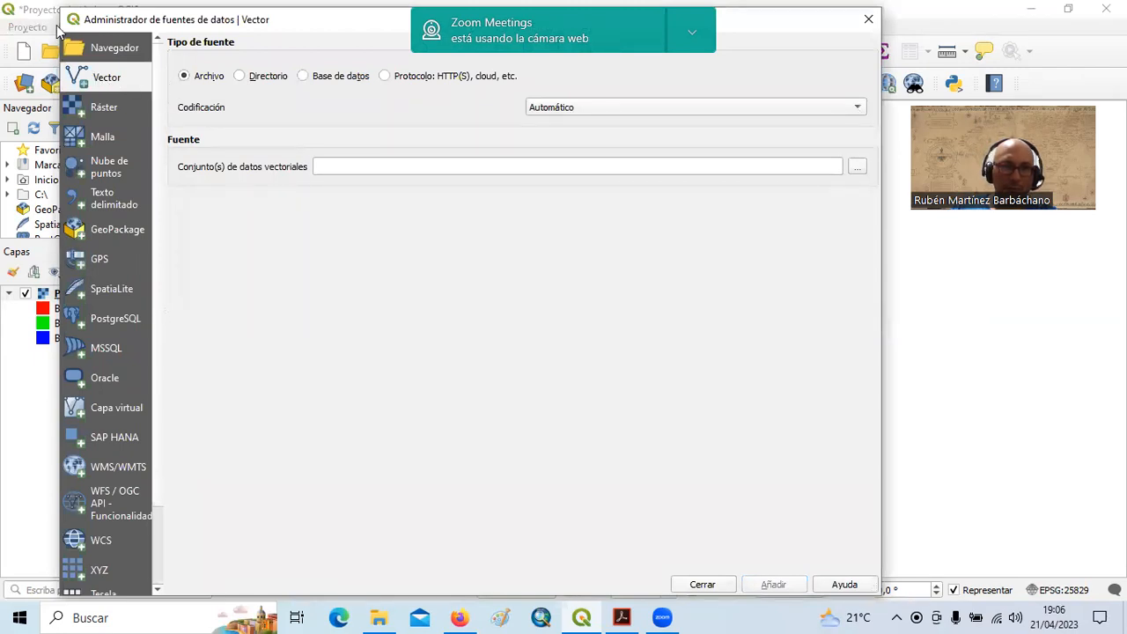
{"action": "left_click_drag", "start_coordinate": [61, 22], "coordinate": [48, 60]}
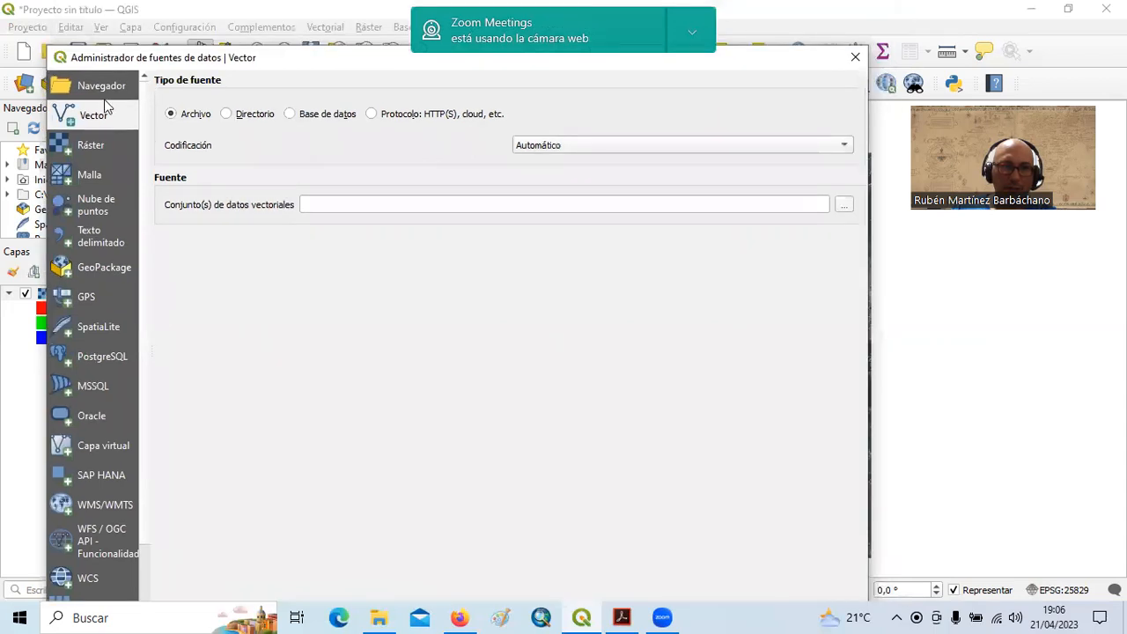
{"action": "left_click", "coordinate": [88, 152]}
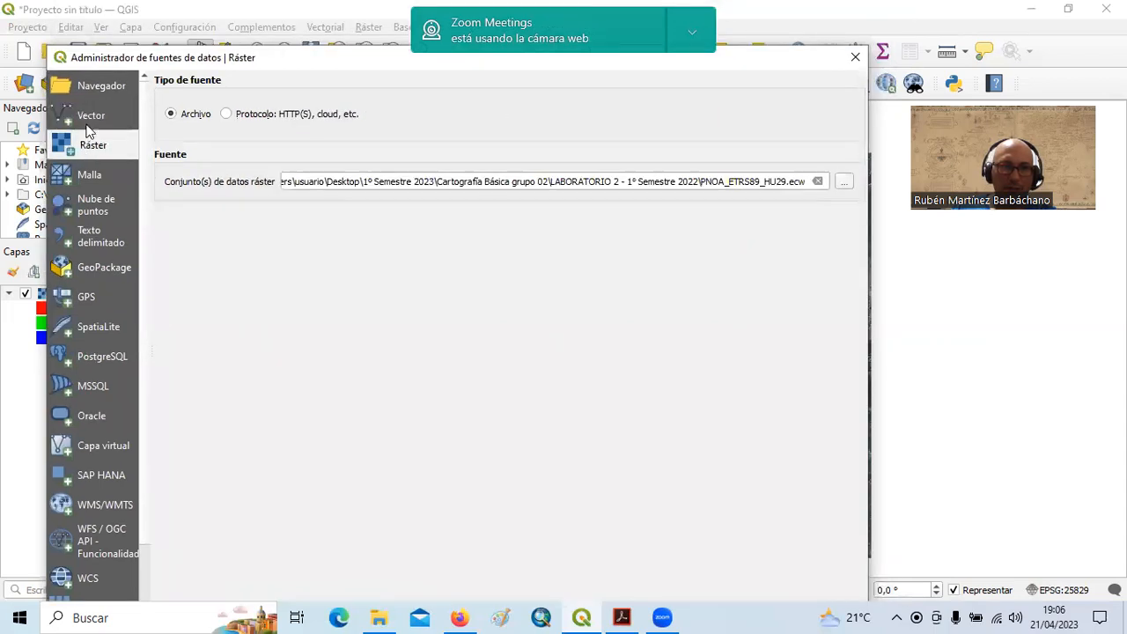
{"action": "left_click", "coordinate": [91, 118]}
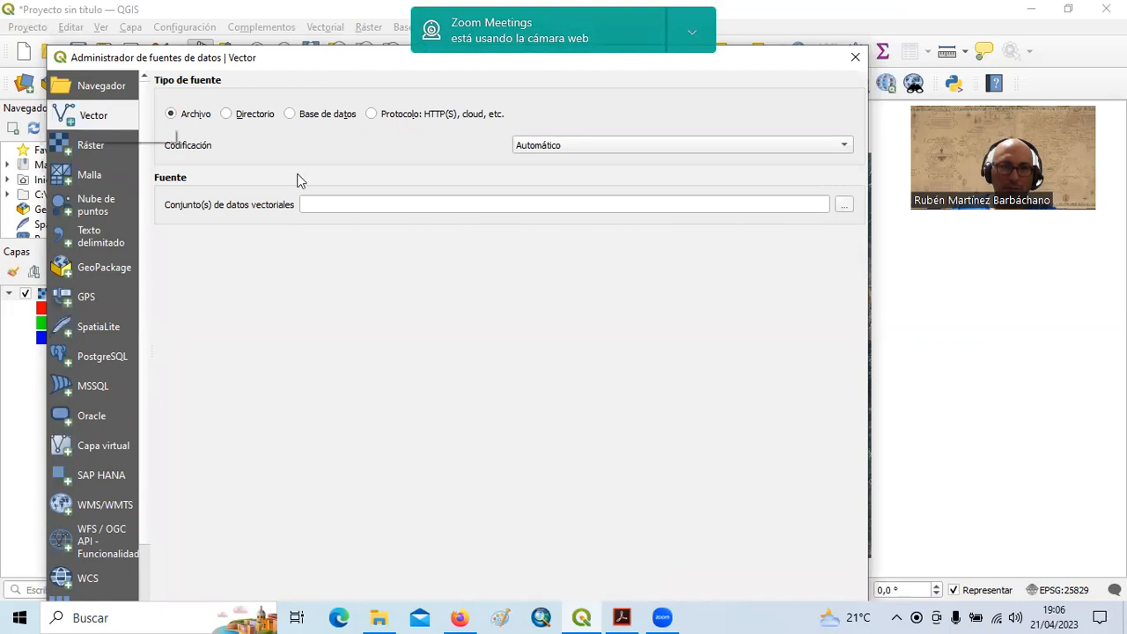
{"action": "left_click", "coordinate": [844, 206]}
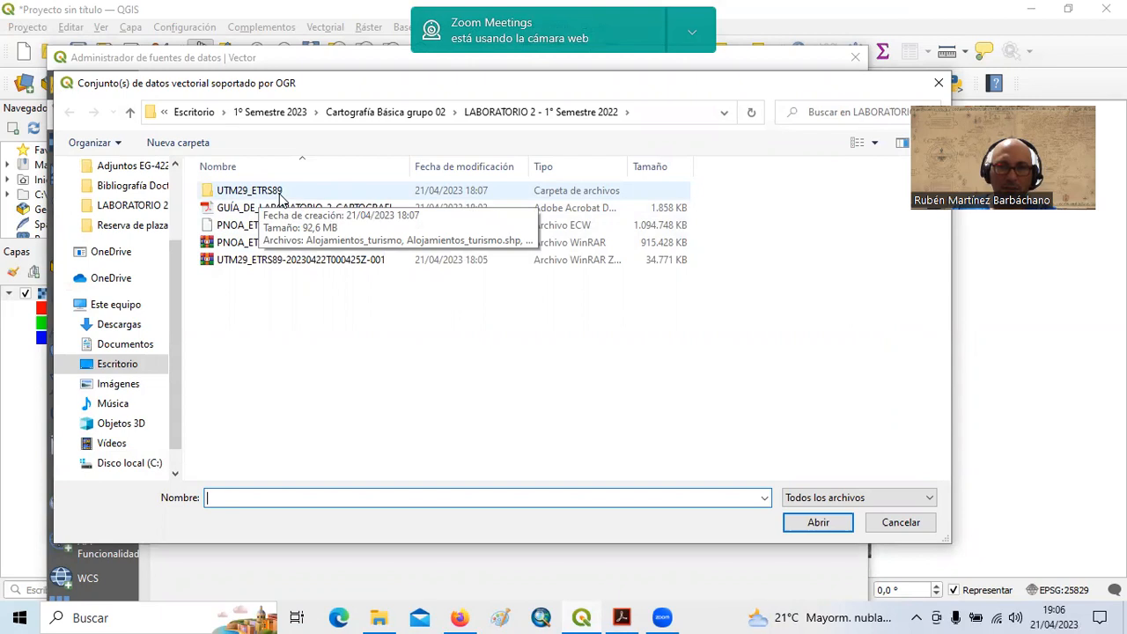
{"action": "double_click", "coordinate": [268, 199]}
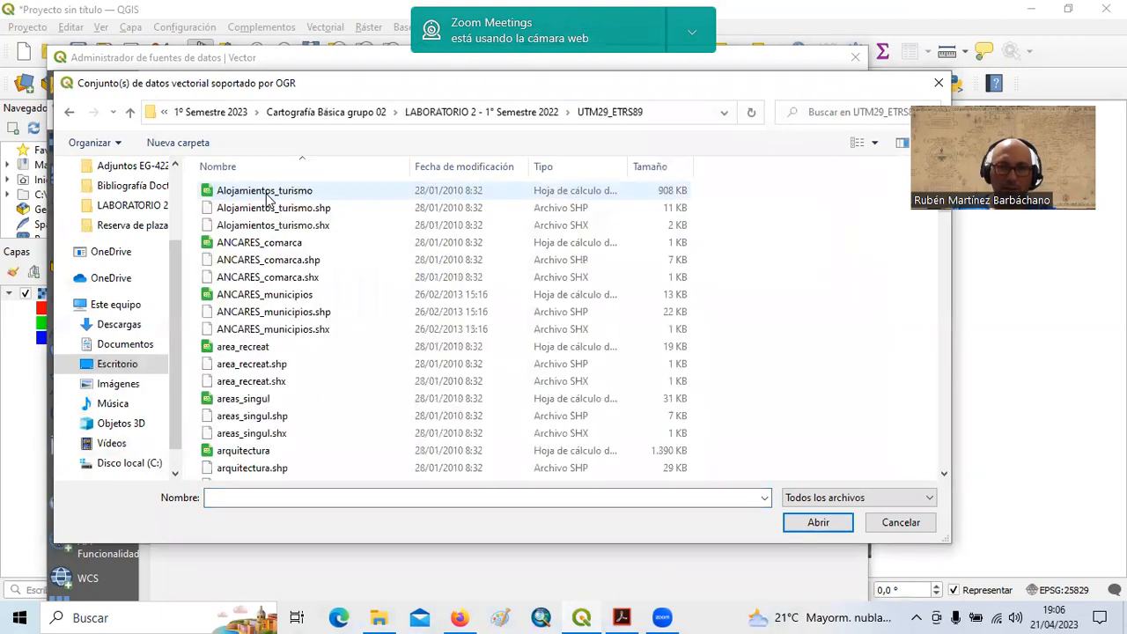
Choose ANCARES_comarca.shp and NUCLEOS_POBLACION.shp together as the vector datasets to load.
{"action": "left_click", "coordinate": [329, 263]}
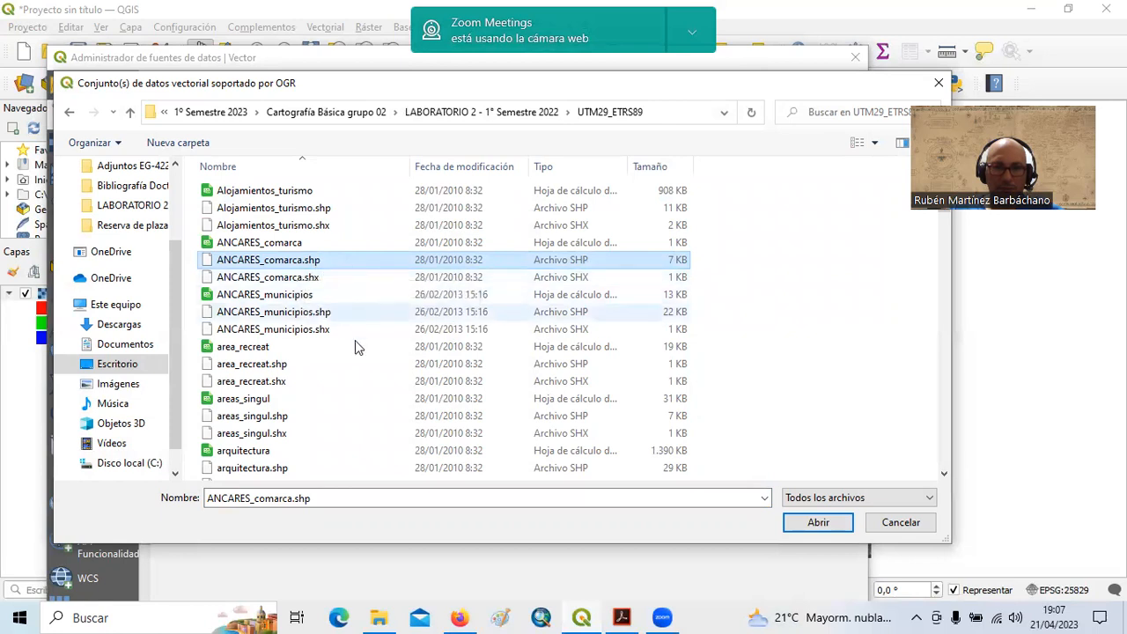
{"action": "scroll", "coordinate": [374, 456], "scroll_direction": "down", "scroll_amount": 2}
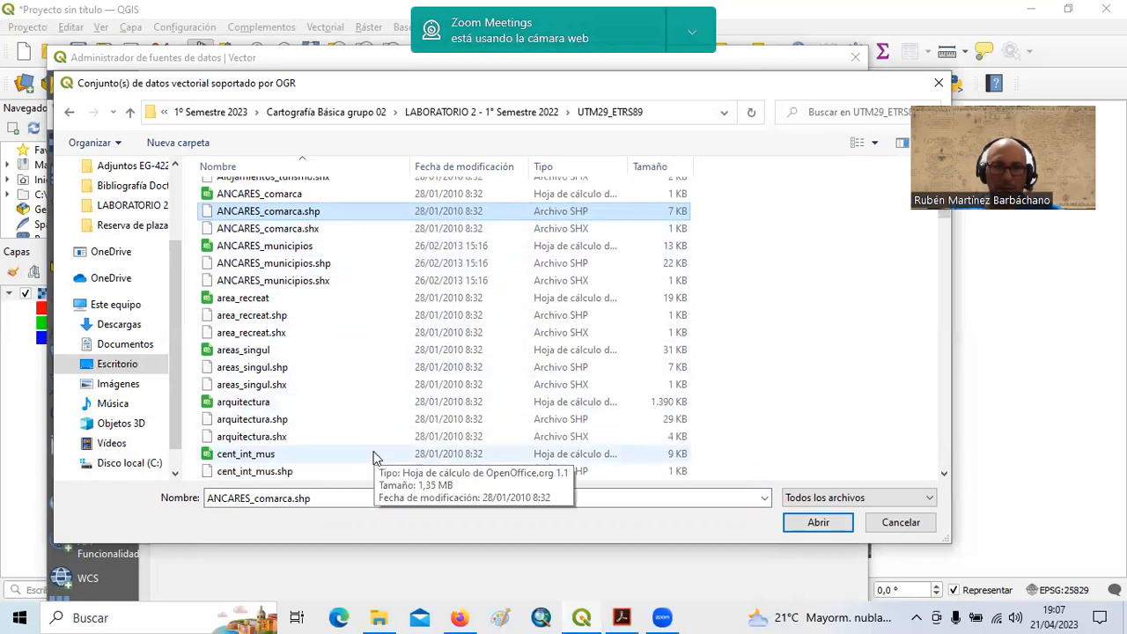
{"action": "scroll", "coordinate": [374, 456], "scroll_direction": "down", "scroll_amount": 5}
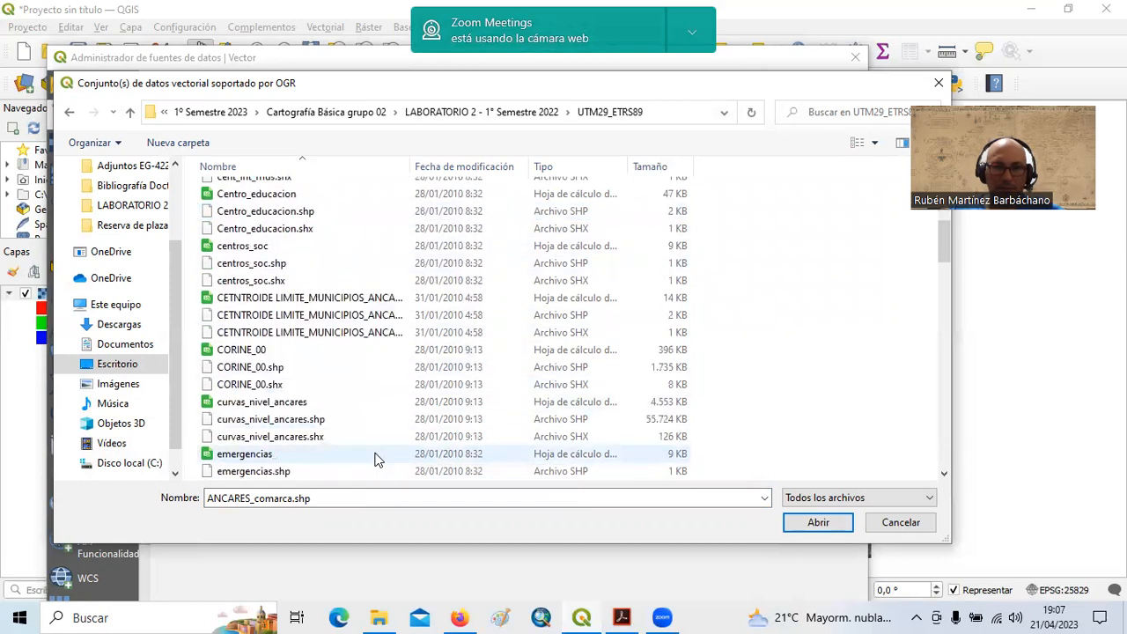
{"action": "scroll", "coordinate": [373, 456], "scroll_direction": "down", "scroll_amount": 10}
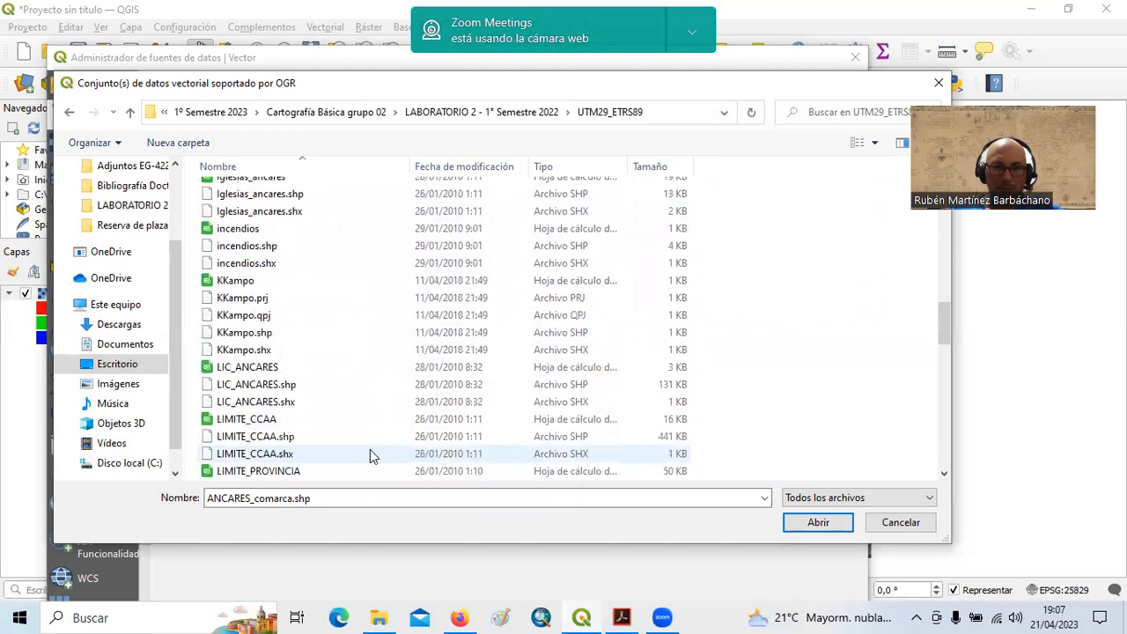
{"action": "scroll", "coordinate": [370, 455], "scroll_direction": "down", "scroll_amount": 5}
{"action": "scroll", "coordinate": [370, 455], "scroll_direction": "down", "scroll_amount": 2}
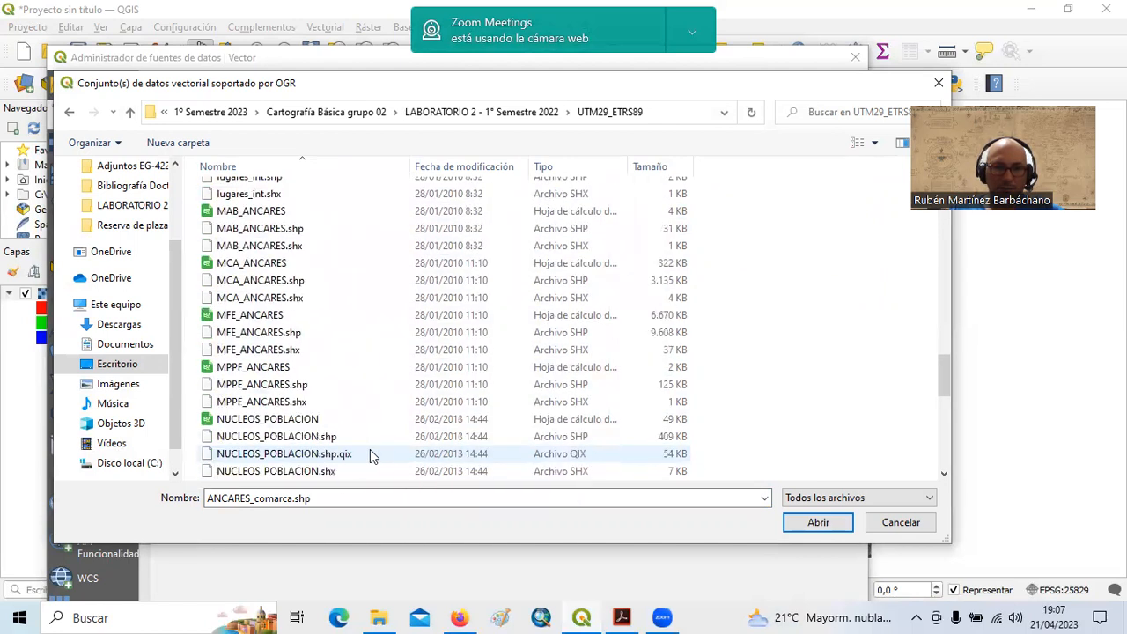
{"action": "scroll", "coordinate": [370, 455], "scroll_direction": "down", "scroll_amount": 2}
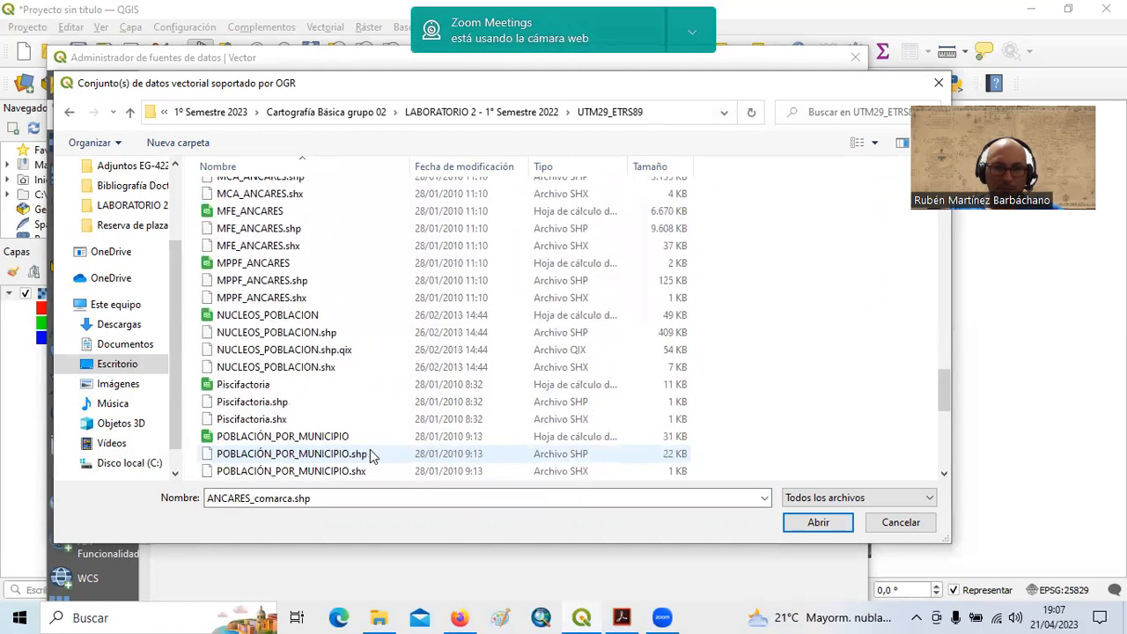
{"action": "left_click", "coordinate": [336, 337], "text": "ctrl"}
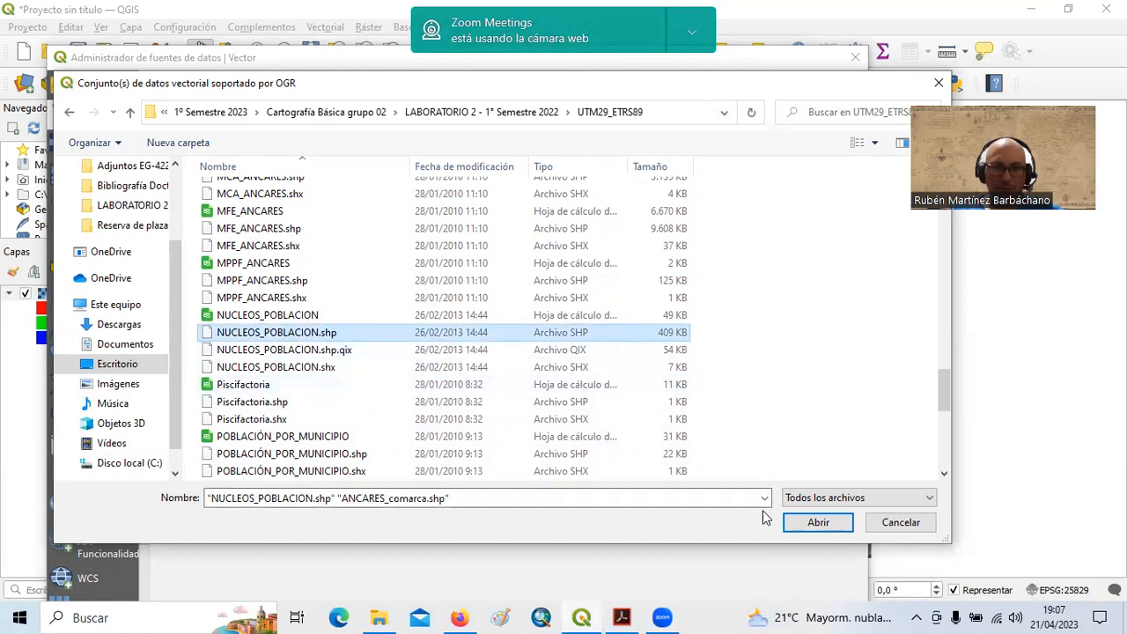
{"action": "left_click", "coordinate": [818, 523]}
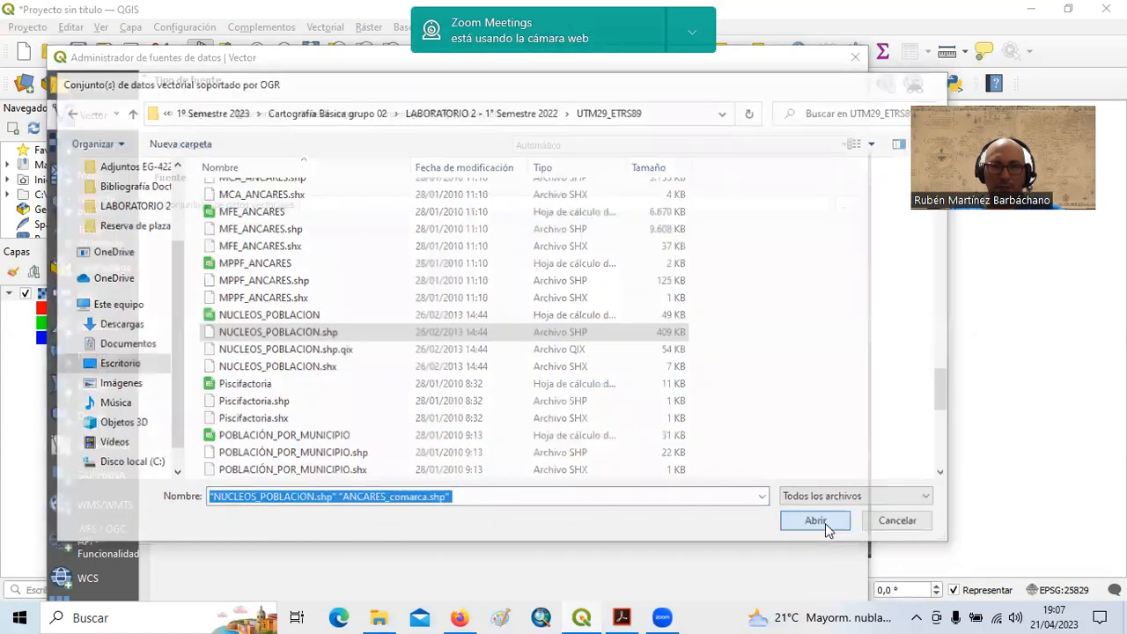
Add the two chosen shapefiles to the project as layers and close the data source manager.
{"action": "left_click", "coordinate": [60, 58]}
{"action": "left_click", "coordinate": [38, 28]}
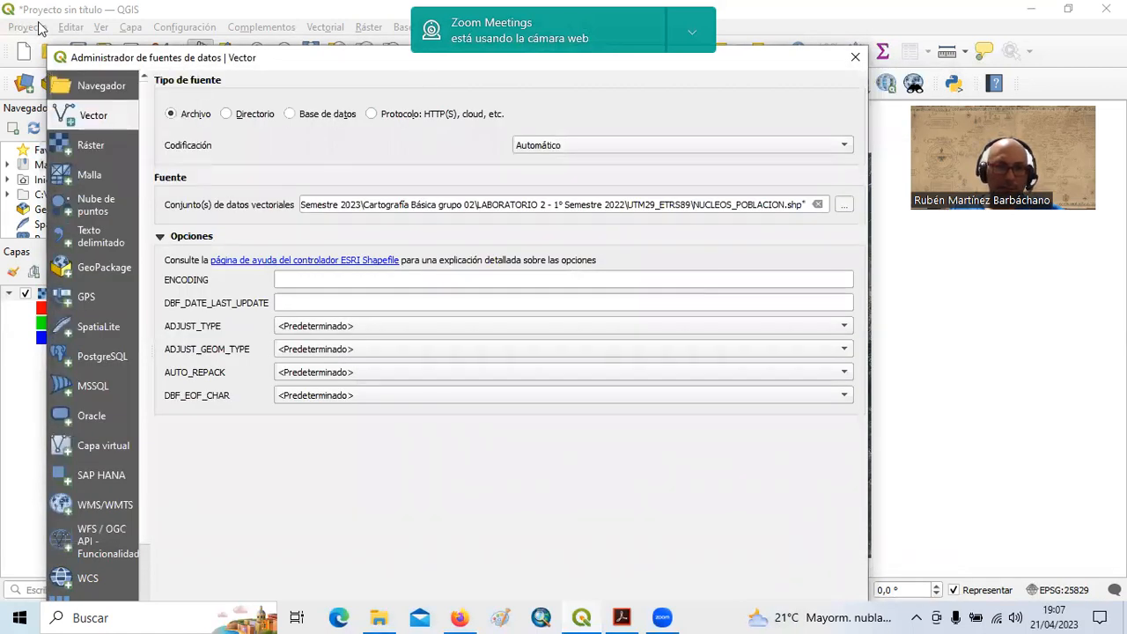
{"action": "left_click_drag", "start_coordinate": [62, 60], "coordinate": [38, 23]}
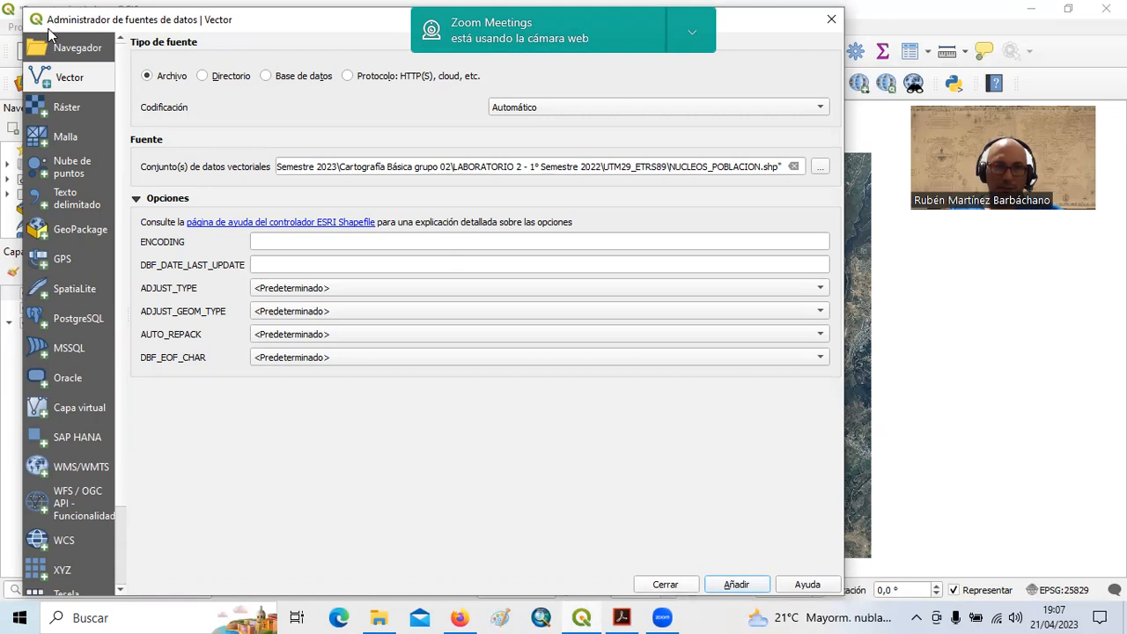
{"action": "left_click_drag", "start_coordinate": [50, 29], "coordinate": [44, 24]}
{"action": "left_click", "coordinate": [654, 578]}
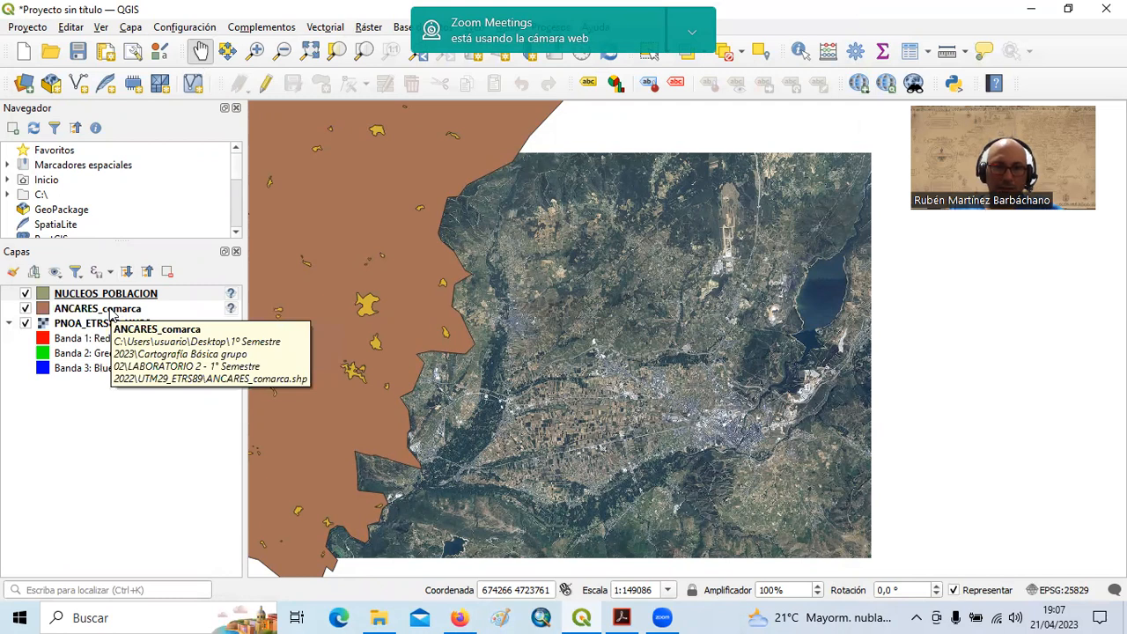
{"action": "left_click_drag", "start_coordinate": [441, 347], "coordinate": [547, 348]}
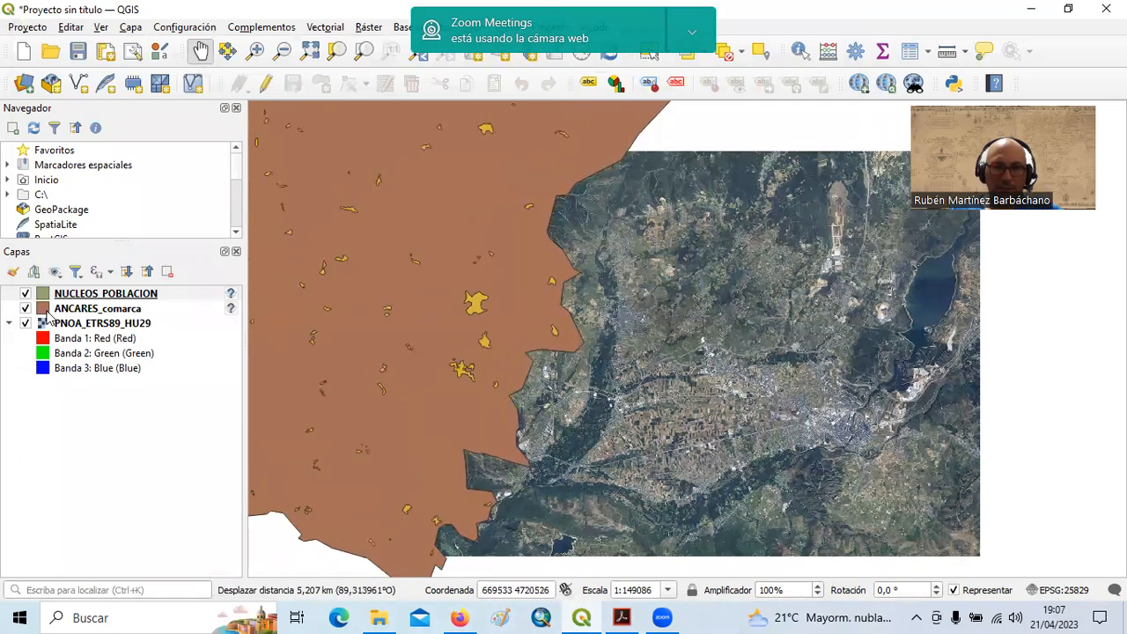
{"action": "left_click", "coordinate": [83, 308]}
{"action": "left_click", "coordinate": [83, 294]}
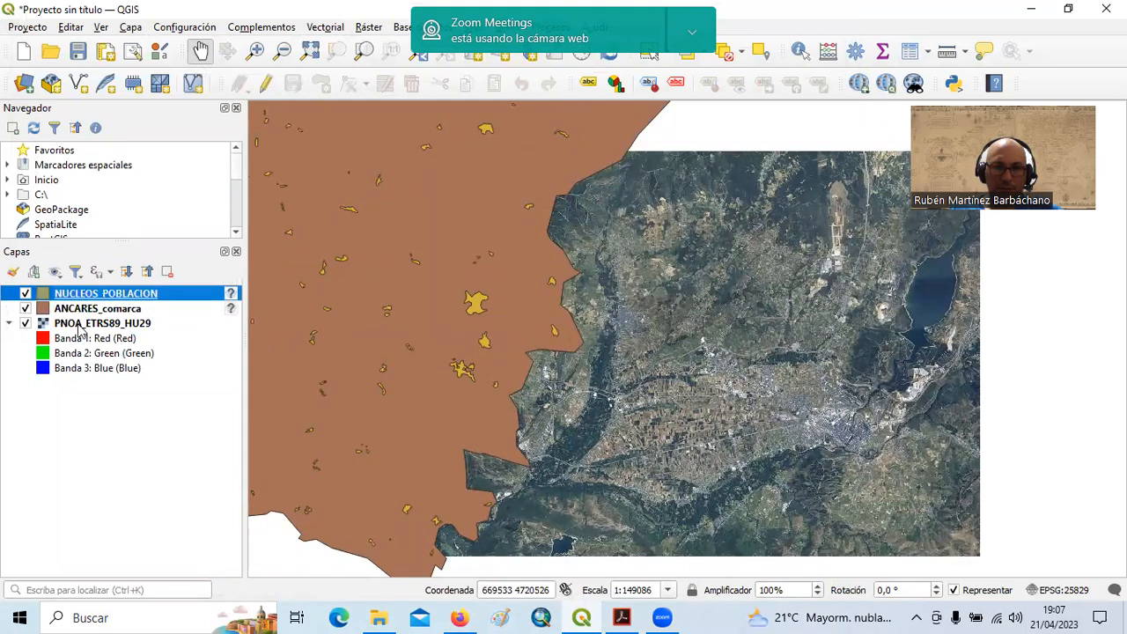
{"action": "left_click", "coordinate": [83, 324]}
{"action": "left_click", "coordinate": [81, 294]}
{"action": "left_click", "coordinate": [82, 308]}
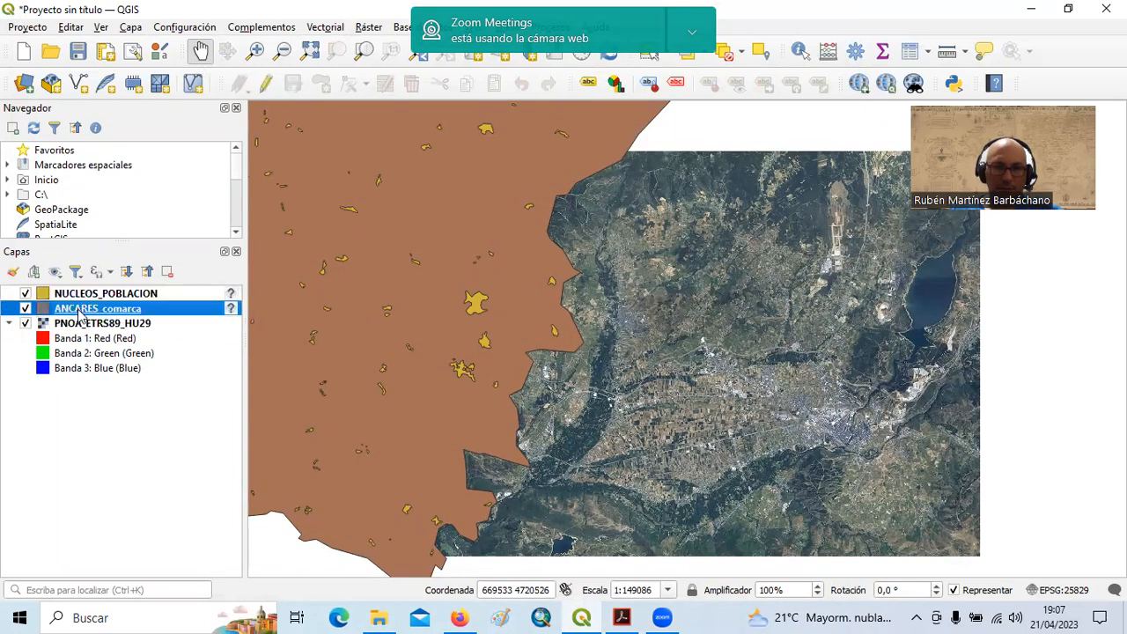
{"action": "left_click", "coordinate": [82, 296]}
{"action": "left_click", "coordinate": [86, 309]}
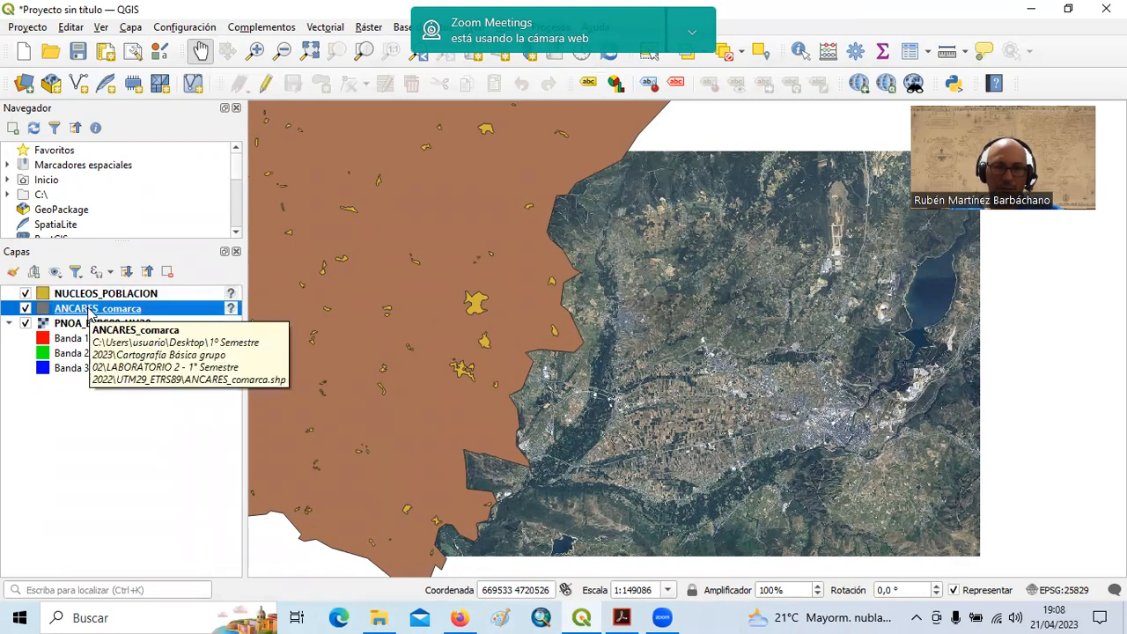
{"action": "left_click", "coordinate": [101, 298]}
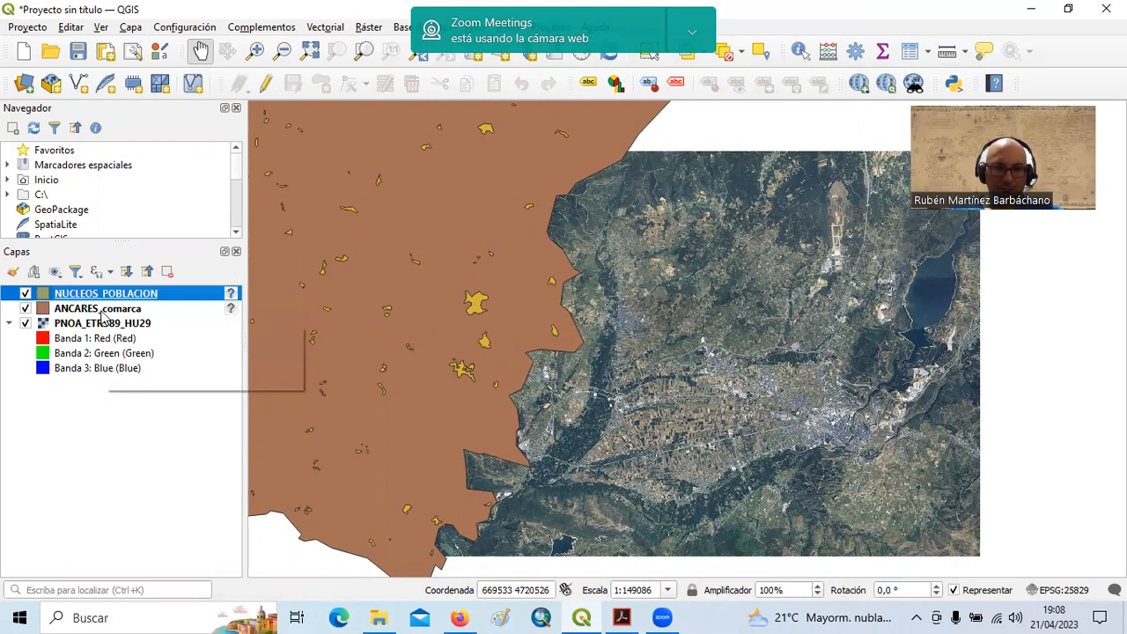
Open the symbology of the ANCARES_comarca layer and make its simple fill colour transparent.
{"action": "left_click", "coordinate": [102, 315]}
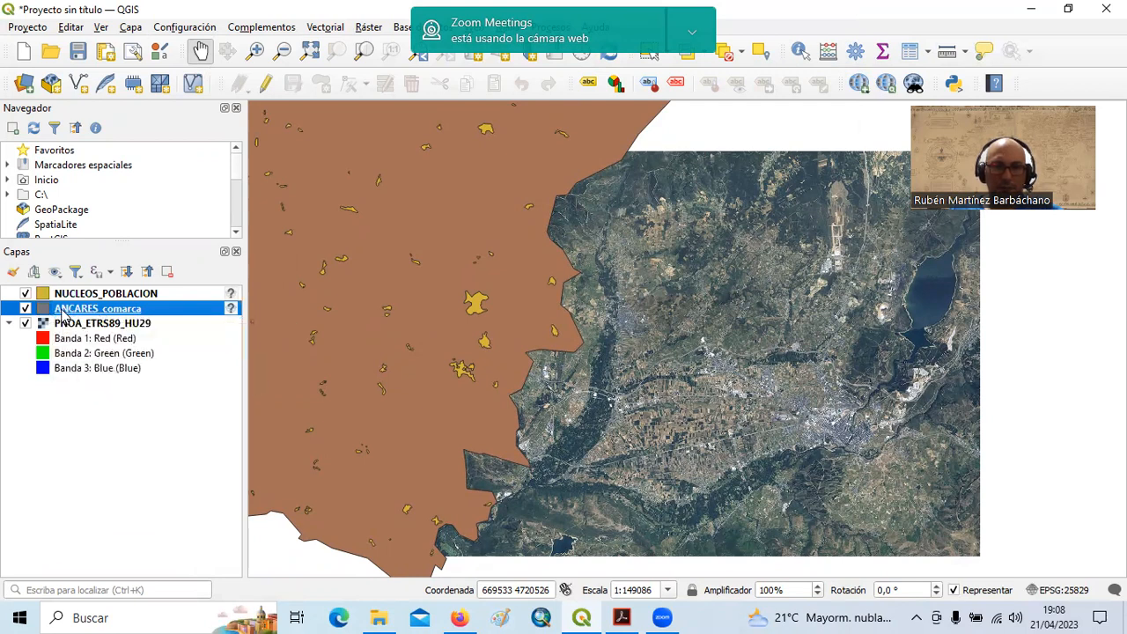
{"action": "double_click", "coordinate": [63, 310]}
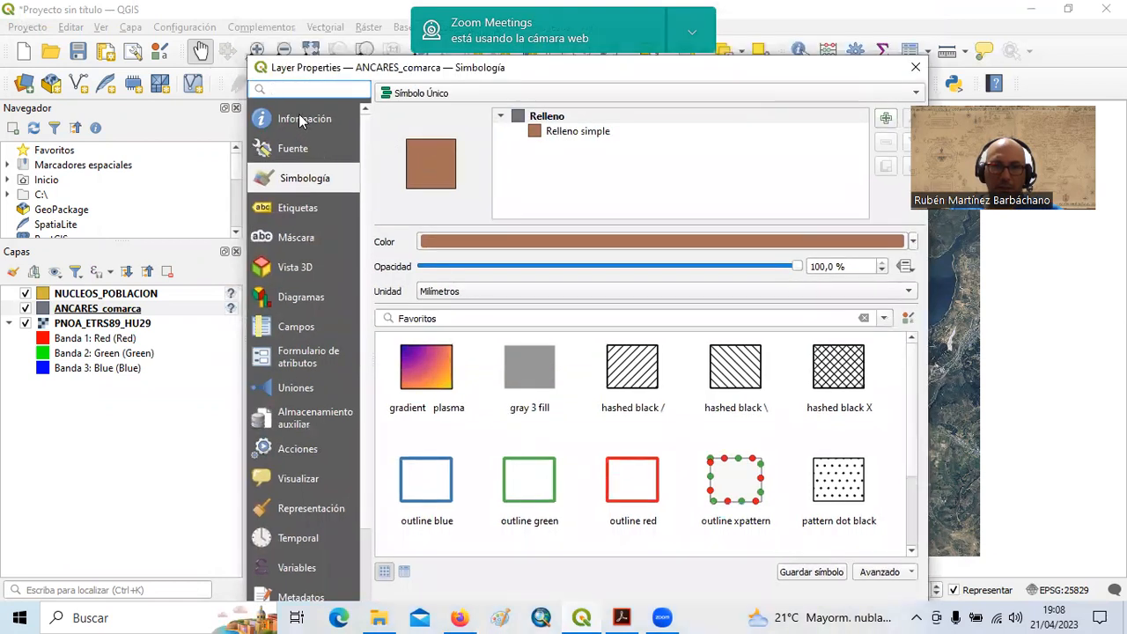
{"action": "left_click", "coordinate": [588, 136]}
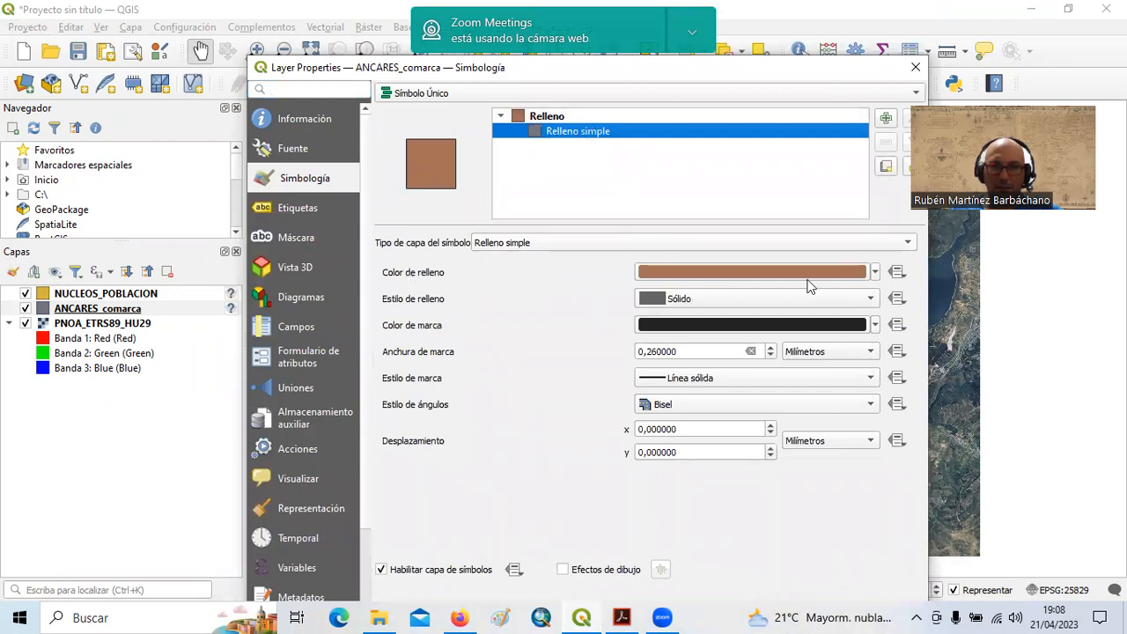
{"action": "left_click", "coordinate": [876, 273]}
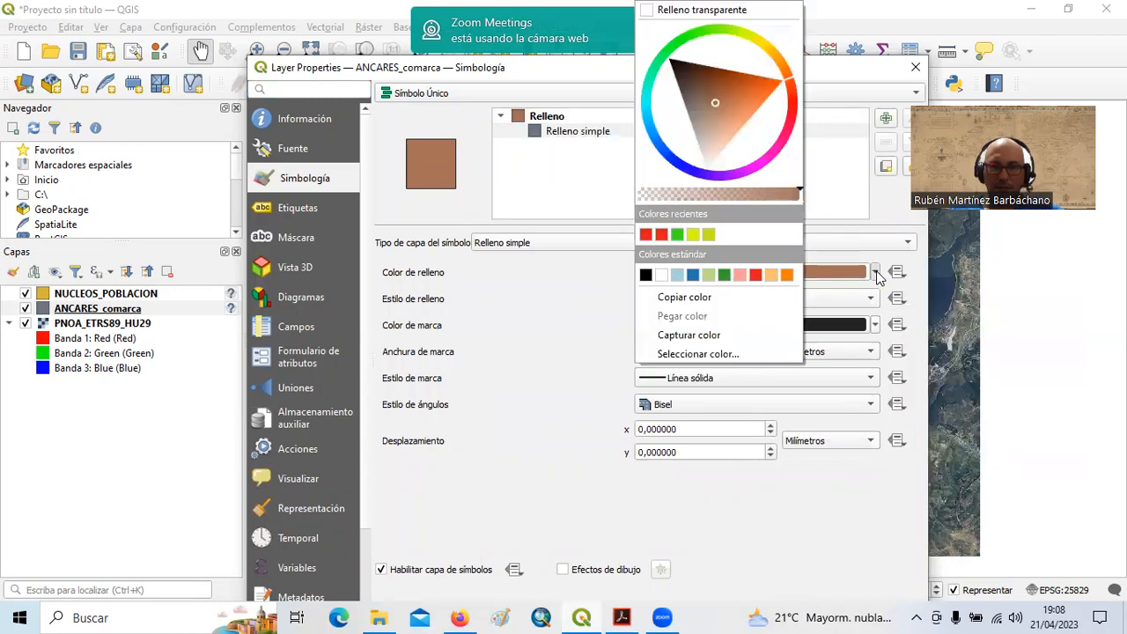
{"action": "left_click", "coordinate": [695, 12]}
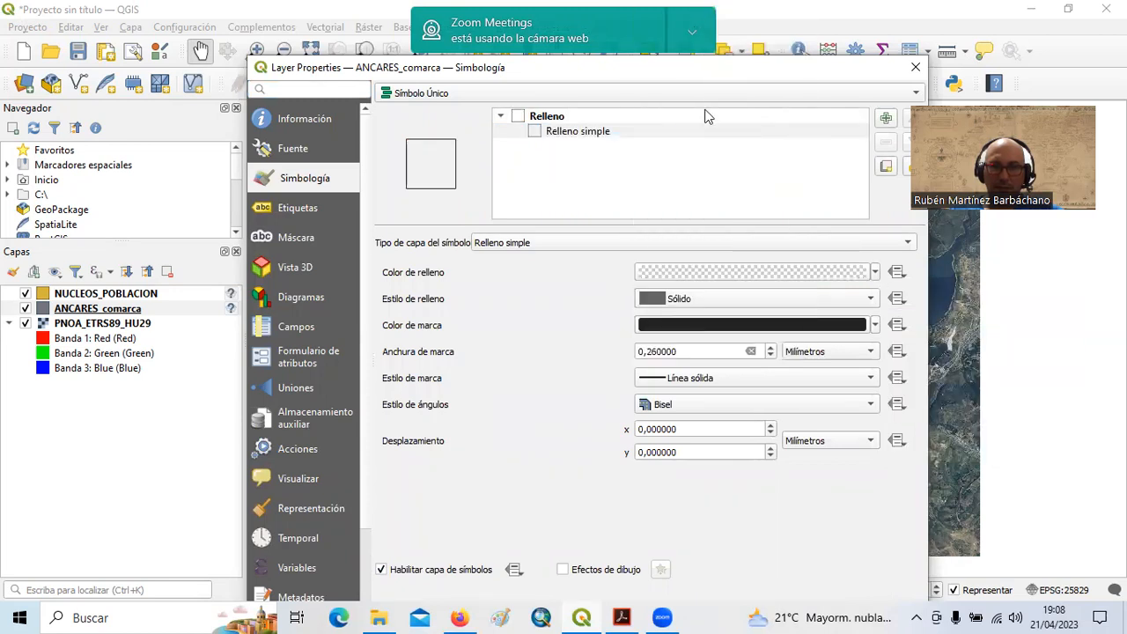
Set the ANCARES_comarca outline colour to bright green and its stroke width to 1.06 mm.
{"action": "left_click", "coordinate": [875, 325]}
{"action": "left_click", "coordinate": [677, 234]}
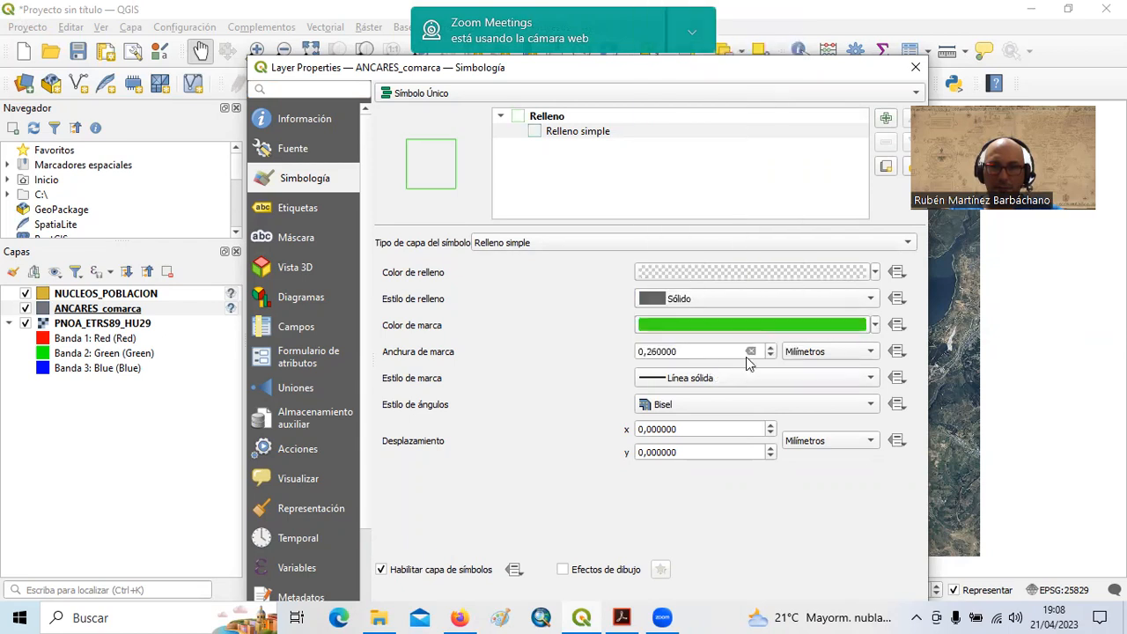
{"action": "scroll", "coordinate": [771, 351], "scroll_direction": "up", "scroll_amount": 4}
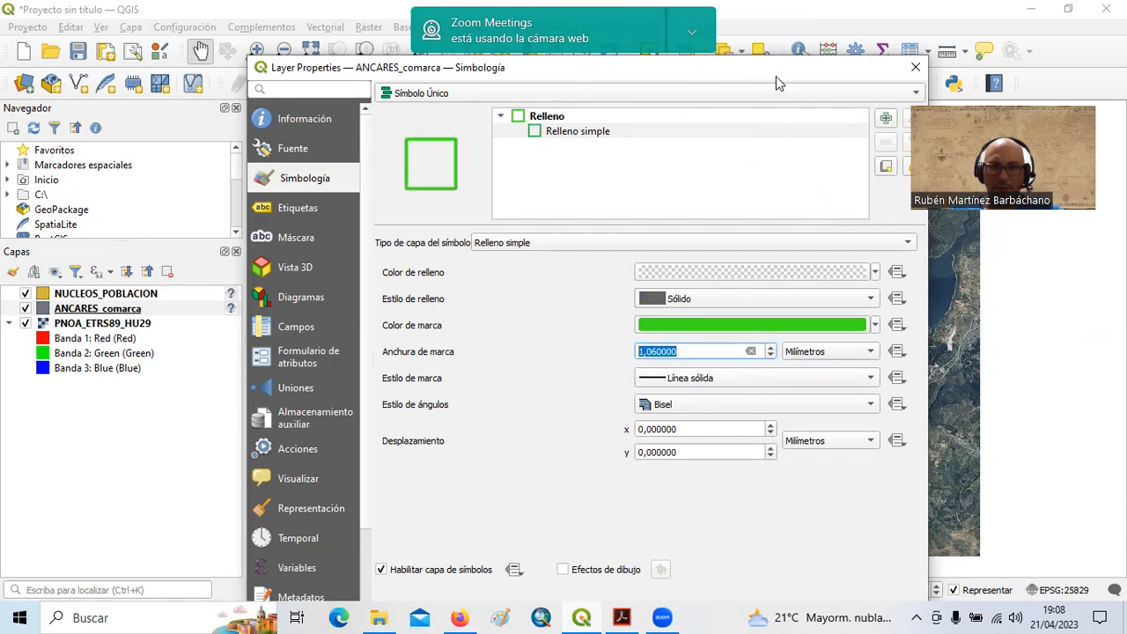
{"action": "left_click_drag", "start_coordinate": [776, 76], "coordinate": [839, 39]}
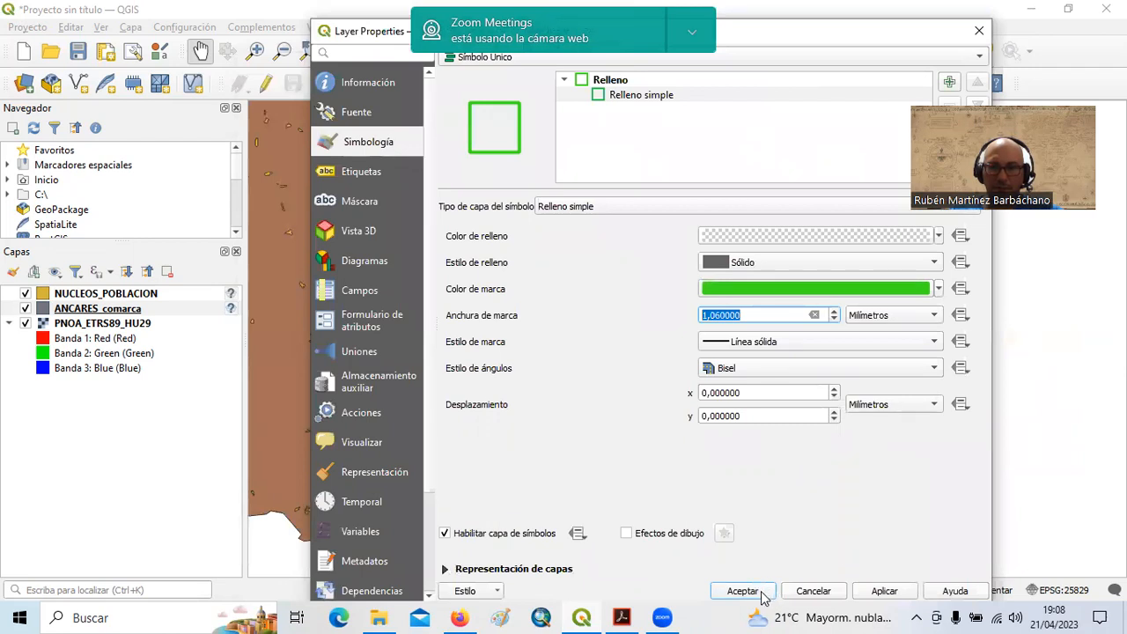
Make the green outline of ANCARES_comarca partly transparent, then apply and accept the layer's symbology.
{"action": "left_click", "coordinate": [939, 290]}
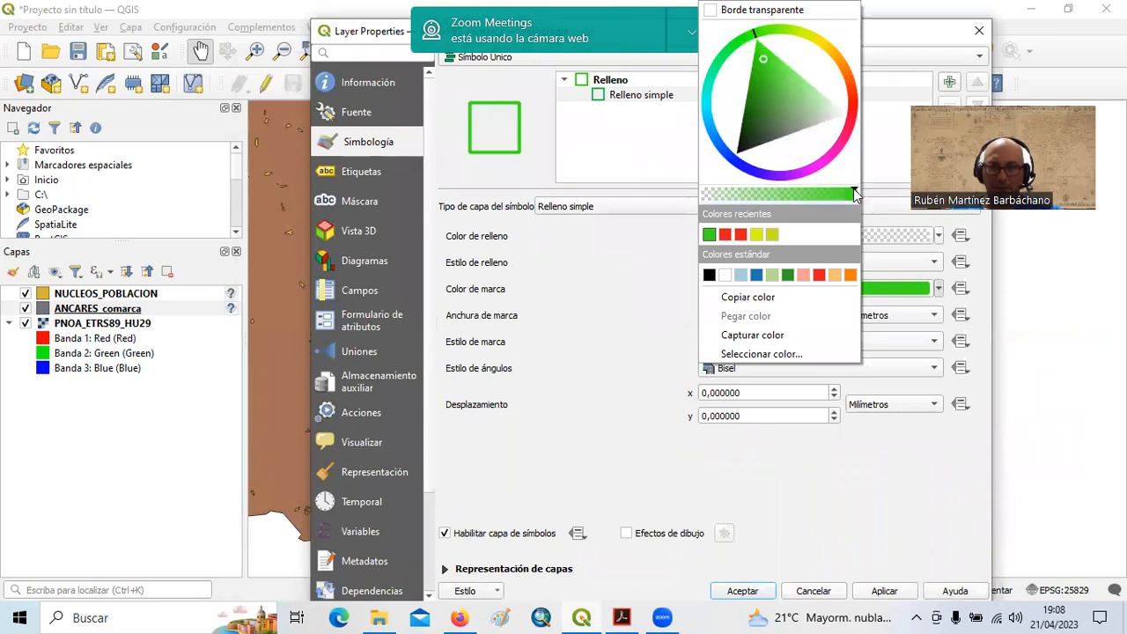
{"action": "left_click_drag", "start_coordinate": [854, 194], "coordinate": [808, 195]}
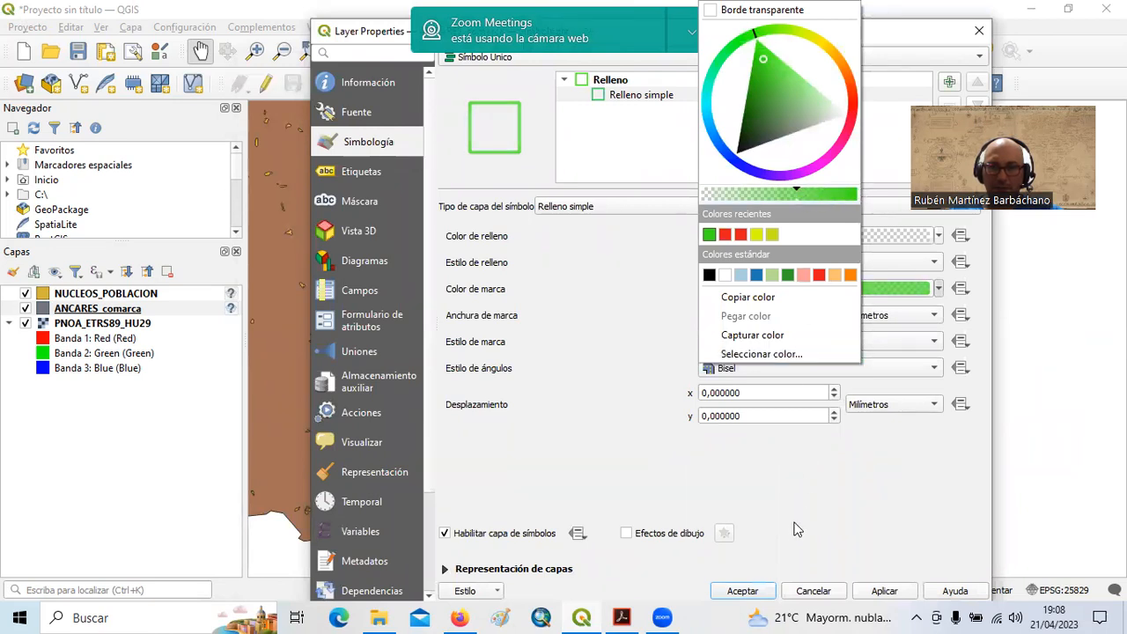
{"action": "left_click", "coordinate": [842, 468]}
{"action": "left_click", "coordinate": [885, 591]}
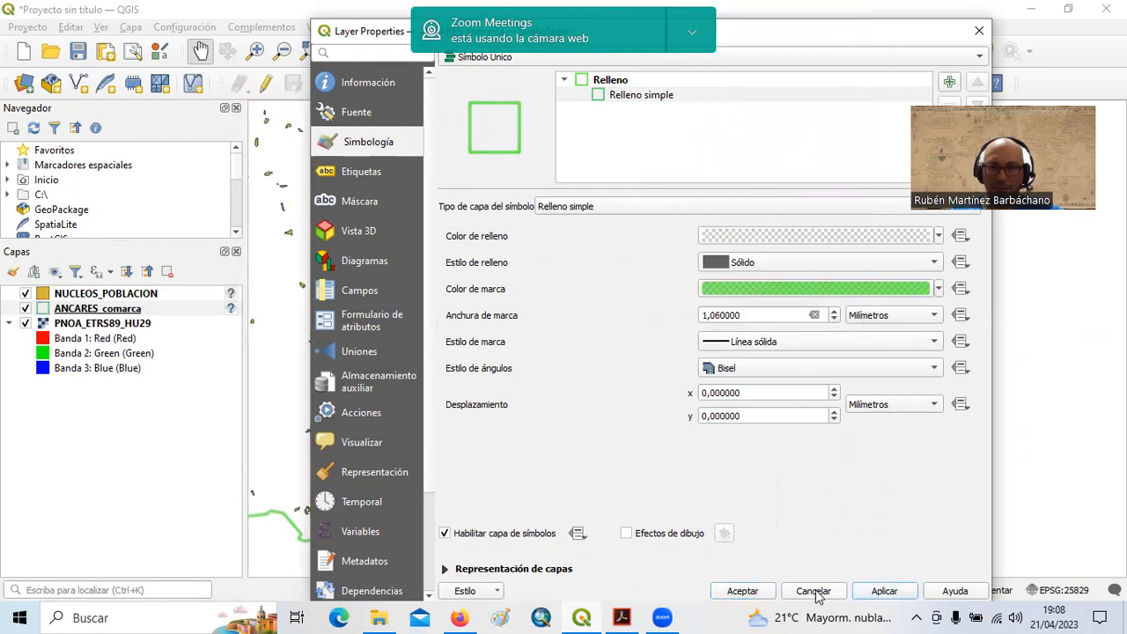
{"action": "left_click", "coordinate": [754, 592]}
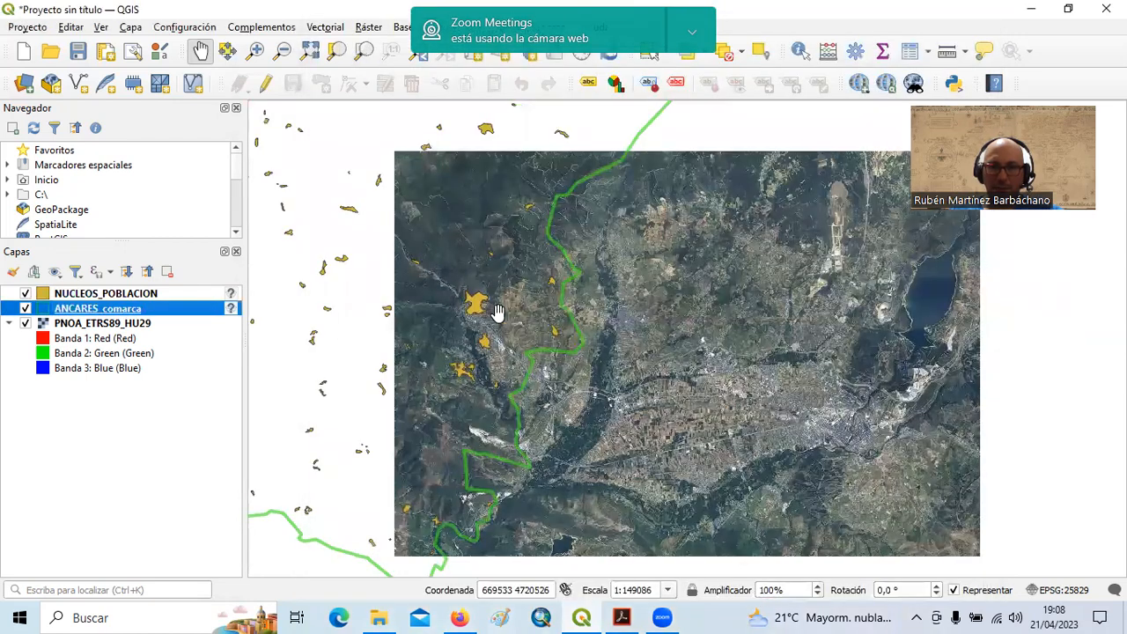
{"action": "scroll", "coordinate": [498, 340], "scroll_direction": "up", "scroll_amount": 1}
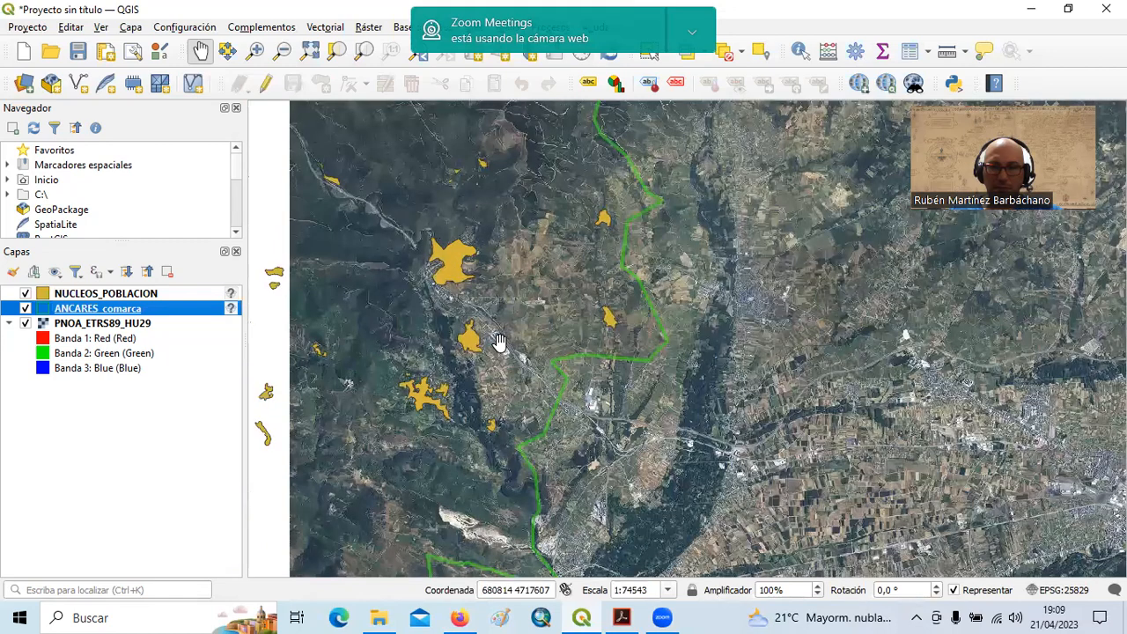
{"action": "scroll", "coordinate": [472, 326], "scroll_direction": "up", "scroll_amount": 1}
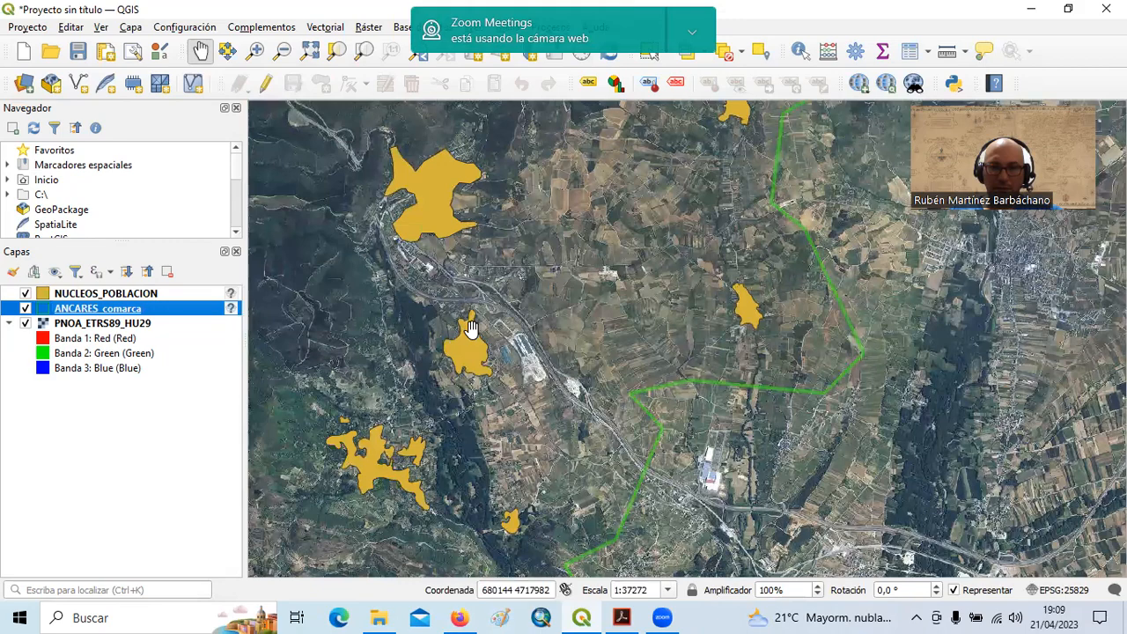
{"action": "scroll", "coordinate": [470, 325], "scroll_direction": "down", "scroll_amount": 1}
{"action": "left_click_drag", "start_coordinate": [427, 256], "coordinate": [517, 394]}
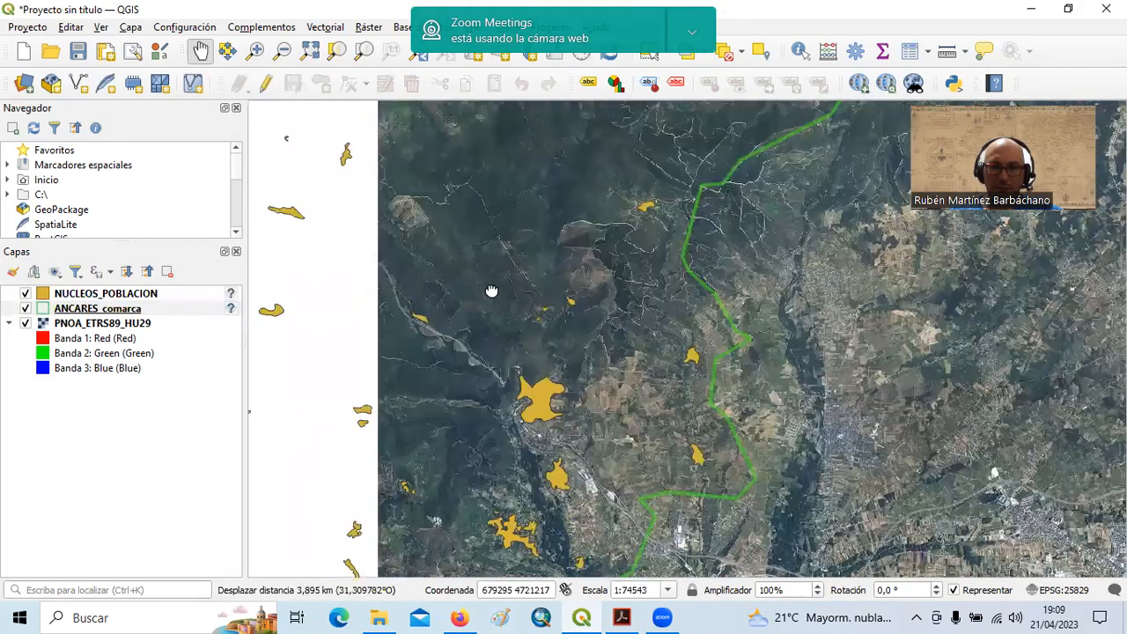
{"action": "left_click_drag", "start_coordinate": [491, 290], "coordinate": [441, 273]}
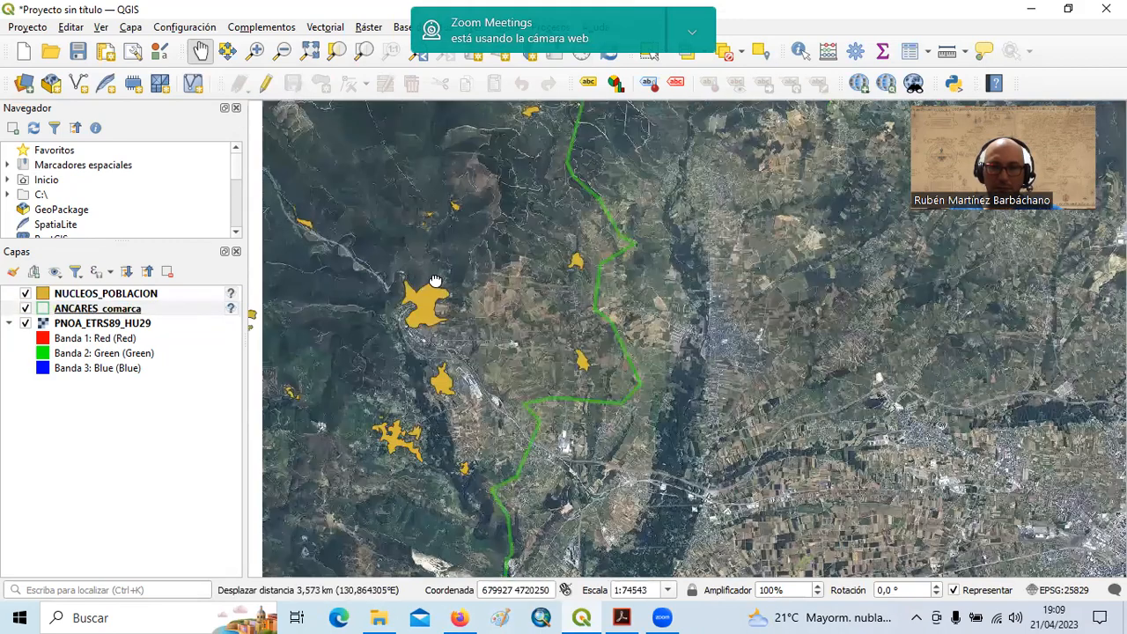
Open the symbology of the NUCLEOS_POBLACION layer and make the outline of its simple fill transparent.
{"action": "left_click", "coordinate": [97, 297]}
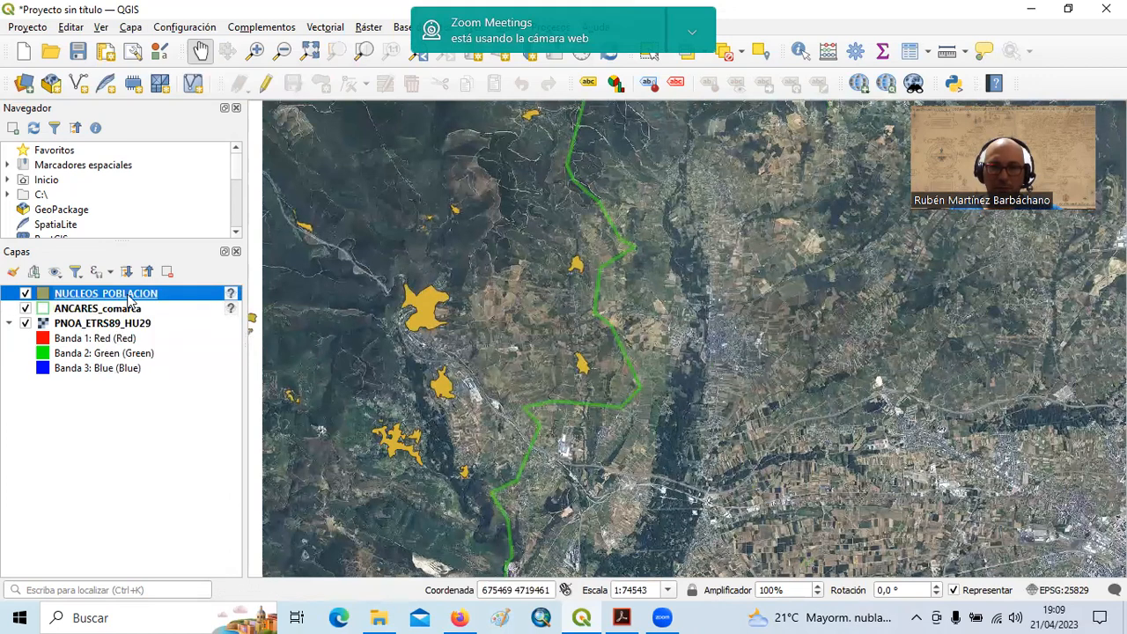
{"action": "double_click", "coordinate": [130, 300]}
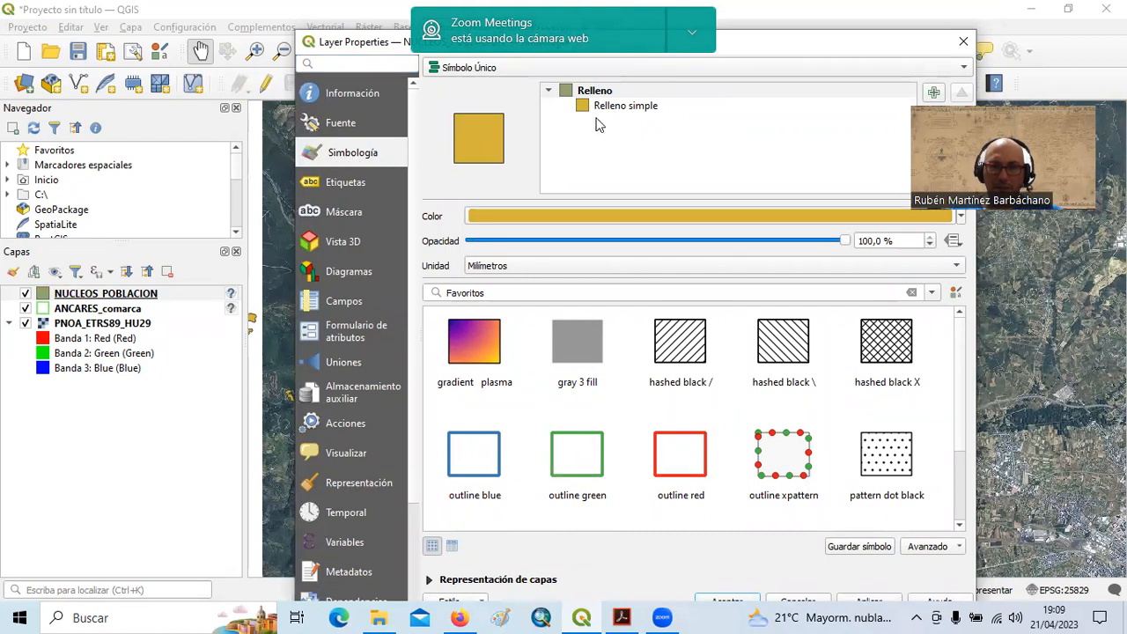
{"action": "left_click", "coordinate": [627, 108]}
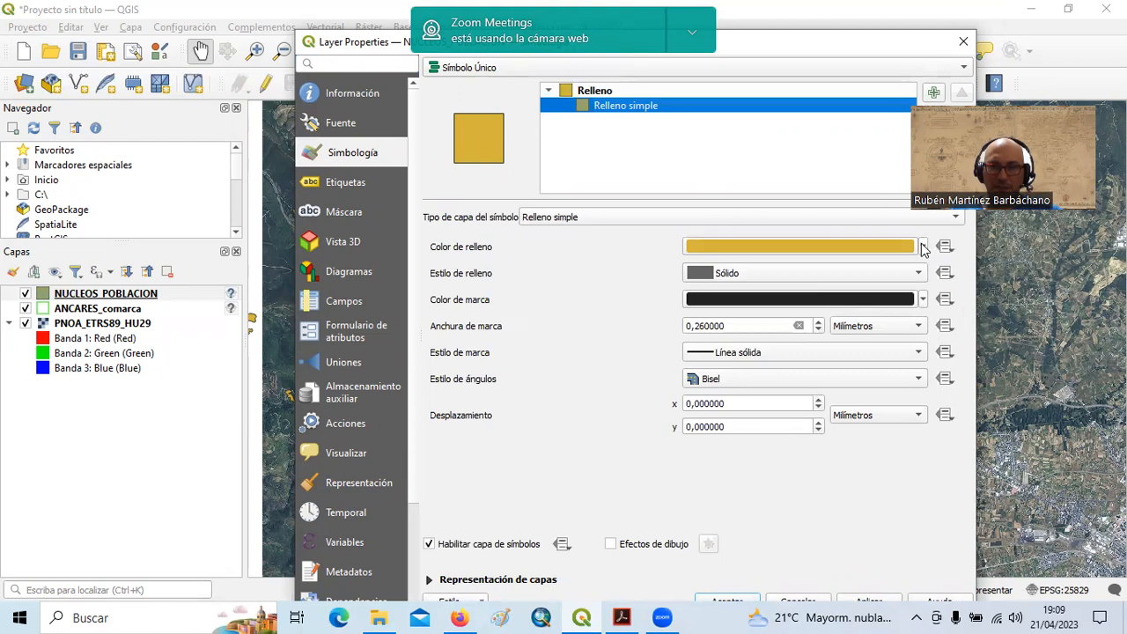
{"action": "left_click", "coordinate": [923, 300]}
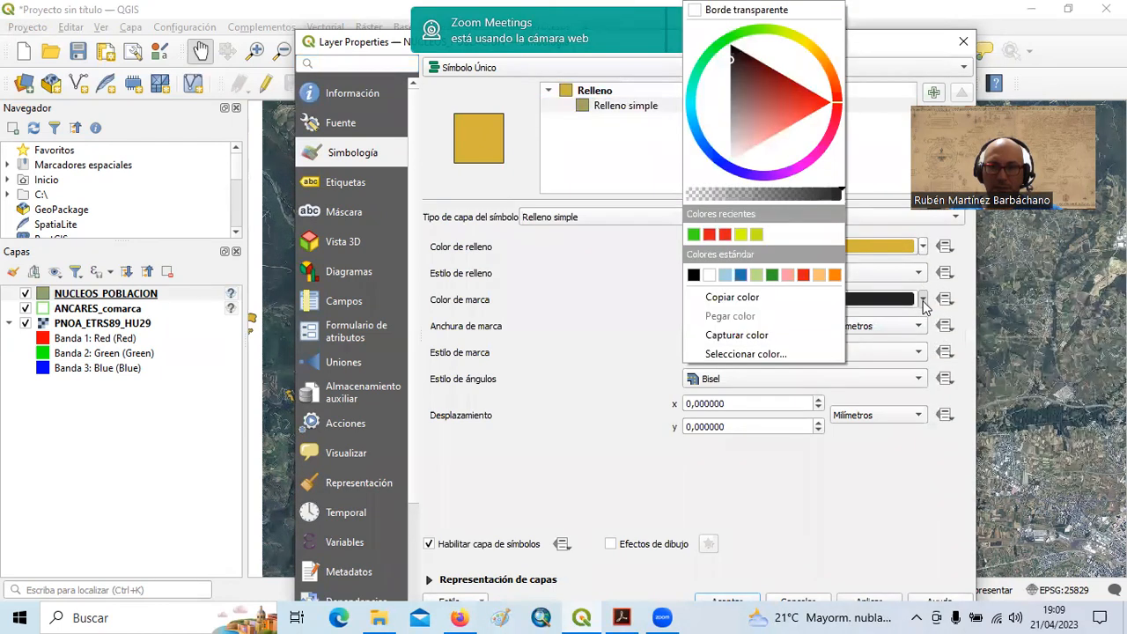
{"action": "left_click", "coordinate": [757, 10]}
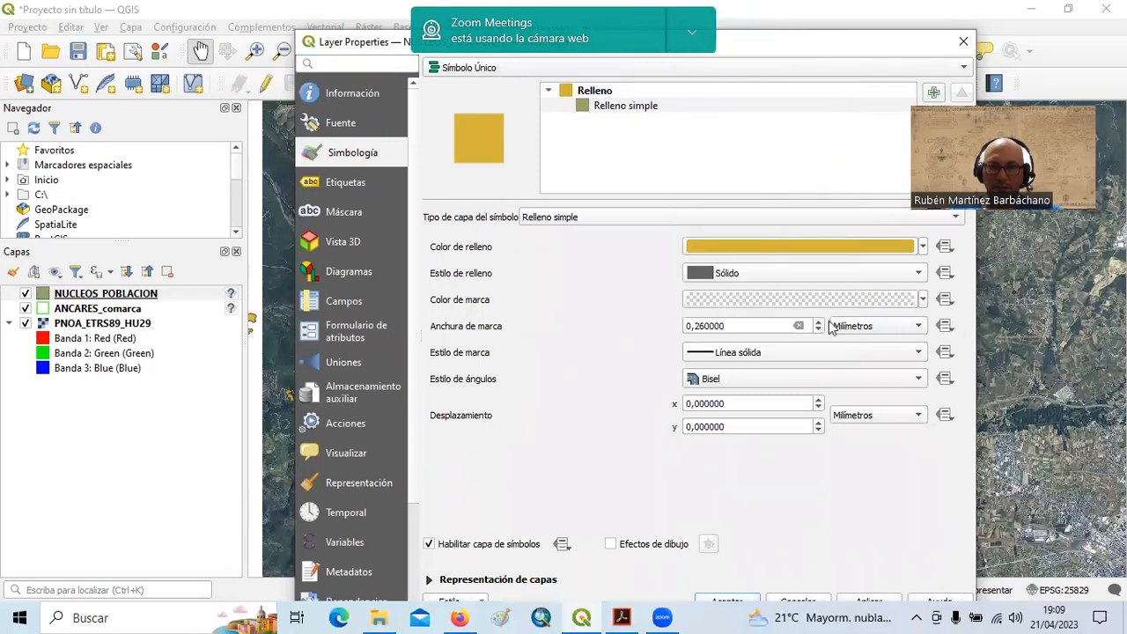
Set the NUCLEOS_POBLACION fill colour to red and lower its opacity to roughly half.
{"action": "left_click", "coordinate": [922, 249]}
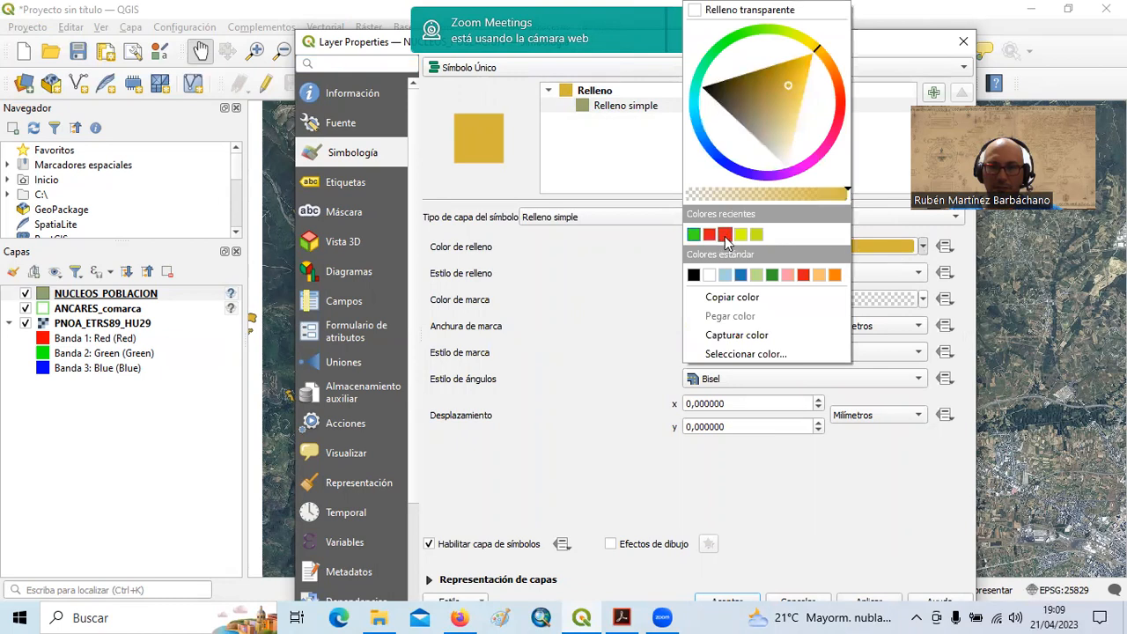
{"action": "left_click", "coordinate": [725, 234]}
{"action": "left_click", "coordinate": [922, 249]}
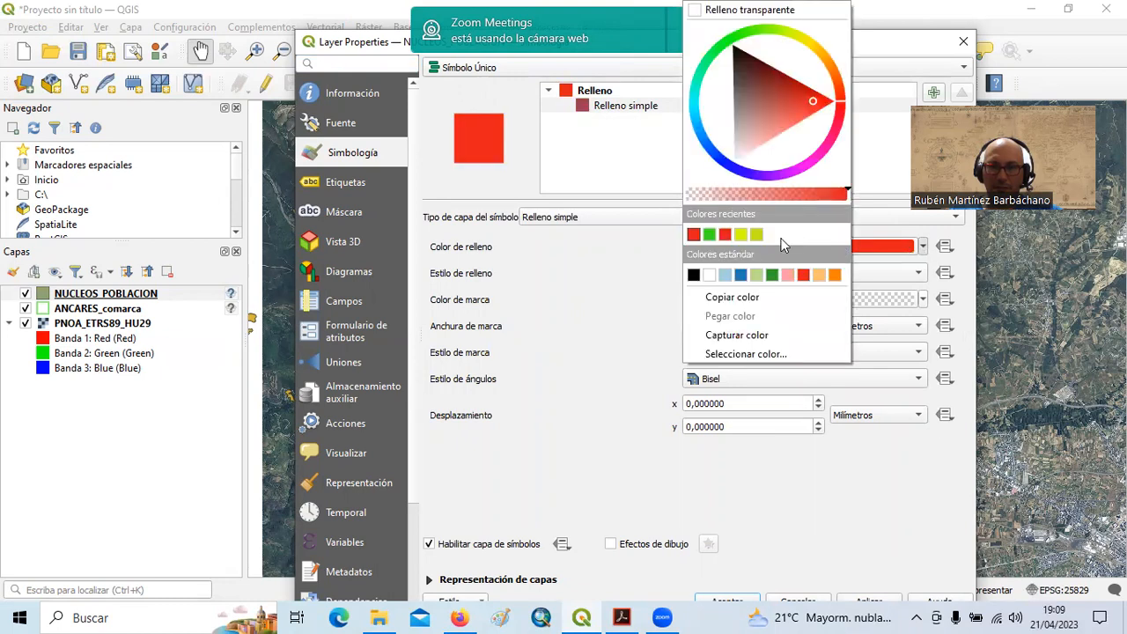
{"action": "left_click_drag", "start_coordinate": [849, 193], "coordinate": [773, 200]}
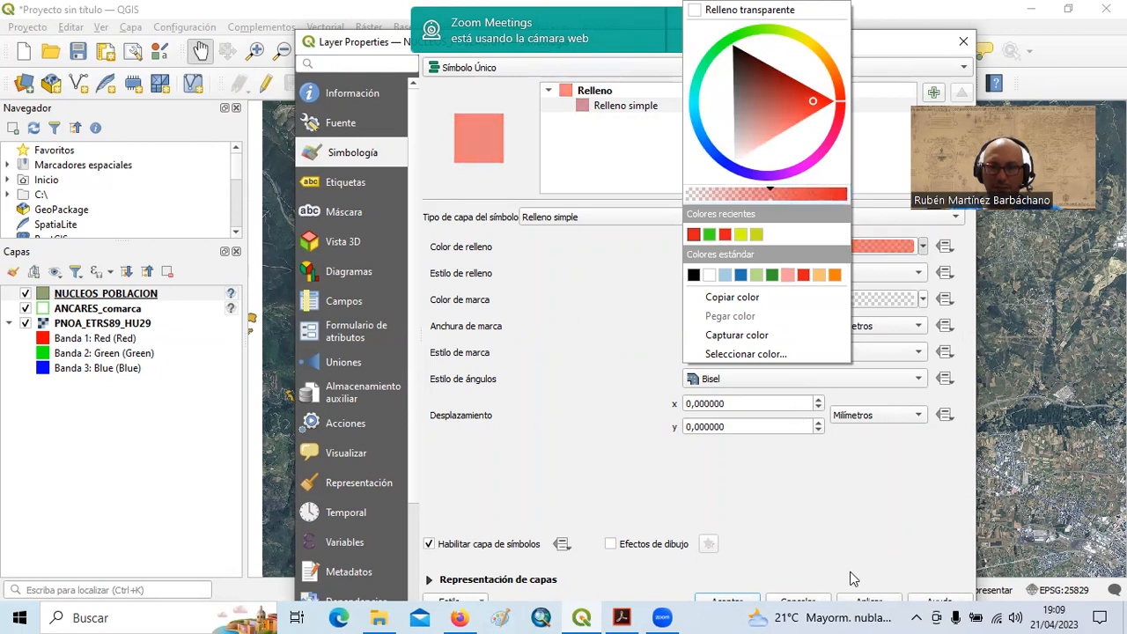
Enable single labels (Etiquetas sencillas) for NUCLEOS_POBLACION, using the NOMBRE field as the label value.
{"action": "left_click", "coordinate": [354, 181]}
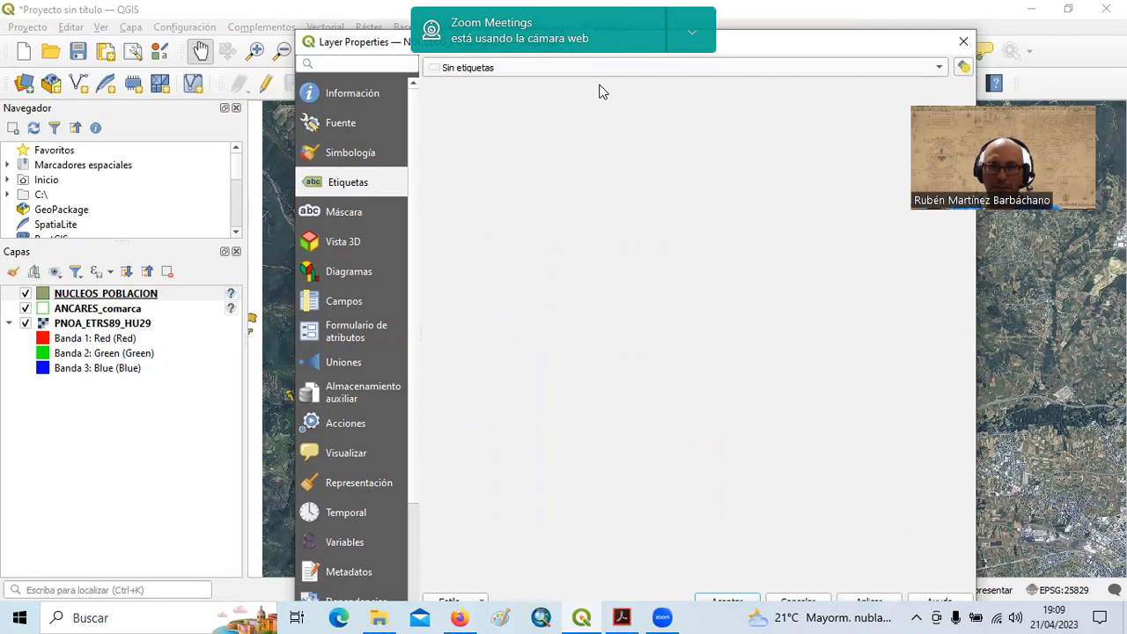
{"action": "left_click", "coordinate": [702, 68]}
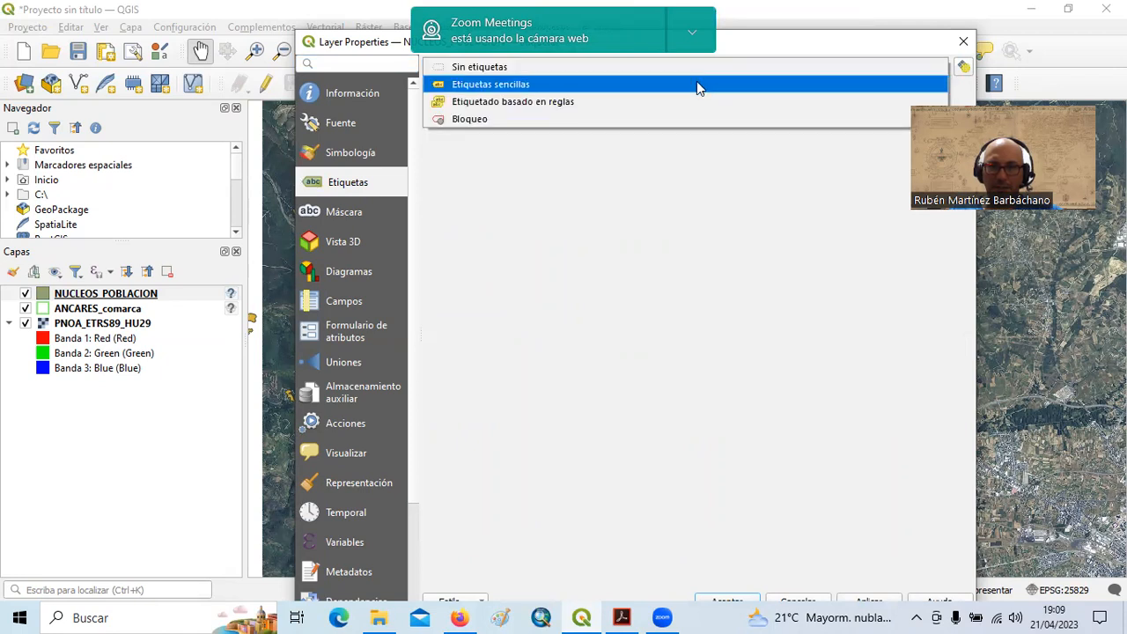
{"action": "left_click", "coordinate": [697, 85]}
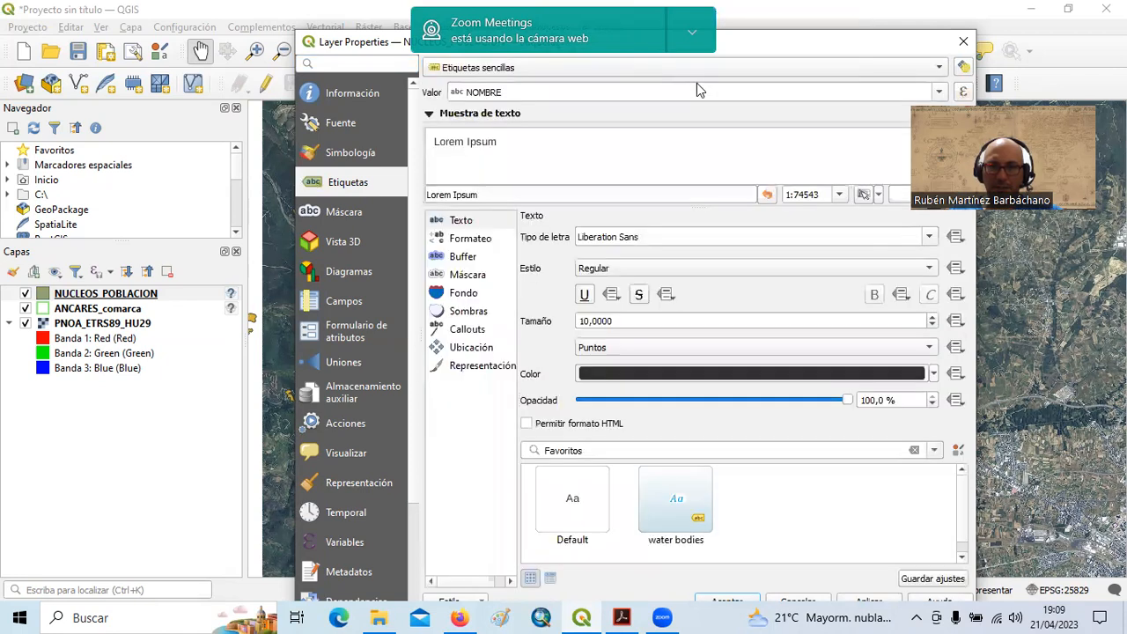
{"action": "left_click", "coordinate": [939, 92]}
{"action": "left_click", "coordinate": [514, 131]}
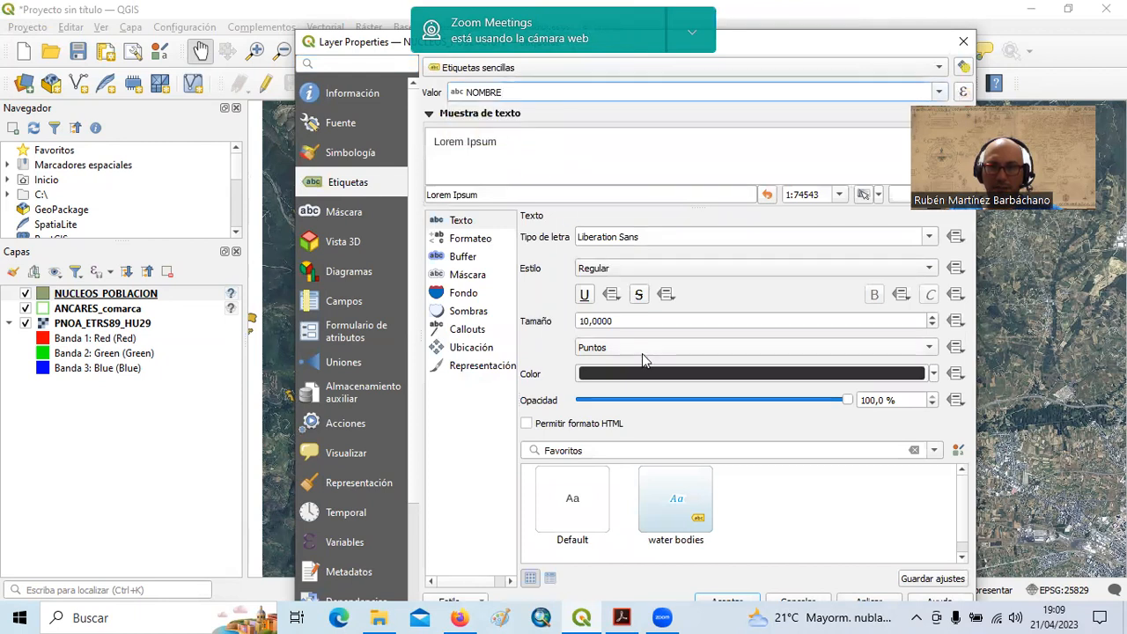
Set the NUCLEOS_POBLACION label text to Bold style and a size of 11 points.
{"action": "left_click", "coordinate": [927, 271]}
{"action": "left_click", "coordinate": [592, 287]}
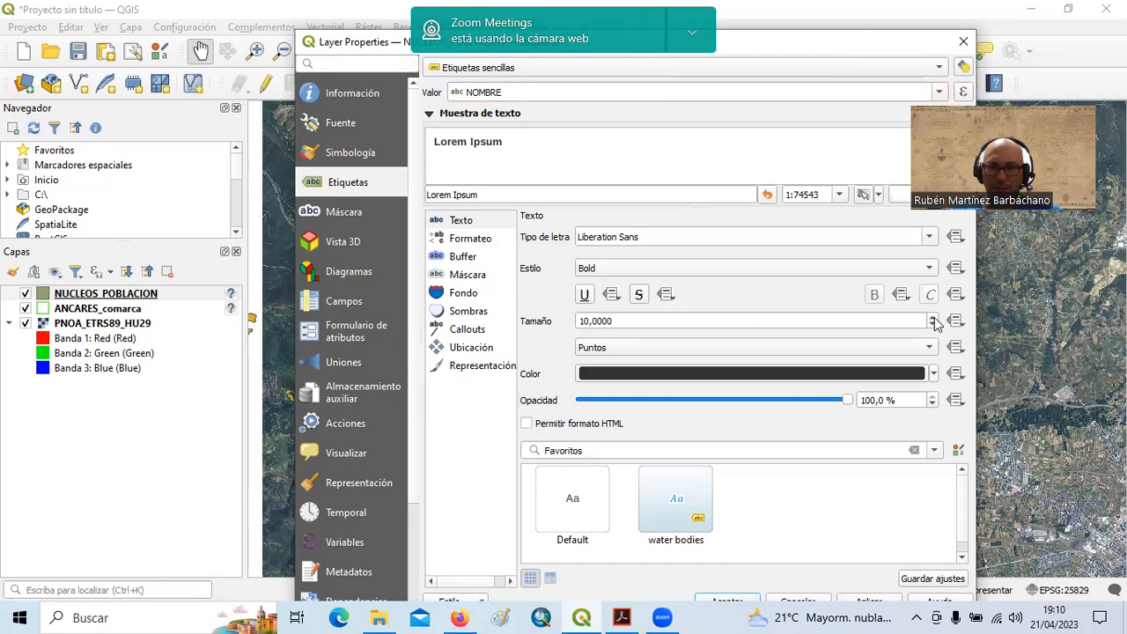
{"action": "left_click", "coordinate": [933, 318]}
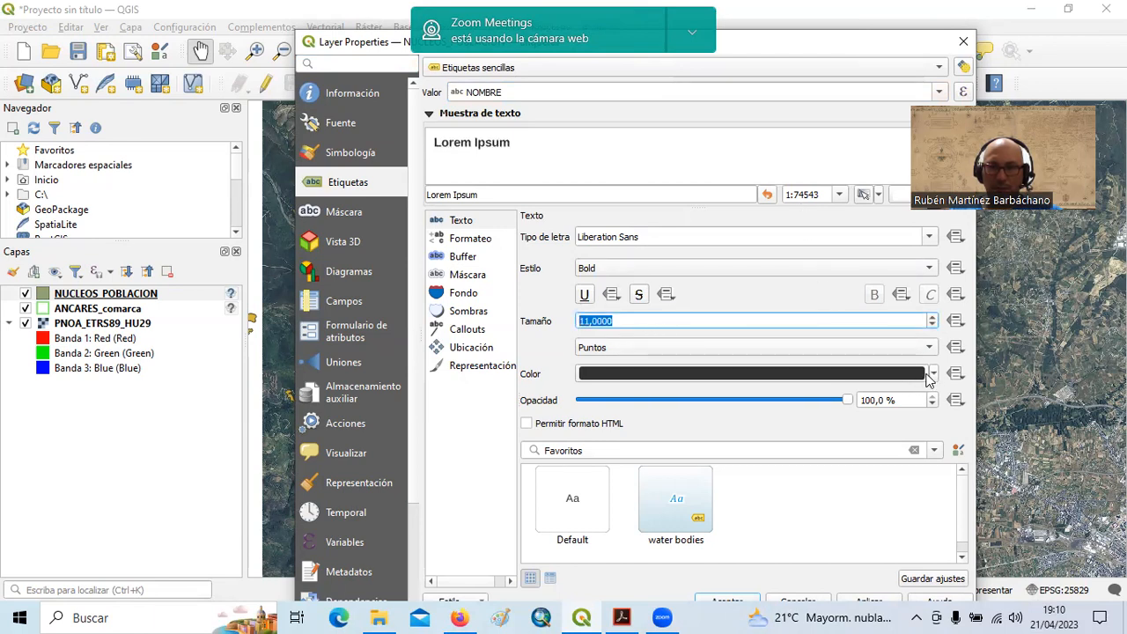
Set the NUCLEOS_POBLACION label text colour to white and apply the layer properties.
{"action": "left_click", "coordinate": [933, 374]}
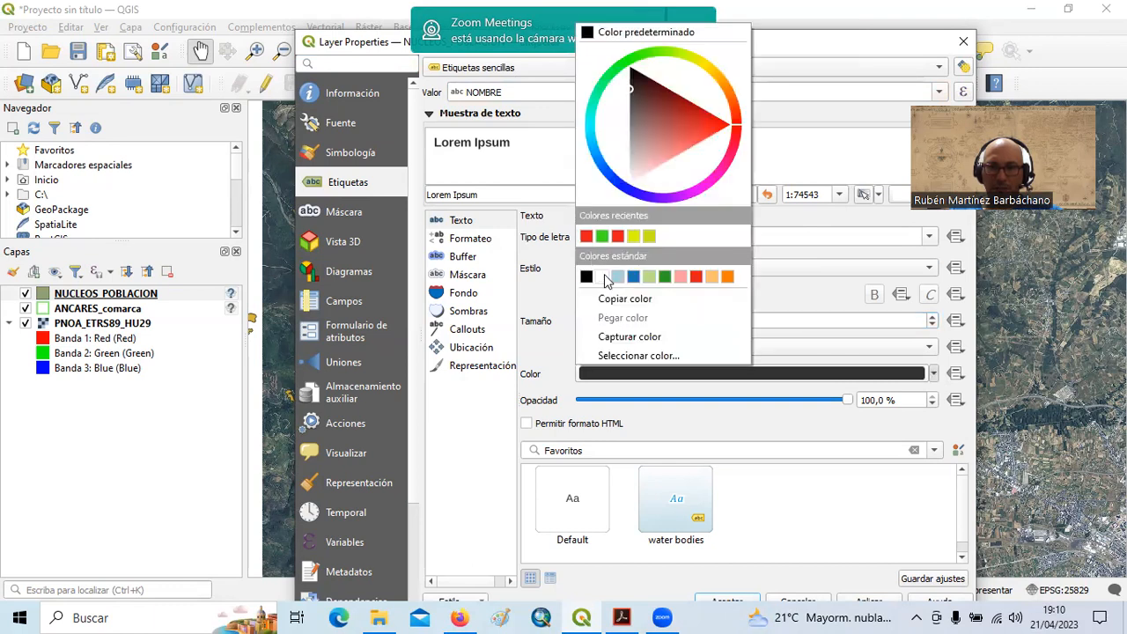
{"action": "left_click", "coordinate": [602, 276]}
{"action": "left_click", "coordinate": [872, 602]}
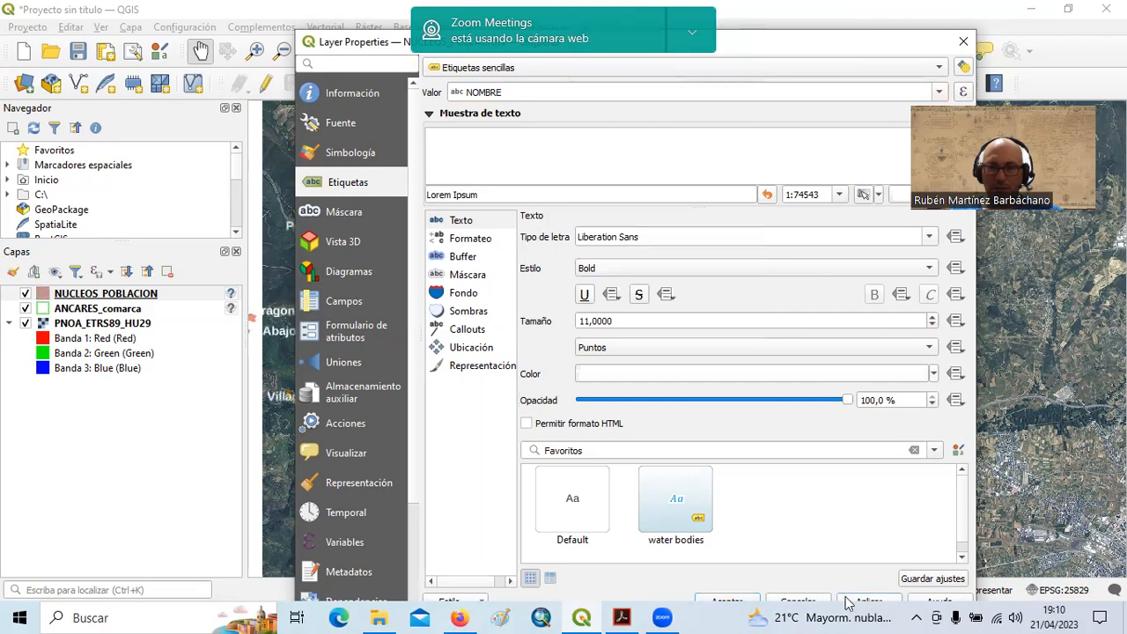
{"action": "left_click", "coordinate": [745, 604]}
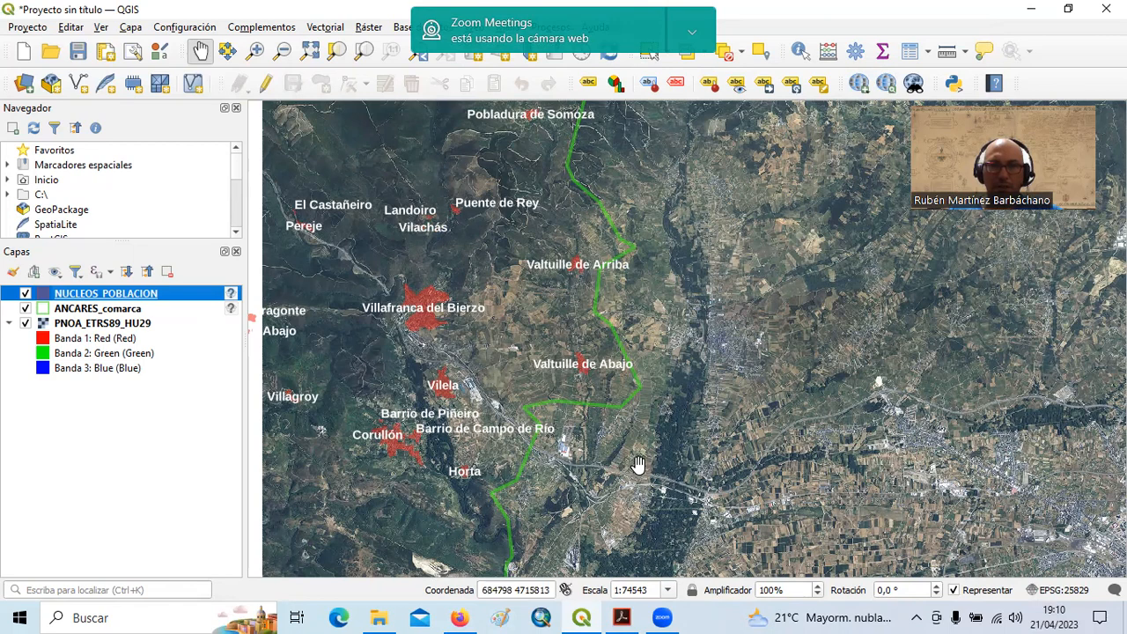
Examine the settlement labels across the orthophoto extent, and inspect the image detail of the village just east of the comarca boundary.
{"action": "scroll", "coordinate": [681, 408], "scroll_direction": "down", "scroll_amount": 1}
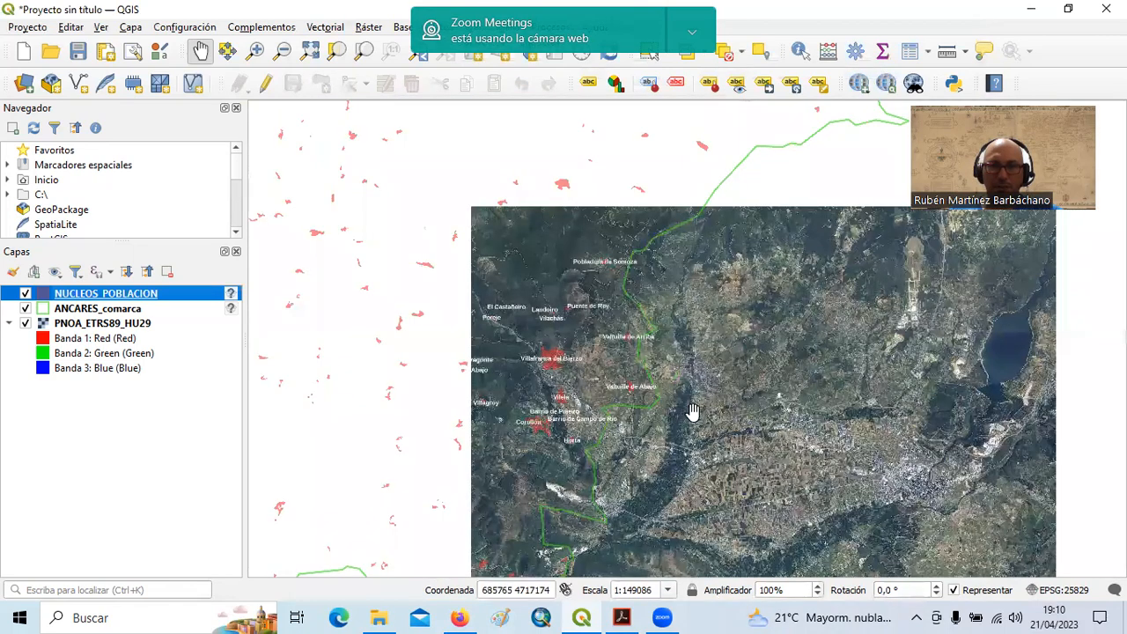
{"action": "left_click_drag", "start_coordinate": [704, 368], "coordinate": [584, 399]}
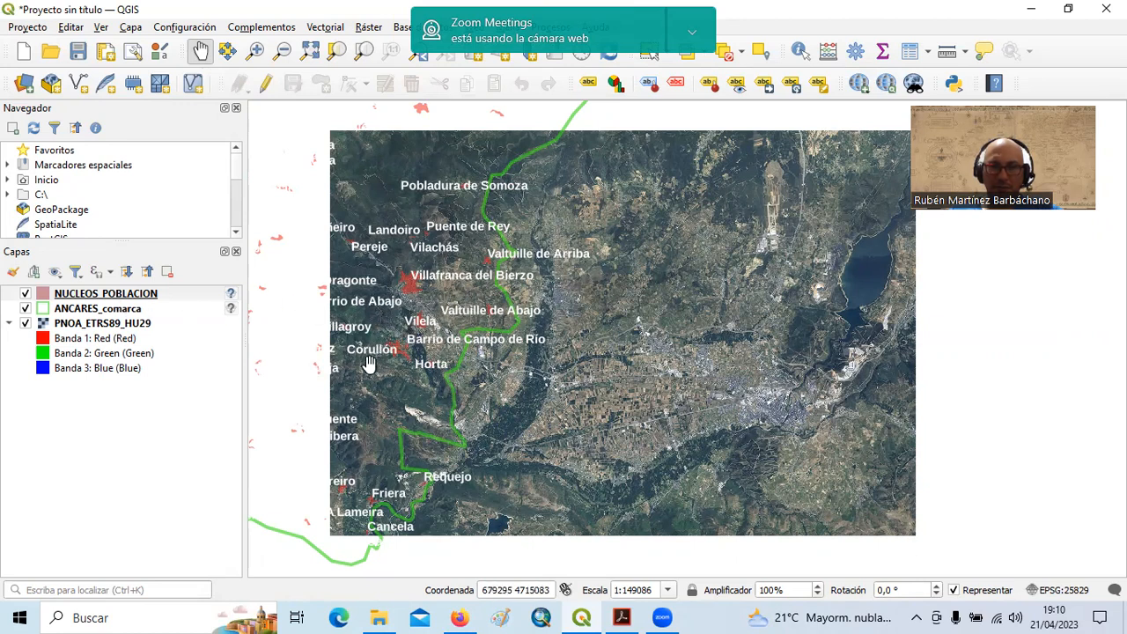
{"action": "scroll", "coordinate": [431, 365], "scroll_direction": "up", "scroll_amount": 1}
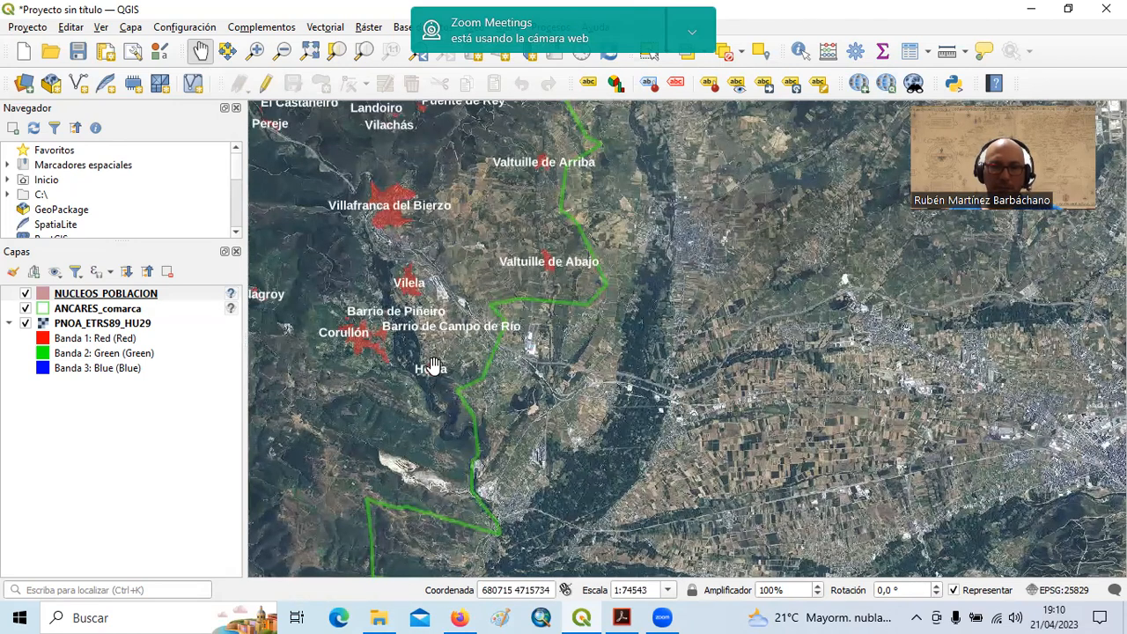
{"action": "scroll", "coordinate": [434, 365], "scroll_direction": "up", "scroll_amount": 1}
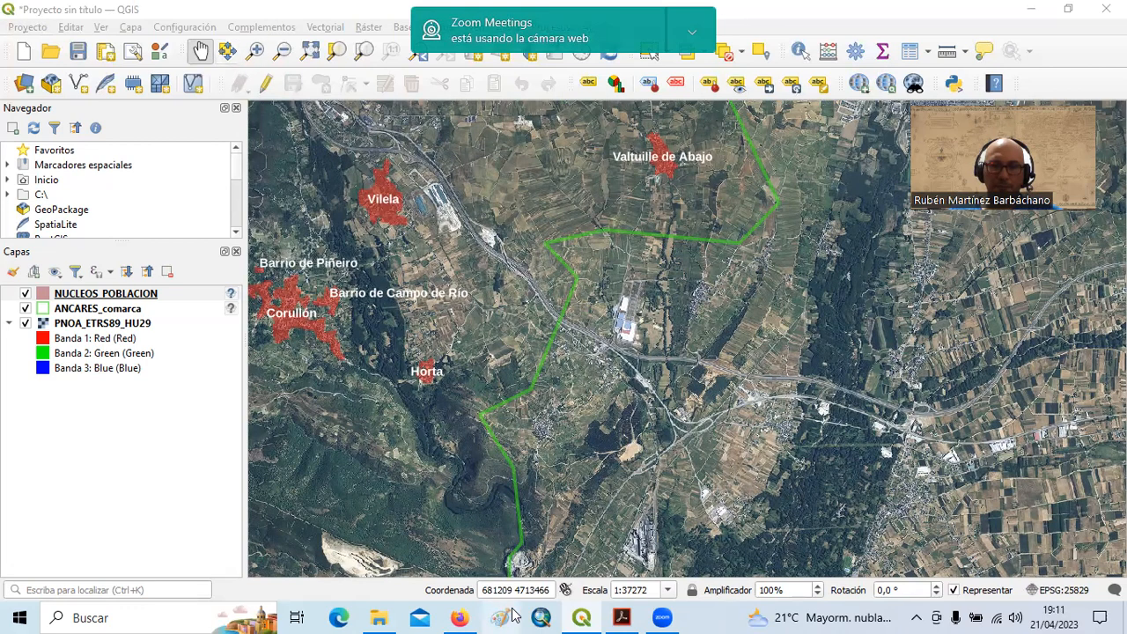
{"action": "left_click", "coordinate": [263, 12]}
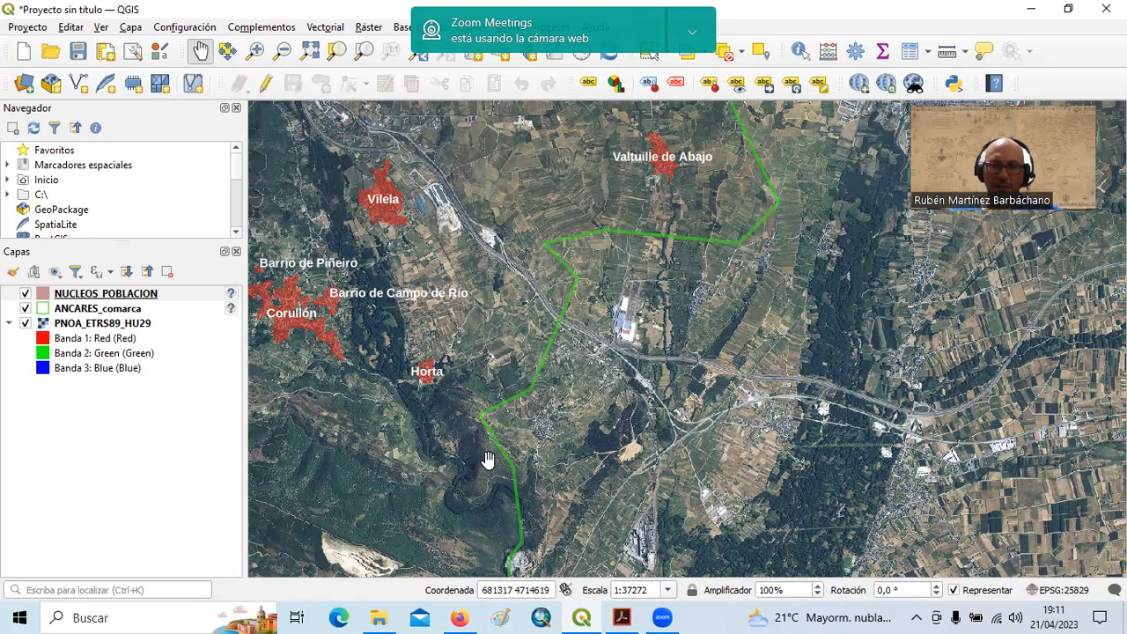
{"action": "scroll", "coordinate": [491, 463], "scroll_direction": "up", "scroll_amount": 1}
{"action": "scroll", "coordinate": [553, 391], "scroll_direction": "up", "scroll_amount": 2}
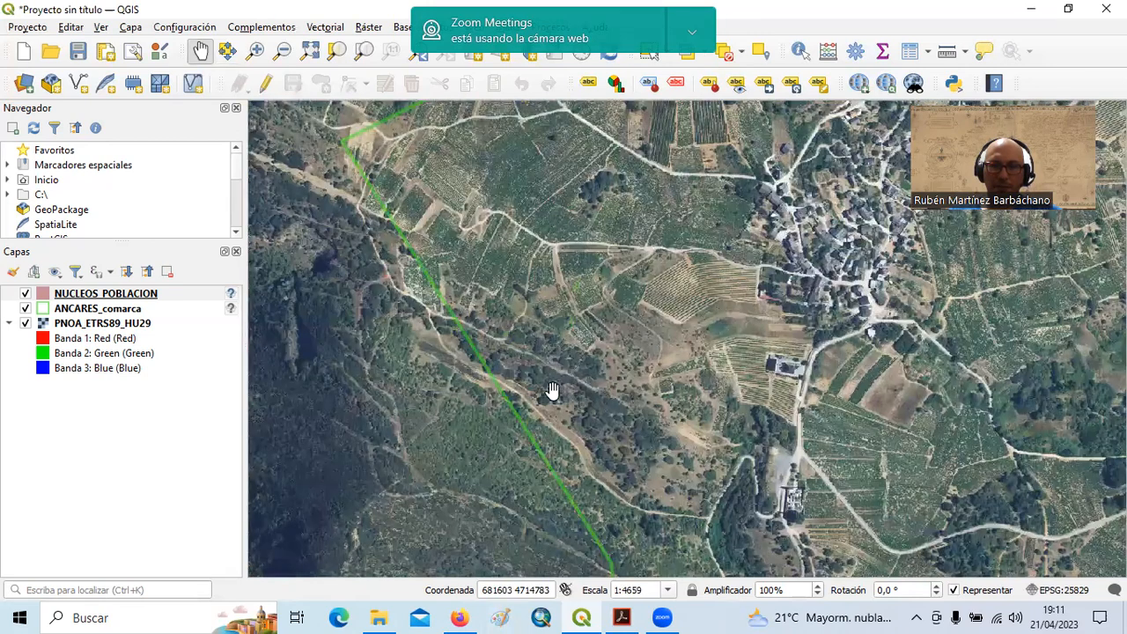
{"action": "scroll", "coordinate": [835, 254], "scroll_direction": "up", "scroll_amount": 1}
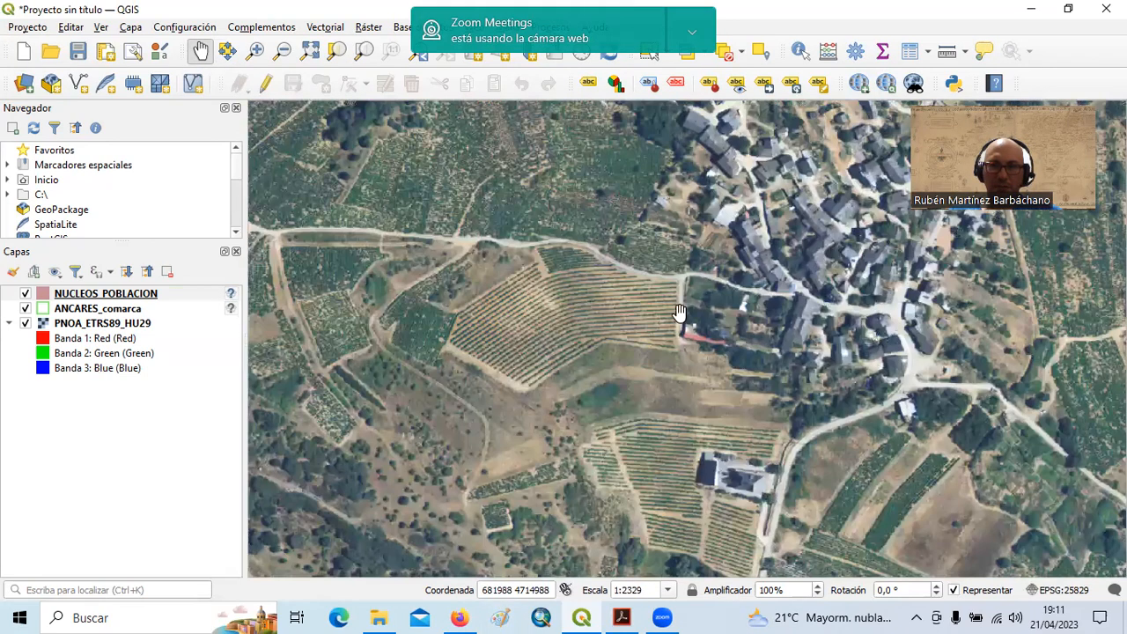
{"action": "scroll", "coordinate": [641, 345], "scroll_direction": "up", "scroll_amount": 2}
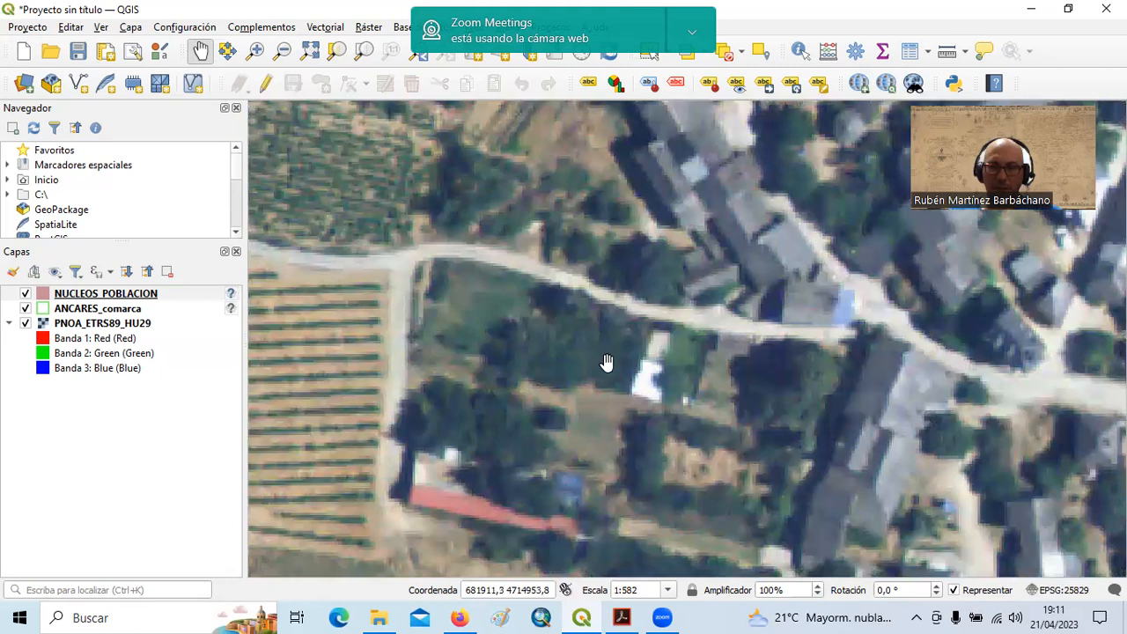
{"action": "scroll", "coordinate": [605, 362], "scroll_direction": "up", "scroll_amount": 1}
{"action": "left_click_drag", "start_coordinate": [704, 340], "coordinate": [482, 481]}
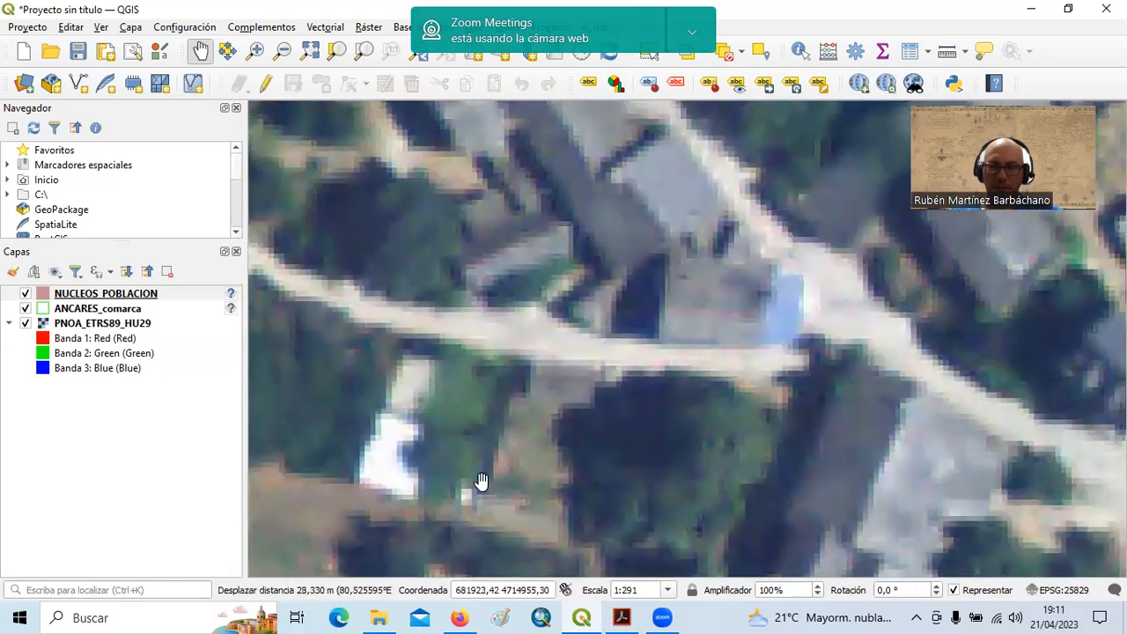
{"action": "left_click_drag", "start_coordinate": [675, 390], "coordinate": [578, 443]}
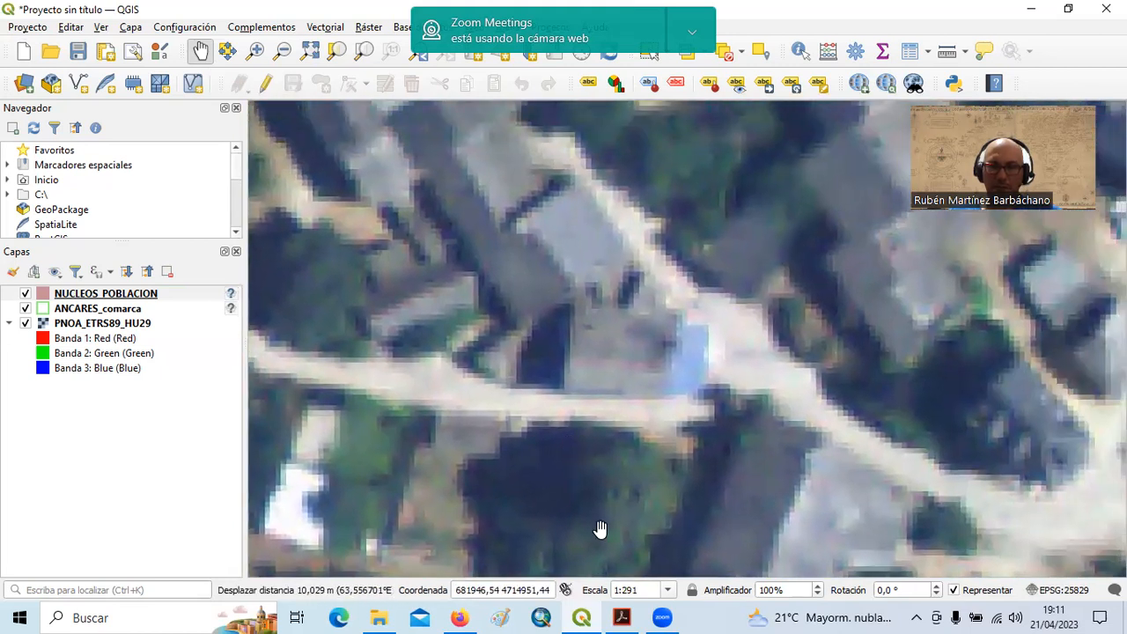
Set the map scale to 1:300 and reduce it further to 1:200.
{"action": "double_click", "coordinate": [627, 590]}
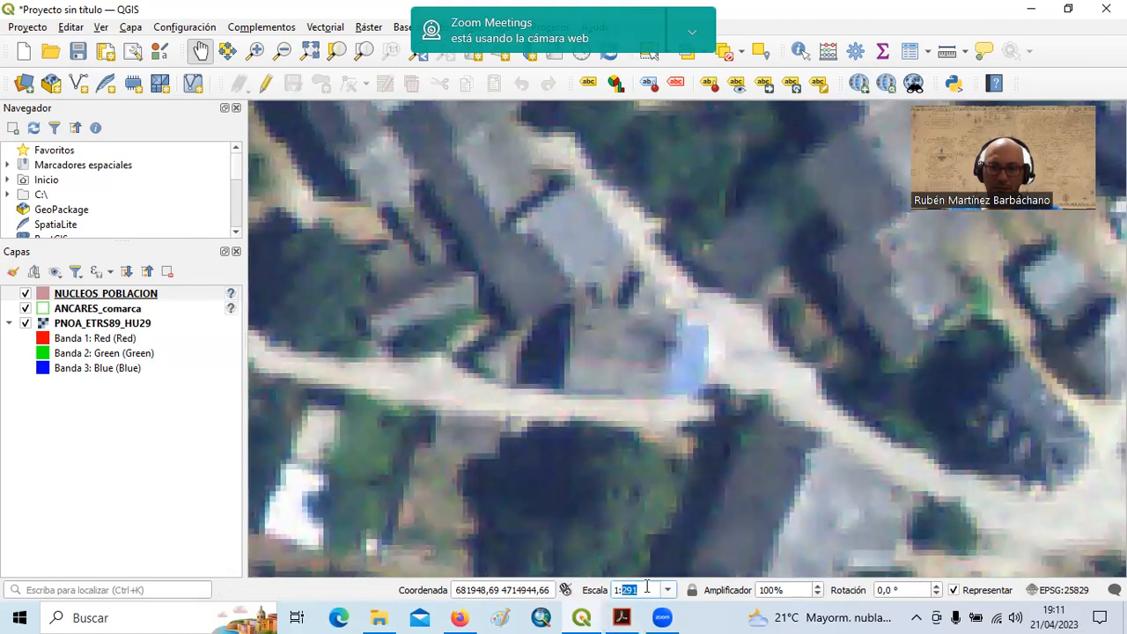
{"action": "type", "text": "300"}
{"action": "key", "text": "Return"}
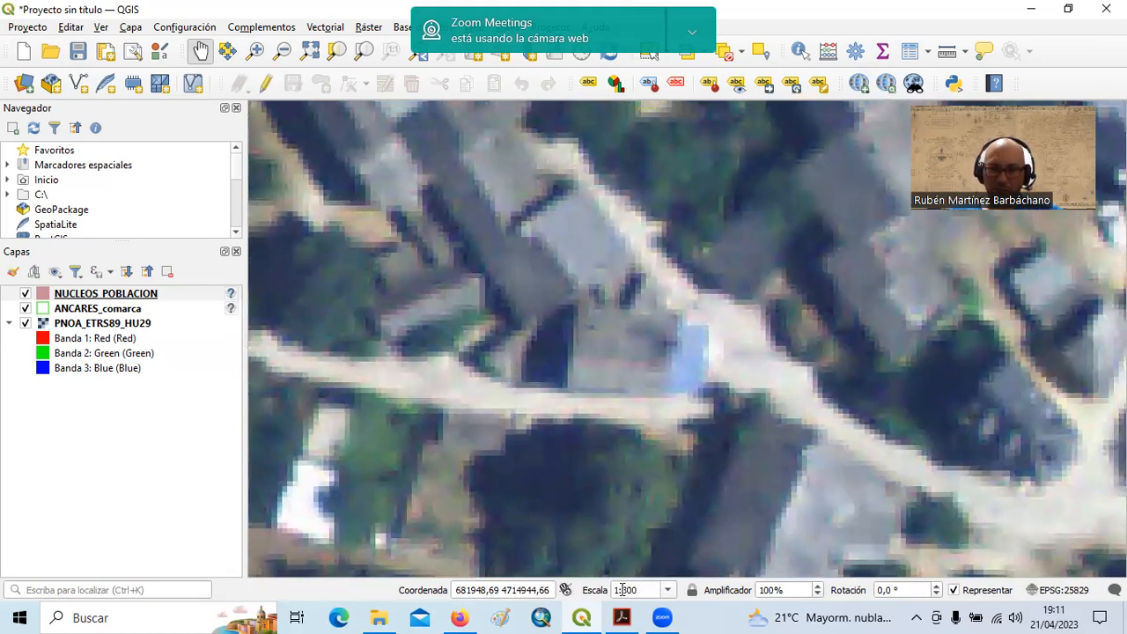
{"action": "left_click_drag", "start_coordinate": [632, 590], "coordinate": [626, 590]}
{"action": "type", "text": "2"}
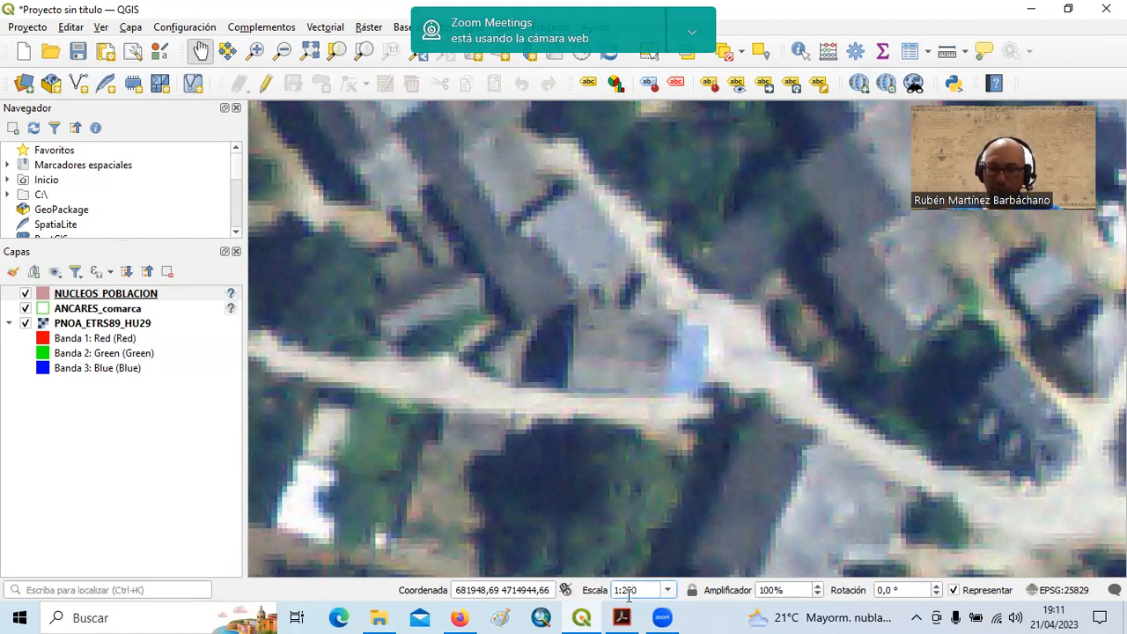
{"action": "type", "text": "00"}
{"action": "key", "text": "Return"}
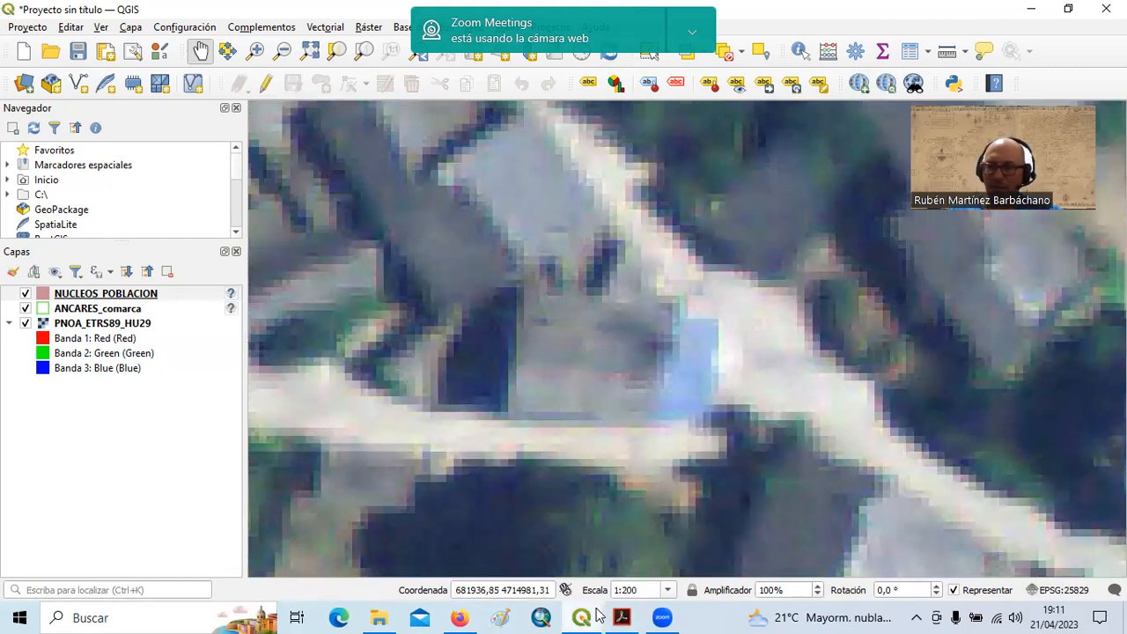
Start a new shapefile layer and set its file name to Museos in the LABORATORIO 2 - 1º Semestre 2022 folder.
{"action": "mouse_move", "coordinate": [597, 614]}
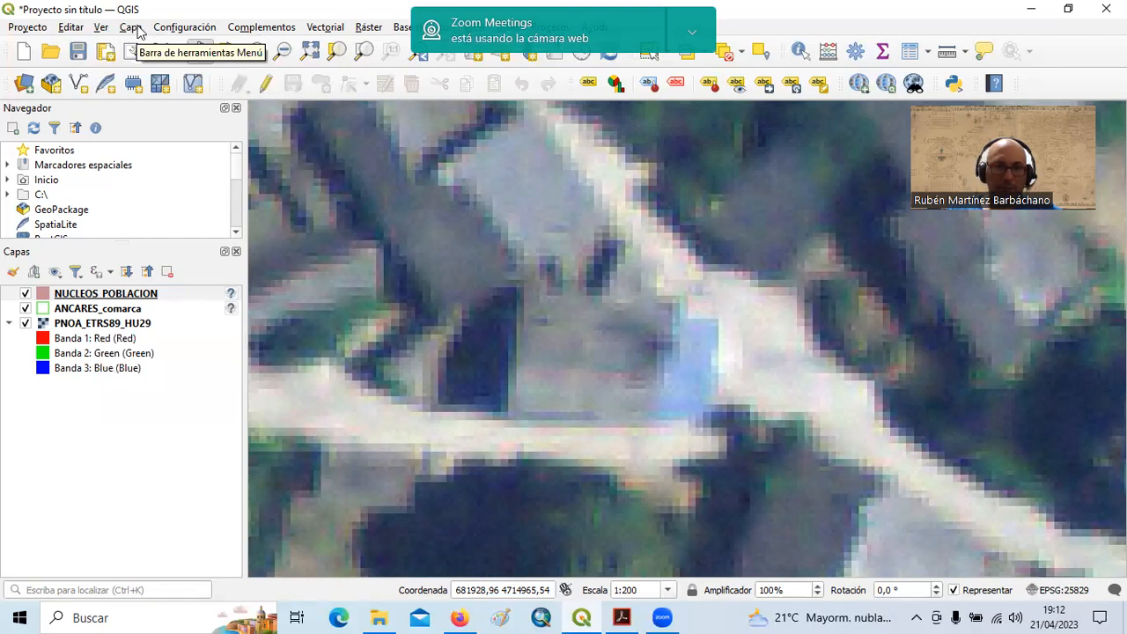
{"action": "left_click", "coordinate": [135, 30]}
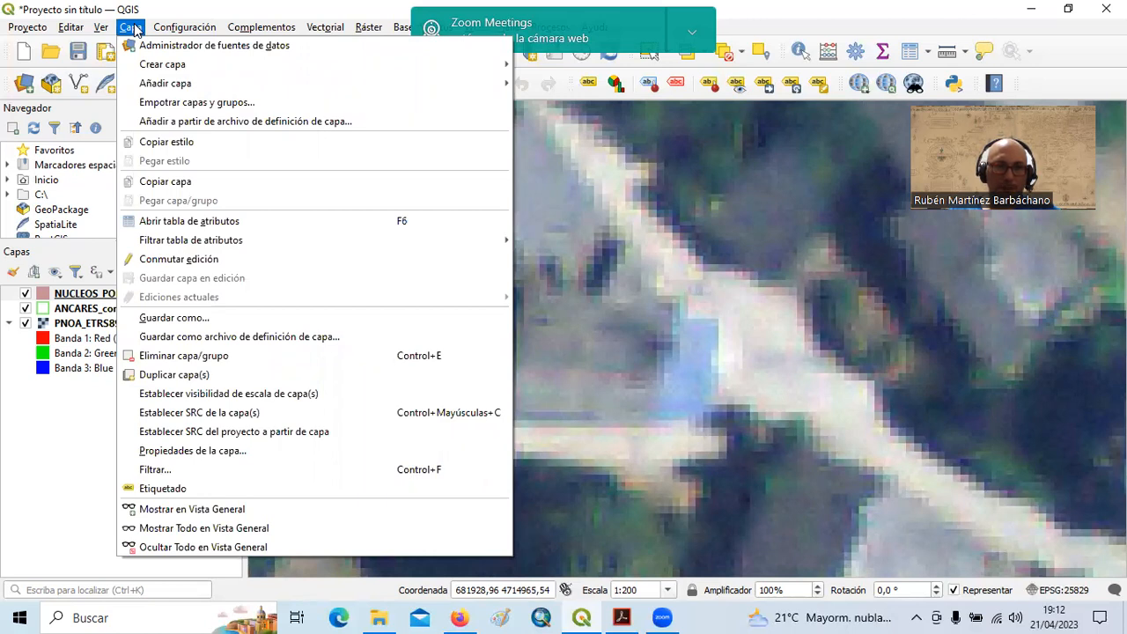
{"action": "mouse_move", "coordinate": [152, 68]}
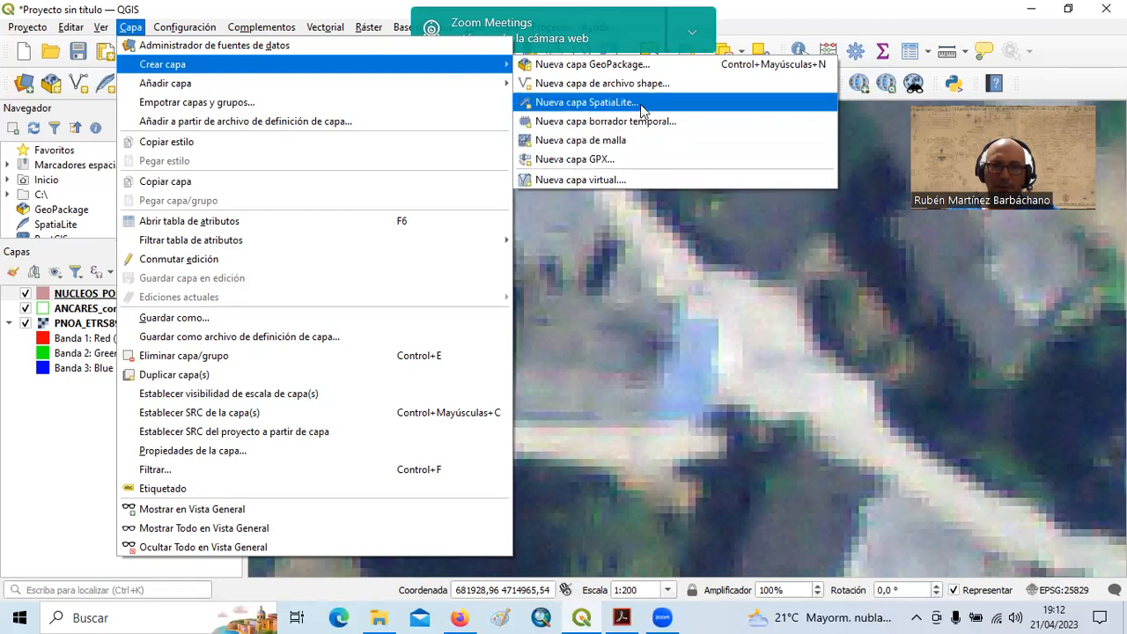
{"action": "left_click", "coordinate": [684, 86]}
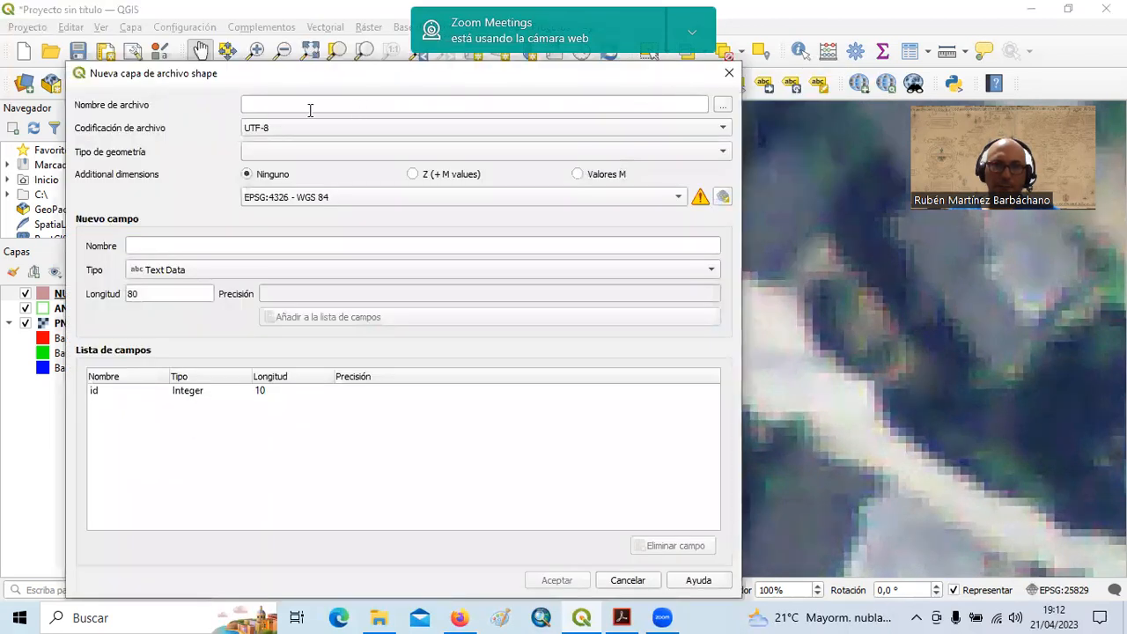
{"action": "left_click", "coordinate": [723, 105]}
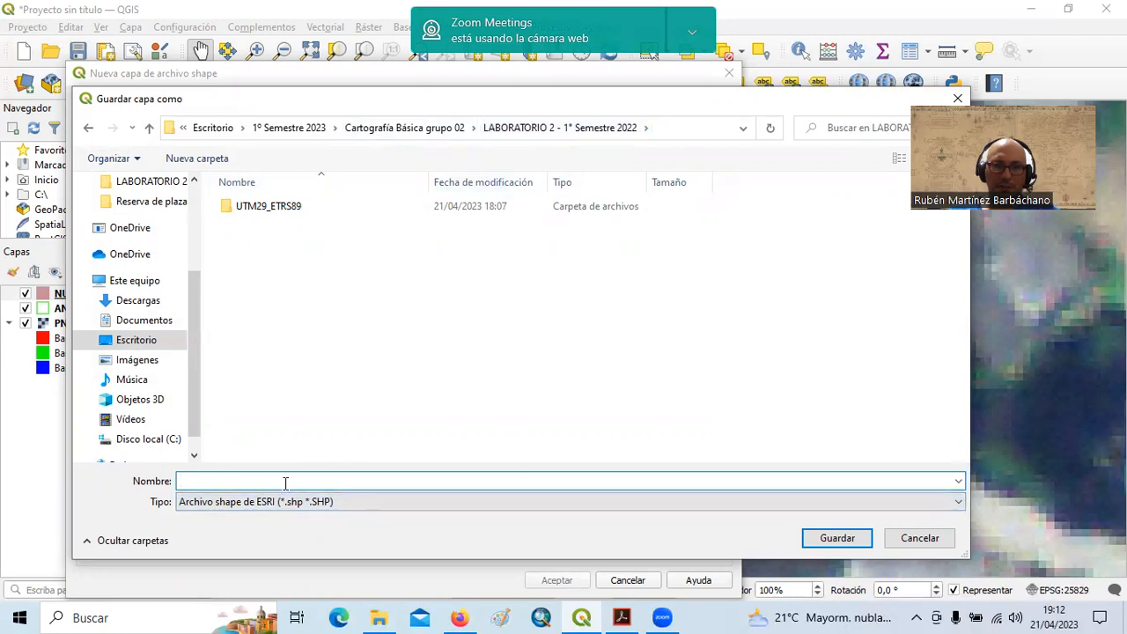
{"action": "type", "text": "mu"}
{"action": "key", "text": "BackSpace"}
{"action": "key", "text": "BackSpace"}
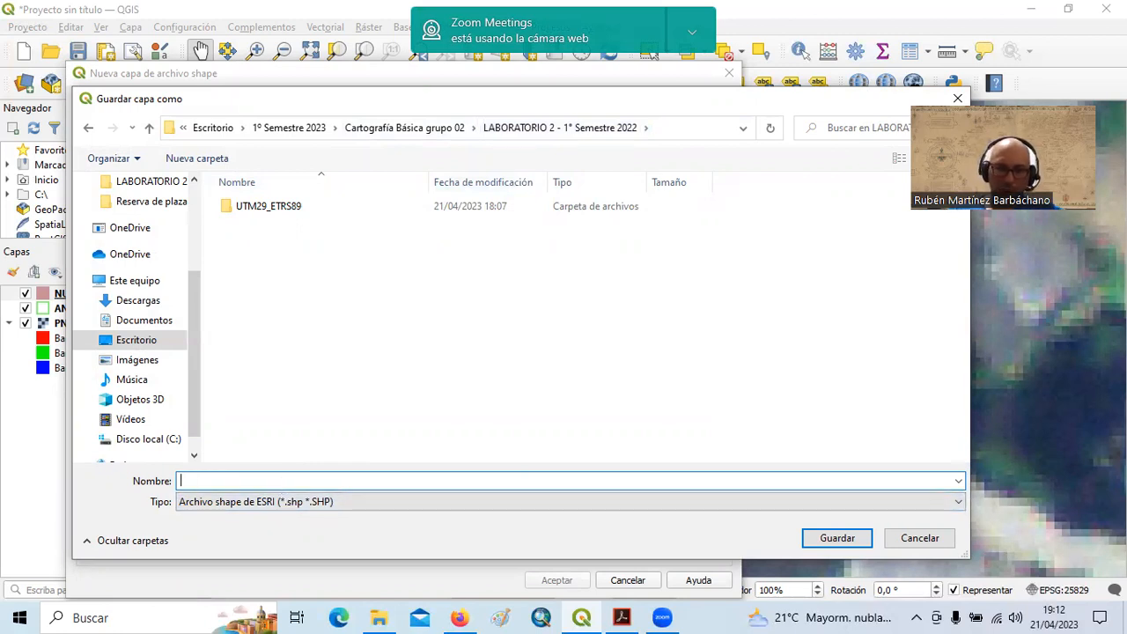
{"action": "type", "text": "Museos"}
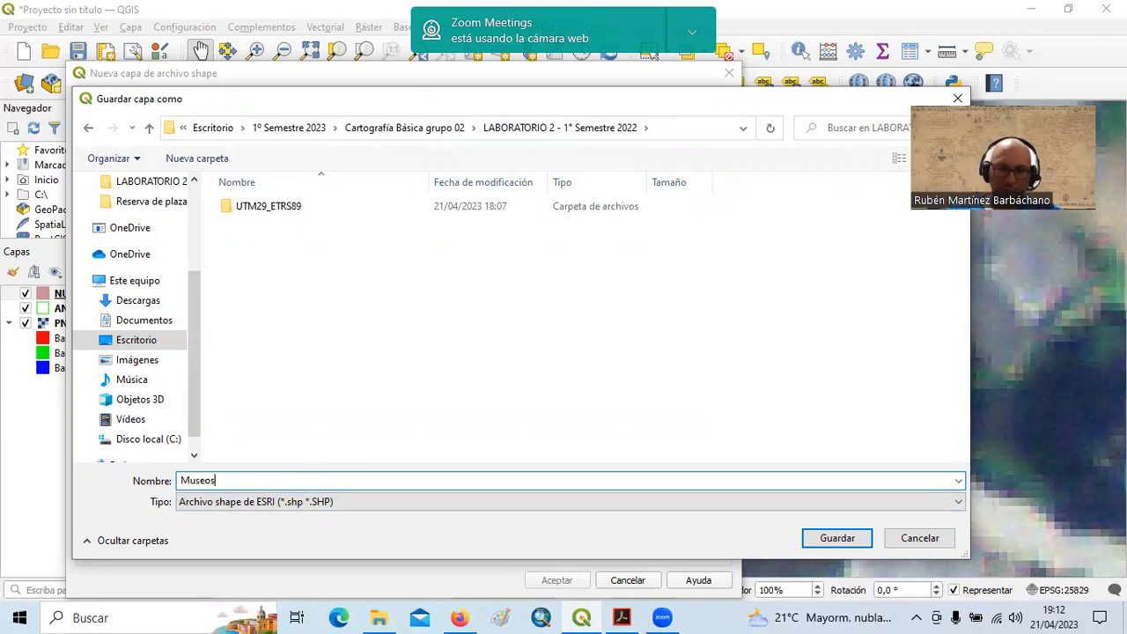
{"action": "left_click", "coordinate": [838, 539]}
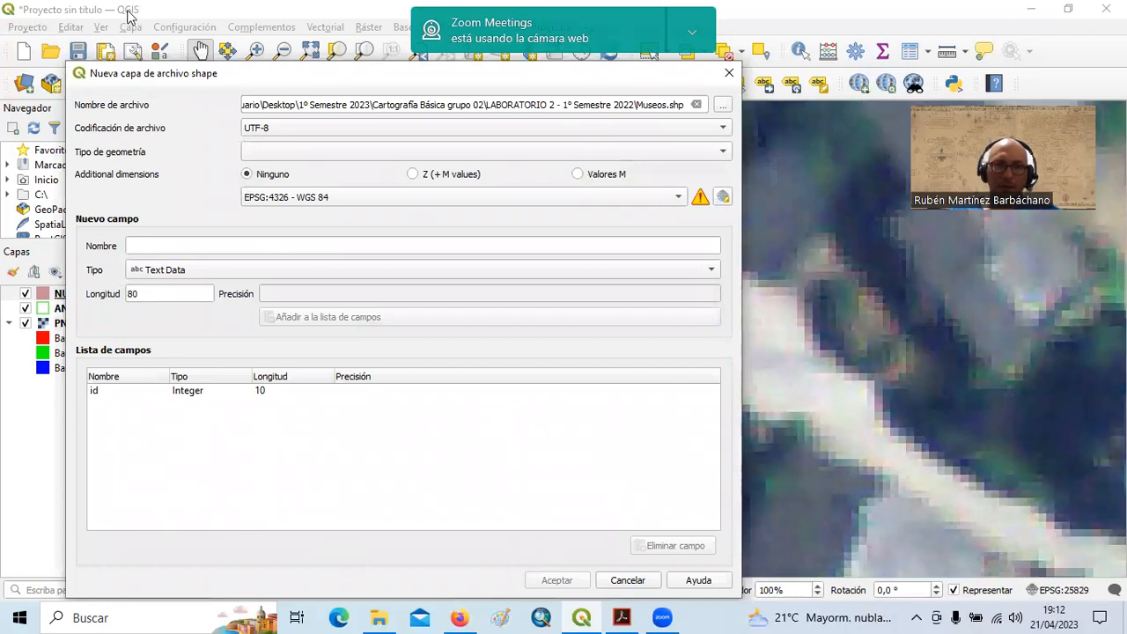
Set the new layer's geometry type to Punto and its CRS to the project's EPSG:25829 - ETRS89 / UTM zone 29N.
{"action": "left_click", "coordinate": [725, 155]}
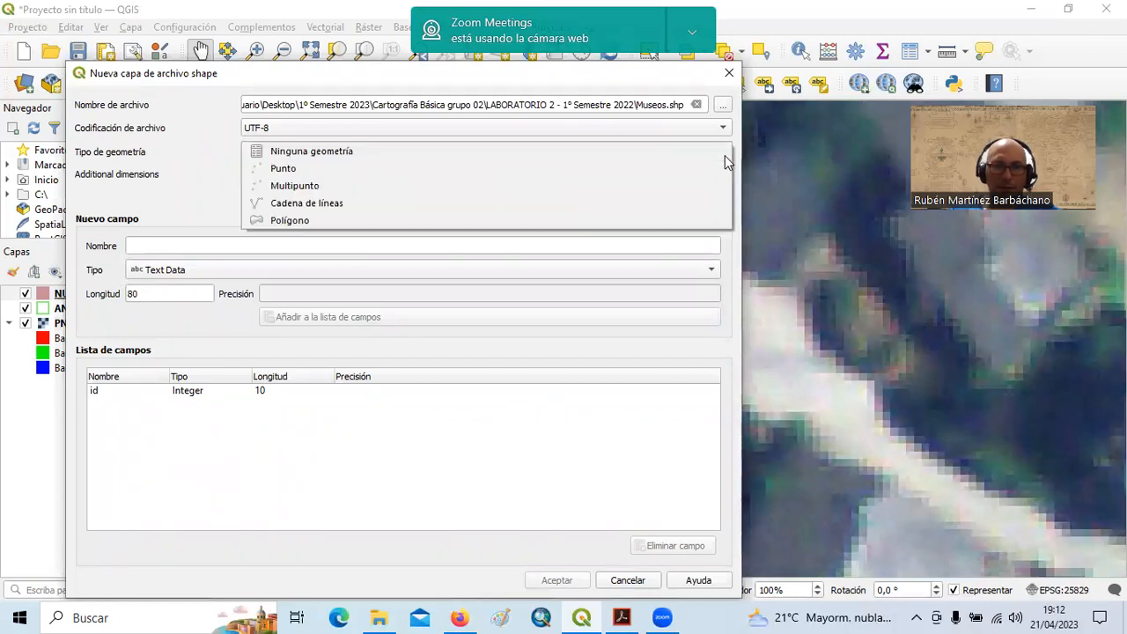
{"action": "left_click", "coordinate": [284, 170]}
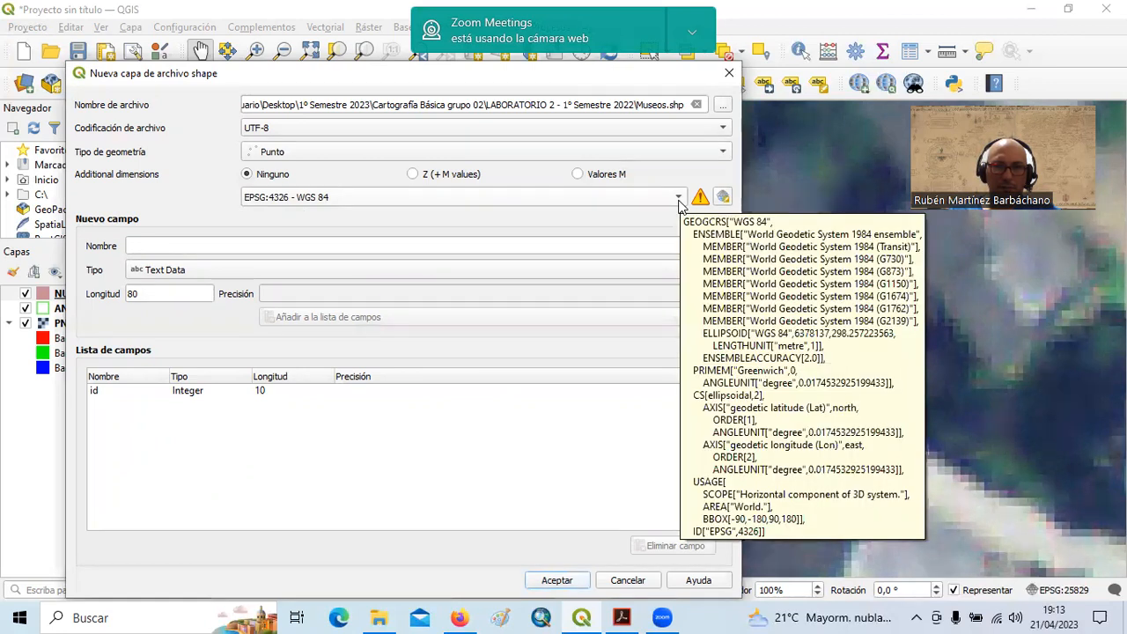
{"action": "left_click", "coordinate": [679, 201]}
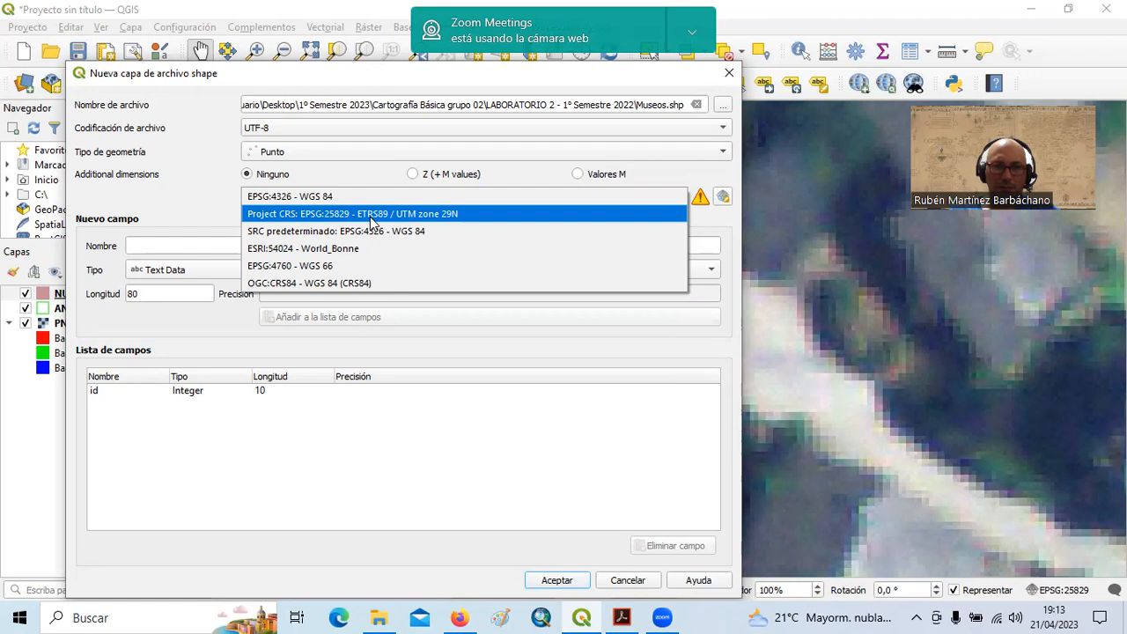
{"action": "left_click", "coordinate": [370, 216]}
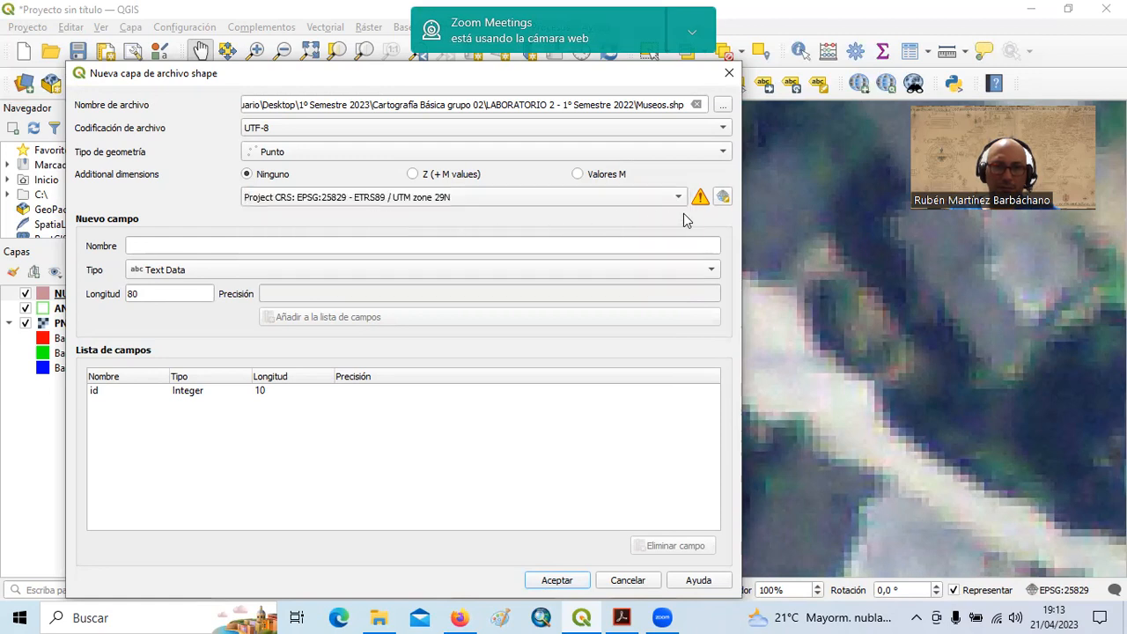
{"action": "left_click", "coordinate": [722, 197]}
{"action": "left_click", "coordinate": [254, 125]}
{"action": "type", "text": "2"}
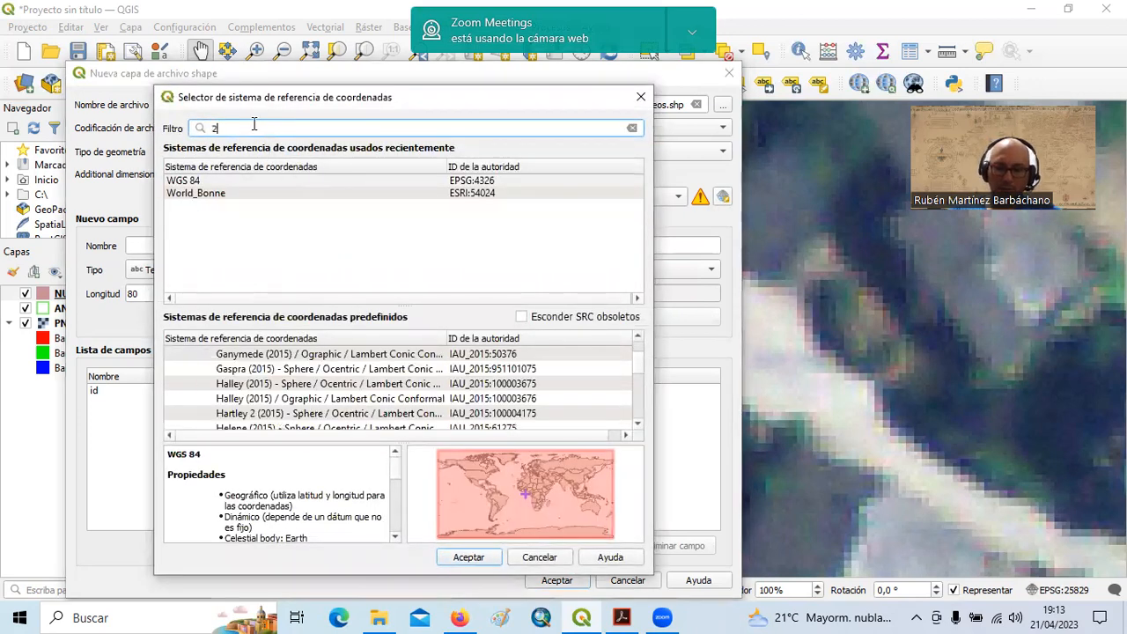
{"action": "type", "text": "5029"}
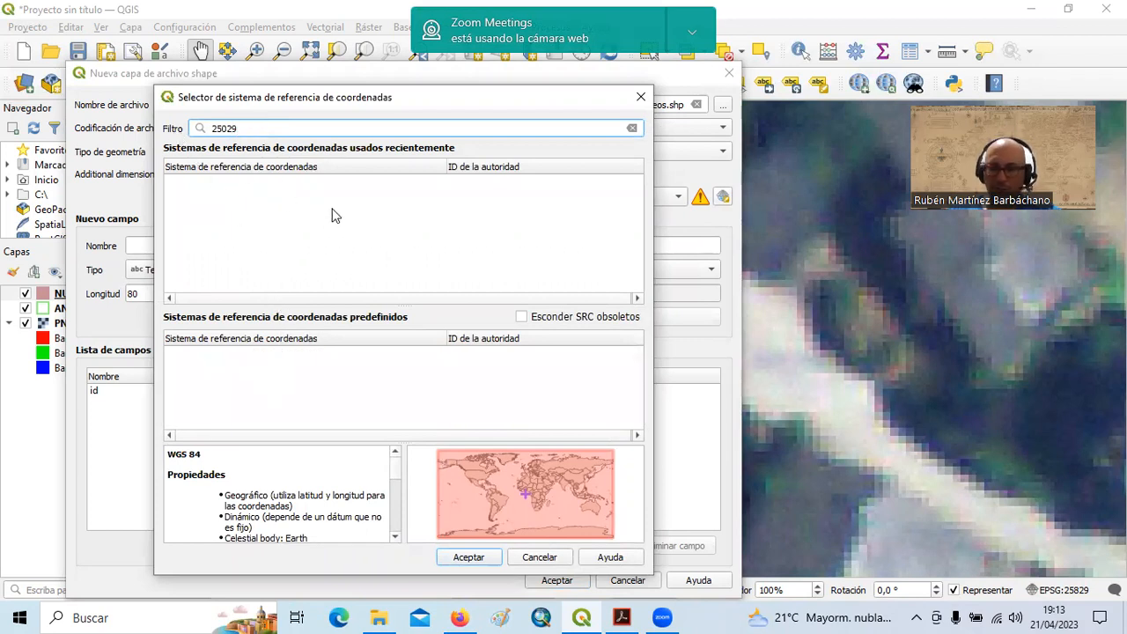
{"action": "key", "text": "BackSpace"}
{"action": "key", "text": "BackSpace"}
{"action": "key", "text": "BackSpace"}
{"action": "key", "text": "BackSpace"}
{"action": "key", "text": "BackSpace"}
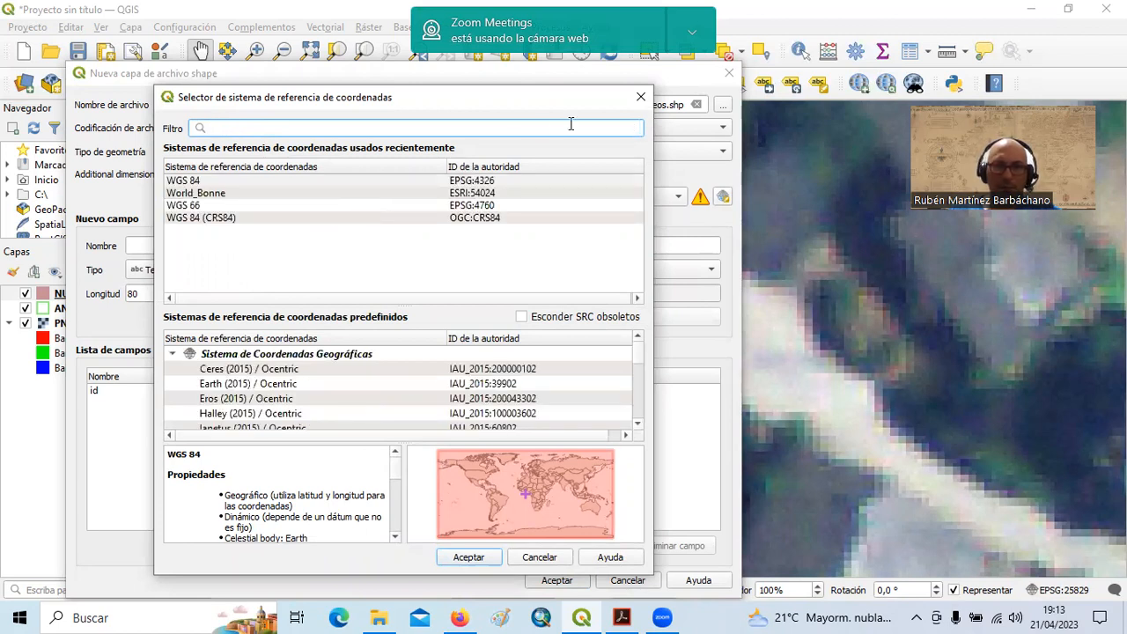
{"action": "left_click", "coordinate": [641, 97]}
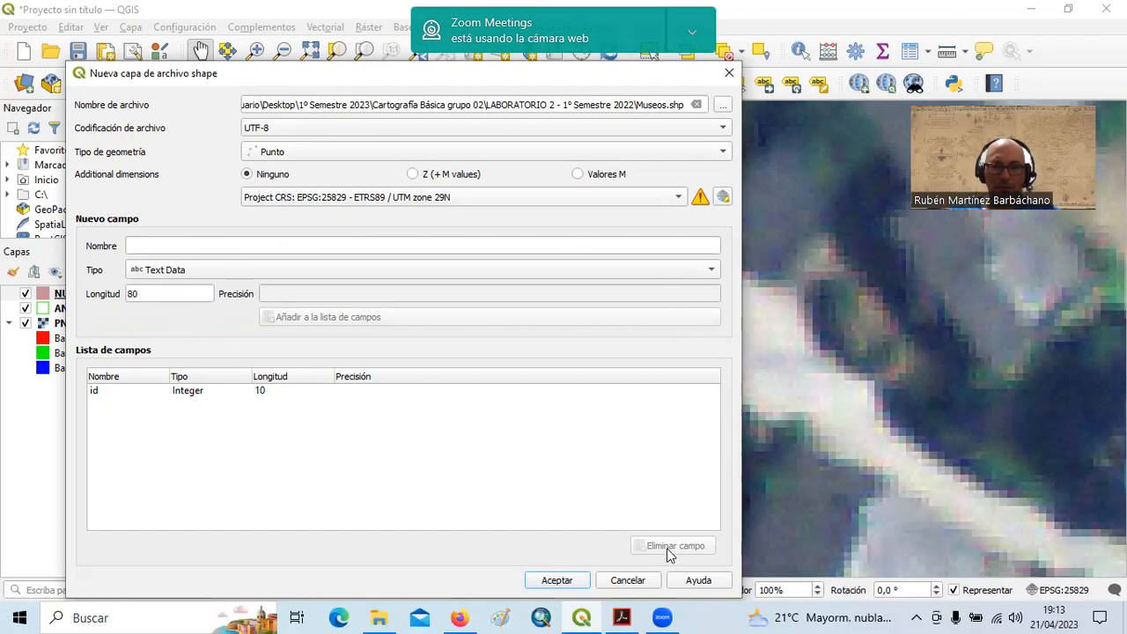
Switch to the lab guide in Acrobat Reader and find the table of field names, types and lengths for museos.shp.
{"action": "left_click", "coordinate": [626, 616]}
{"action": "scroll", "coordinate": [325, 339], "scroll_direction": "up", "scroll_amount": 15}
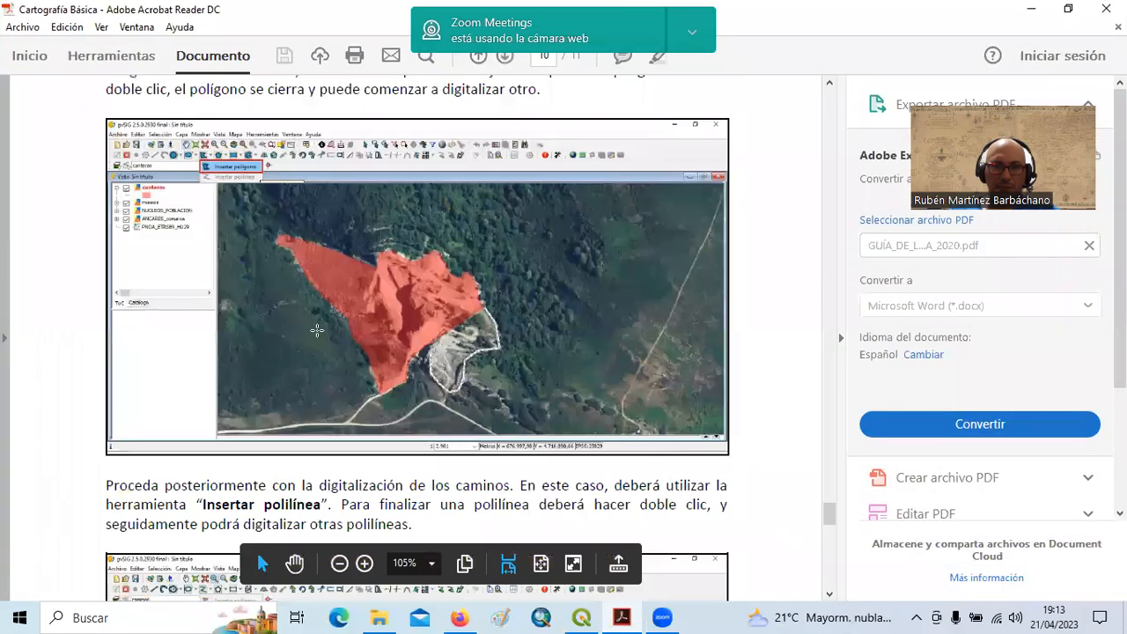
{"action": "scroll", "coordinate": [324, 354], "scroll_direction": "up", "scroll_amount": 12}
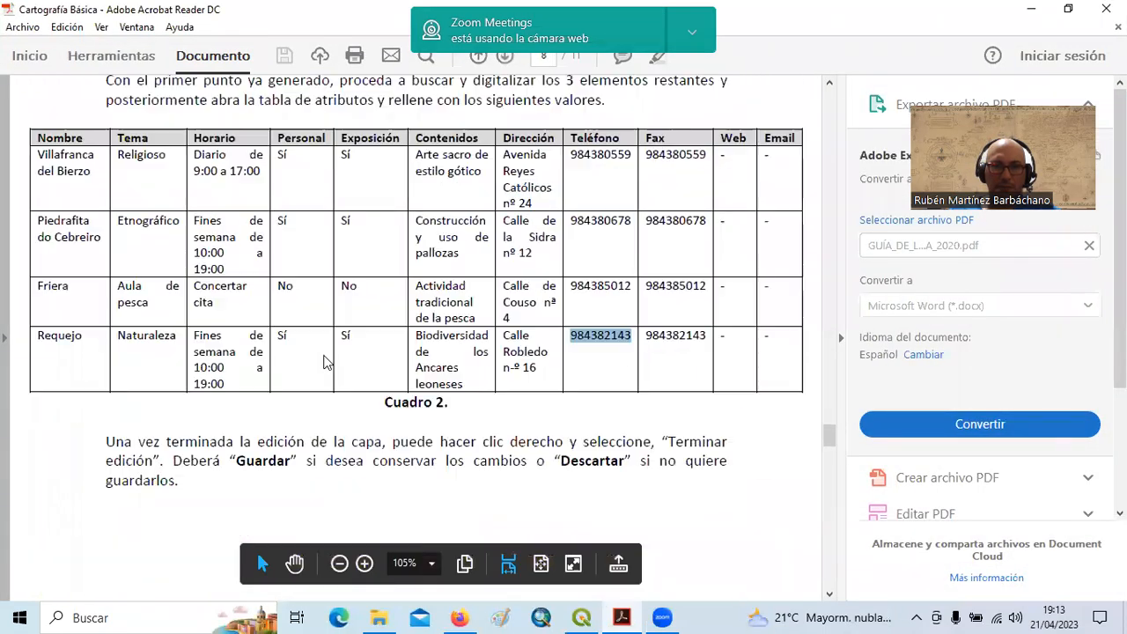
{"action": "scroll", "coordinate": [324, 367], "scroll_direction": "up", "scroll_amount": 15}
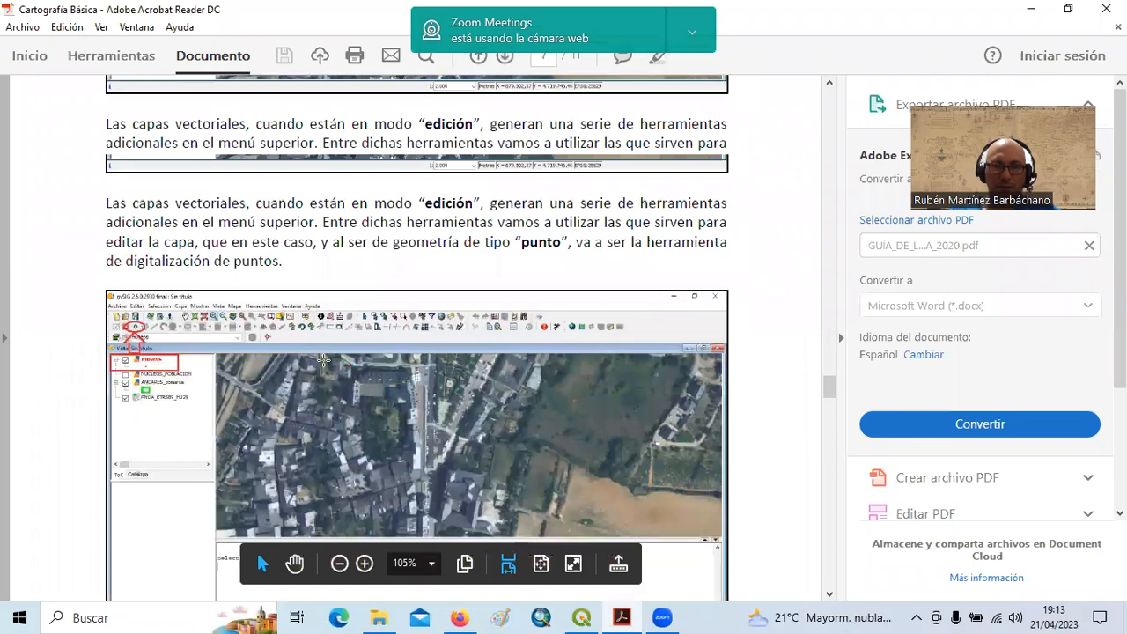
{"action": "scroll", "coordinate": [324, 367], "scroll_direction": "up", "scroll_amount": 12}
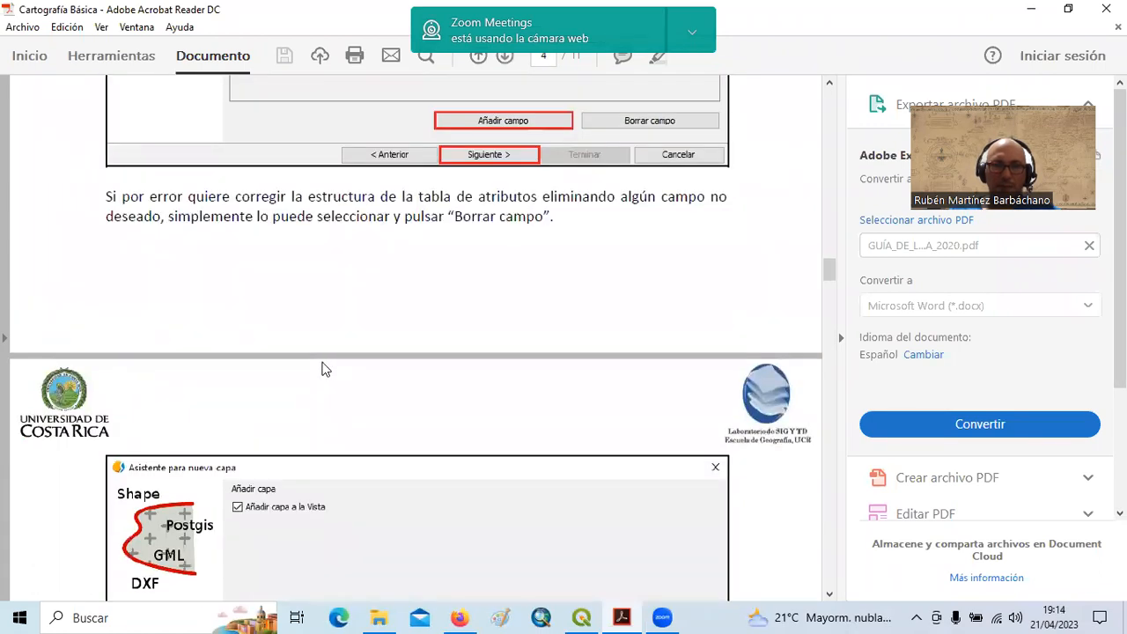
{"action": "scroll", "coordinate": [322, 370], "scroll_direction": "down", "scroll_amount": 15}
{"action": "scroll", "coordinate": [322, 375], "scroll_direction": "down", "scroll_amount": 15}
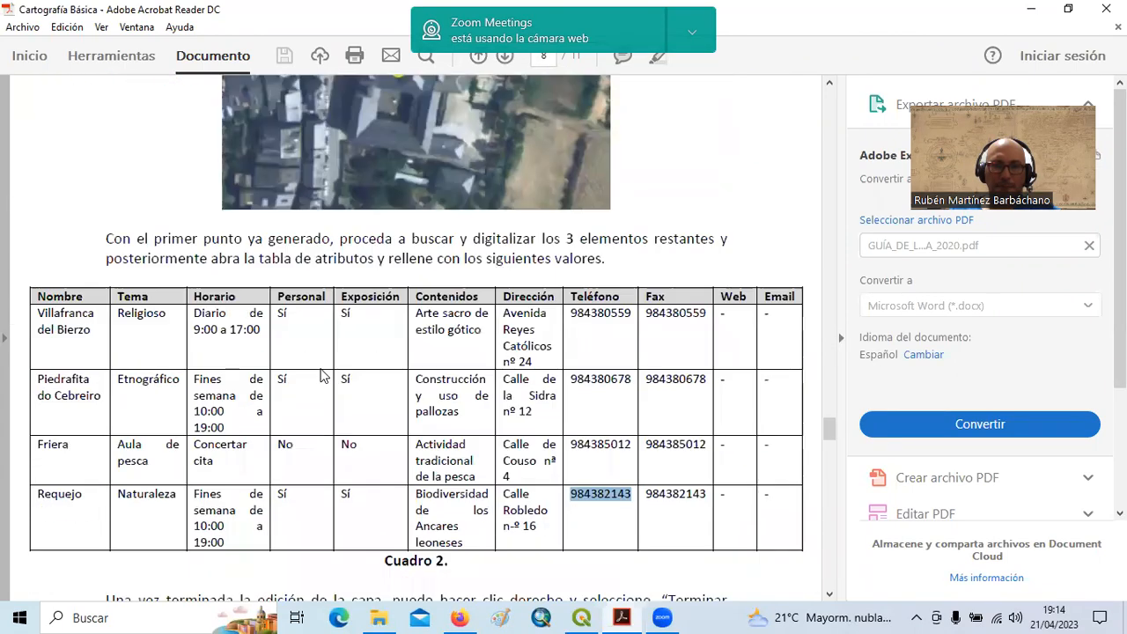
{"action": "scroll", "coordinate": [321, 375], "scroll_direction": "down", "scroll_amount": 12}
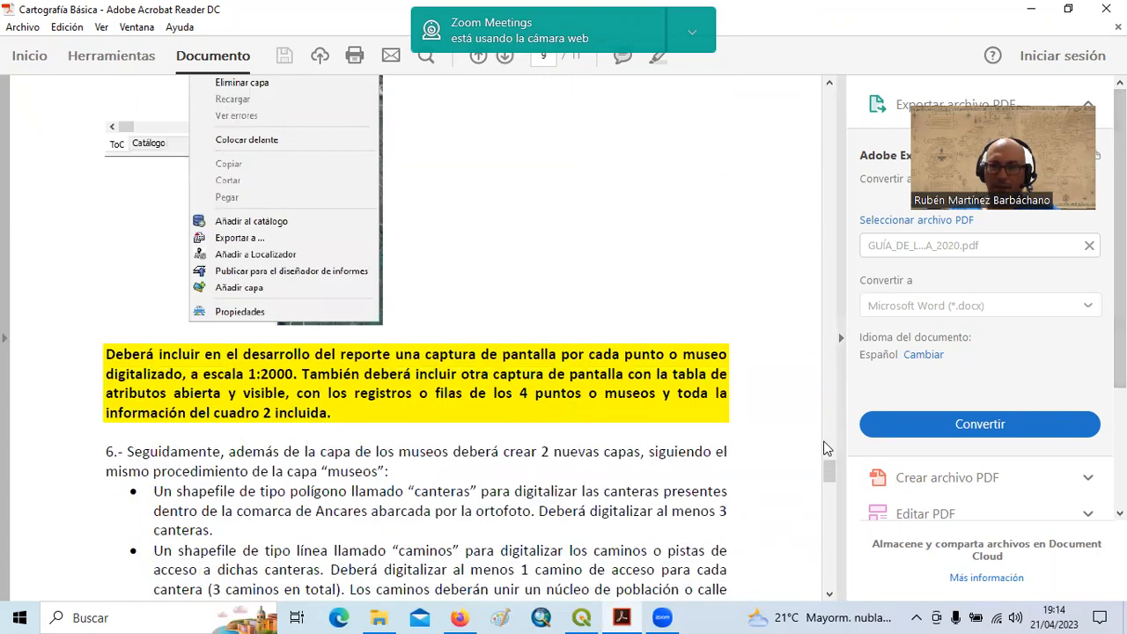
{"action": "left_click_drag", "start_coordinate": [832, 473], "coordinate": [835, 166]}
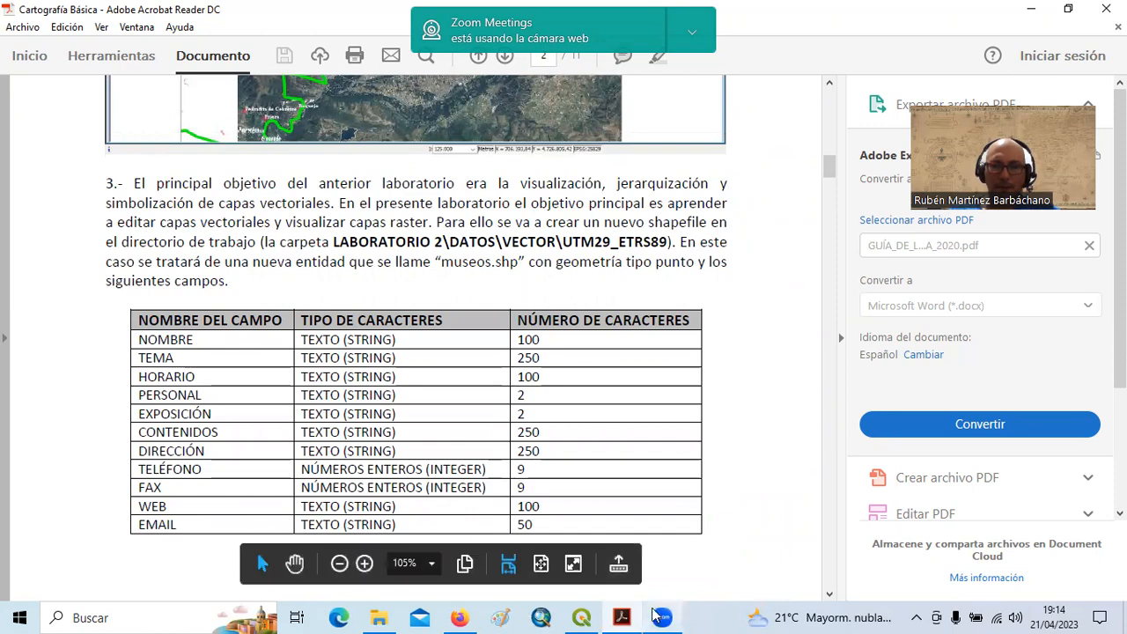
Back in QGIS, add a text field called nombre with length 100 to the new shapefile's field list.
{"action": "left_click", "coordinate": [626, 617]}
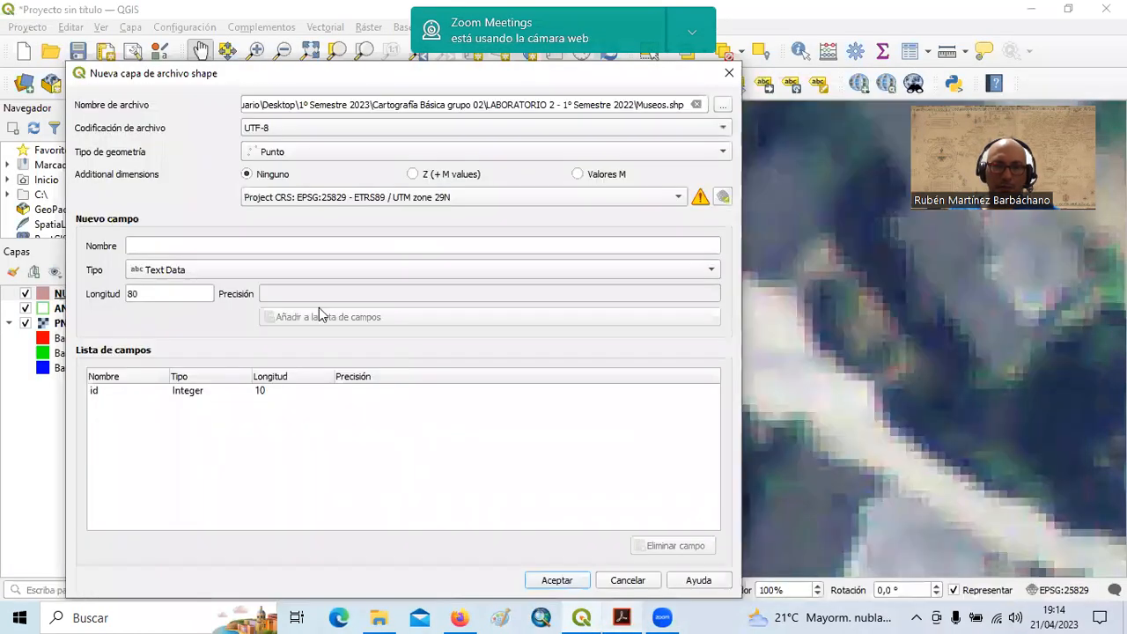
{"action": "left_click", "coordinate": [151, 243]}
{"action": "type", "text": "nombre"}
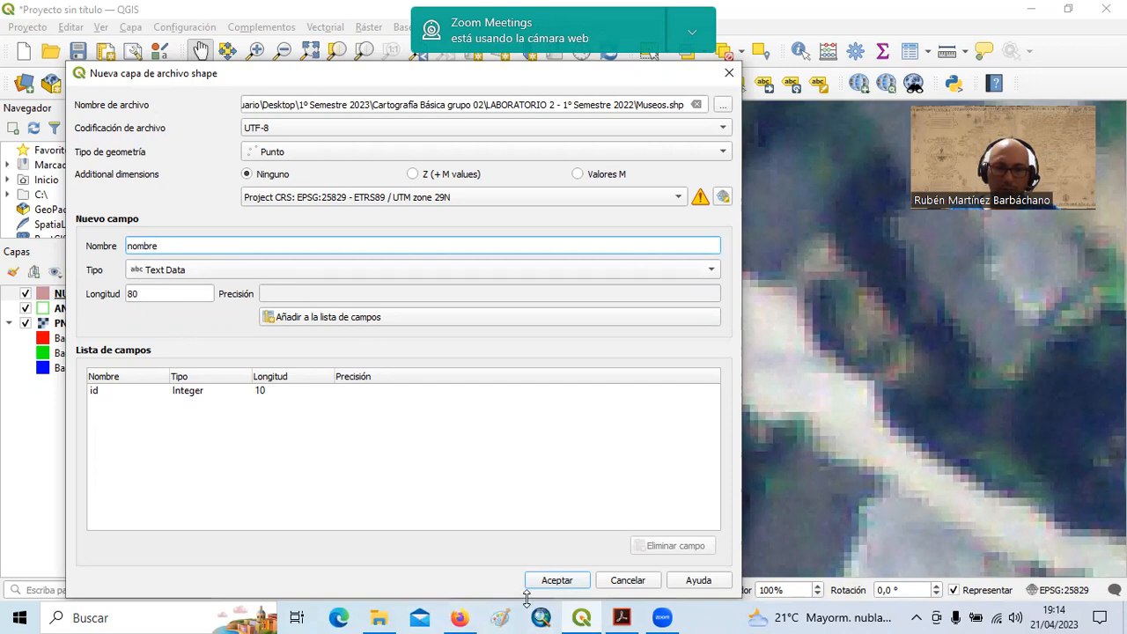
{"action": "left_click", "coordinate": [623, 617]}
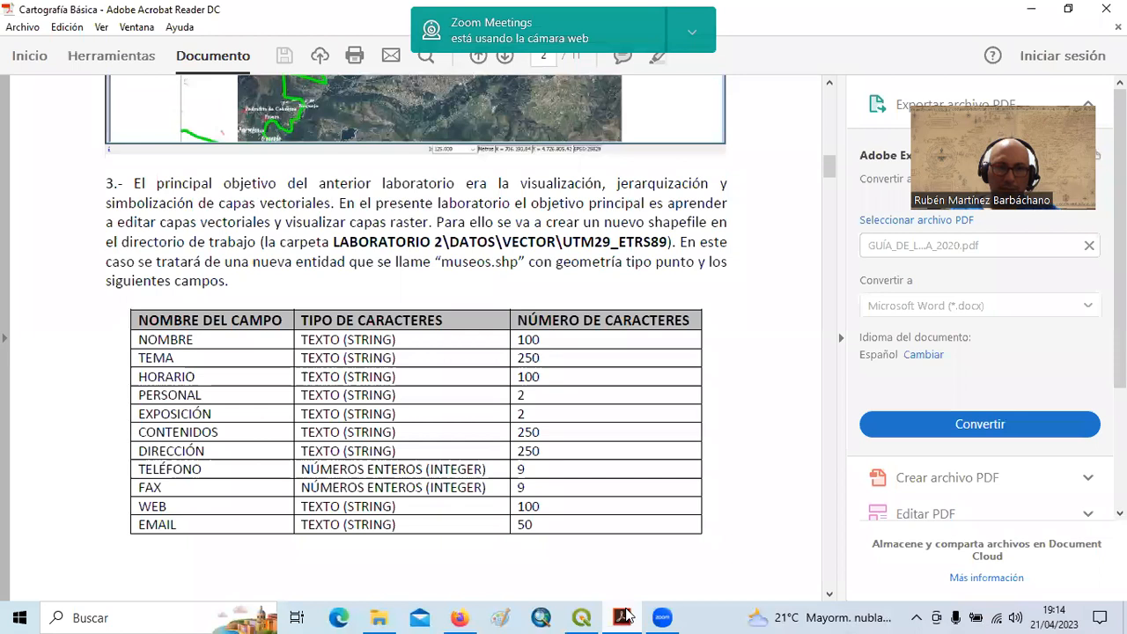
{"action": "left_click", "coordinate": [624, 617]}
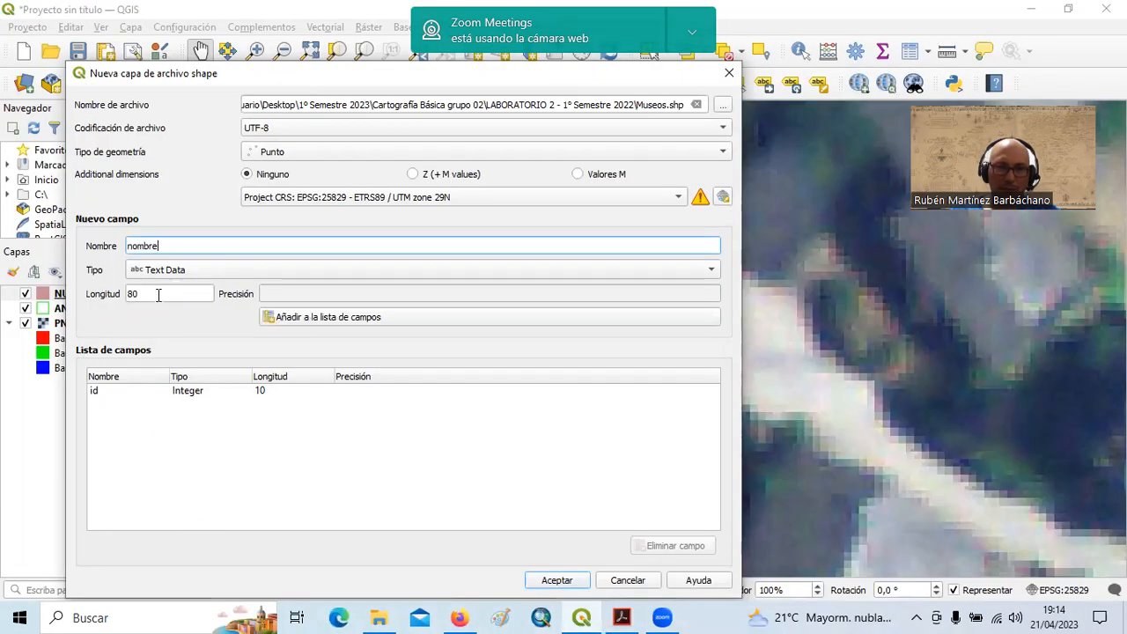
{"action": "double_click", "coordinate": [159, 295]}
{"action": "type", "text": "100"}
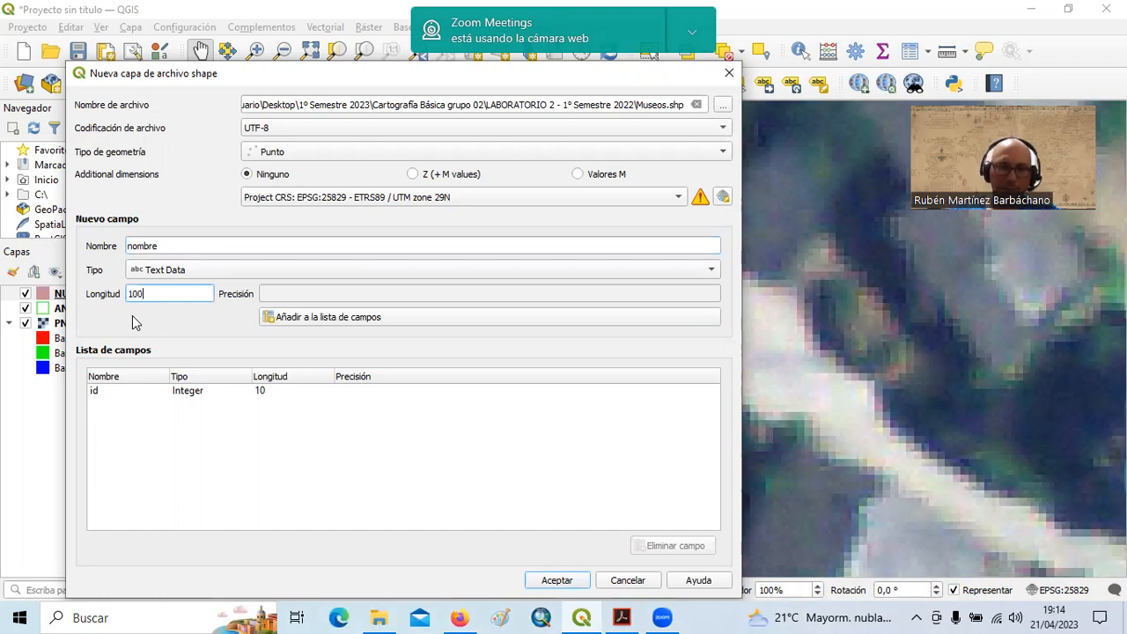
{"action": "left_click", "coordinate": [317, 319]}
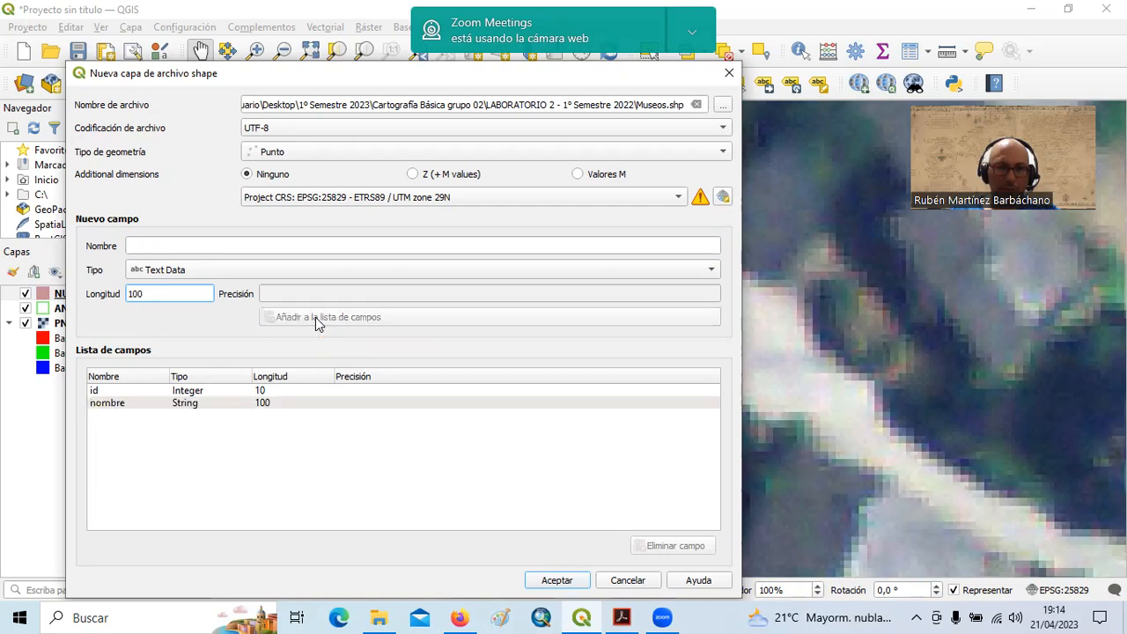
Check the guide's field table and add a text field called tema with length 250.
{"action": "left_click", "coordinate": [627, 616]}
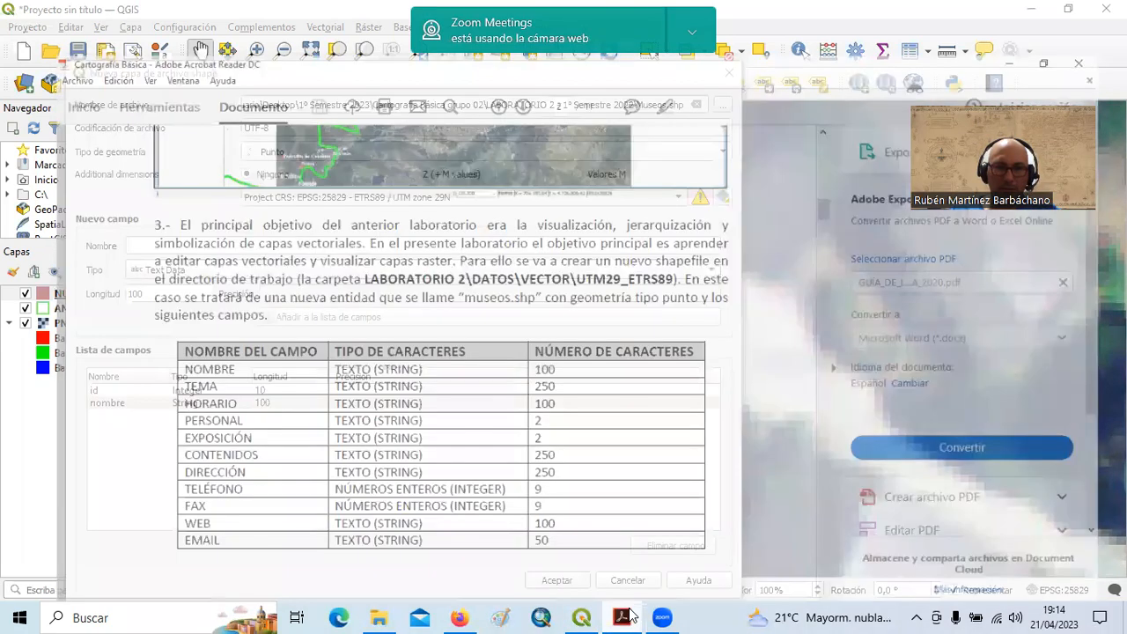
{"action": "left_click", "coordinate": [630, 615]}
{"action": "left_click", "coordinate": [198, 251]}
{"action": "type", "text": "tema"}
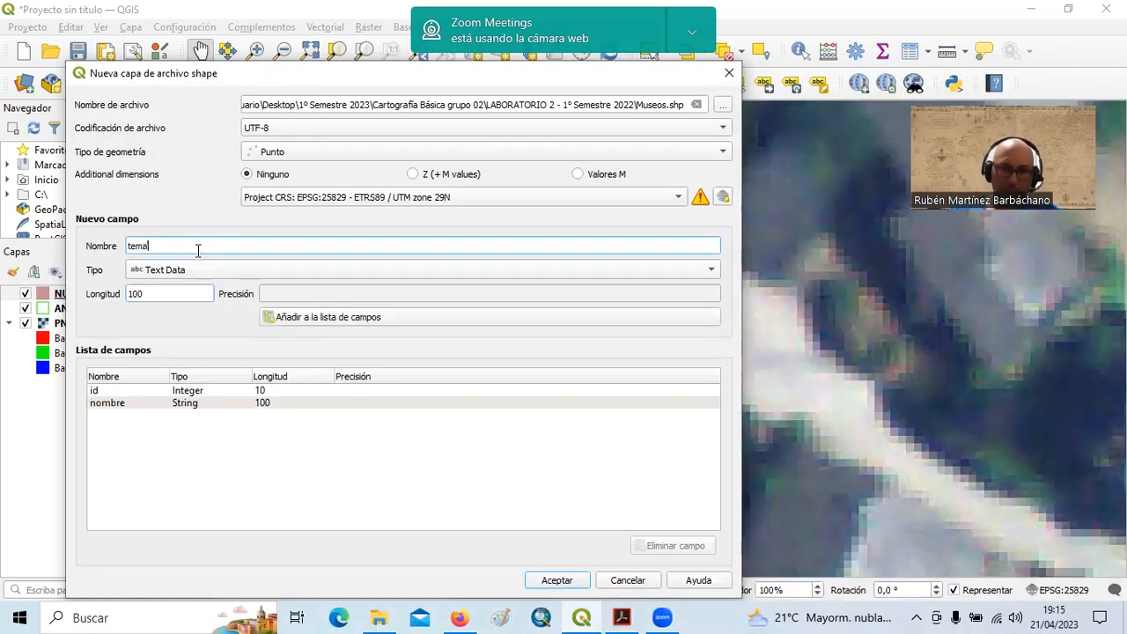
{"action": "left_click", "coordinate": [627, 616]}
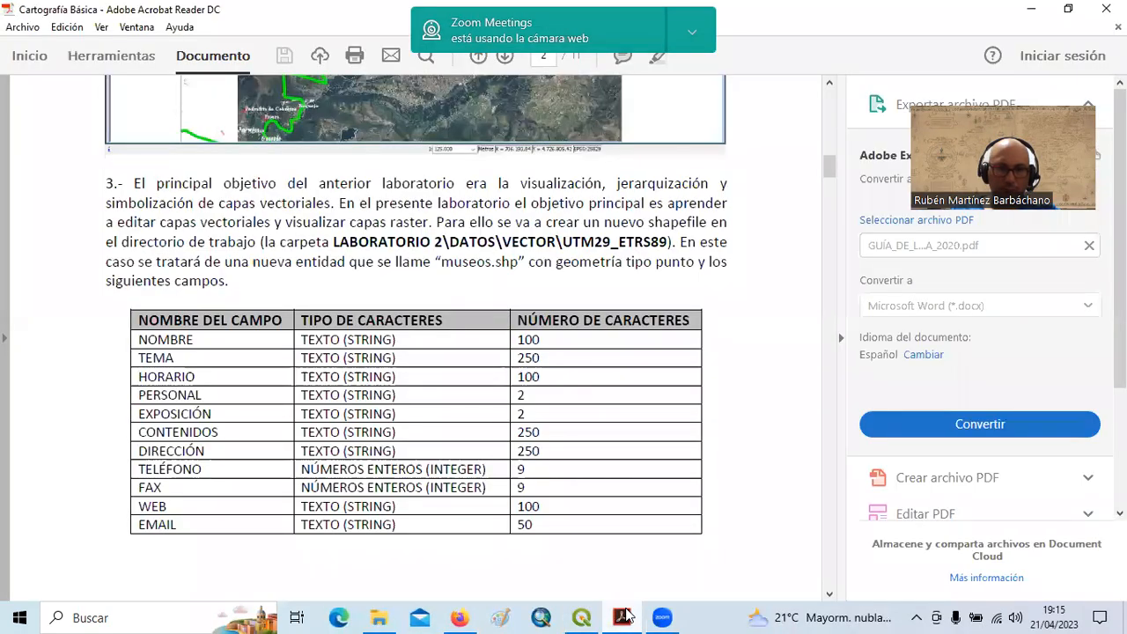
{"action": "left_click", "coordinate": [624, 617]}
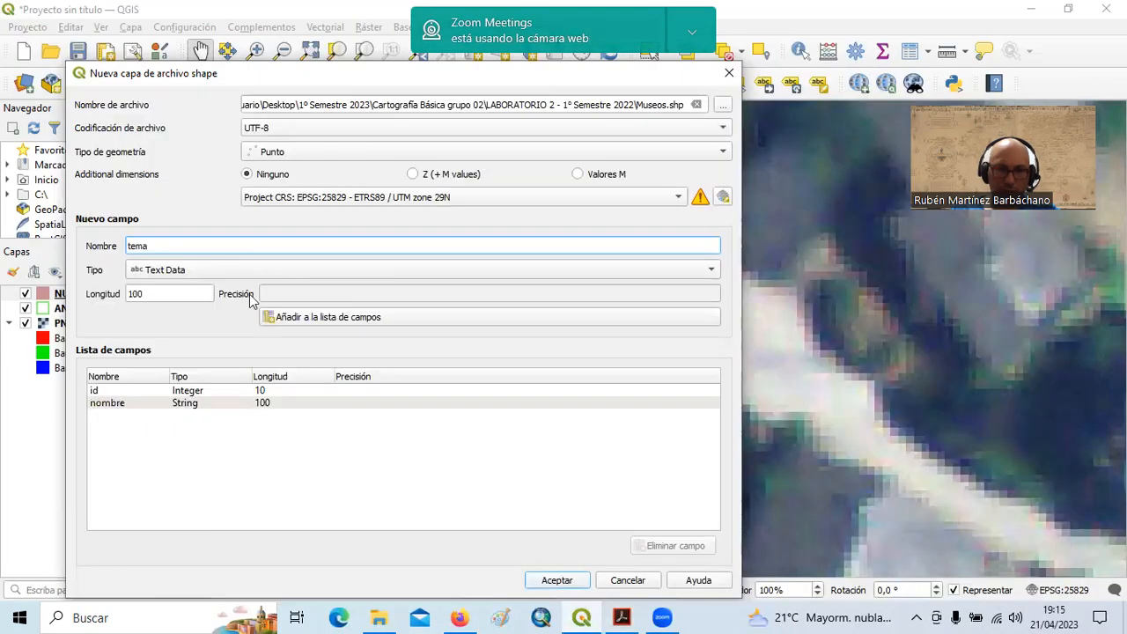
{"action": "left_click", "coordinate": [623, 617]}
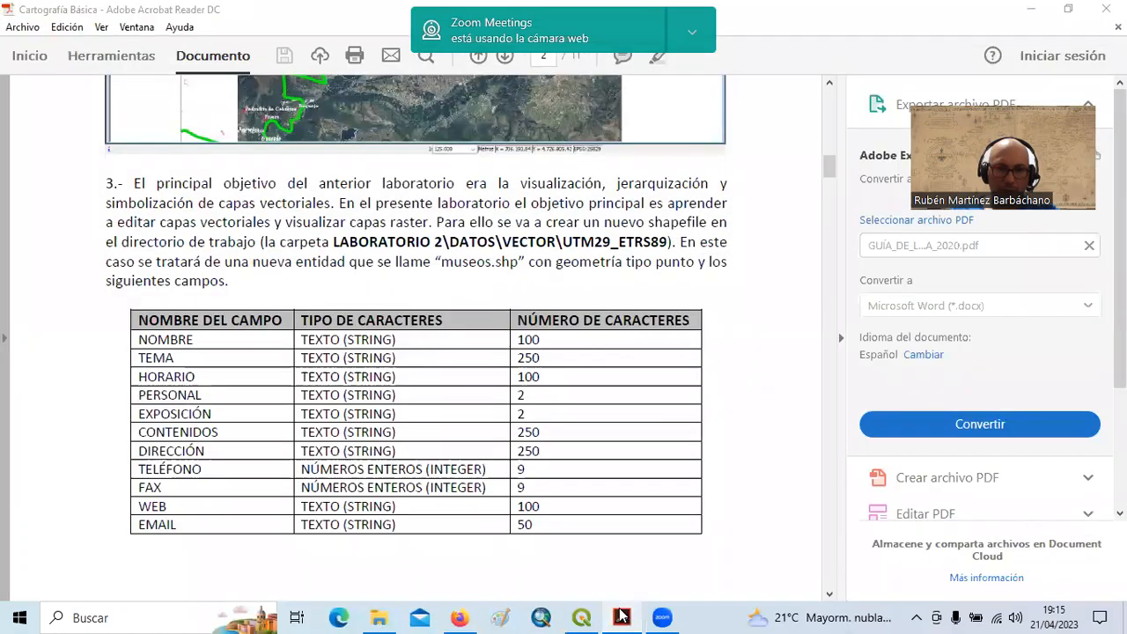
{"action": "left_click", "coordinate": [622, 617]}
{"action": "type", "text": "250"}
{"action": "left_click", "coordinate": [326, 317]}
Consult the guide's field table and add the text field horario with length 100.
{"action": "left_click", "coordinate": [630, 615]}
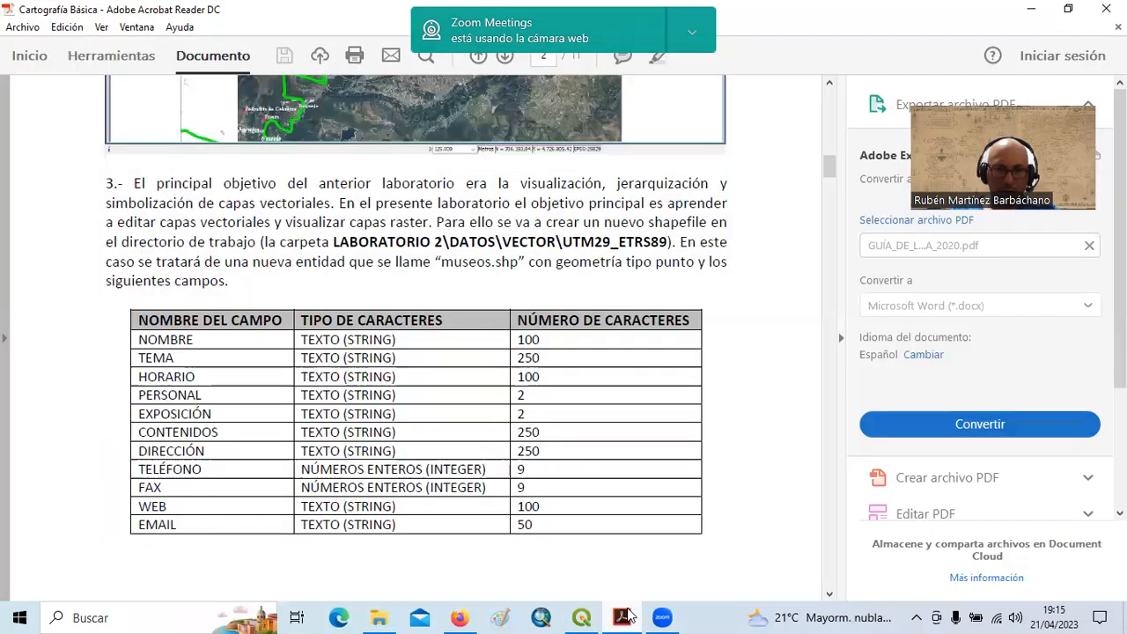
{"action": "left_click", "coordinate": [623, 616]}
{"action": "left_click", "coordinate": [175, 245]}
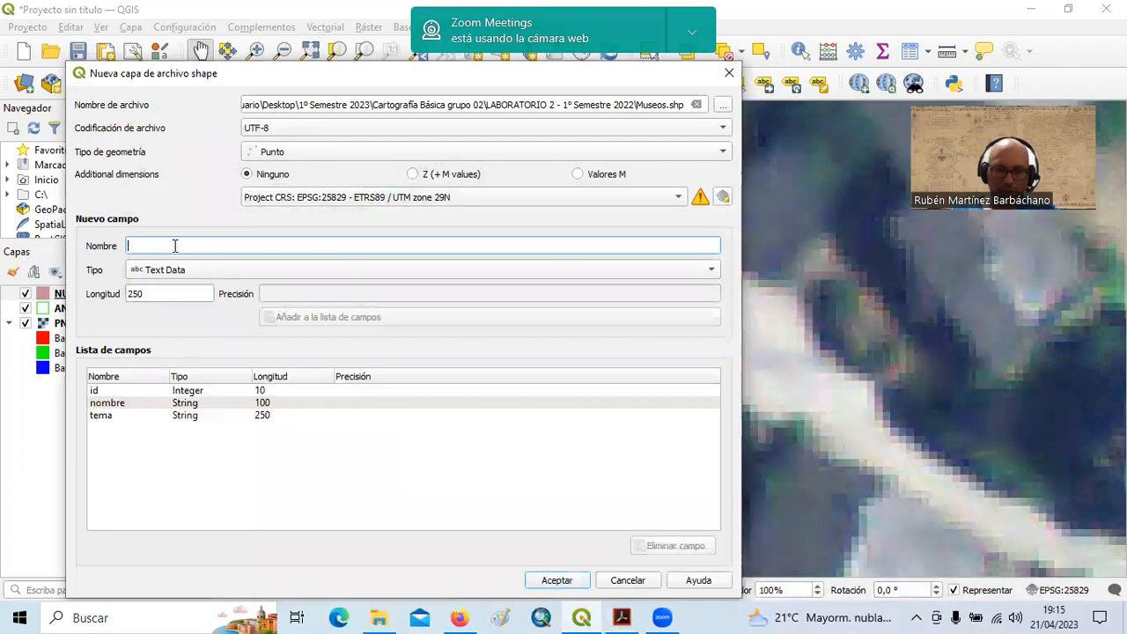
{"action": "type", "text": "horario"}
{"action": "double_click", "coordinate": [160, 295]}
{"action": "type", "text": "100"}
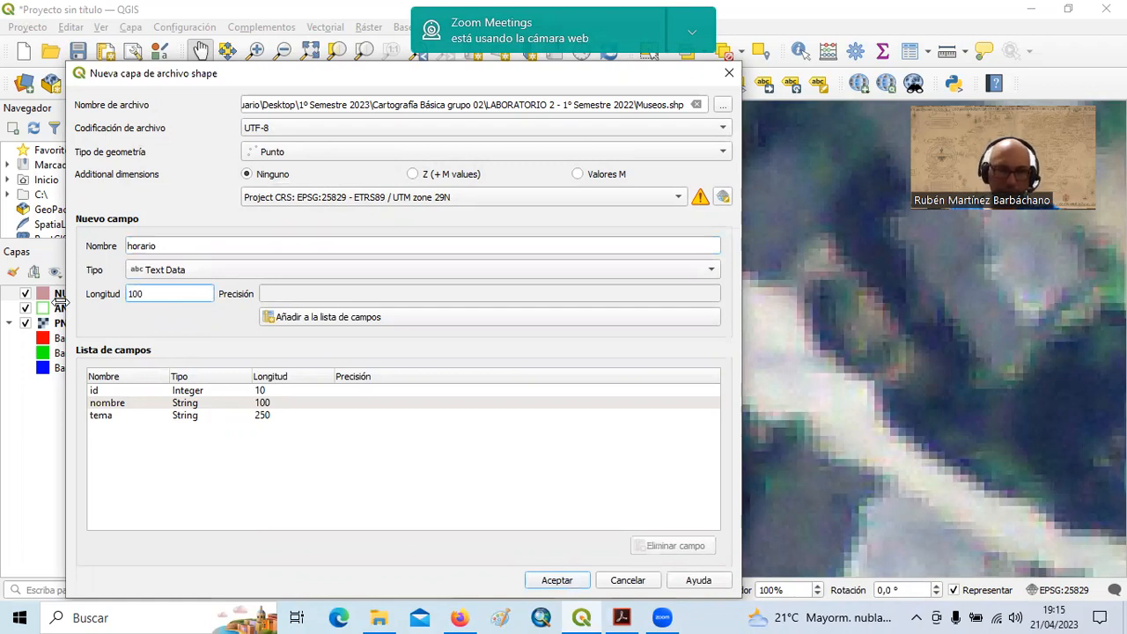
{"action": "left_click", "coordinate": [310, 322]}
Consult the guide's field table and add the text field personal with length 2.
{"action": "left_click", "coordinate": [623, 617]}
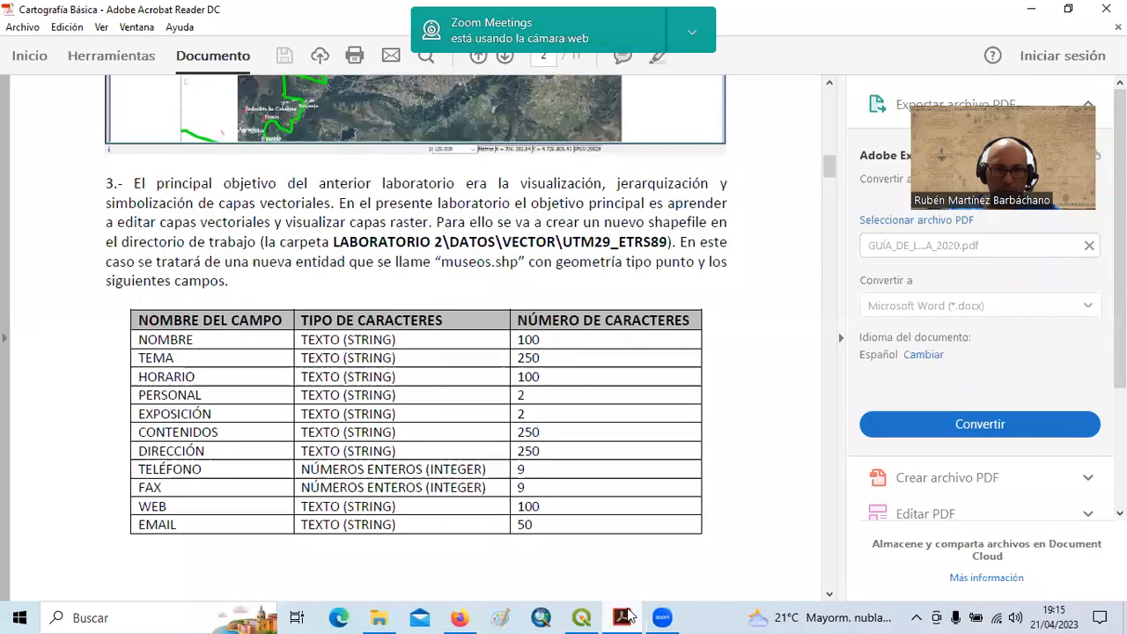
{"action": "left_click", "coordinate": [625, 616]}
{"action": "left_click", "coordinate": [188, 243]}
{"action": "type", "text": "personal"}
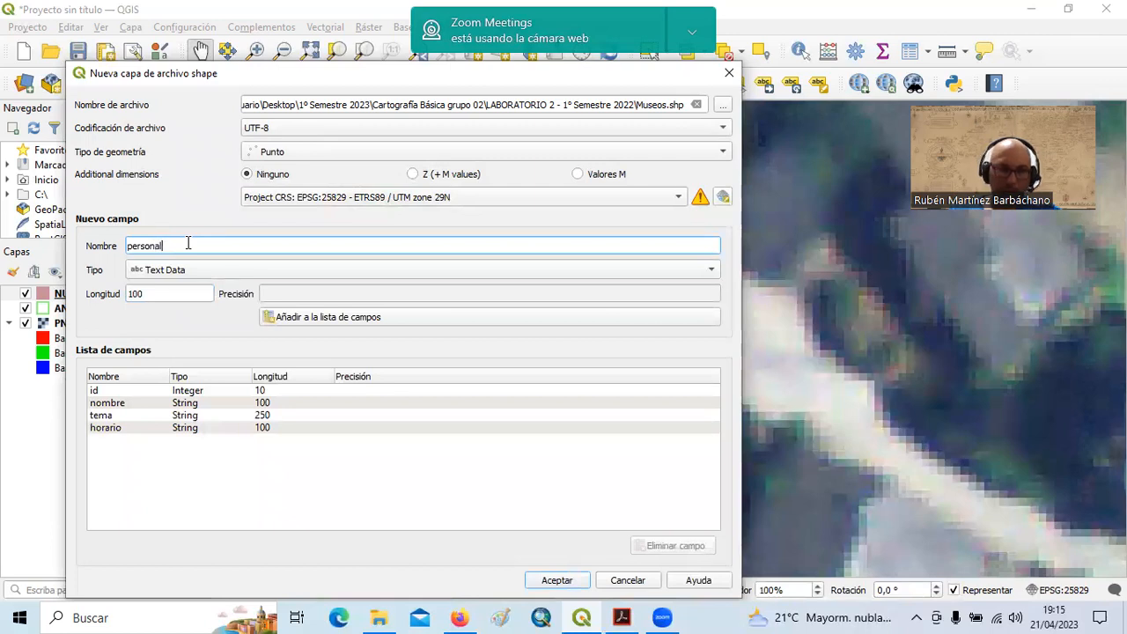
{"action": "double_click", "coordinate": [165, 296]}
{"action": "type", "text": "2"}
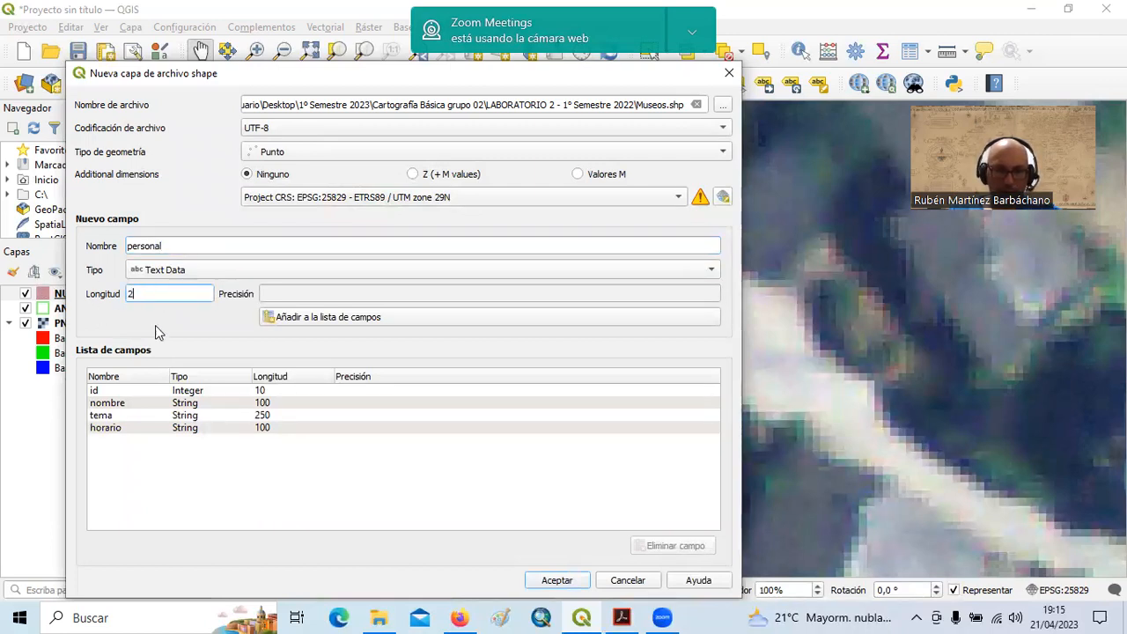
{"action": "left_click", "coordinate": [357, 319]}
Add a text field called exposicion with length 2 to the field list.
{"action": "left_click", "coordinate": [205, 246]}
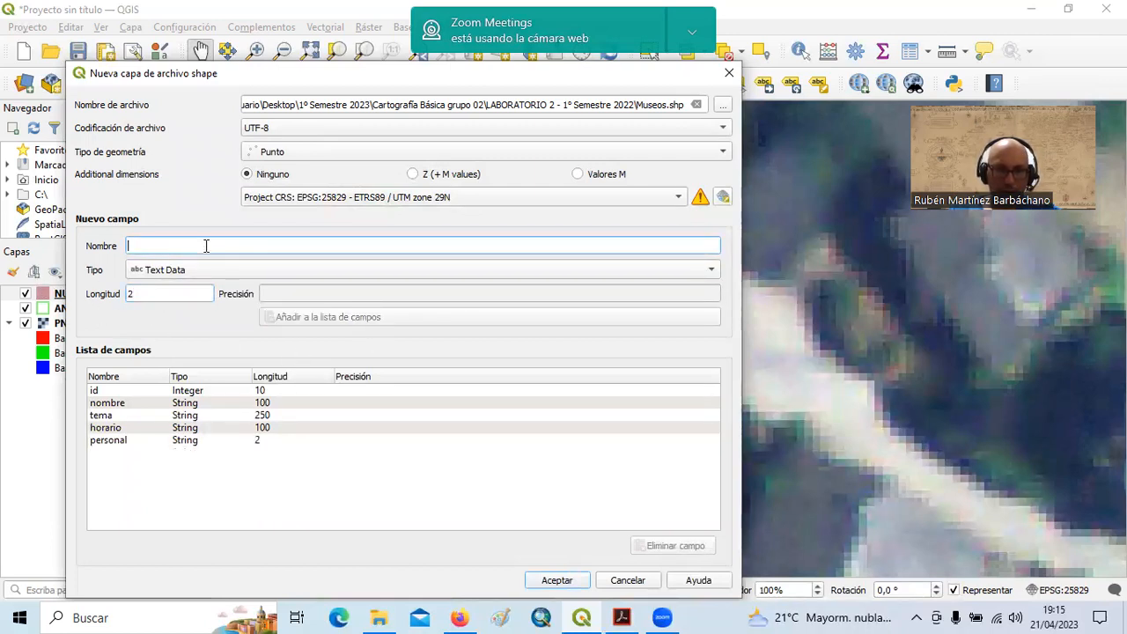
{"action": "type", "text": "exposicion"}
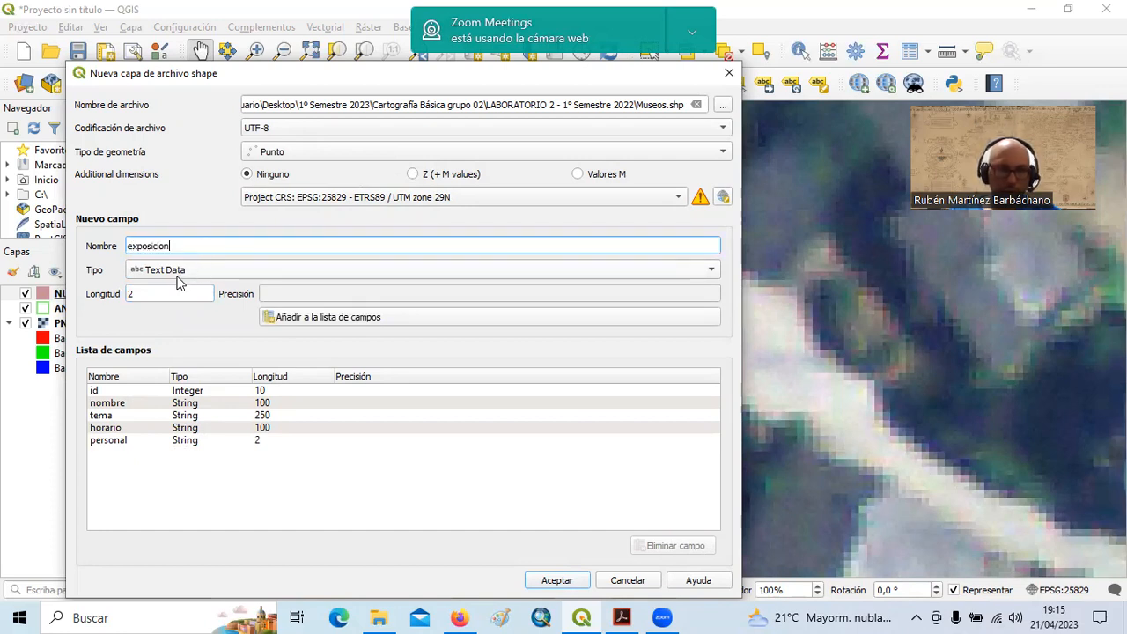
{"action": "left_click", "coordinate": [336, 322]}
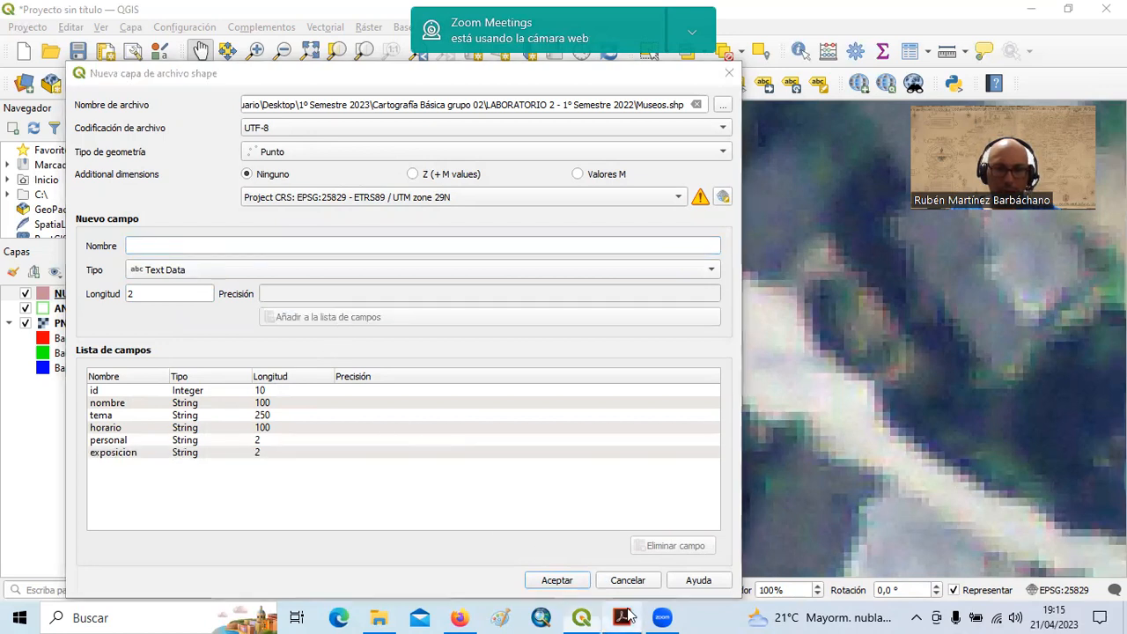
Consult the guide's field table and add the text field contenidos with length 250.
{"action": "left_click", "coordinate": [627, 615]}
{"action": "left_click", "coordinate": [627, 614]}
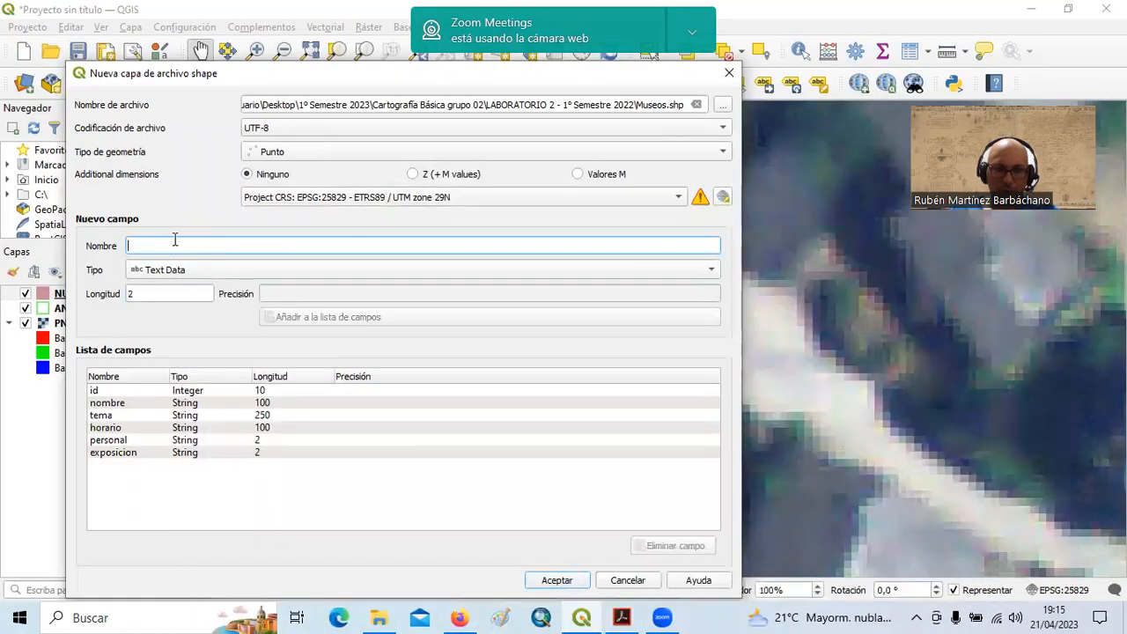
{"action": "type", "text": "contenidos"}
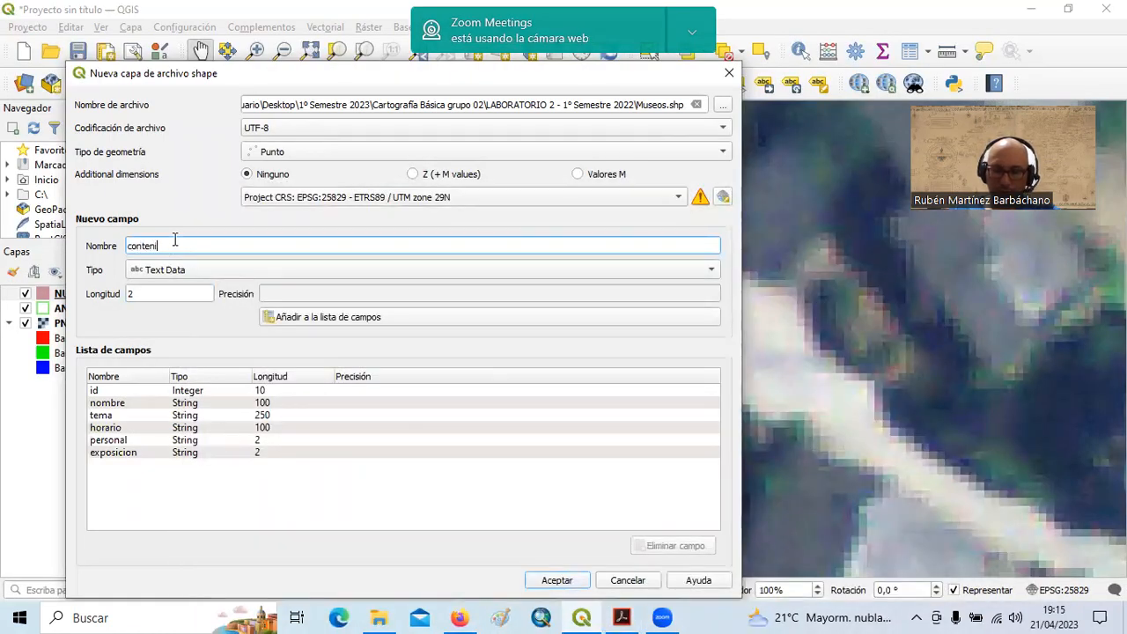
{"action": "left_click", "coordinate": [195, 288]}
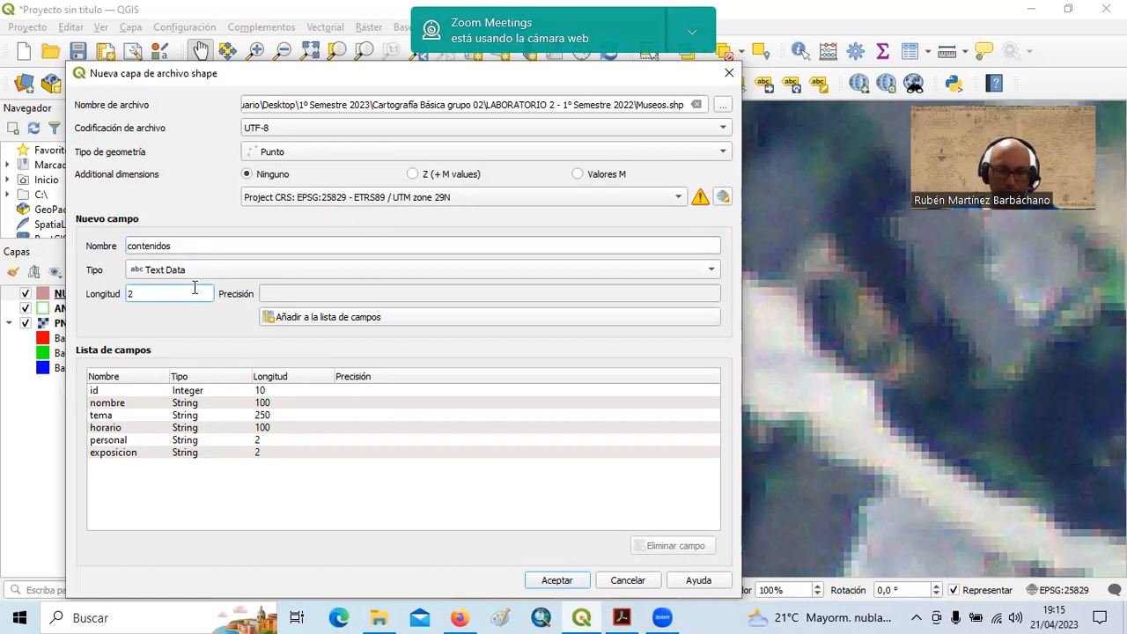
{"action": "type", "text": "50"}
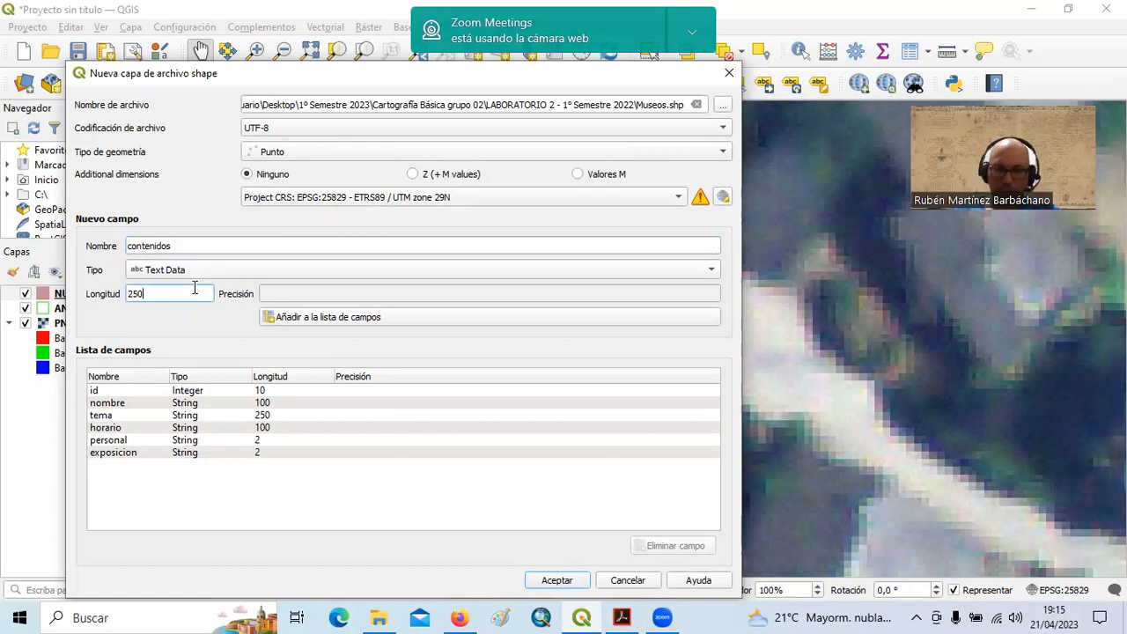
{"action": "left_click", "coordinate": [336, 325]}
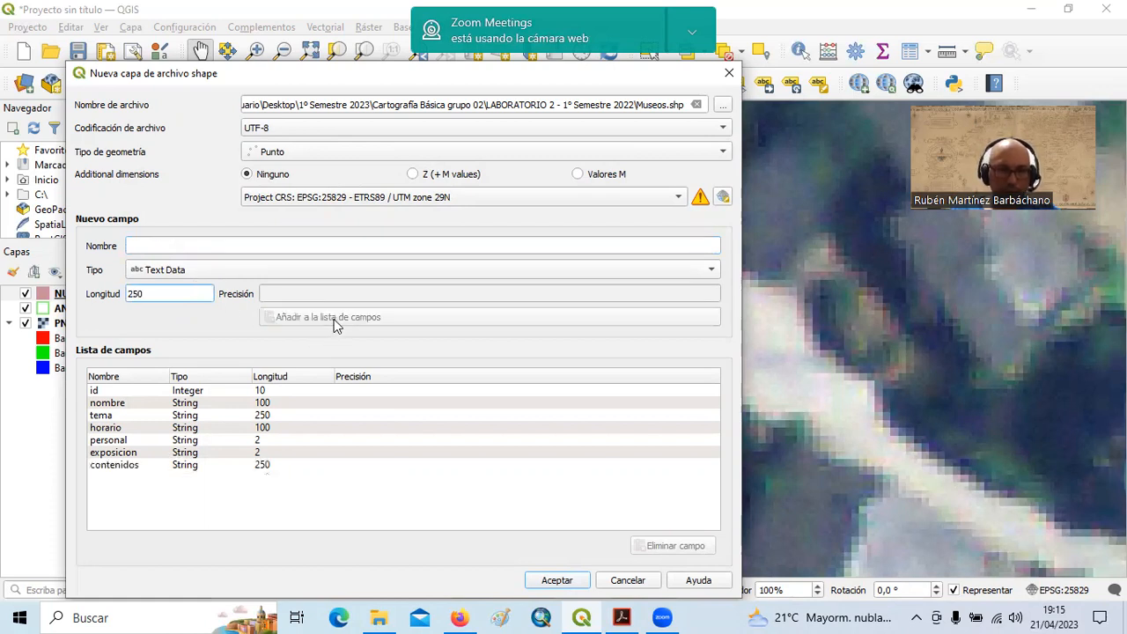
Consult the guide's field table and add the text field direccion with length 250.
{"action": "left_click", "coordinate": [623, 617]}
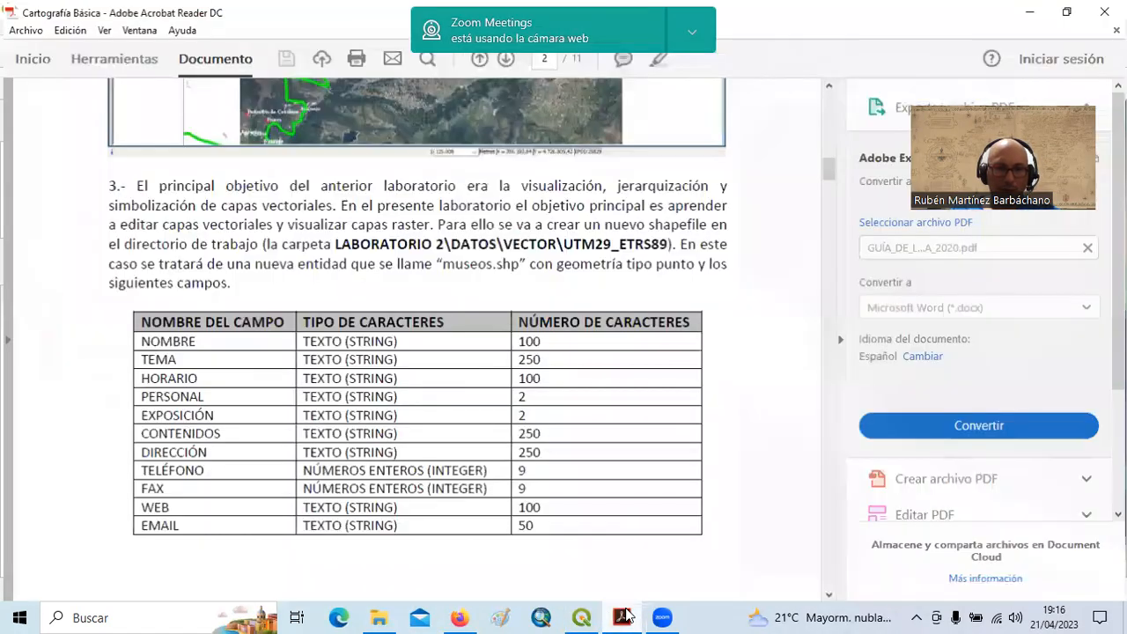
{"action": "left_click", "coordinate": [623, 617]}
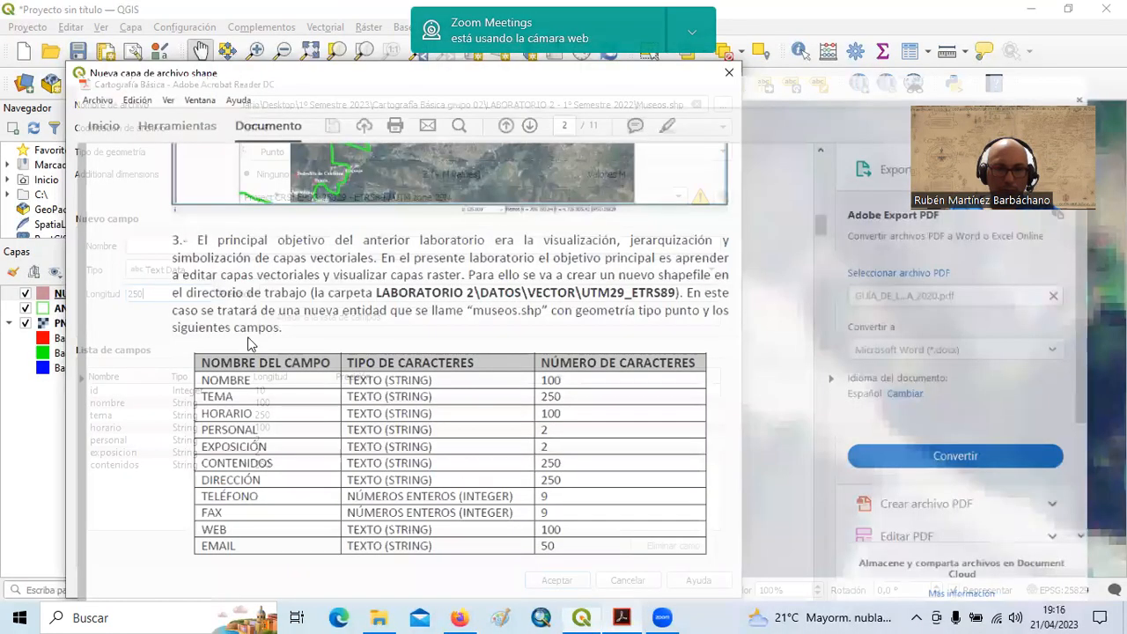
{"action": "left_click", "coordinate": [180, 246]}
{"action": "type", "text": "di"}
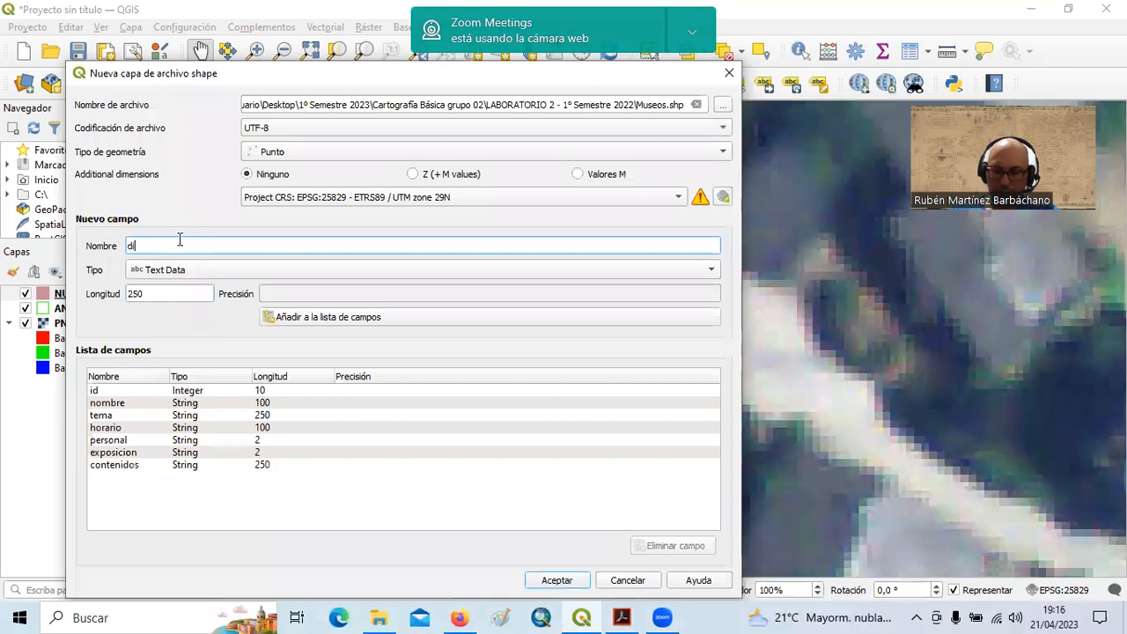
{"action": "type", "text": "reccion"}
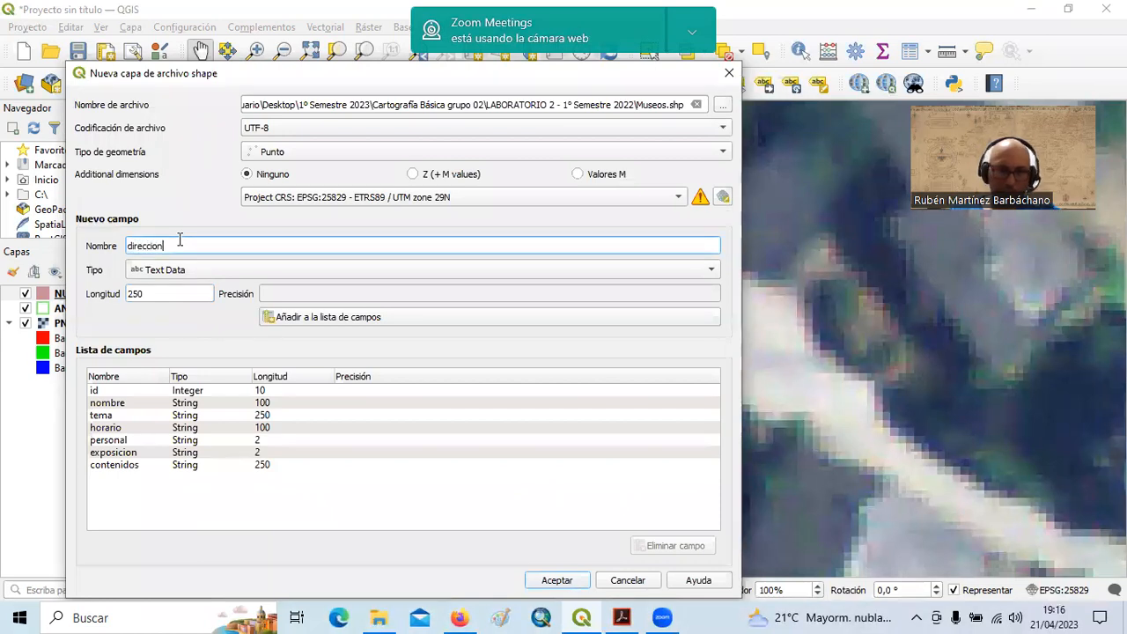
{"action": "left_click", "coordinate": [176, 276]}
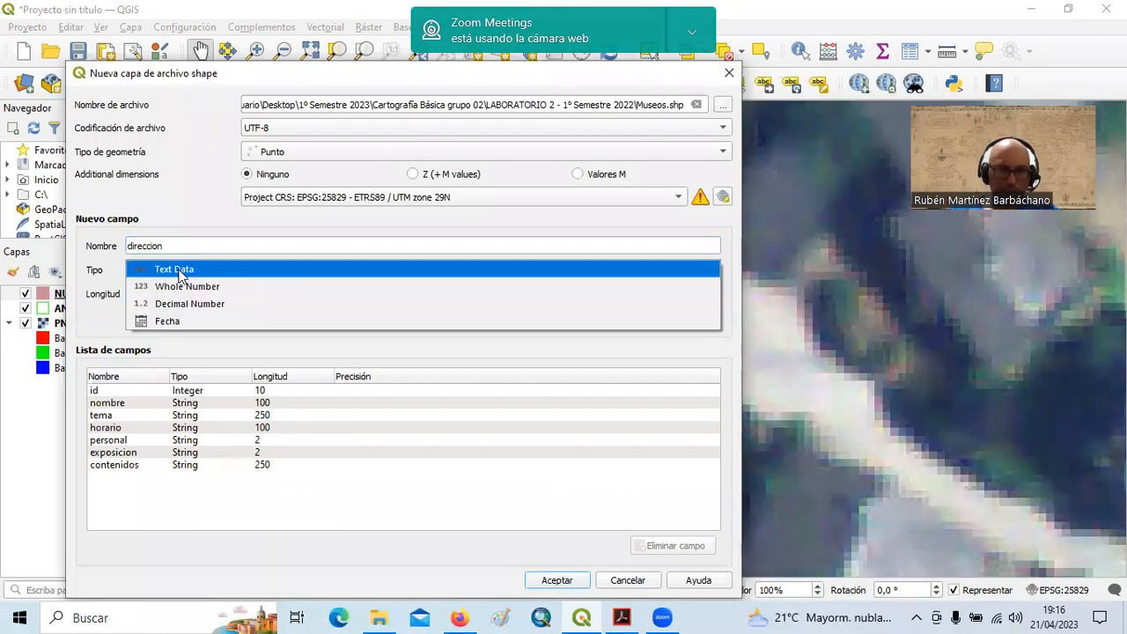
{"action": "left_click", "coordinate": [176, 272]}
{"action": "left_click", "coordinate": [321, 319]}
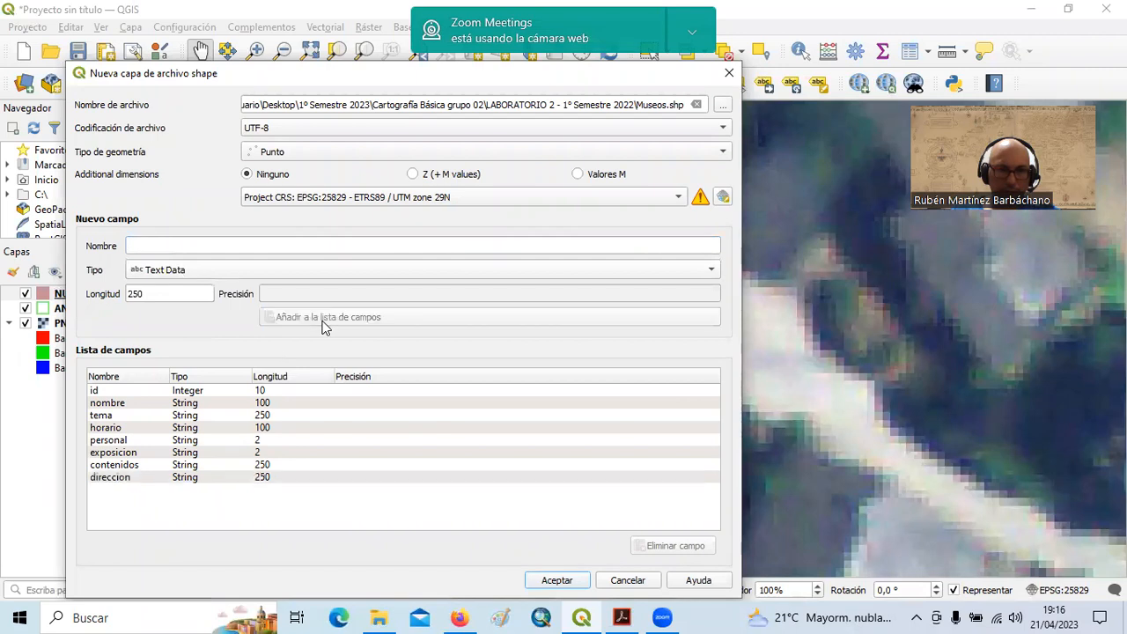
Consult the guide's field table and add the whole-number field telefono with length 9.
{"action": "left_click", "coordinate": [621, 616]}
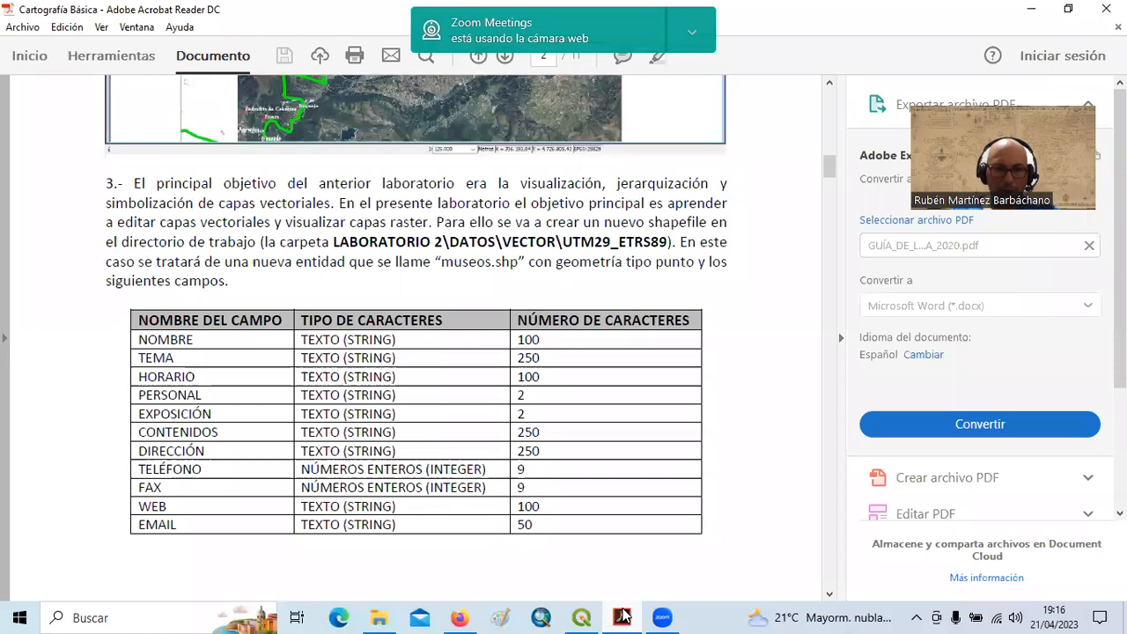
{"action": "left_click", "coordinate": [622, 616]}
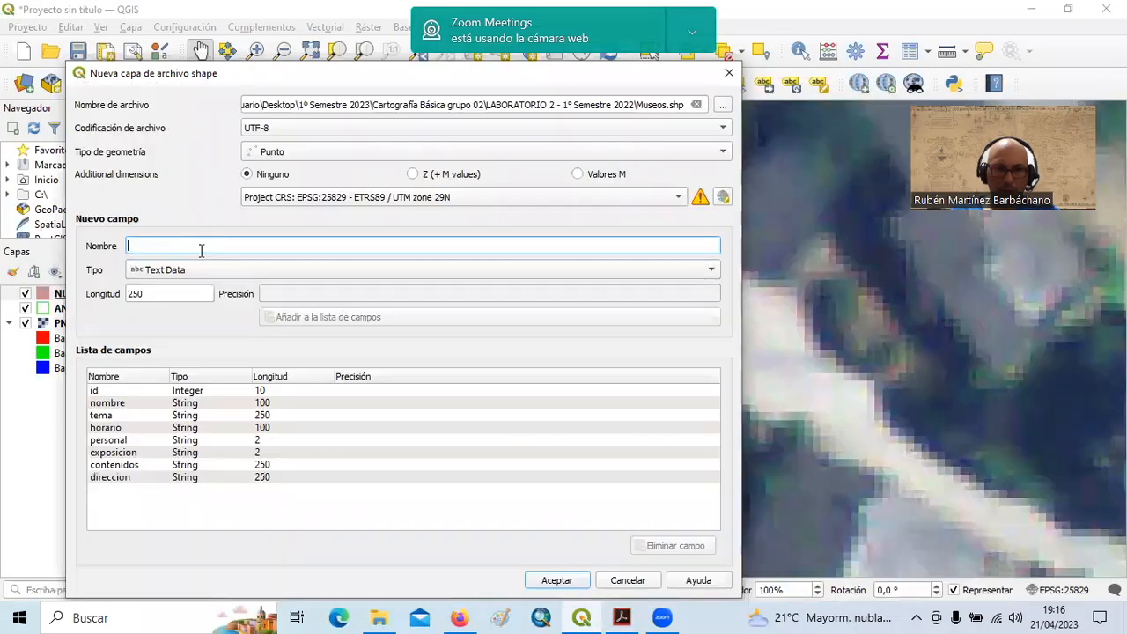
{"action": "left_click", "coordinate": [201, 251]}
{"action": "type", "text": "telefono"}
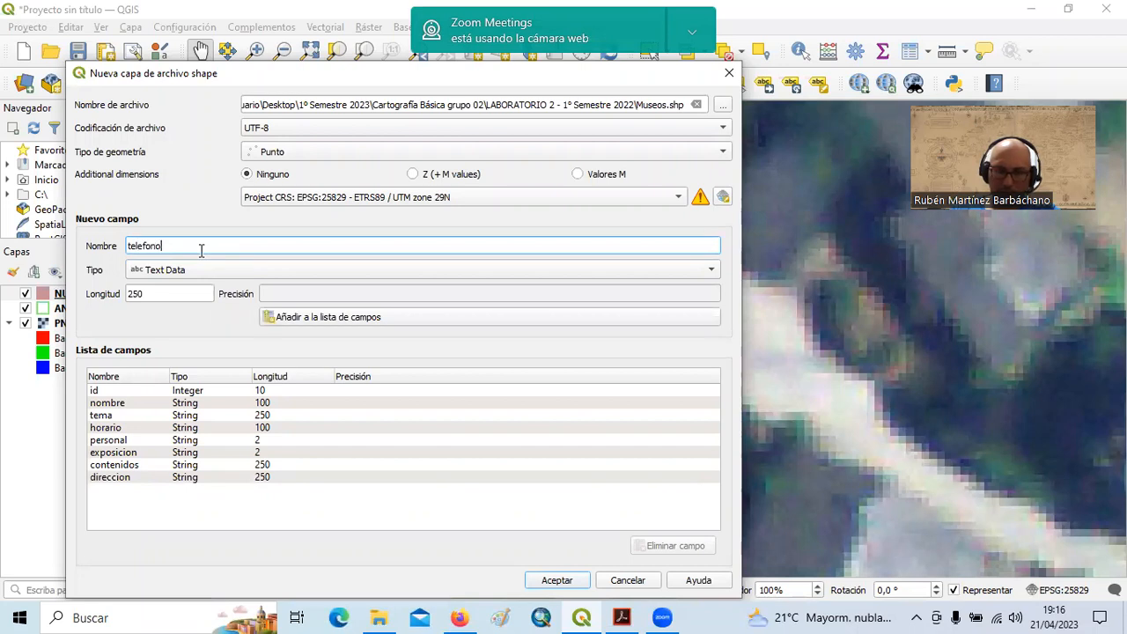
{"action": "left_click", "coordinate": [198, 270]}
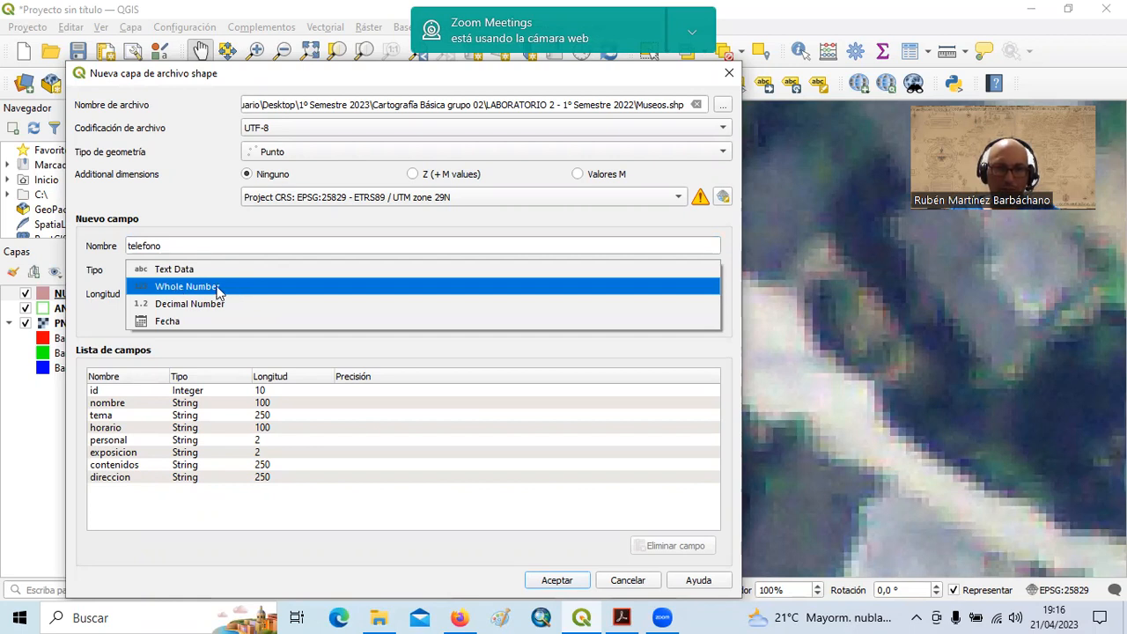
{"action": "left_click", "coordinate": [175, 287]}
{"action": "left_click_drag", "start_coordinate": [151, 294], "coordinate": [83, 291]}
{"action": "type", "text": "9"}
{"action": "left_click", "coordinate": [324, 318]}
Add a whole-number field called fax with length 9 to the field list.
{"action": "left_click", "coordinate": [153, 247]}
{"action": "type", "text": "fax"}
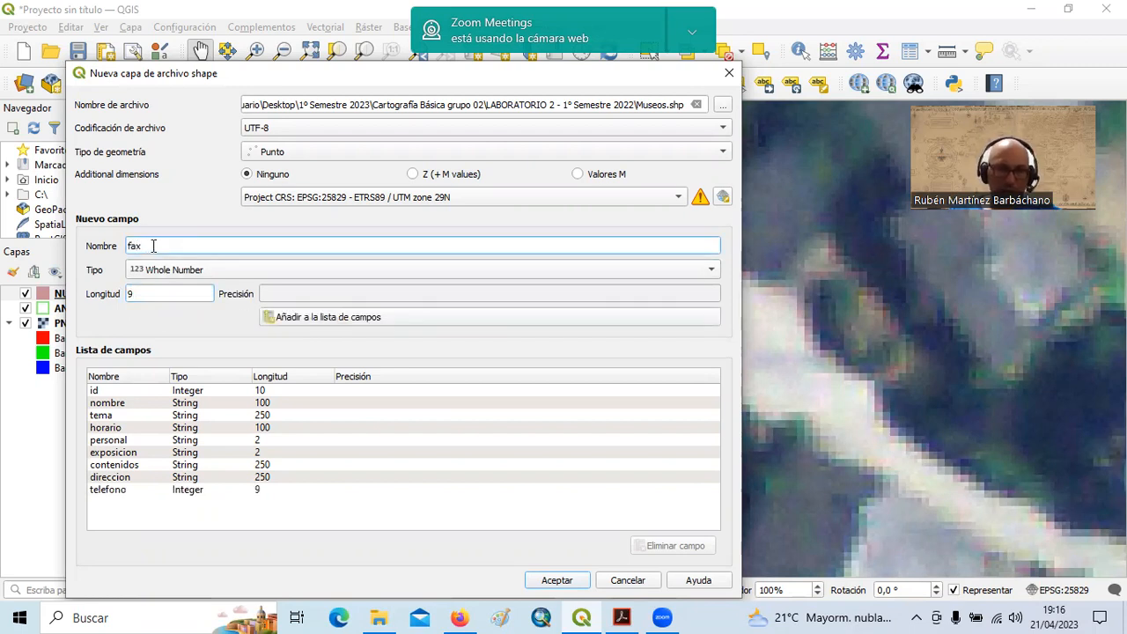
{"action": "left_click", "coordinate": [345, 318]}
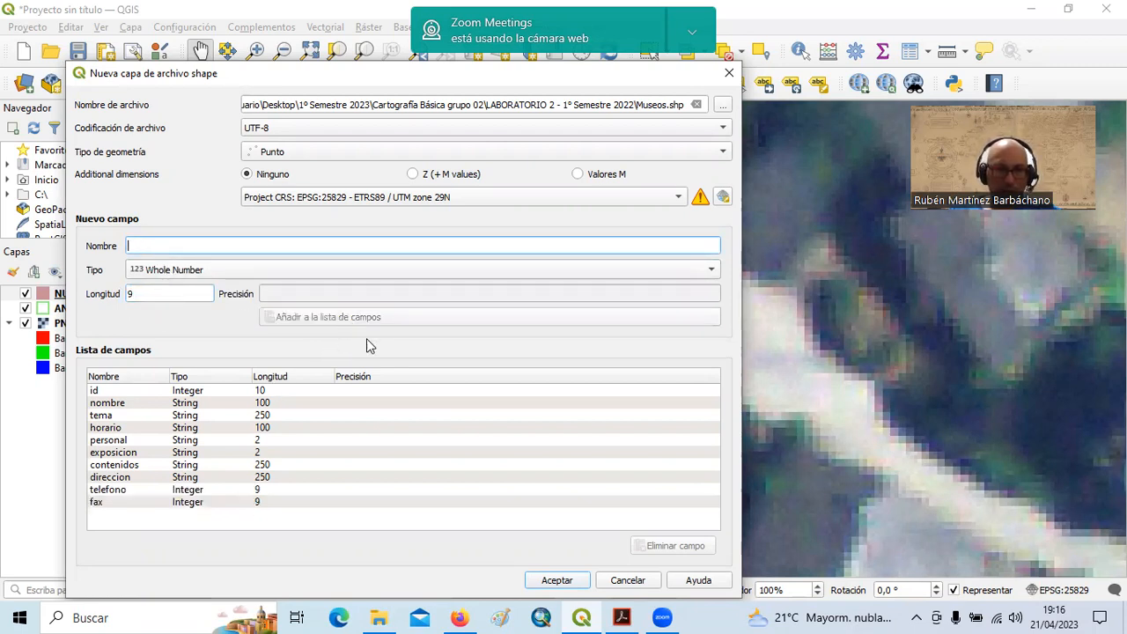
Consult the guide's field table and add the text field web with length 100.
{"action": "left_click", "coordinate": [622, 617]}
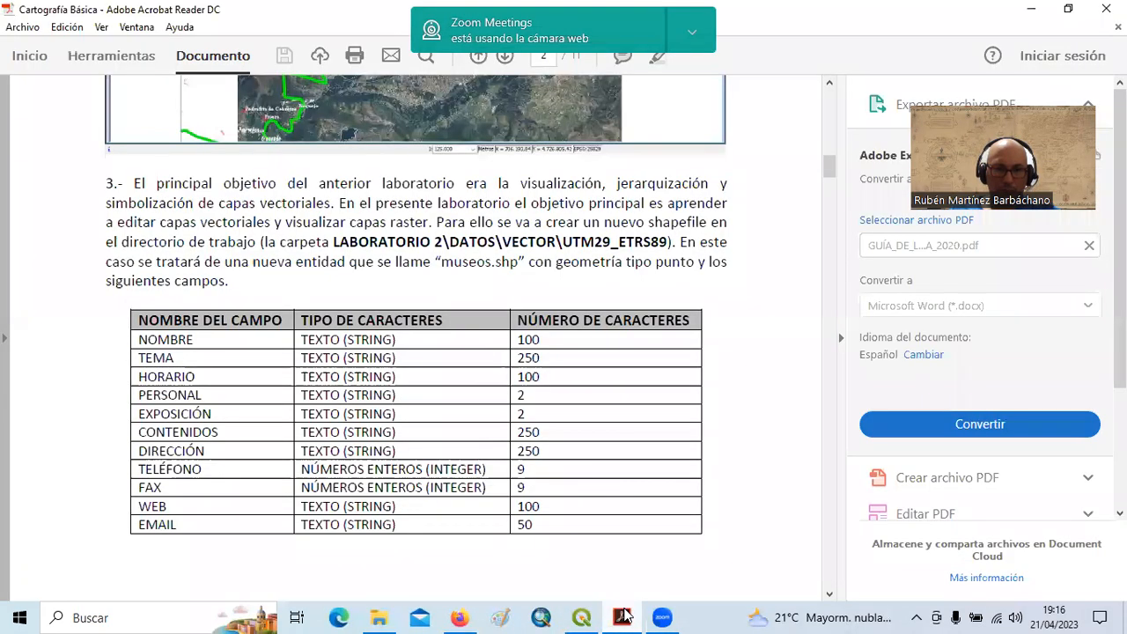
{"action": "left_click", "coordinate": [622, 617]}
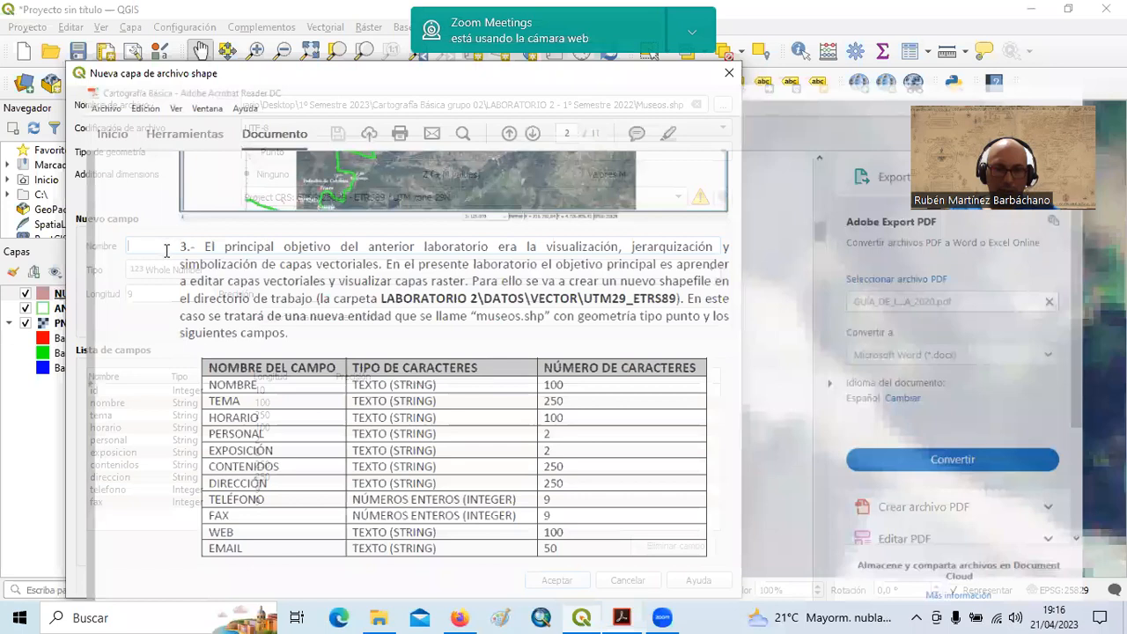
{"action": "type", "text": "we"}
{"action": "key", "text": "BackSpace"}
{"action": "key", "text": "BackSpace"}
{"action": "type", "text": "web"}
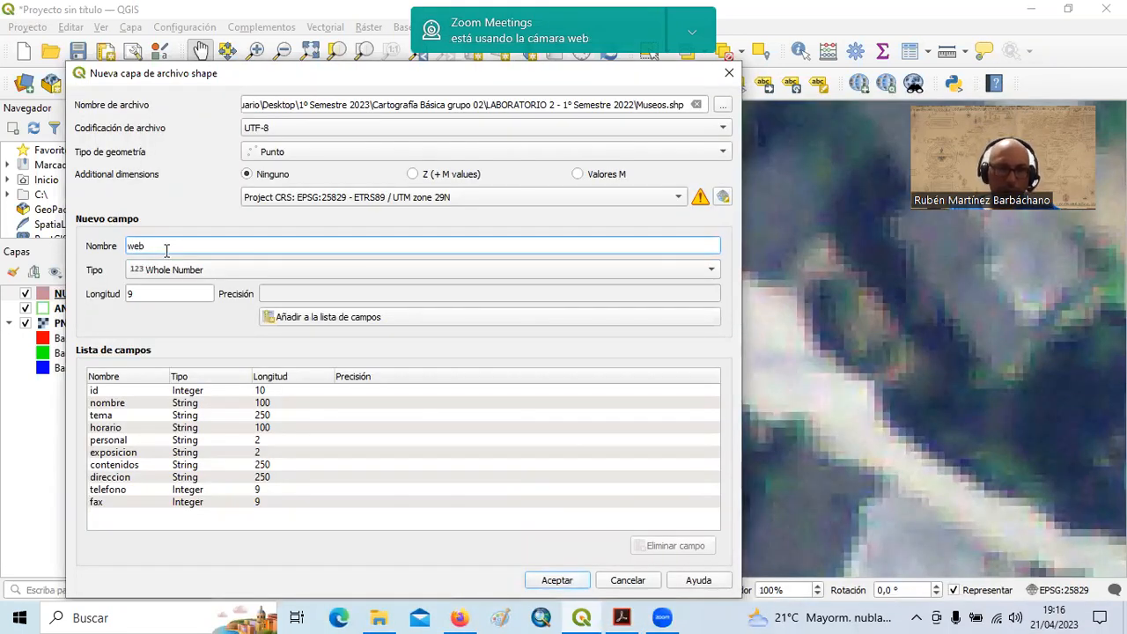
{"action": "left_click", "coordinate": [167, 269]}
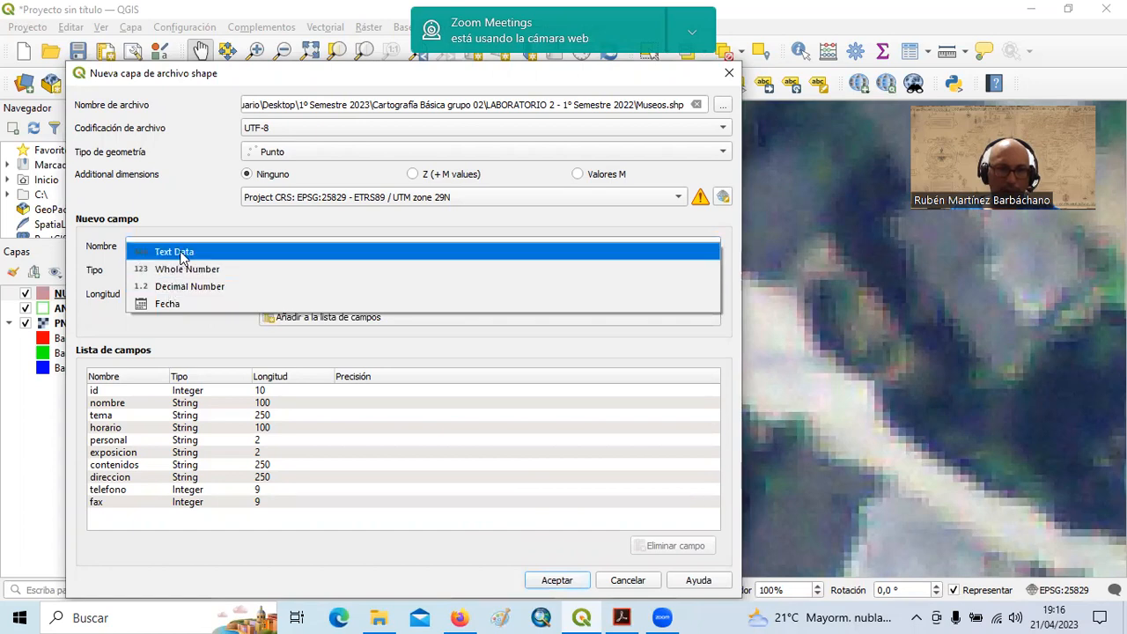
{"action": "left_click", "coordinate": [174, 252]}
{"action": "left_click", "coordinate": [622, 617]}
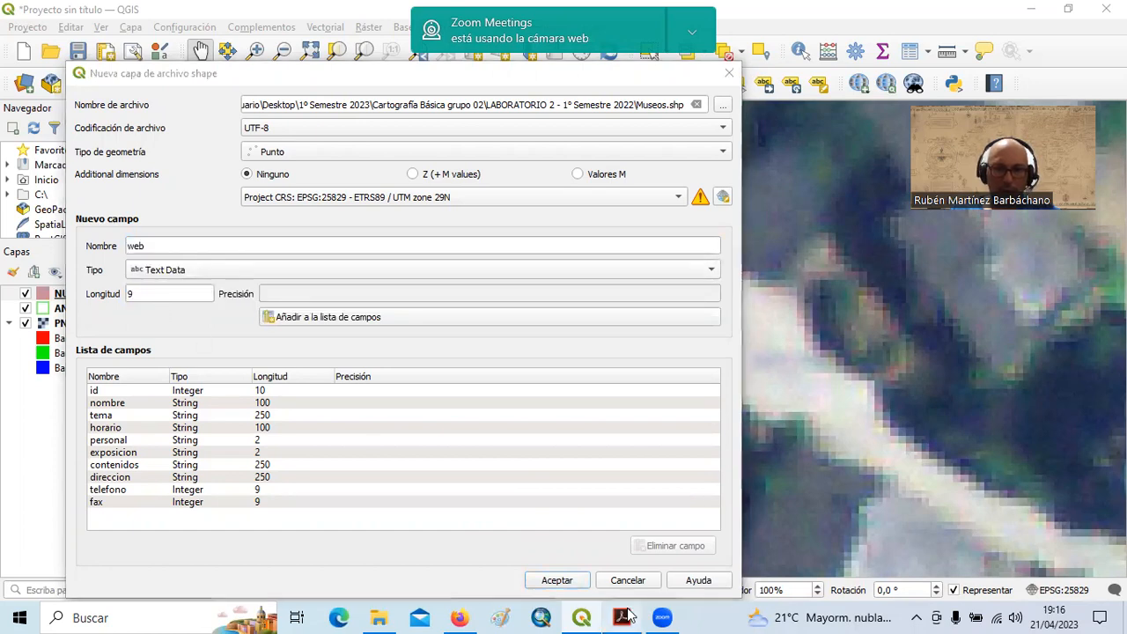
{"action": "left_click", "coordinate": [625, 616]}
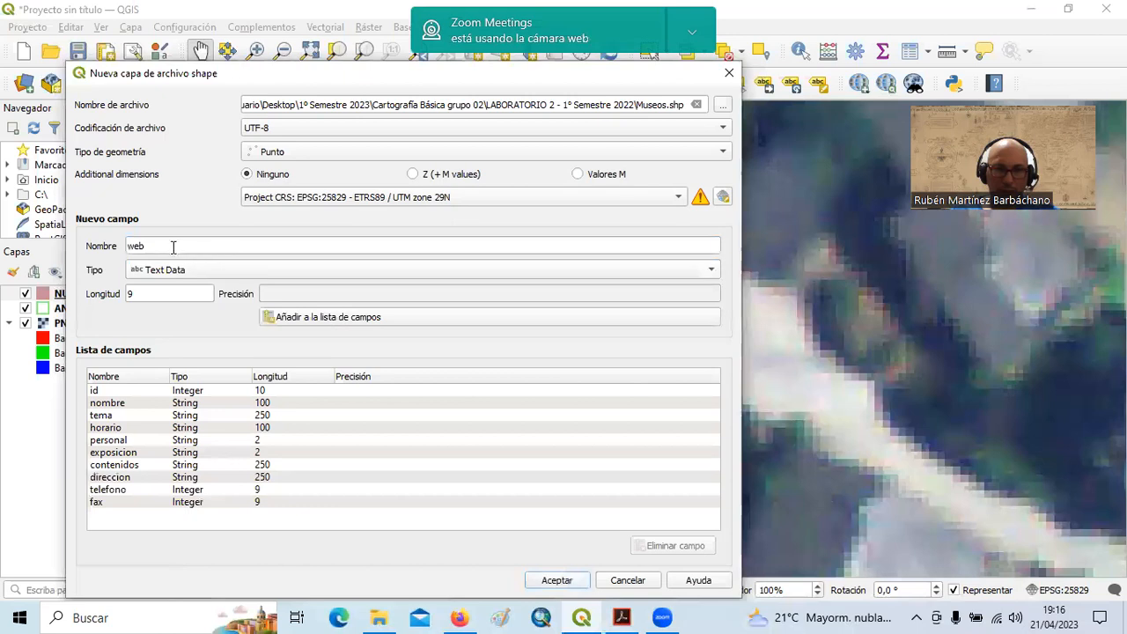
{"action": "left_click_drag", "start_coordinate": [146, 293], "coordinate": [70, 283]}
{"action": "type", "text": "100"}
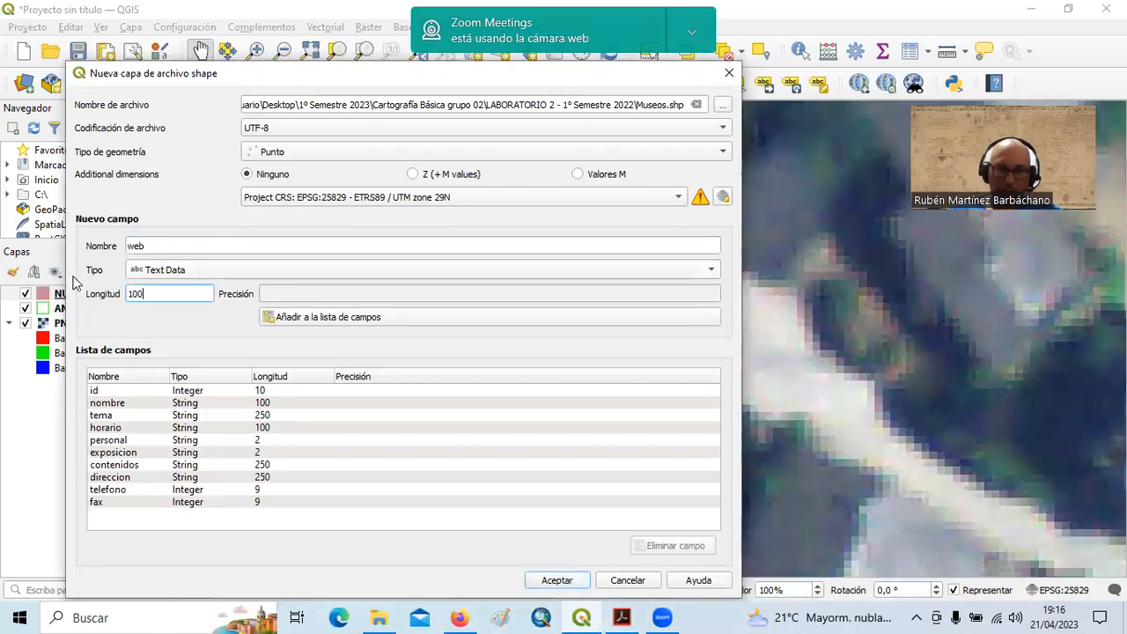
{"action": "left_click", "coordinate": [351, 323]}
Add the text field email with length 100, then create the Museos shapefile and select its layer.
{"action": "left_click", "coordinate": [622, 617]}
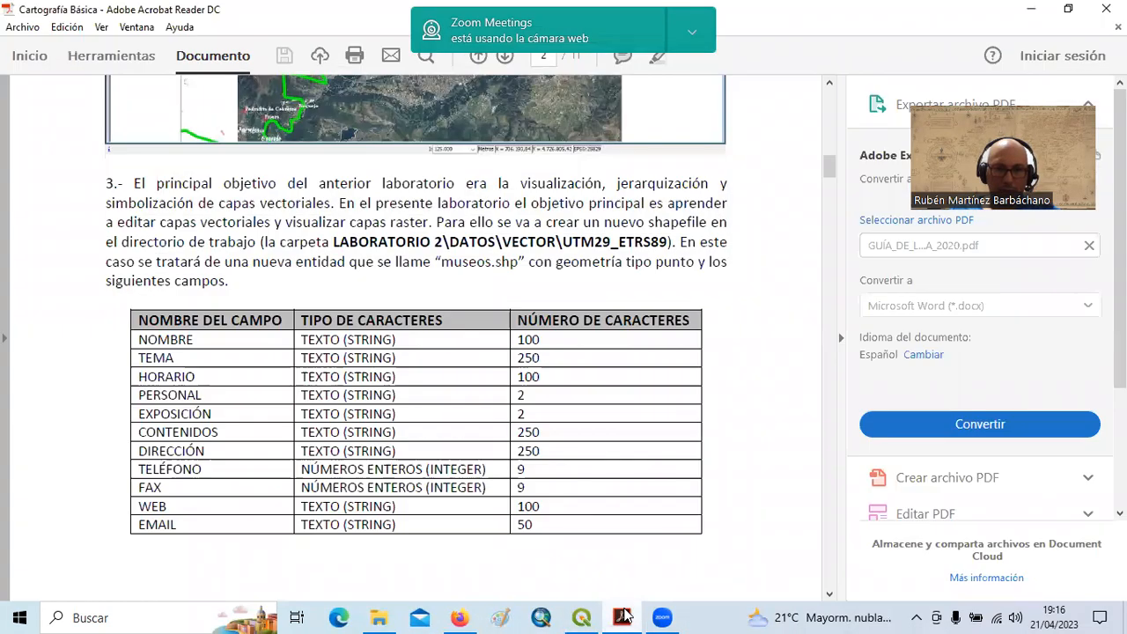
{"action": "left_click", "coordinate": [622, 616]}
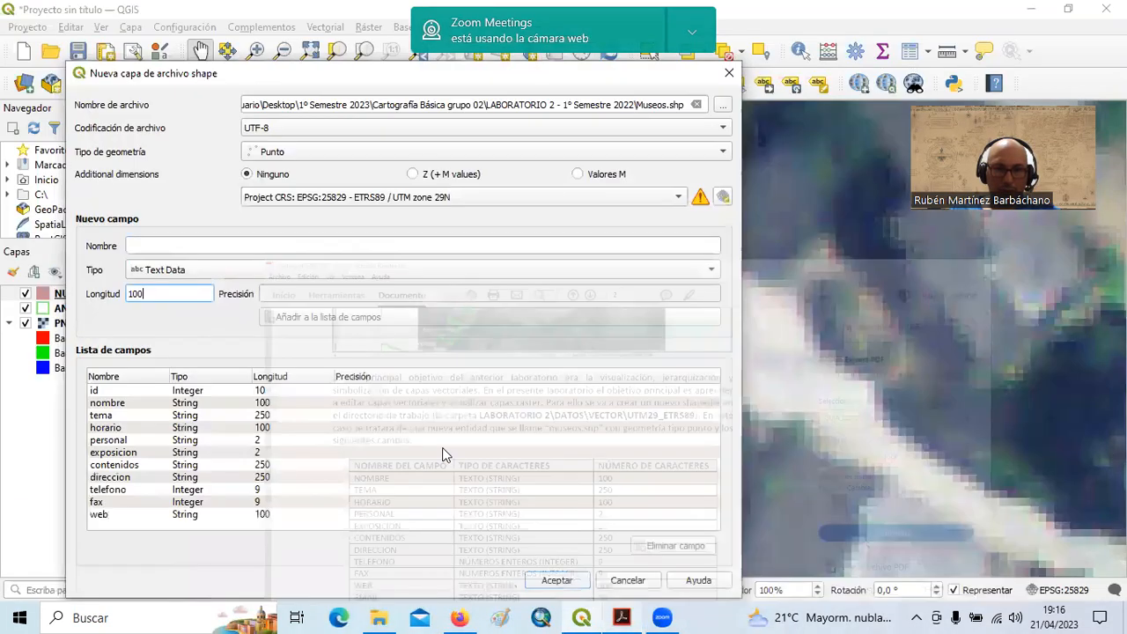
{"action": "left_click", "coordinate": [176, 246]}
{"action": "type", "text": "email"}
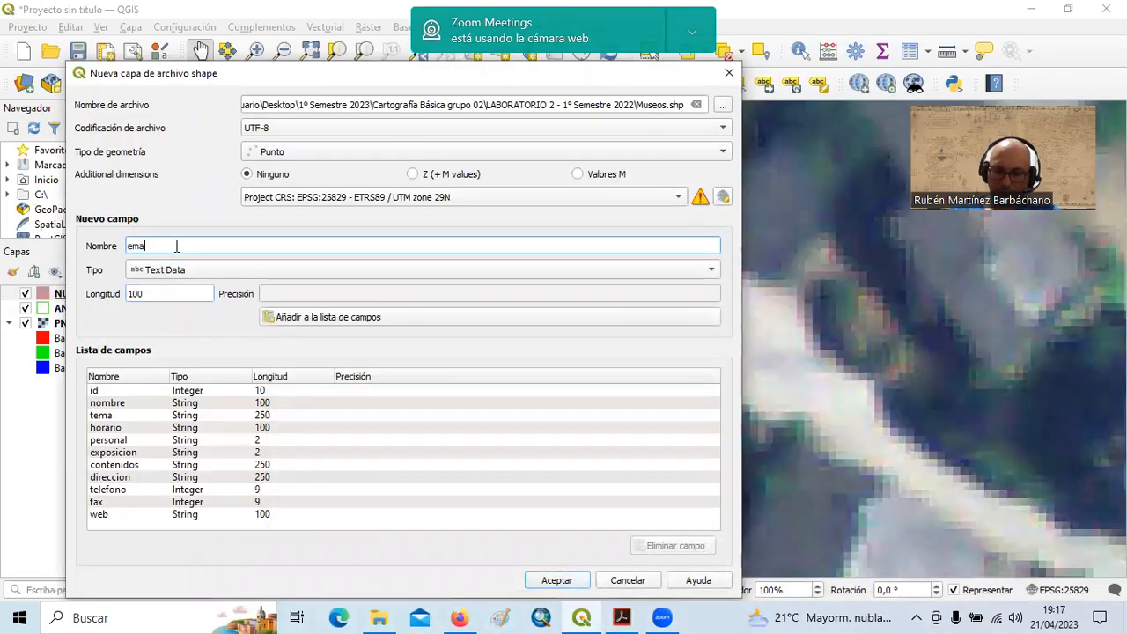
{"action": "left_click", "coordinate": [354, 319]}
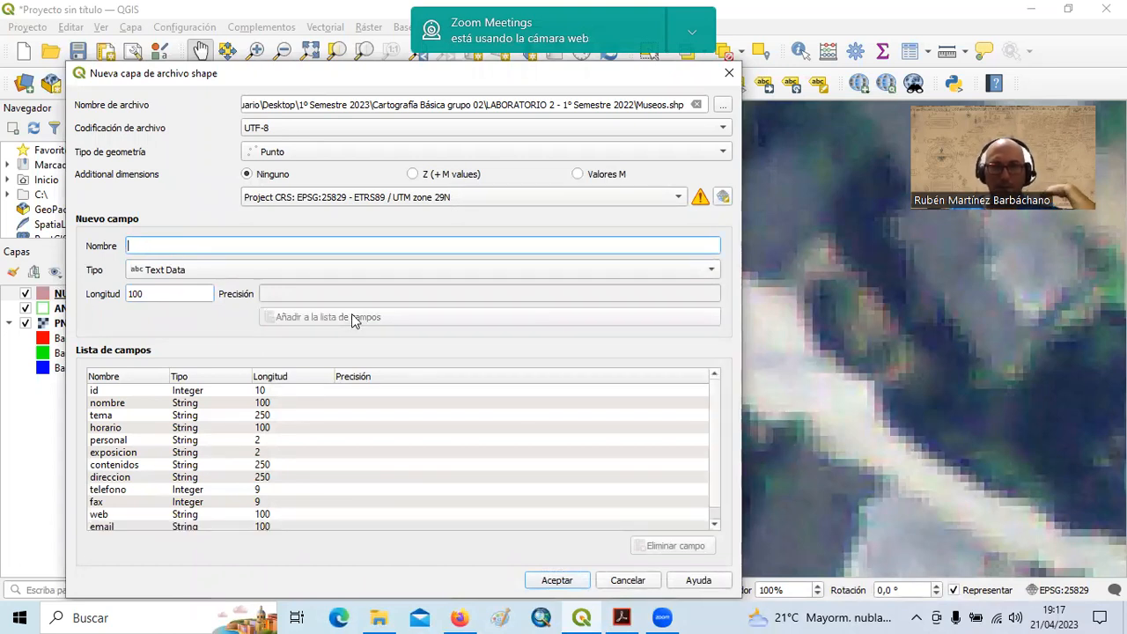
{"action": "left_click", "coordinate": [557, 581]}
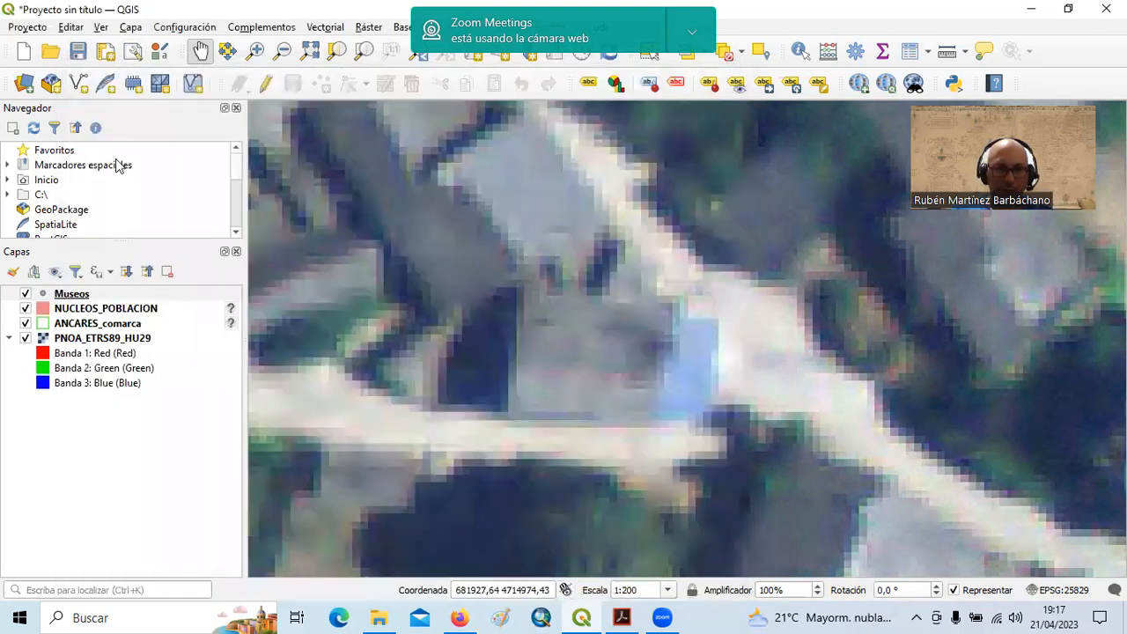
{"action": "left_click", "coordinate": [78, 295]}
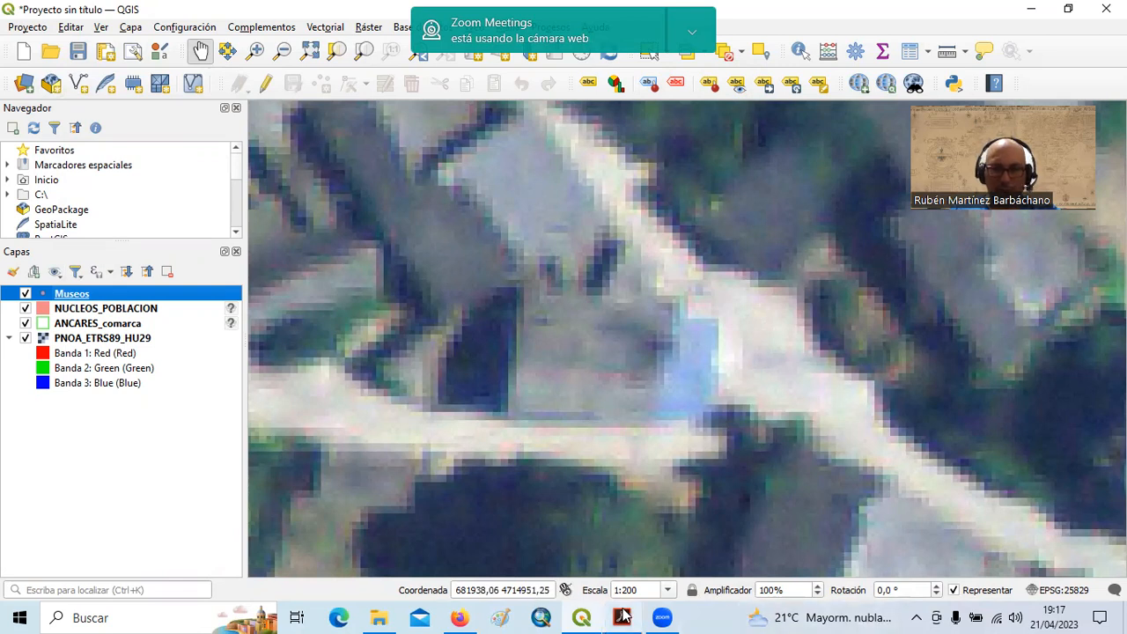
Find section 5 of the PDF guide, copy Villafranca del Bierzo's coordinates "679795 Y = 4719602", and return to QGIS.
{"action": "left_click", "coordinate": [625, 539]}
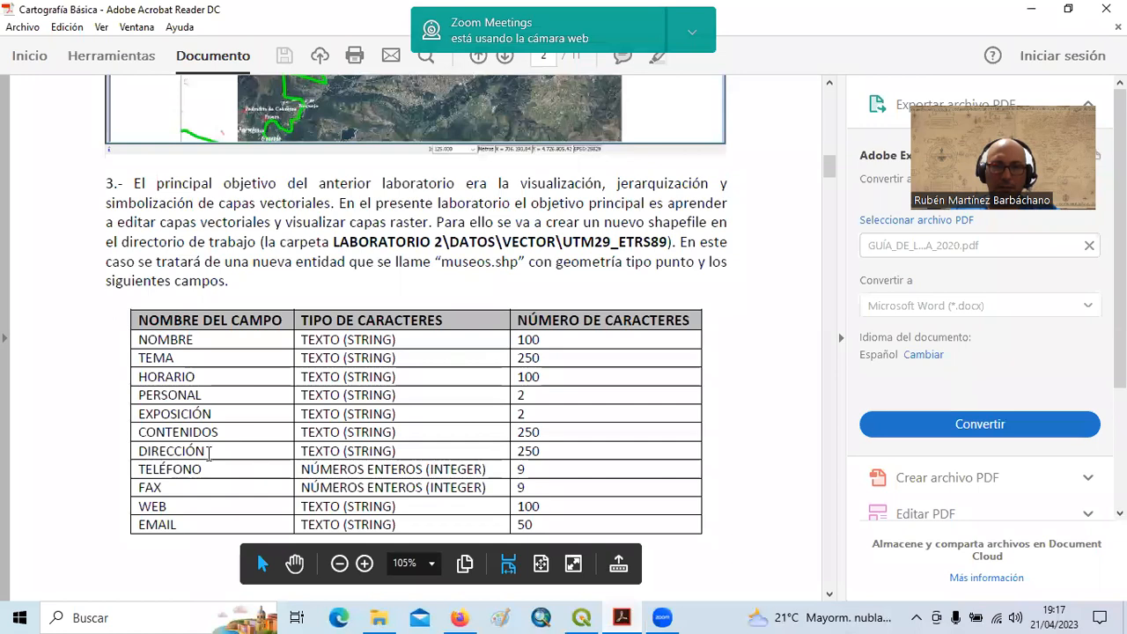
{"action": "scroll", "coordinate": [209, 453], "scroll_direction": "down", "scroll_amount": 10}
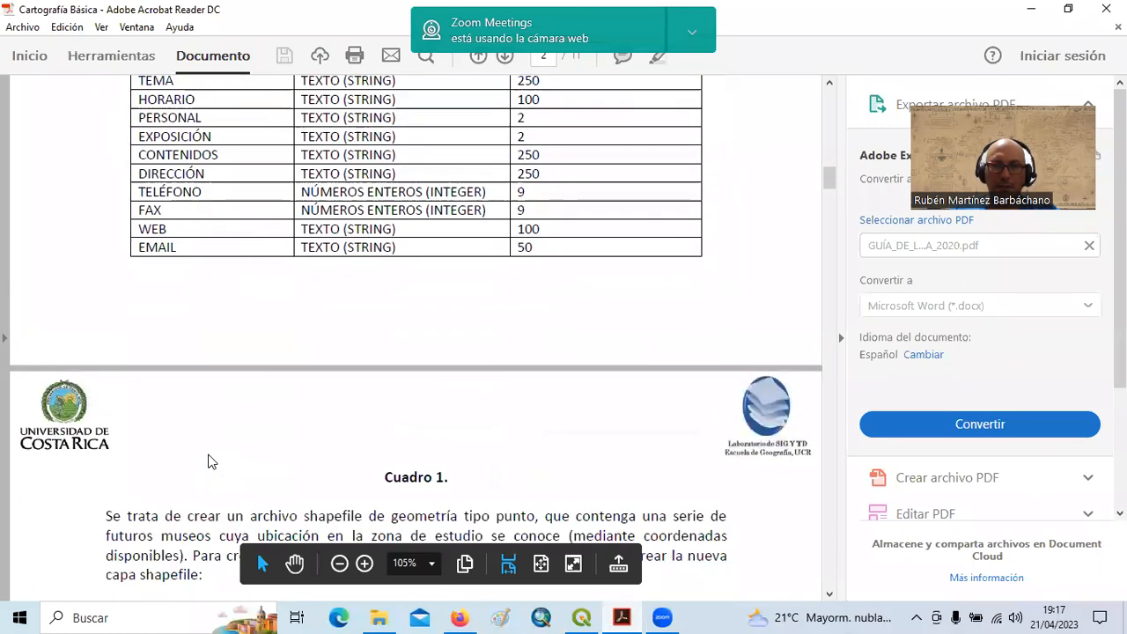
{"action": "scroll", "coordinate": [209, 454], "scroll_direction": "down", "scroll_amount": 15}
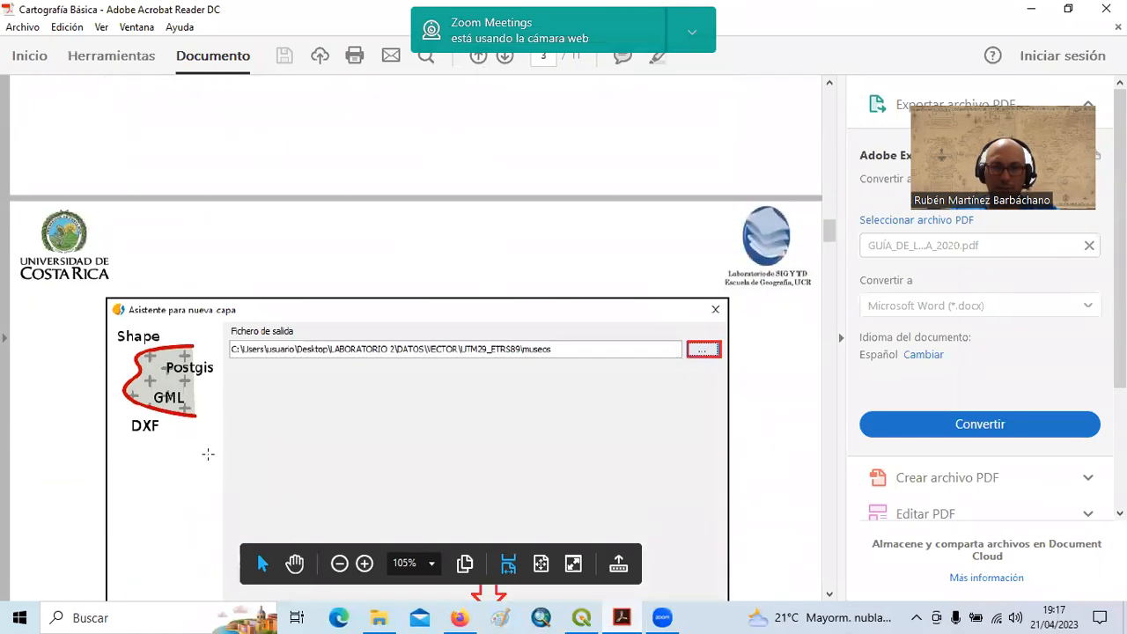
{"action": "scroll", "coordinate": [210, 454], "scroll_direction": "down", "scroll_amount": 10}
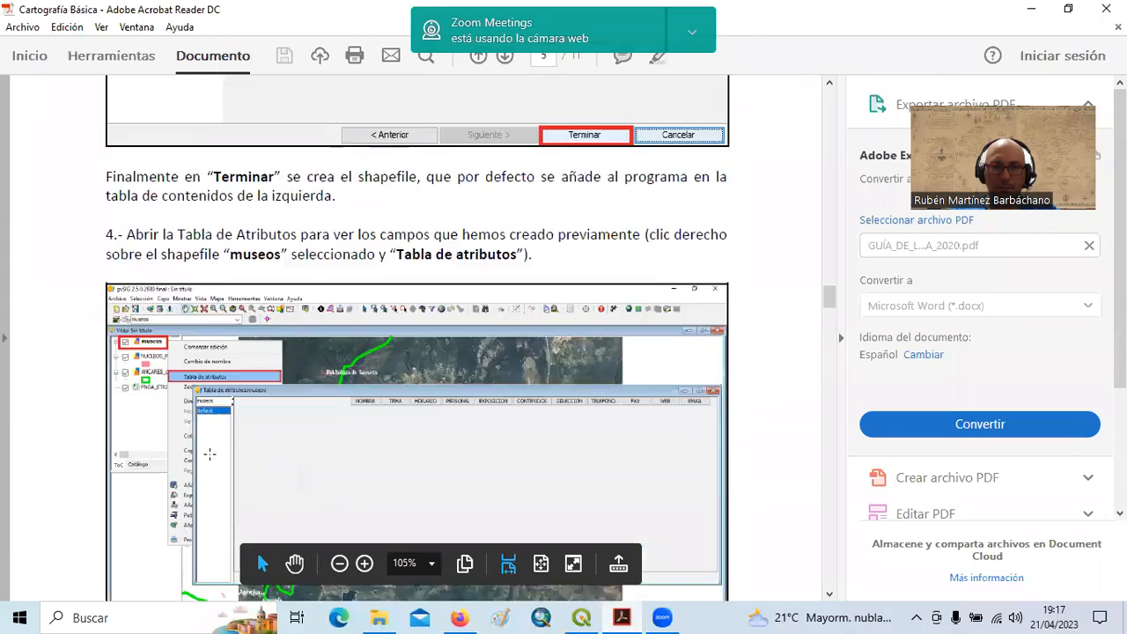
{"action": "scroll", "coordinate": [209, 454], "scroll_direction": "down", "scroll_amount": 10}
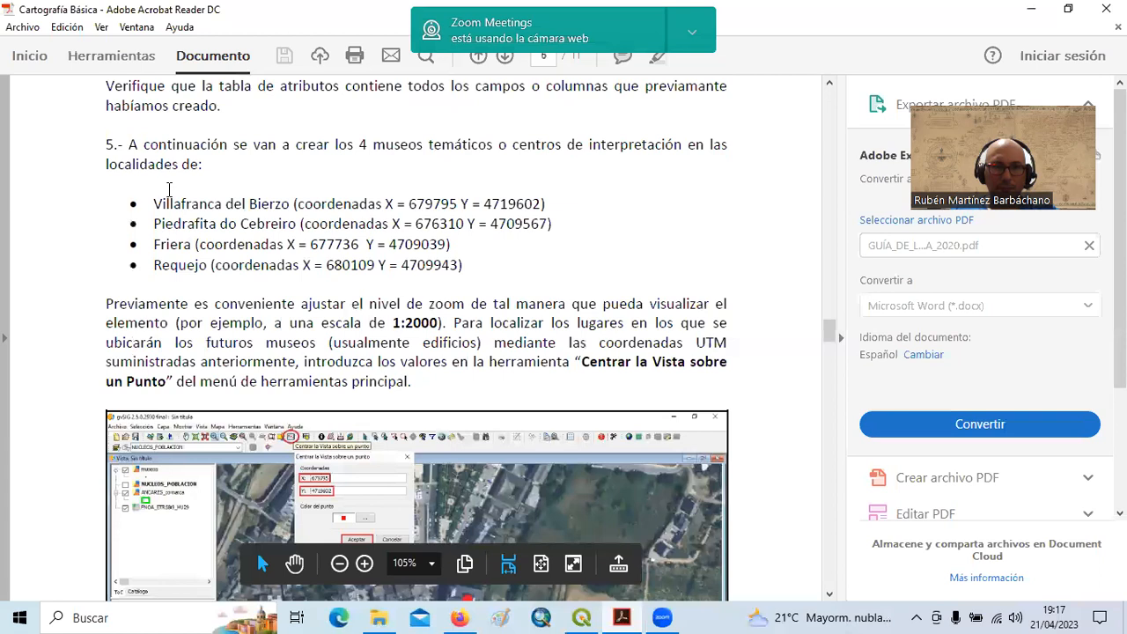
{"action": "left_click_drag", "start_coordinate": [155, 204], "coordinate": [548, 203]}
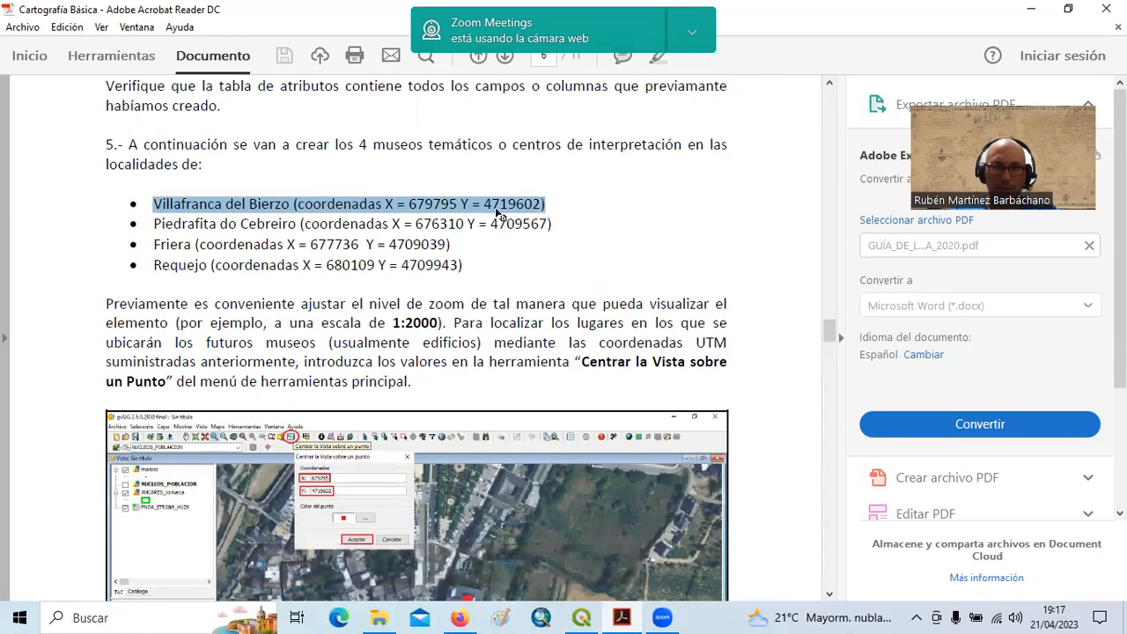
{"action": "left_click", "coordinate": [417, 215]}
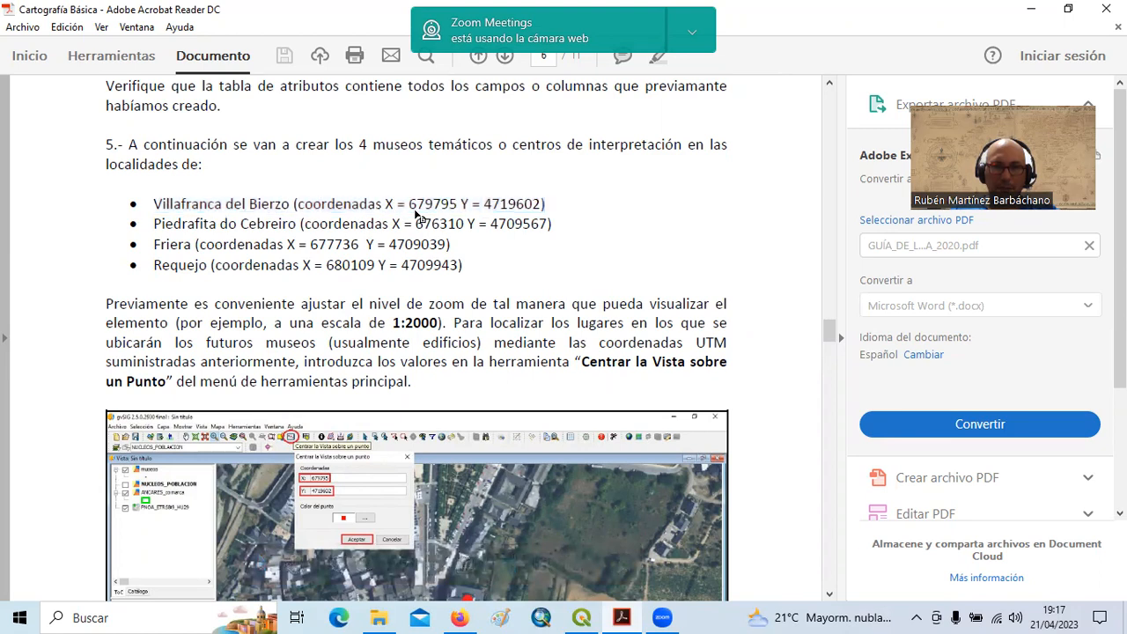
{"action": "left_click_drag", "start_coordinate": [410, 203], "coordinate": [515, 201]}
{"action": "right_click", "coordinate": [514, 203]}
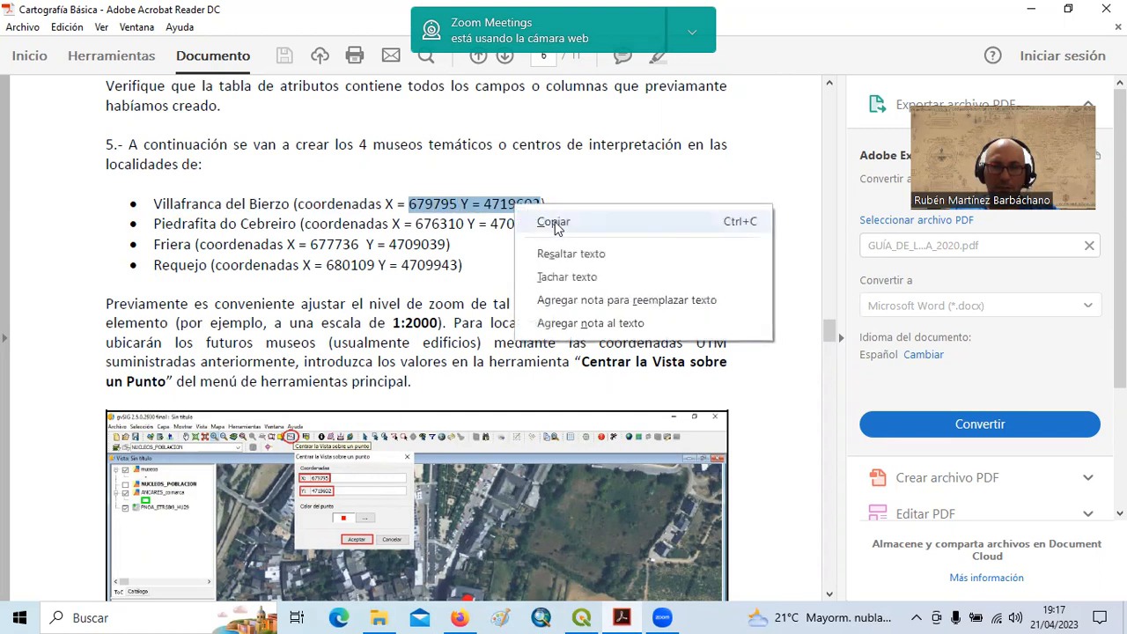
{"action": "left_click", "coordinate": [554, 223]}
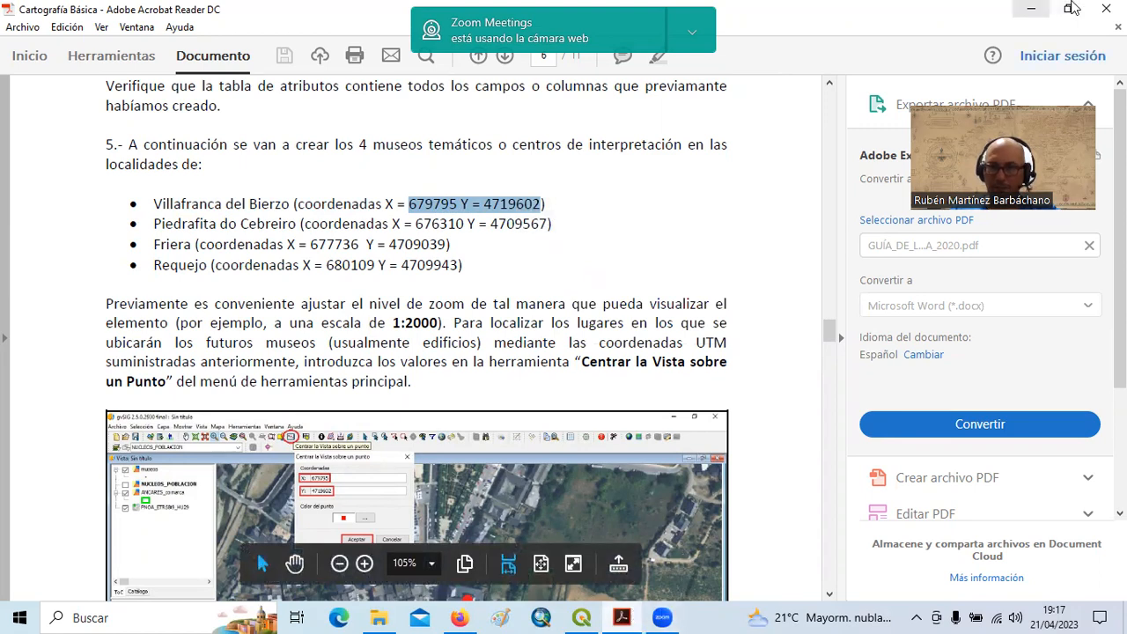
{"action": "left_click", "coordinate": [581, 618]}
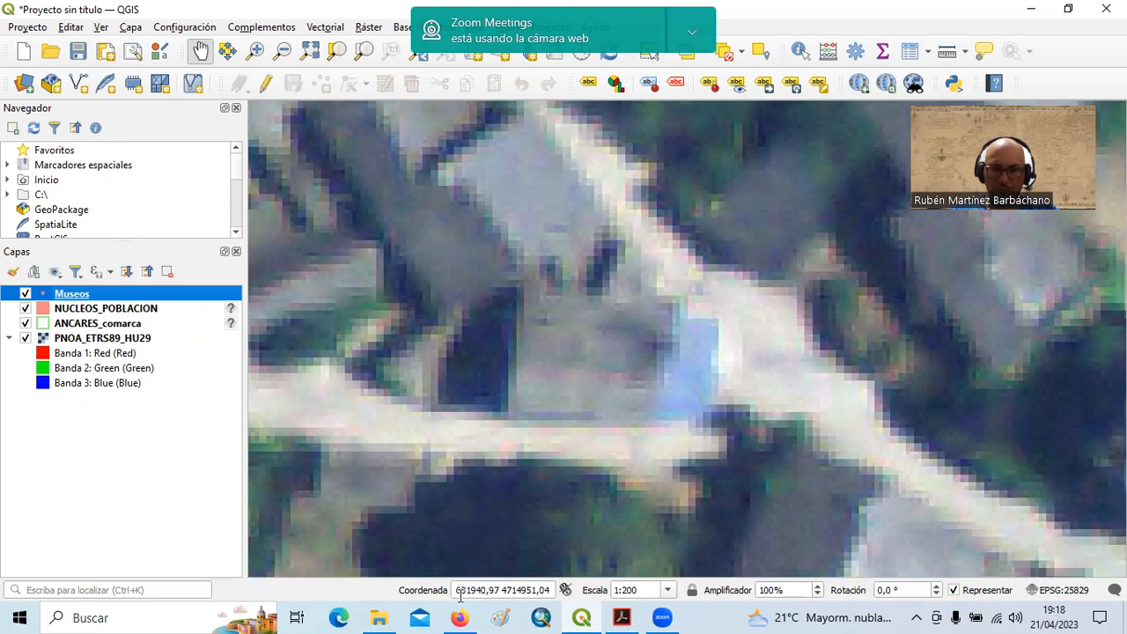
{"action": "left_click_drag", "start_coordinate": [457, 596], "coordinate": [553, 595]}
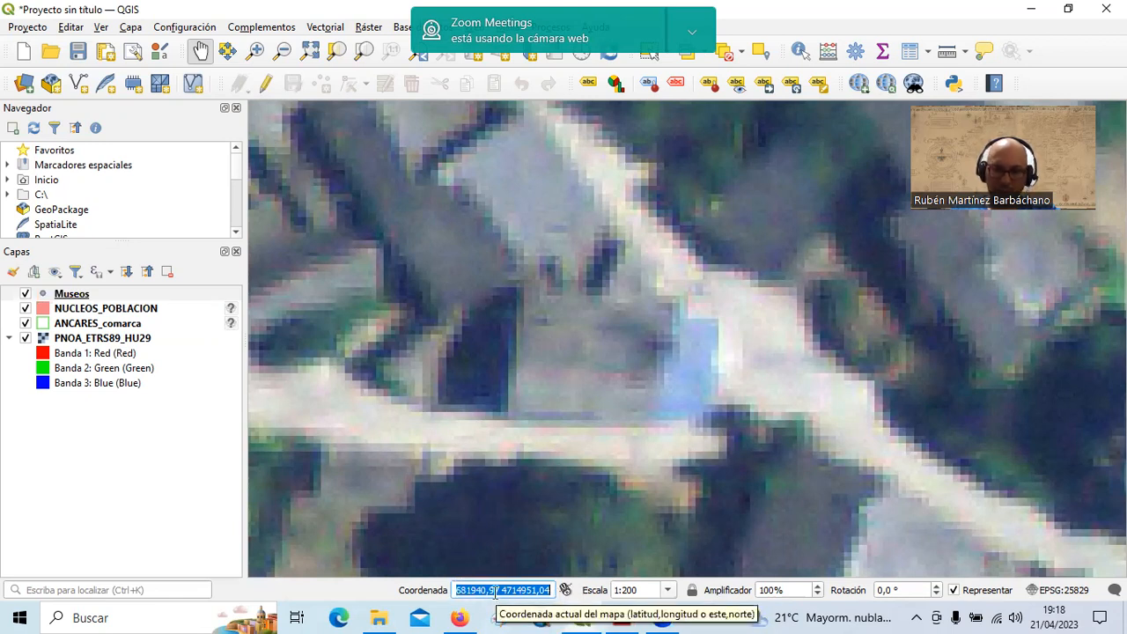
{"action": "key", "text": "BackSpace"}
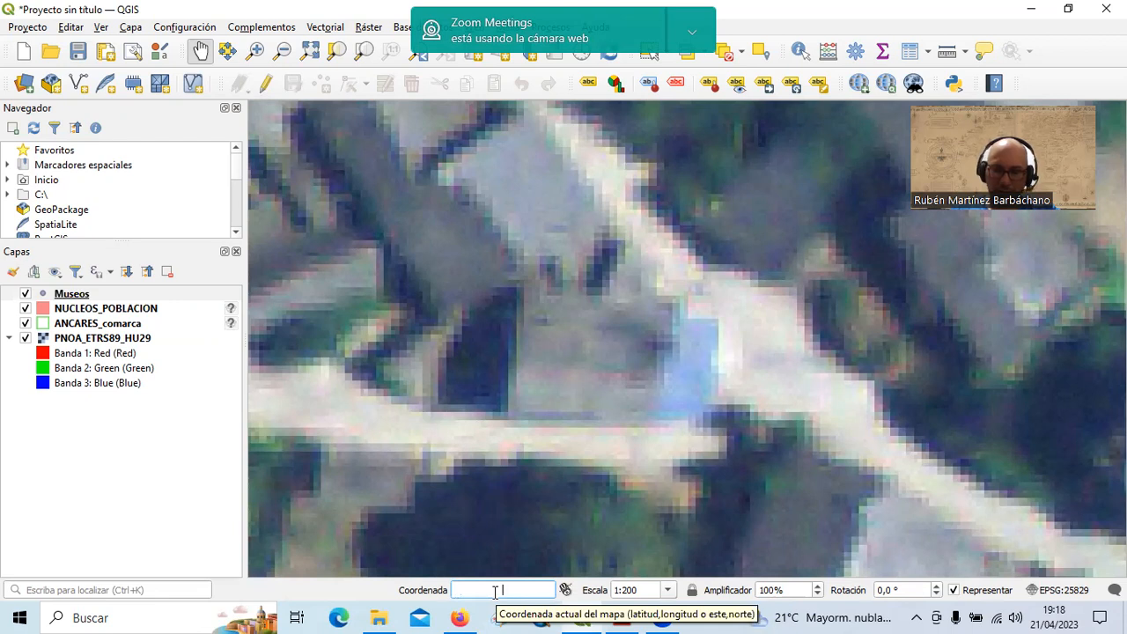
{"action": "key", "text": "ctrl+v"}
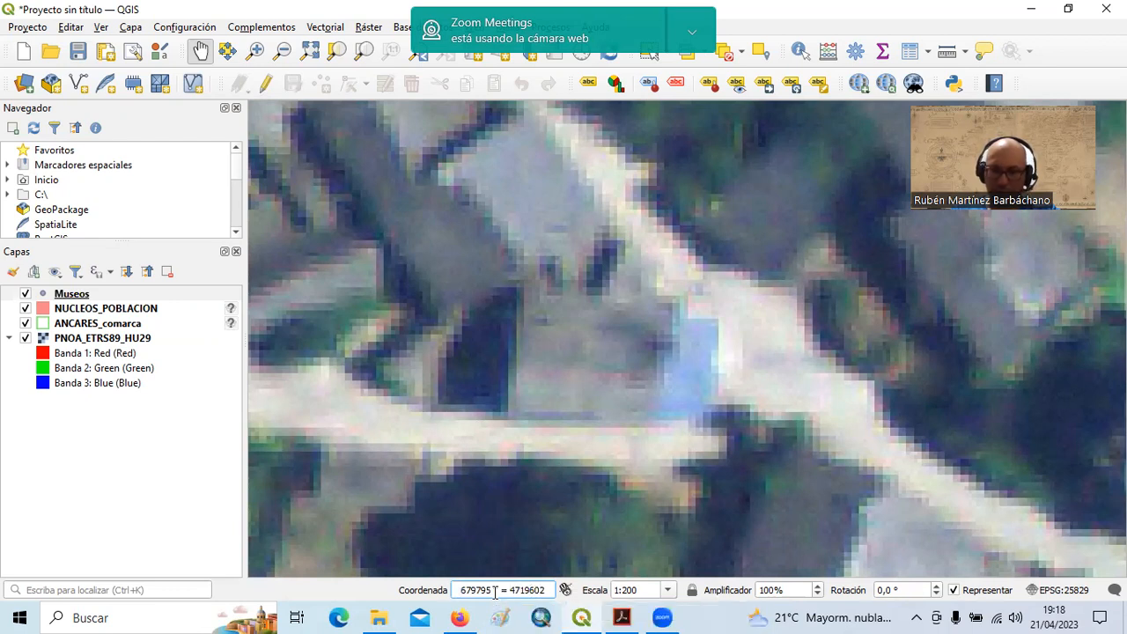
{"action": "key", "text": "BackSpace"}
{"action": "key", "text": "BackSpace"}
{"action": "key", "text": "BackSpace"}
{"action": "key", "text": "BackSpace"}
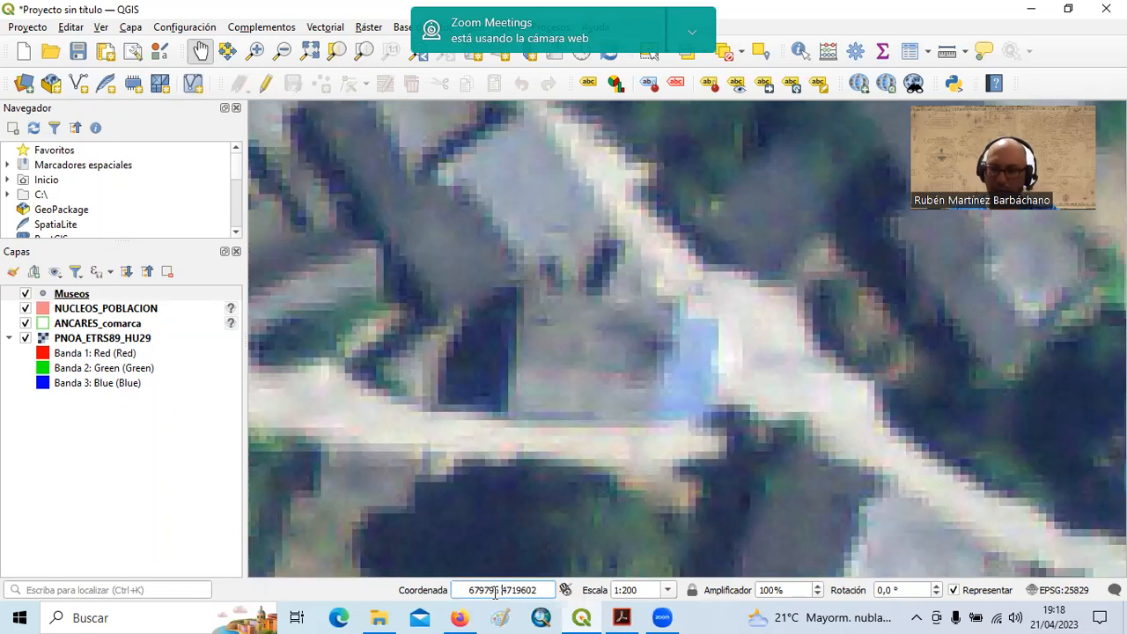
{"action": "key", "text": "Return"}
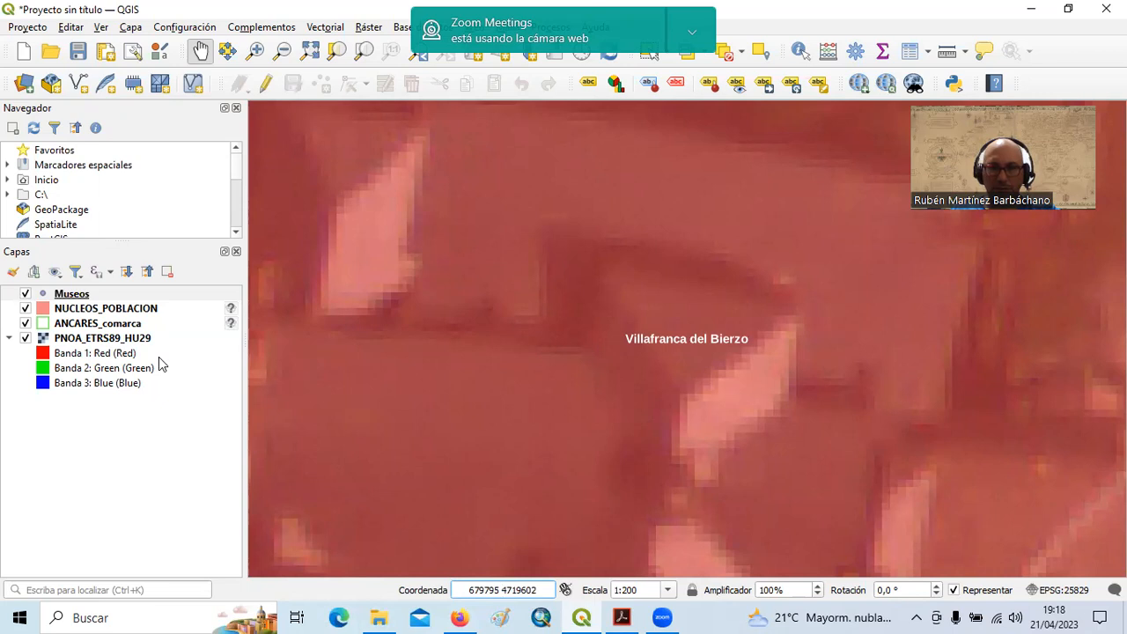
Hide the NUCLEOS_POBLACION layer to expose the building in the orthophoto, and enable editing on the Museos layer.
{"action": "left_click", "coordinate": [26, 310]}
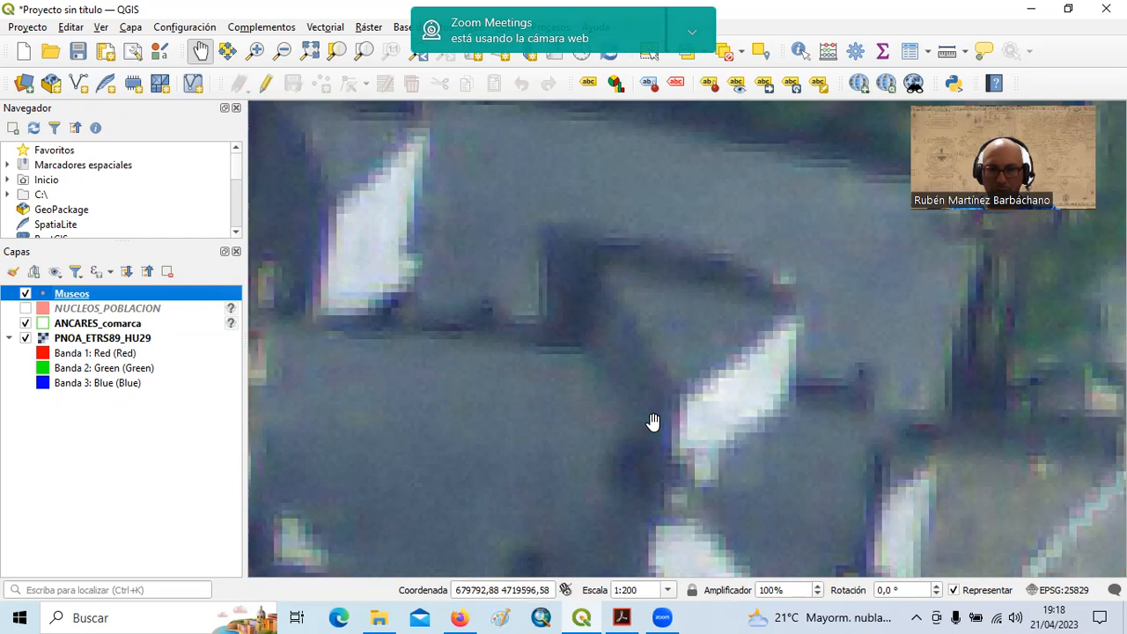
{"action": "scroll", "coordinate": [652, 425], "scroll_direction": "down", "scroll_amount": 1}
{"action": "left_click_drag", "start_coordinate": [652, 425], "coordinate": [626, 338]}
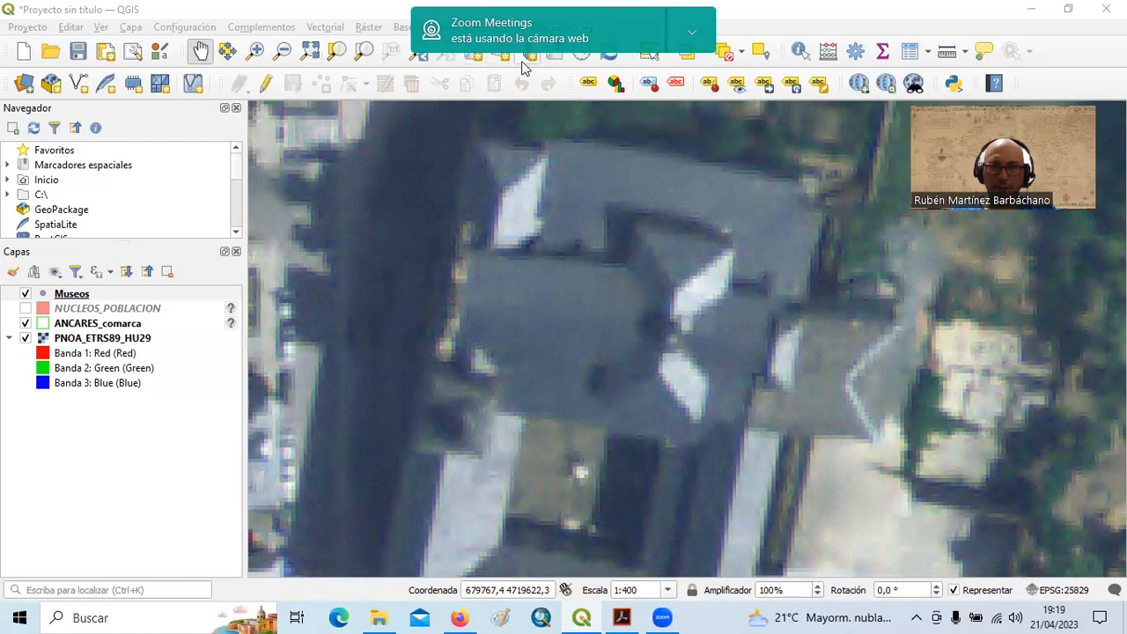
{"action": "right_click", "coordinate": [79, 297]}
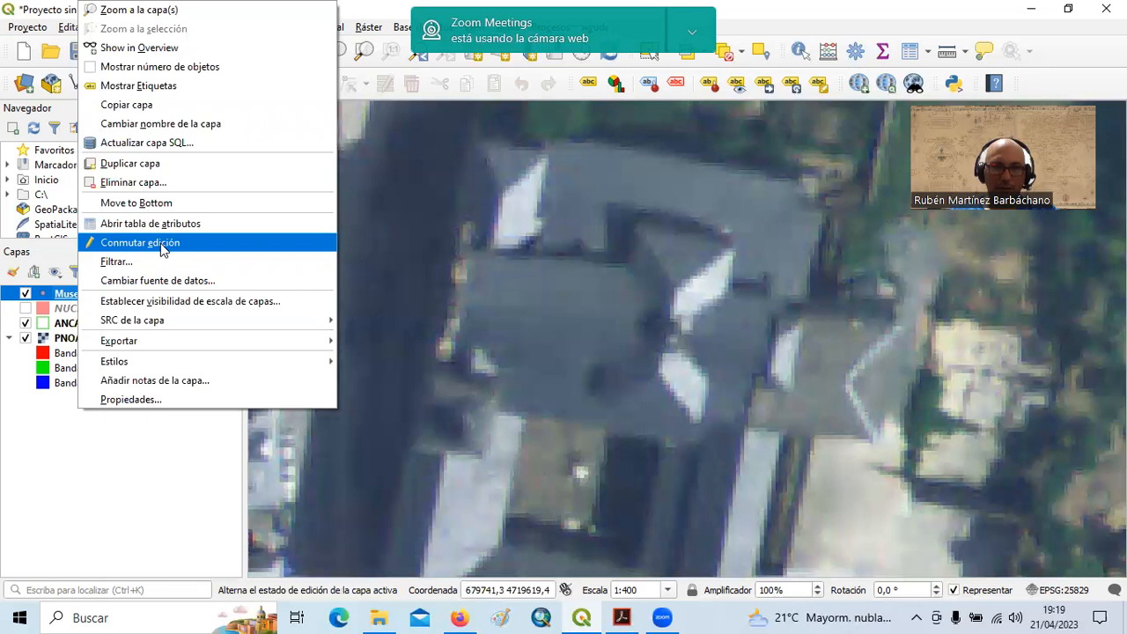
{"action": "left_click", "coordinate": [163, 248]}
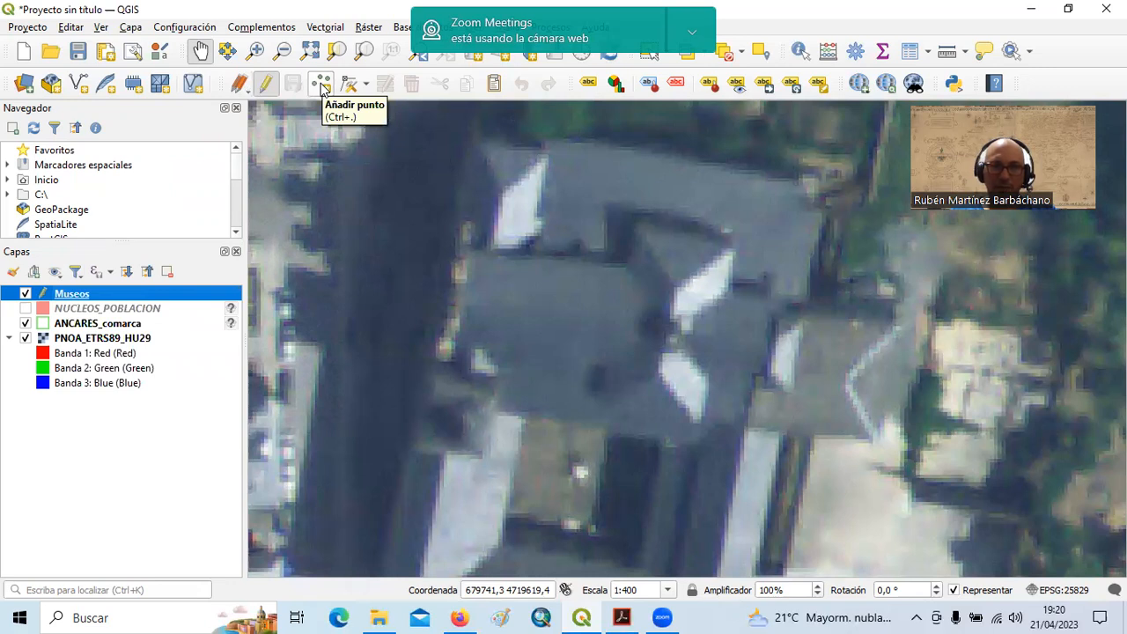
{"action": "left_click", "coordinate": [133, 28]}
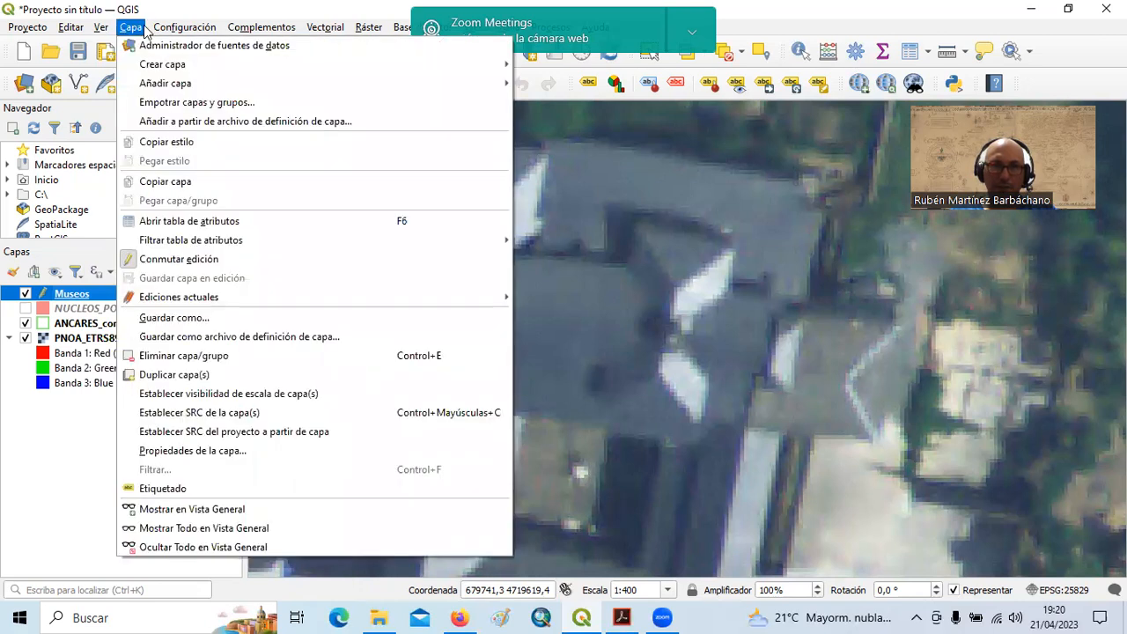
{"action": "mouse_move", "coordinate": [318, 32]}
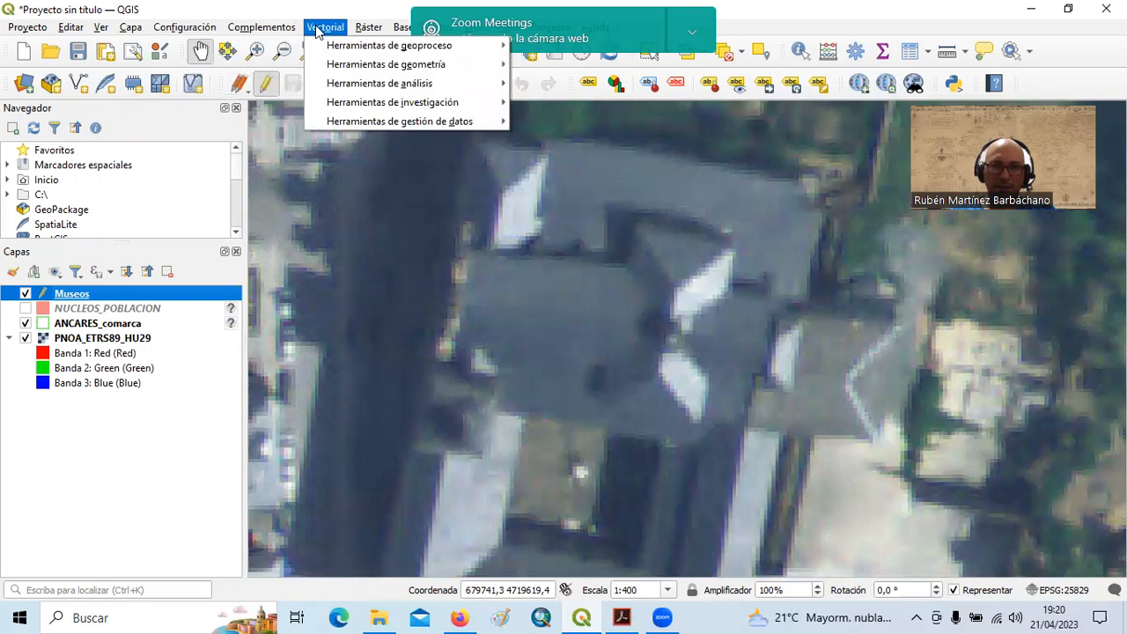
{"action": "mouse_move", "coordinate": [333, 71]}
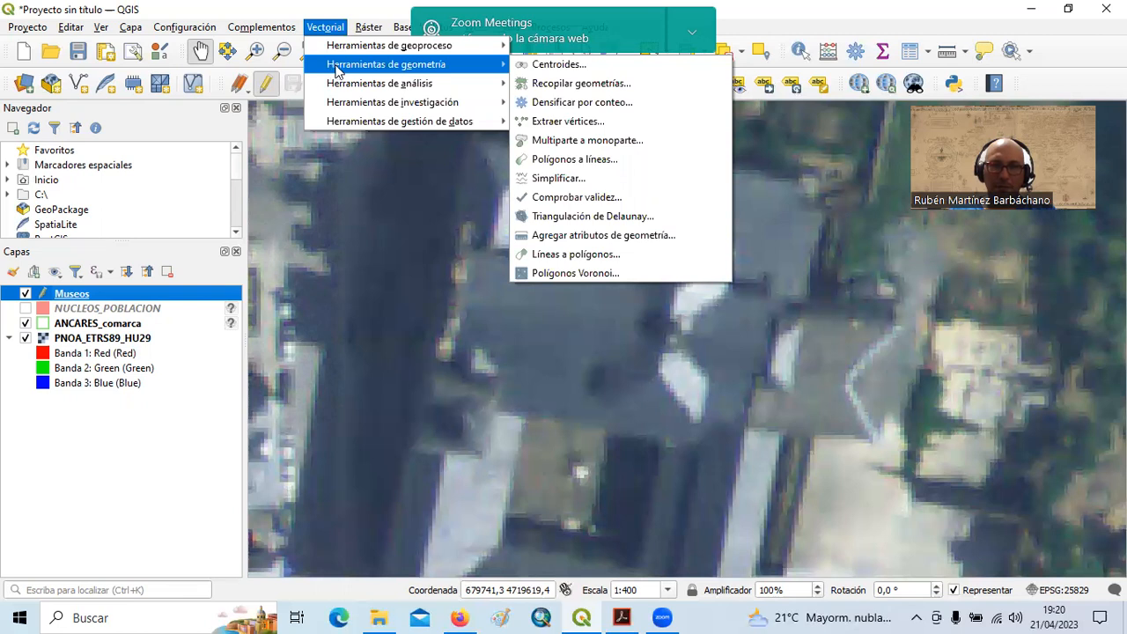
{"action": "mouse_move", "coordinate": [352, 50]}
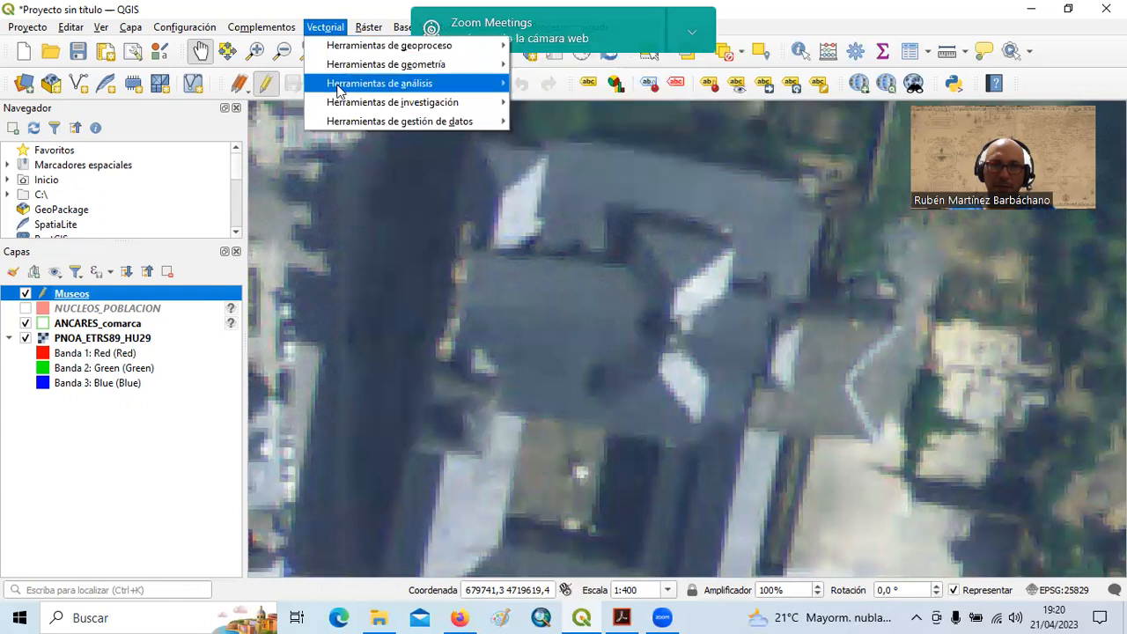
{"action": "mouse_move", "coordinate": [348, 105]}
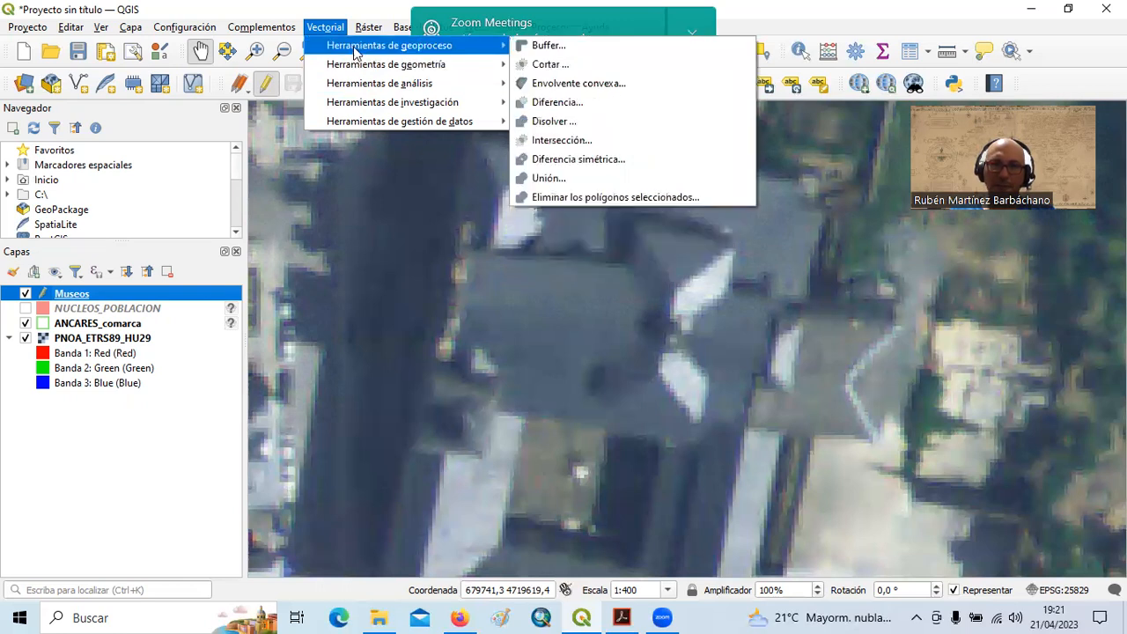
{"action": "left_click", "coordinate": [889, 16]}
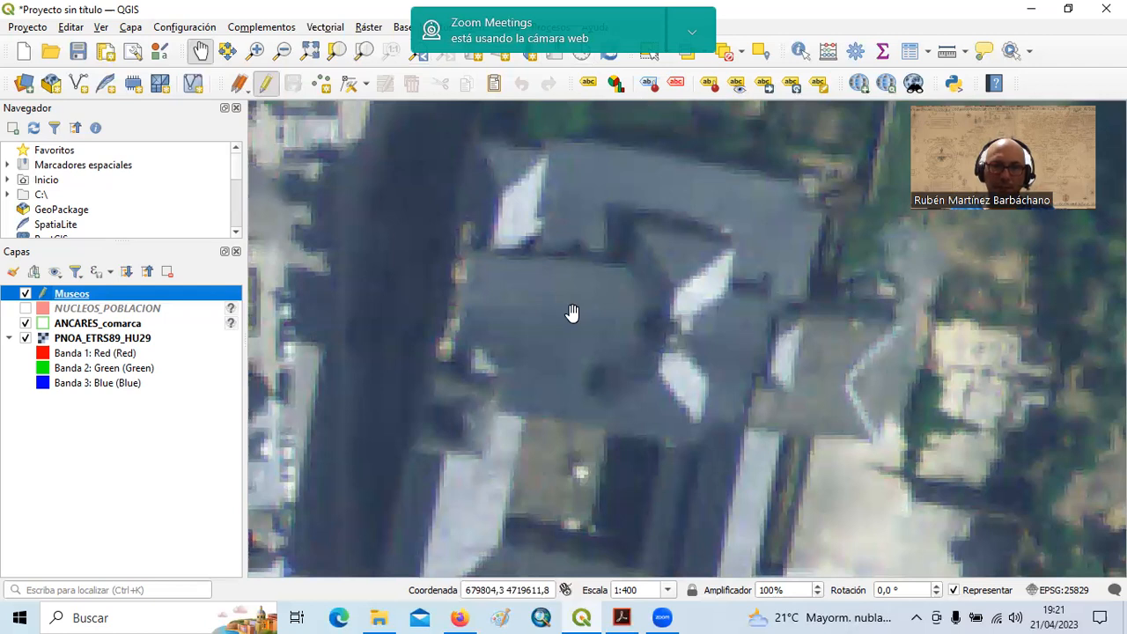
Add a Museos point on the central building's roof at about 679794, 4719592, and set its id to 1.
{"action": "left_click", "coordinate": [321, 85]}
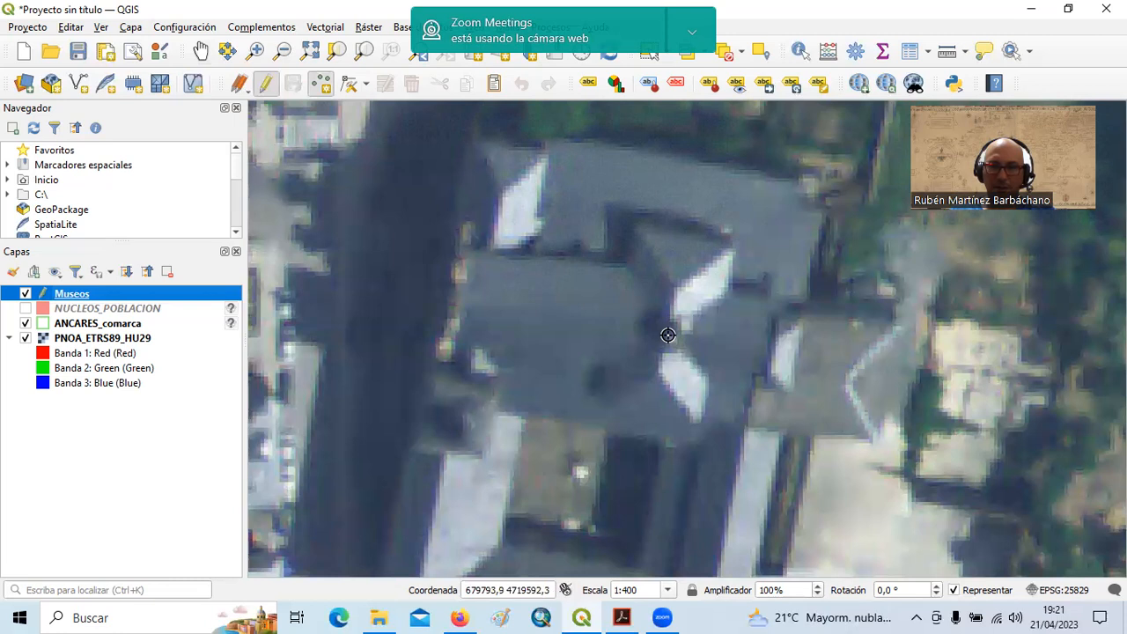
{"action": "left_click", "coordinate": [667, 334]}
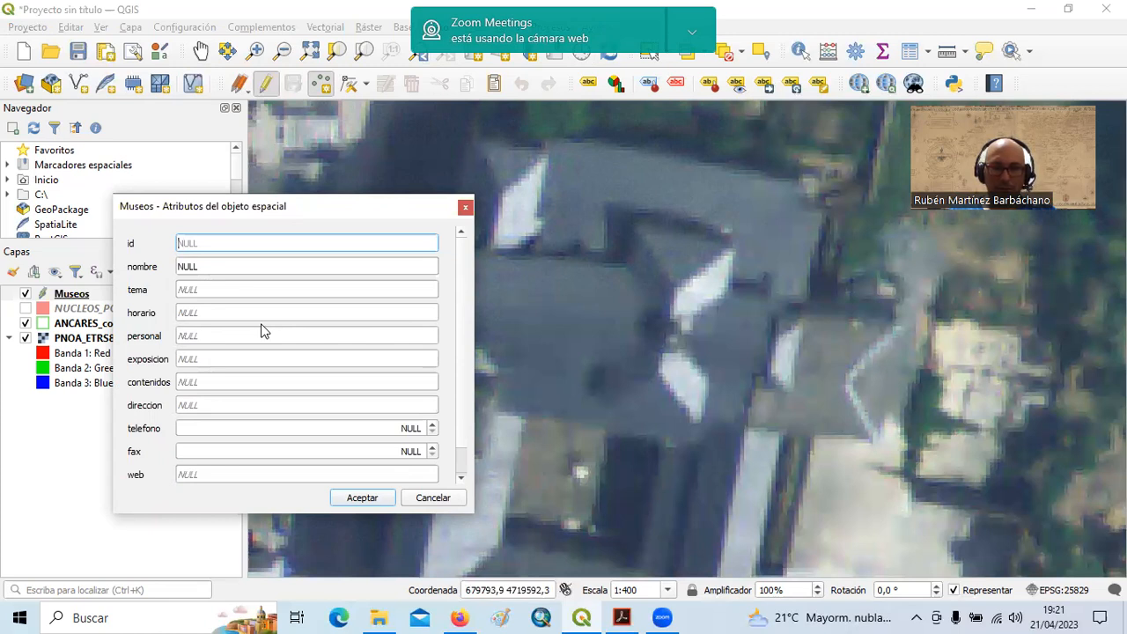
{"action": "type", "text": "1"}
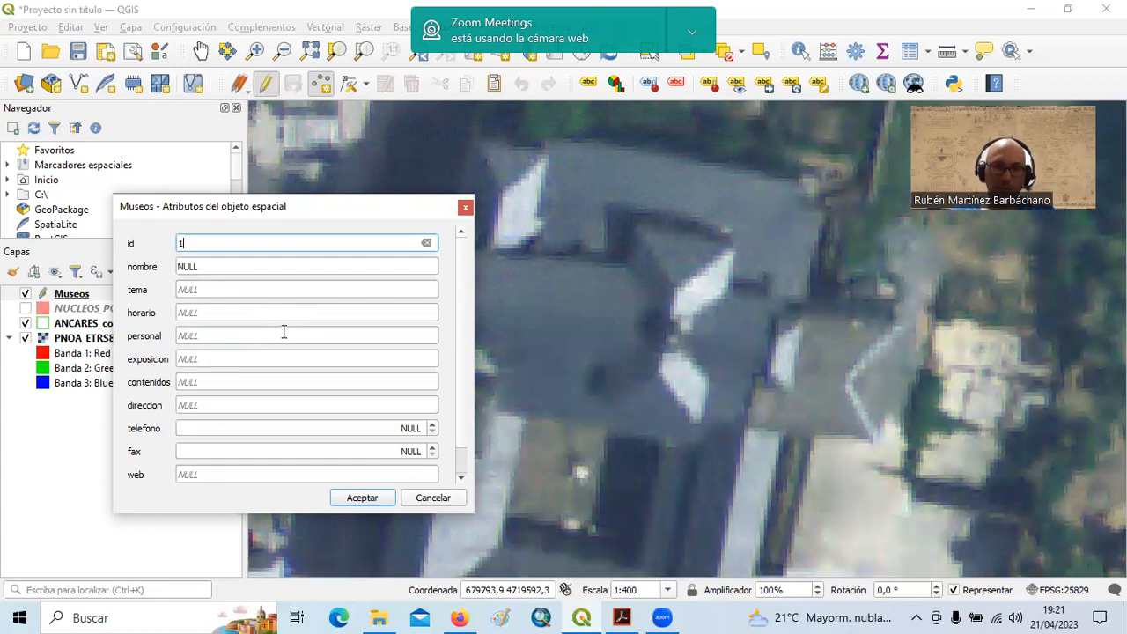
Find the museum table Cuadro 2 in the PDF guide and copy "Villafranca del Bierzo" into the new point's nombre attribute.
{"action": "left_click", "coordinate": [626, 617]}
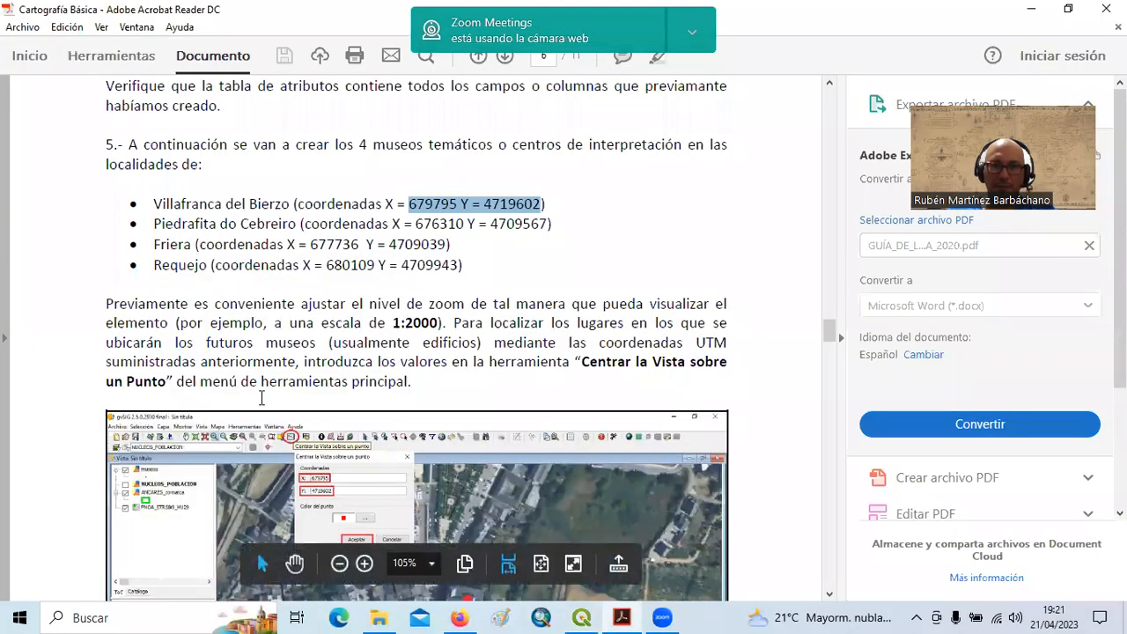
{"action": "scroll", "coordinate": [262, 397], "scroll_direction": "up", "scroll_amount": 8}
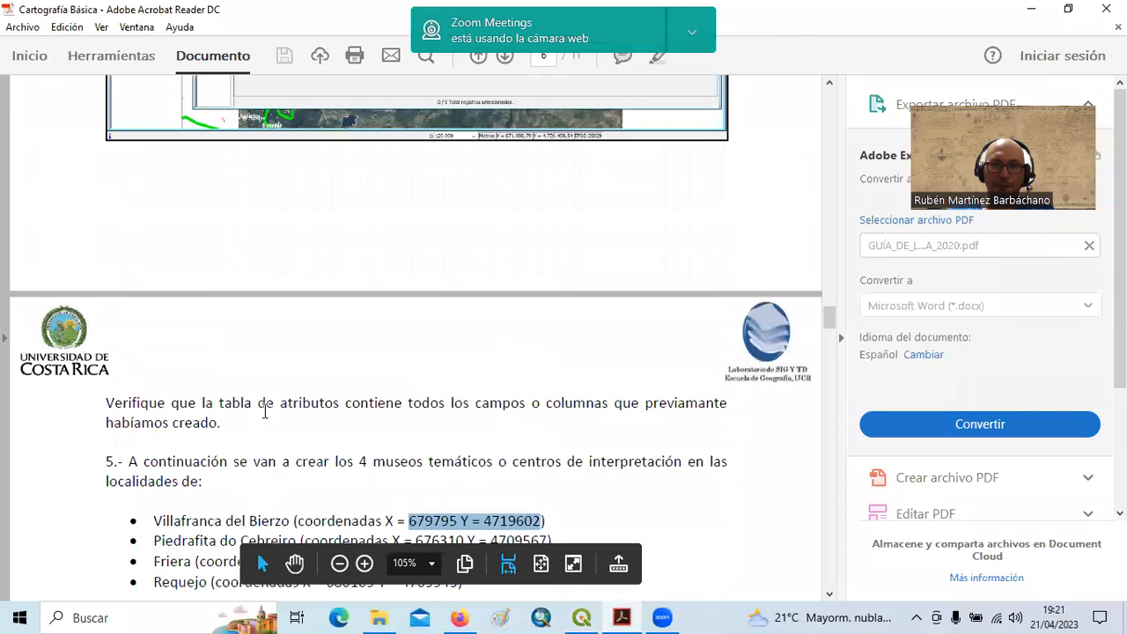
{"action": "scroll", "coordinate": [264, 412], "scroll_direction": "down", "scroll_amount": 20}
{"action": "scroll", "coordinate": [264, 417], "scroll_direction": "down", "scroll_amount": 20}
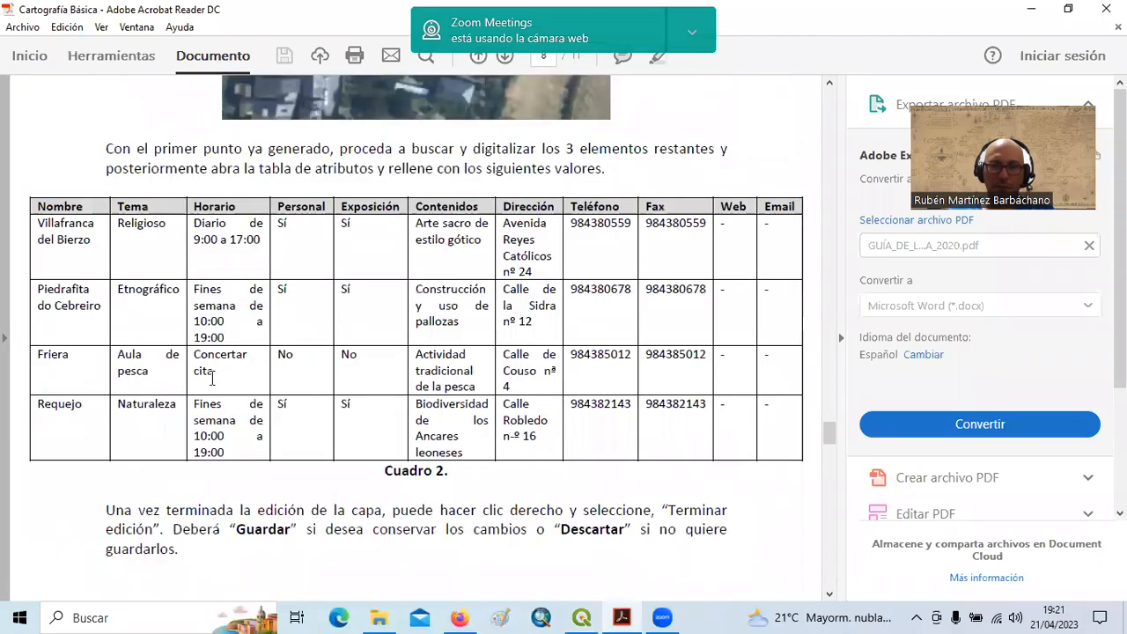
{"action": "left_click_drag", "start_coordinate": [37, 224], "coordinate": [93, 243]}
{"action": "key", "text": "ctrl+c"}
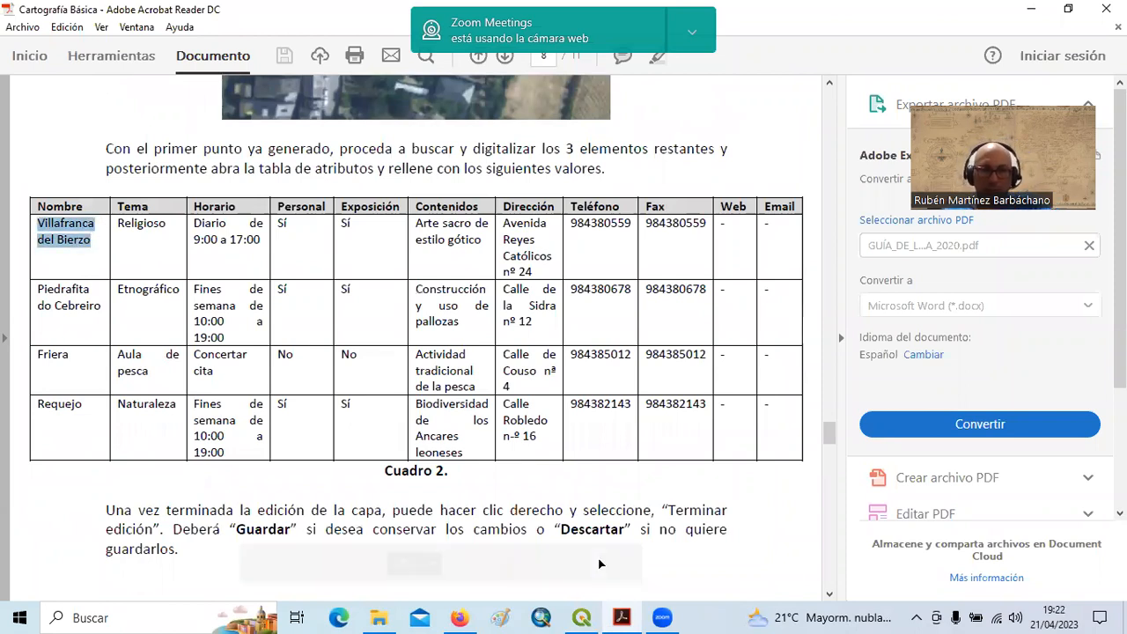
{"action": "left_click", "coordinate": [583, 616]}
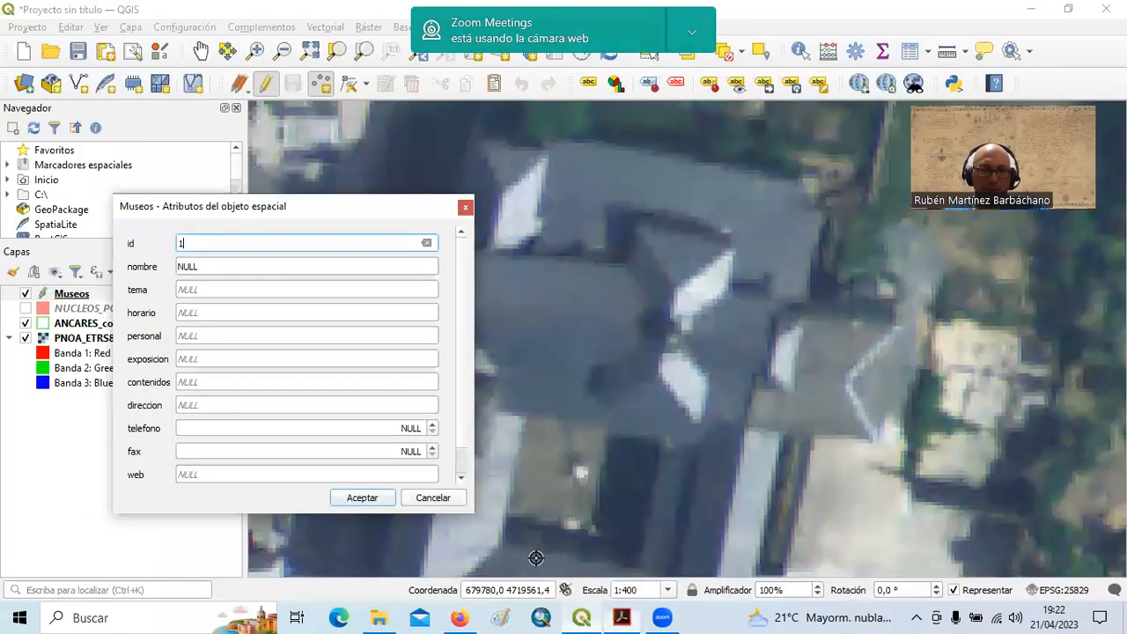
{"action": "left_click", "coordinate": [216, 267]}
{"action": "key", "text": "ctrl+v"}
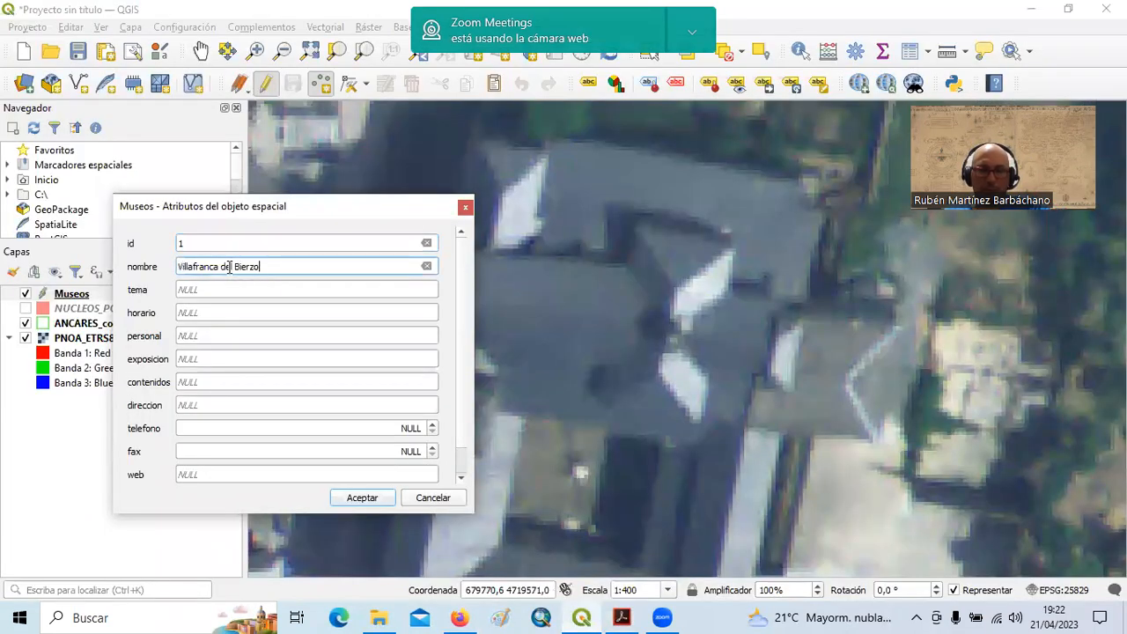
Copy the theme "Religioso" from the guide's table into the point's tema attribute.
{"action": "left_click", "coordinate": [622, 617]}
{"action": "left_click_drag", "start_coordinate": [119, 223], "coordinate": [167, 225]}
{"action": "key", "text": "ctrl+c"}
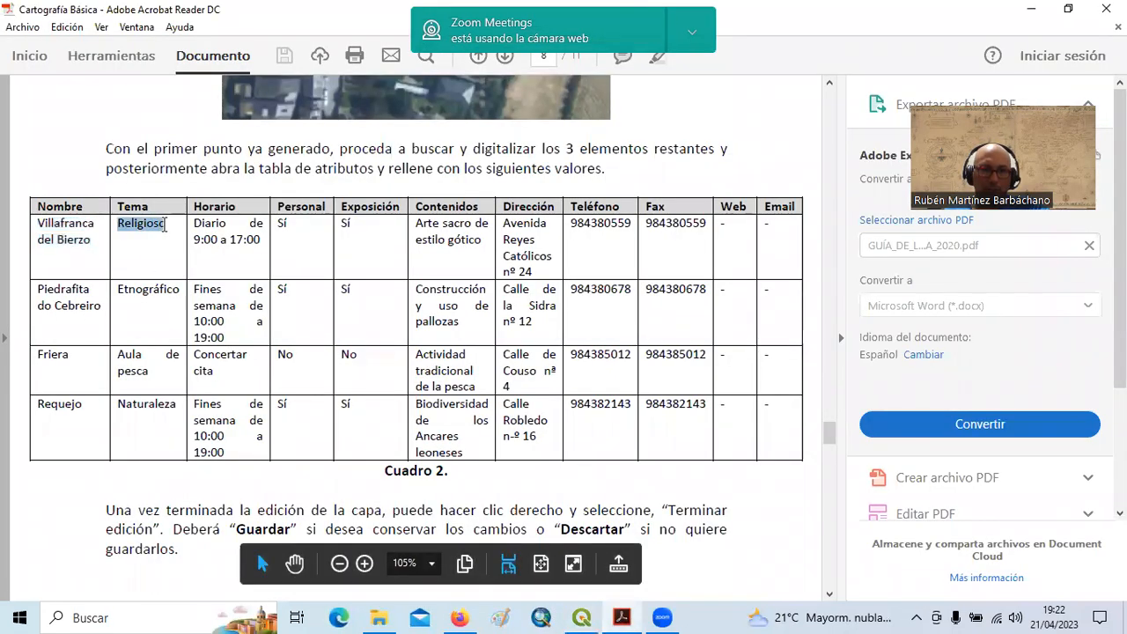
{"action": "left_click", "coordinate": [622, 617]}
{"action": "left_click", "coordinate": [206, 290]}
{"action": "key", "text": "ctrl+v"}
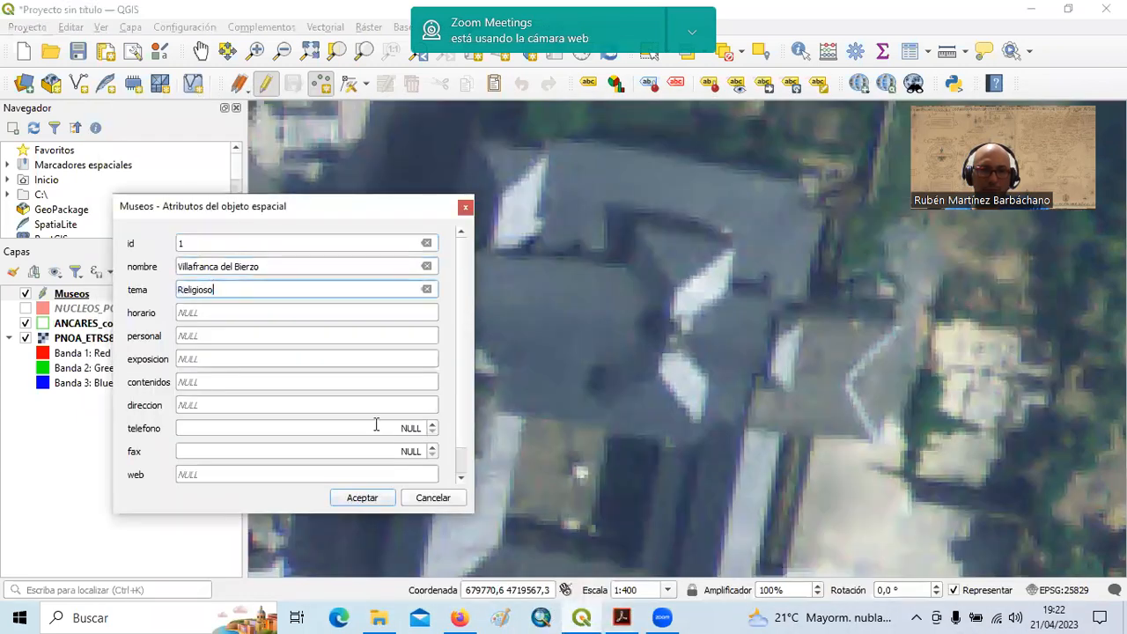
Copy the schedule "Diario de 9:00 a 17:00" from the guide's table into the horario attribute.
{"action": "left_click", "coordinate": [624, 614]}
{"action": "left_click_drag", "start_coordinate": [192, 225], "coordinate": [267, 241]}
{"action": "key", "text": "ctrl+c"}
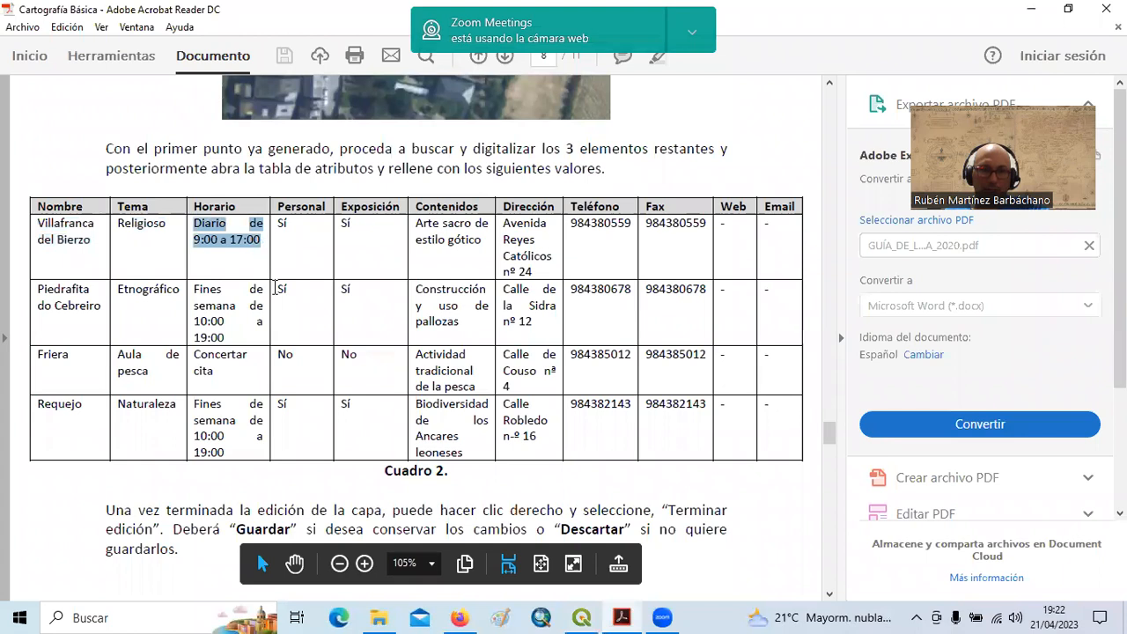
{"action": "left_click", "coordinate": [621, 616]}
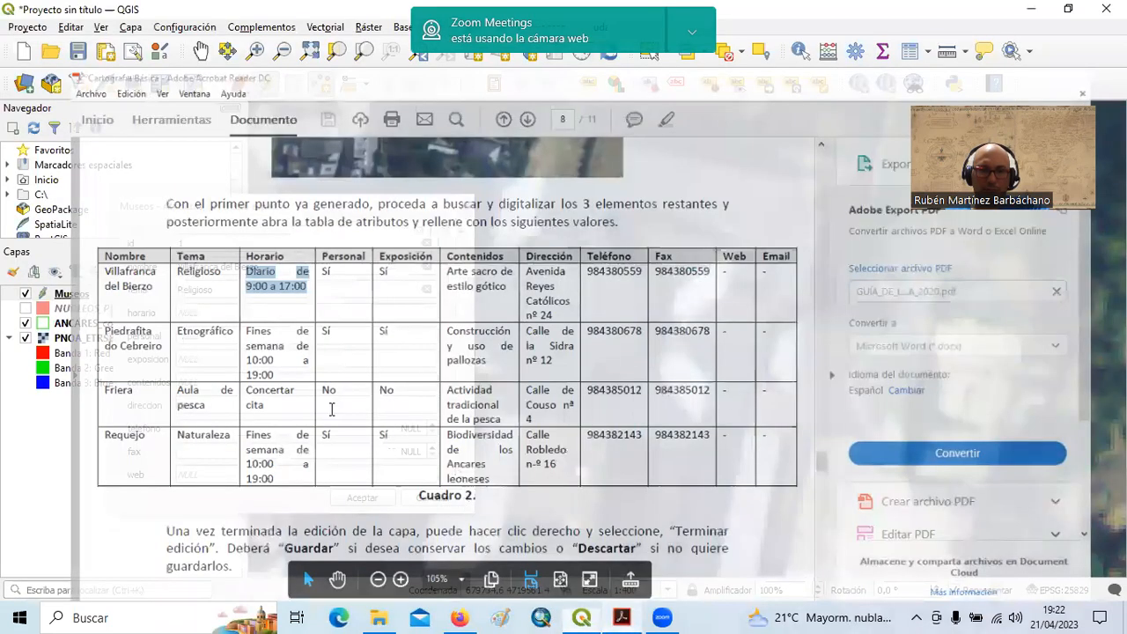
{"action": "left_click", "coordinate": [212, 312]}
{"action": "key", "text": "ctrl+v"}
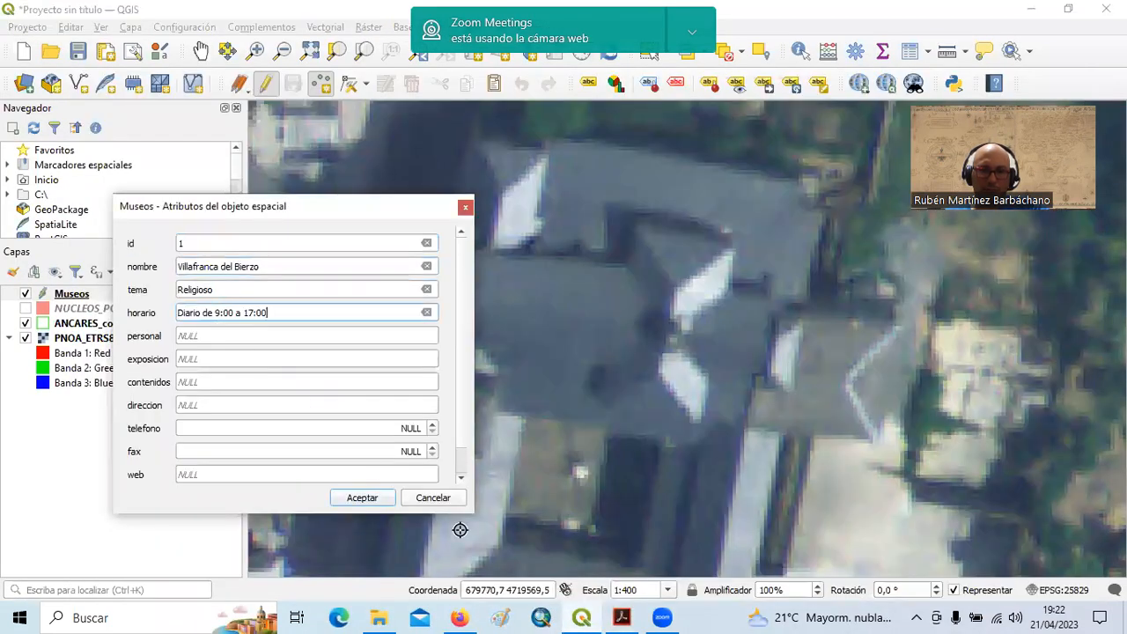
Copy "Sí" from the guide's table into both the personal and exposicion attributes.
{"action": "left_click", "coordinate": [621, 617]}
{"action": "left_click_drag", "start_coordinate": [277, 223], "coordinate": [288, 225]}
{"action": "key", "text": "ctrl+c"}
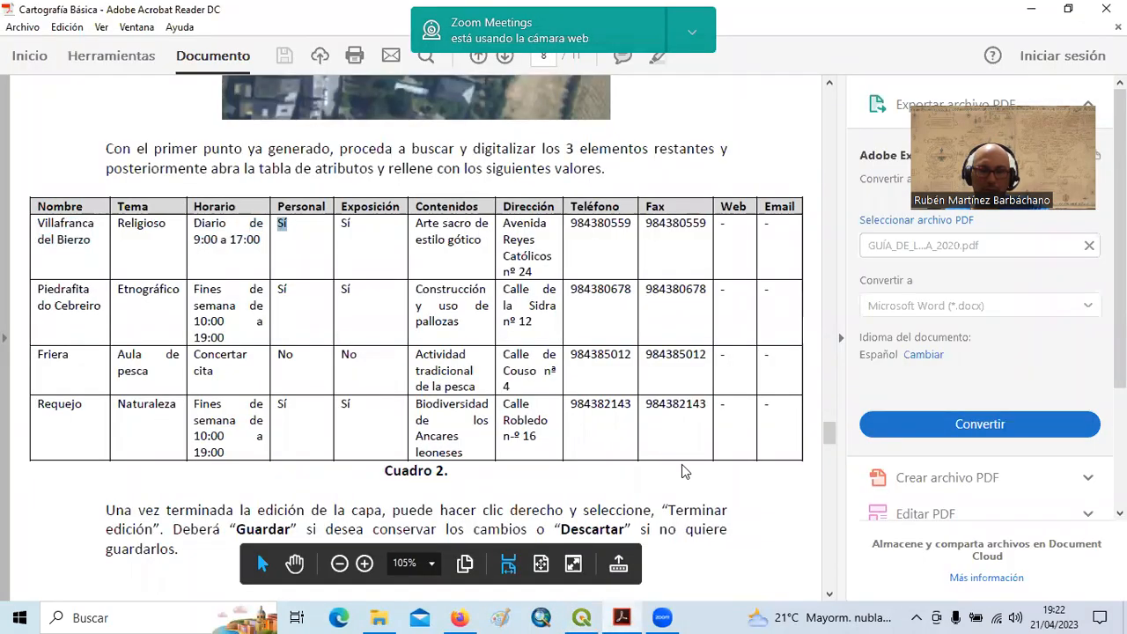
{"action": "left_click", "coordinate": [630, 616]}
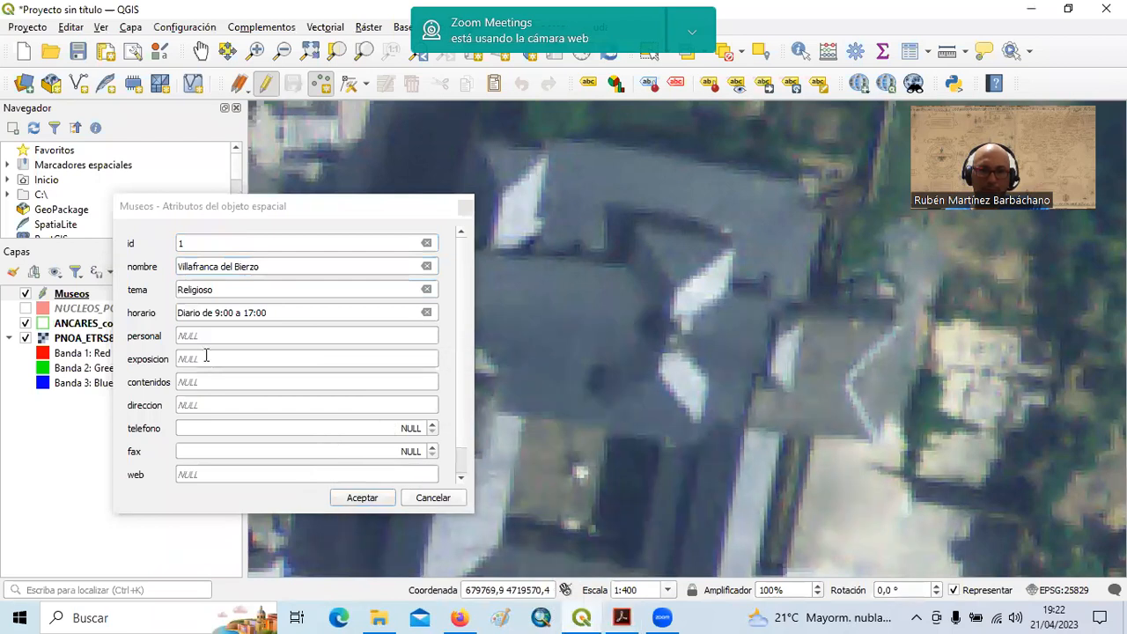
{"action": "left_click", "coordinate": [210, 333]}
{"action": "key", "text": "ctrl+v"}
{"action": "left_click", "coordinate": [214, 363]}
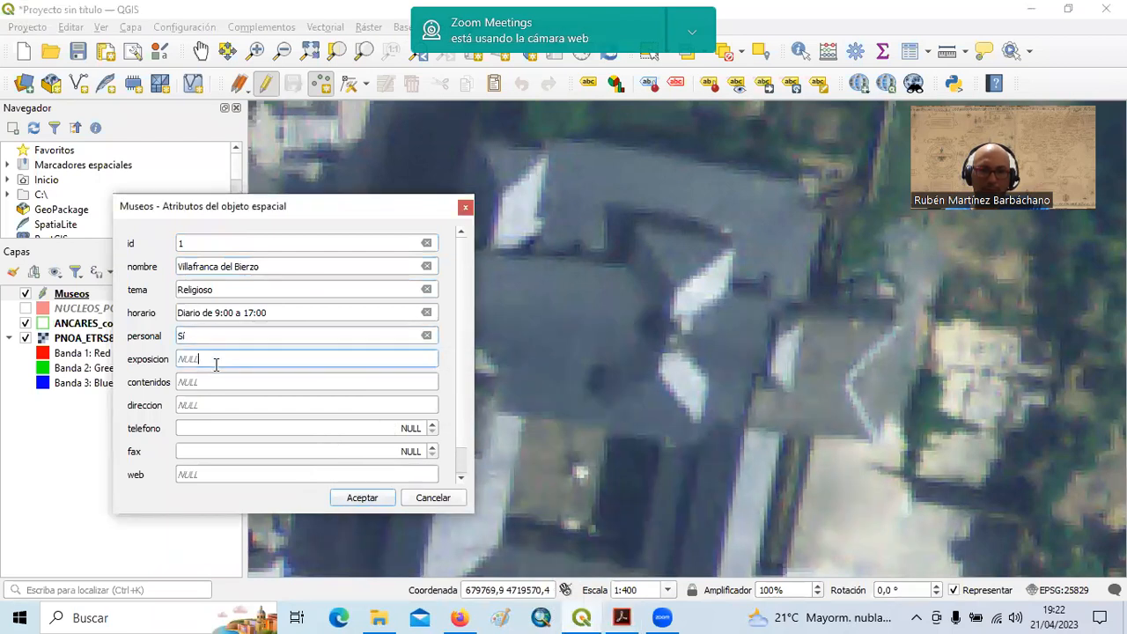
{"action": "key", "text": "ctrl+v"}
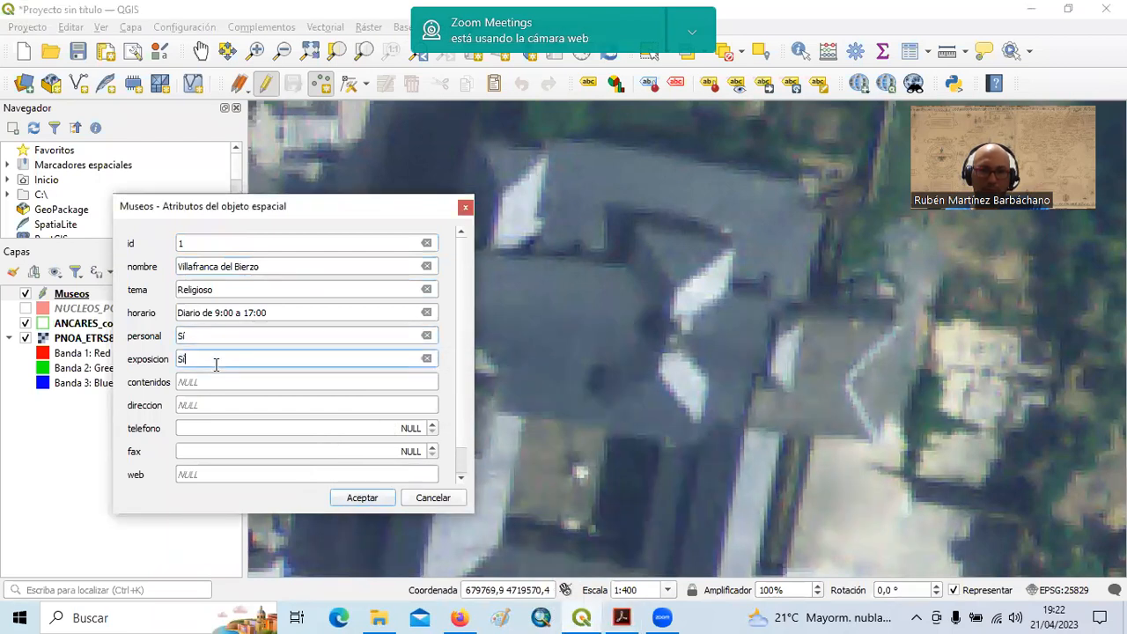
Copy "Arte sacro de estilo gótico" from the guide's Villafranca del Bierzo row into the point's contenidos attribute.
{"action": "left_click", "coordinate": [623, 616]}
{"action": "left_click_drag", "start_coordinate": [415, 221], "coordinate": [476, 244]}
{"action": "key", "text": "ctrl+c"}
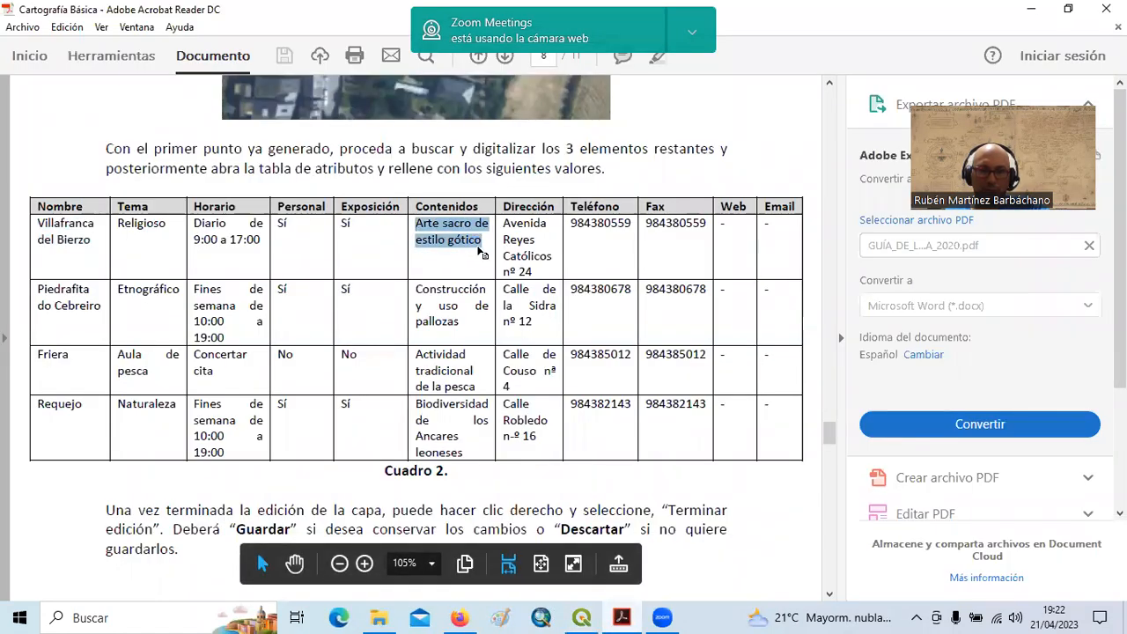
{"action": "left_click", "coordinate": [622, 616]}
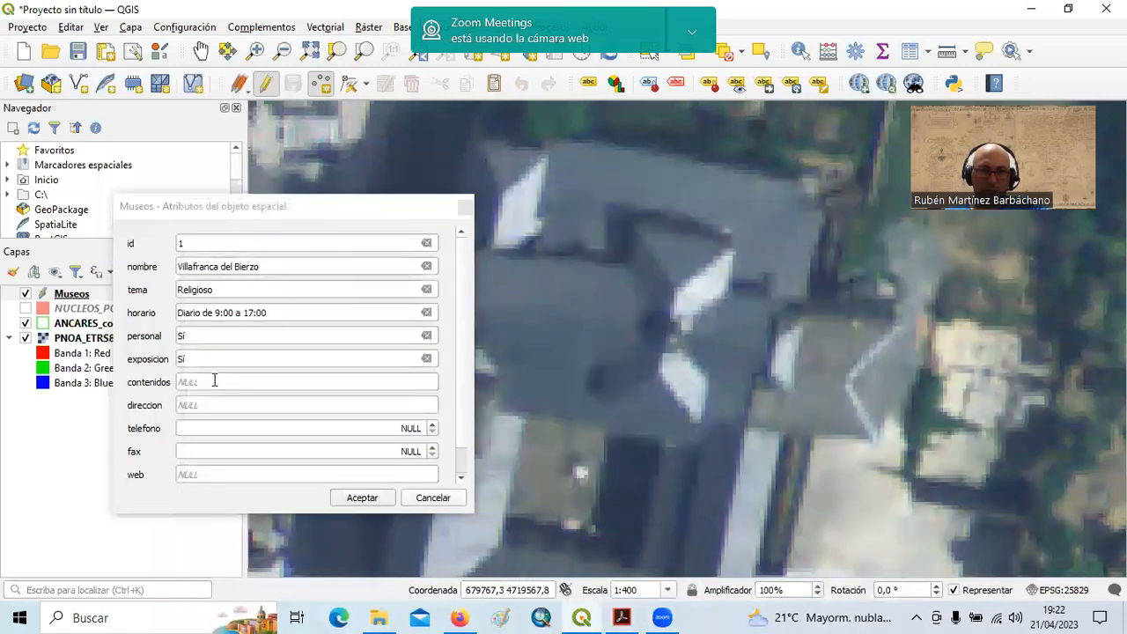
{"action": "left_click", "coordinate": [214, 381]}
{"action": "key", "text": "ctrl+v"}
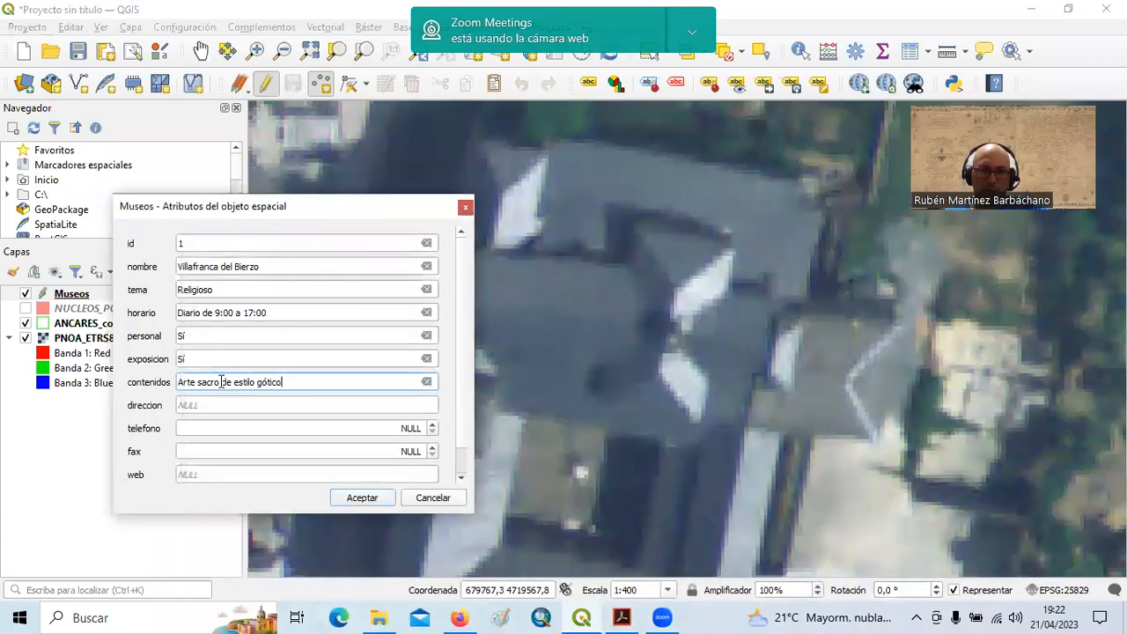
Copy the Villafranca del Bierzo museum's street address from the guide's table into the direccion attribute.
{"action": "left_click", "coordinate": [622, 616]}
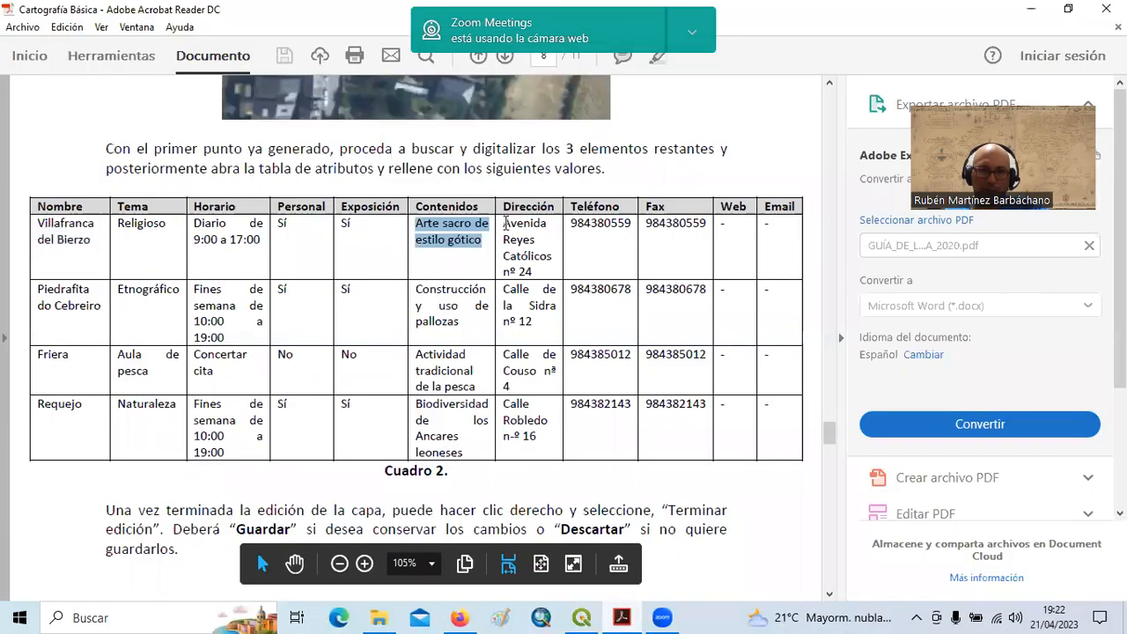
{"action": "left_click_drag", "start_coordinate": [505, 224], "coordinate": [537, 269]}
{"action": "key", "text": "ctrl+c"}
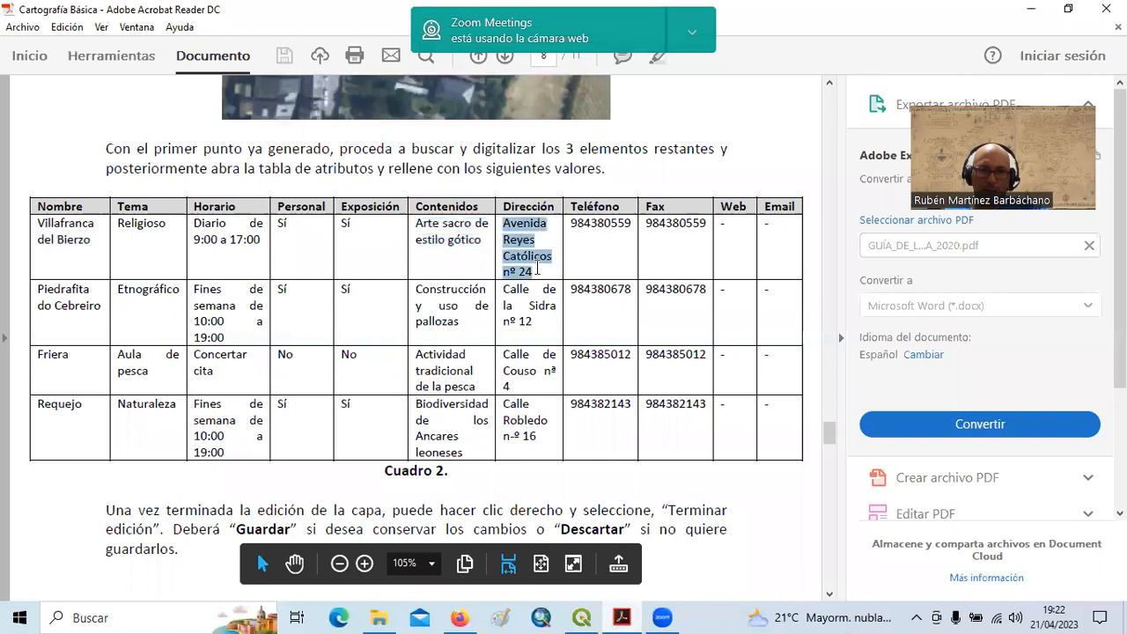
{"action": "left_click", "coordinate": [622, 616]}
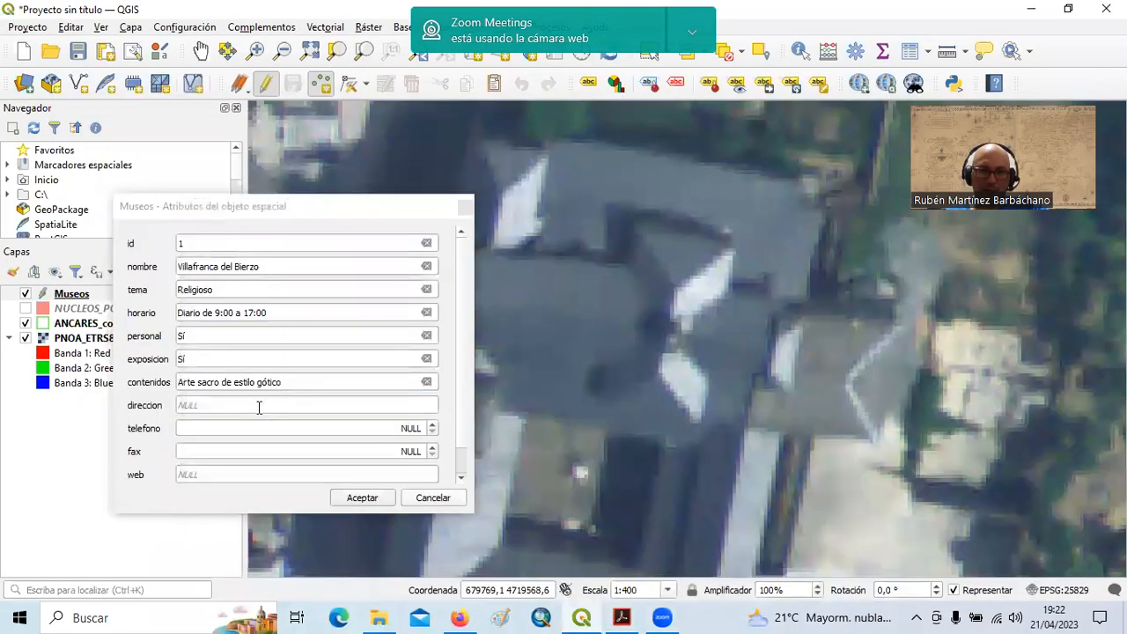
{"action": "left_click", "coordinate": [259, 407]}
{"action": "key", "text": "ctrl+v"}
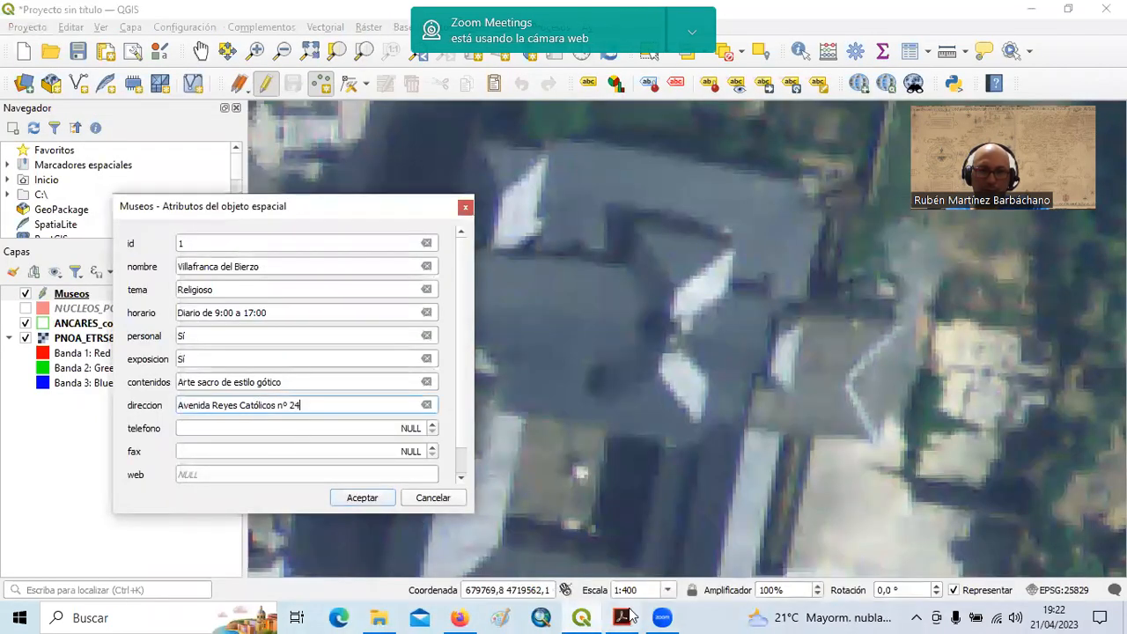
Copy the museum's phone number from the guide into both the telefono and fax attributes, and accept the attribute form.
{"action": "left_click", "coordinate": [622, 616]}
{"action": "left_click_drag", "start_coordinate": [571, 224], "coordinate": [631, 224]}
{"action": "key", "text": "ctrl+c"}
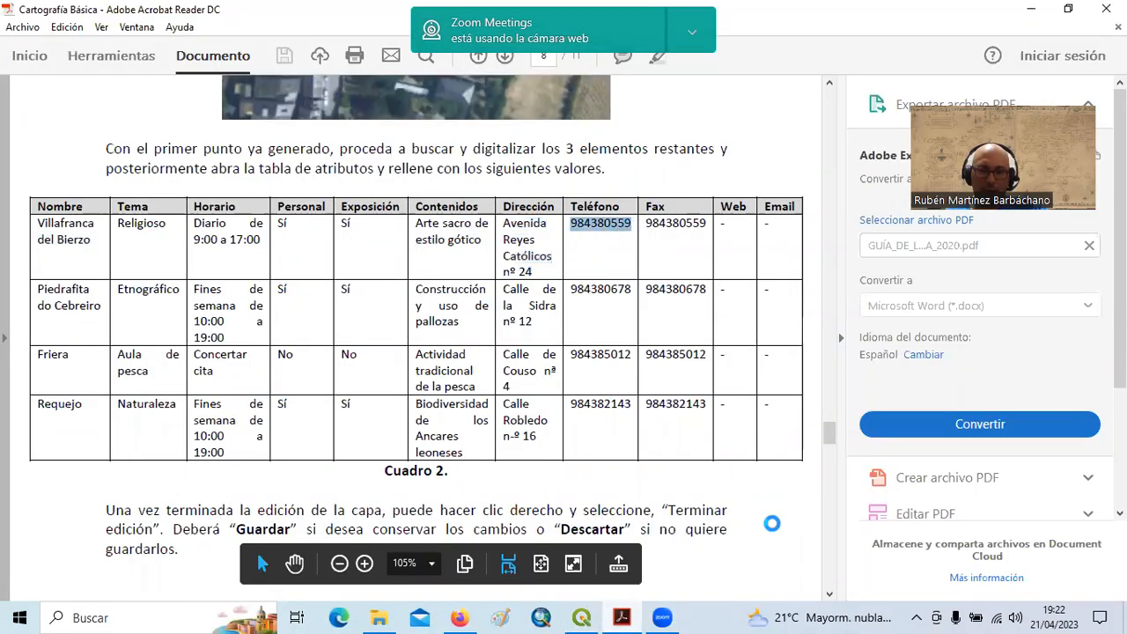
{"action": "left_click", "coordinate": [621, 615]}
{"action": "left_click", "coordinate": [286, 428]}
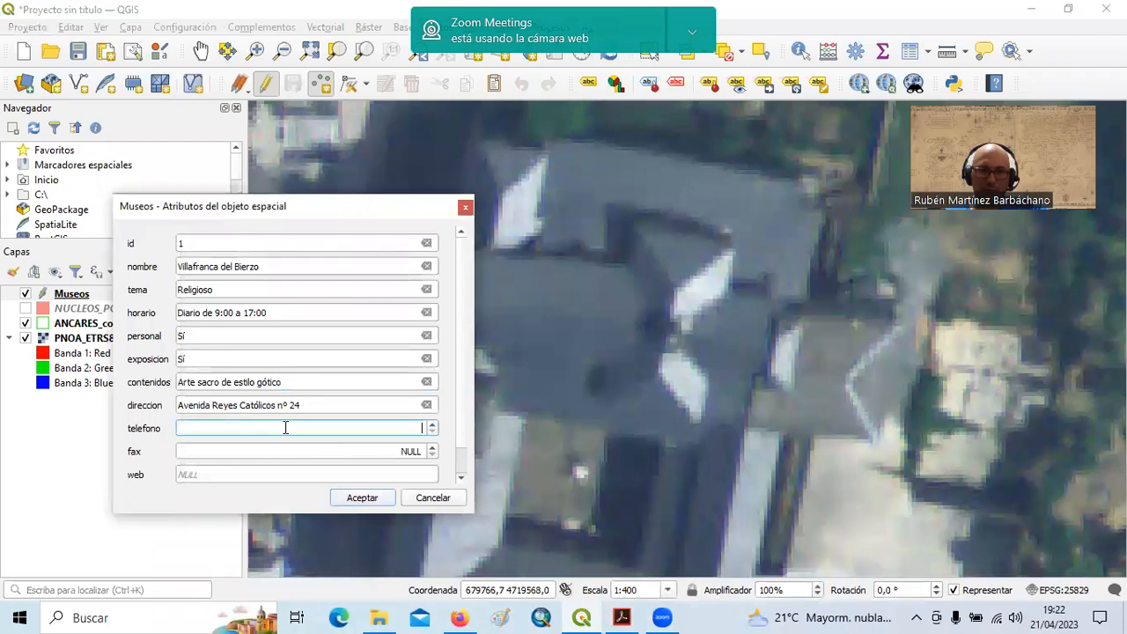
{"action": "key", "text": "ctrl+v"}
{"action": "left_click", "coordinate": [294, 454]}
{"action": "key", "text": "ctrl+v"}
{"action": "scroll", "coordinate": [465, 432], "scroll_direction": "down", "scroll_amount": 1}
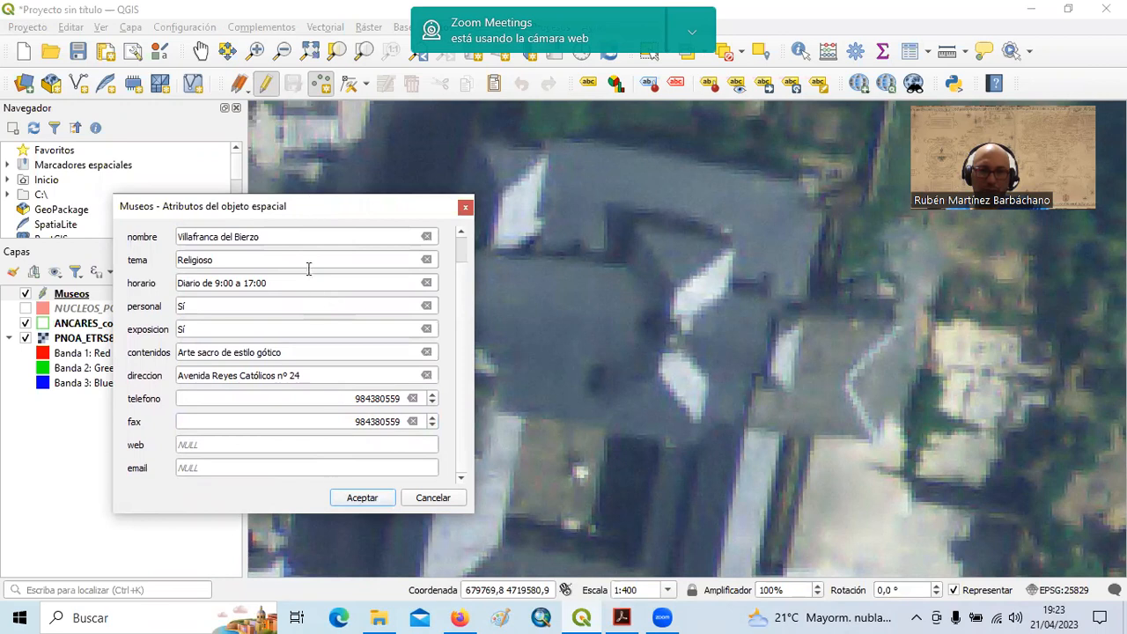
{"action": "left_click", "coordinate": [371, 500]}
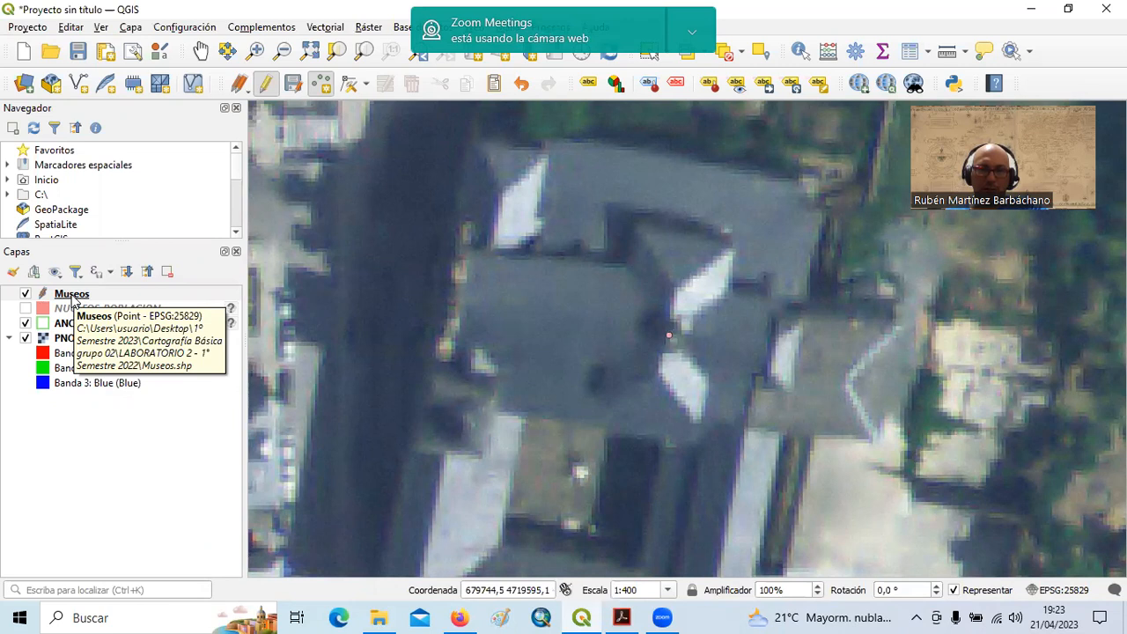
In the Museos layer's symbology, set the simple marker's size to 6.2 millimetres.
{"action": "left_click", "coordinate": [74, 300]}
{"action": "double_click", "coordinate": [74, 297]}
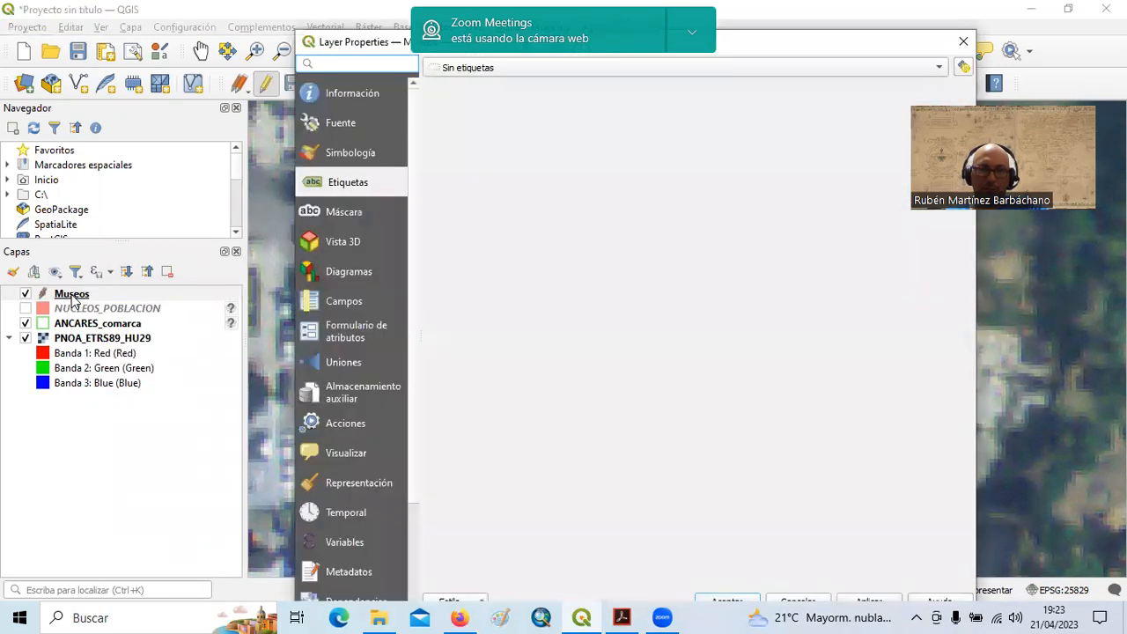
{"action": "left_click", "coordinate": [315, 155]}
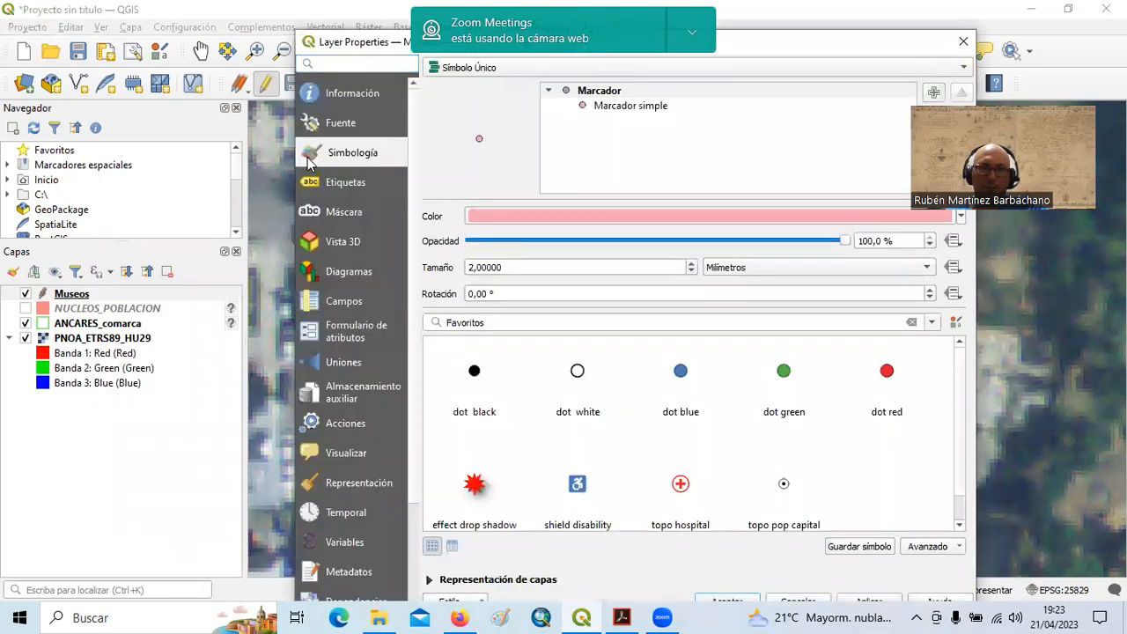
{"action": "left_click", "coordinate": [654, 110]}
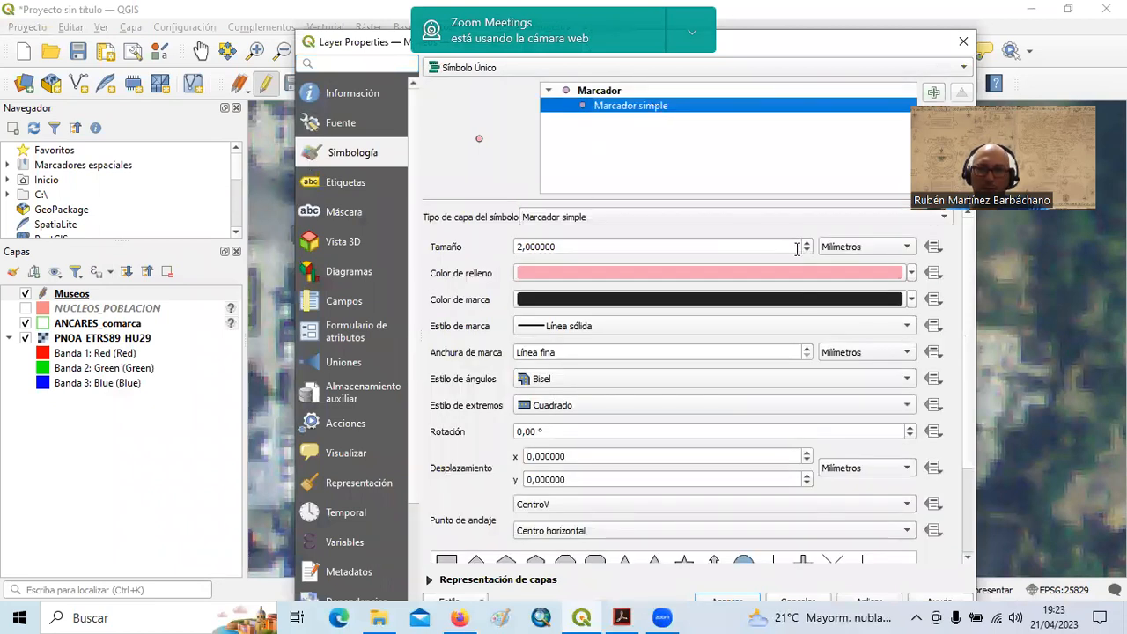
{"action": "scroll", "coordinate": [809, 249], "scroll_direction": "up", "scroll_amount": 7}
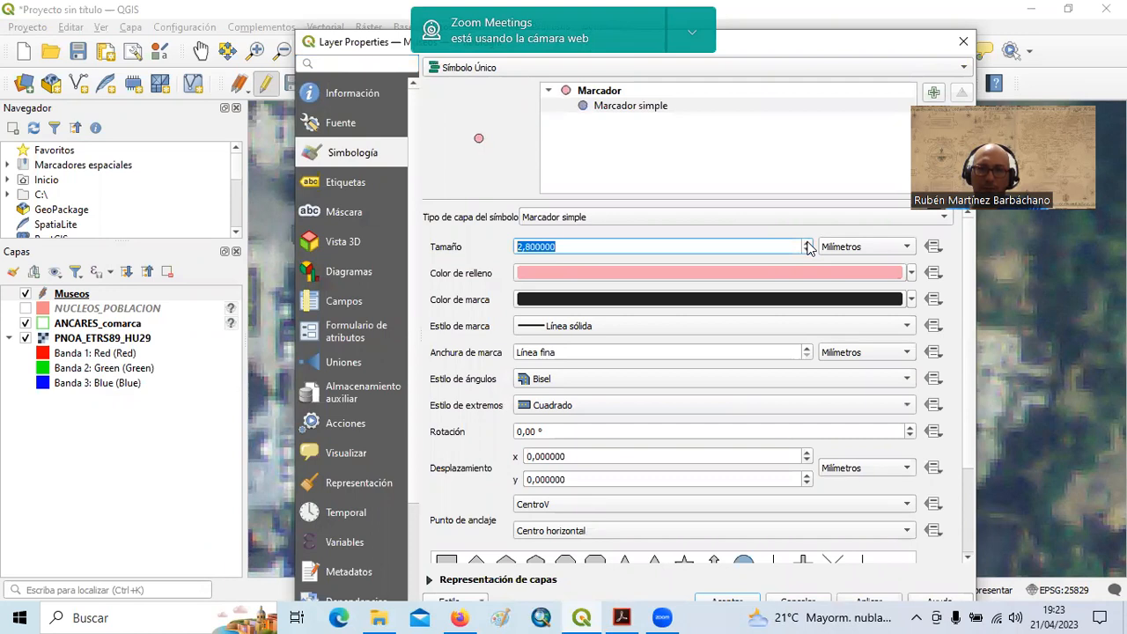
{"action": "scroll", "coordinate": [808, 247], "scroll_direction": "up", "scroll_amount": 10}
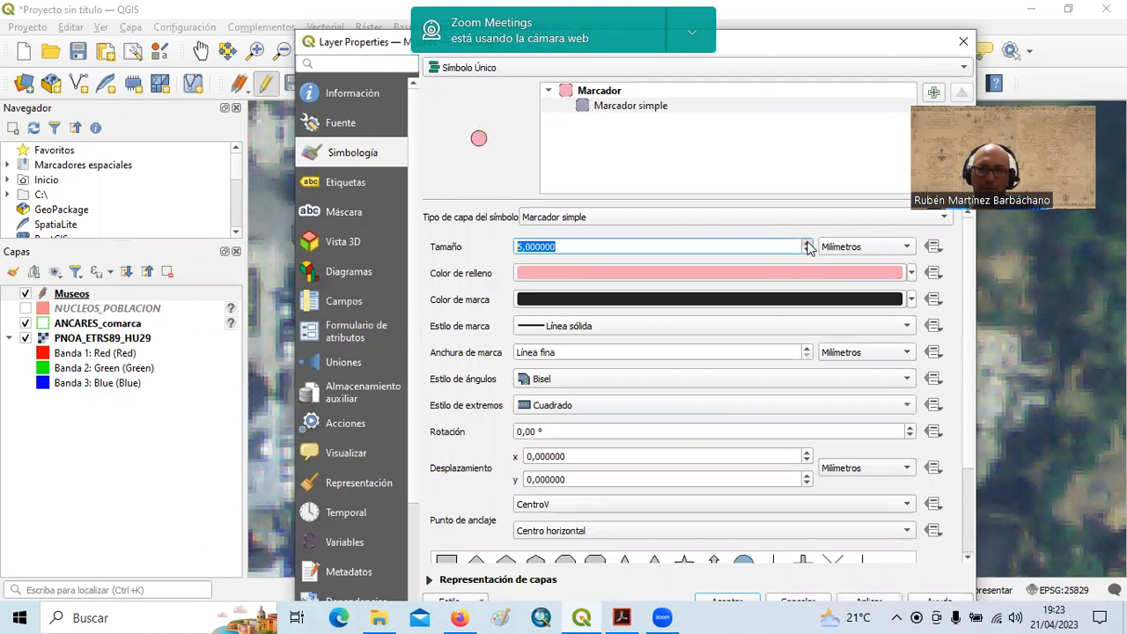
{"action": "scroll", "coordinate": [808, 248], "scroll_direction": "down", "scroll_amount": 3}
Change the Museos marker's fill color to light green and apply the layer properties.
{"action": "left_click", "coordinate": [887, 274]}
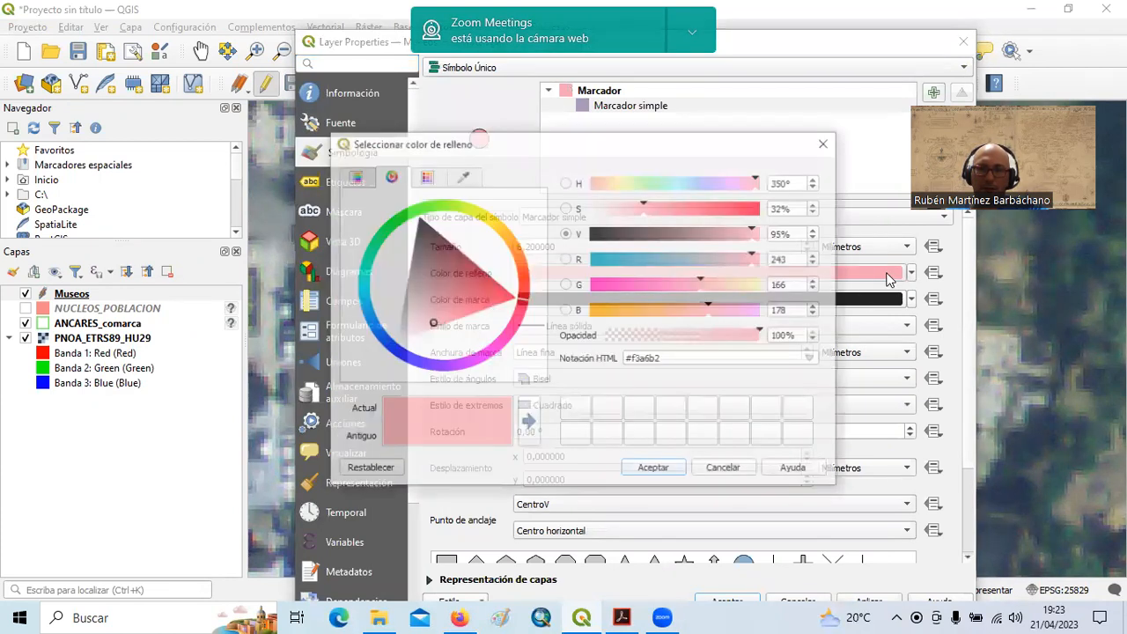
{"action": "left_click", "coordinate": [407, 216]}
{"action": "left_click", "coordinate": [667, 471]}
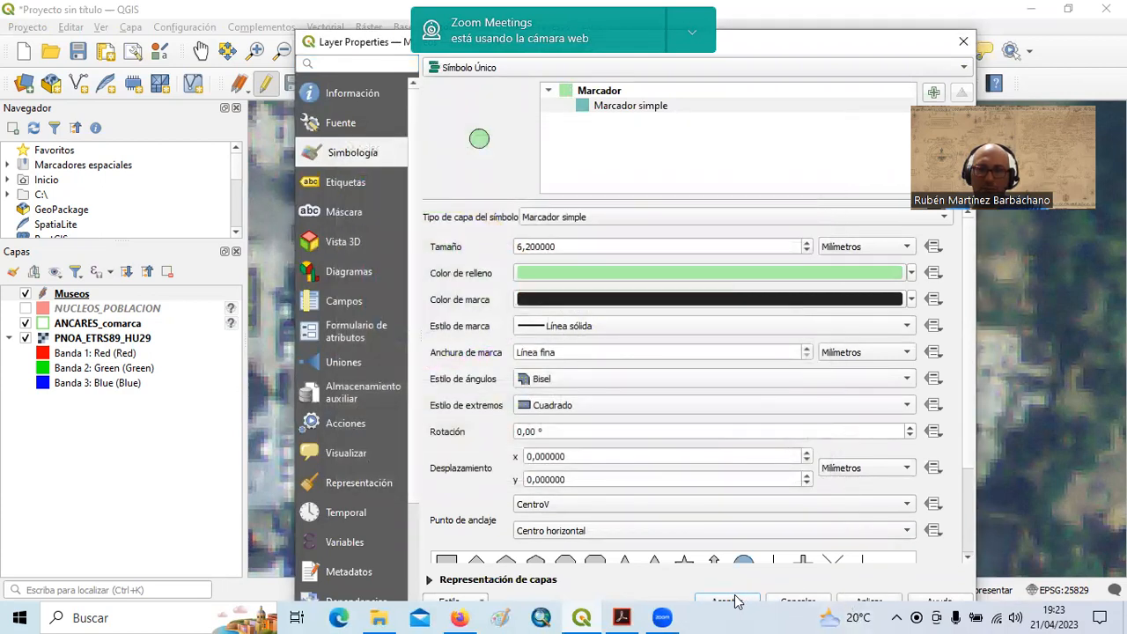
{"action": "left_click", "coordinate": [727, 602]}
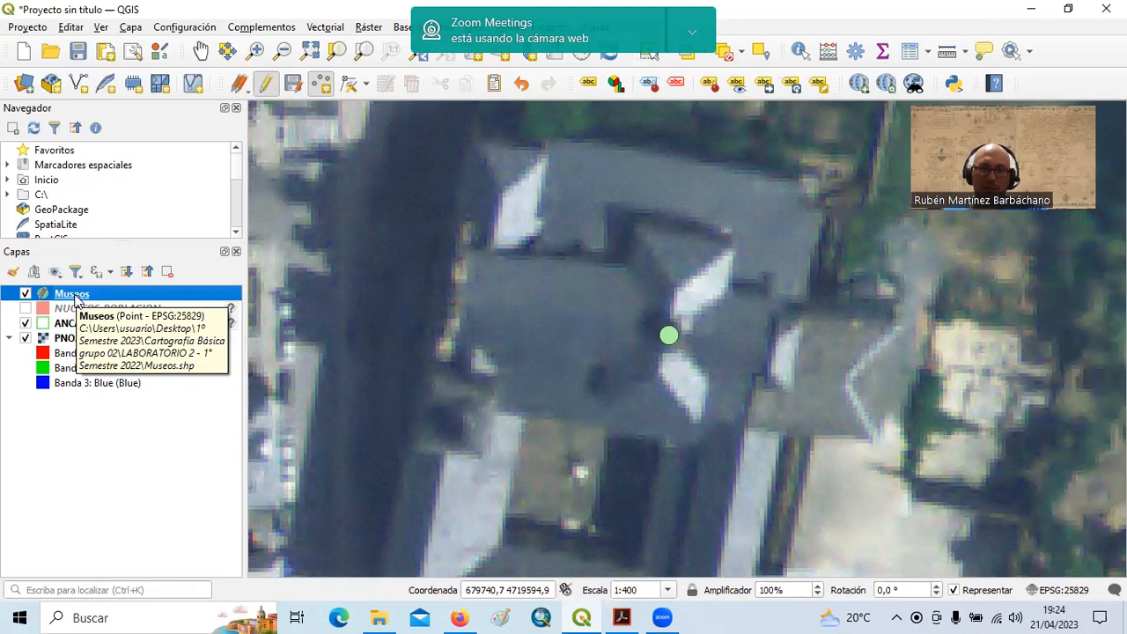
End editing of the Museos layer saving its changes, and turn editing of the layer back on.
{"action": "right_click", "coordinate": [76, 300]}
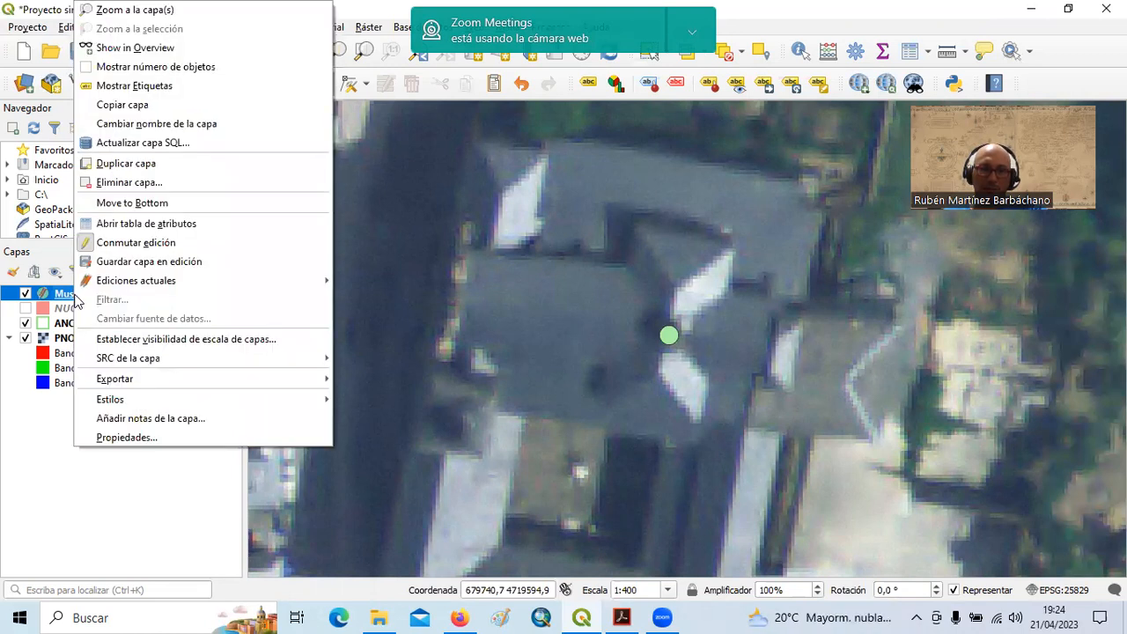
{"action": "left_click", "coordinate": [154, 243]}
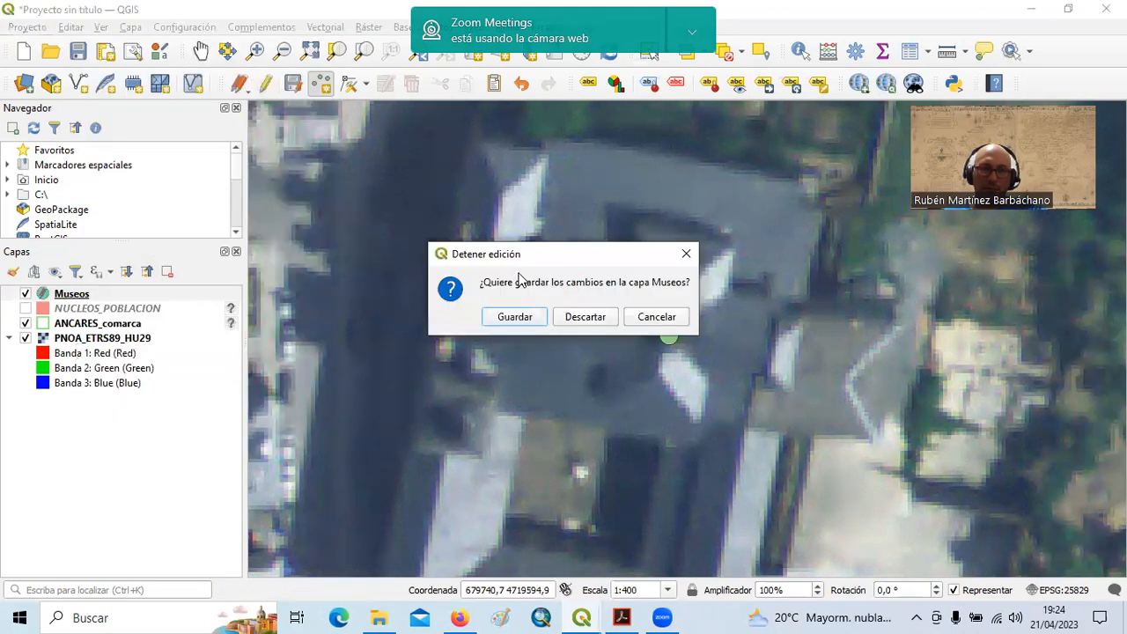
{"action": "left_click", "coordinate": [516, 316]}
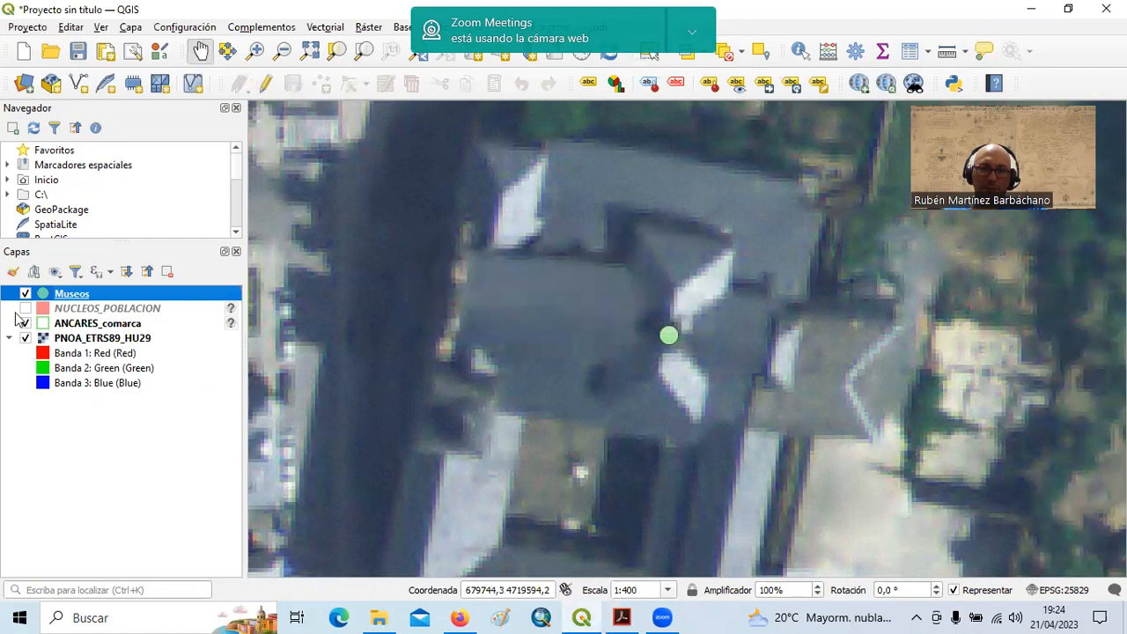
{"action": "right_click", "coordinate": [75, 301]}
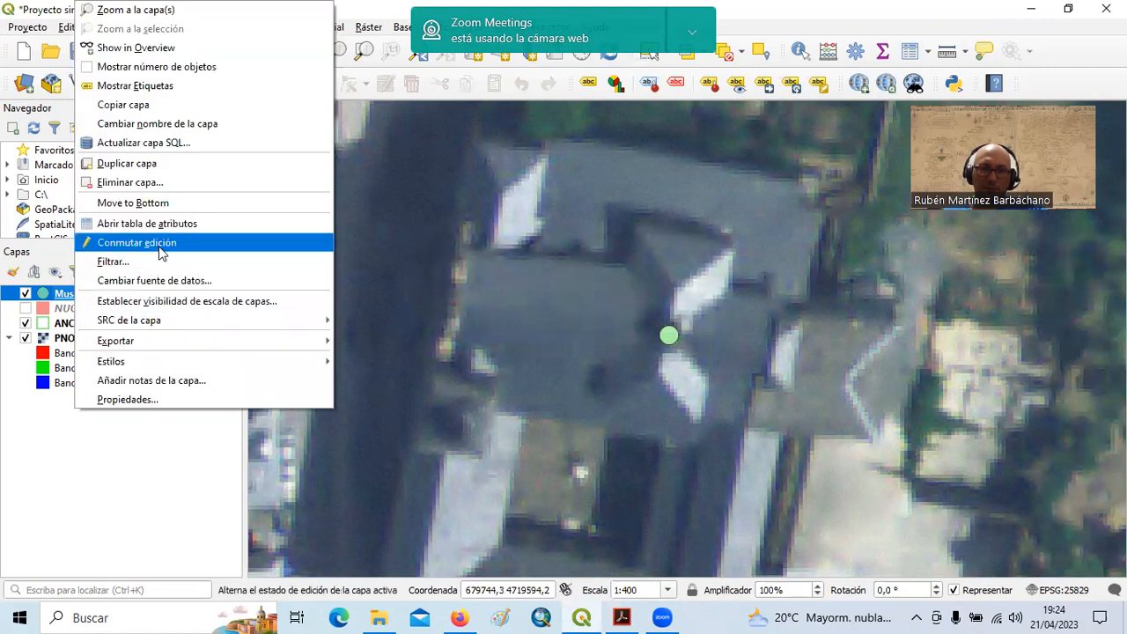
{"action": "left_click", "coordinate": [136, 242]}
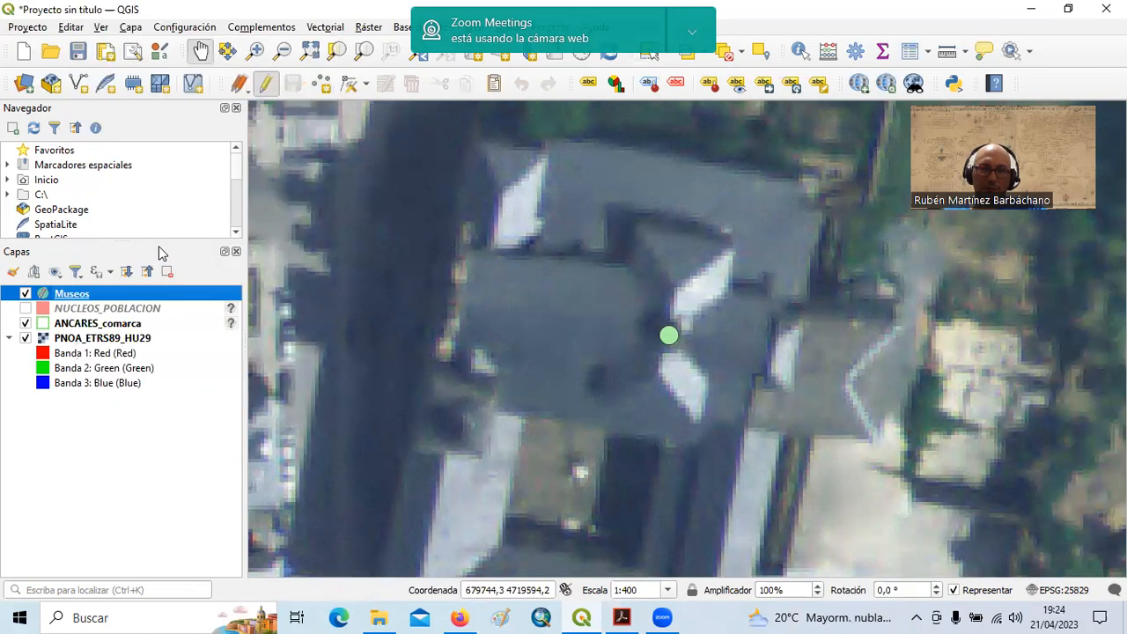
Find the list of museum coordinates in the PDF guide and copy Piedrafita do Cebreiro's values "676310 Y = 4709567".
{"action": "left_click", "coordinate": [622, 617]}
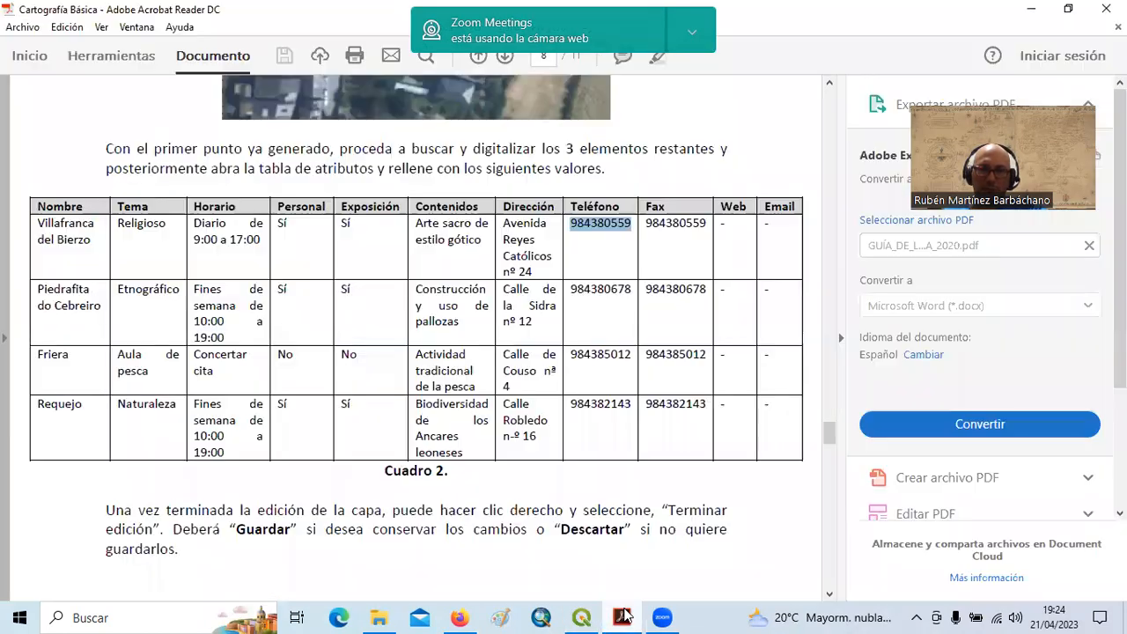
{"action": "scroll", "coordinate": [440, 438], "scroll_direction": "up", "scroll_amount": 15}
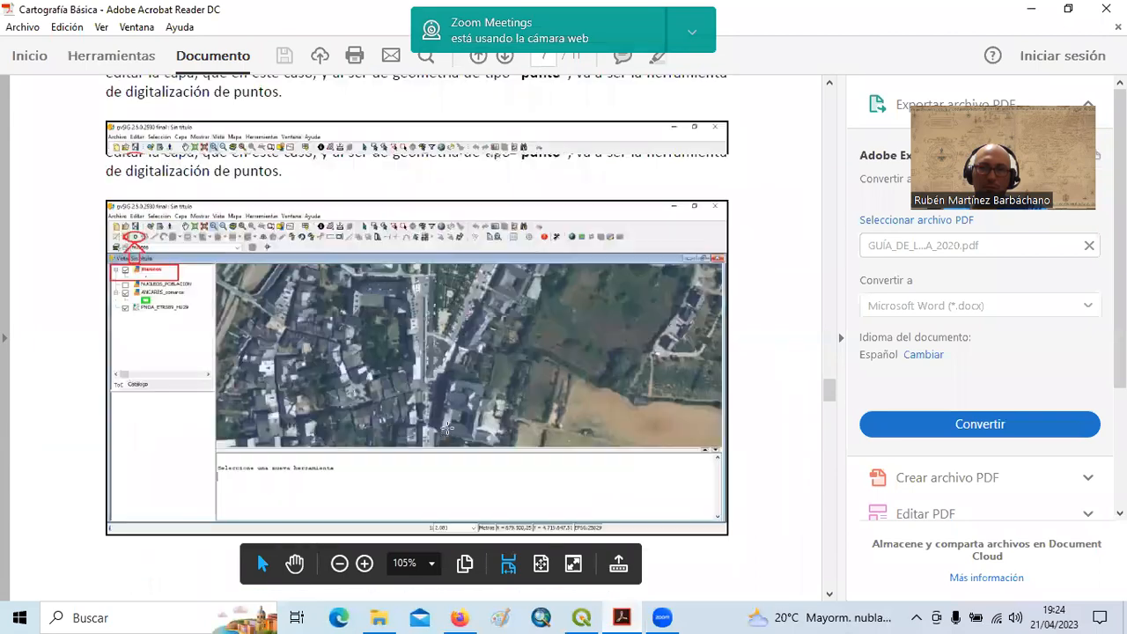
{"action": "scroll", "coordinate": [448, 435], "scroll_direction": "up", "scroll_amount": 15}
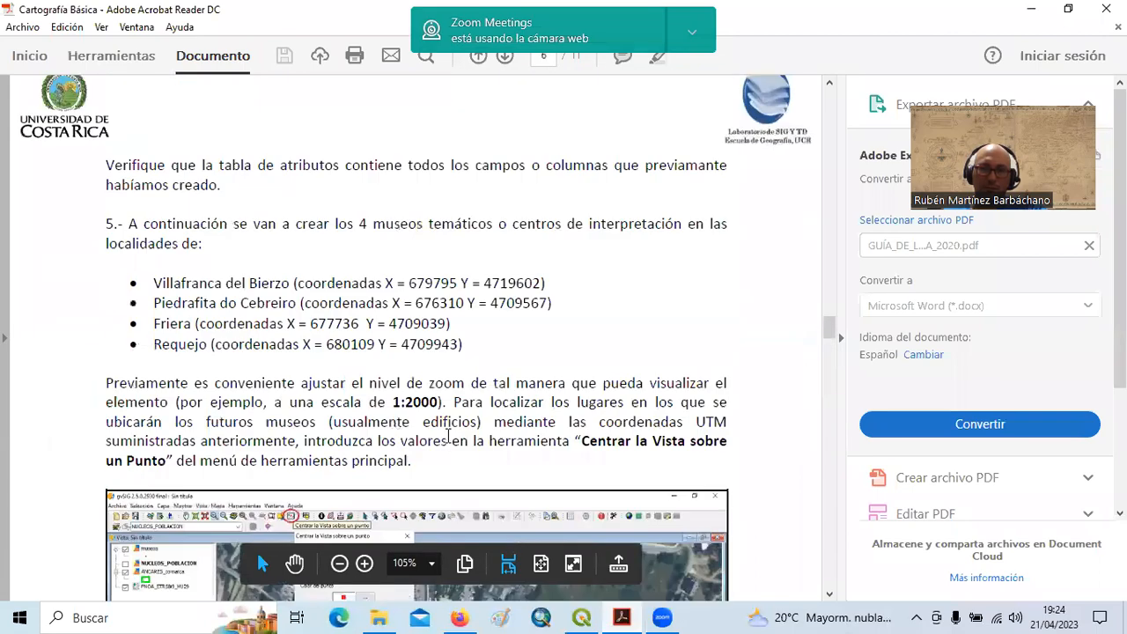
{"action": "scroll", "coordinate": [445, 440], "scroll_direction": "down", "scroll_amount": 3}
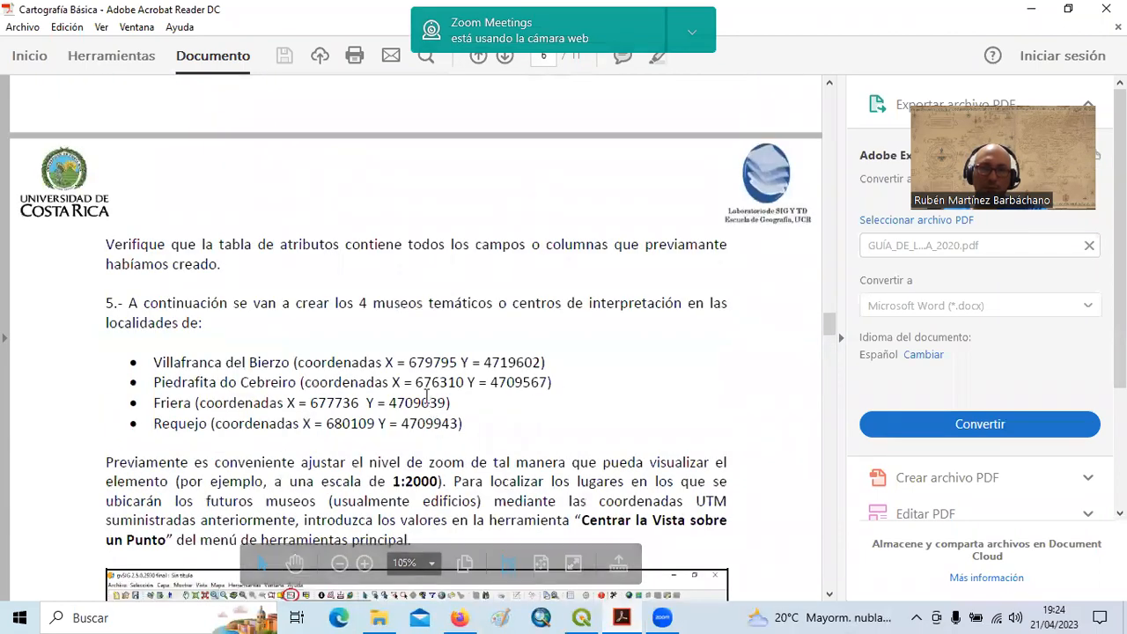
{"action": "left_click_drag", "start_coordinate": [415, 383], "coordinate": [520, 382]}
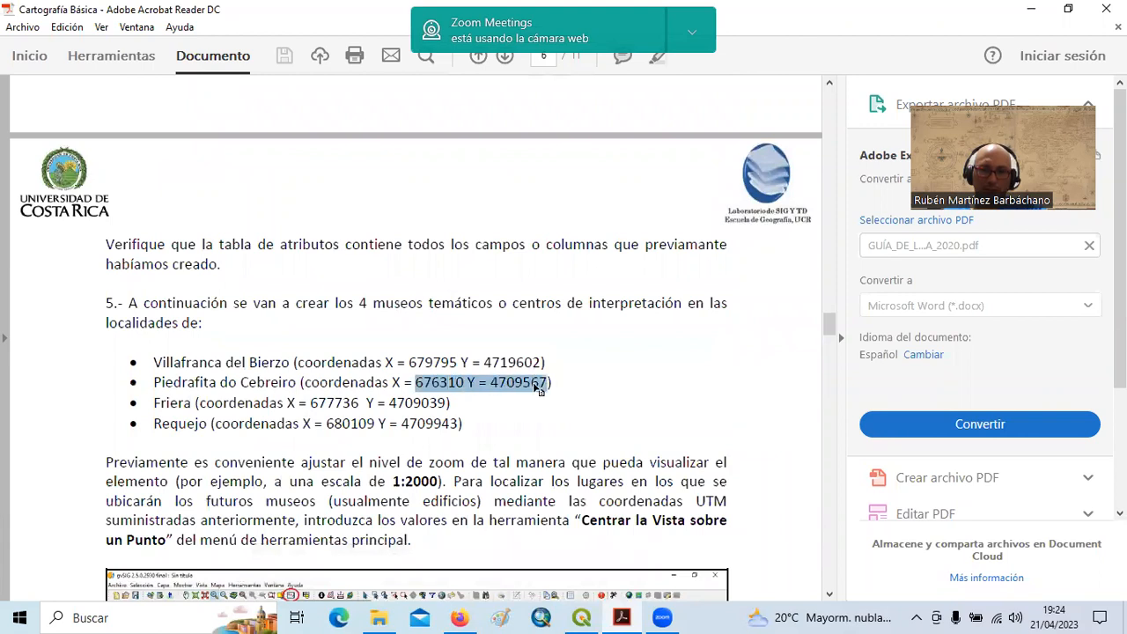
{"action": "right_click", "coordinate": [548, 385]}
{"action": "left_click", "coordinate": [571, 402]}
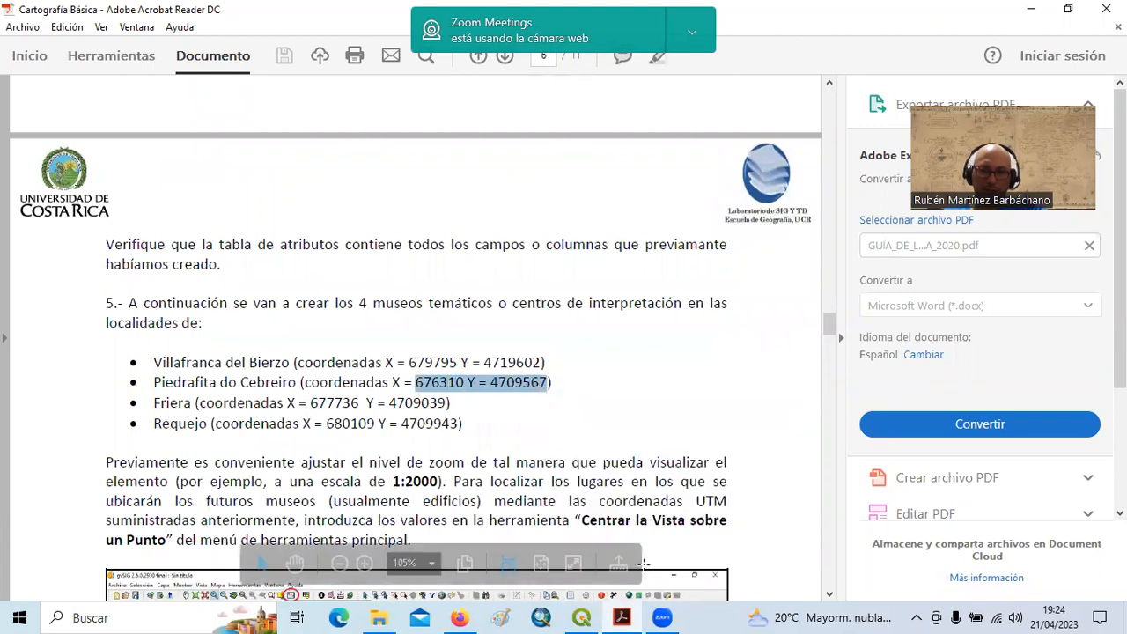
Switch to QGIS and center the map on Piedrafita do Cebreiro's coordinates, X 676310 and Y 4709567.
{"action": "left_click", "coordinate": [620, 617]}
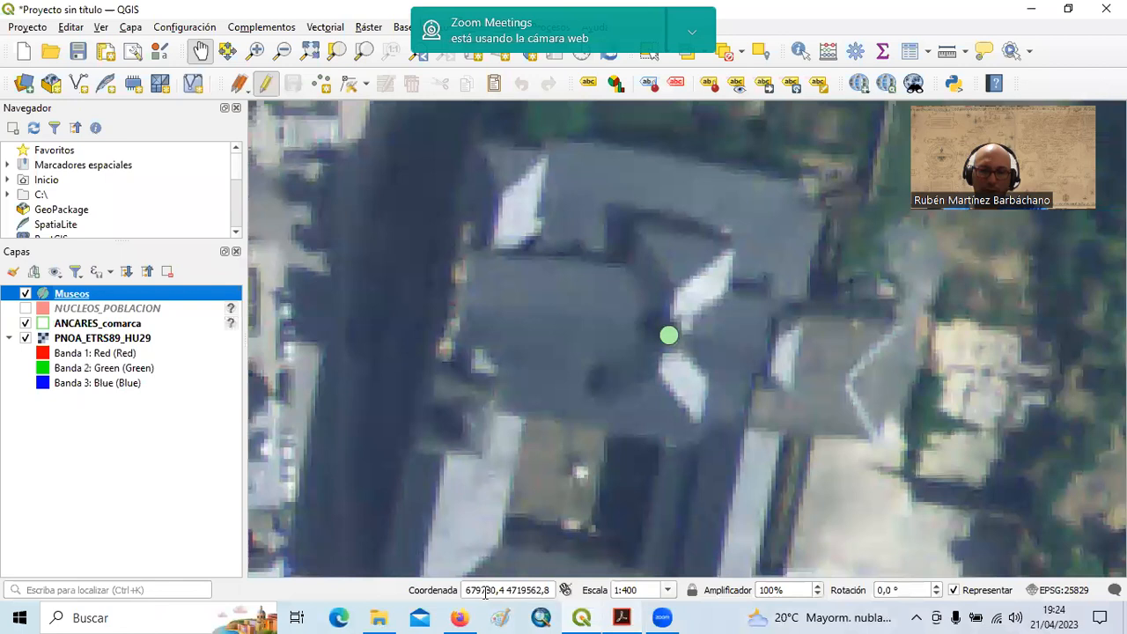
{"action": "left_click_drag", "start_coordinate": [468, 590], "coordinate": [560, 590]}
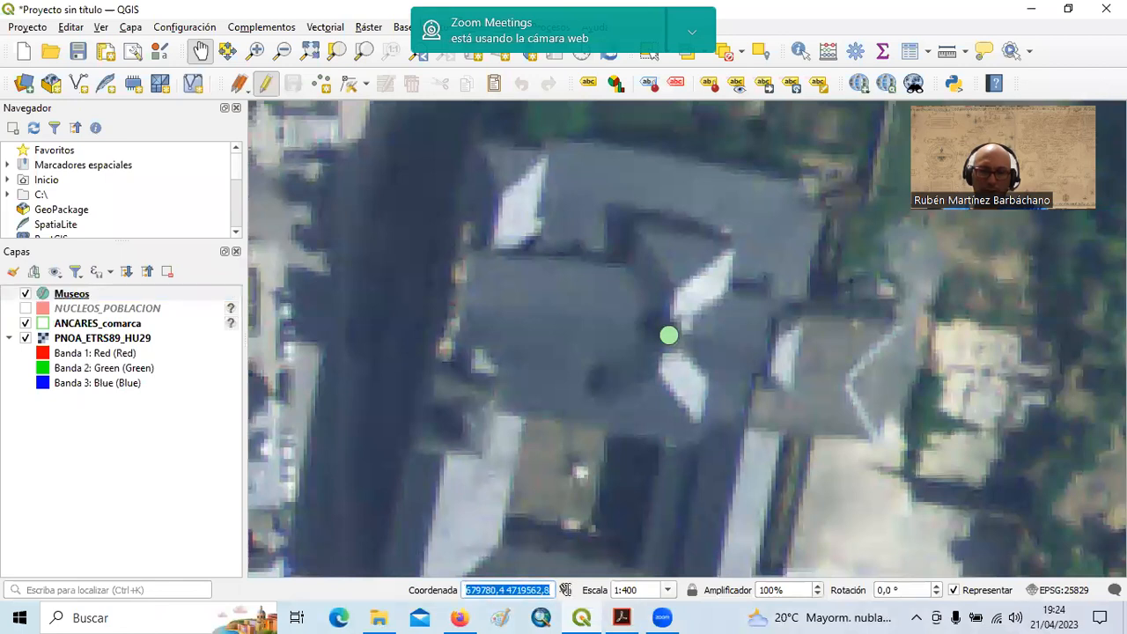
{"action": "key", "text": "ctrl+v"}
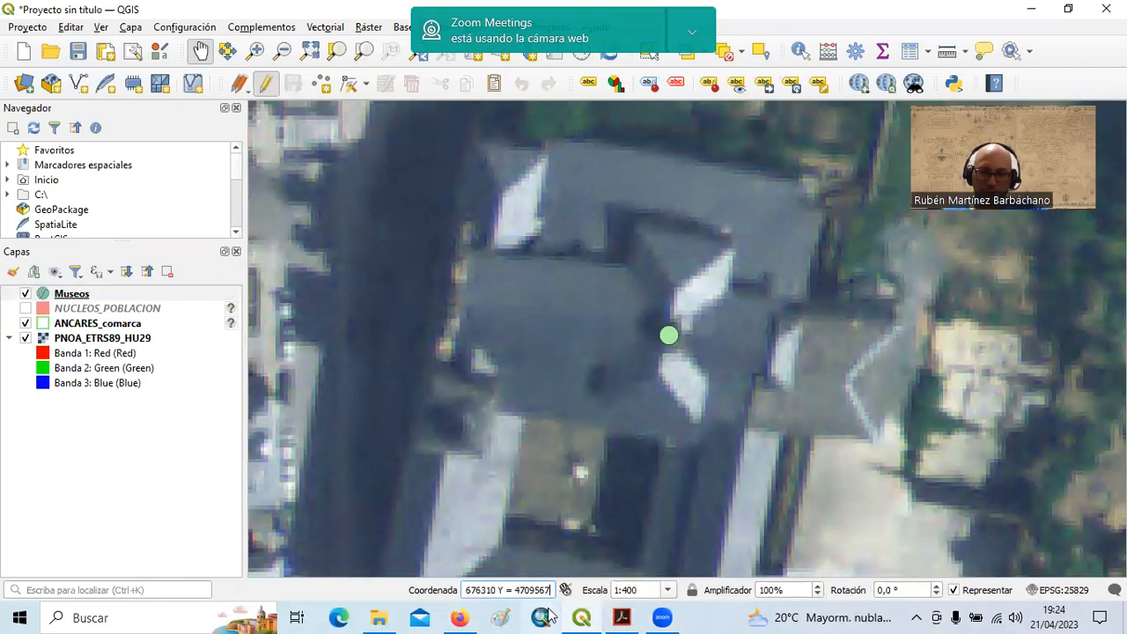
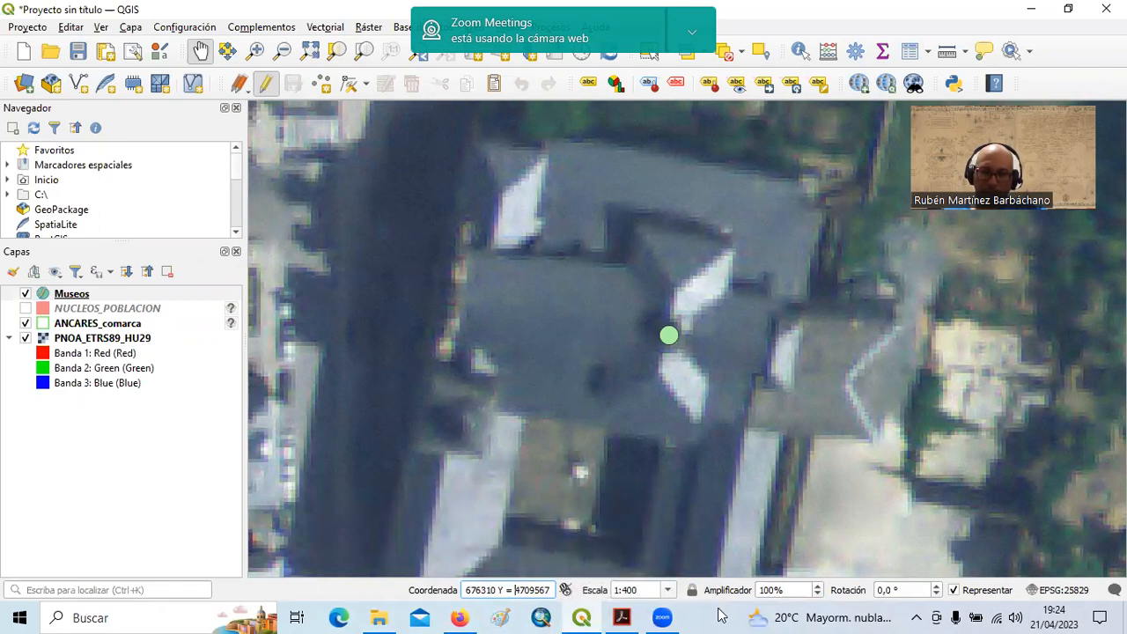
{"action": "key", "text": "BackSpace"}
{"action": "key", "text": "BackSpace"}
{"action": "key", "text": "BackSpace"}
{"action": "key", "text": "BackSpace"}
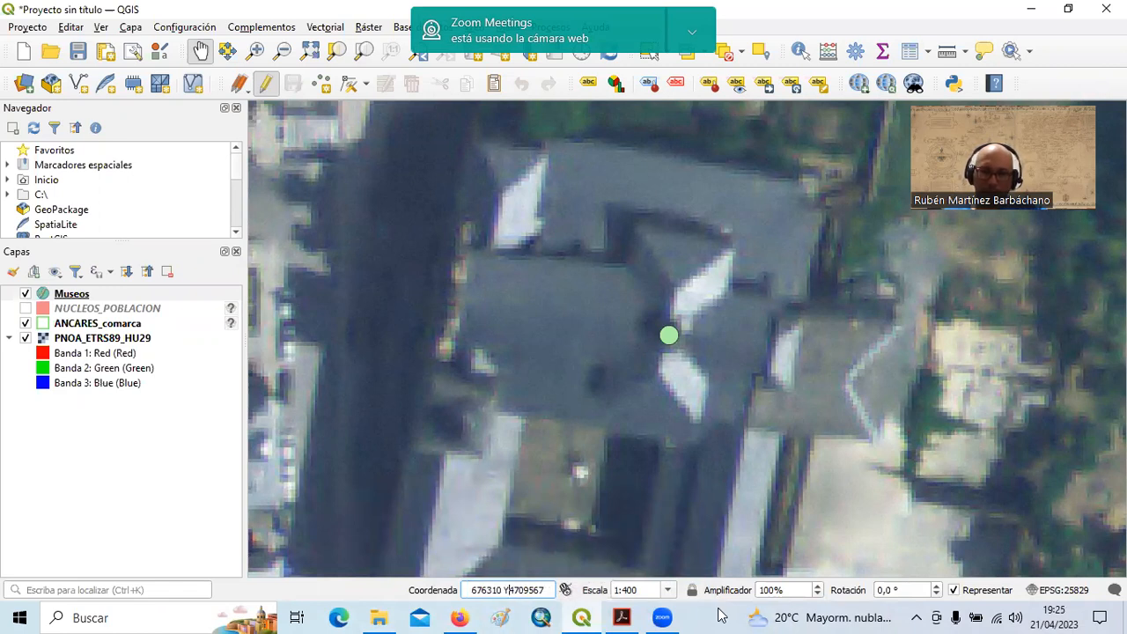
{"action": "key", "text": "Return"}
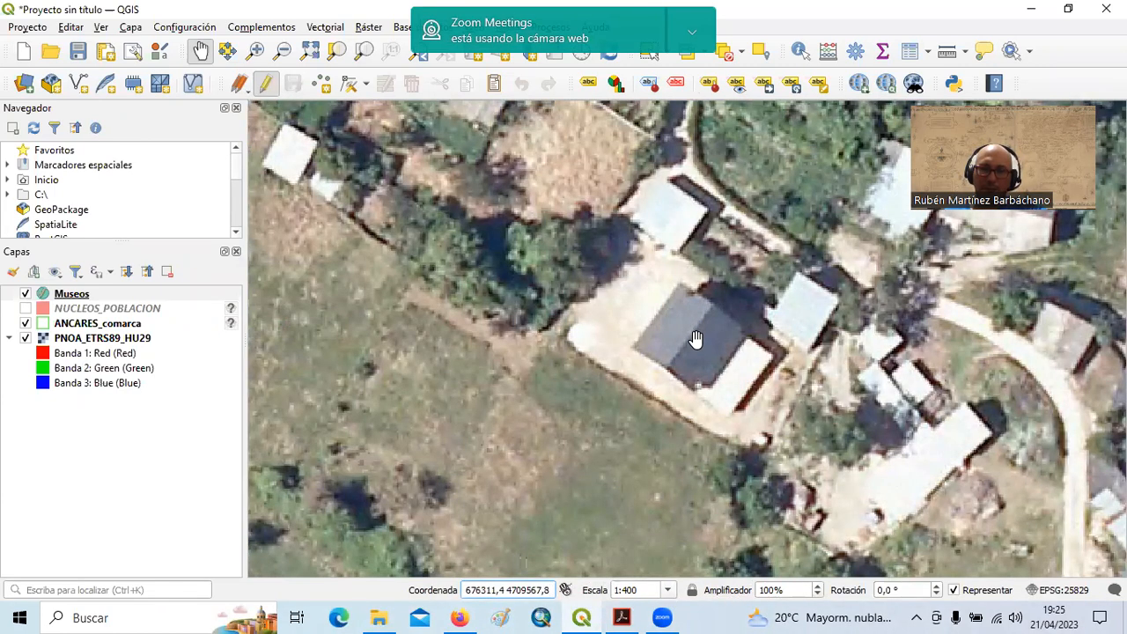
Add a Museos point on the dark-roofed building at about 676310, 4709567.
{"action": "scroll", "coordinate": [694, 330], "scroll_direction": "up", "scroll_amount": 1}
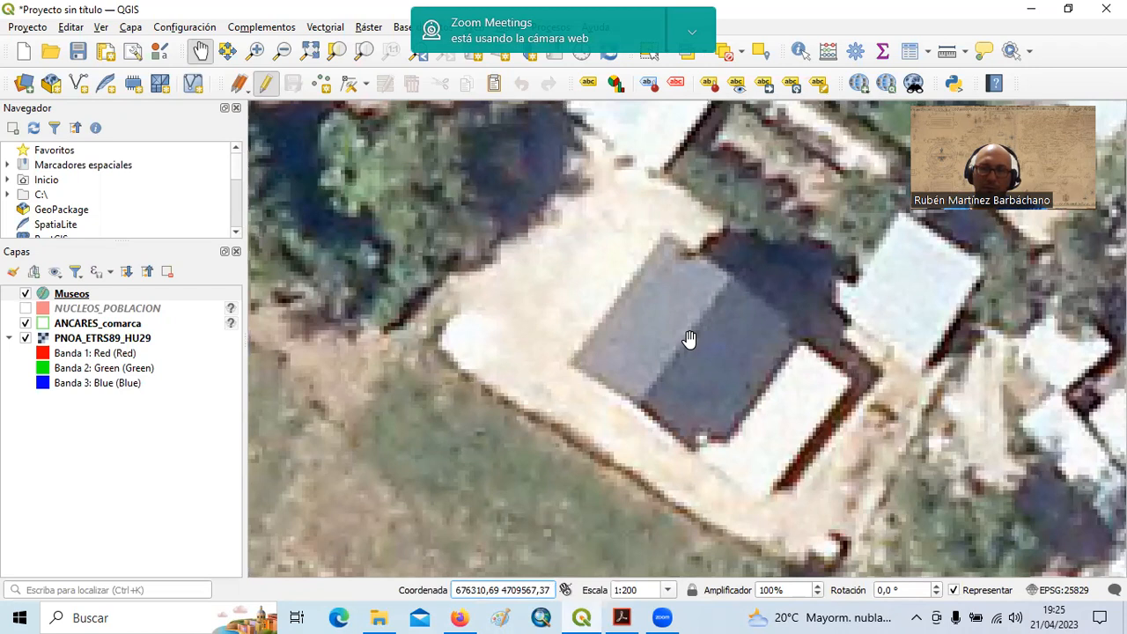
{"action": "left_click", "coordinate": [321, 85]}
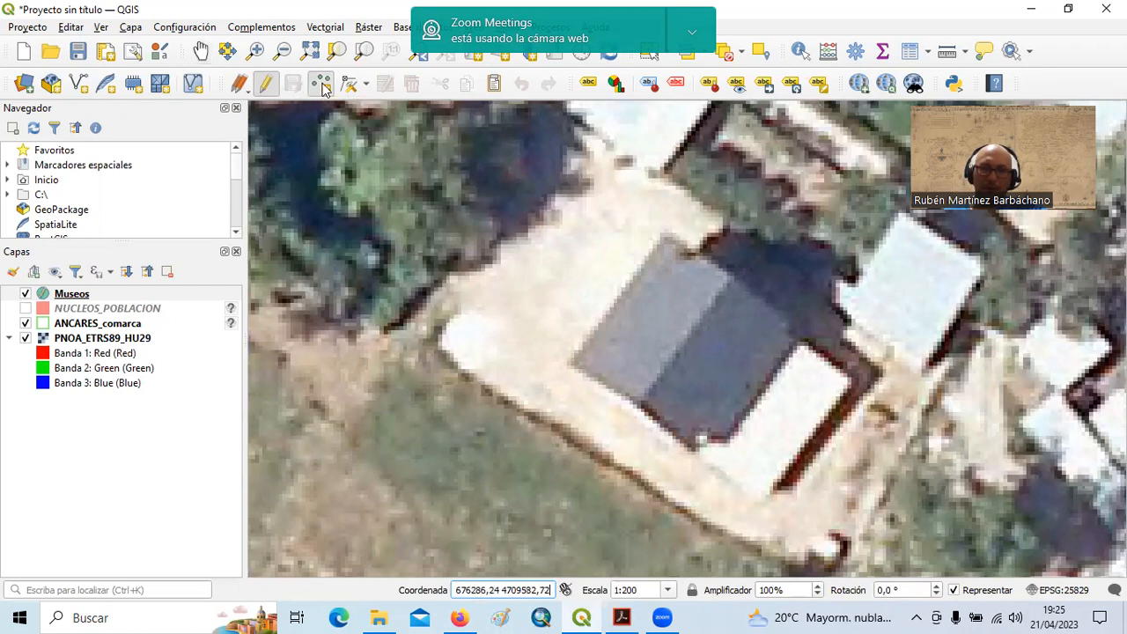
{"action": "left_click", "coordinate": [684, 343]}
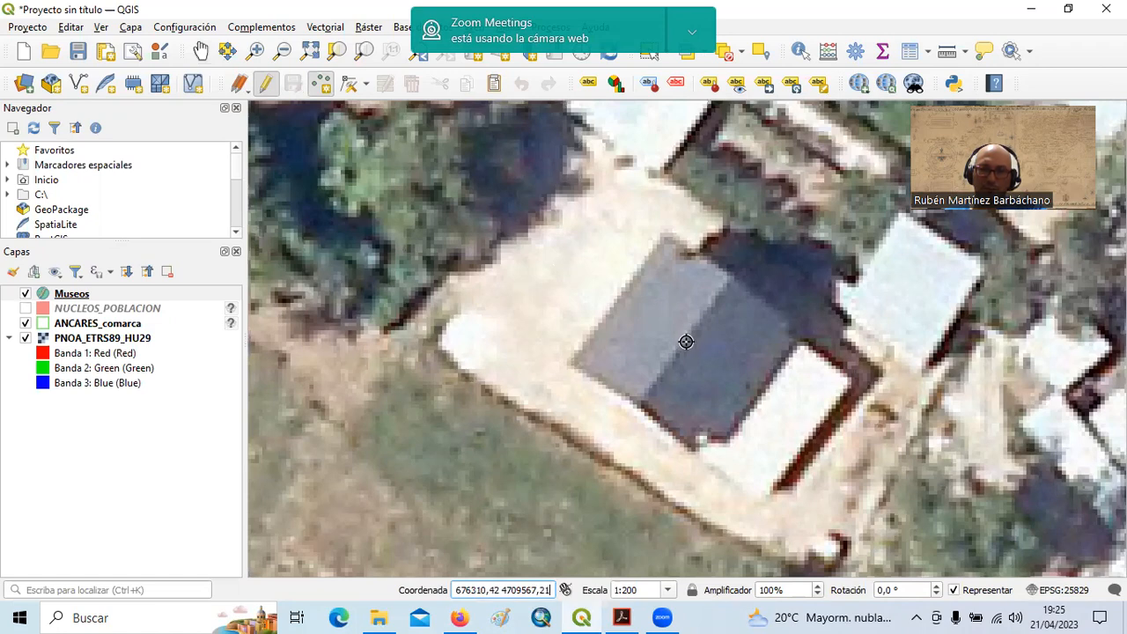
Find the museum attribute table, Cuadro 2, in the PDF guide and copy the name "Piedrafita do Cebreiro".
{"action": "left_click", "coordinate": [621, 618]}
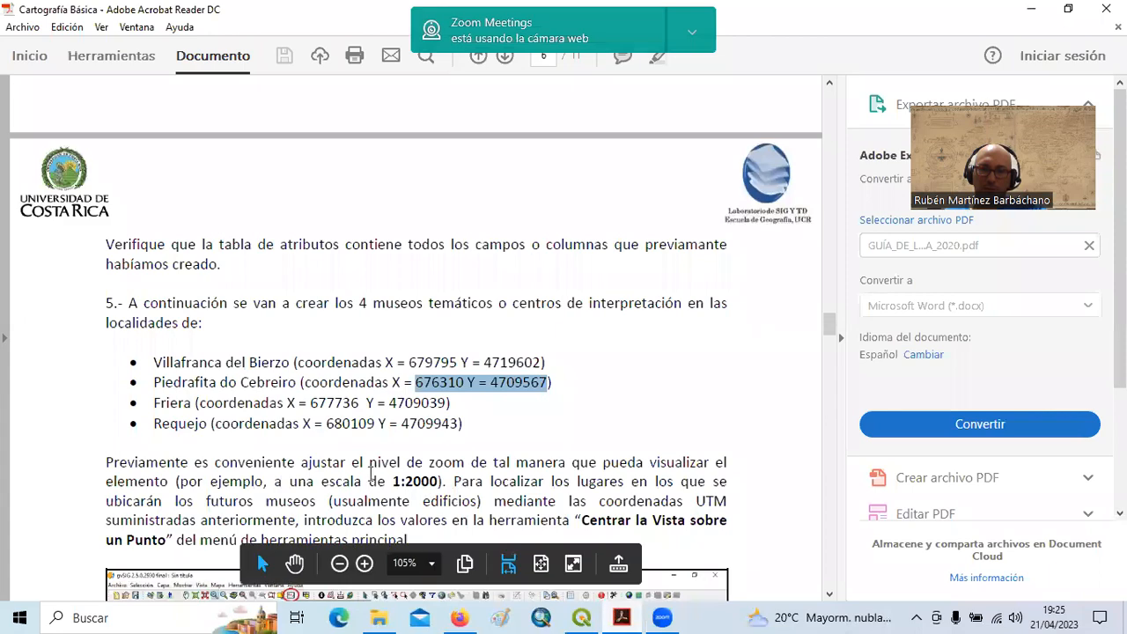
{"action": "scroll", "coordinate": [312, 474], "scroll_direction": "up", "scroll_amount": 10}
{"action": "scroll", "coordinate": [312, 474], "scroll_direction": "up", "scroll_amount": 10}
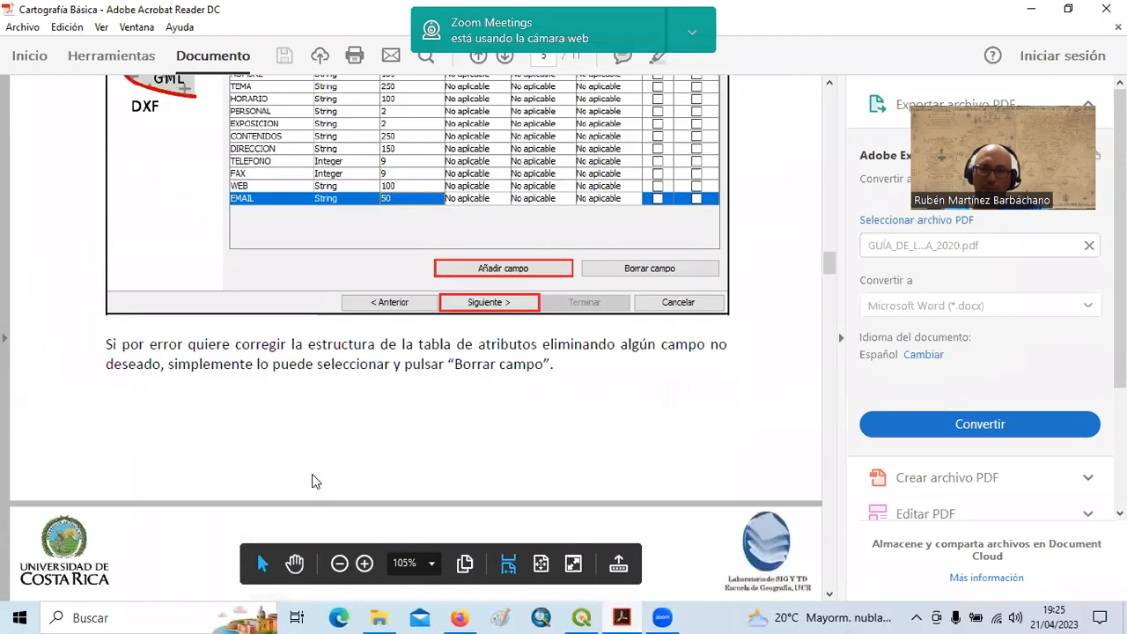
{"action": "scroll", "coordinate": [311, 474], "scroll_direction": "up", "scroll_amount": 3}
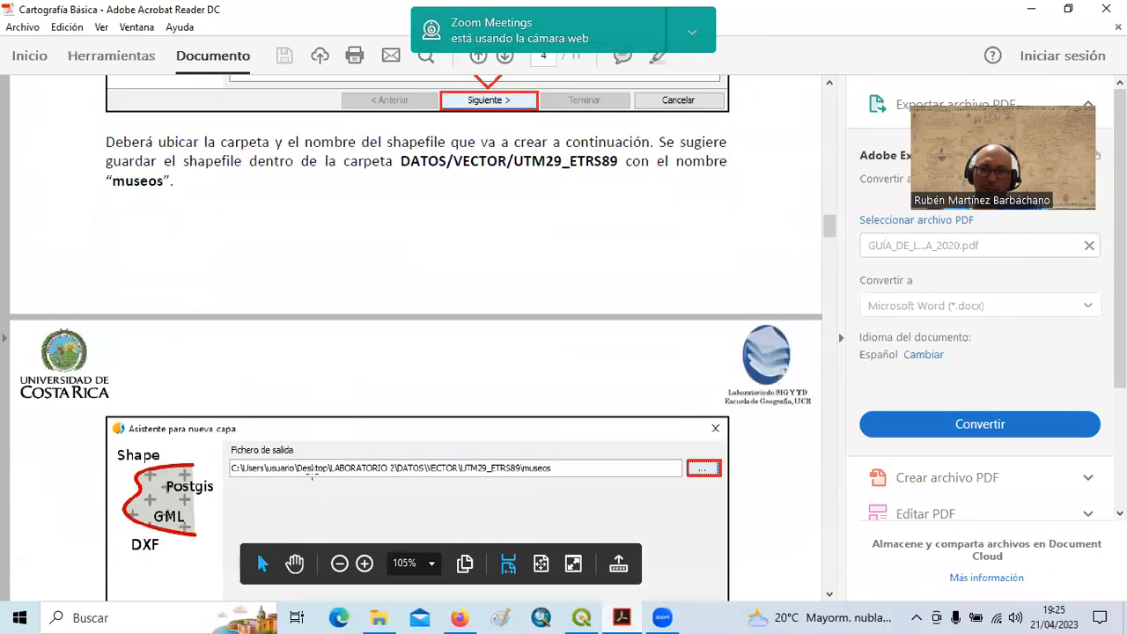
{"action": "scroll", "coordinate": [309, 470], "scroll_direction": "down", "scroll_amount": 12}
{"action": "scroll", "coordinate": [312, 476], "scroll_direction": "down", "scroll_amount": 20}
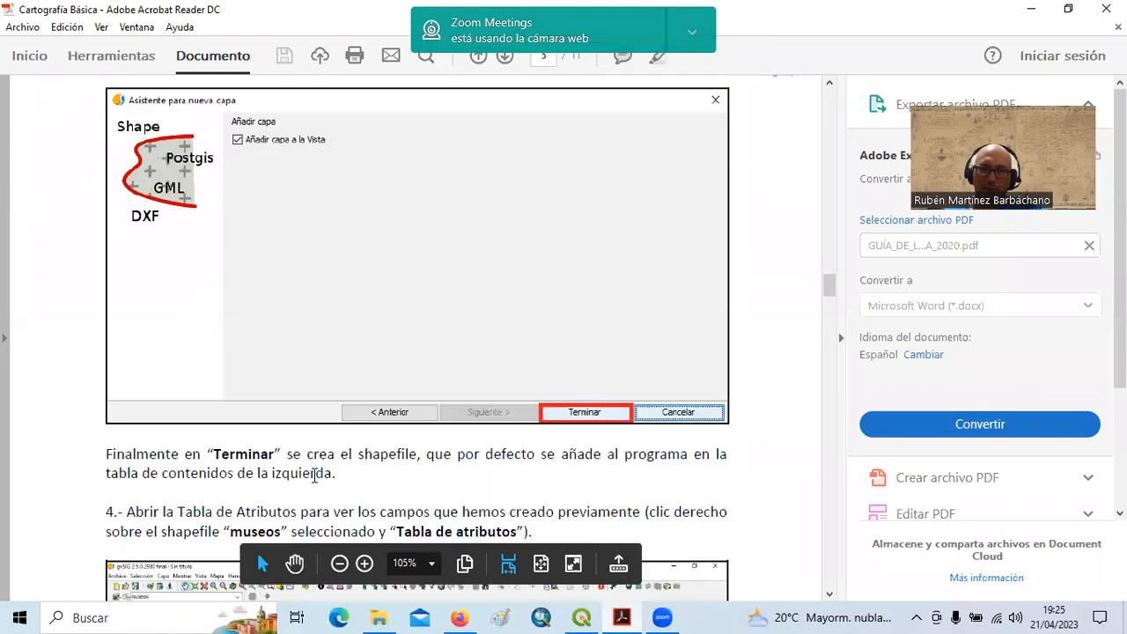
{"action": "scroll", "coordinate": [313, 479], "scroll_direction": "down", "scroll_amount": 20}
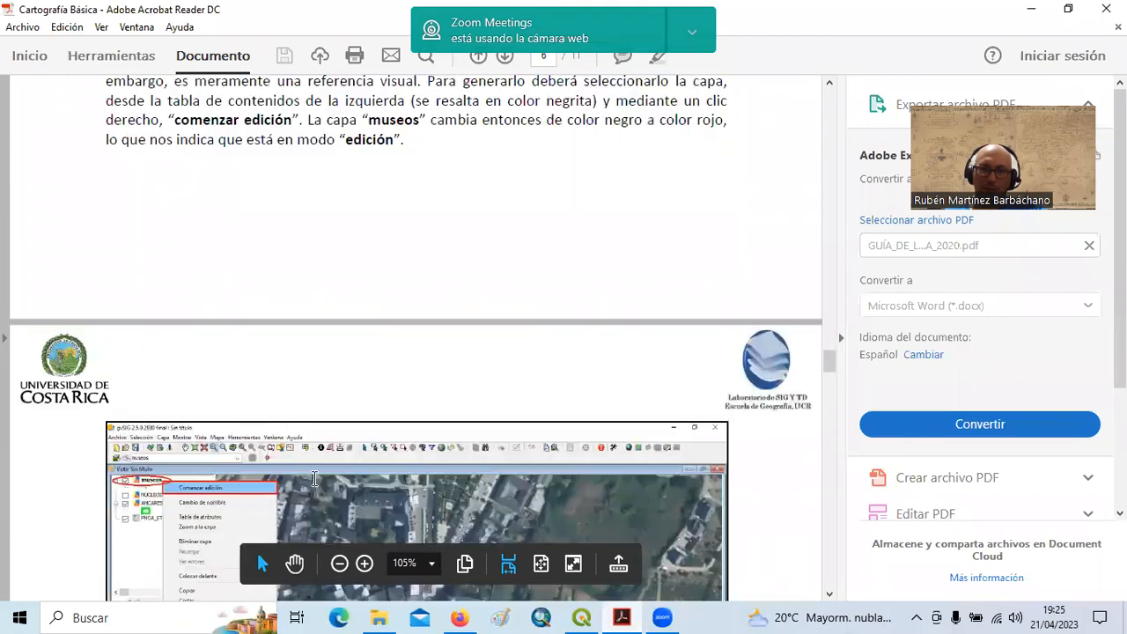
{"action": "scroll", "coordinate": [314, 480], "scroll_direction": "down", "scroll_amount": 5}
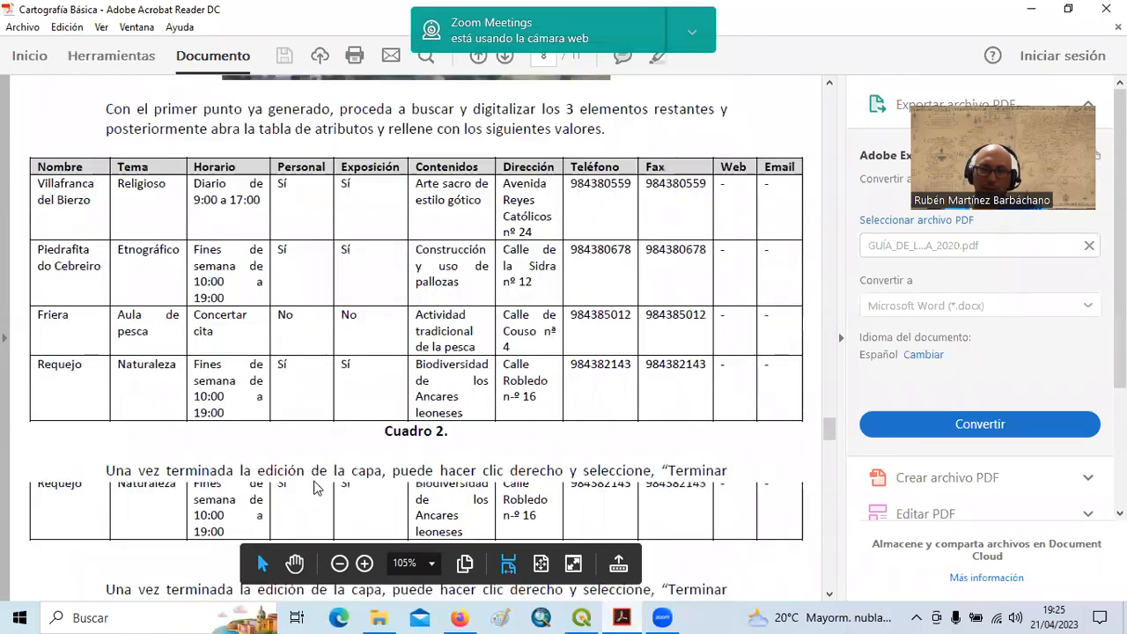
{"action": "scroll", "coordinate": [316, 488], "scroll_direction": "up", "scroll_amount": 1}
{"action": "left_click_drag", "start_coordinate": [37, 296], "coordinate": [104, 310]}
{"action": "key", "text": "ctrl+c"}
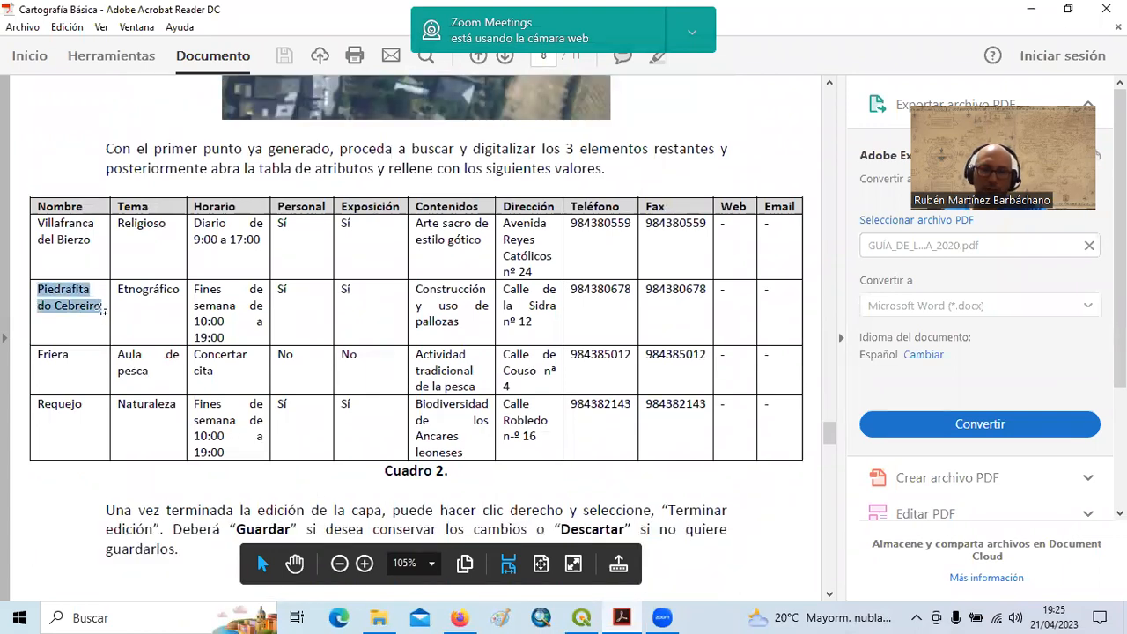
In the new point's attribute form in QGIS, set id to 2 and nombre to "Piedrafita do Cebreiro".
{"action": "left_click", "coordinate": [622, 617]}
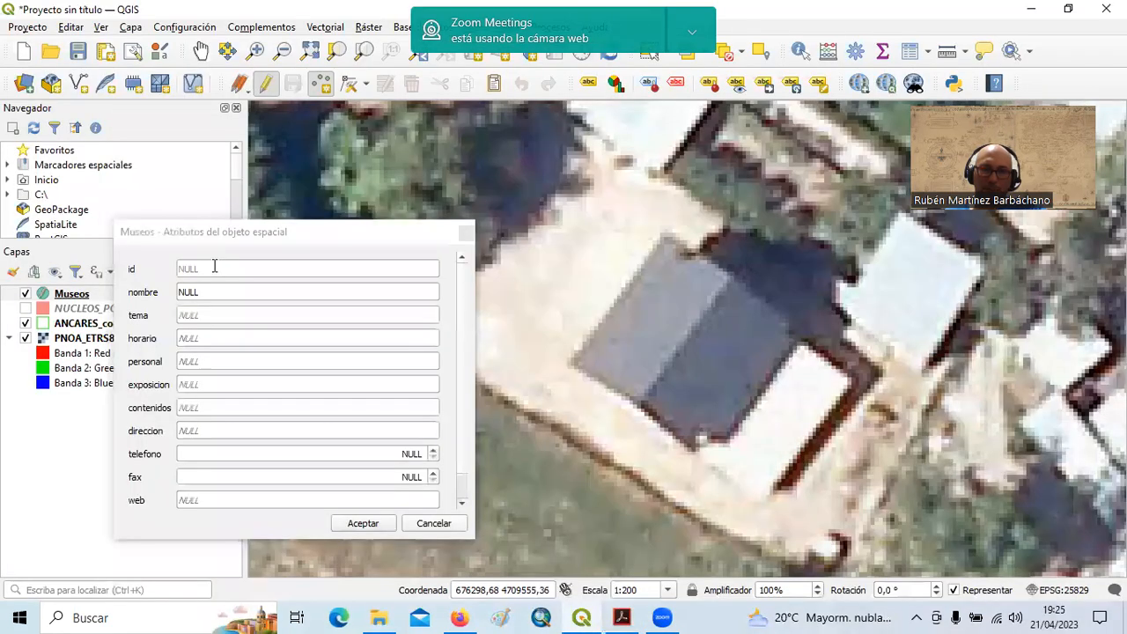
{"action": "left_click", "coordinate": [214, 268]}
{"action": "type", "text": "2"}
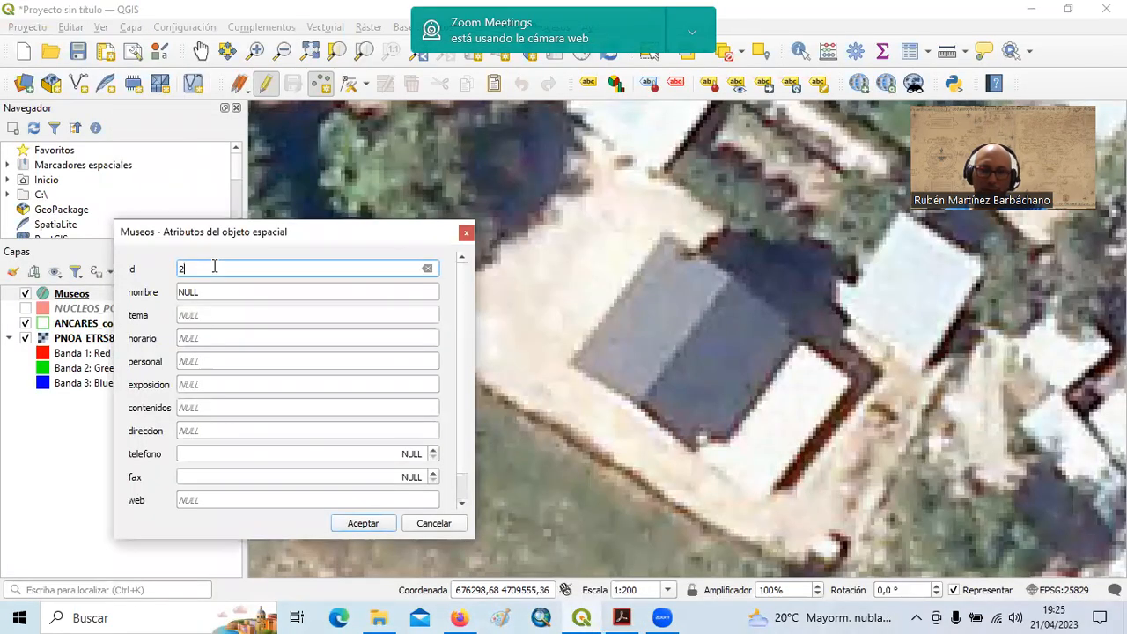
{"action": "left_click", "coordinate": [210, 291]}
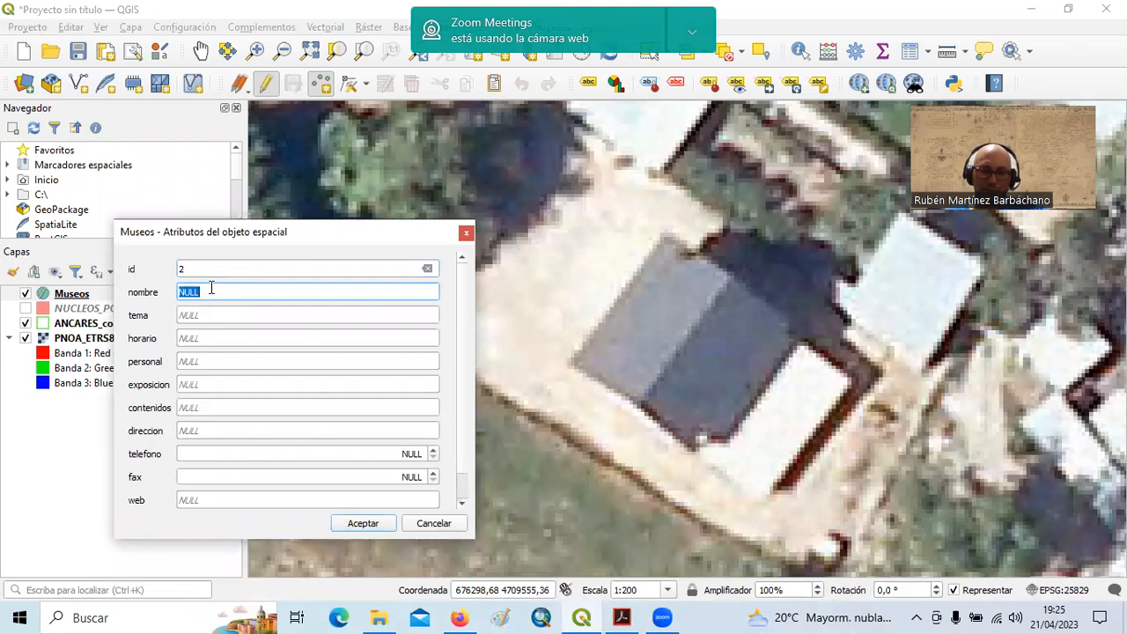
{"action": "key", "text": "ctrl+v"}
Copy Piedrafita do Cebreiro's theme from the PDF guide and set the new point's tema to "Etnográfico".
{"action": "left_click", "coordinate": [210, 315]}
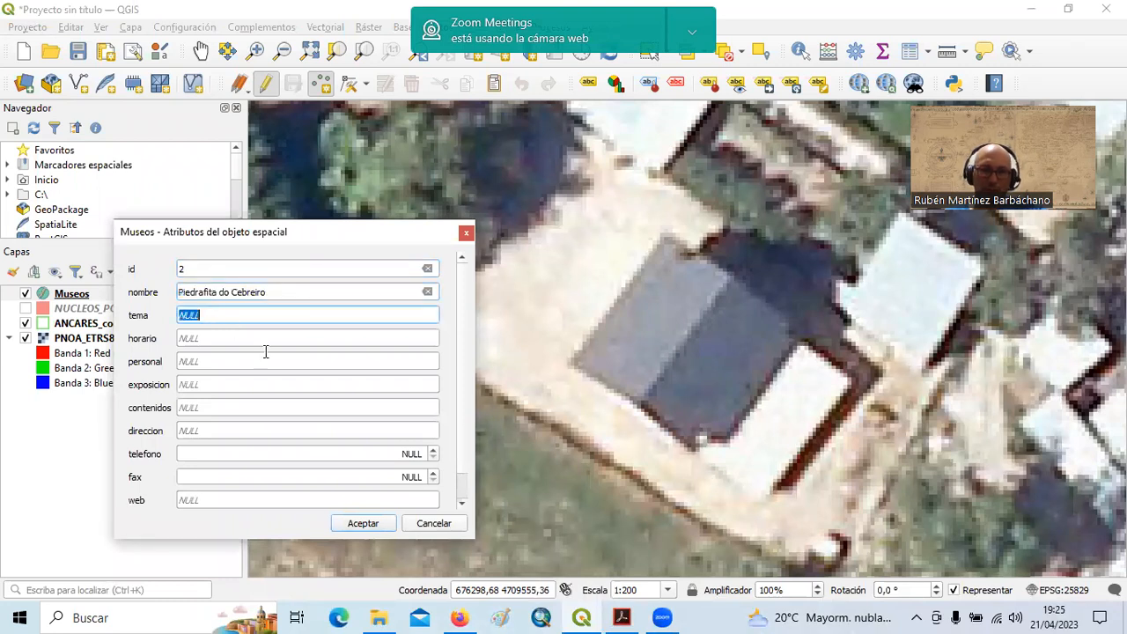
{"action": "left_click", "coordinate": [597, 617]}
{"action": "left_click", "coordinate": [622, 618]}
{"action": "left_click_drag", "start_coordinate": [118, 289], "coordinate": [179, 289]}
{"action": "key", "text": "ctrl+c"}
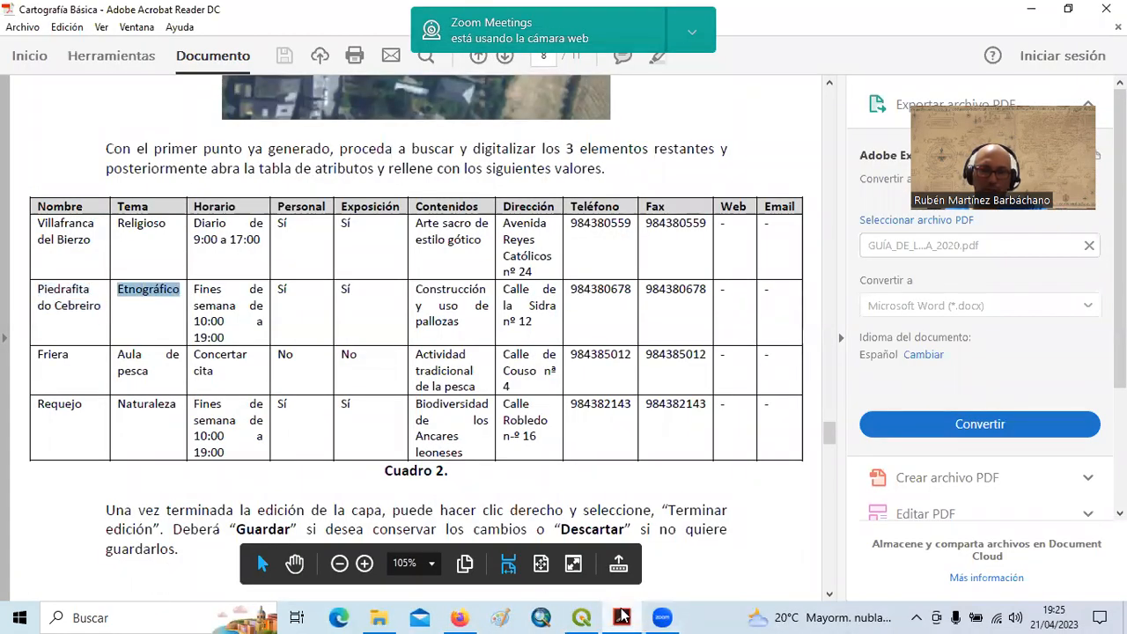
{"action": "key", "text": "alt+Tab"}
{"action": "left_click", "coordinate": [218, 317]}
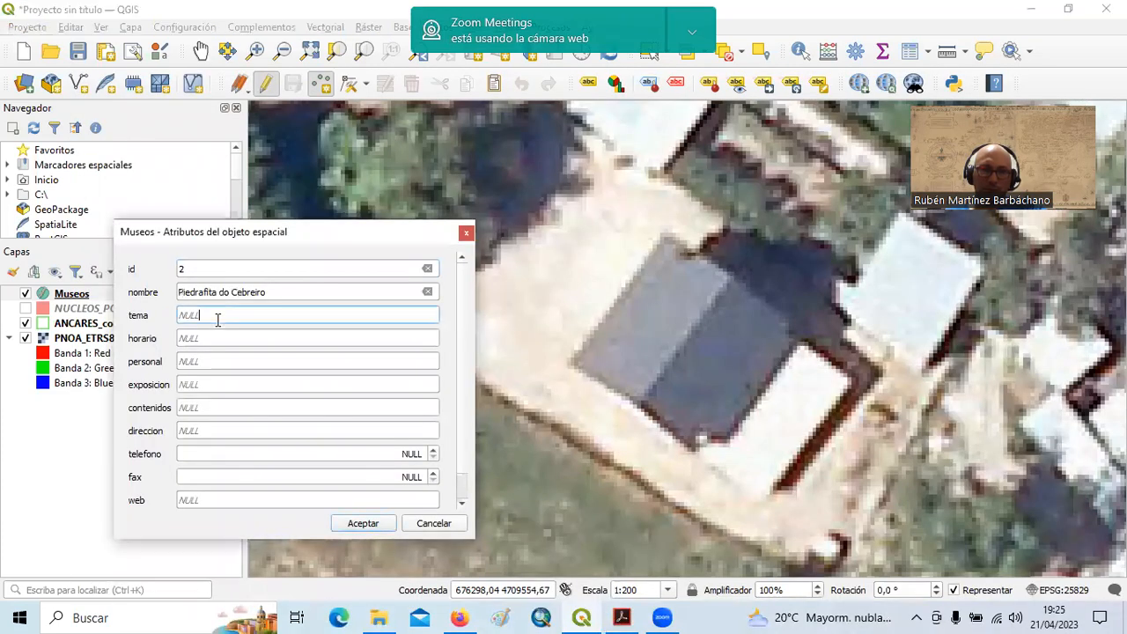
{"action": "key", "text": "ctrl+v"}
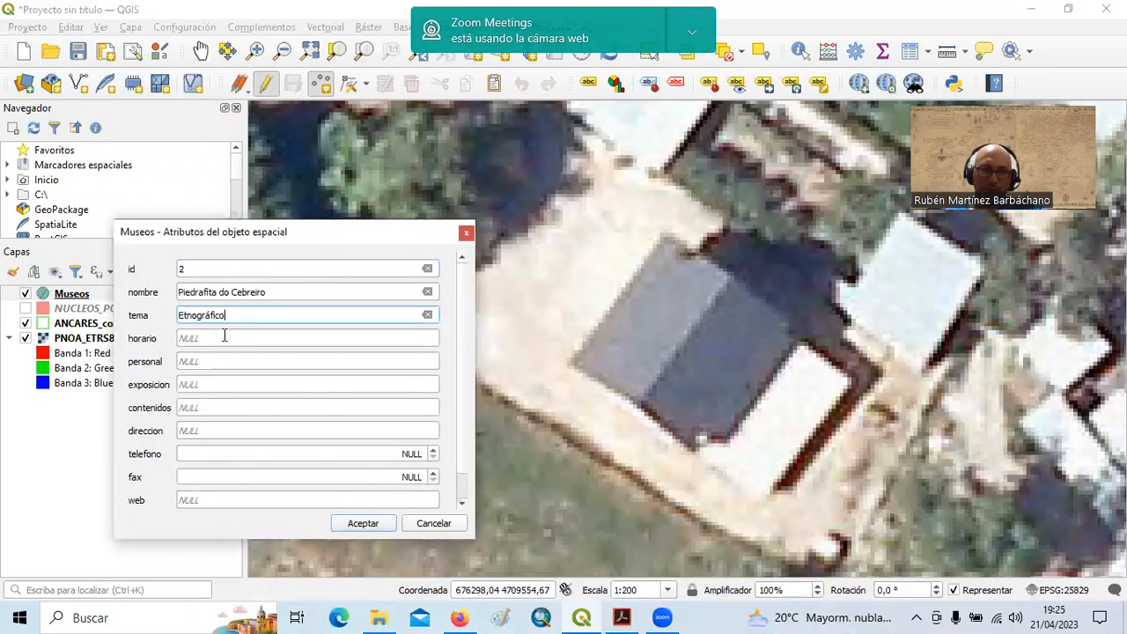
Copy the museum's opening hours from the PDF guide and set horario to "Fines de semana de 10:00 a 19:00".
{"action": "left_click", "coordinate": [624, 616]}
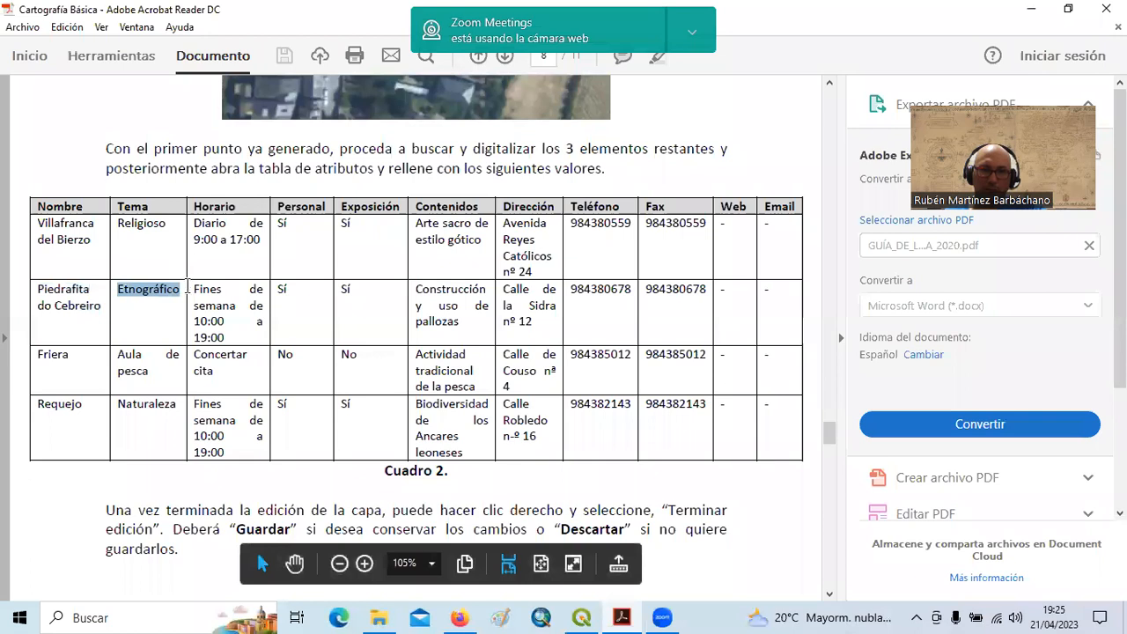
{"action": "left_click_drag", "start_coordinate": [194, 289], "coordinate": [235, 338]}
{"action": "key", "text": "ctrl+c"}
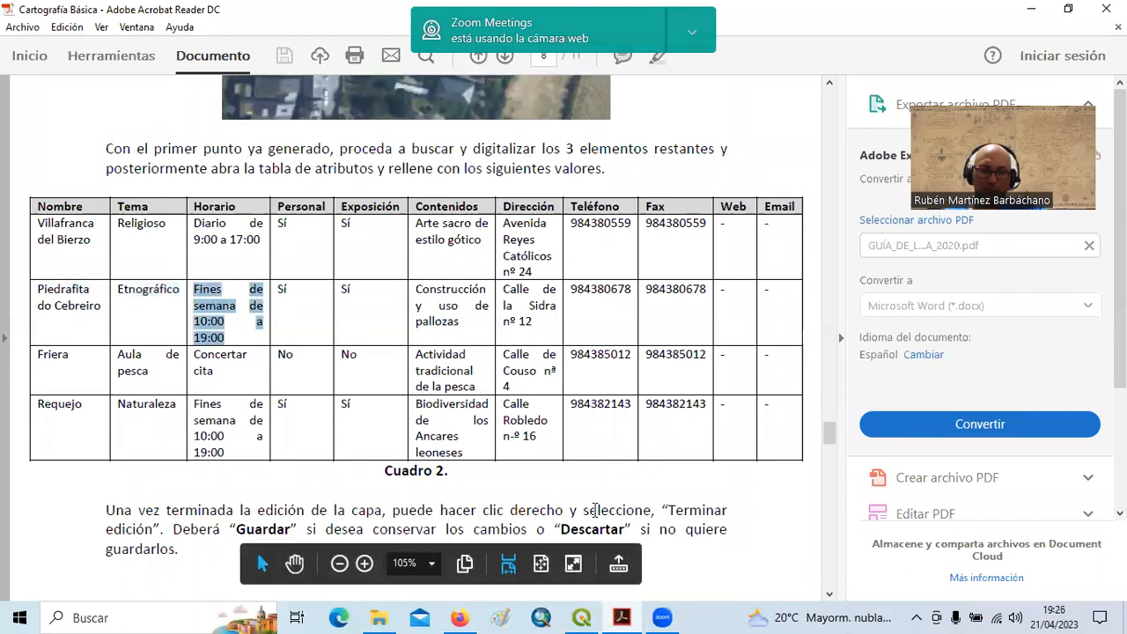
{"action": "left_click", "coordinate": [625, 616]}
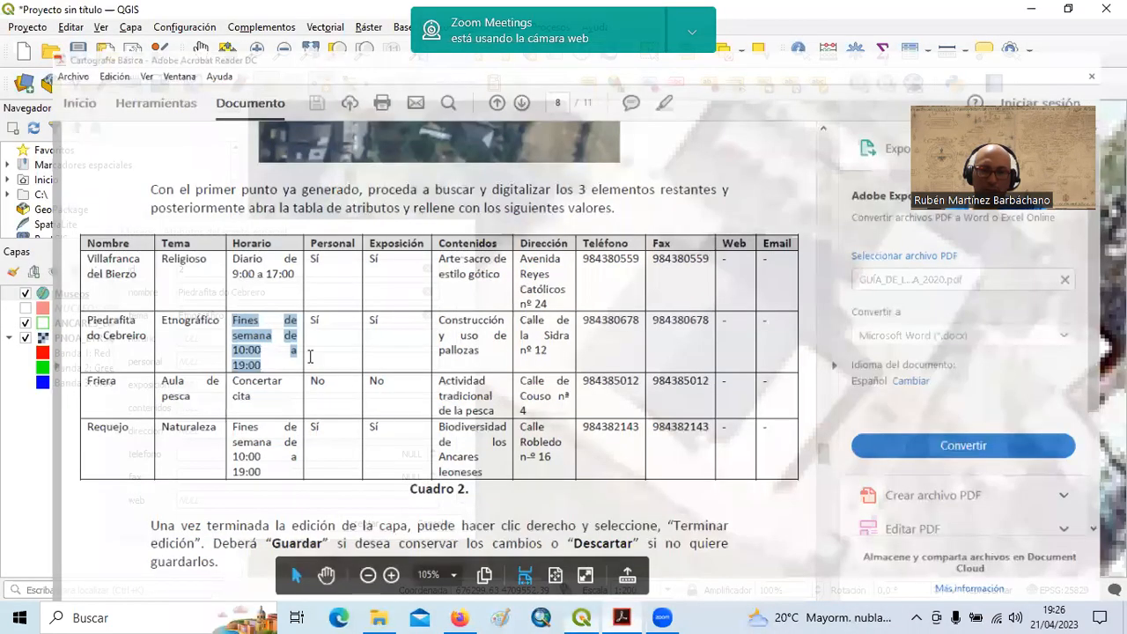
{"action": "left_click", "coordinate": [254, 342]}
{"action": "key", "text": "ctrl+v"}
Copy "Sí" from Piedrafita do Cebreiro's row in the PDF guide into both the personal and exposicion attributes.
{"action": "left_click", "coordinate": [634, 611]}
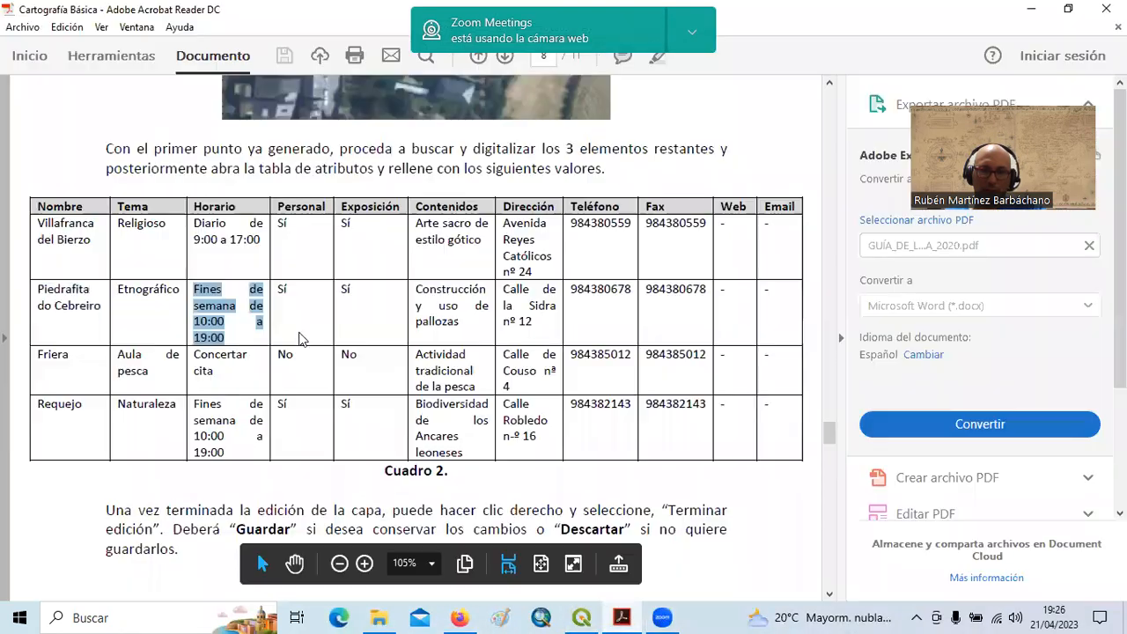
{"action": "left_click_drag", "start_coordinate": [277, 289], "coordinate": [296, 291]}
{"action": "key", "text": "ctrl+c"}
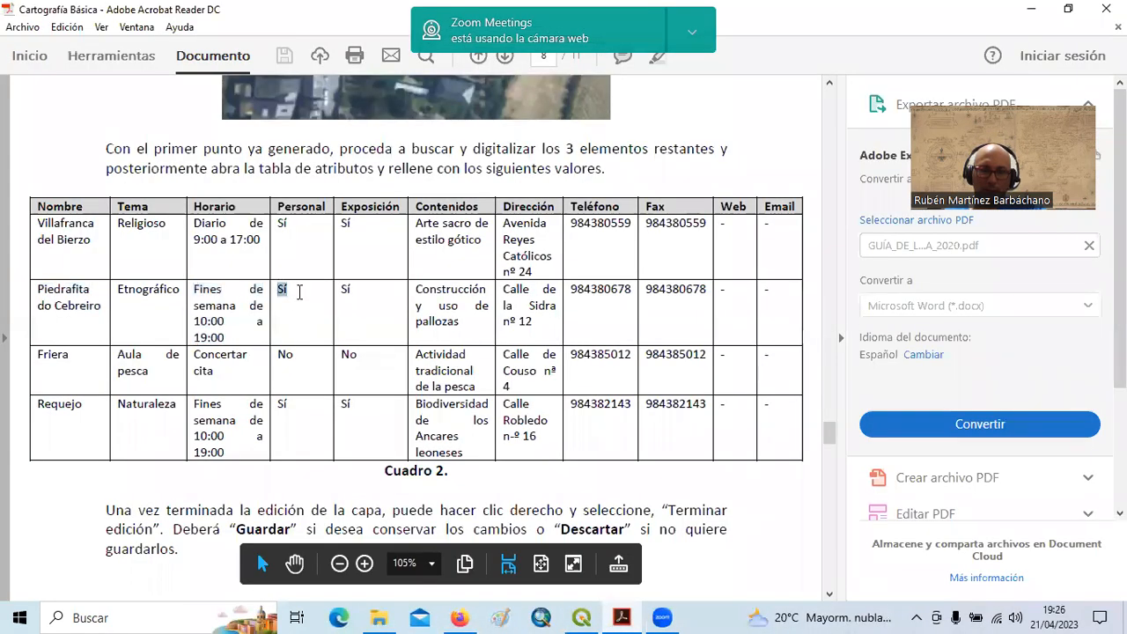
{"action": "left_click", "coordinate": [624, 616]}
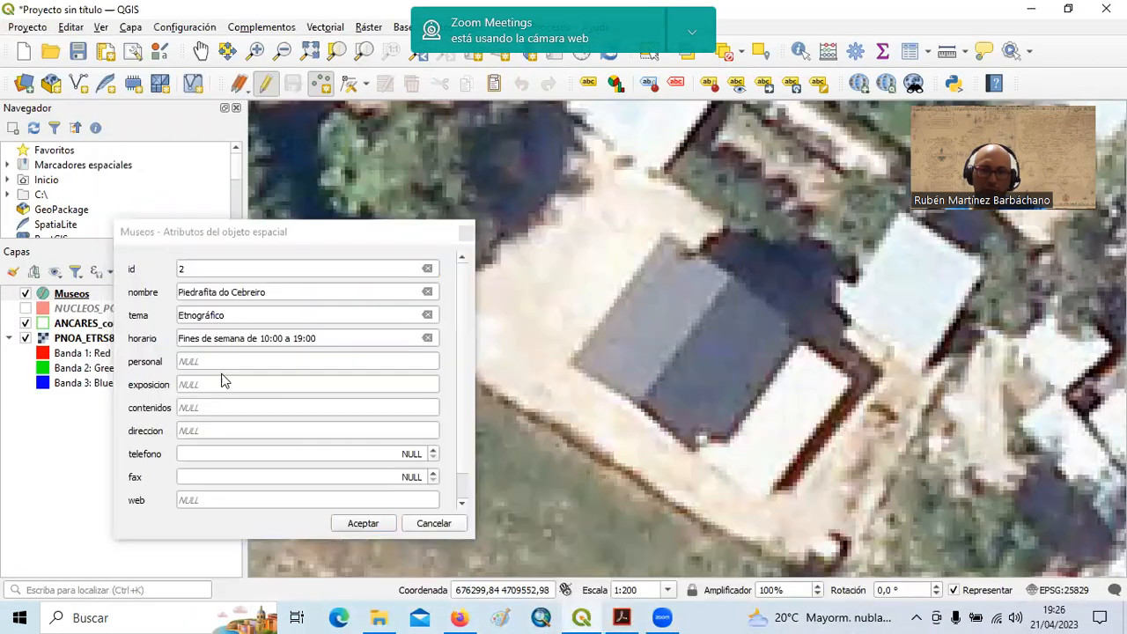
{"action": "left_click", "coordinate": [213, 360]}
{"action": "key", "text": "ctrl+v"}
{"action": "left_click", "coordinate": [211, 388]}
{"action": "key", "text": "ctrl+v"}
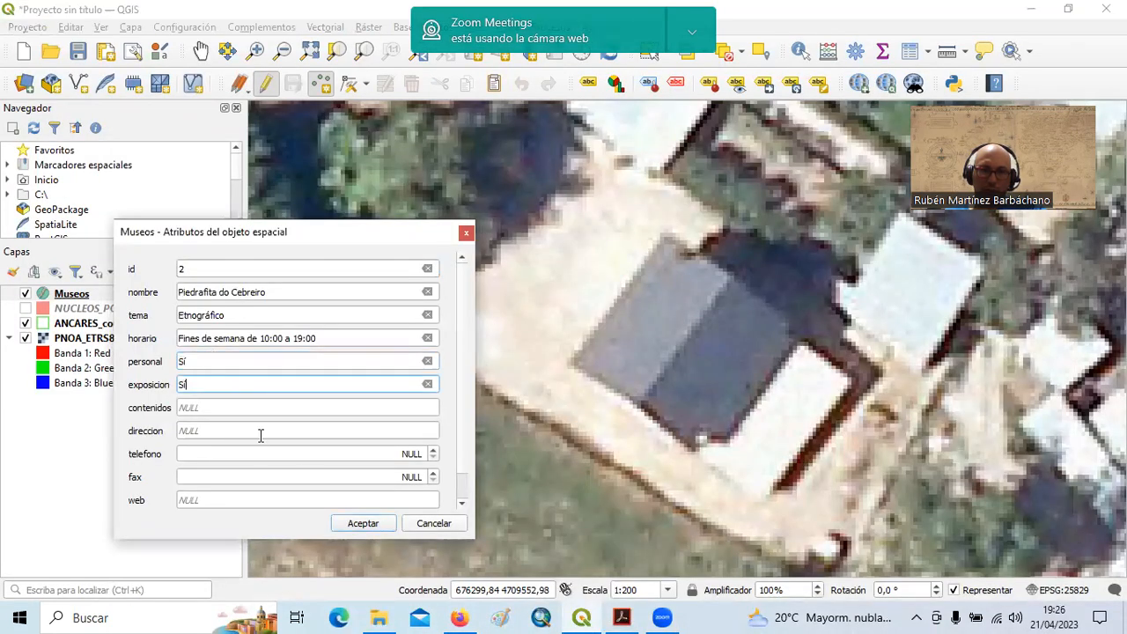
Copy the museum's contents from the PDF guide and set contenidos to "Construcción y uso de pallozas".
{"action": "left_click", "coordinate": [622, 616]}
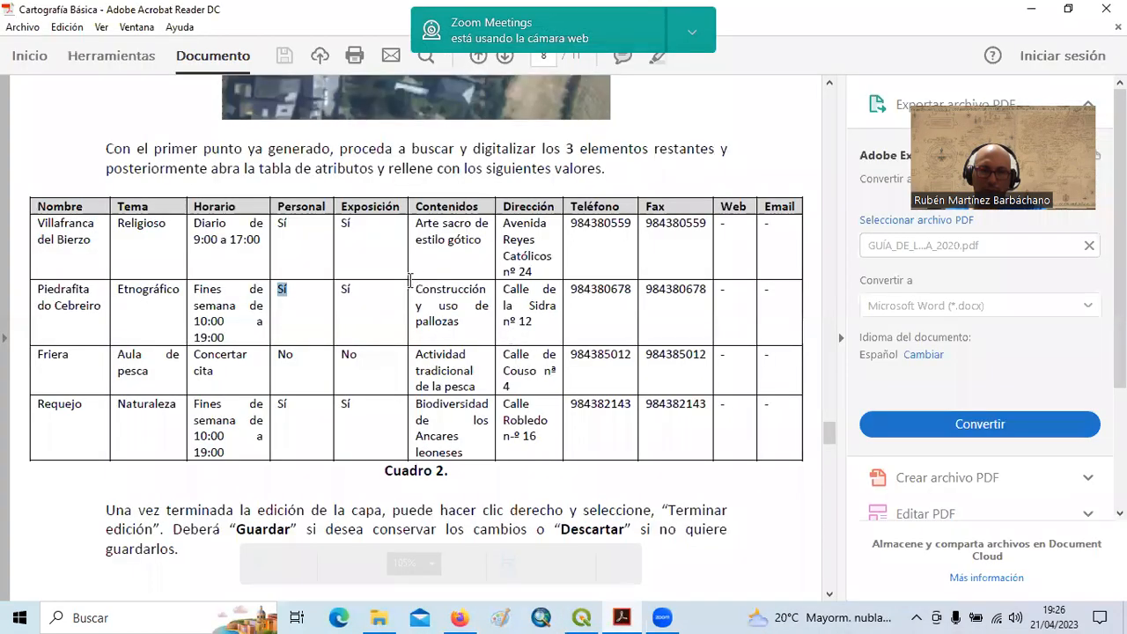
{"action": "left_click_drag", "start_coordinate": [413, 289], "coordinate": [461, 321]}
{"action": "key", "text": "ctrl+c"}
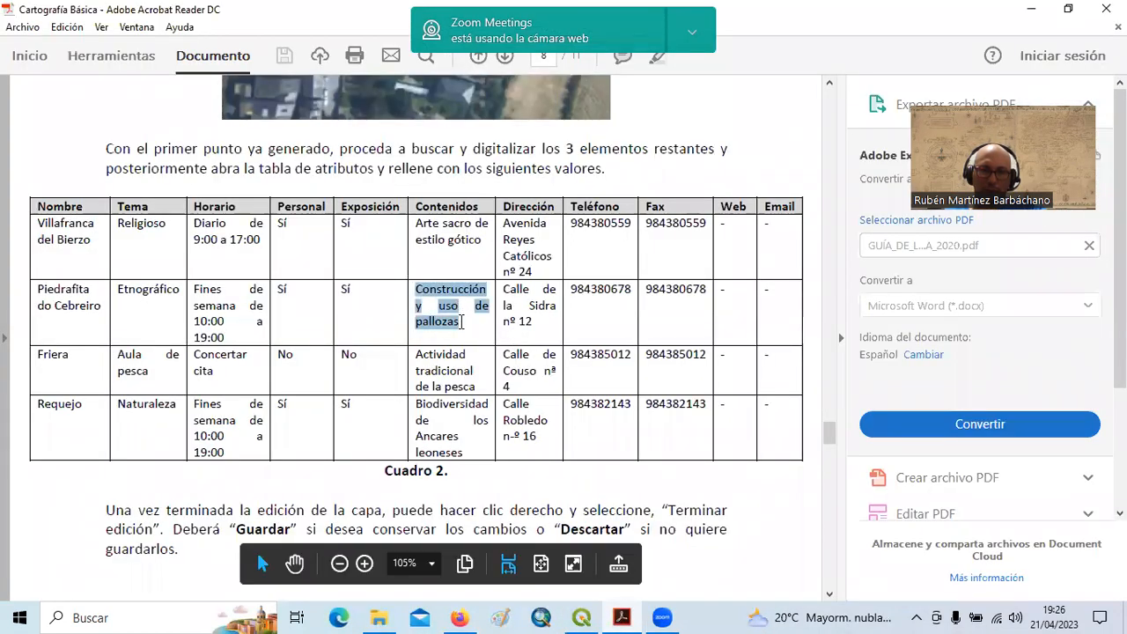
{"action": "left_click", "coordinate": [623, 616]}
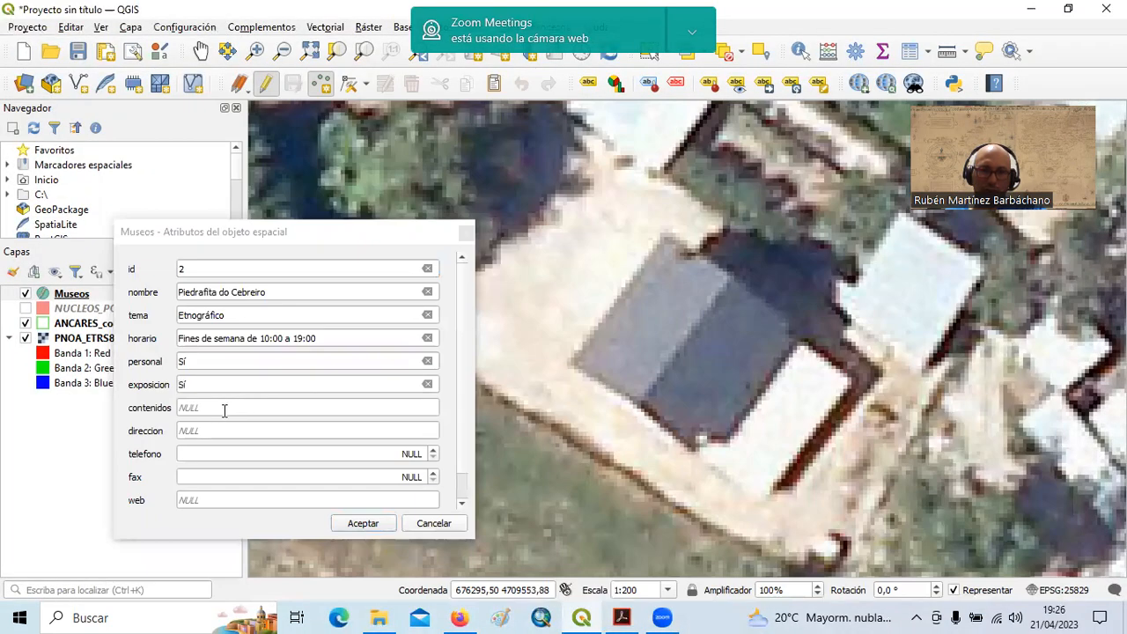
{"action": "left_click", "coordinate": [225, 410]}
{"action": "key", "text": "ctrl+v"}
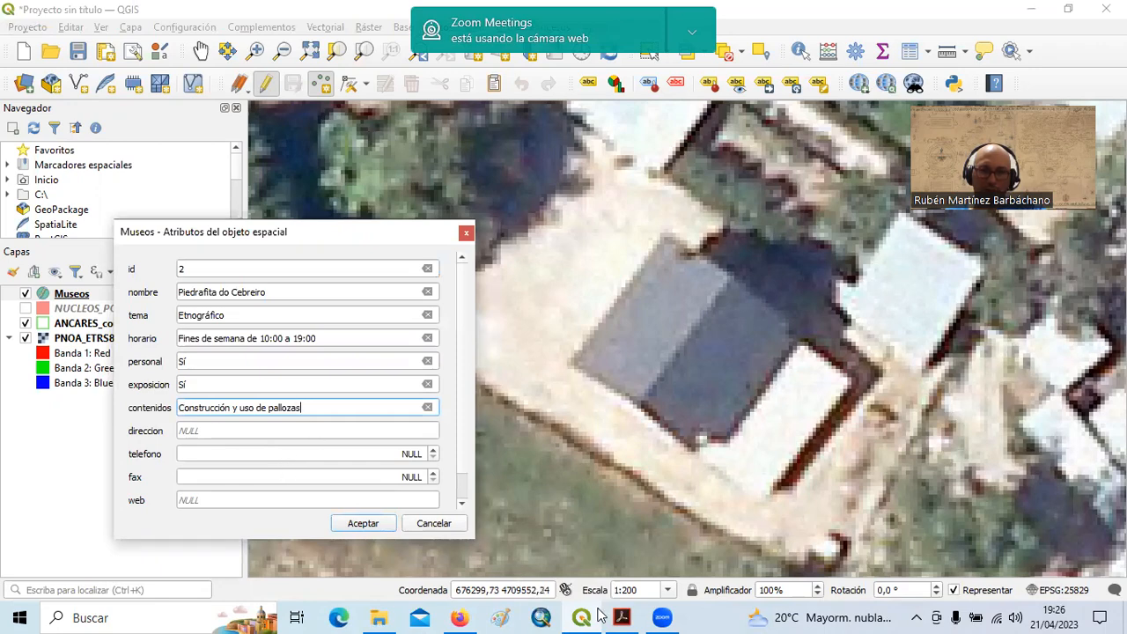
Copy Piedrafita do Cebreiro's street address from the PDF guide into the new point's direccion attribute.
{"action": "left_click", "coordinate": [624, 617]}
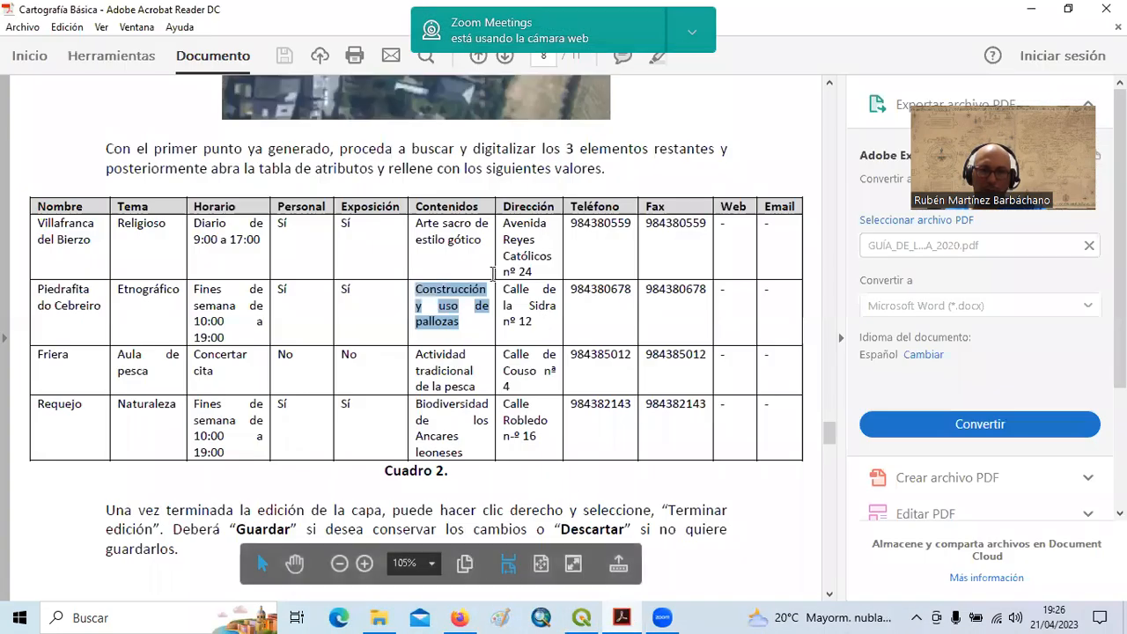
{"action": "left_click_drag", "start_coordinate": [502, 288], "coordinate": [532, 322]}
{"action": "key", "text": "ctrl+c"}
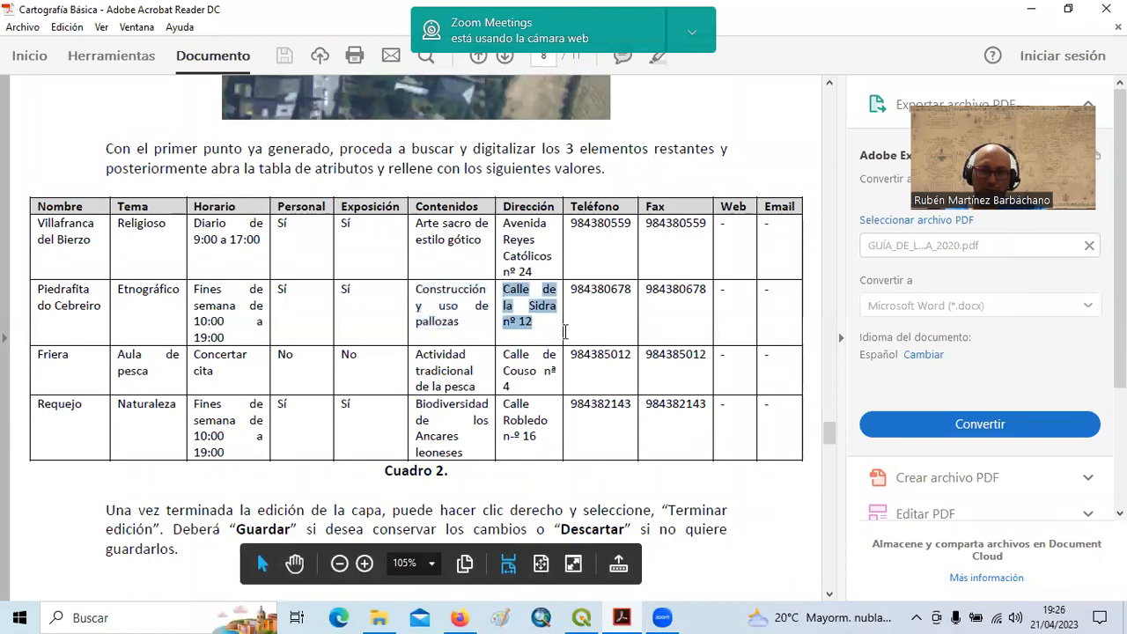
{"action": "left_click", "coordinate": [618, 616]}
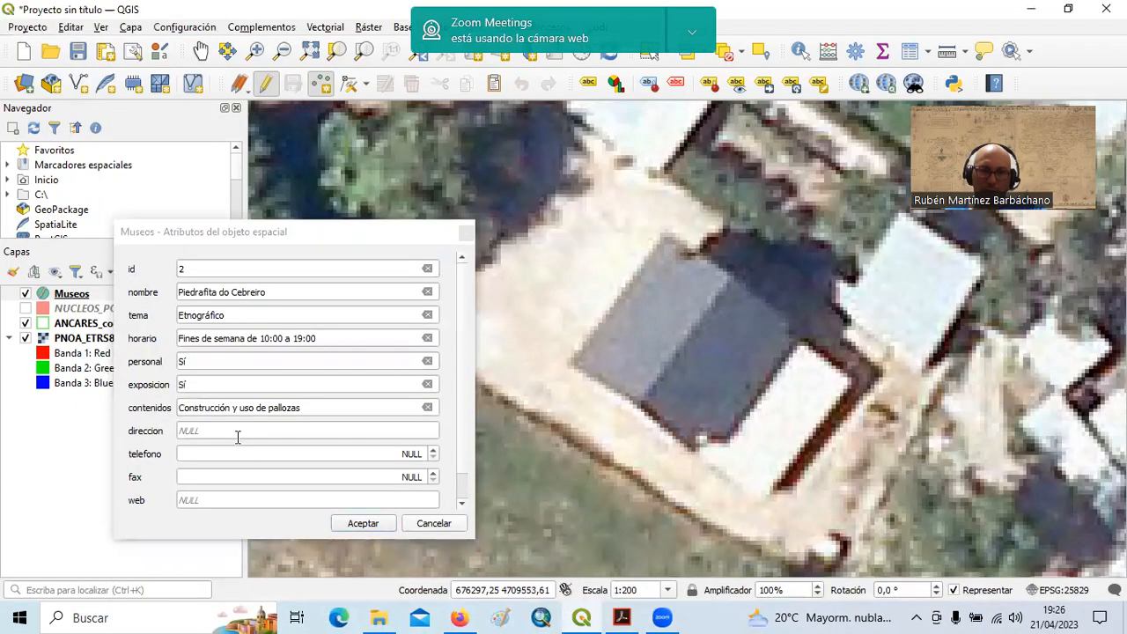
{"action": "left_click", "coordinate": [237, 431]}
{"action": "key", "text": "ctrl+v"}
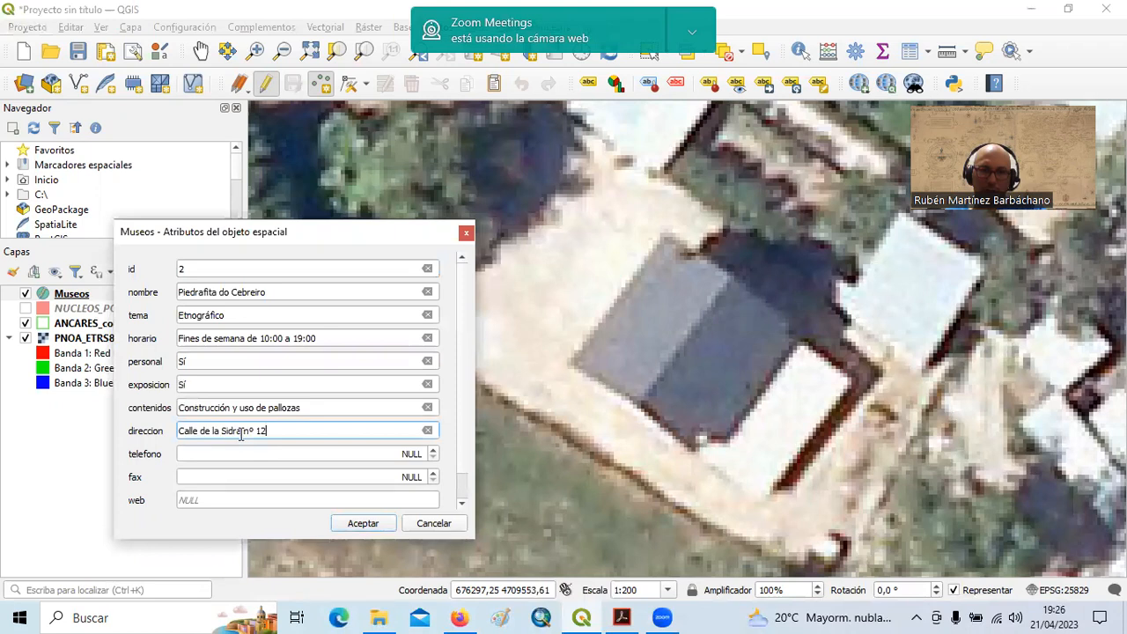
{"action": "left_click", "coordinate": [621, 617]}
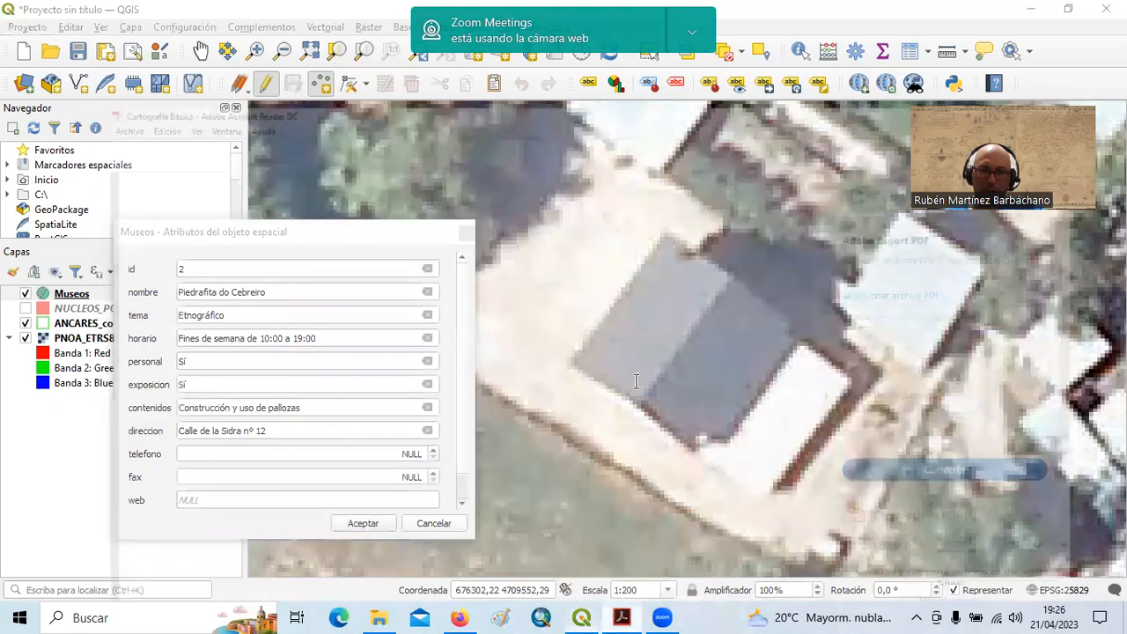
{"action": "left_click_drag", "start_coordinate": [570, 288], "coordinate": [630, 288]}
{"action": "key", "text": "ctrl+c"}
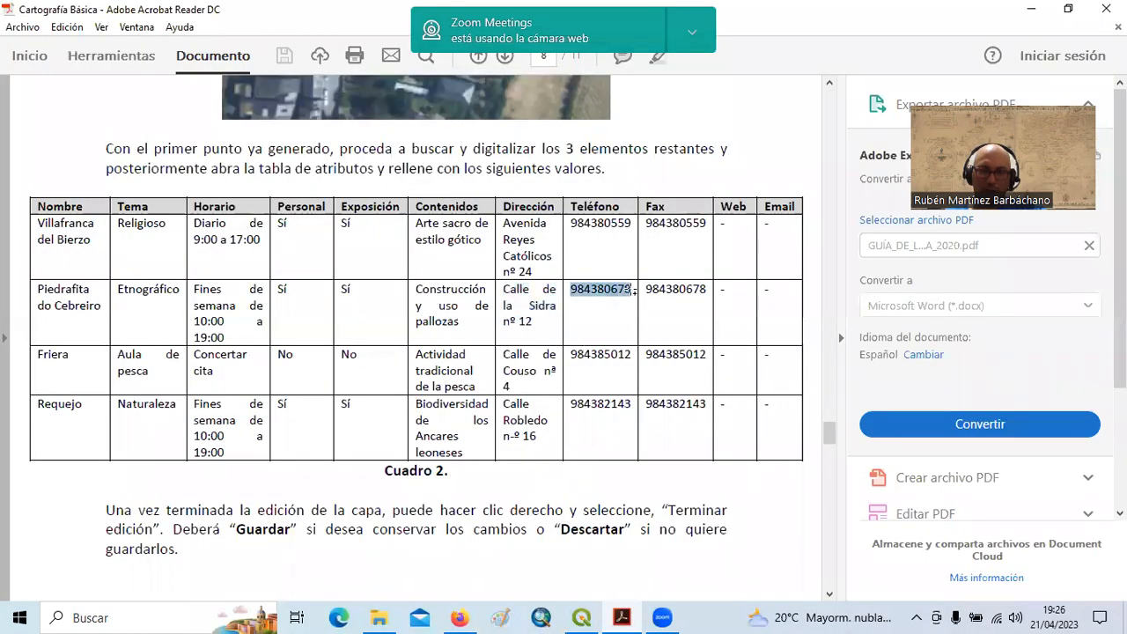
{"action": "left_click", "coordinate": [622, 617]}
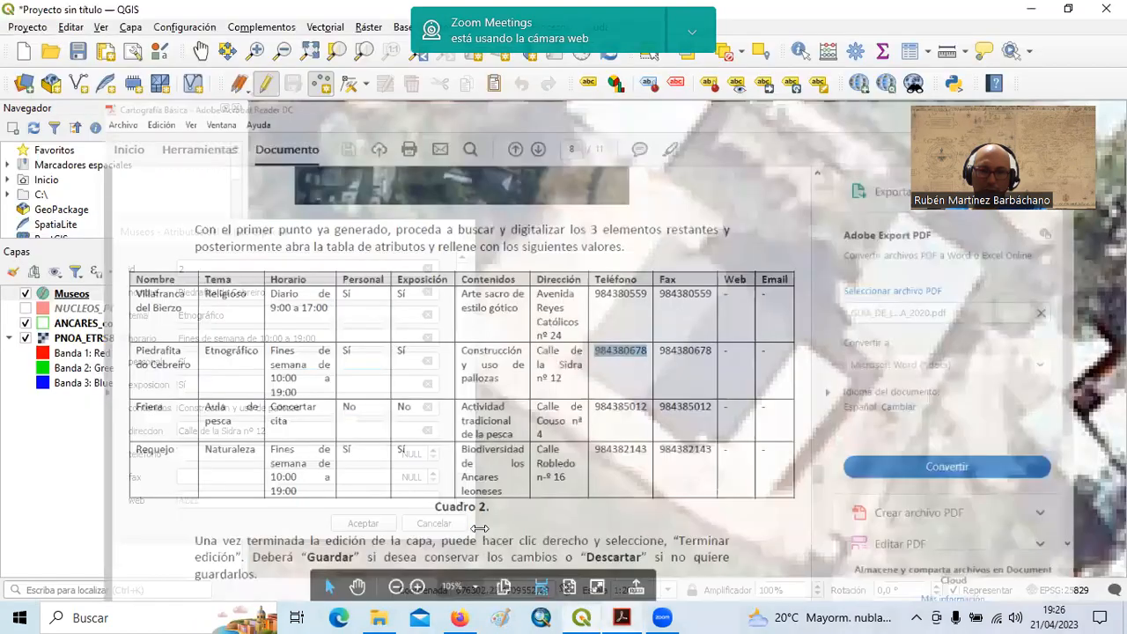
{"action": "key", "text": "ctrl+v"}
{"action": "left_click", "coordinate": [292, 477]}
{"action": "key", "text": "ctrl+v"}
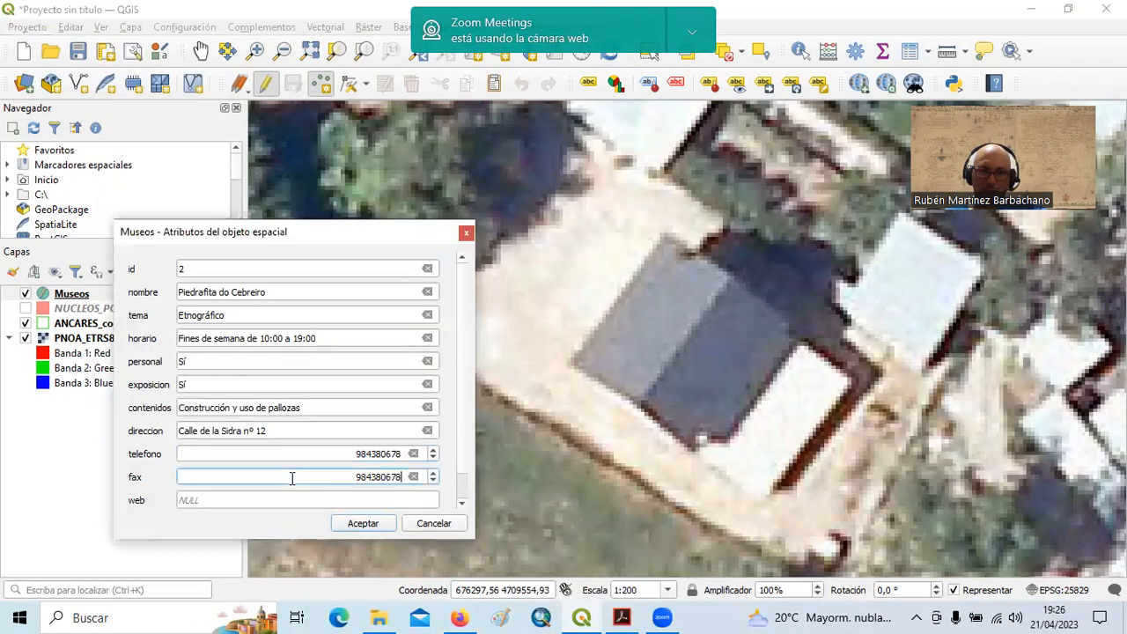
{"action": "scroll", "coordinate": [464, 404], "scroll_direction": "down", "scroll_amount": 1}
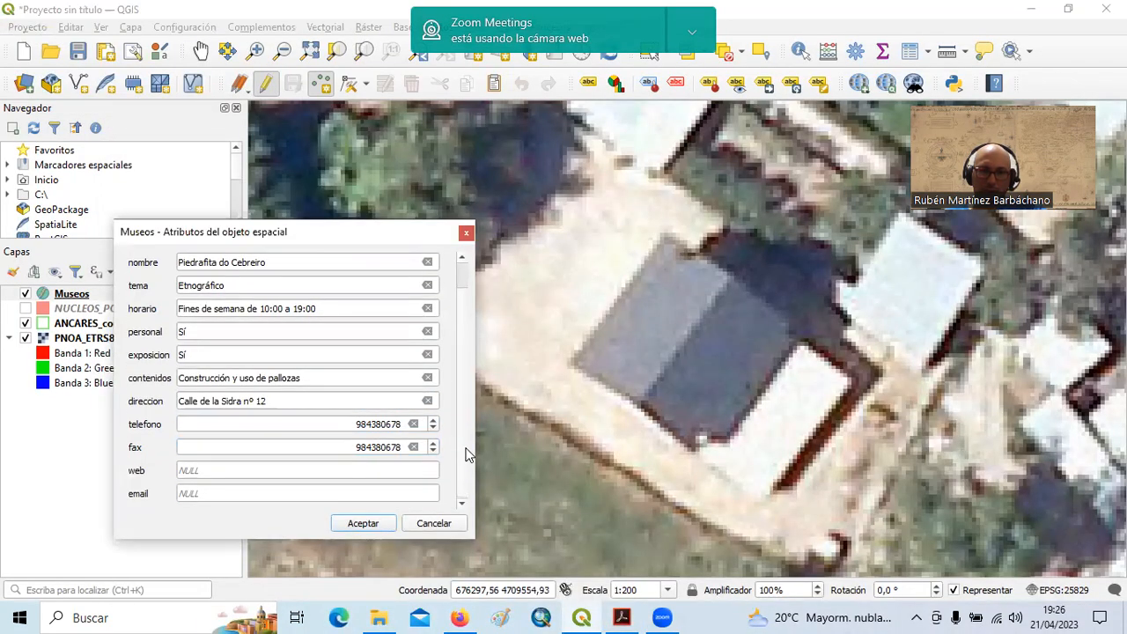
{"action": "left_click", "coordinate": [370, 523]}
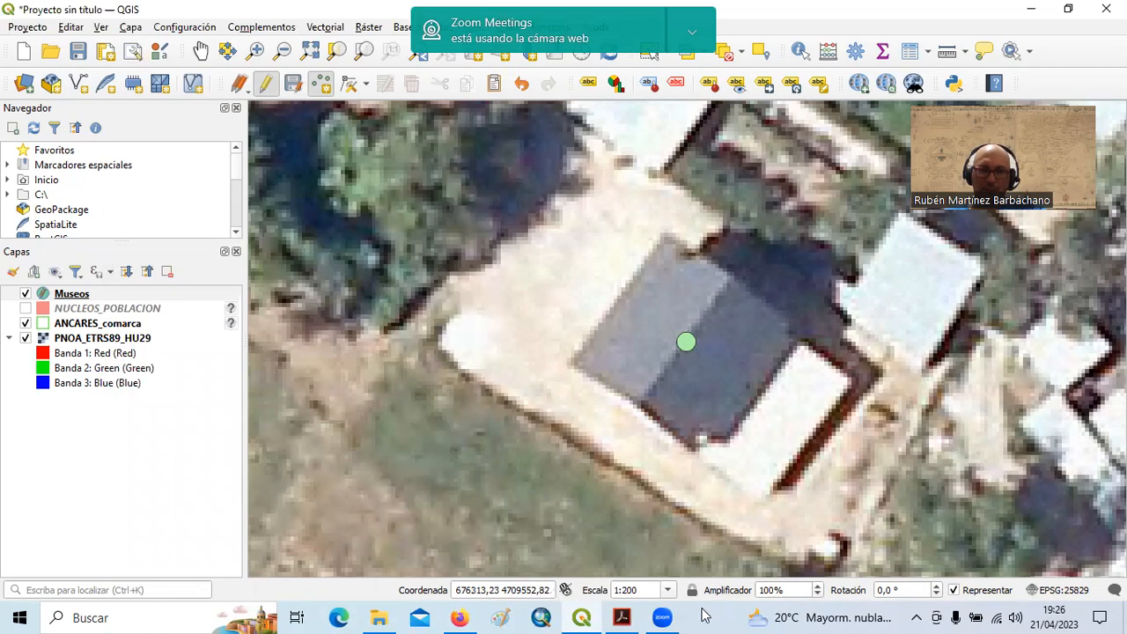
Copy Friera's coordinates, X = 677736 and Y = 4709039, from the list of museum locations in the PDF guide.
{"action": "left_click", "coordinate": [624, 616]}
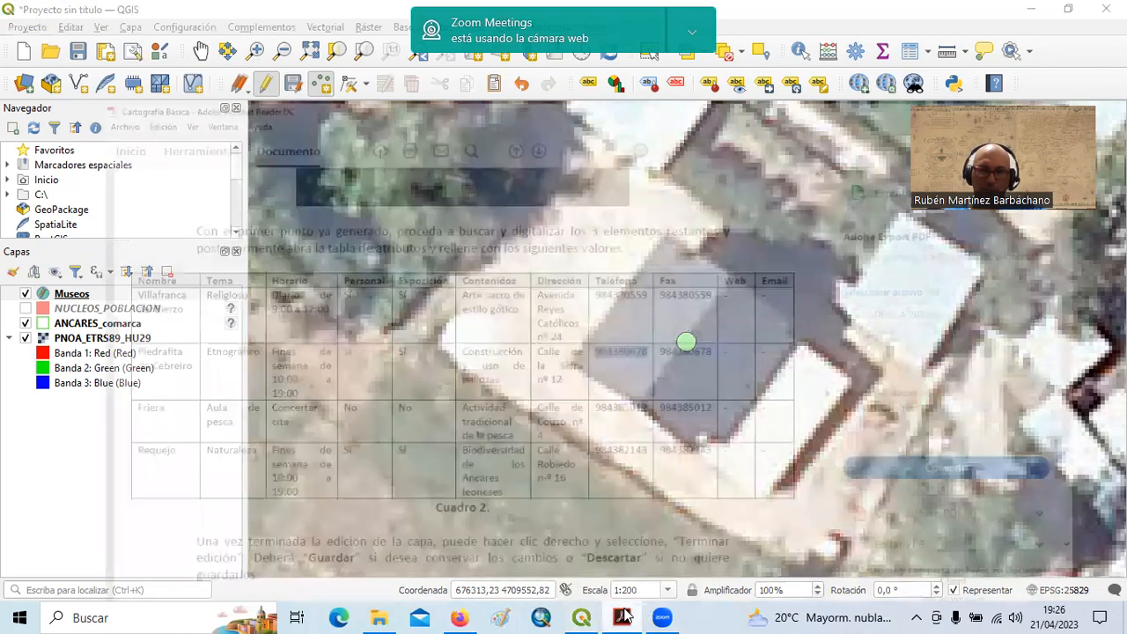
{"action": "scroll", "coordinate": [443, 407], "scroll_direction": "up", "scroll_amount": 15}
{"action": "scroll", "coordinate": [444, 407], "scroll_direction": "up", "scroll_amount": 15}
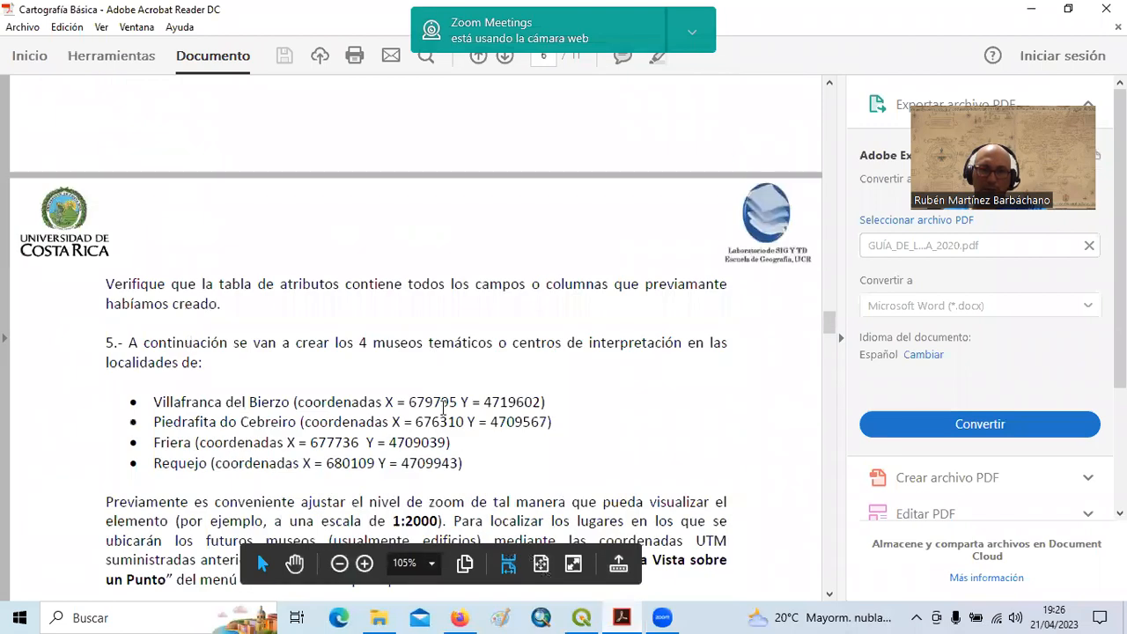
{"action": "left_click", "coordinate": [313, 443]}
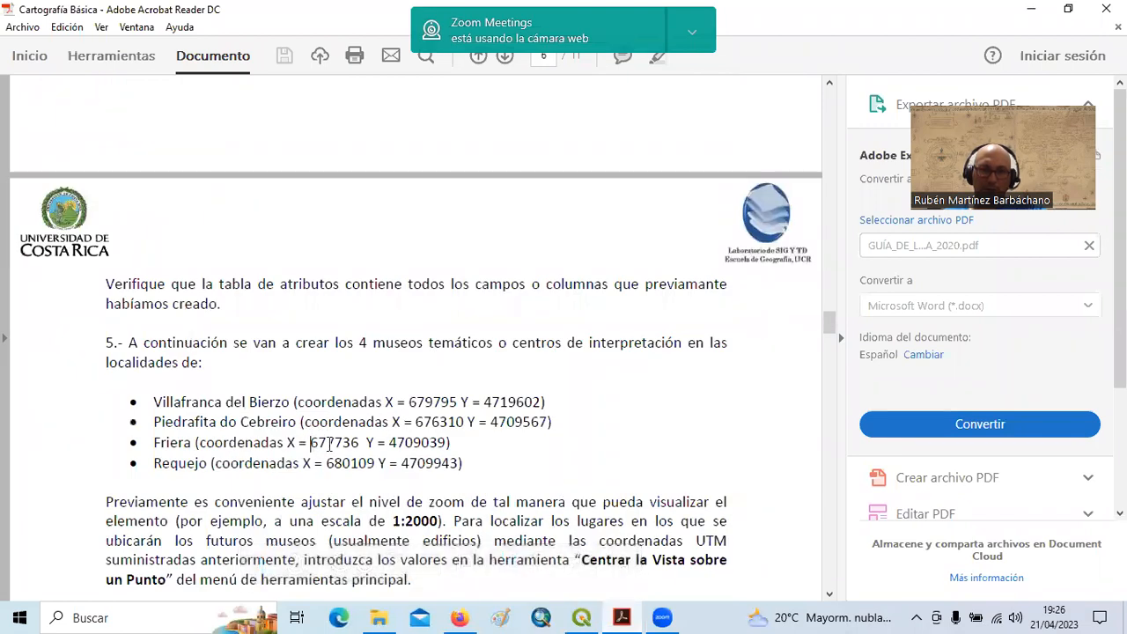
{"action": "left_click_drag", "start_coordinate": [330, 445], "coordinate": [424, 444]}
{"action": "right_click", "coordinate": [429, 451]}
{"action": "left_click", "coordinate": [441, 460]}
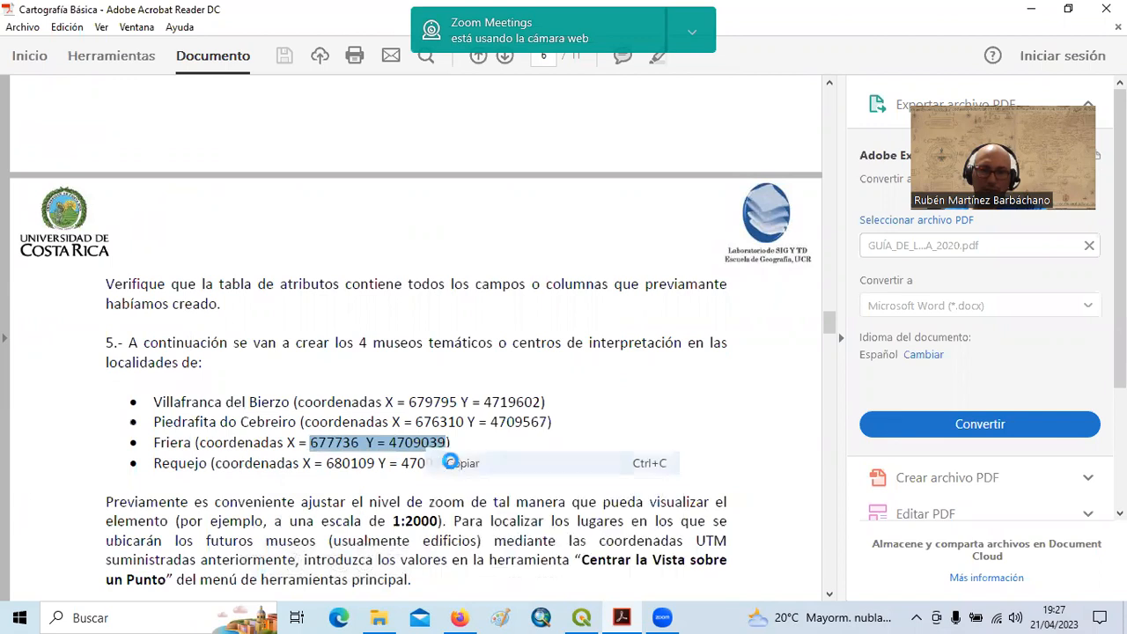
{"action": "left_click", "coordinate": [1042, 13]}
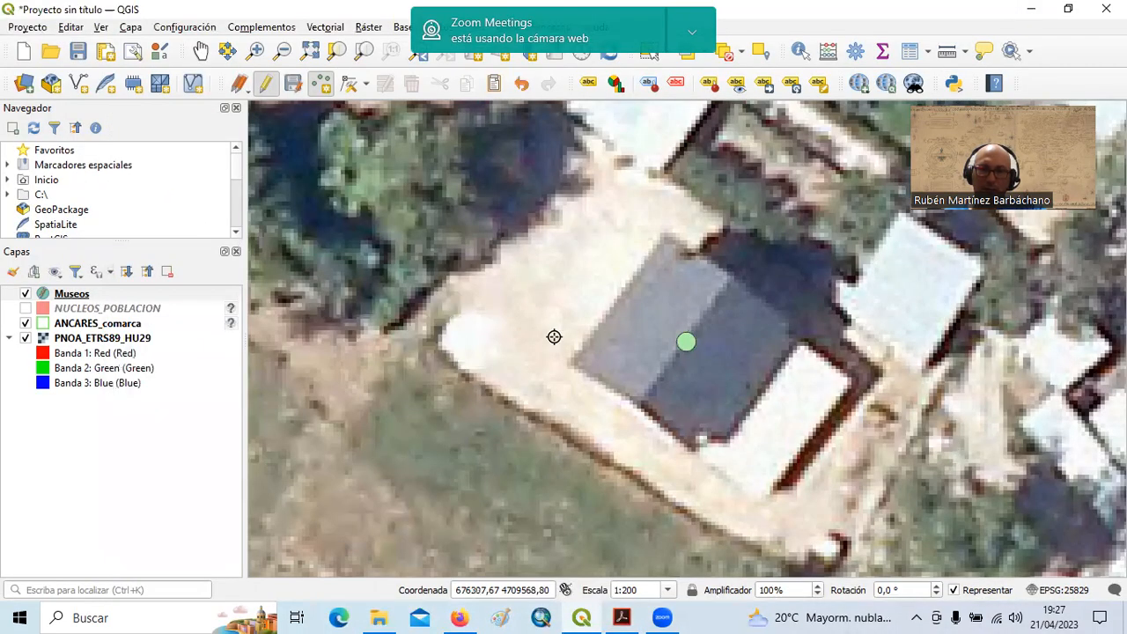
Centre the QGIS map on coordinates 677736, 4709039 and add a Museos point on the building there with id 3.
{"action": "double_click", "coordinate": [461, 589]}
{"action": "triple_click", "coordinate": [461, 589]}
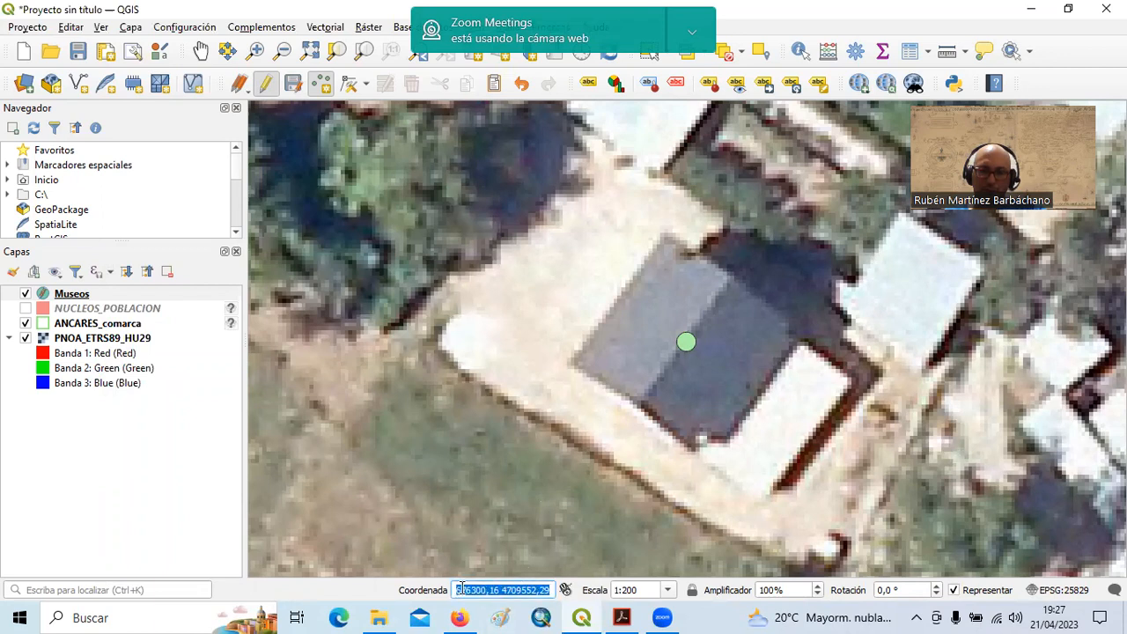
{"action": "key", "text": "ctrl+v"}
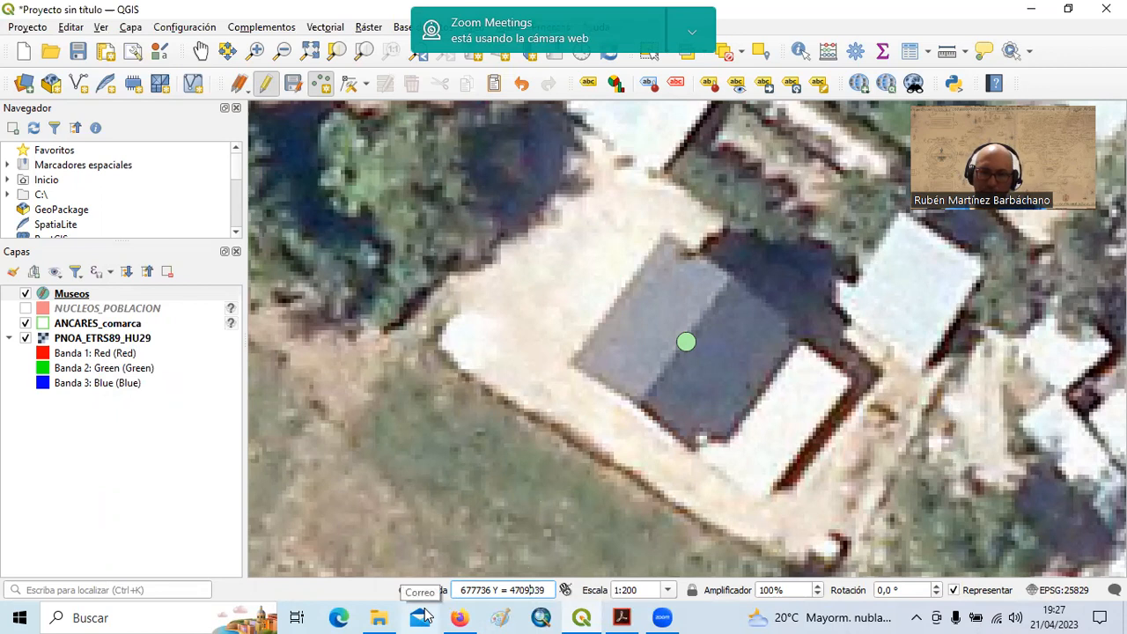
{"action": "key", "text": "BackSpace"}
{"action": "key", "text": "BackSpace"}
{"action": "key", "text": "BackSpace"}
{"action": "key", "text": "BackSpace"}
{"action": "key", "text": "Return"}
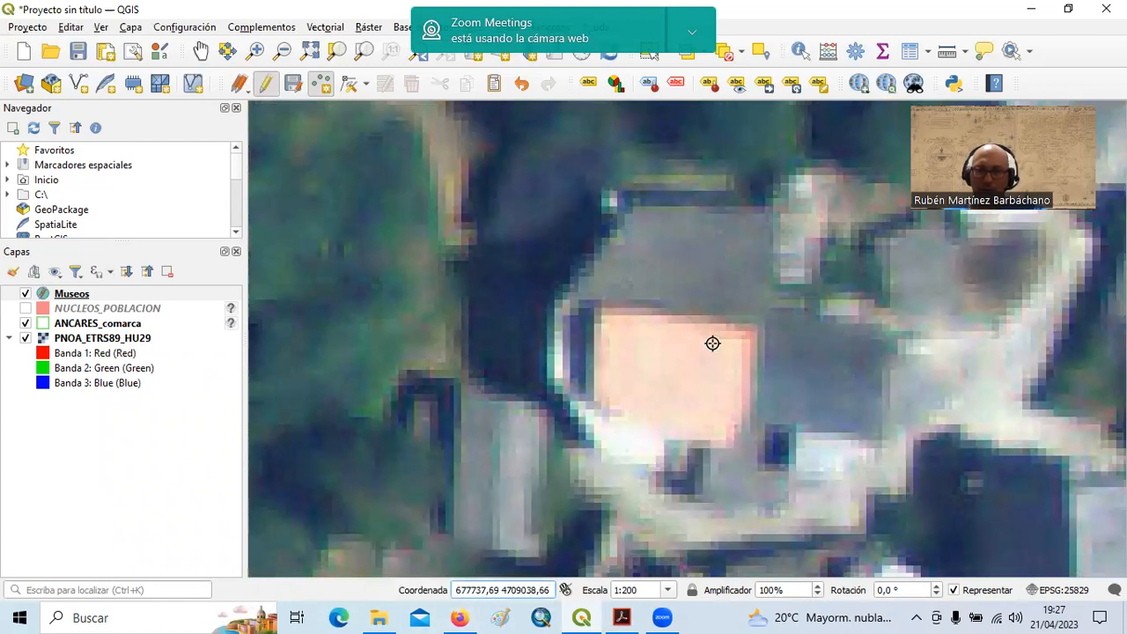
{"action": "left_click", "coordinate": [712, 343]}
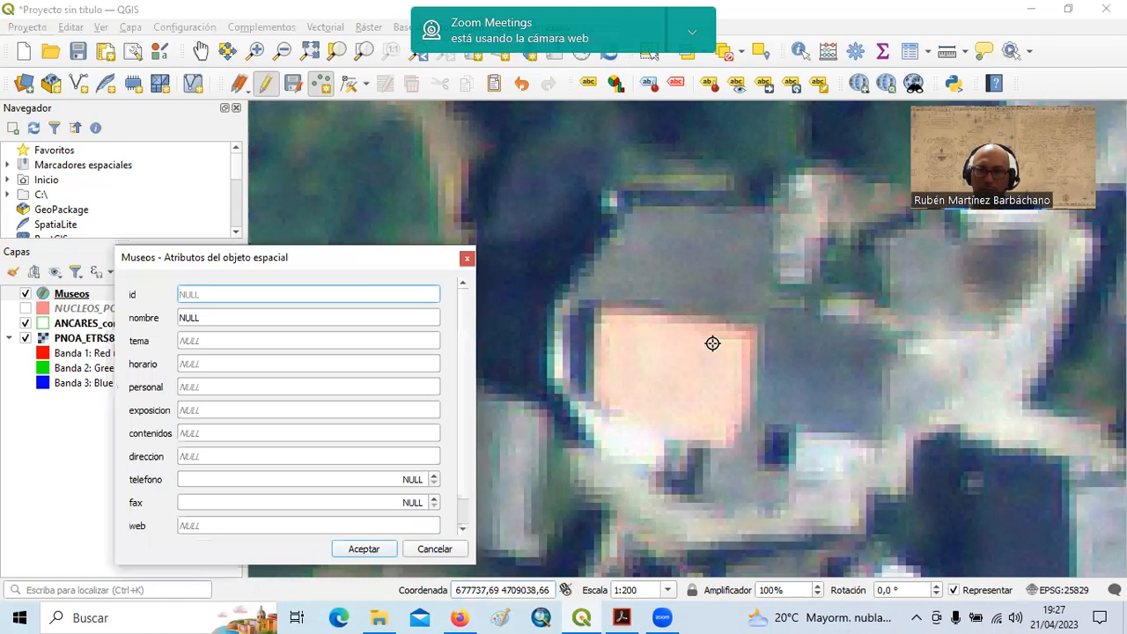
{"action": "type", "text": "3"}
Copy the museum's name from the attribute table in the PDF guide and set the new point's nombre to "Friera".
{"action": "left_click", "coordinate": [622, 618]}
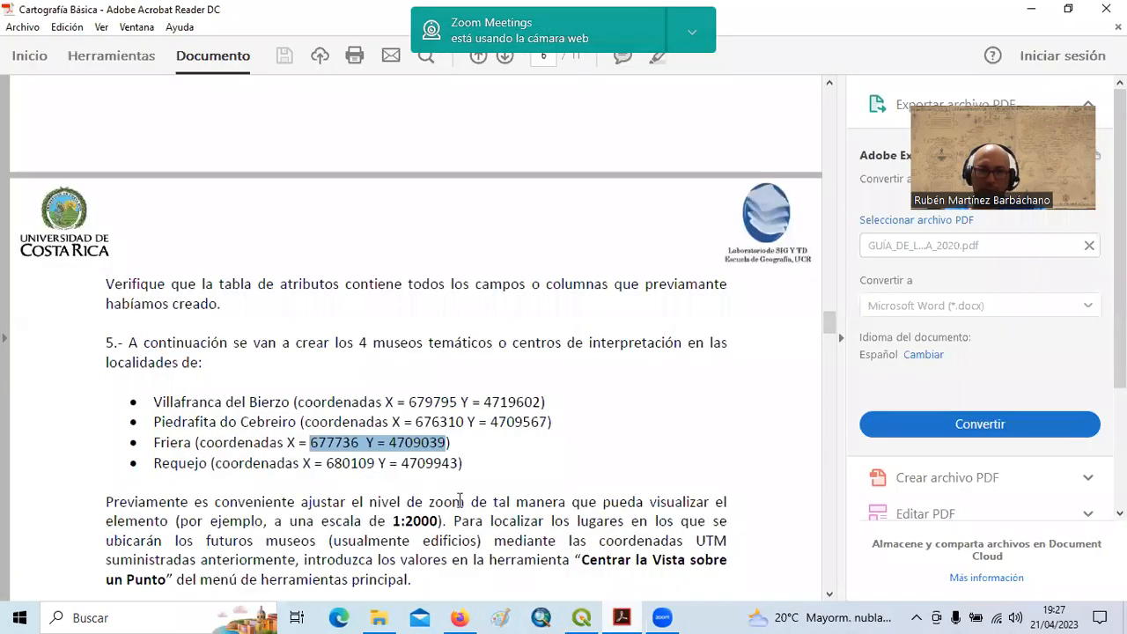
{"action": "left_click_drag", "start_coordinate": [158, 442], "coordinate": [196, 444]}
{"action": "scroll", "coordinate": [213, 408], "scroll_direction": "up", "scroll_amount": 8}
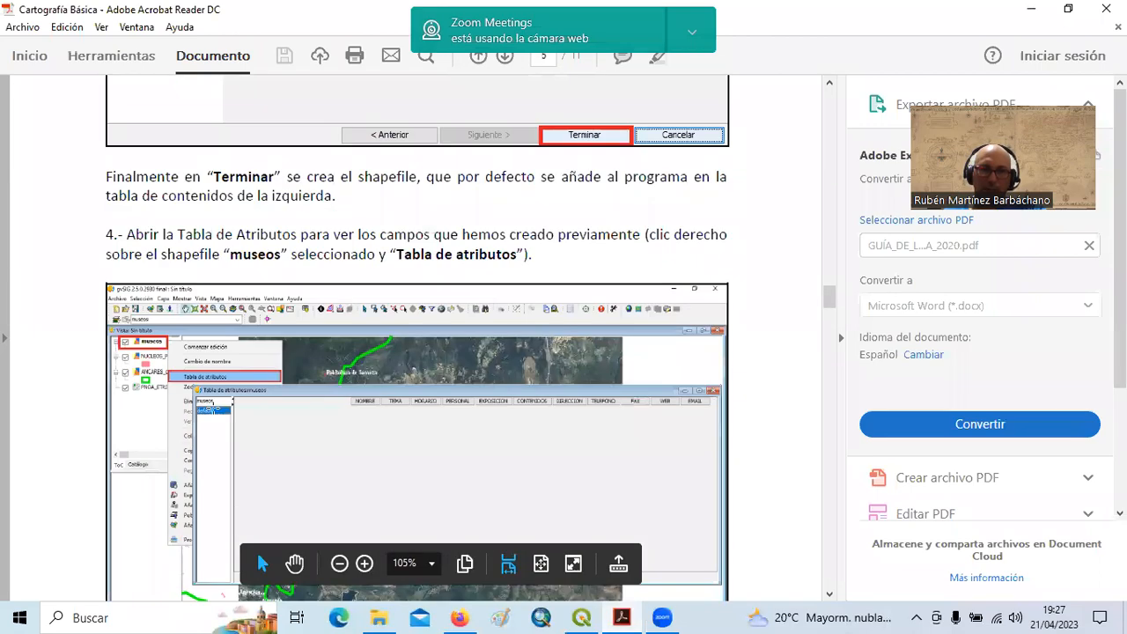
{"action": "scroll", "coordinate": [213, 407], "scroll_direction": "up", "scroll_amount": 10}
{"action": "scroll", "coordinate": [223, 425], "scroll_direction": "up", "scroll_amount": 15}
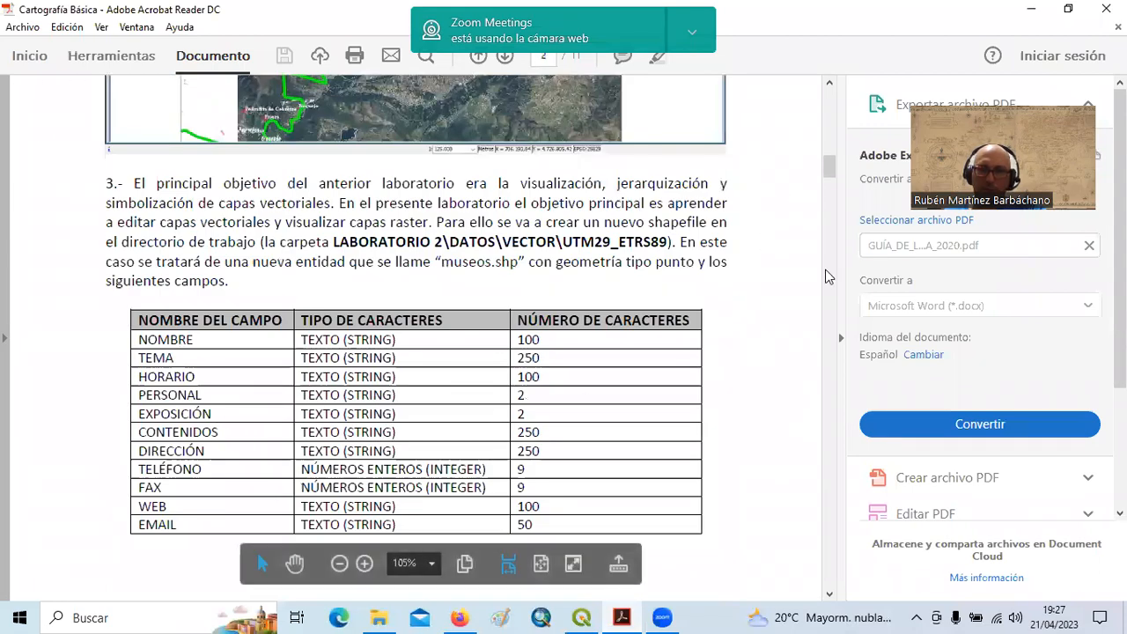
{"action": "left_click", "coordinate": [829, 406]}
{"action": "left_click", "coordinate": [828, 405]}
{"action": "left_click_drag", "start_coordinate": [830, 208], "coordinate": [842, 431]}
{"action": "left_click_drag", "start_coordinate": [37, 311], "coordinate": [76, 307]}
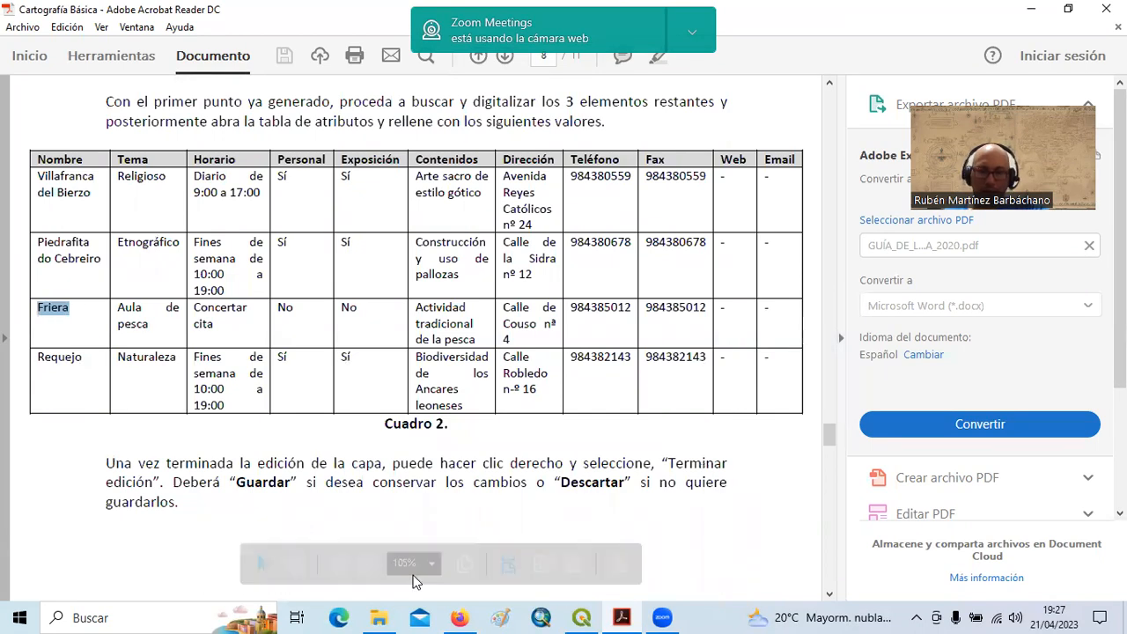
{"action": "left_click", "coordinate": [622, 616]}
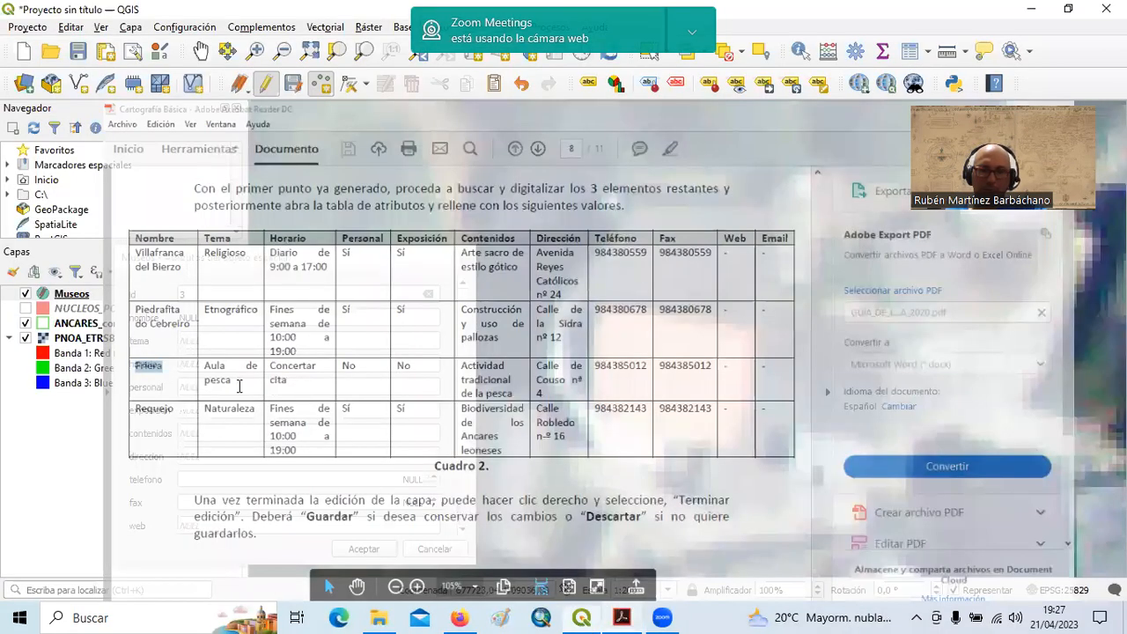
{"action": "left_click", "coordinate": [214, 318]}
{"action": "key", "text": "ctrl+v"}
Copy Friera's theme from the PDF guide and set the new point's tema to "Aula de pesca".
{"action": "left_click", "coordinate": [622, 617]}
{"action": "left_click_drag", "start_coordinate": [118, 306], "coordinate": [153, 326]}
{"action": "key", "text": "ctrl+c"}
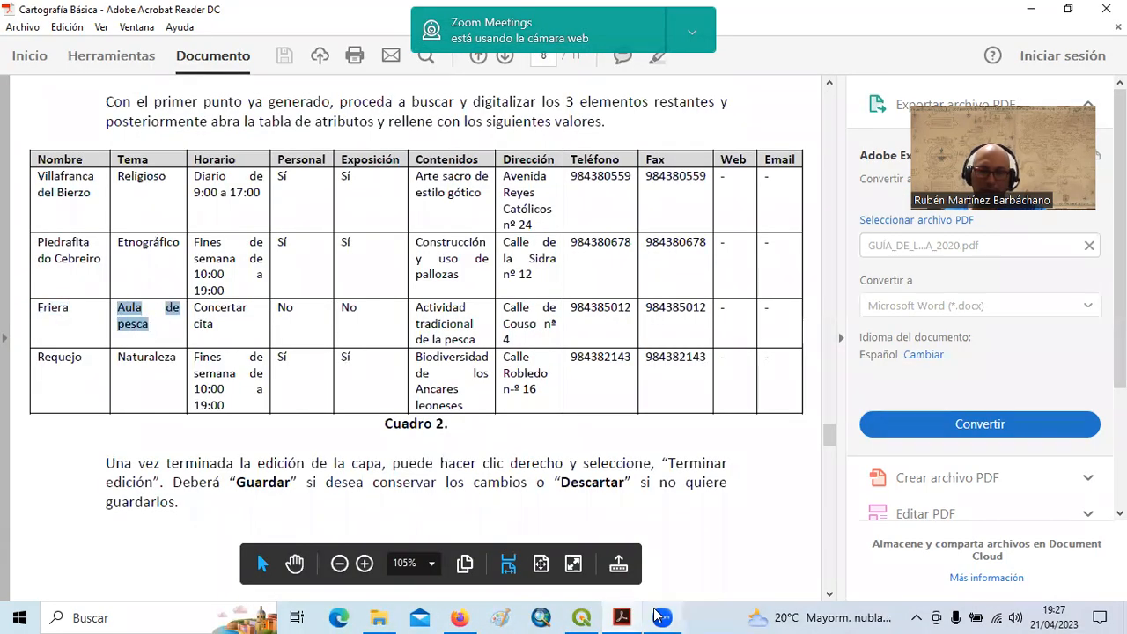
{"action": "left_click", "coordinate": [622, 617]}
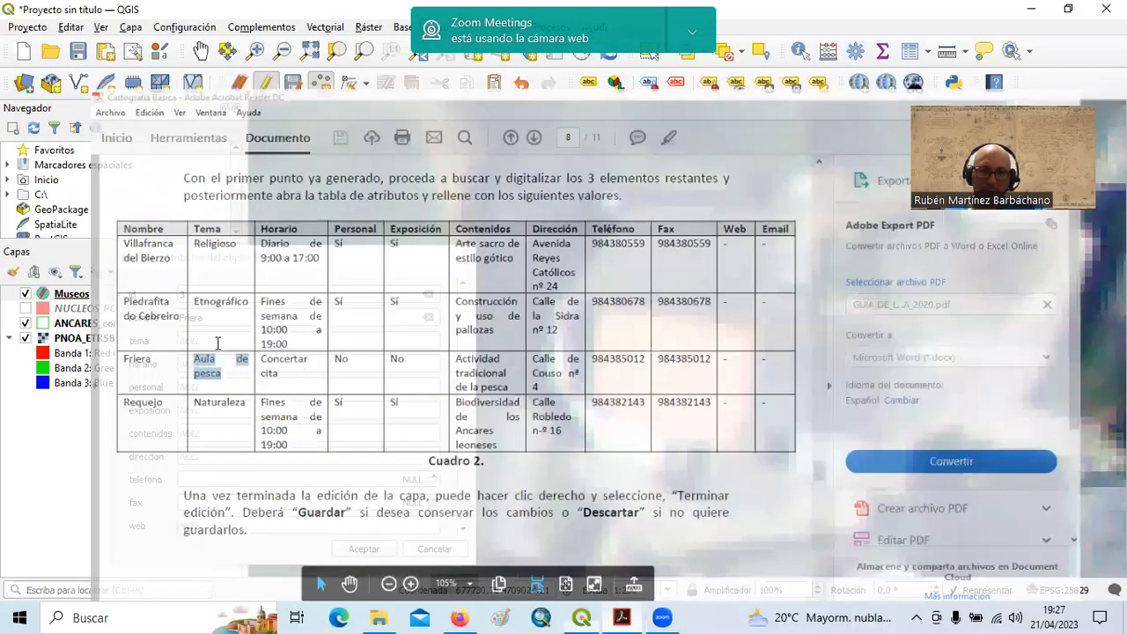
{"action": "left_click", "coordinate": [217, 342]}
{"action": "key", "text": "ctrl+v"}
Copy Friera's opening hours from the PDF guide and set horario to "Concertar cita".
{"action": "left_click", "coordinate": [622, 617]}
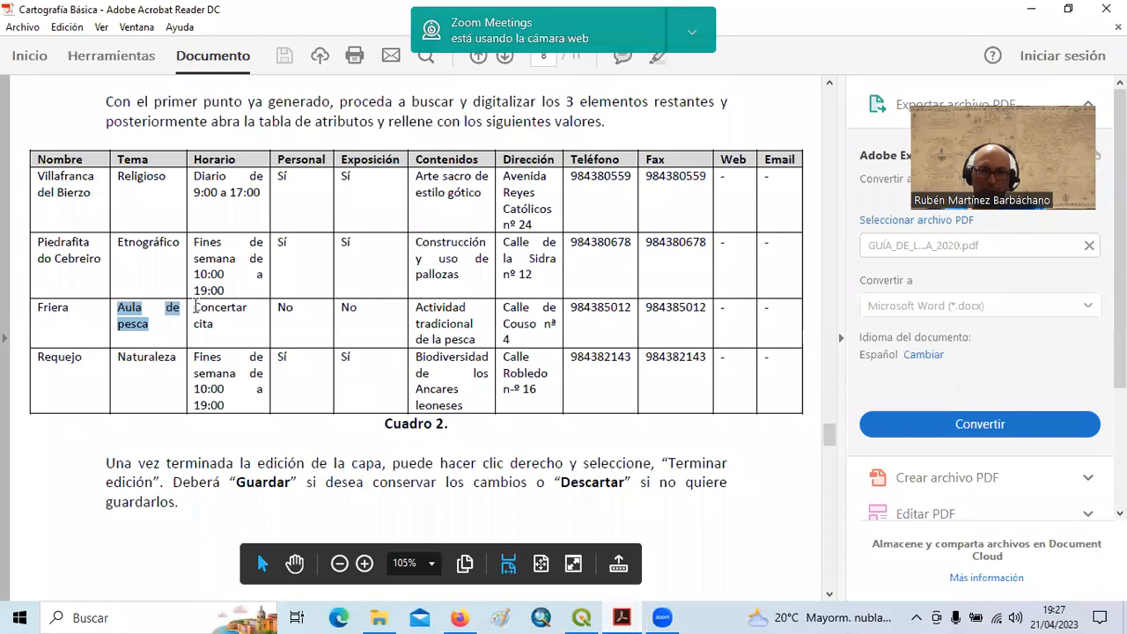
{"action": "left_click_drag", "start_coordinate": [195, 307], "coordinate": [213, 326]}
{"action": "key", "text": "ctrl+c"}
{"action": "left_click", "coordinate": [622, 617]}
{"action": "left_click", "coordinate": [237, 367]}
{"action": "key", "text": "ctrl+v"}
Set both the personal and exposicion attributes to "No", following Friera's row in the PDF guide.
{"action": "left_click", "coordinate": [623, 617]}
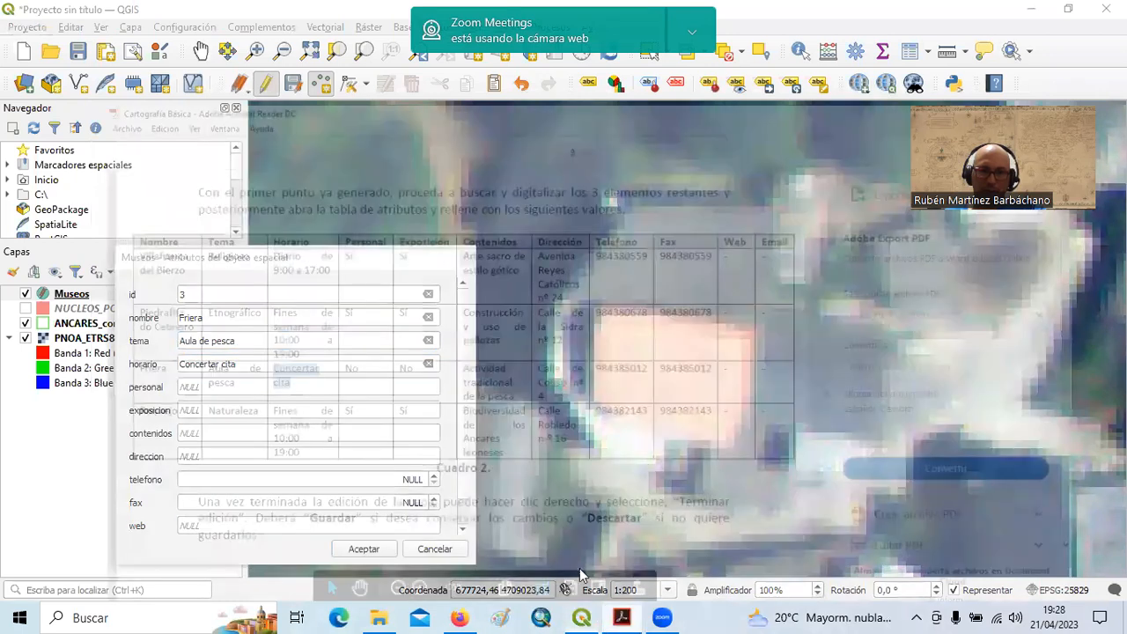
{"action": "left_click_drag", "start_coordinate": [278, 306], "coordinate": [294, 306]}
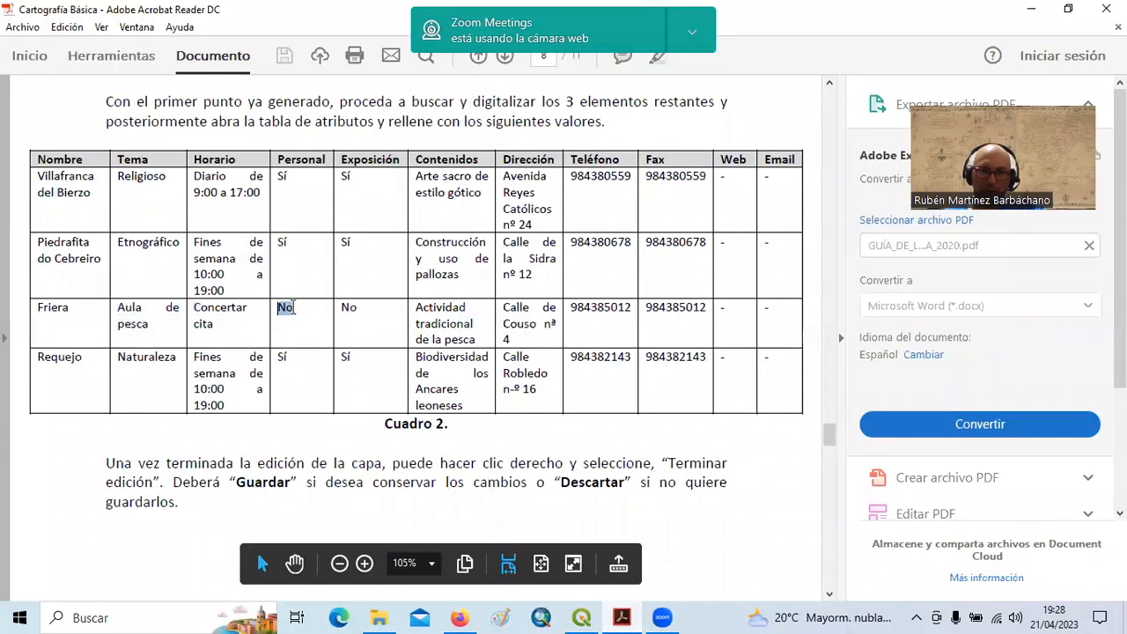
{"action": "left_click", "coordinate": [623, 617]}
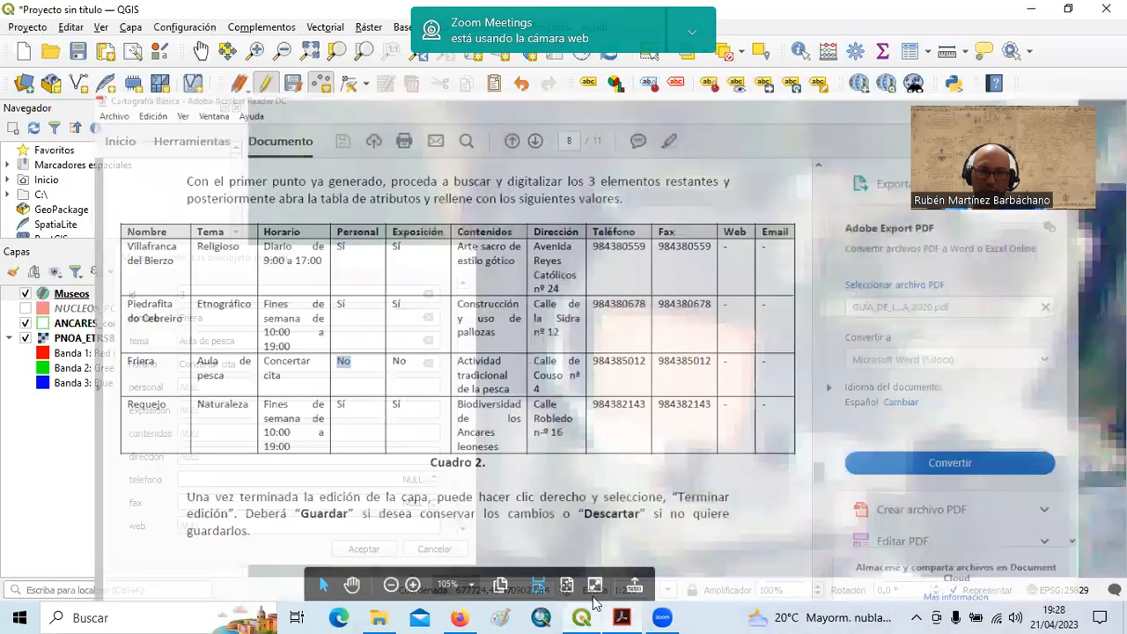
{"action": "left_click", "coordinate": [212, 388]}
{"action": "left_click", "coordinate": [211, 405]}
{"action": "type", "text": "No"}
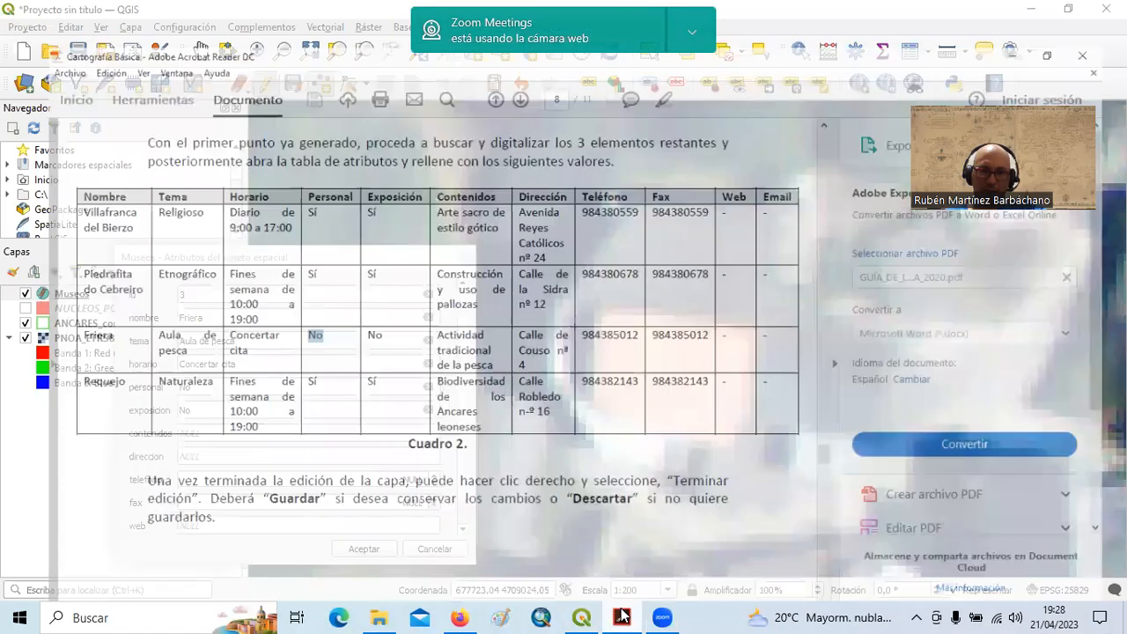
Copy Friera's contents from the PDF guide and set contenidos to "Actividad tradicional de la pesca".
{"action": "left_click", "coordinate": [622, 618]}
{"action": "left_click_drag", "start_coordinate": [415, 307], "coordinate": [479, 338]}
{"action": "key", "text": "ctrl+c"}
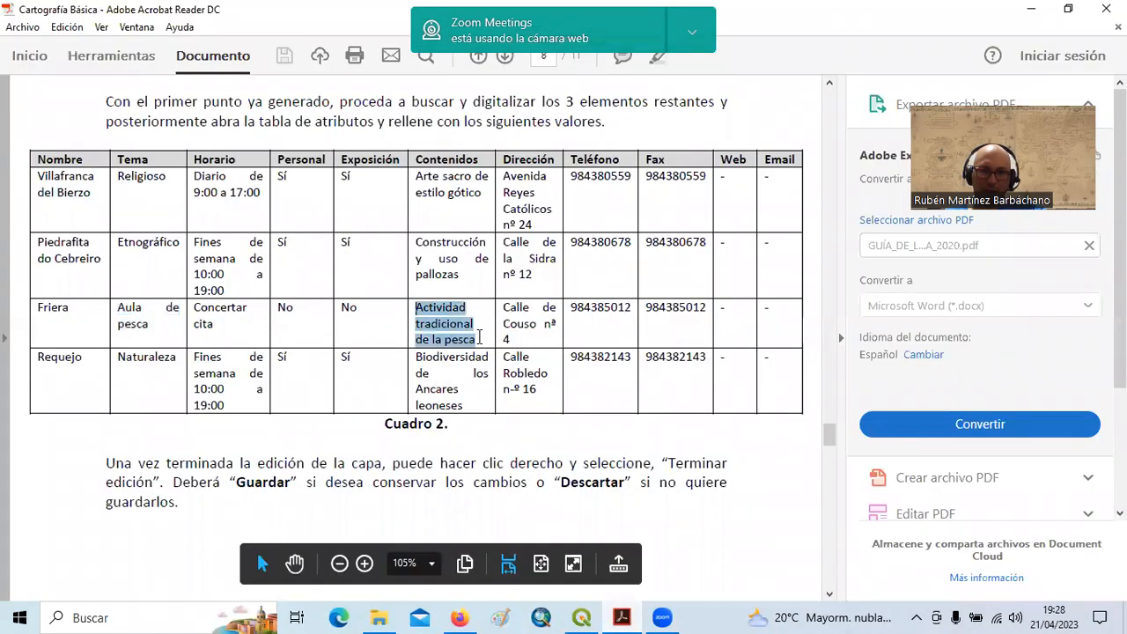
{"action": "left_click", "coordinate": [631, 617]}
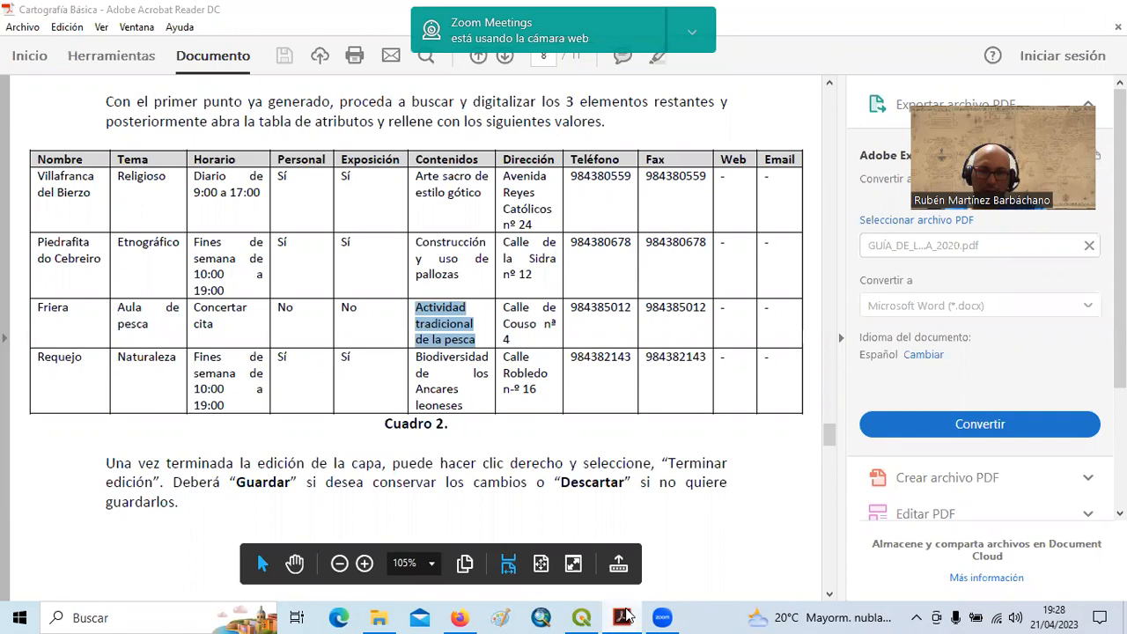
{"action": "left_click", "coordinate": [207, 432]}
{"action": "key", "text": "ctrl+v"}
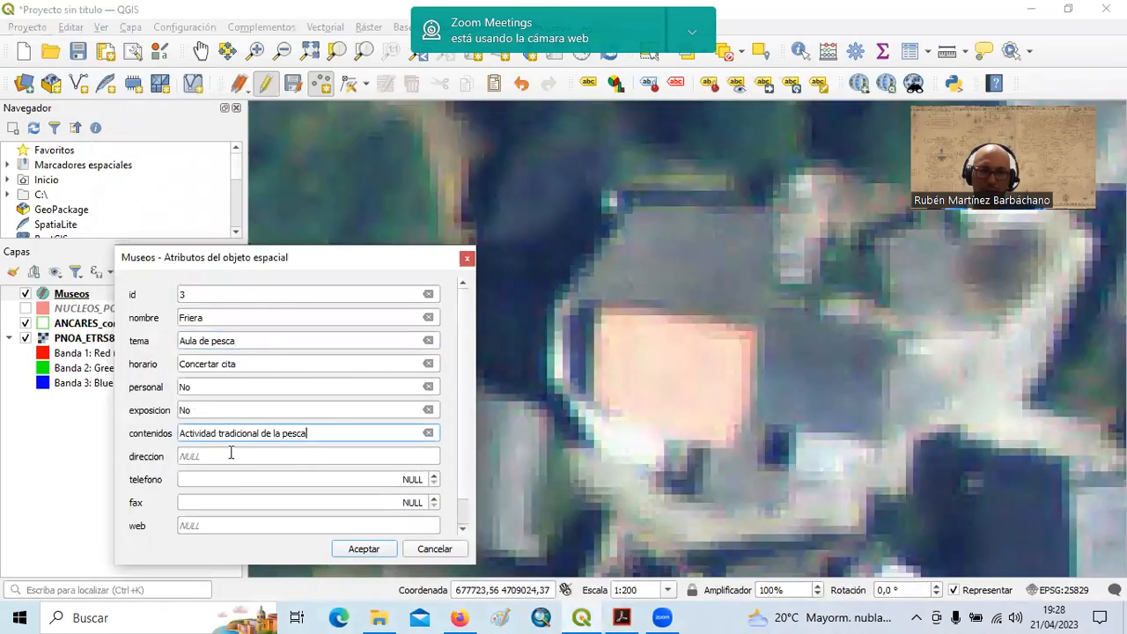
Copy Friera's street address from the PDF guide into the new point's direccion attribute.
{"action": "left_click", "coordinate": [621, 616]}
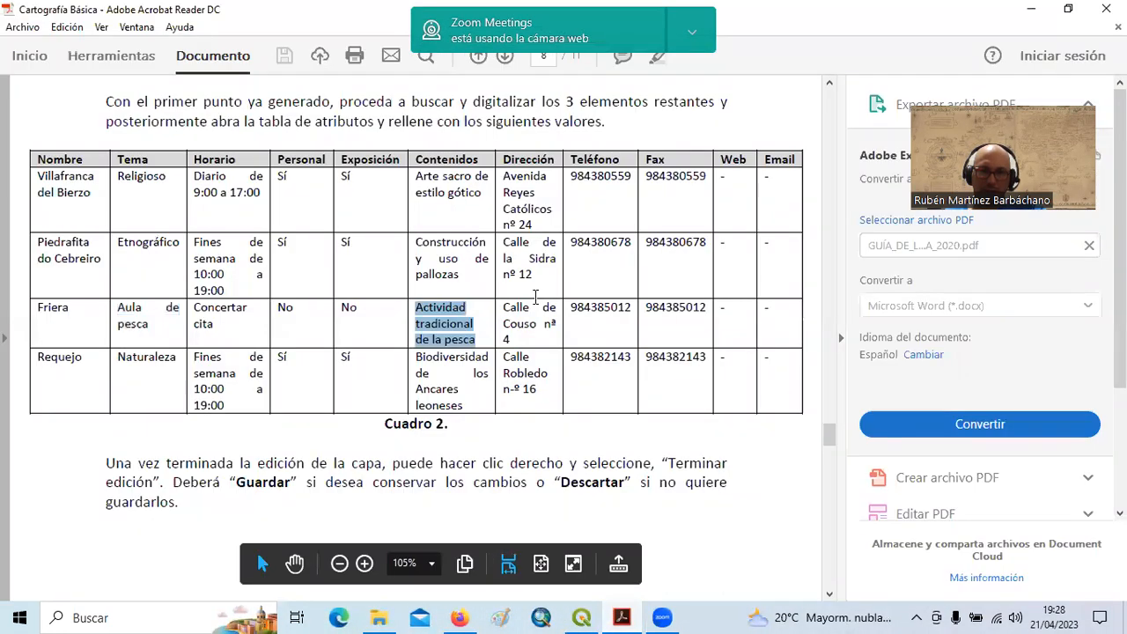
{"action": "left_click_drag", "start_coordinate": [502, 314], "coordinate": [516, 339]}
{"action": "key", "text": "ctrl+c"}
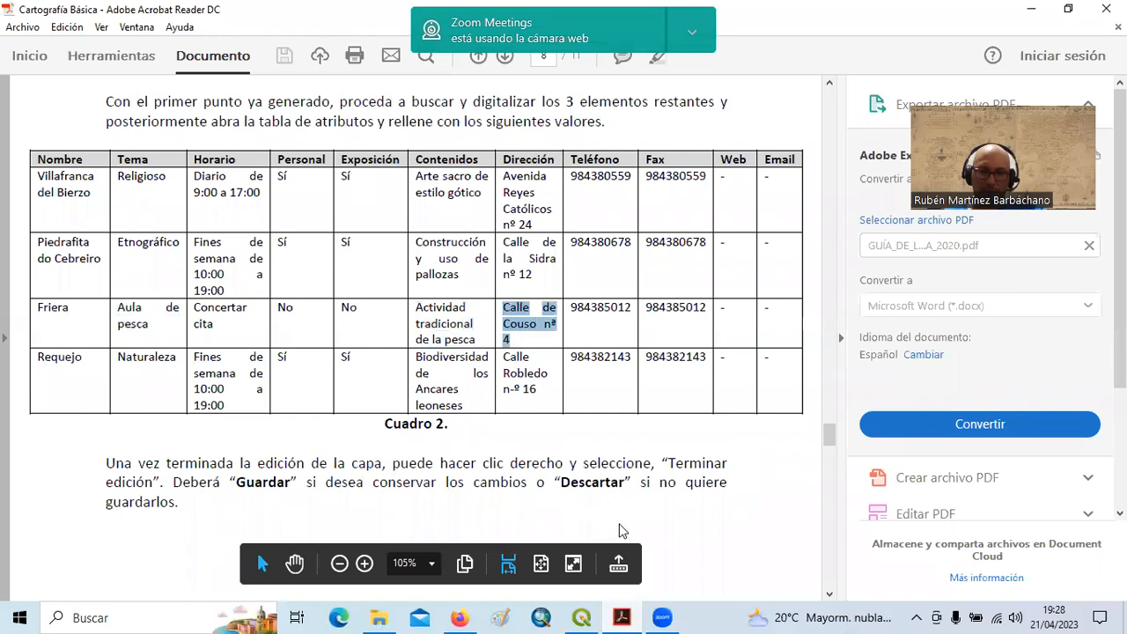
{"action": "left_click", "coordinate": [623, 617]}
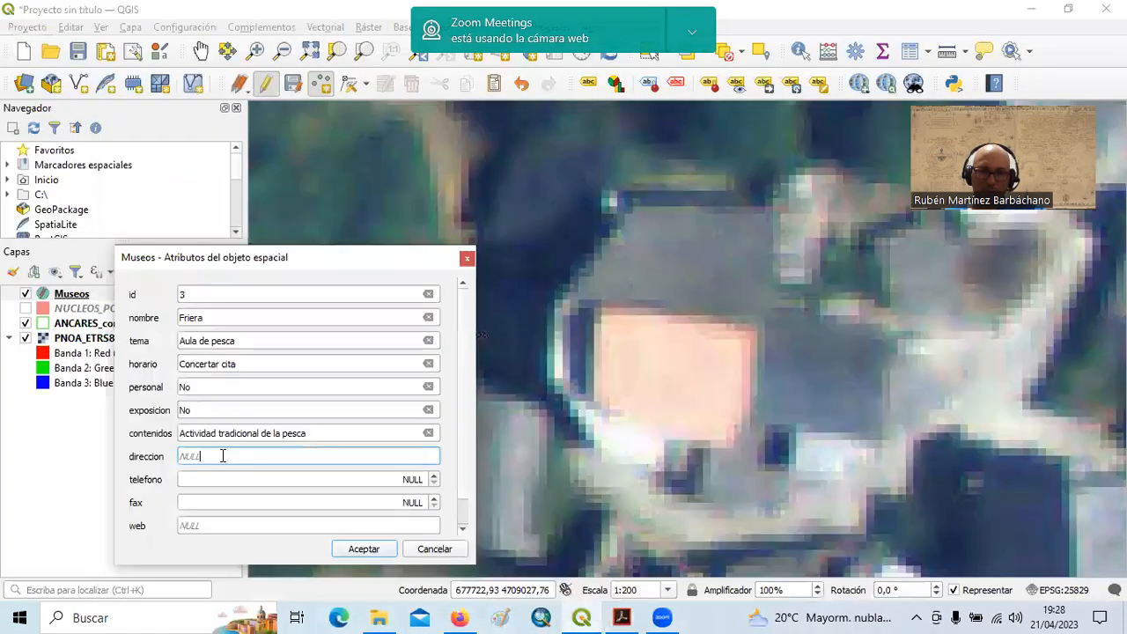
{"action": "left_click", "coordinate": [224, 456]}
{"action": "key", "text": "ctrl+v"}
Copy Friera's telephone number from the PDF guide into both telefono and fax, and accept the point's attributes.
{"action": "left_click", "coordinate": [621, 616]}
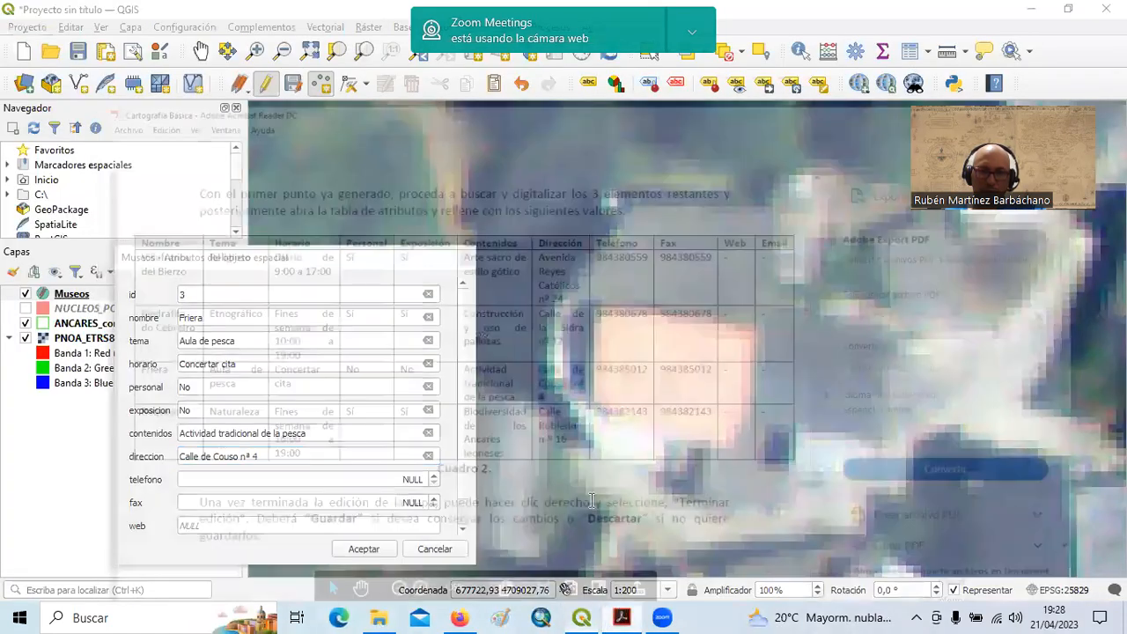
{"action": "left_click_drag", "start_coordinate": [571, 308], "coordinate": [632, 310]}
{"action": "key", "text": "ctrl+c"}
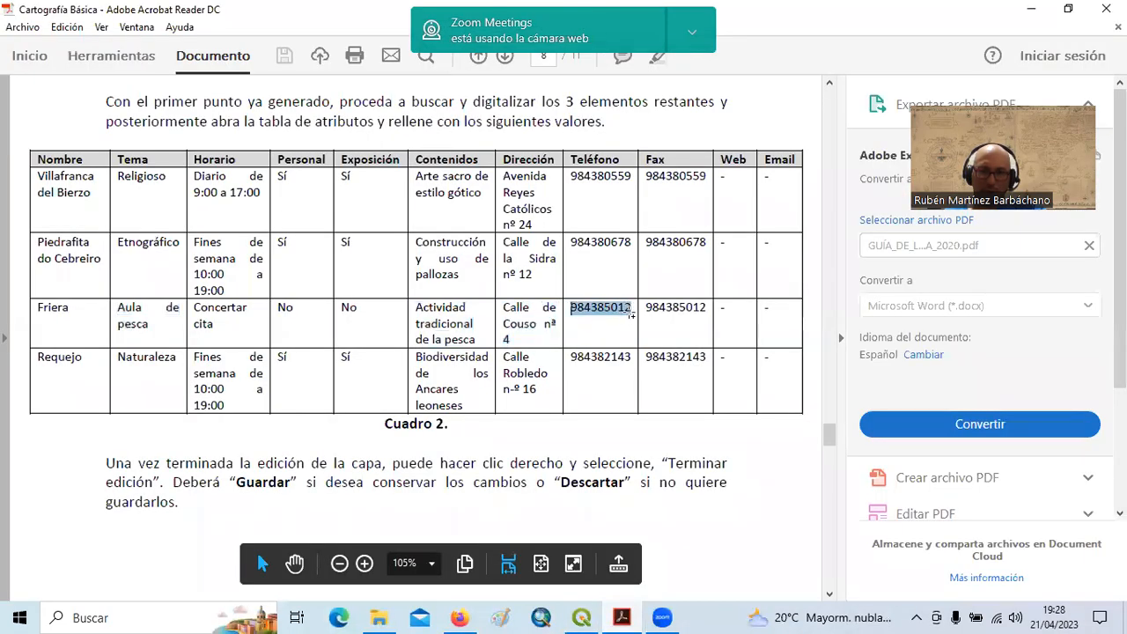
{"action": "left_click", "coordinate": [621, 617]}
{"action": "left_click", "coordinate": [299, 483]}
{"action": "key", "text": "ctrl+v"}
{"action": "left_click", "coordinate": [299, 498]}
{"action": "key", "text": "ctrl+v"}
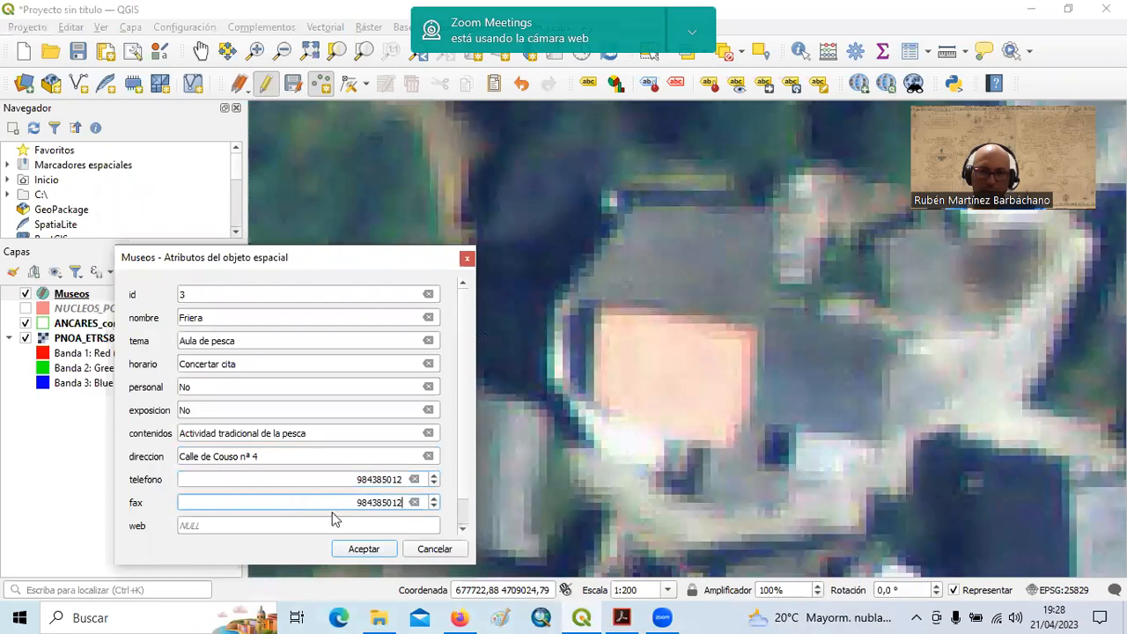
{"action": "left_click", "coordinate": [371, 550]}
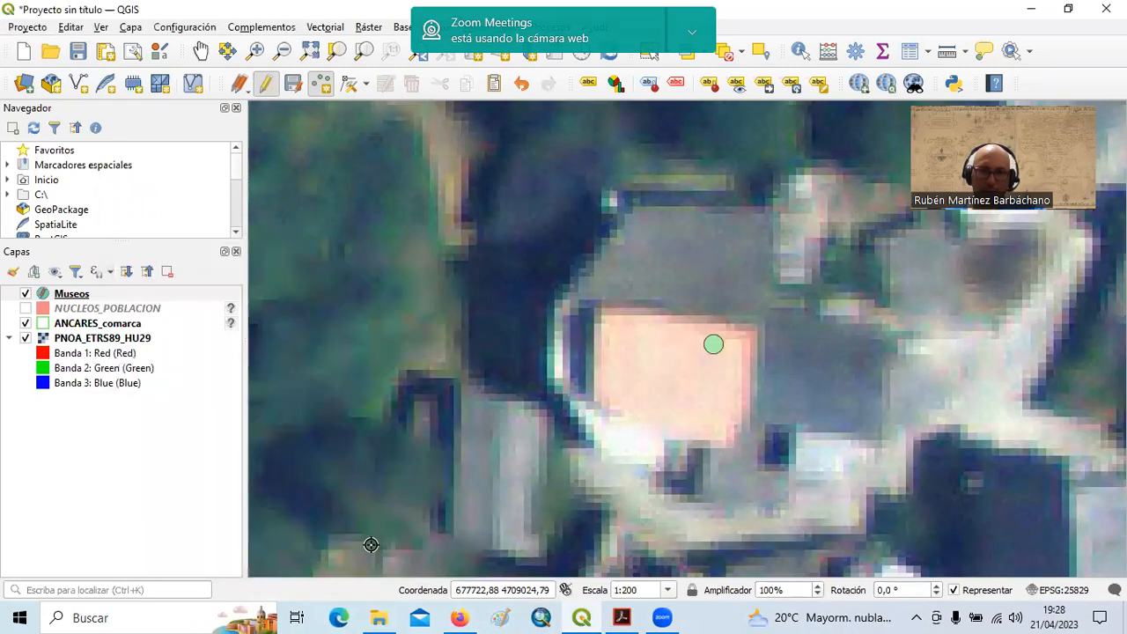
Copy Requejo's X and Y coordinates from the PDF guide and replace the map's current coordinate with them.
{"action": "left_click", "coordinate": [622, 616]}
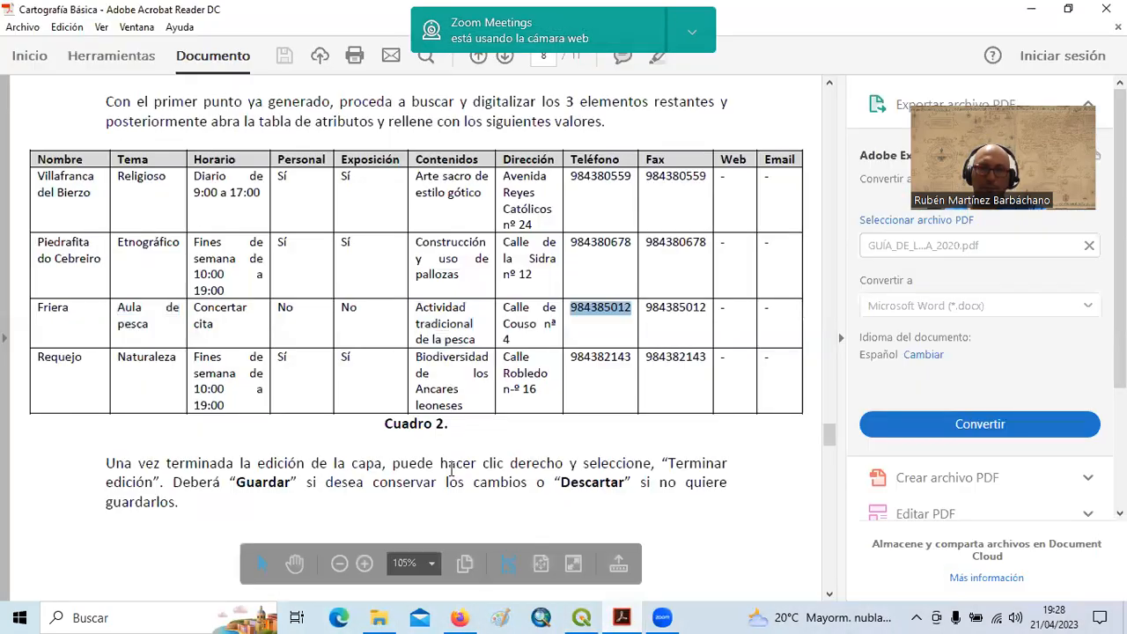
{"action": "scroll", "coordinate": [452, 471], "scroll_direction": "up", "scroll_amount": 15}
{"action": "scroll", "coordinate": [464, 483], "scroll_direction": "up", "scroll_amount": 10}
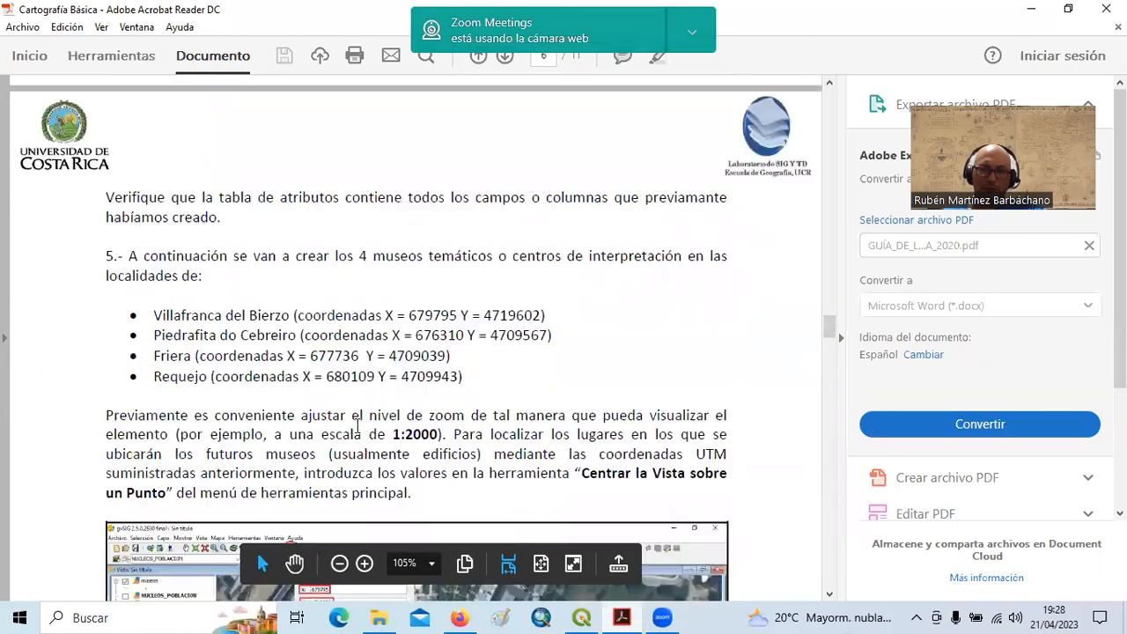
{"action": "left_click_drag", "start_coordinate": [324, 376], "coordinate": [438, 379]}
{"action": "key", "text": "ctrl+c"}
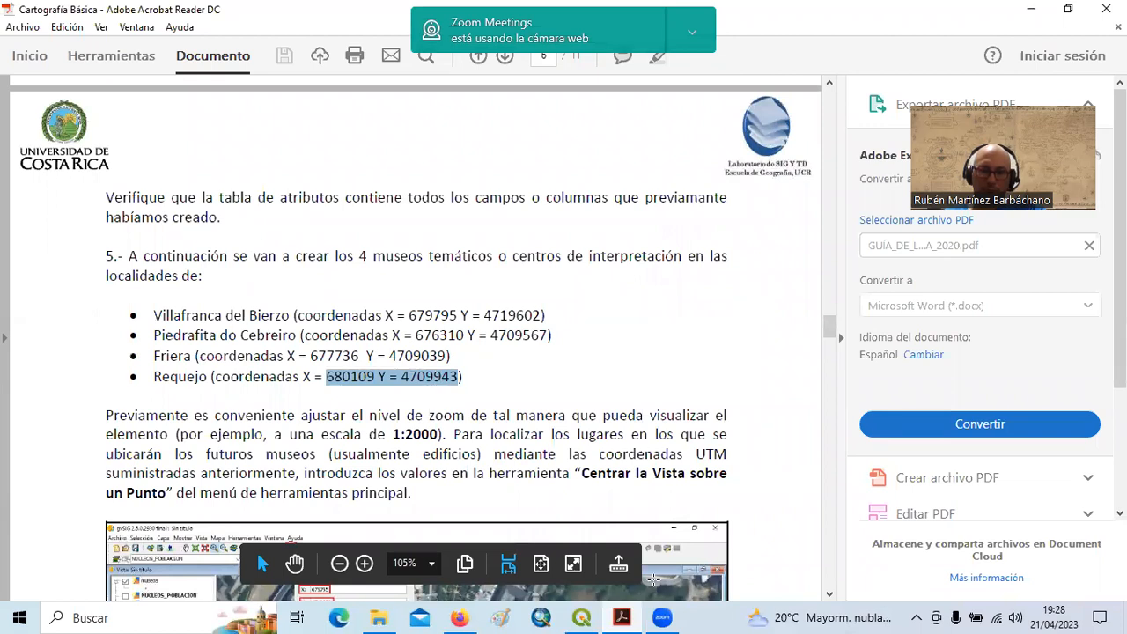
{"action": "left_click", "coordinate": [628, 615]}
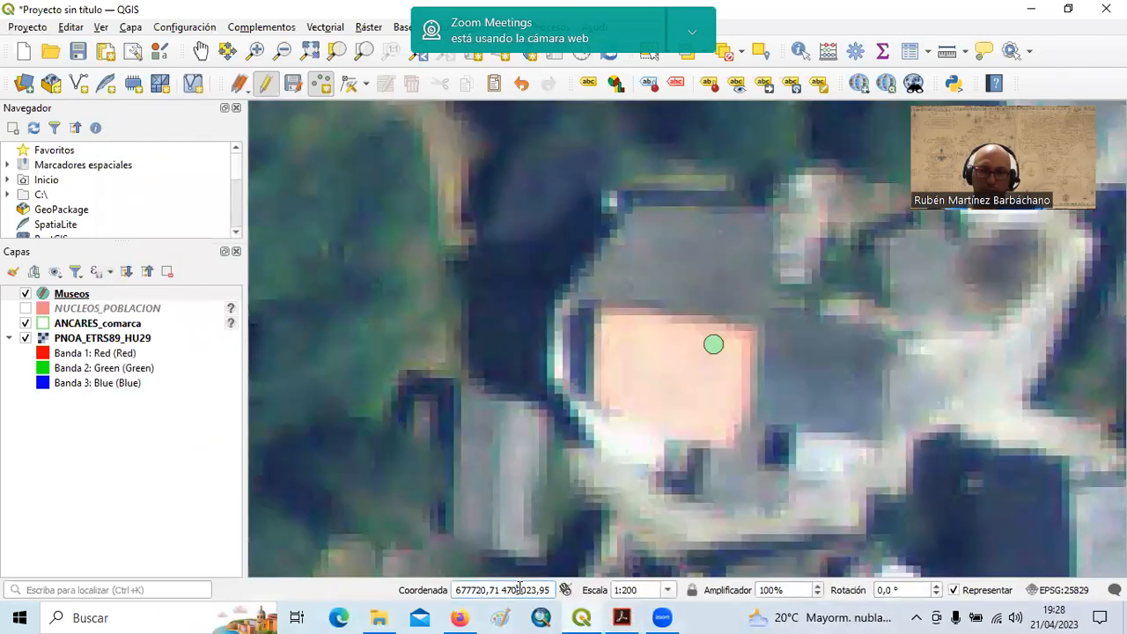
{"action": "triple_click", "coordinate": [513, 589]}
{"action": "key", "text": "ctrl+v"}
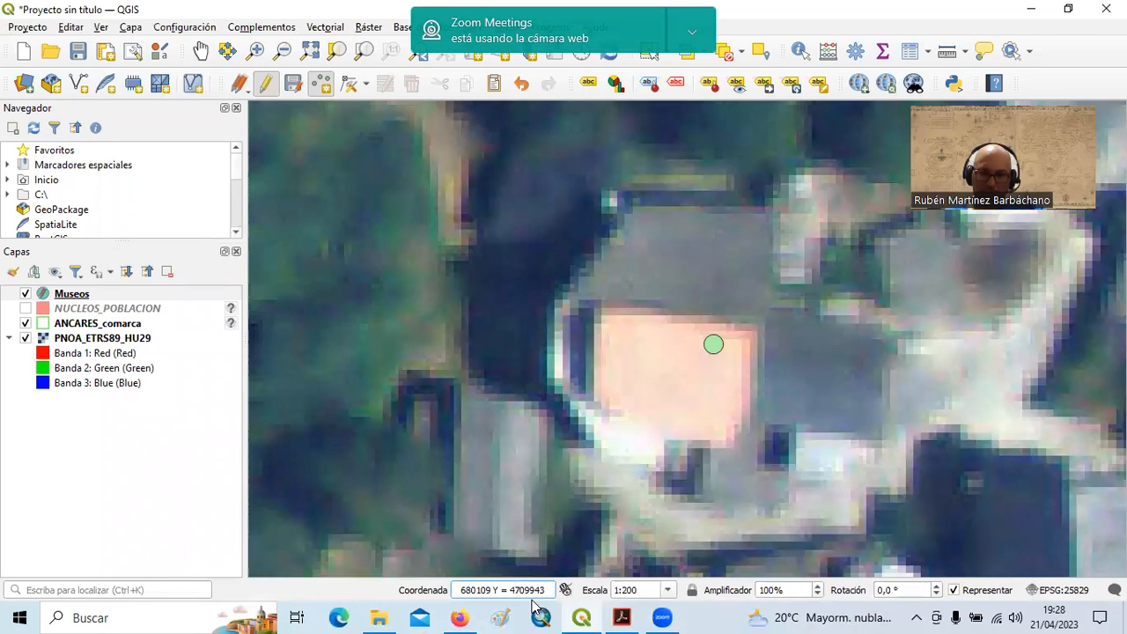
{"action": "key", "text": "Left"}
{"action": "key", "text": "Left"}
{"action": "key", "text": "Left"}
{"action": "key", "text": "Left"}
{"action": "key", "text": "Left"}
{"action": "key", "text": "Left"}
{"action": "key", "text": "Left"}
{"action": "key", "text": "BackSpace"}
{"action": "key", "text": "BackSpace"}
{"action": "key", "text": "BackSpace"}
{"action": "key", "text": "BackSpace"}
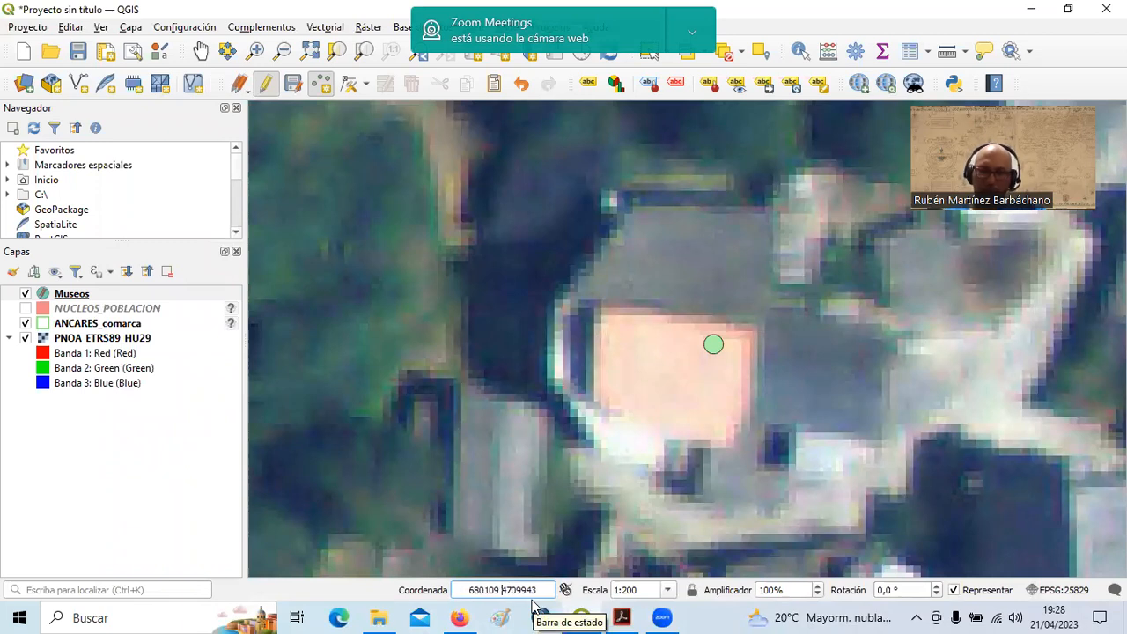
Centre the map on coordinates 680109, 4709943 and add a Museos point with id 4 on the building there.
{"action": "key", "text": "Return"}
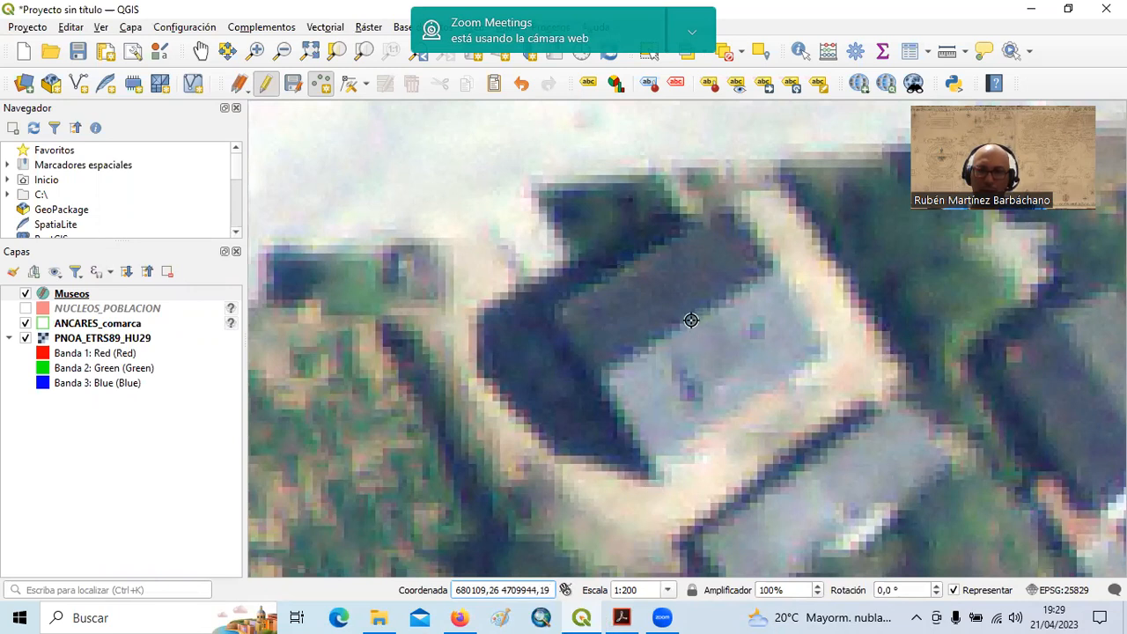
{"action": "left_click", "coordinate": [691, 320]}
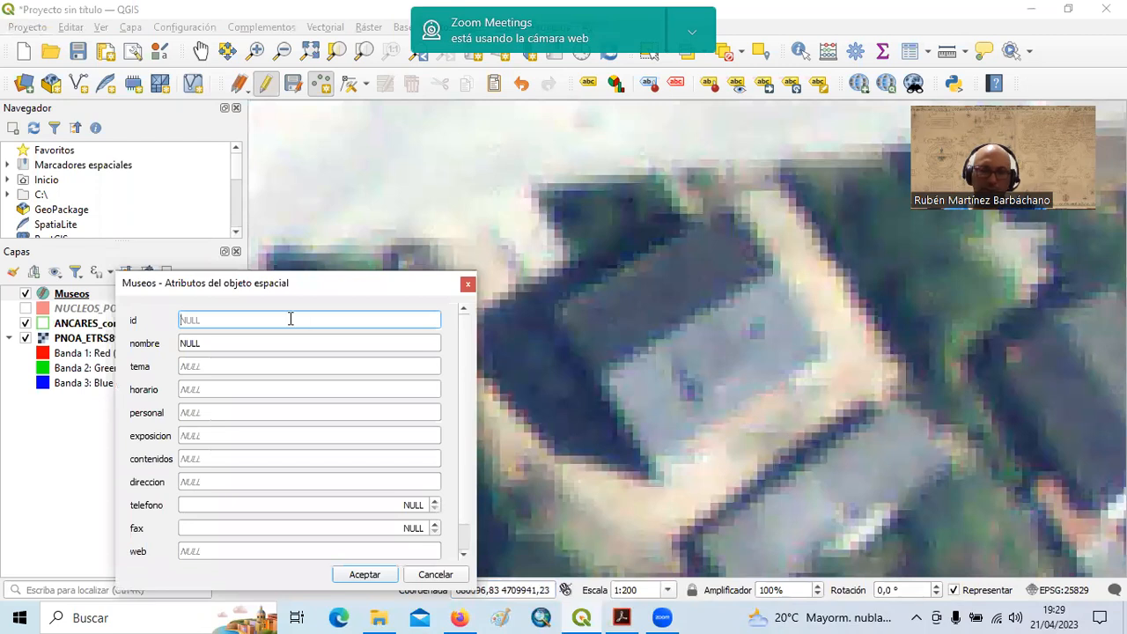
{"action": "type", "text": "4"}
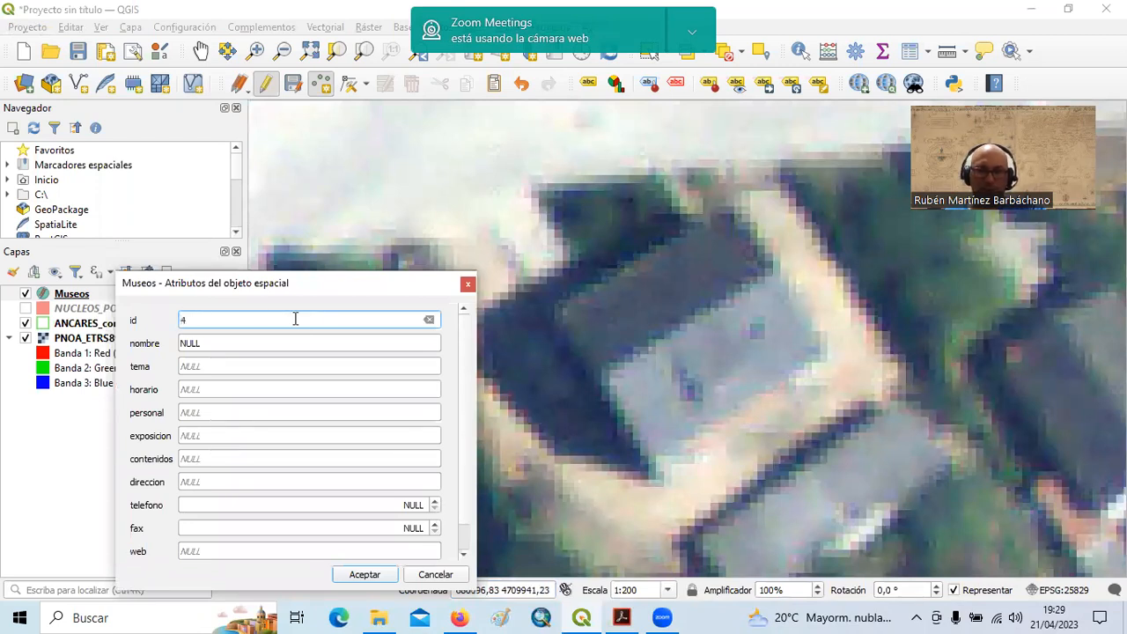
Find Cuadro 2 in the PDF guide in Acrobat Reader and copy the name Requejo into the point's nombre attribute in QGIS.
{"action": "left_click", "coordinate": [622, 618]}
{"action": "scroll", "coordinate": [298, 392], "scroll_direction": "down", "scroll_amount": 15}
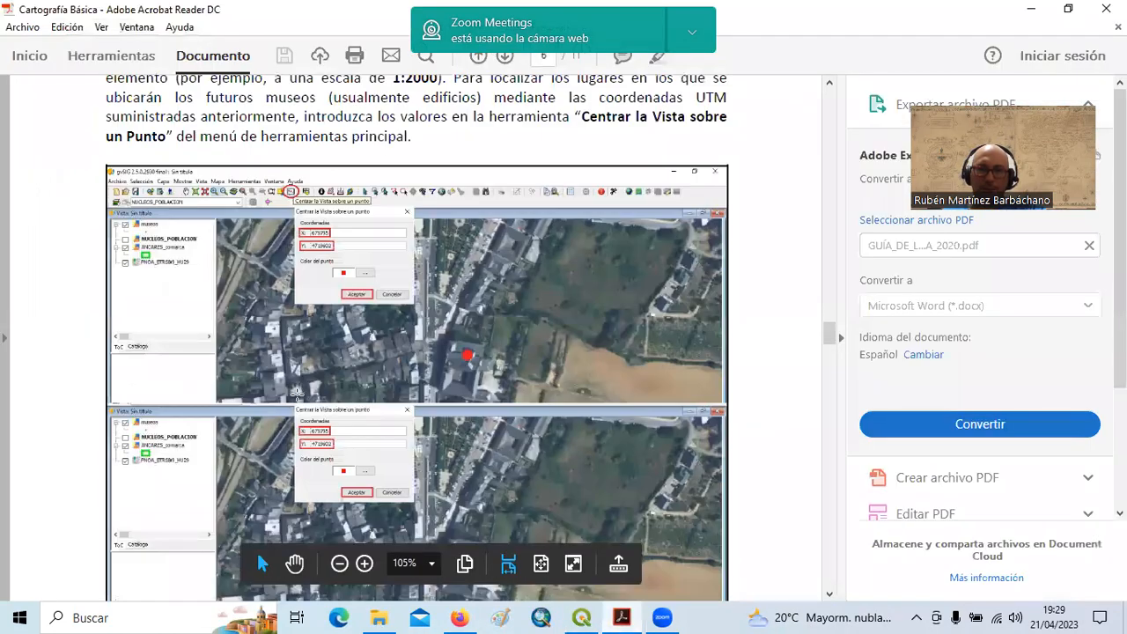
{"action": "scroll", "coordinate": [295, 405], "scroll_direction": "down", "scroll_amount": 10}
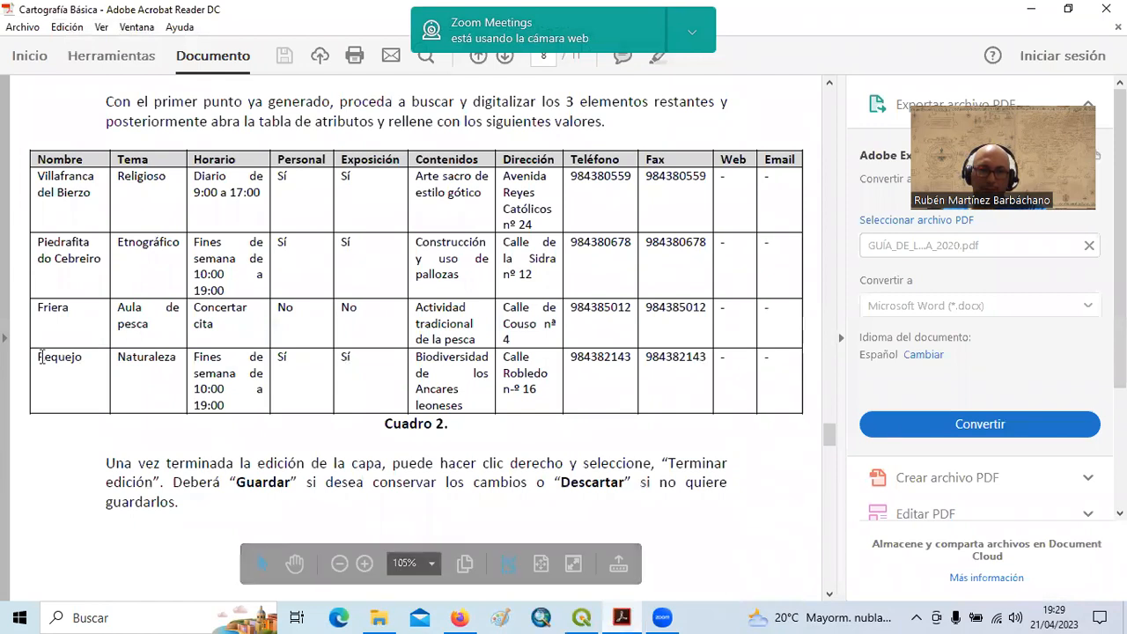
{"action": "left_click_drag", "start_coordinate": [26, 358], "coordinate": [94, 356]}
{"action": "key", "text": "ctrl+c"}
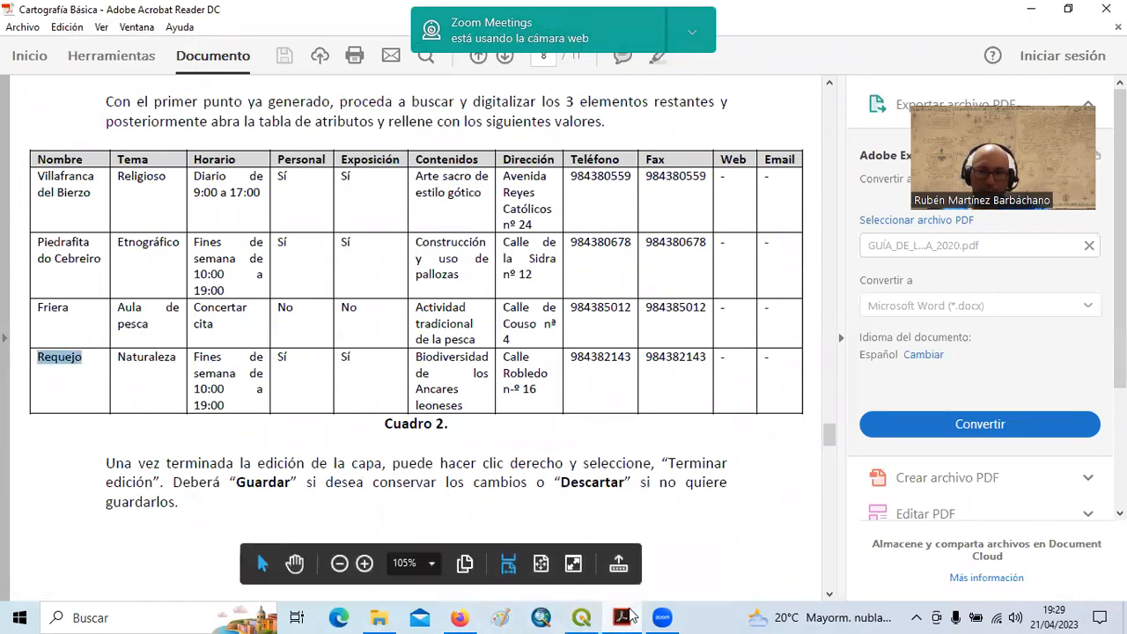
{"action": "left_click", "coordinate": [588, 617]}
{"action": "left_click", "coordinate": [252, 280]}
{"action": "key", "text": "ctrl+v"}
{"action": "key", "text": "Tab"}
Copy the theme Naturaleza from the Requejo row of the PDF table into the point's tema attribute.
{"action": "left_click", "coordinate": [622, 616]}
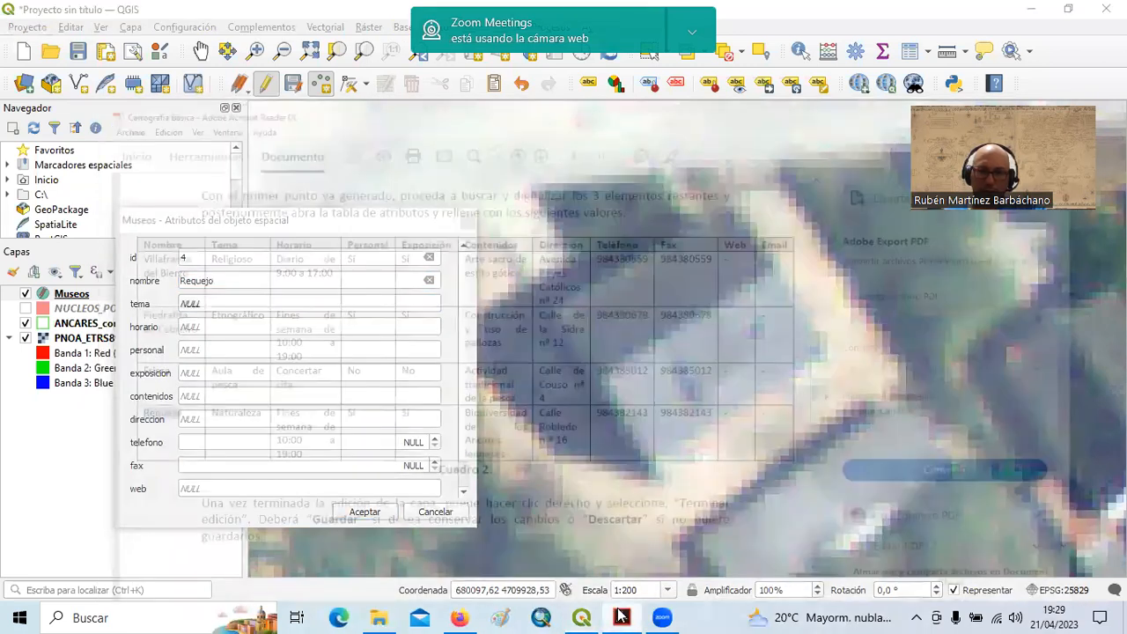
{"action": "left_click_drag", "start_coordinate": [118, 357], "coordinate": [177, 357]}
{"action": "key", "text": "ctrl+c"}
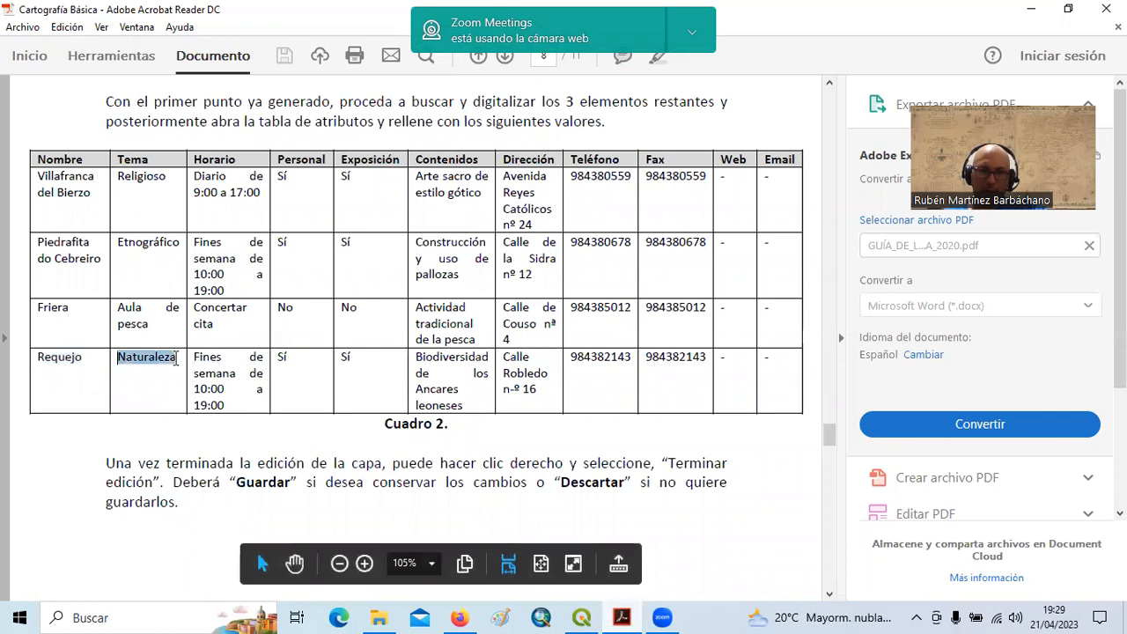
{"action": "left_click", "coordinate": [624, 616]}
{"action": "left_click", "coordinate": [242, 303]}
{"action": "key", "text": "ctrl+v"}
Copy the opening hours "Fines de semana de 10:00 a 19:00" from the Requejo row into the horario attribute.
{"action": "left_click", "coordinate": [627, 617]}
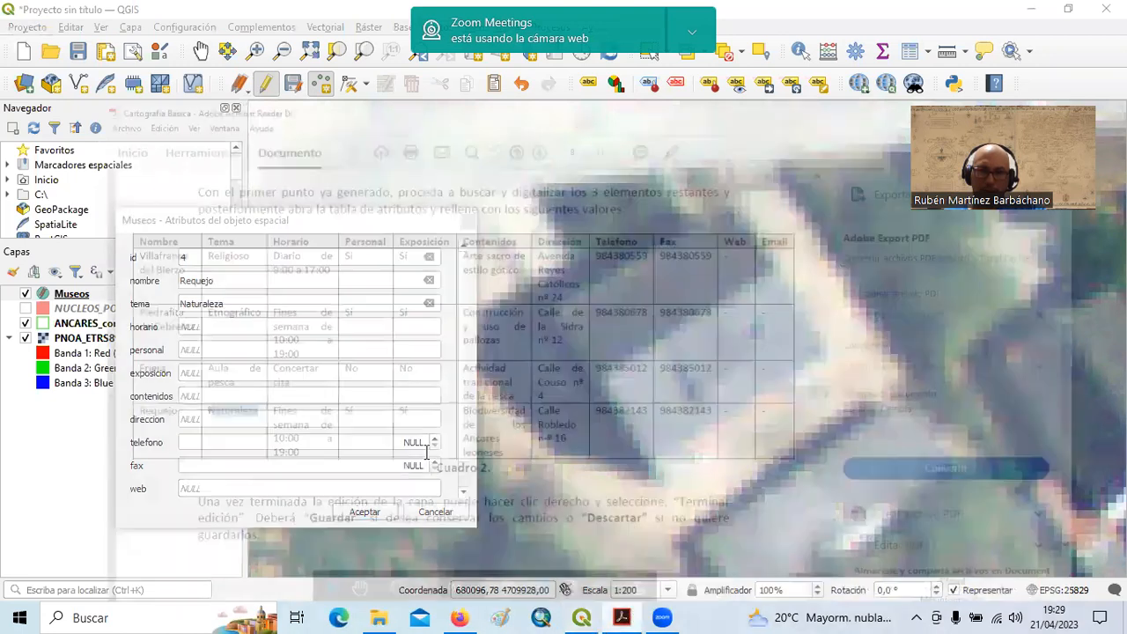
{"action": "left_click_drag", "start_coordinate": [197, 352], "coordinate": [223, 406]}
{"action": "key", "text": "ctrl+c"}
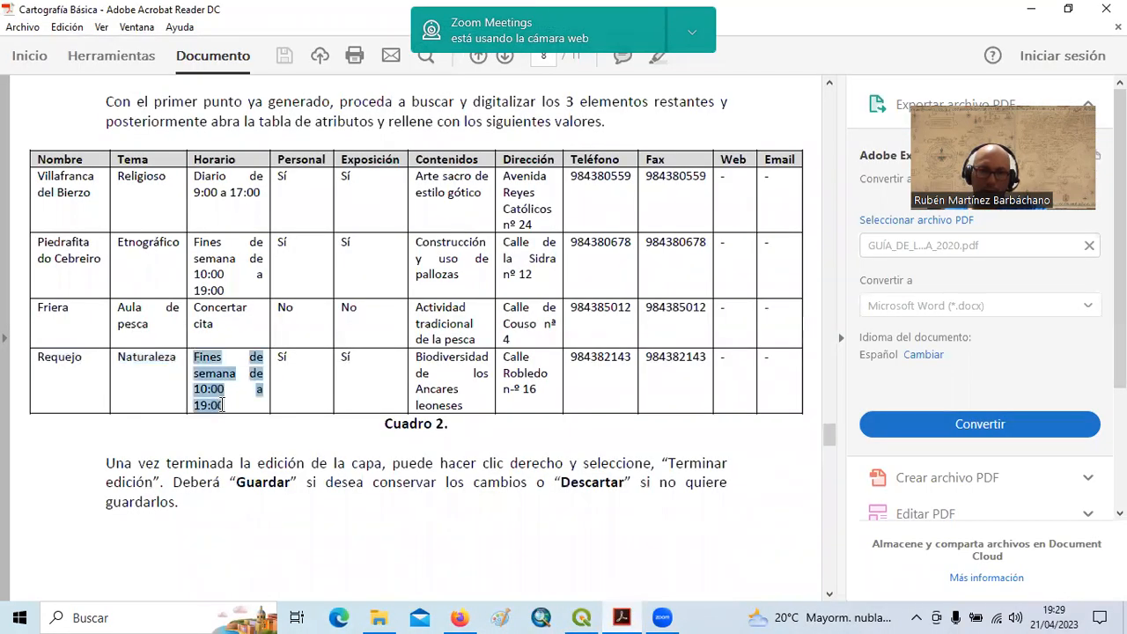
{"action": "left_click", "coordinate": [623, 617]}
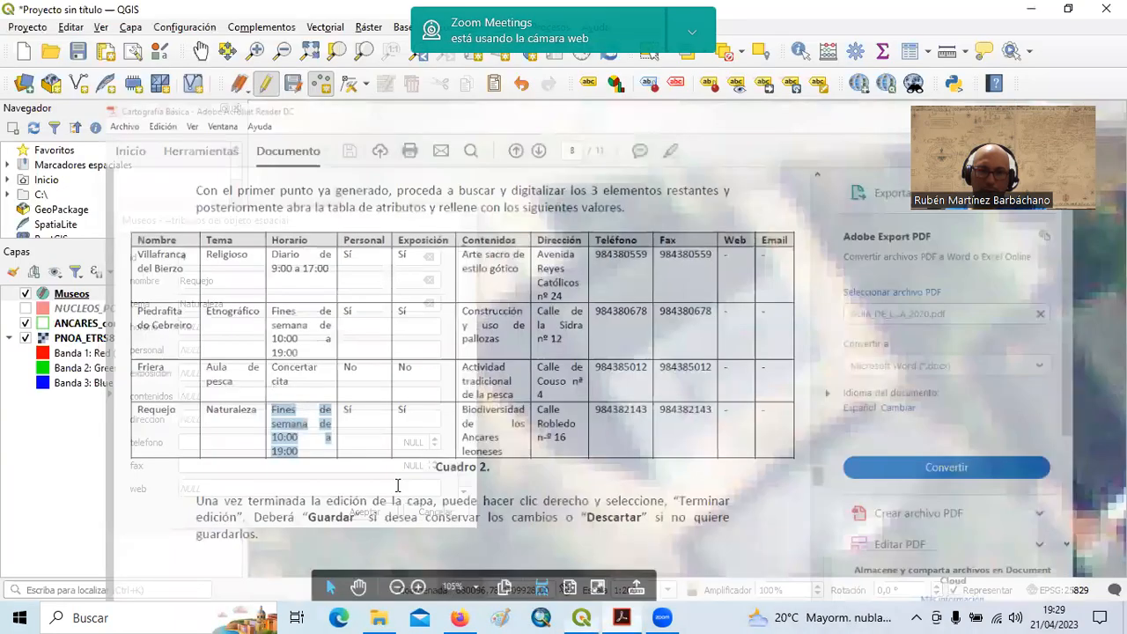
{"action": "left_click", "coordinate": [227, 327]}
{"action": "key", "text": "ctrl+v"}
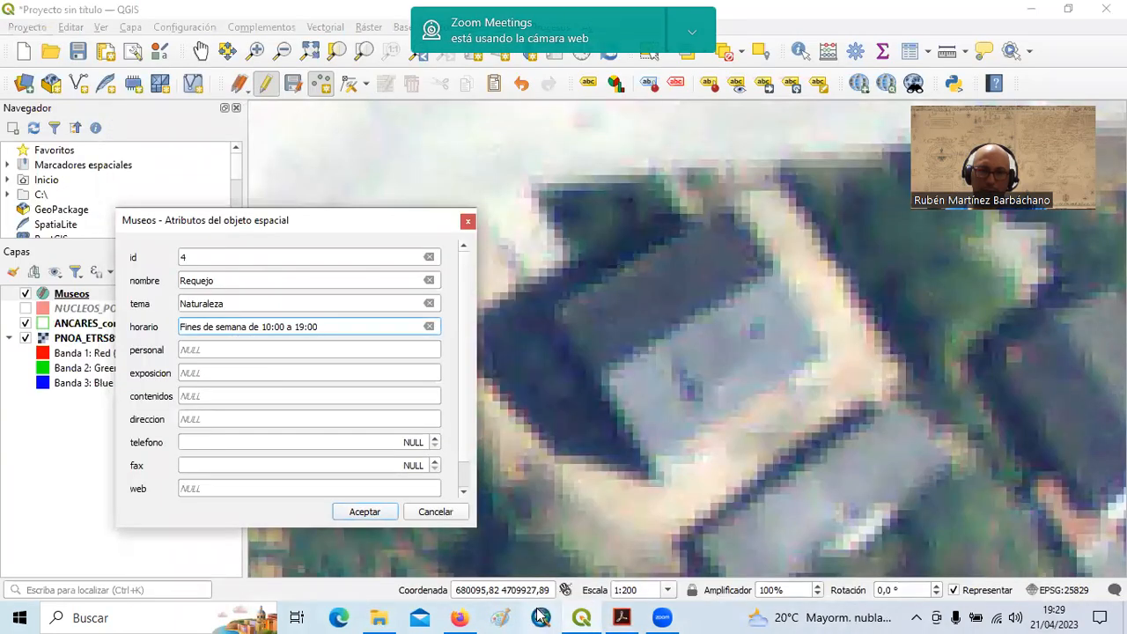
Set the point's personal and exposicion attributes to Sí, following the Requejo row of the PDF table.
{"action": "left_click", "coordinate": [614, 617]}
{"action": "left_click_drag", "start_coordinate": [274, 357], "coordinate": [289, 358]}
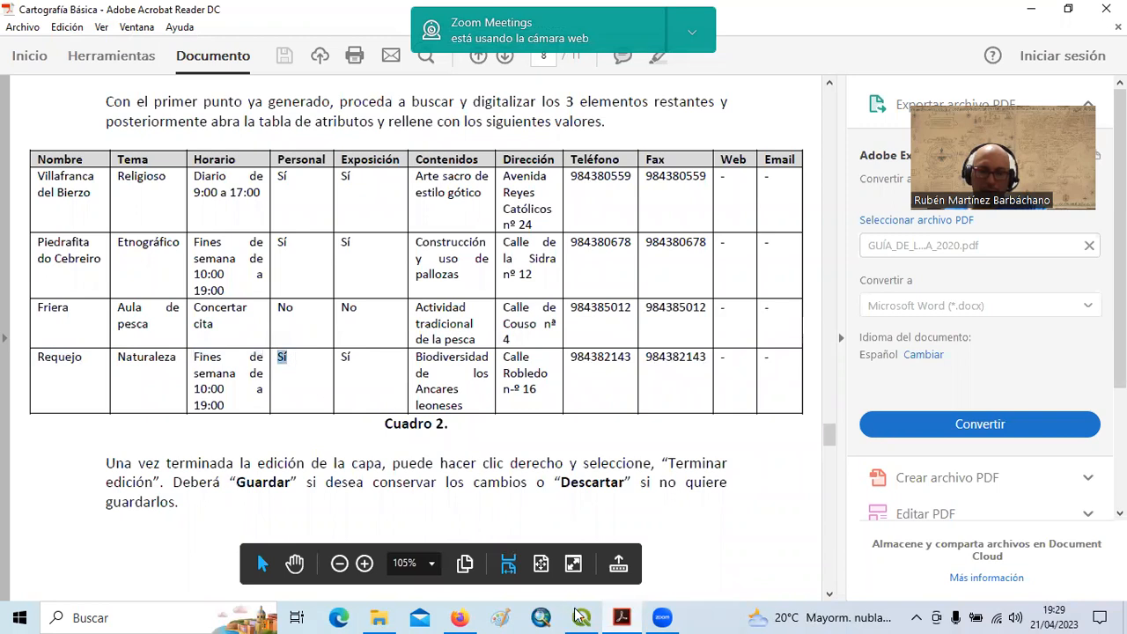
{"action": "left_click", "coordinate": [616, 618]}
{"action": "left_click", "coordinate": [209, 349]}
{"action": "type", "text": "Sí"}
{"action": "left_click", "coordinate": [209, 370]}
{"action": "type", "text": "Sí"}
Copy "Biodiversidad de los Ancares leoneses" from the Requejo row of the PDF table into the contenidos attribute.
{"action": "left_click", "coordinate": [622, 618]}
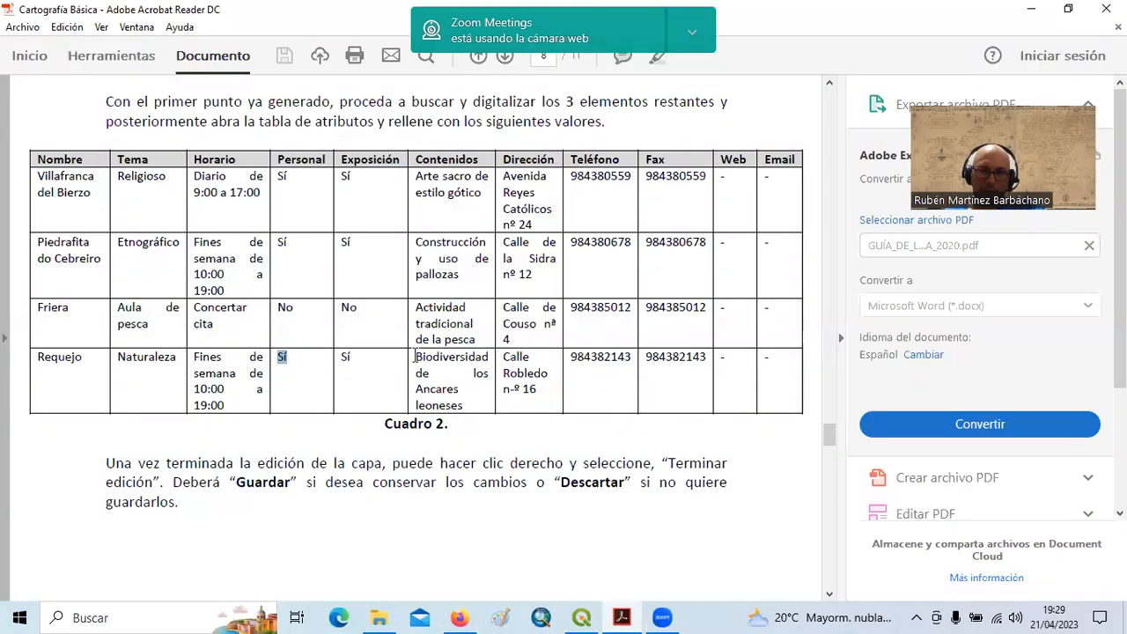
{"action": "left_click_drag", "start_coordinate": [414, 357], "coordinate": [467, 404]}
{"action": "key", "text": "ctrl+c"}
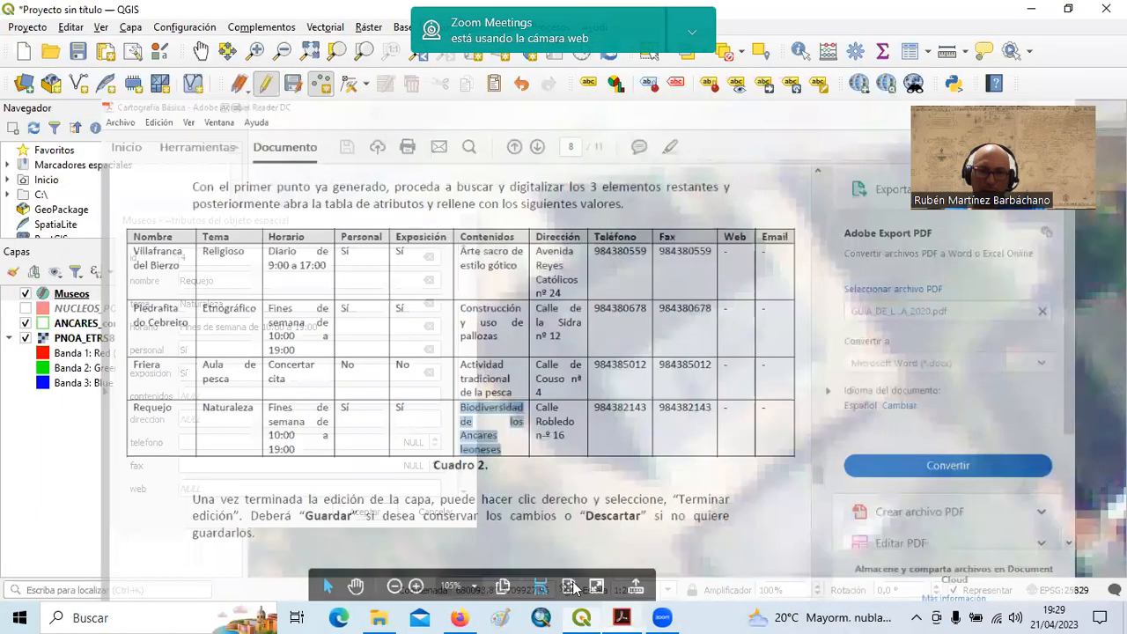
{"action": "key", "text": "alt+Tab"}
{"action": "left_click", "coordinate": [229, 396]}
{"action": "key", "text": "ctrl+v"}
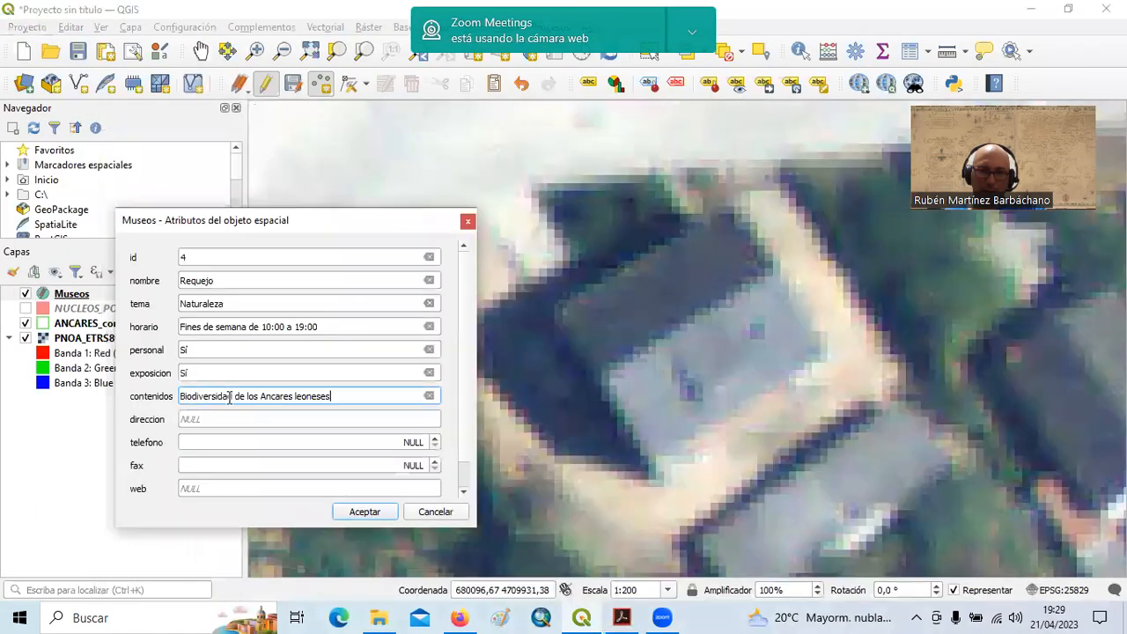
Copy the museum's street address from the Requejo row of the PDF table into the direccion attribute.
{"action": "left_click", "coordinate": [623, 617]}
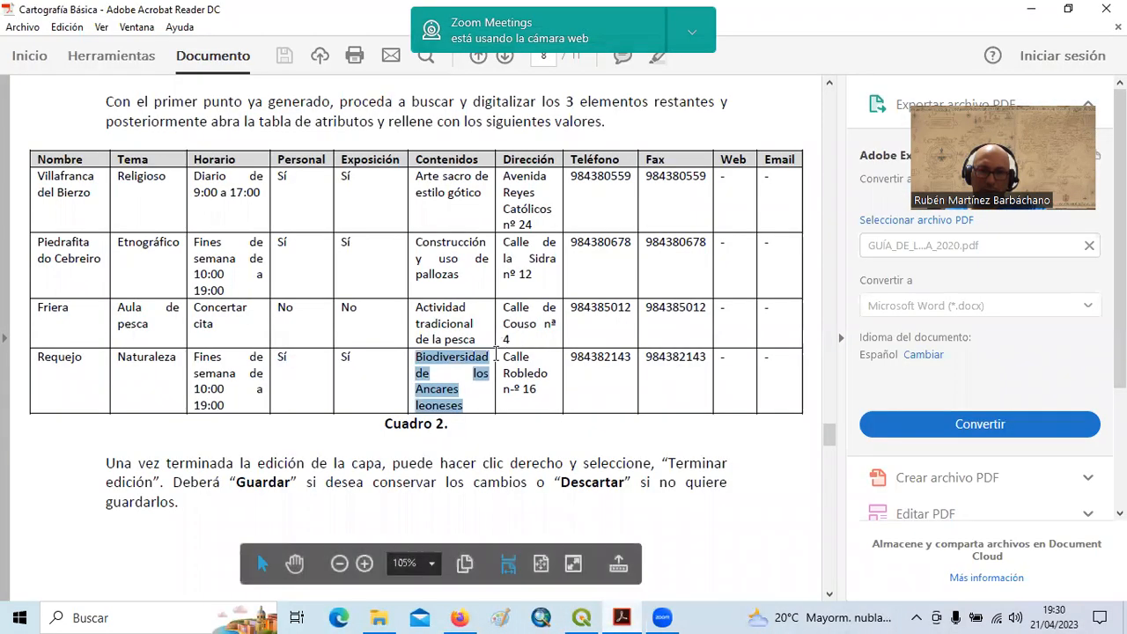
{"action": "left_click_drag", "start_coordinate": [504, 356], "coordinate": [538, 394]}
{"action": "key", "text": "ctrl+c"}
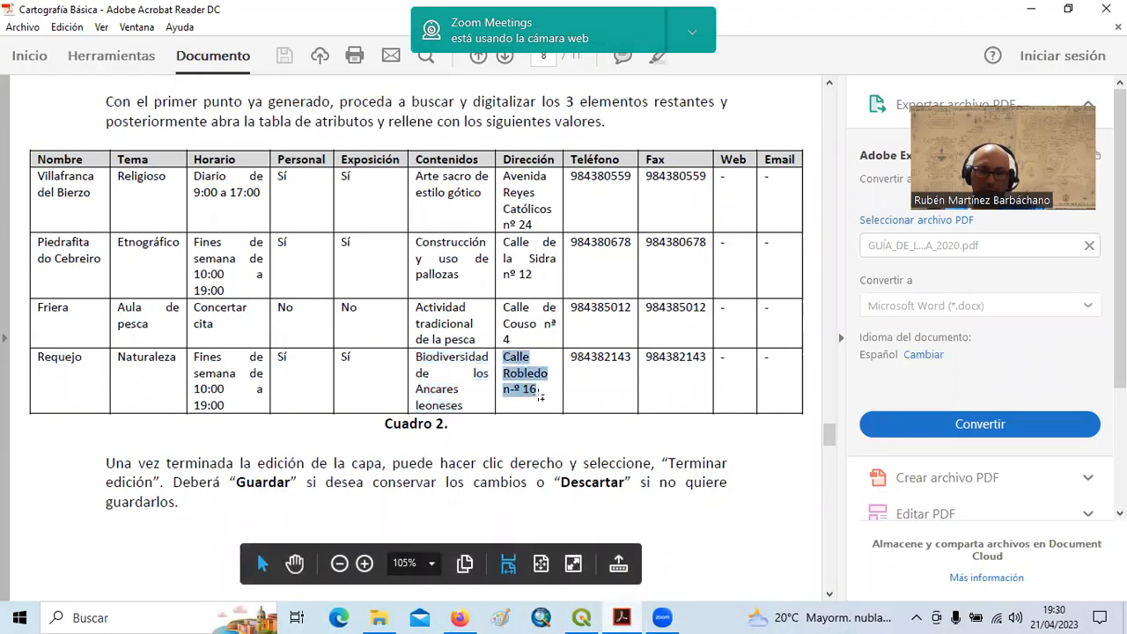
{"action": "left_click", "coordinate": [581, 617]}
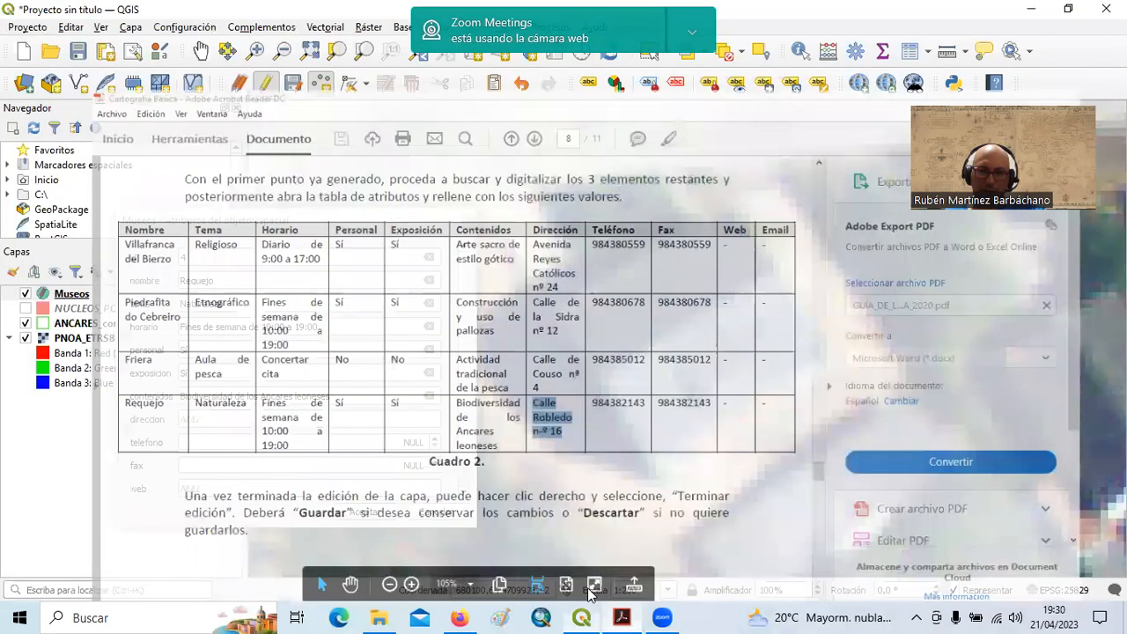
{"action": "left_click", "coordinate": [247, 420]}
{"action": "key", "text": "ctrl+v"}
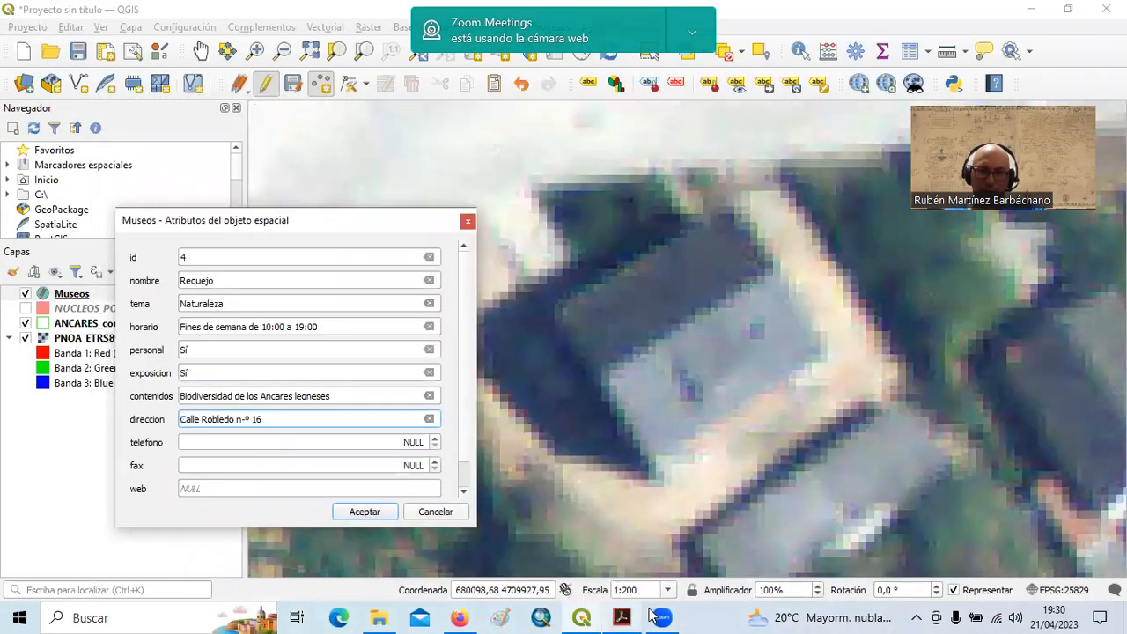
{"action": "left_click", "coordinate": [622, 617]}
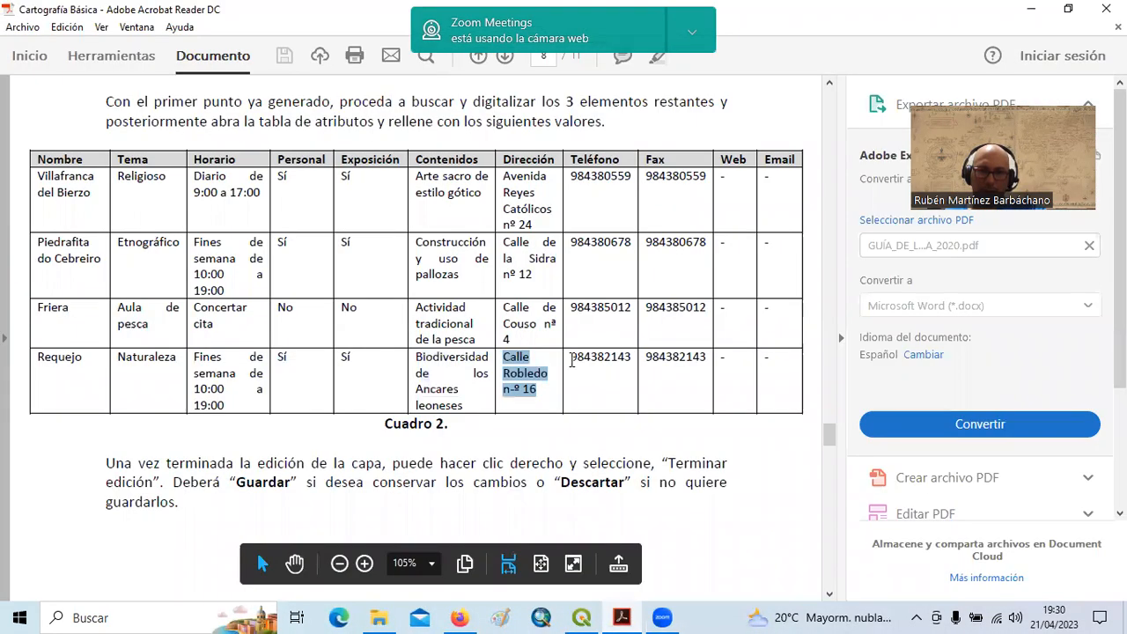
{"action": "left_click_drag", "start_coordinate": [571, 357], "coordinate": [634, 358]}
{"action": "key", "text": "ctrl+c"}
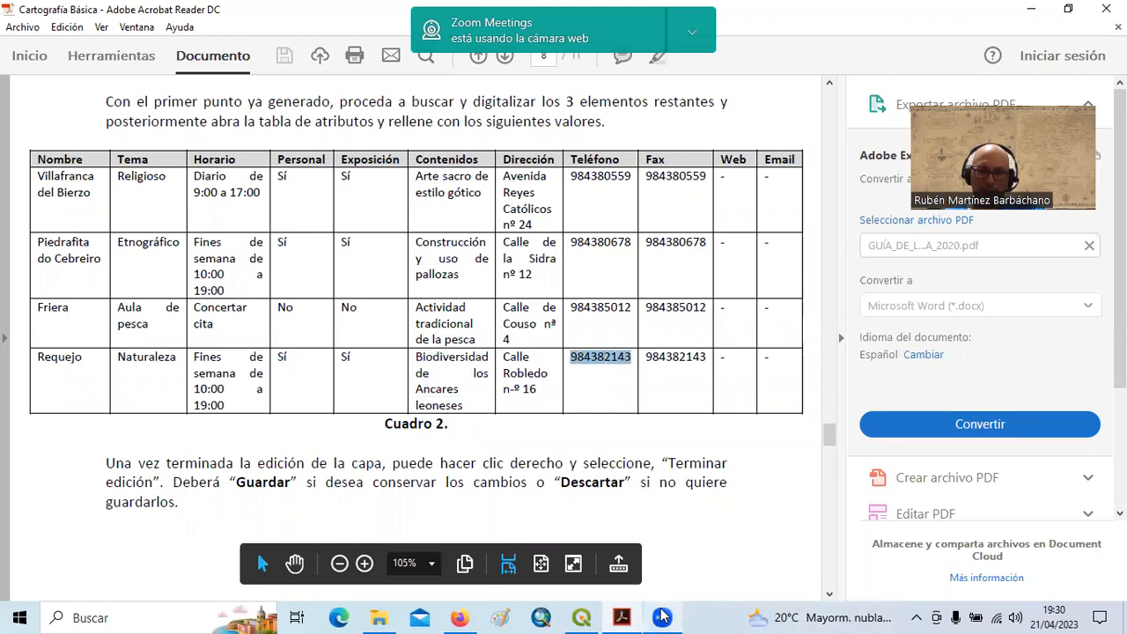
{"action": "left_click", "coordinate": [581, 617]}
{"action": "left_click", "coordinate": [216, 443]}
{"action": "key", "text": "ctrl+v"}
{"action": "left_click", "coordinate": [263, 466]}
{"action": "key", "text": "ctrl+v"}
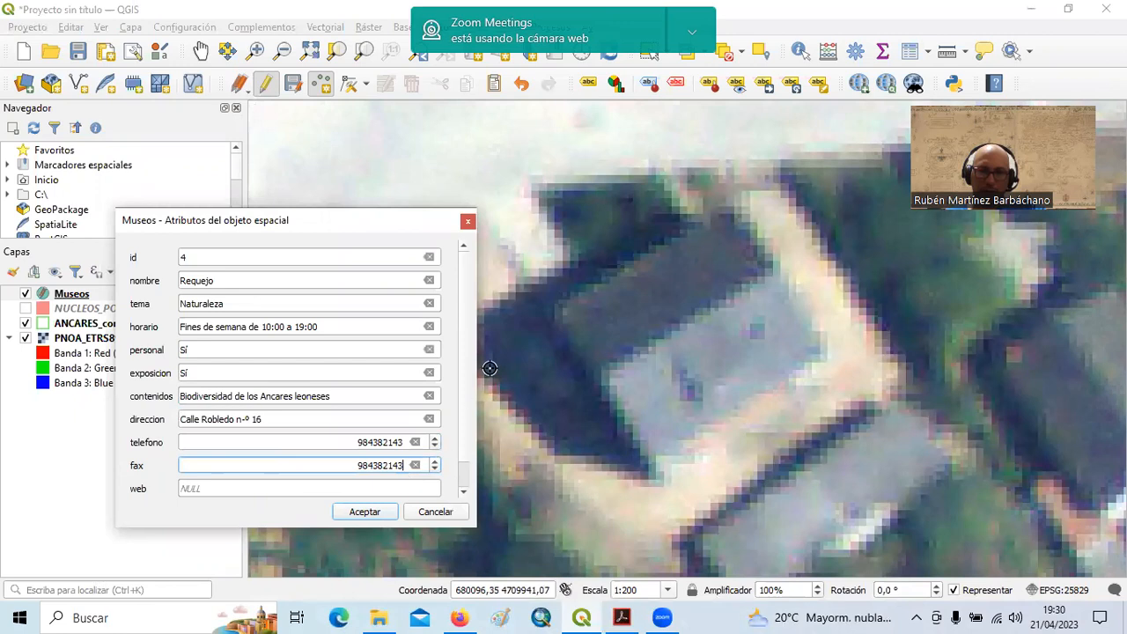
{"action": "scroll", "coordinate": [445, 476], "scroll_direction": "down", "scroll_amount": 1}
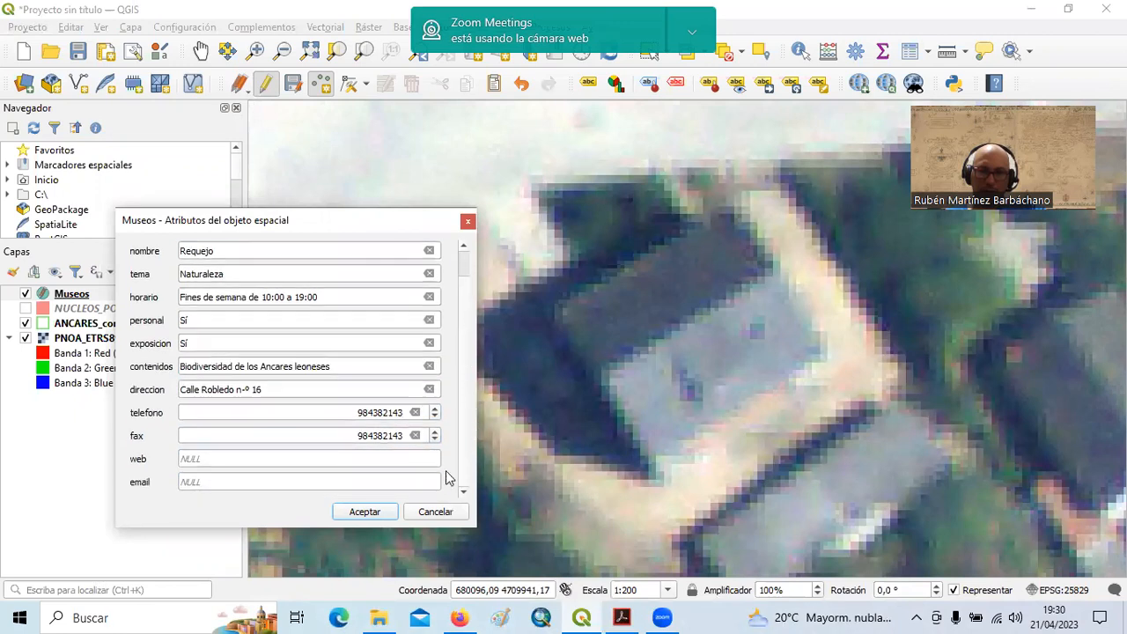
{"action": "left_click", "coordinate": [365, 511]}
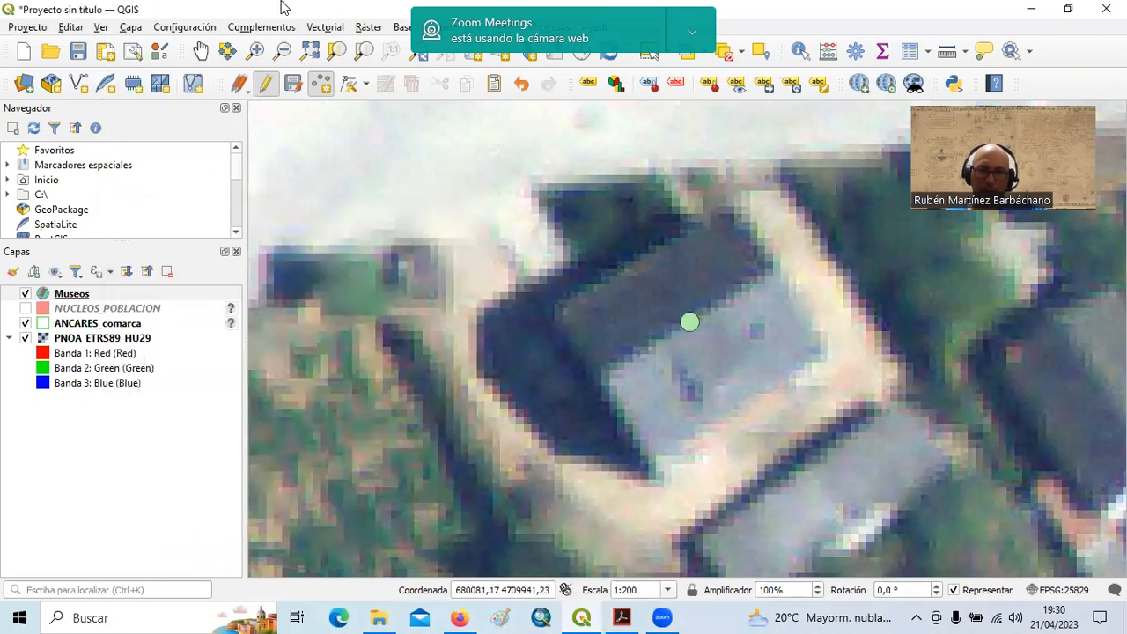
End editing of the Museos layer and save its changes.
{"action": "left_click", "coordinate": [70, 298]}
{"action": "right_click", "coordinate": [71, 298]}
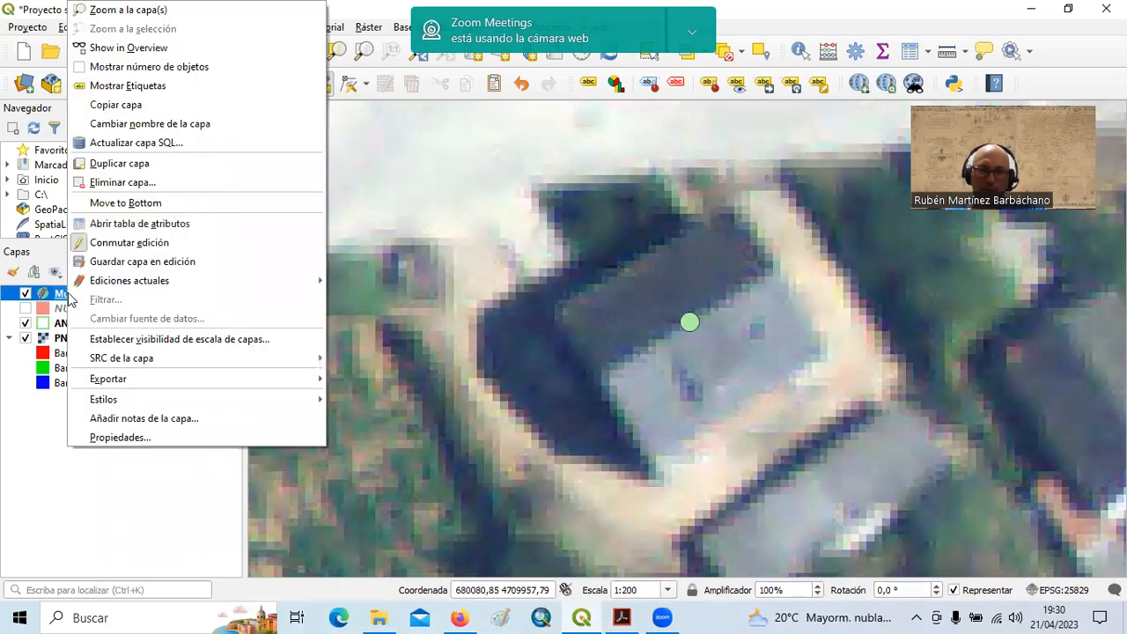
{"action": "left_click", "coordinate": [122, 250]}
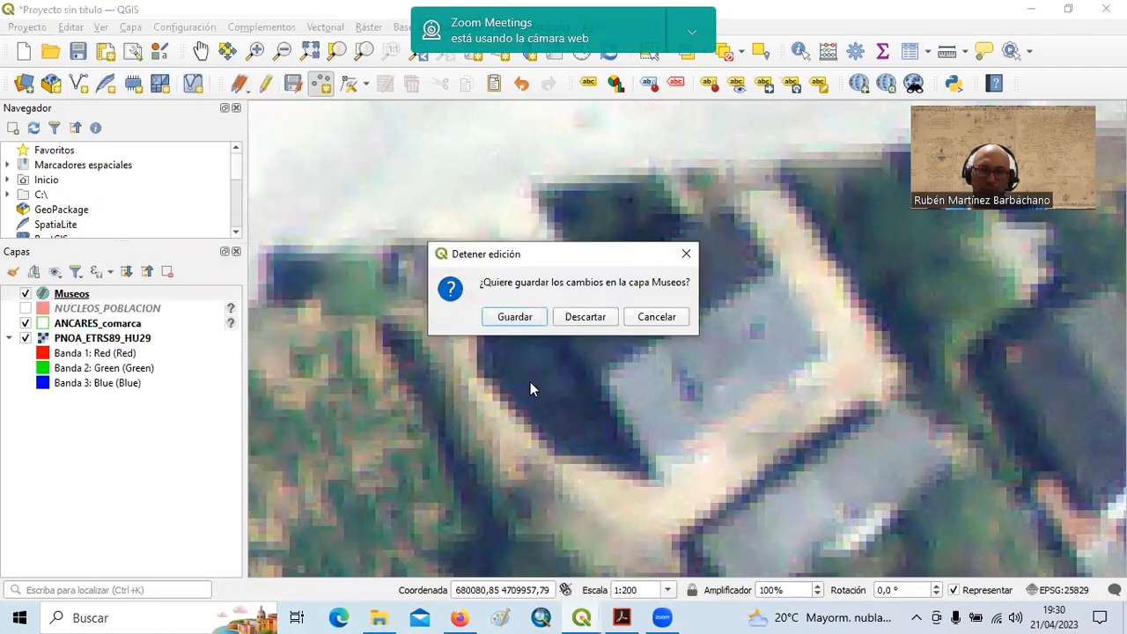
{"action": "left_click", "coordinate": [513, 318]}
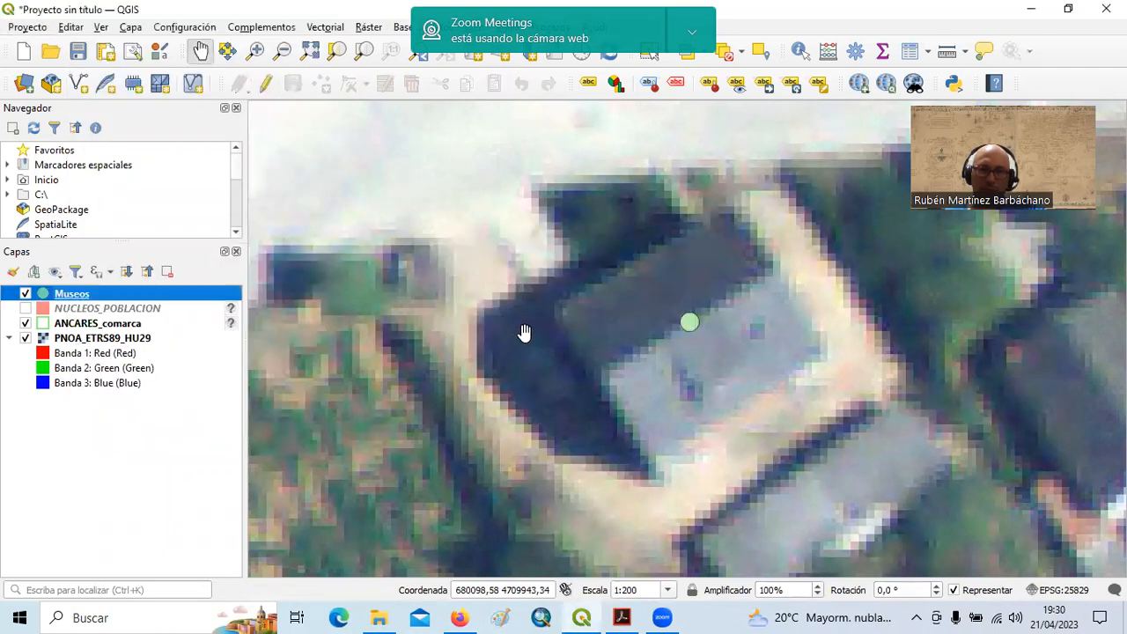
Change the Museos marker colour to the bright green among the recent colours and apply it to the layer.
{"action": "double_click", "coordinate": [42, 300]}
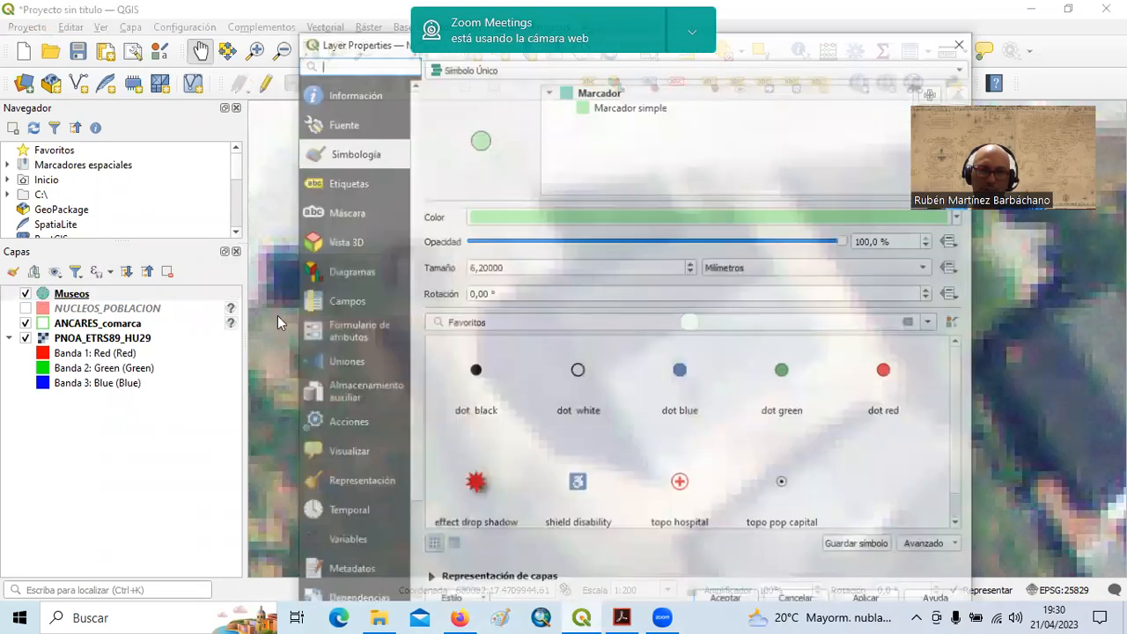
{"action": "left_click", "coordinate": [911, 224]}
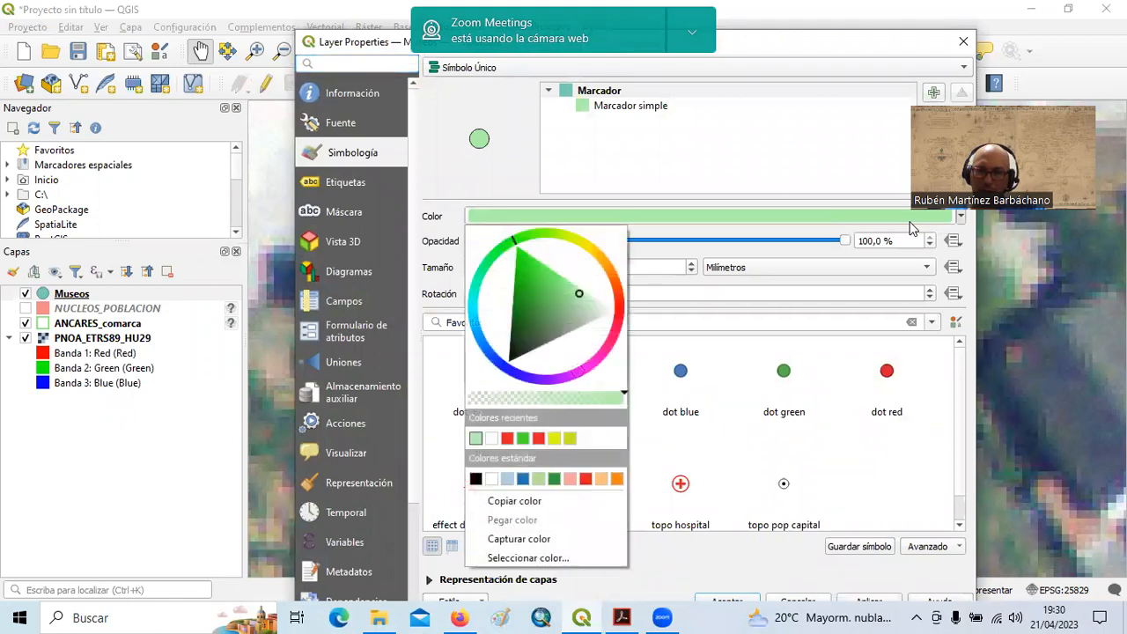
{"action": "left_click", "coordinate": [523, 438]}
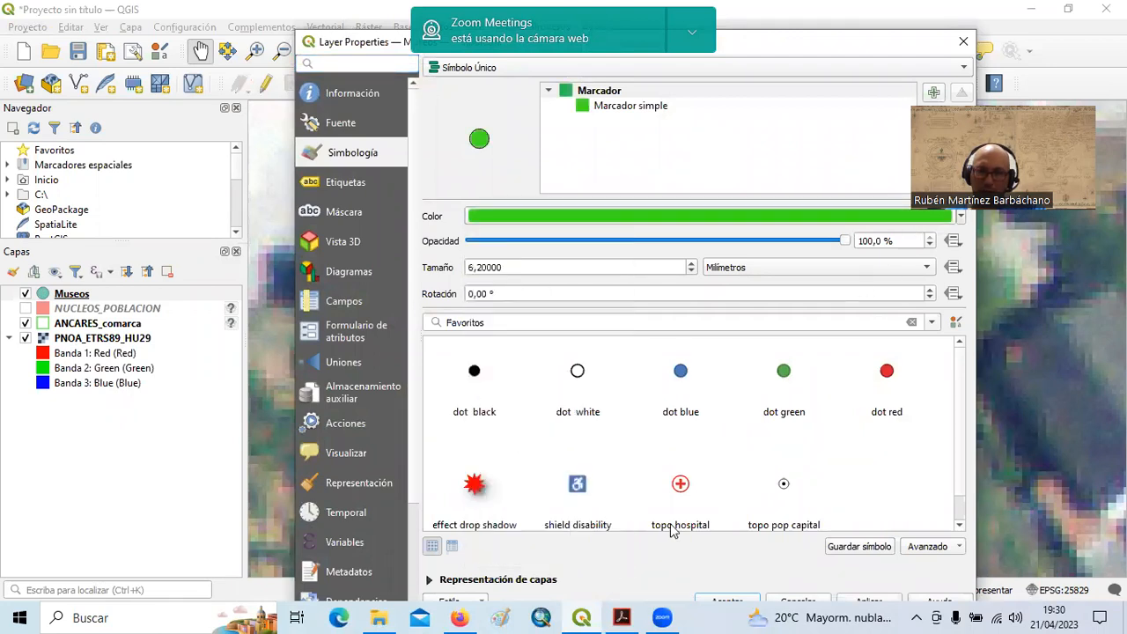
{"action": "left_click", "coordinate": [728, 601]}
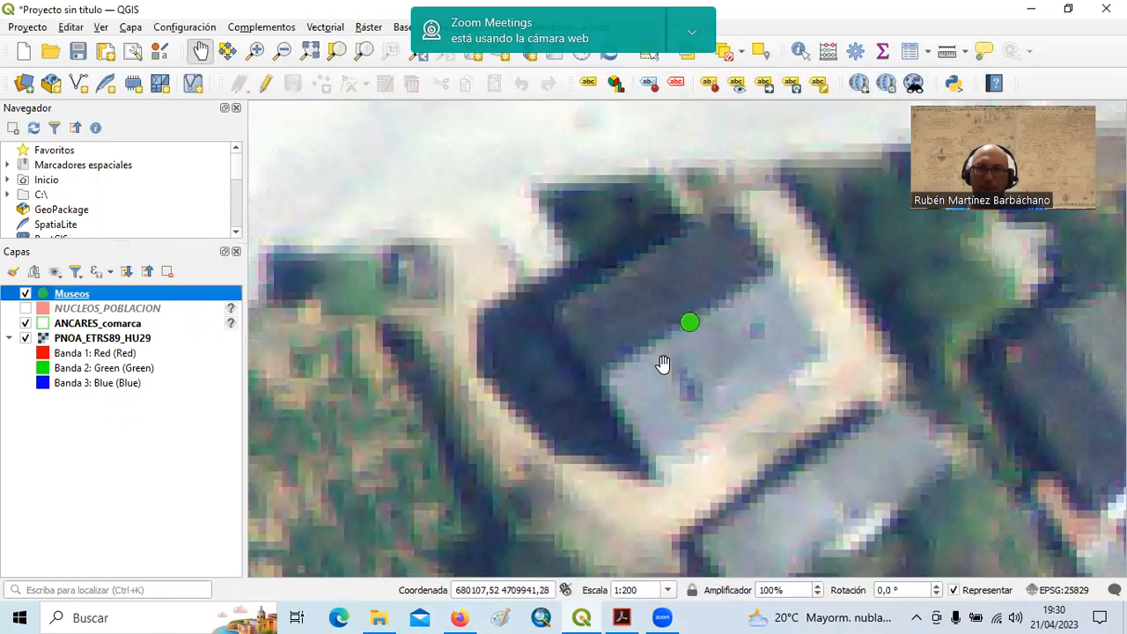
Examine the museum points over the orthophoto, ending on the building that holds the point in the northern town.
{"action": "scroll", "coordinate": [663, 366], "scroll_direction": "down", "scroll_amount": 4}
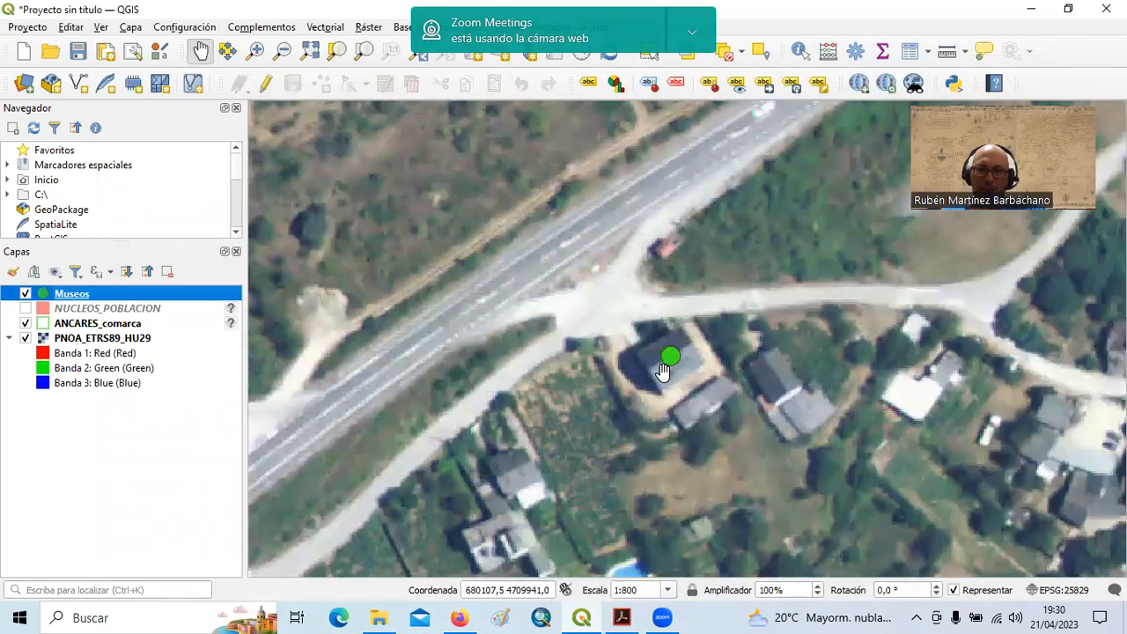
{"action": "scroll", "coordinate": [663, 391], "scroll_direction": "down", "scroll_amount": 2}
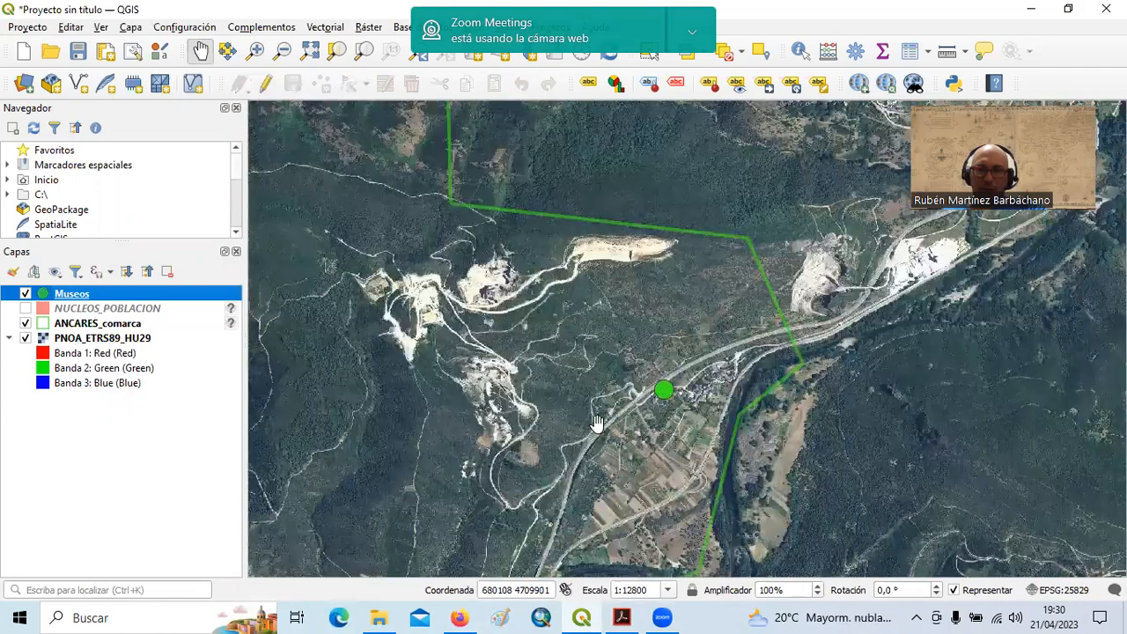
{"action": "scroll", "coordinate": [456, 458], "scroll_direction": "down", "scroll_amount": 2}
{"action": "left_click_drag", "start_coordinate": [591, 518], "coordinate": [537, 486]}
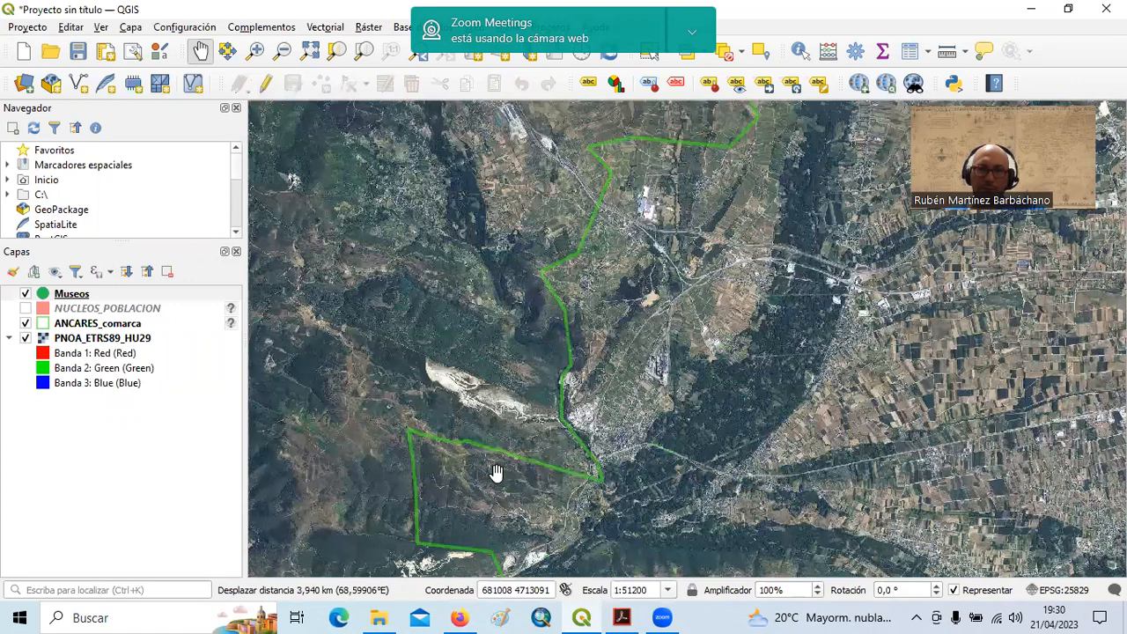
{"action": "left_click_drag", "start_coordinate": [501, 355], "coordinate": [528, 477]}
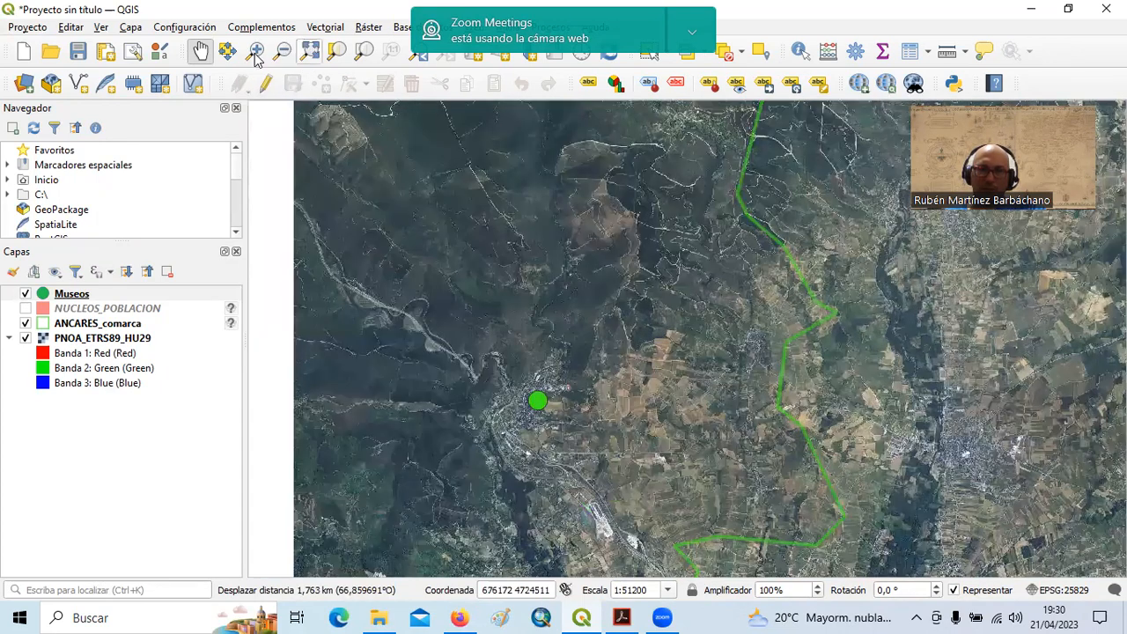
{"action": "left_click", "coordinate": [255, 51]}
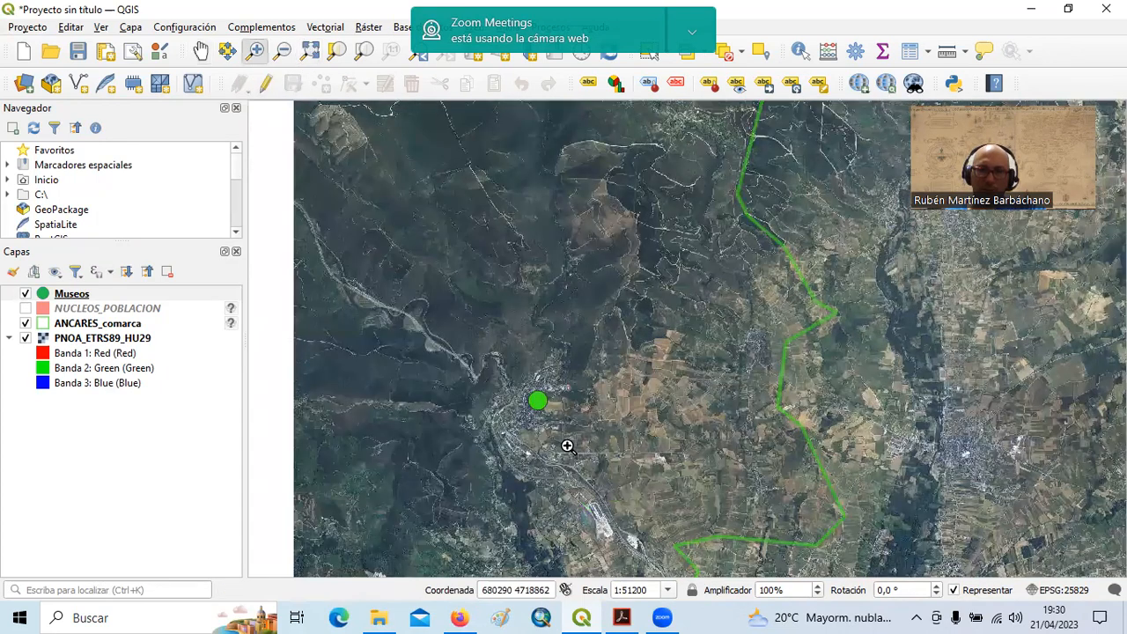
{"action": "left_click_drag", "start_coordinate": [514, 377], "coordinate": [580, 420]}
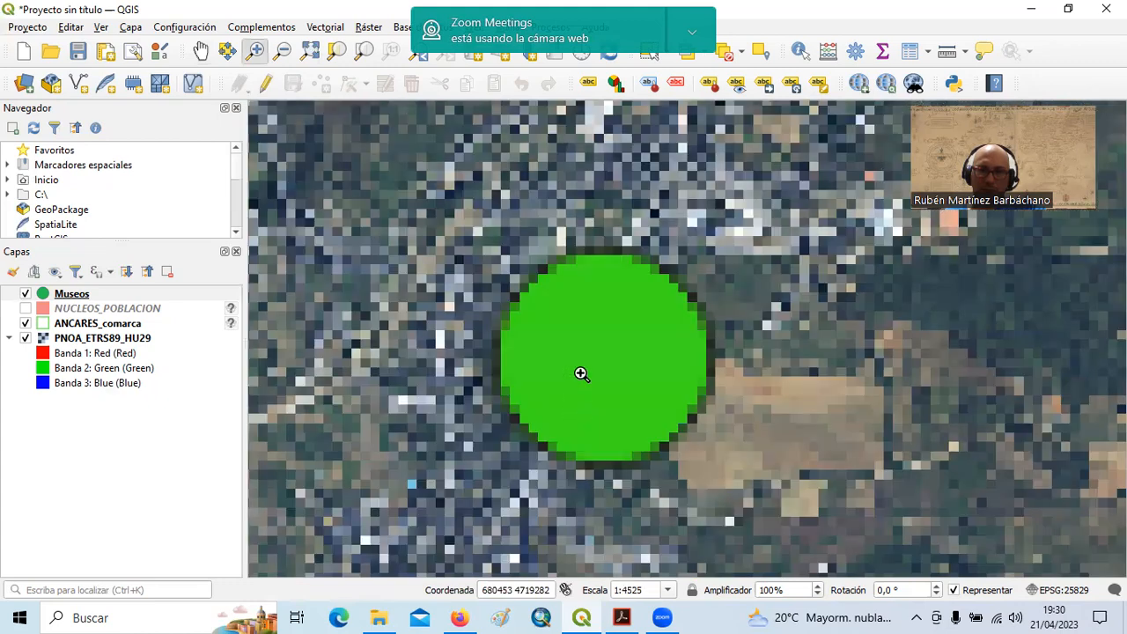
{"action": "left_click_drag", "start_coordinate": [567, 326], "coordinate": [666, 420]}
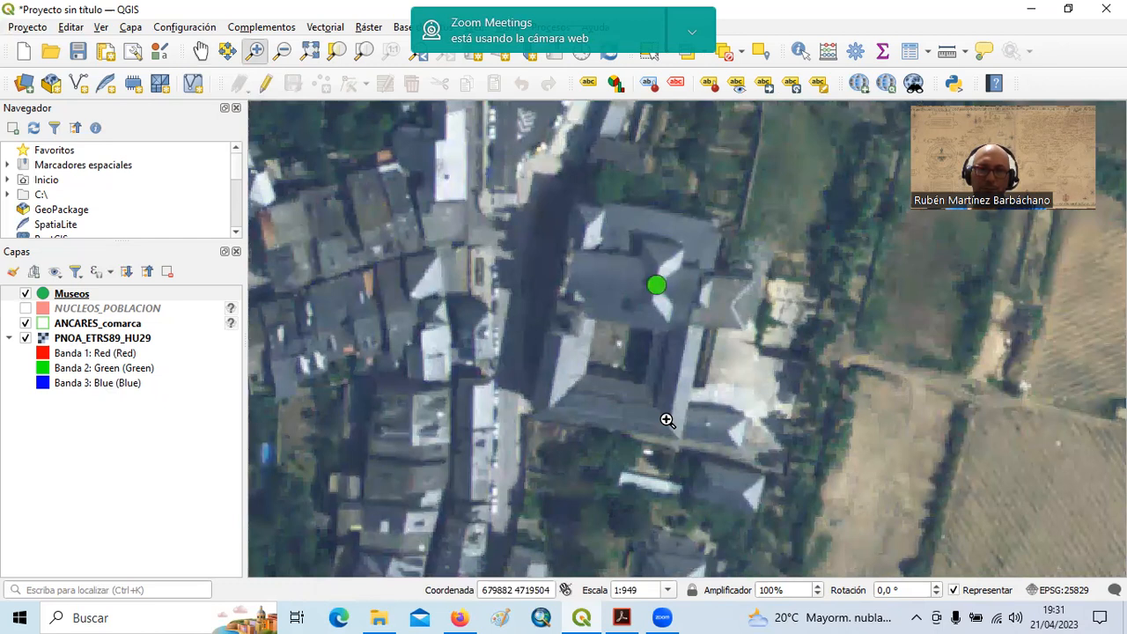
View the full extent of the Museos layer and look over its points on the orthophoto.
{"action": "left_click", "coordinate": [72, 296]}
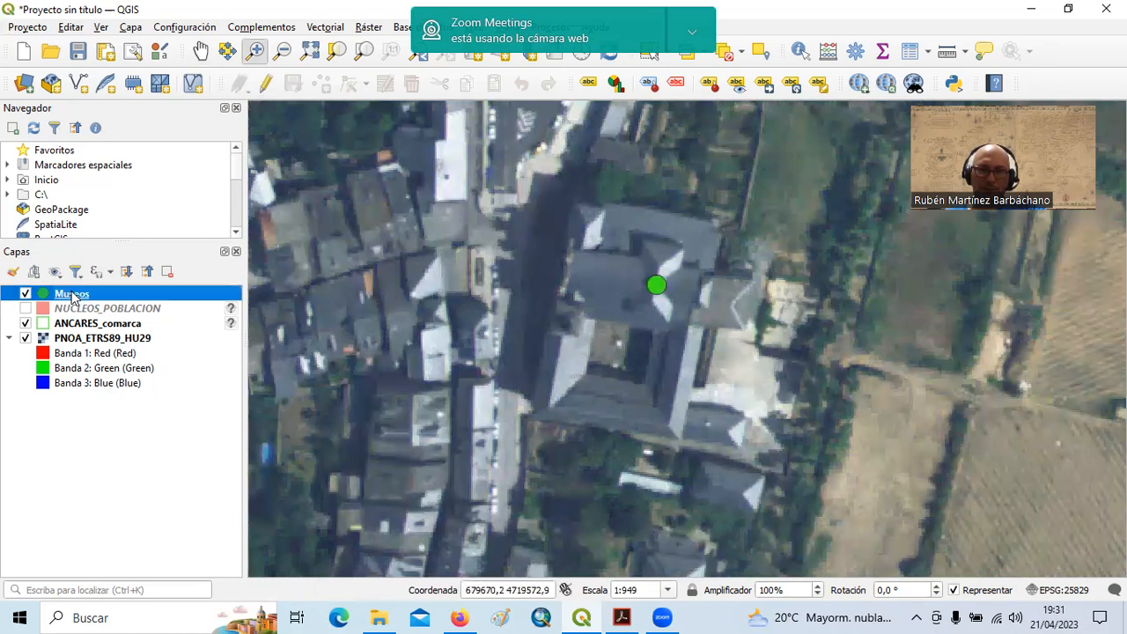
{"action": "right_click", "coordinate": [72, 296]}
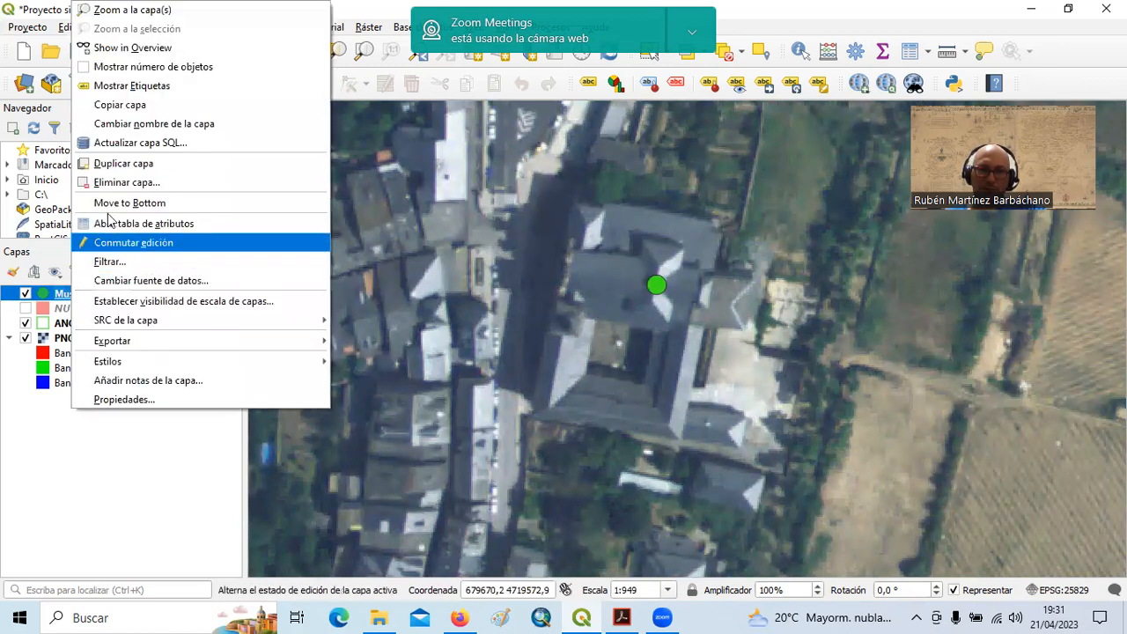
{"action": "left_click", "coordinate": [132, 10]}
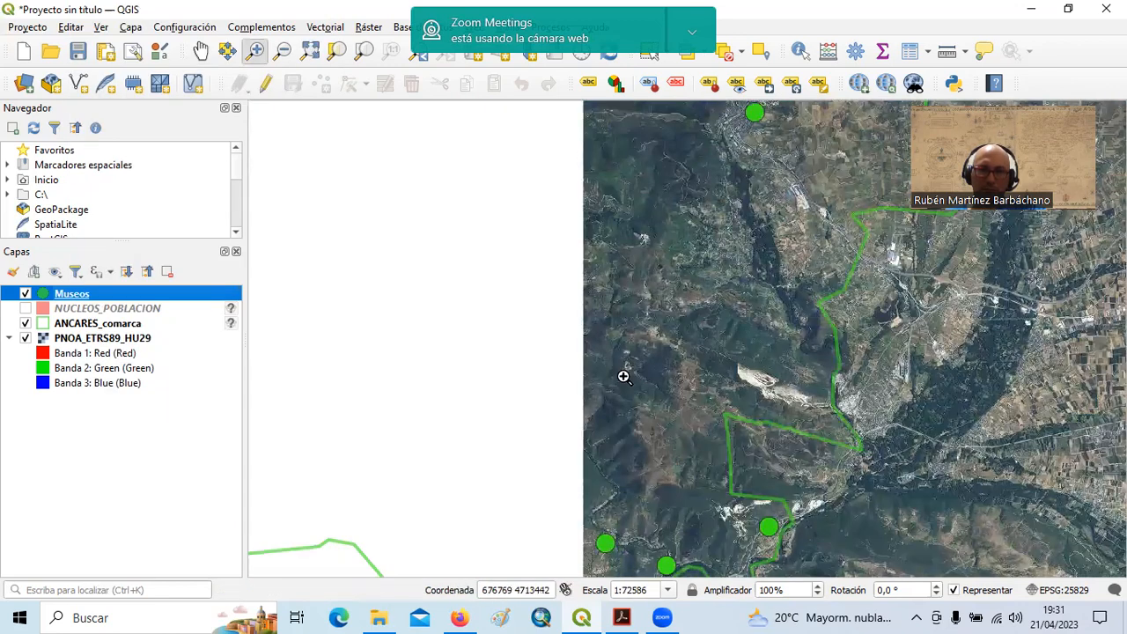
{"action": "left_click_drag", "start_coordinate": [637, 384], "coordinate": [329, 380]}
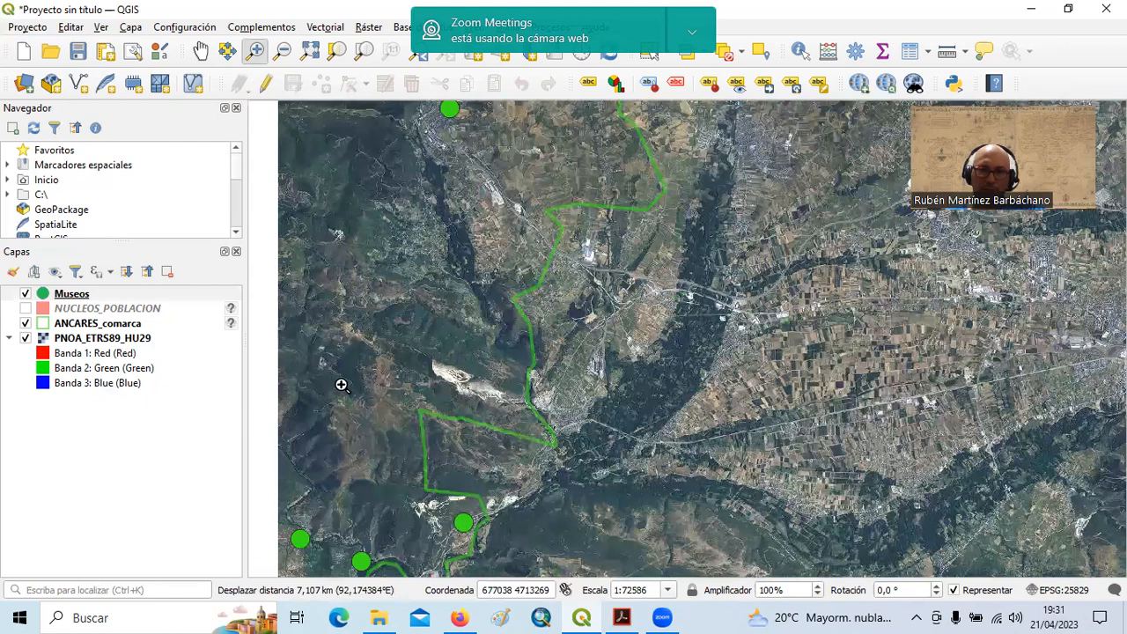
{"action": "right_click", "coordinate": [76, 294]}
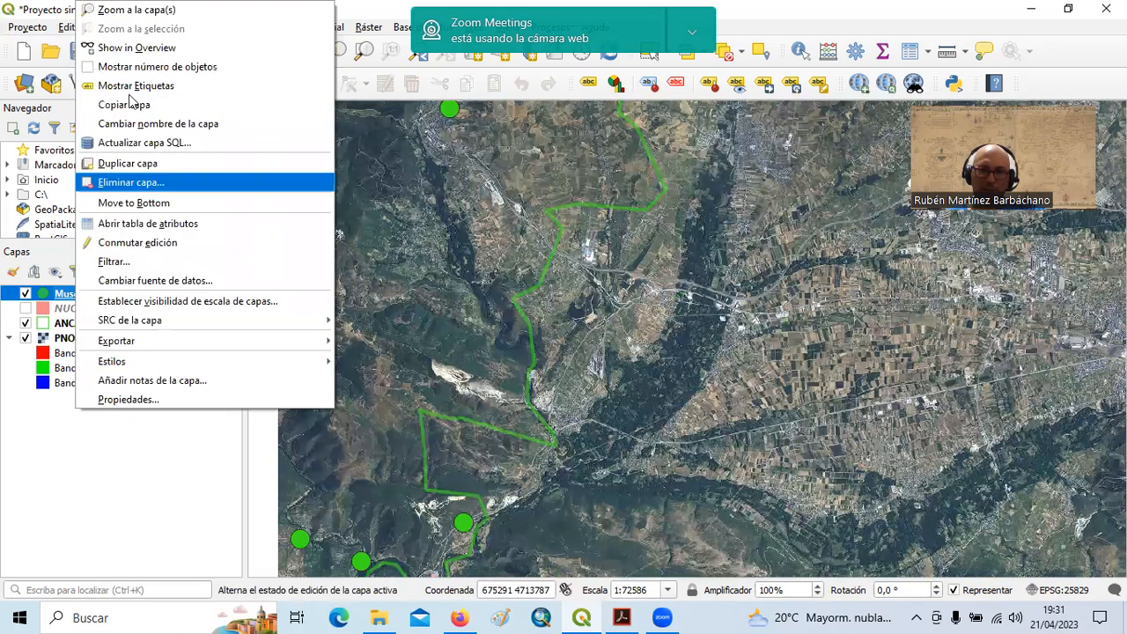
{"action": "left_click", "coordinate": [155, 11]}
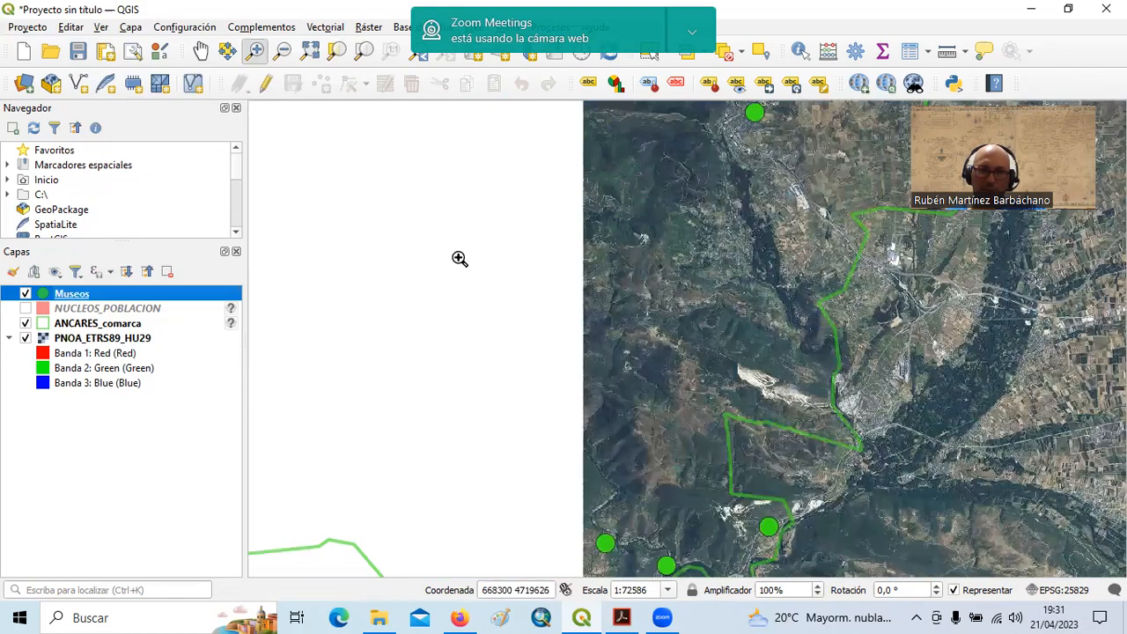
{"action": "left_click_drag", "start_coordinate": [747, 410], "coordinate": [394, 413]}
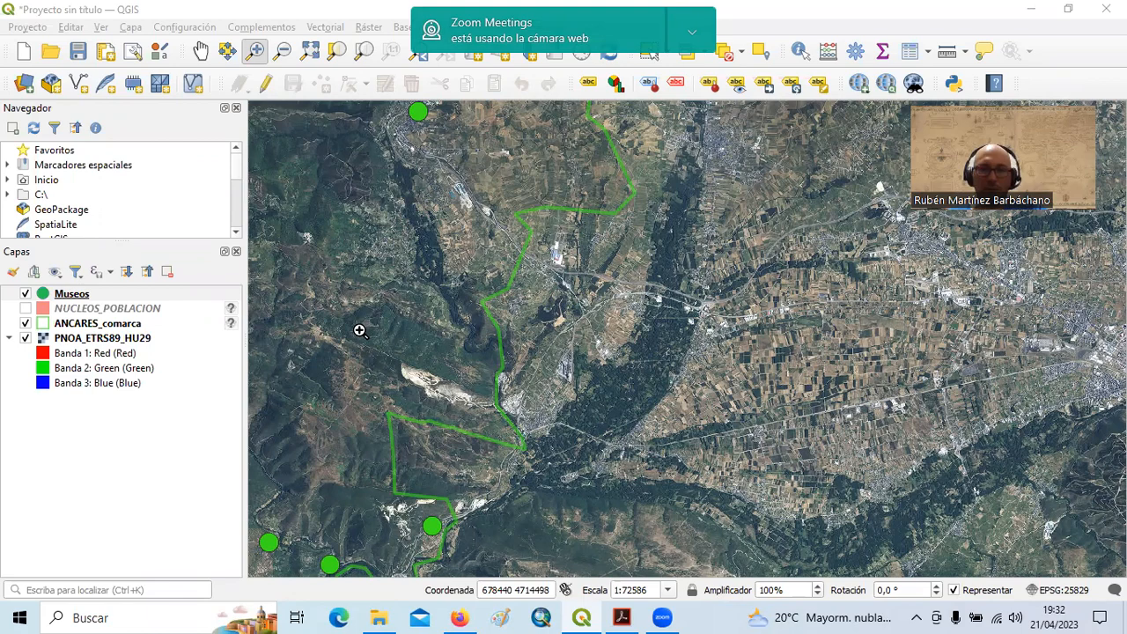
Start a new shapefile layer and name its file Canteras in the LABORATORIO 2 - 1º Semestre 2022 folder.
{"action": "left_click", "coordinate": [137, 32]}
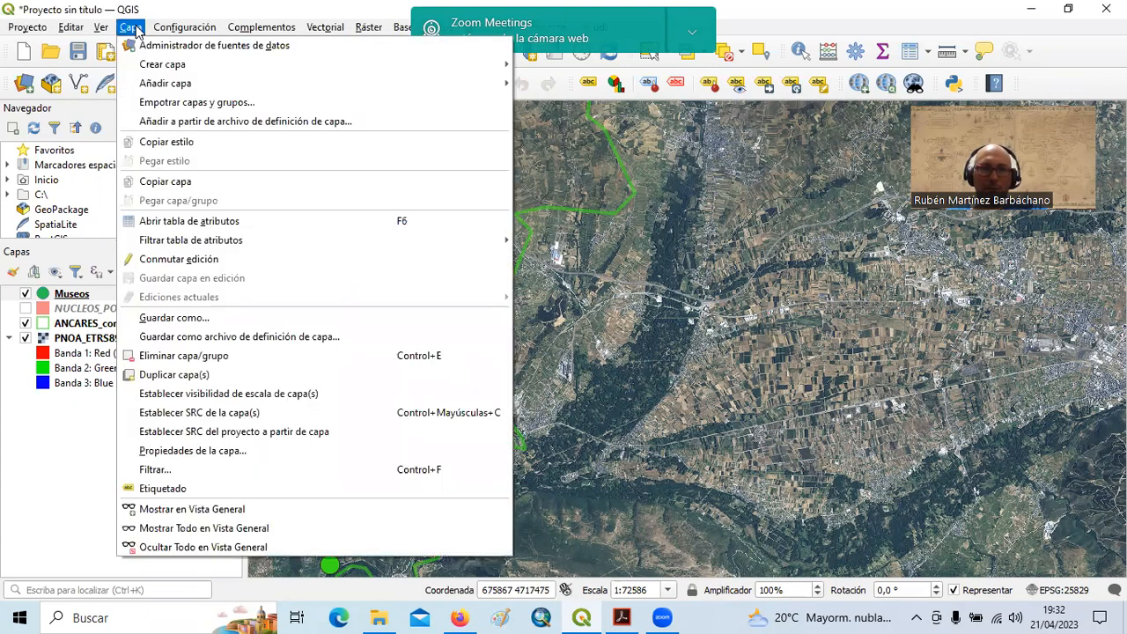
{"action": "mouse_move", "coordinate": [162, 69]}
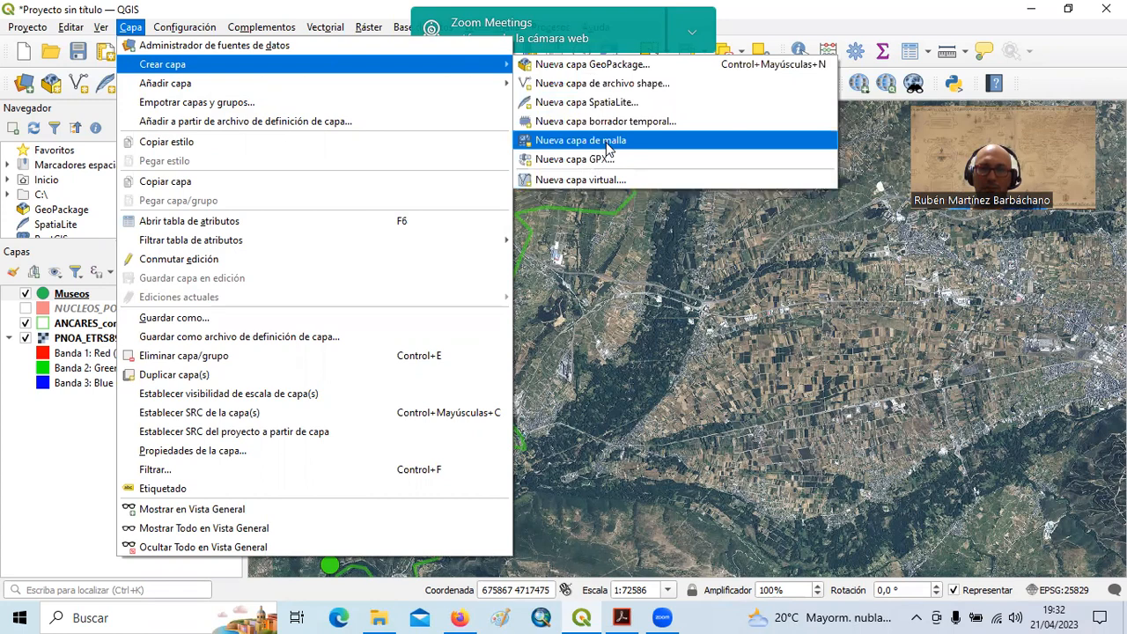
{"action": "left_click", "coordinate": [627, 88]}
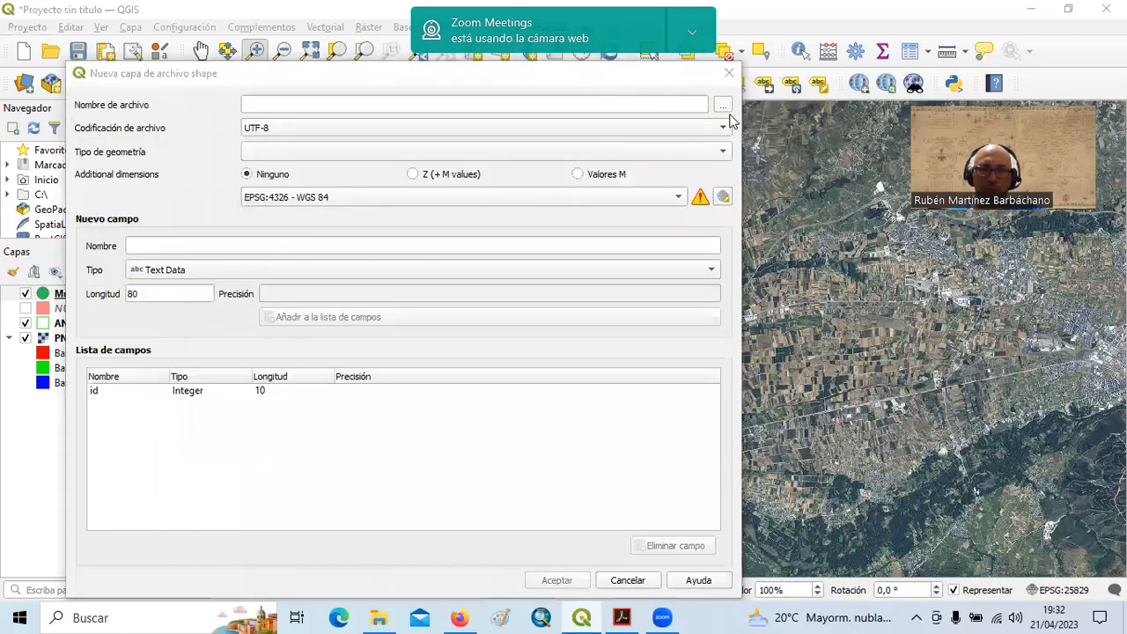
{"action": "left_click", "coordinate": [722, 105]}
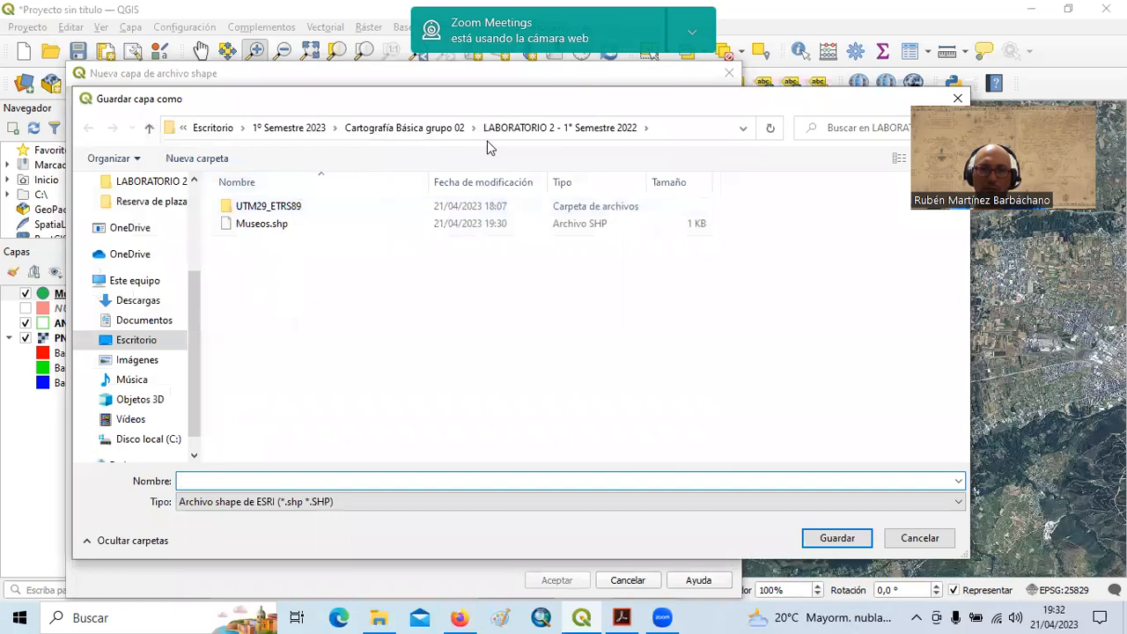
{"action": "left_click", "coordinate": [560, 132]}
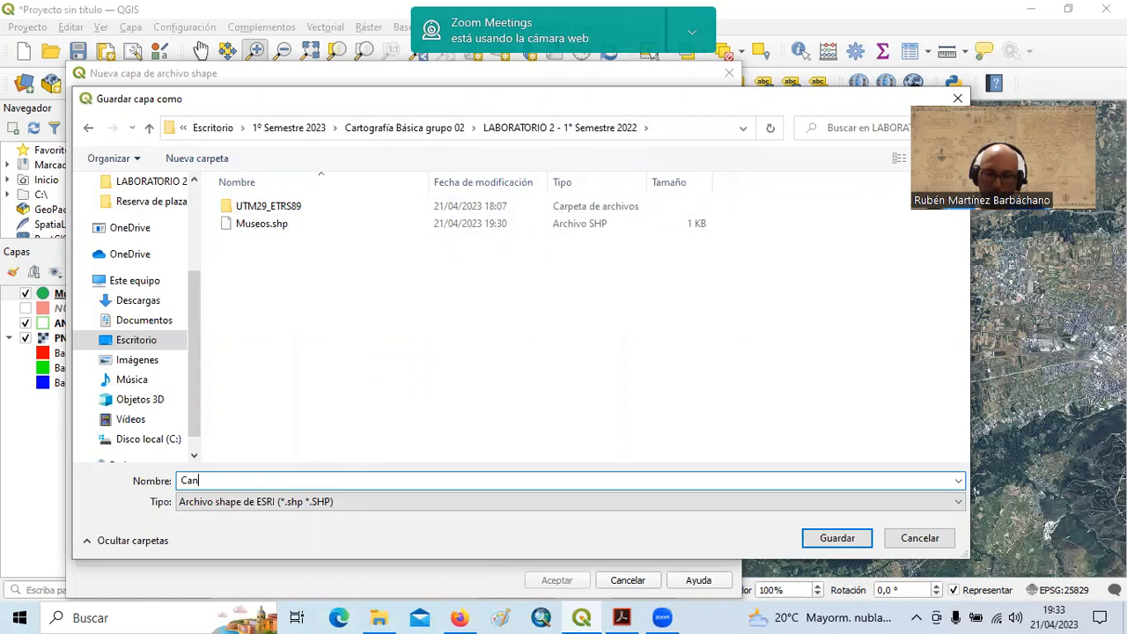
{"action": "type", "text": "s"}
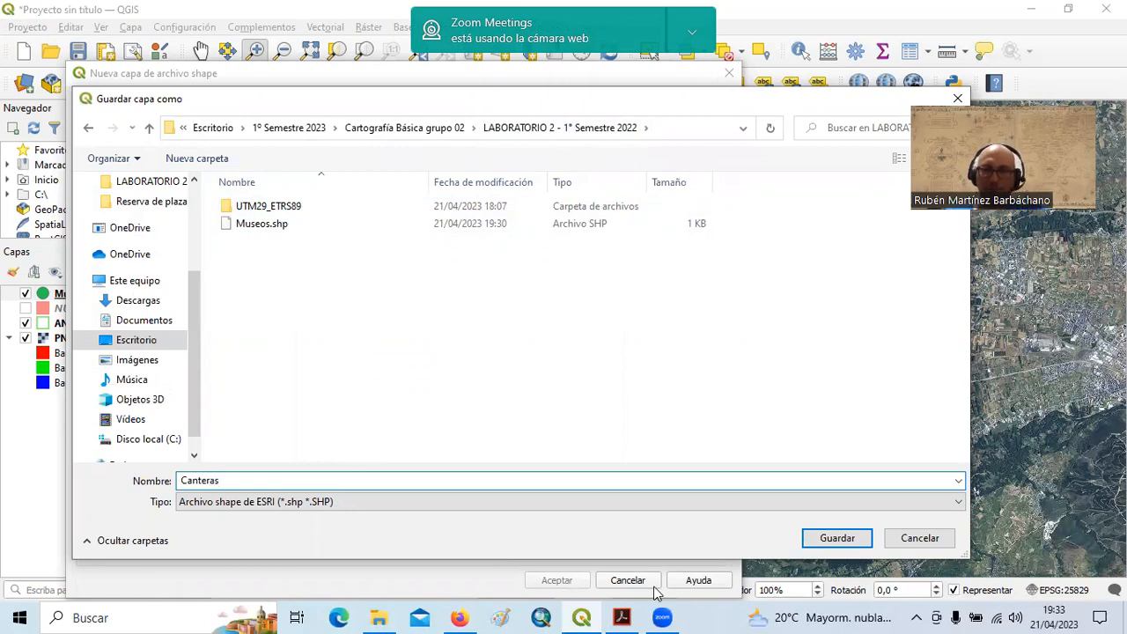
{"action": "left_click", "coordinate": [843, 544]}
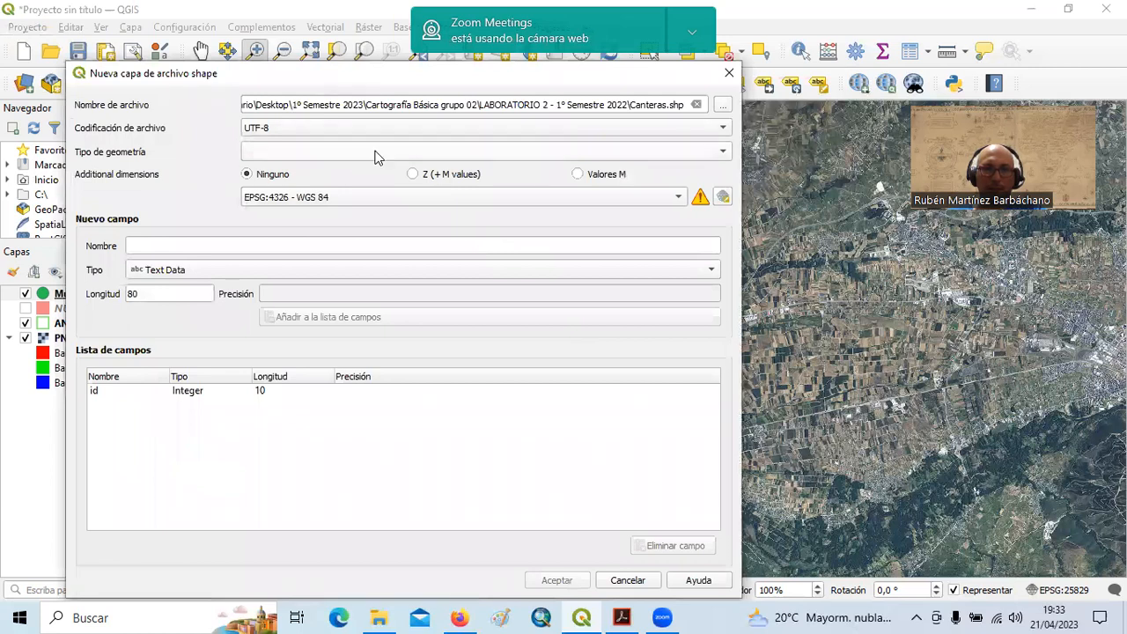
Set the new layer's geometry type to Polígono and its CRS to the project's EPSG:25829 - ETRS89 / UTM zone 29N.
{"action": "left_click", "coordinate": [724, 153]}
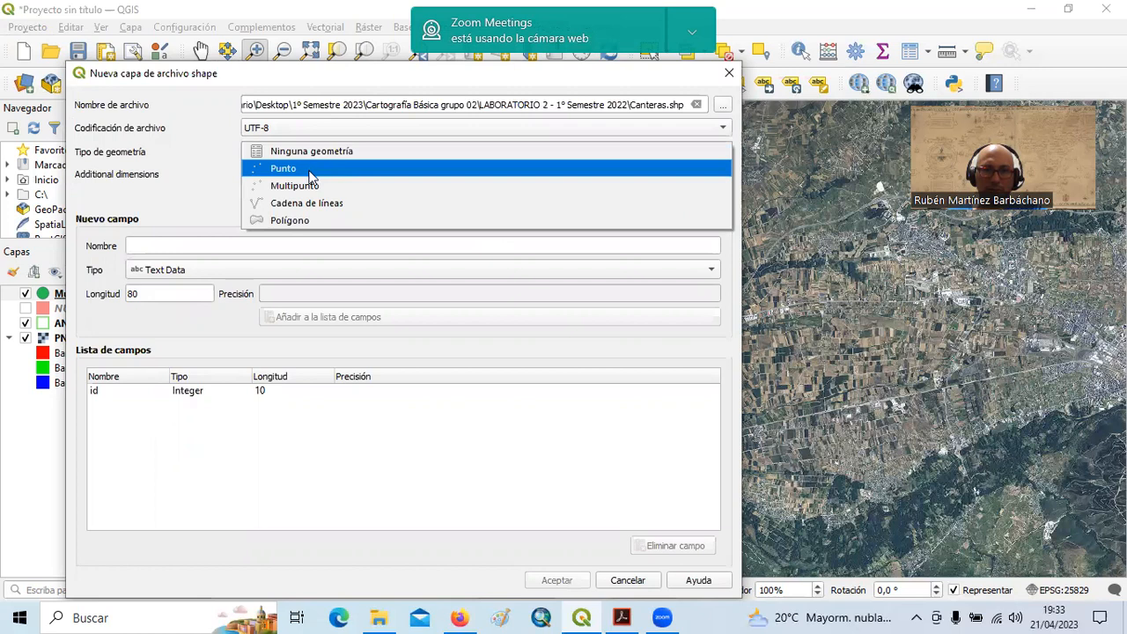
{"action": "left_click", "coordinate": [295, 221]}
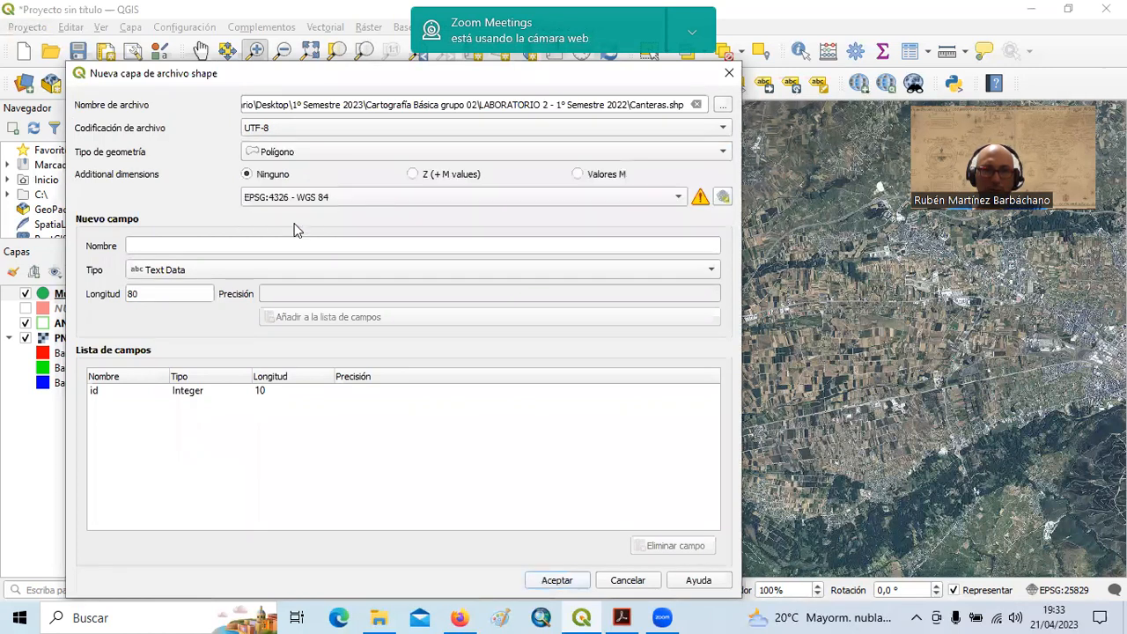
{"action": "left_click", "coordinate": [681, 200]}
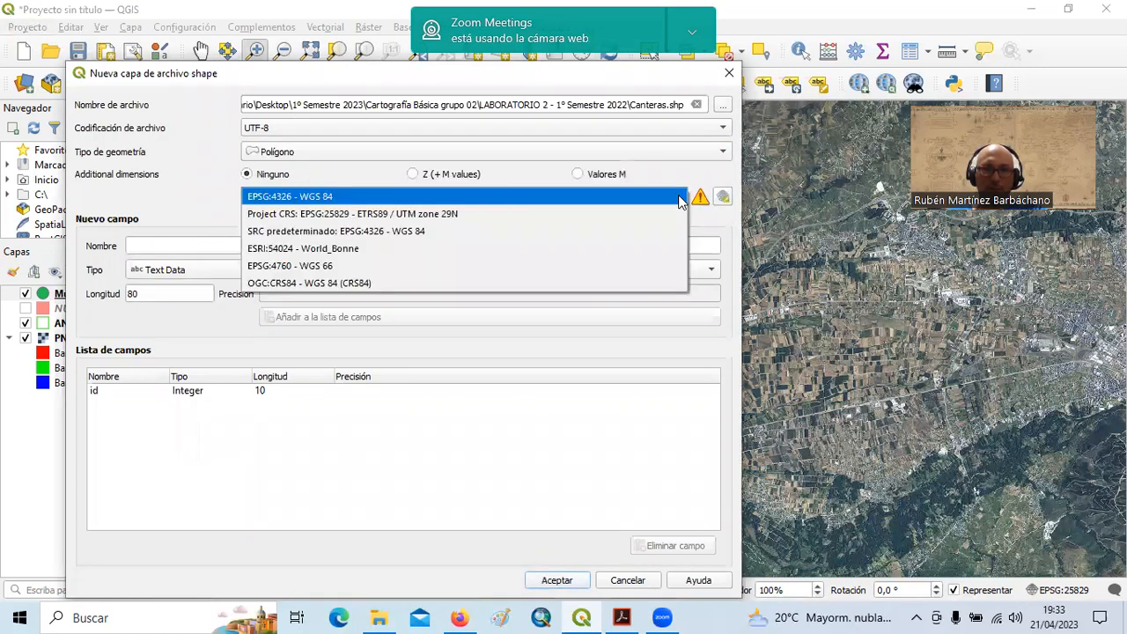
{"action": "left_click", "coordinate": [361, 214]}
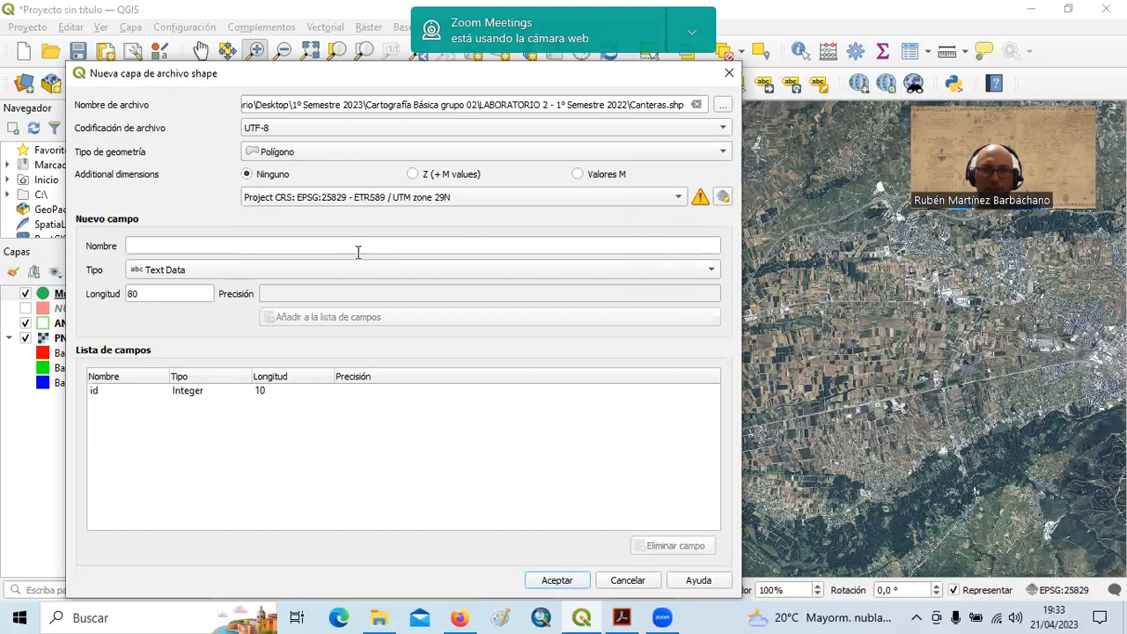
Add a Decimal Number field named Area with length 20 and precision 6, and create the Canteras layer.
{"action": "left_click", "coordinate": [357, 252]}
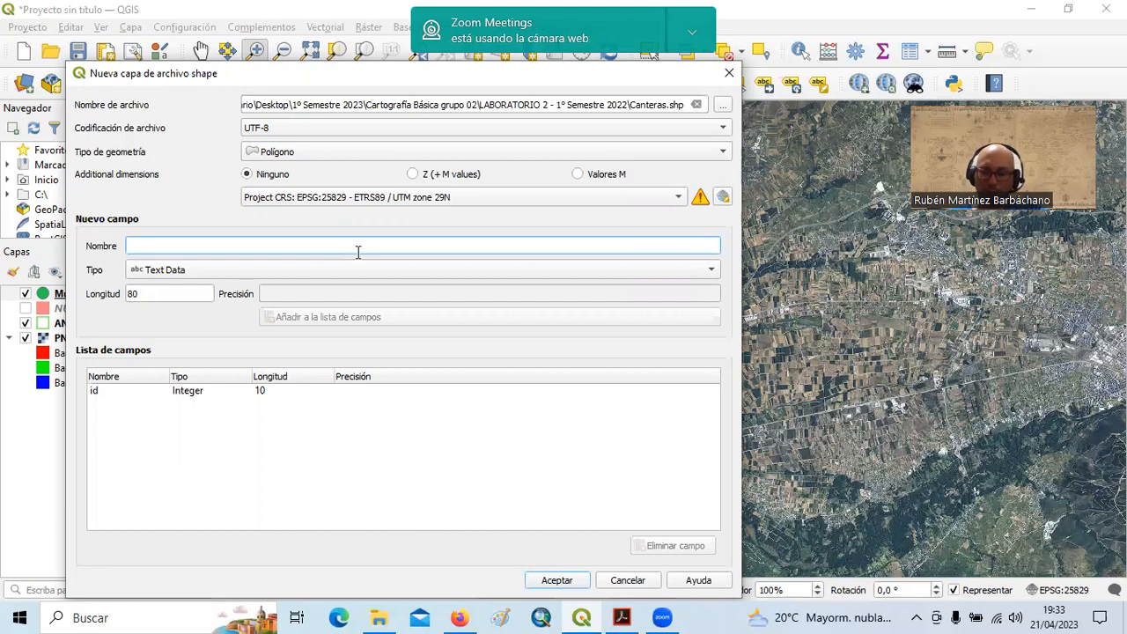
{"action": "type", "text": "Area"}
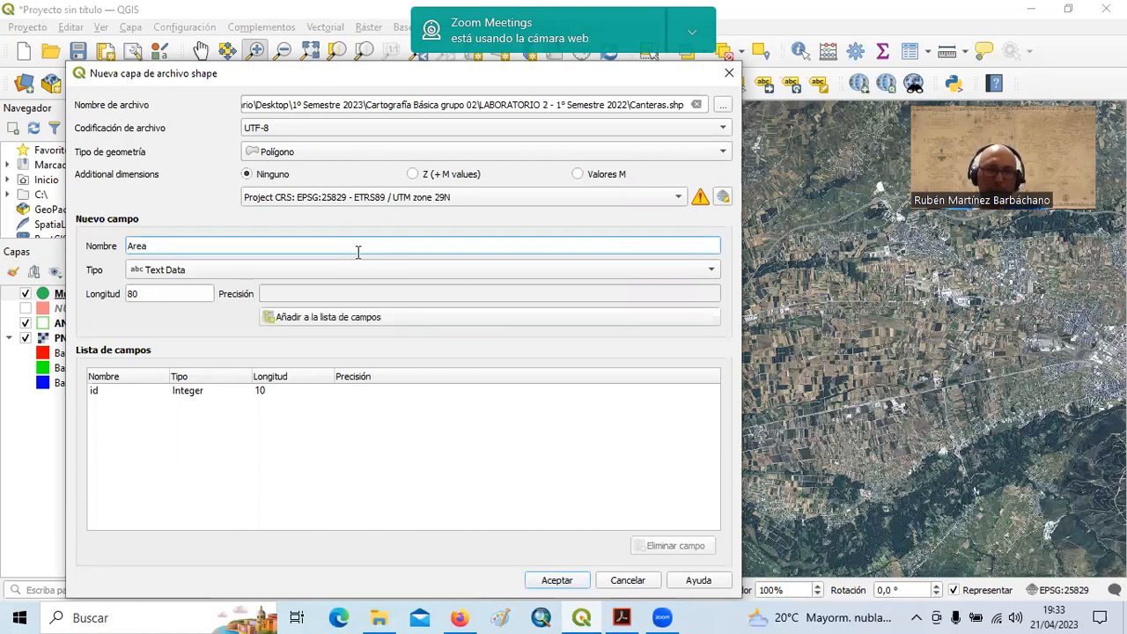
{"action": "left_click", "coordinate": [159, 273]}
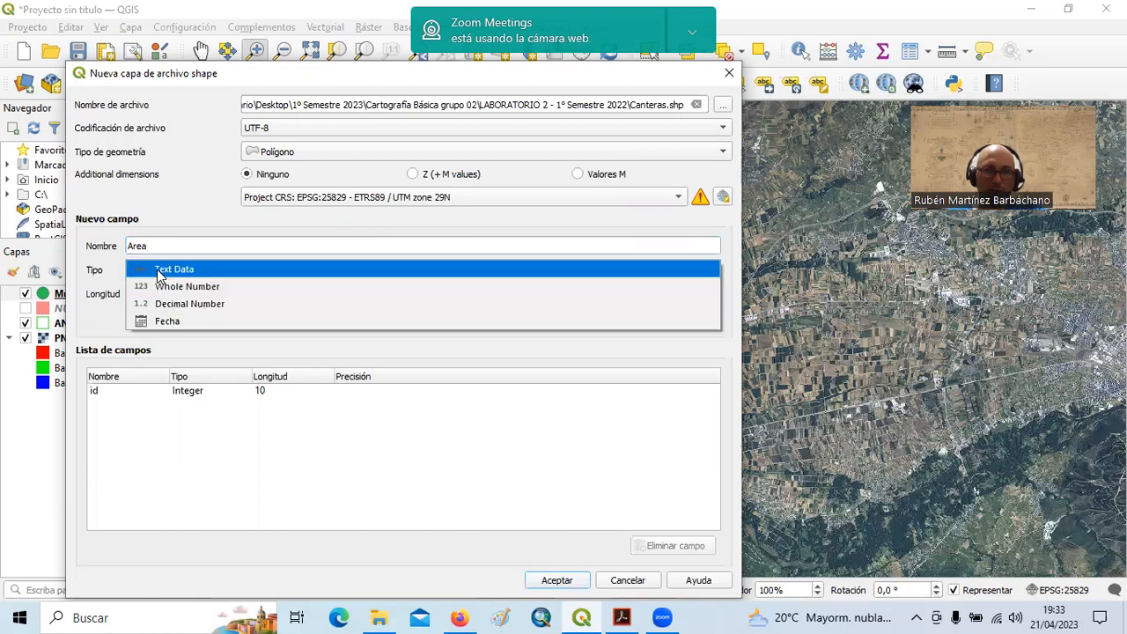
{"action": "left_click", "coordinate": [205, 306]}
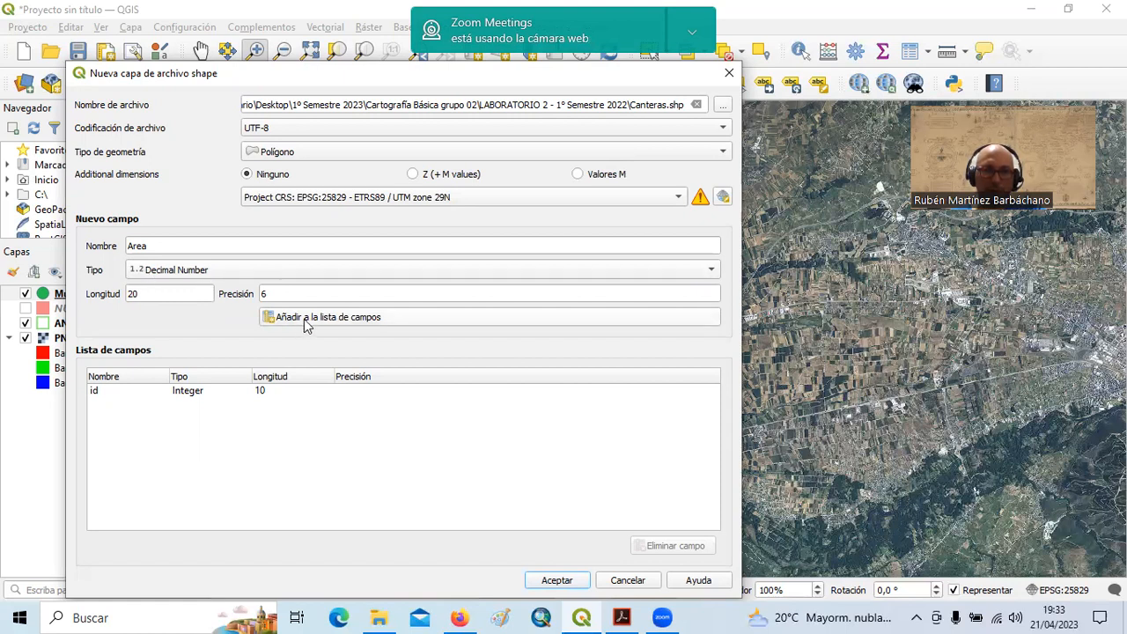
{"action": "left_click", "coordinate": [340, 323]}
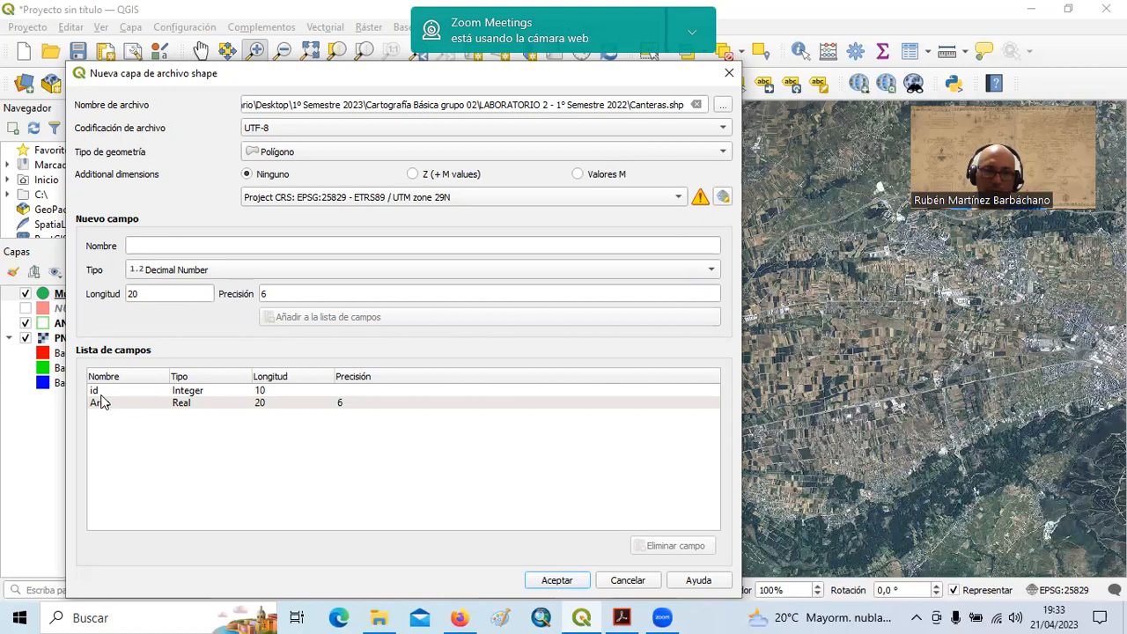
{"action": "left_click", "coordinate": [557, 580]}
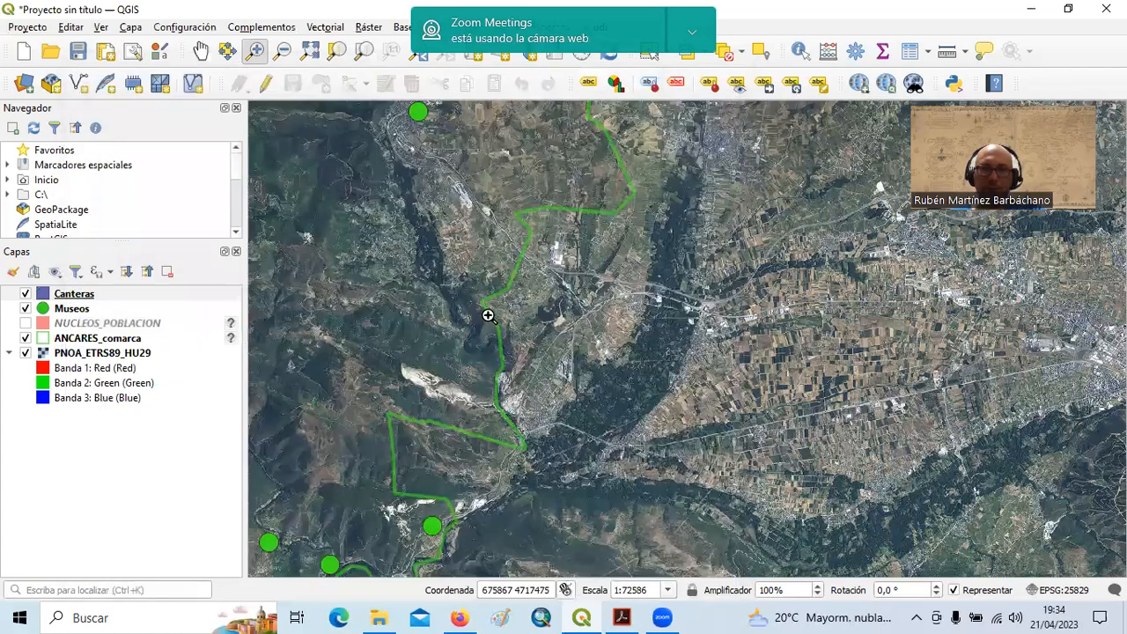
Look over the orthophoto along the eastern boundary of the Ancares comarca for quarries.
{"action": "left_click", "coordinate": [200, 55]}
{"action": "left_click_drag", "start_coordinate": [410, 274], "coordinate": [500, 341]}
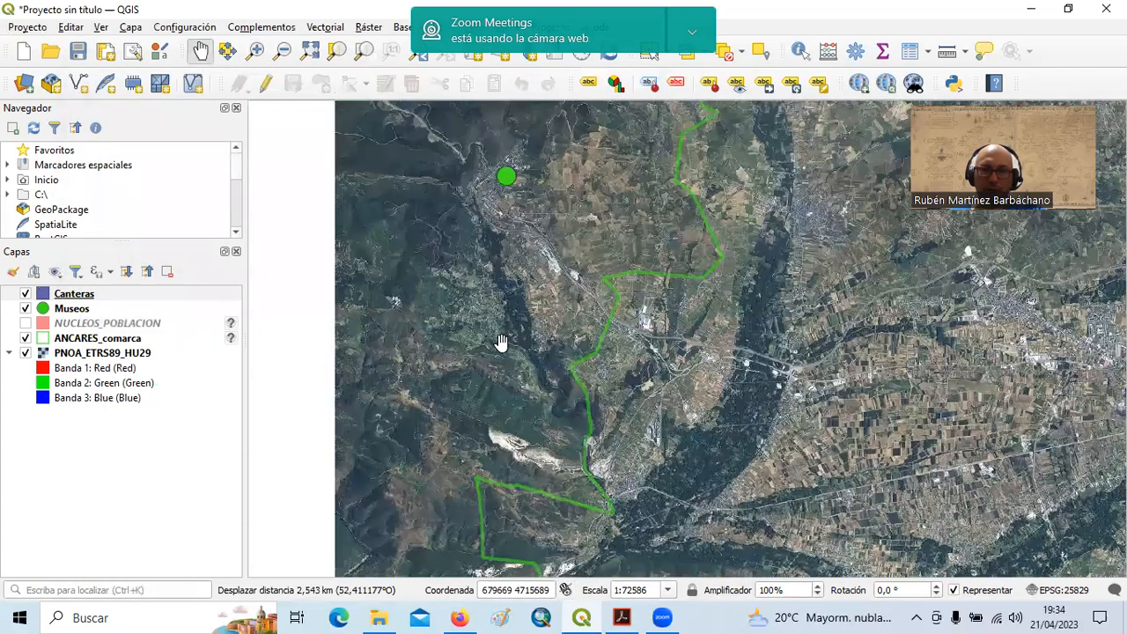
{"action": "left_click_drag", "start_coordinate": [481, 438], "coordinate": [476, 327]}
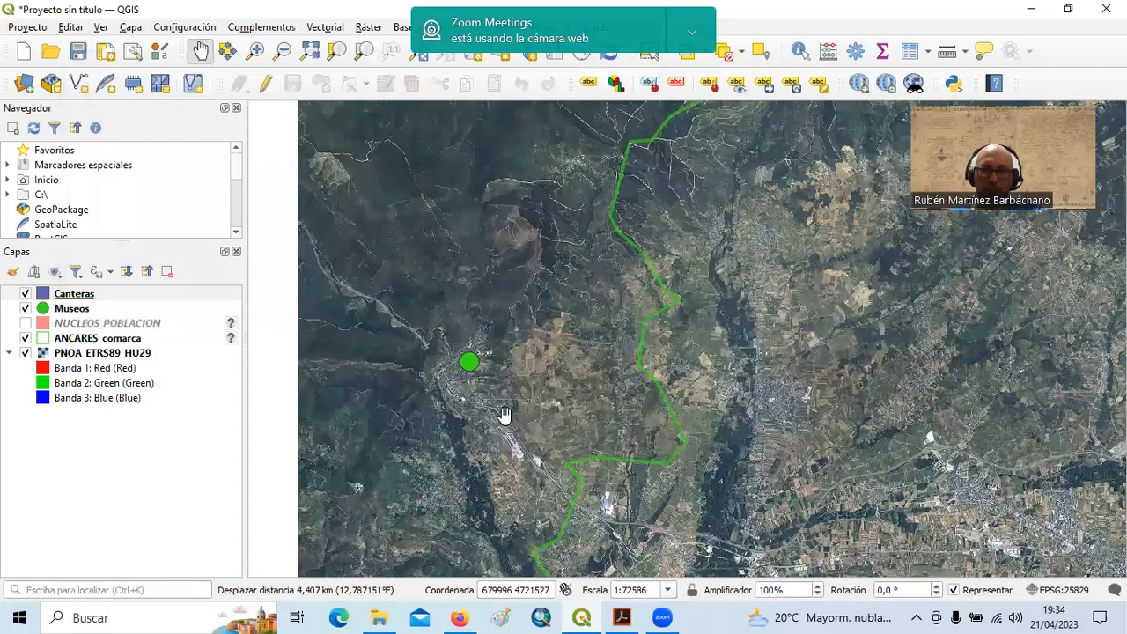
{"action": "left_click_drag", "start_coordinate": [584, 267], "coordinate": [584, 293]}
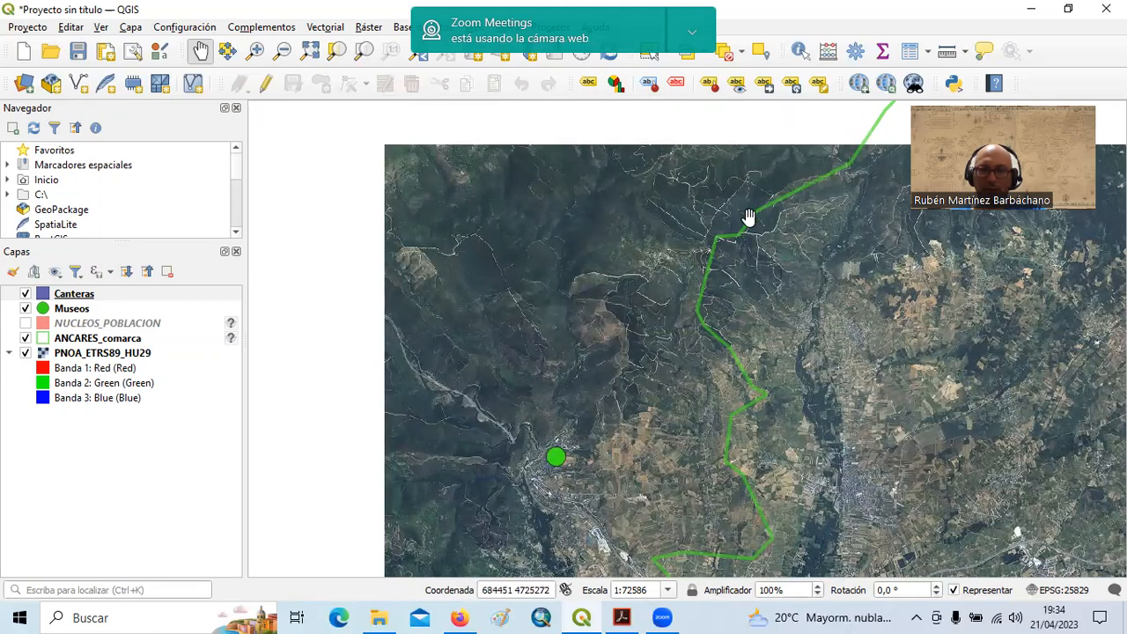
{"action": "left_click_drag", "start_coordinate": [745, 409], "coordinate": [748, 332]}
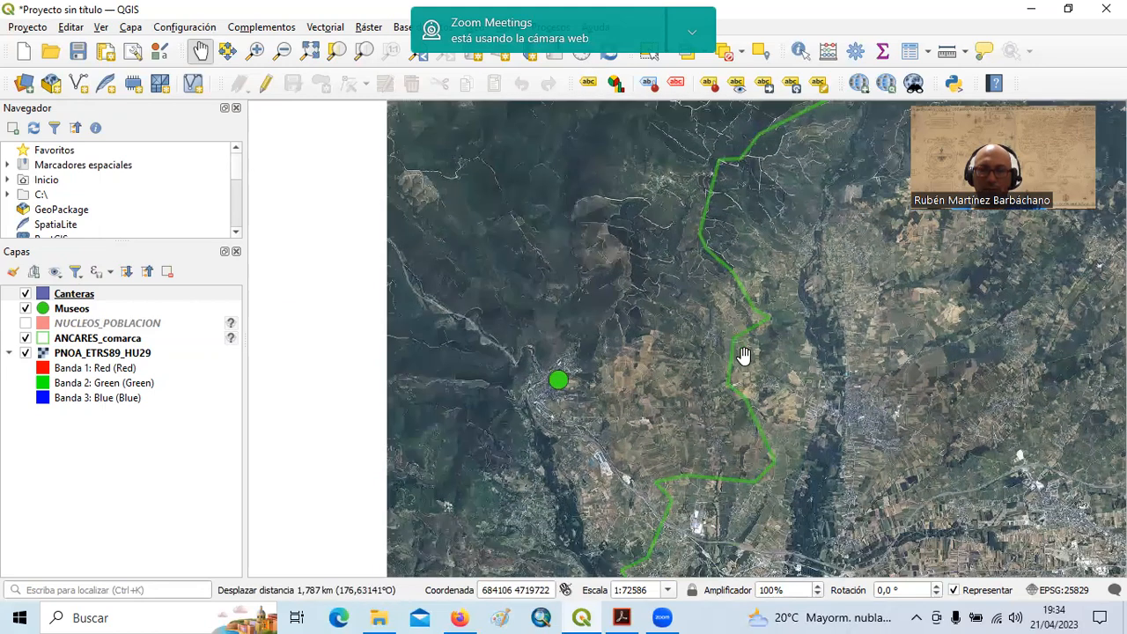
{"action": "left_click_drag", "start_coordinate": [663, 447], "coordinate": [667, 397]}
{"action": "left_click_drag", "start_coordinate": [690, 248], "coordinate": [682, 443]}
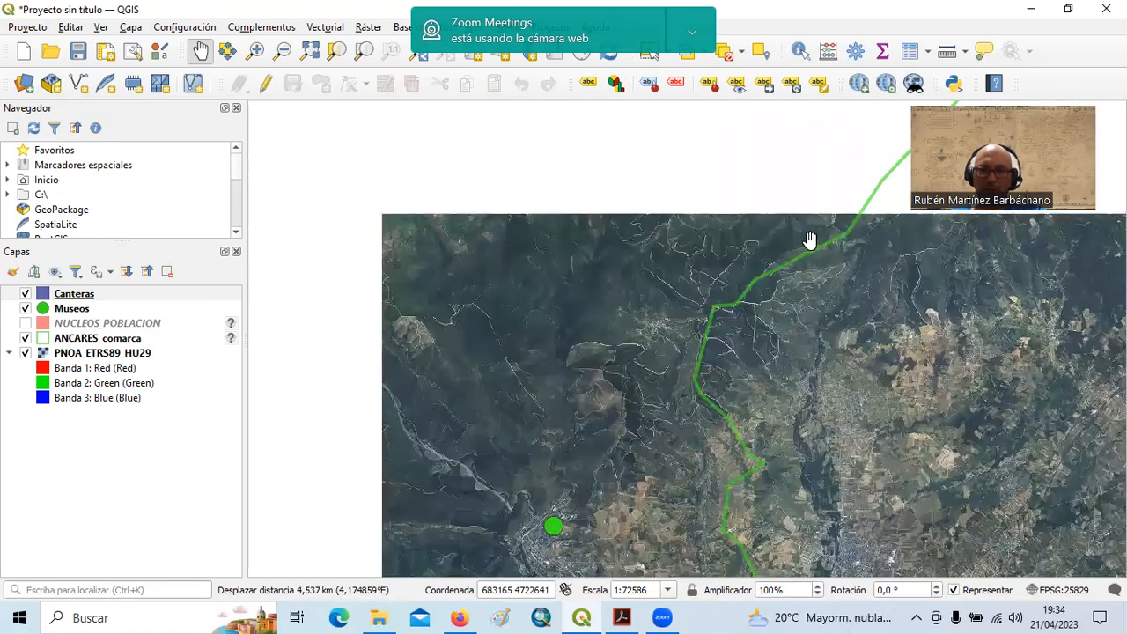
{"action": "left_click_drag", "start_coordinate": [736, 241], "coordinate": [750, 187]}
{"action": "left_click_drag", "start_coordinate": [738, 307], "coordinate": [772, 188]}
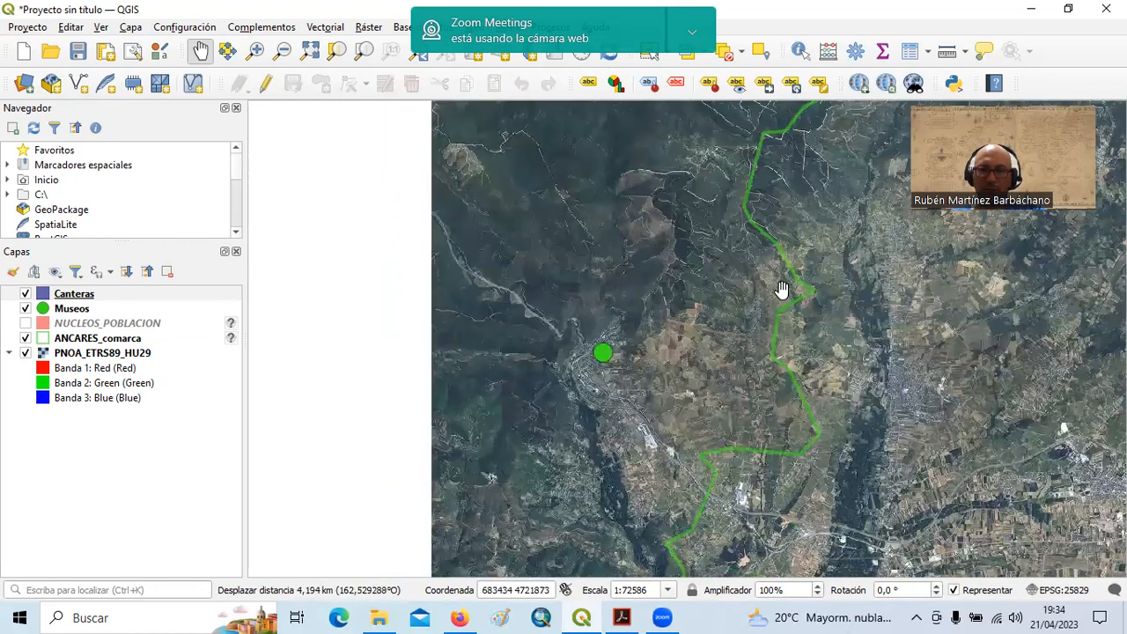
{"action": "left_click_drag", "start_coordinate": [771, 413], "coordinate": [775, 167]}
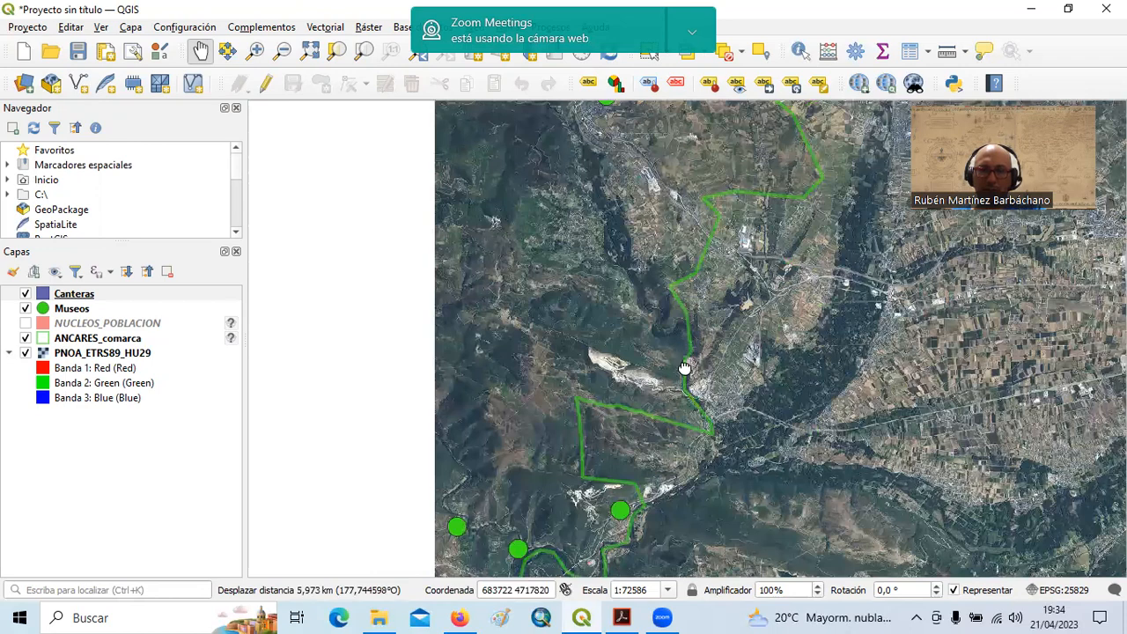
{"action": "left_click_drag", "start_coordinate": [686, 369], "coordinate": [718, 175]}
{"action": "left_click_drag", "start_coordinate": [559, 347], "coordinate": [528, 564]}
{"action": "left_click_drag", "start_coordinate": [602, 237], "coordinate": [558, 438]}
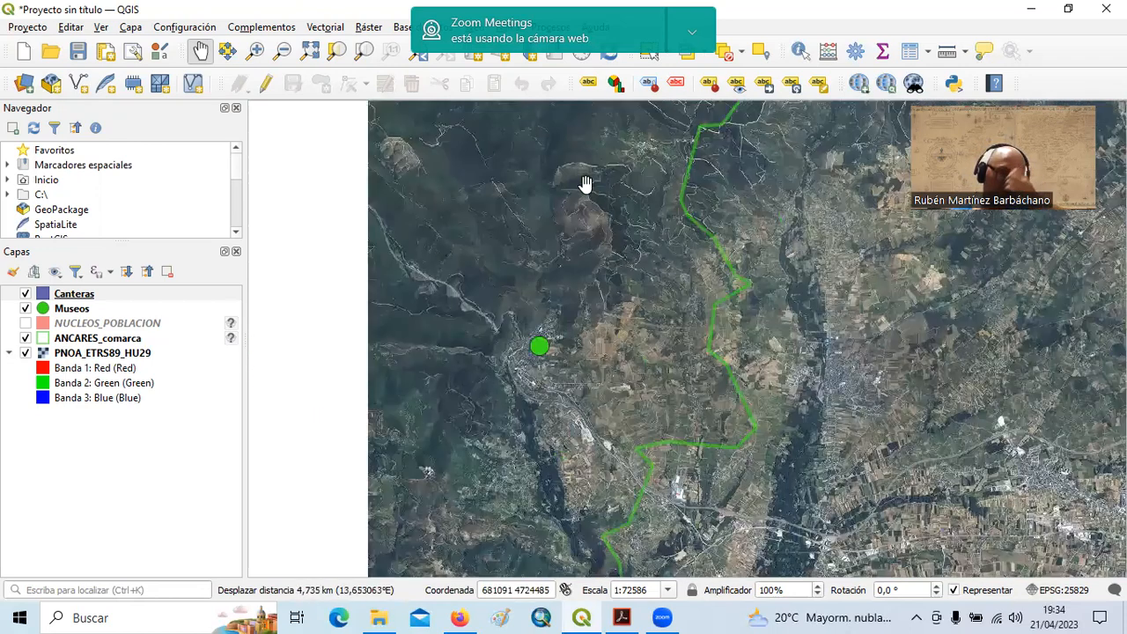
{"action": "left_click_drag", "start_coordinate": [584, 211], "coordinate": [586, 289]}
{"action": "left_click_drag", "start_coordinate": [641, 210], "coordinate": [555, 132]}
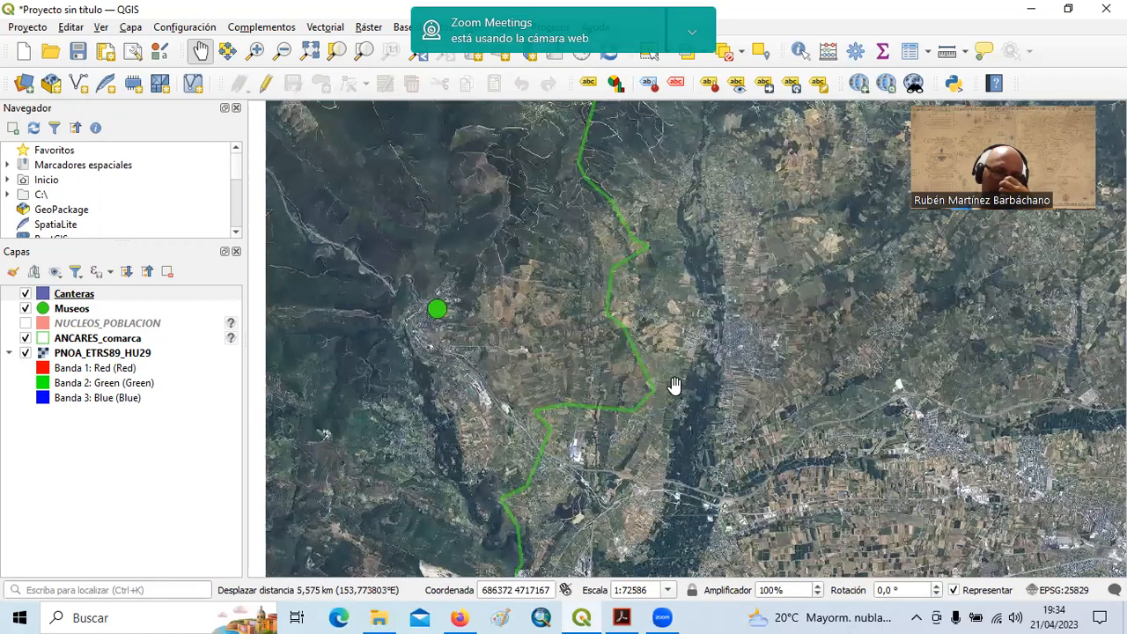
{"action": "left_click_drag", "start_coordinate": [538, 249], "coordinate": [723, 432]}
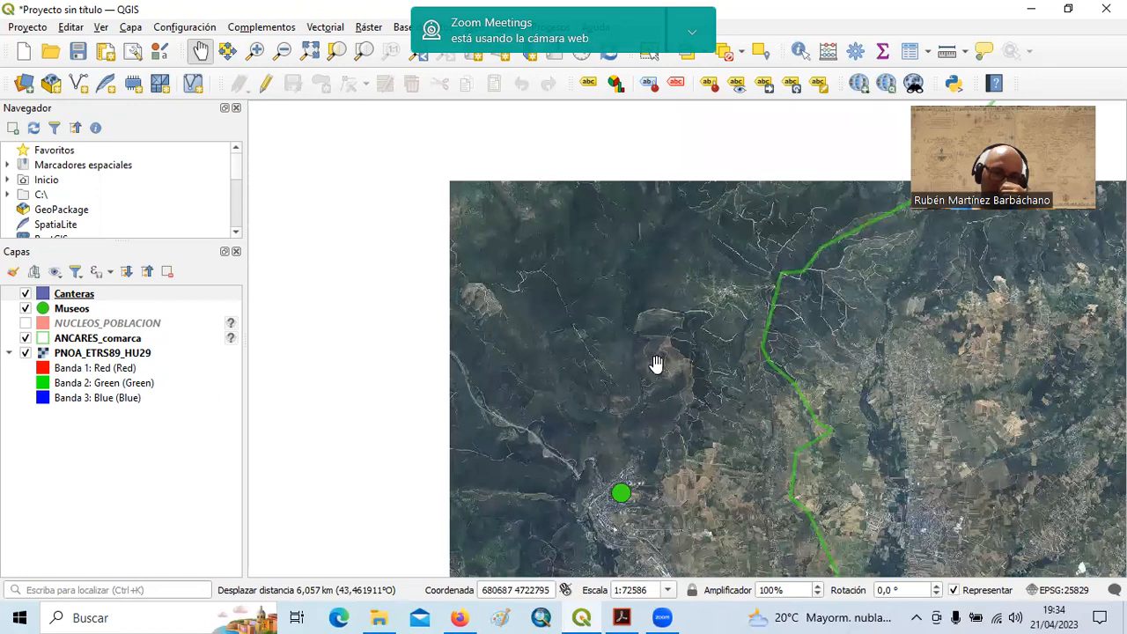
{"action": "left_click_drag", "start_coordinate": [621, 373], "coordinate": [573, 184]}
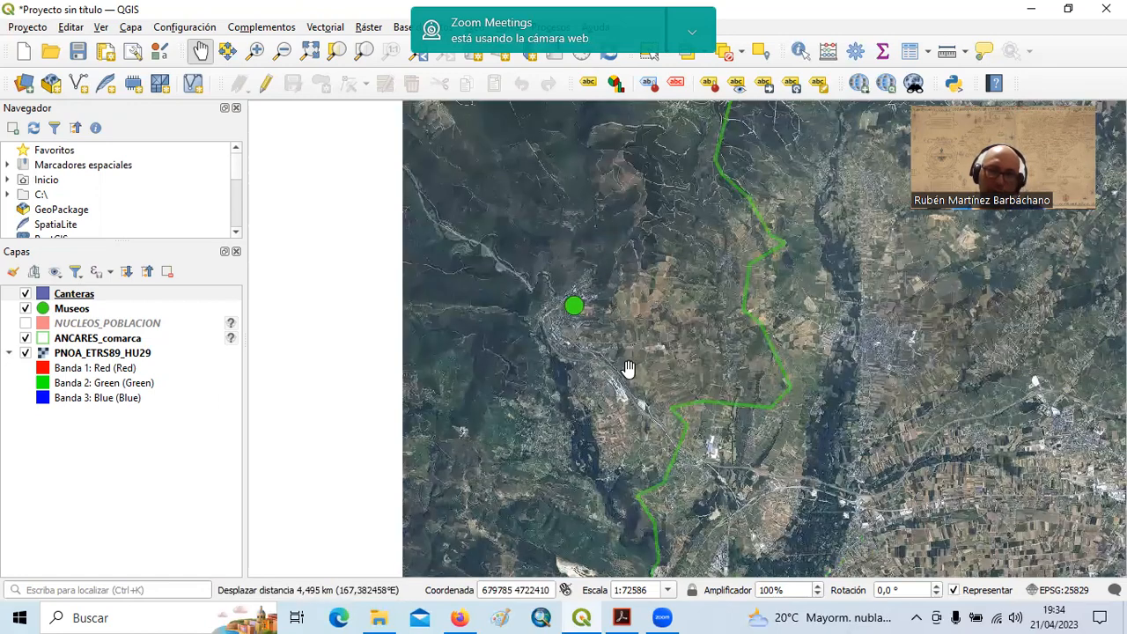
{"action": "left_click_drag", "start_coordinate": [627, 370], "coordinate": [628, 209]}
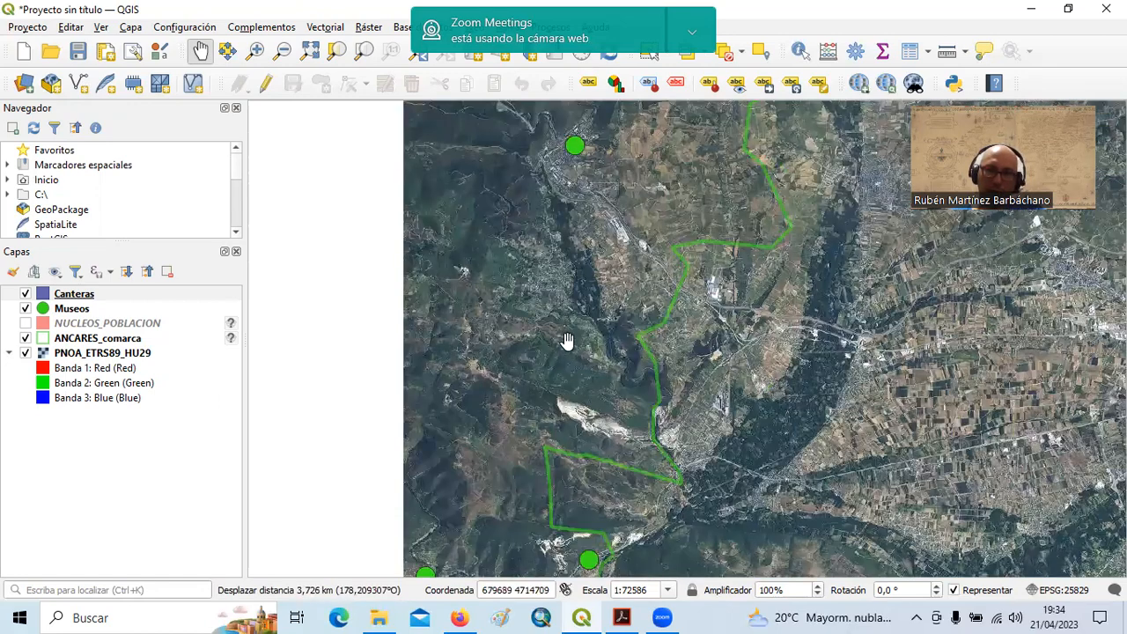
{"action": "left_click_drag", "start_coordinate": [562, 318], "coordinate": [575, 436]}
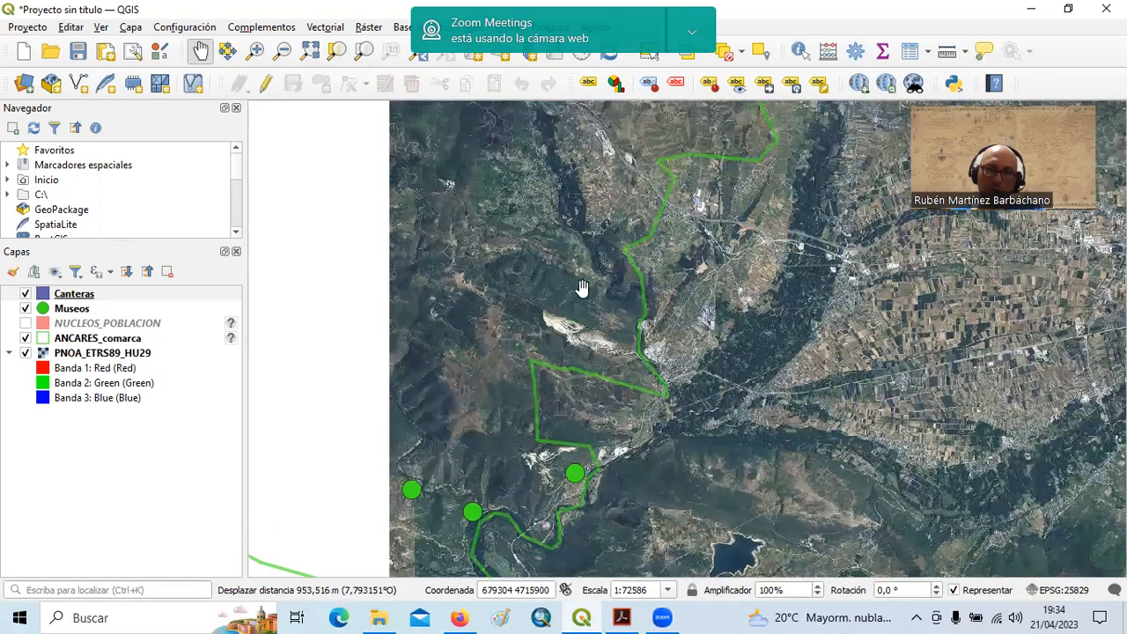
{"action": "left_click_drag", "start_coordinate": [579, 305], "coordinate": [589, 153]}
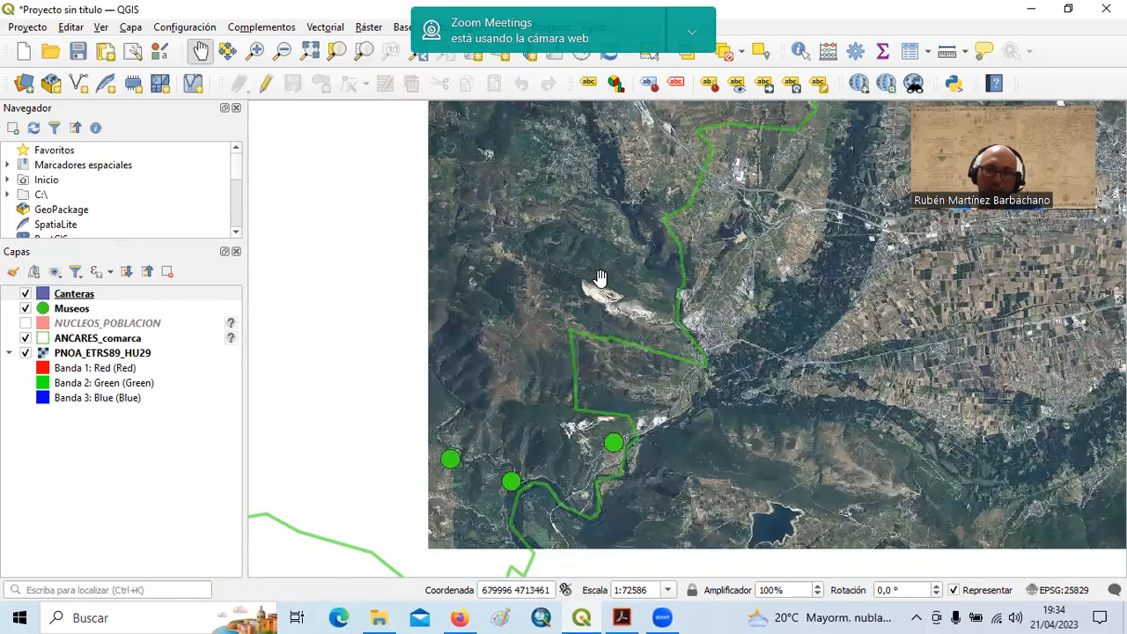
{"action": "left_click_drag", "start_coordinate": [599, 279], "coordinate": [595, 412]}
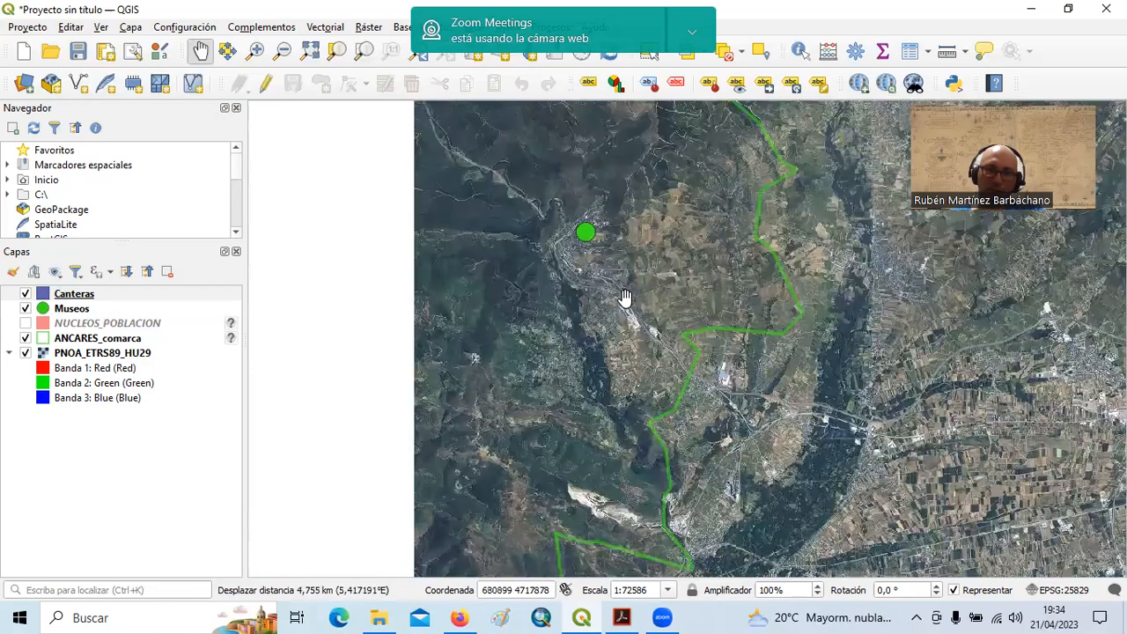
{"action": "left_click_drag", "start_coordinate": [606, 265], "coordinate": [594, 436]}
{"action": "left_click_drag", "start_coordinate": [597, 282], "coordinate": [649, 276]}
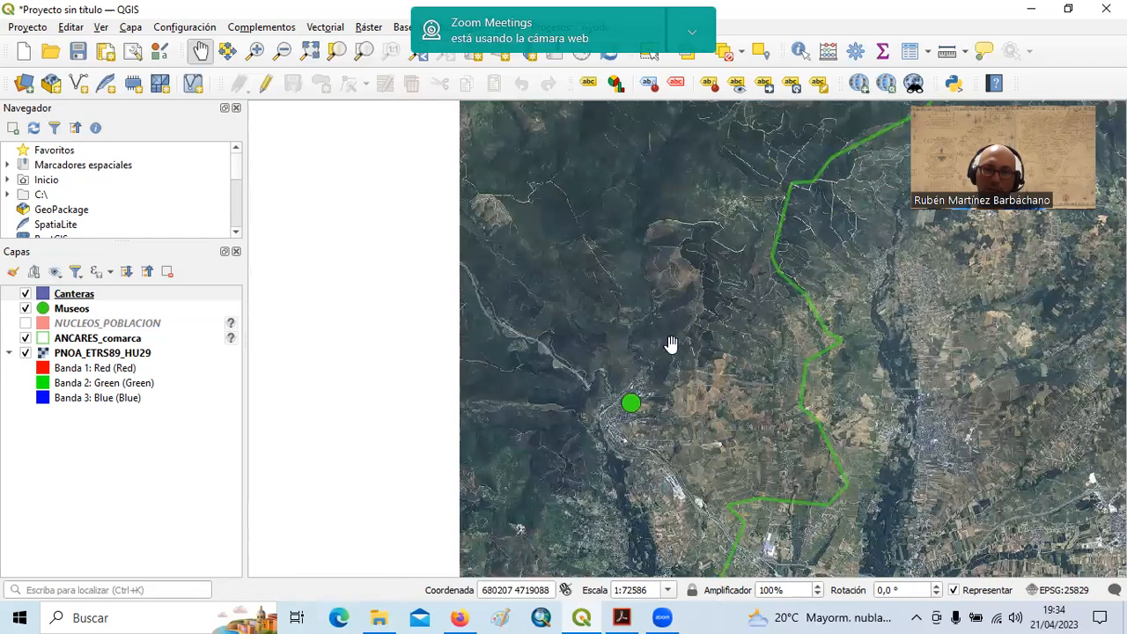
{"action": "left_click_drag", "start_coordinate": [661, 453], "coordinate": [648, 287]}
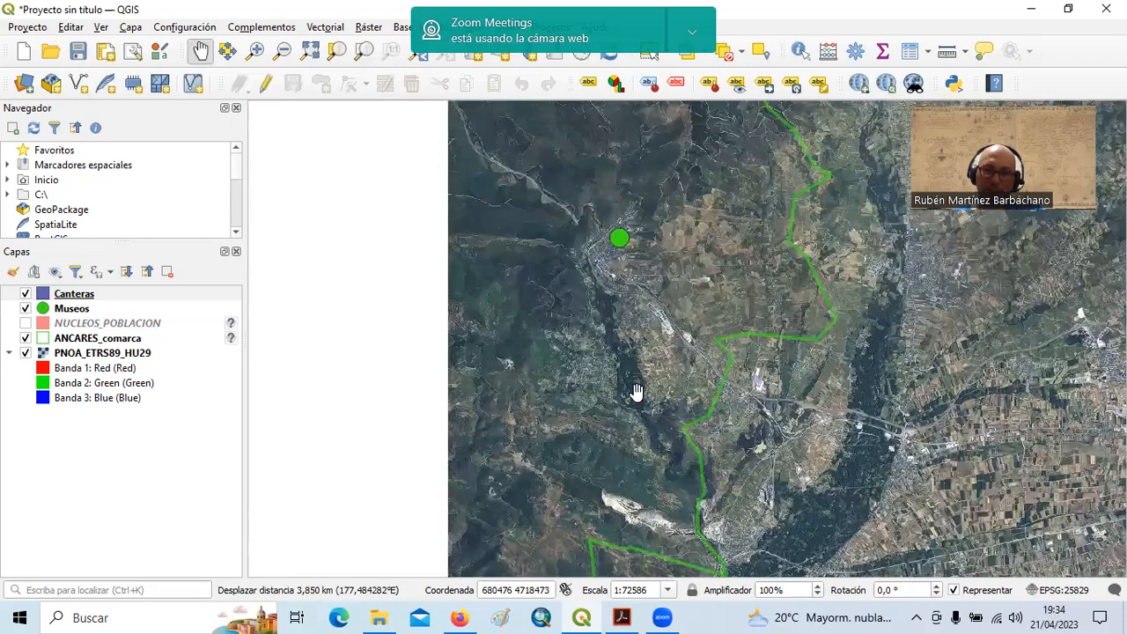
{"action": "left_click_drag", "start_coordinate": [634, 414], "coordinate": [639, 278]}
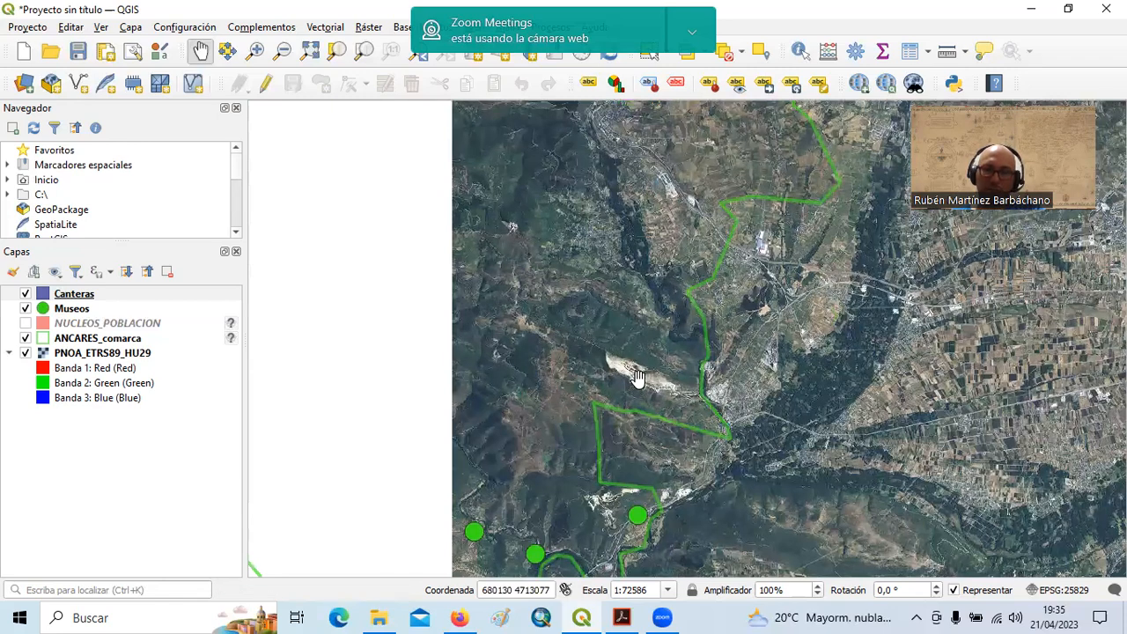
{"action": "left_click_drag", "start_coordinate": [588, 428], "coordinate": [601, 272]}
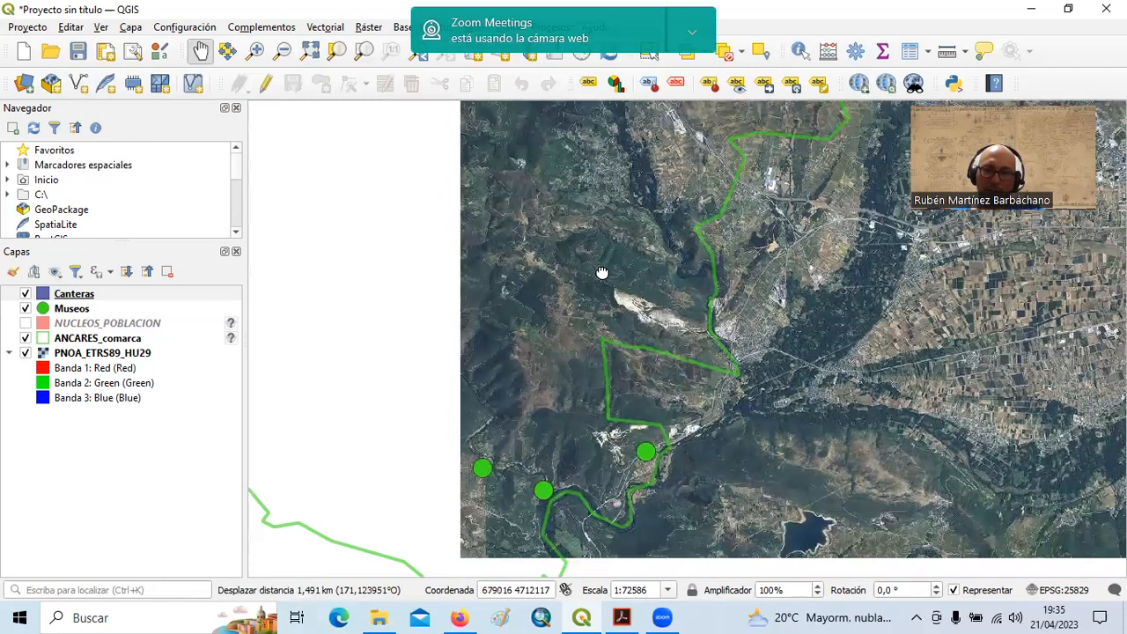
{"action": "left_click_drag", "start_coordinate": [603, 389], "coordinate": [601, 444]}
{"action": "left_click_drag", "start_coordinate": [605, 293], "coordinate": [607, 360]}
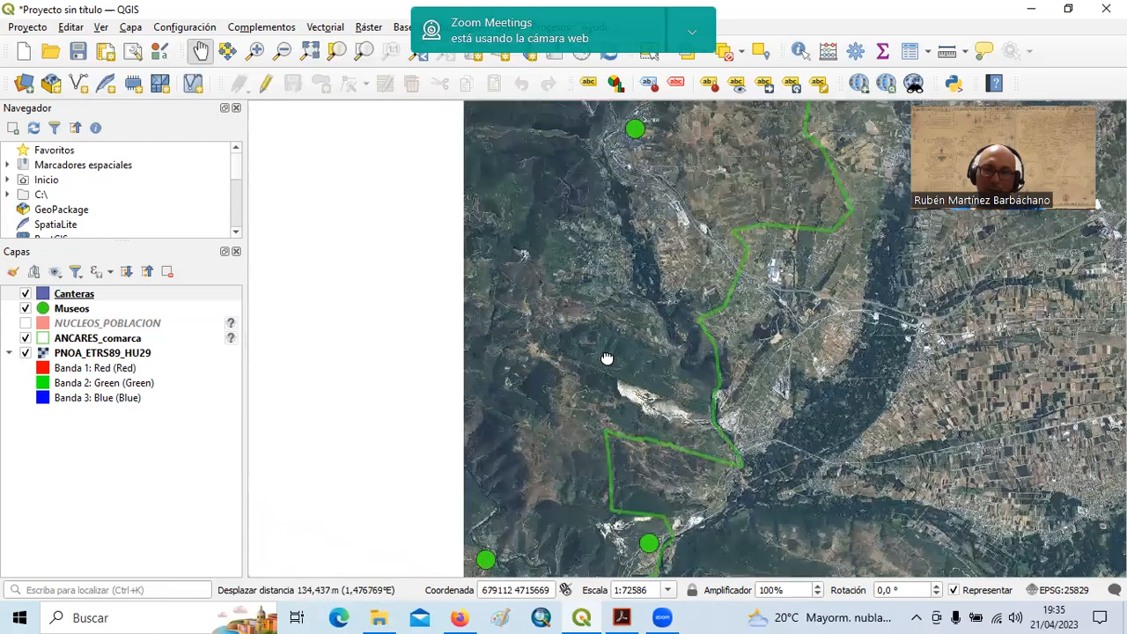
{"action": "left_click_drag", "start_coordinate": [605, 446], "coordinate": [703, 257]}
{"action": "left_click_drag", "start_coordinate": [702, 359], "coordinate": [744, 359]}
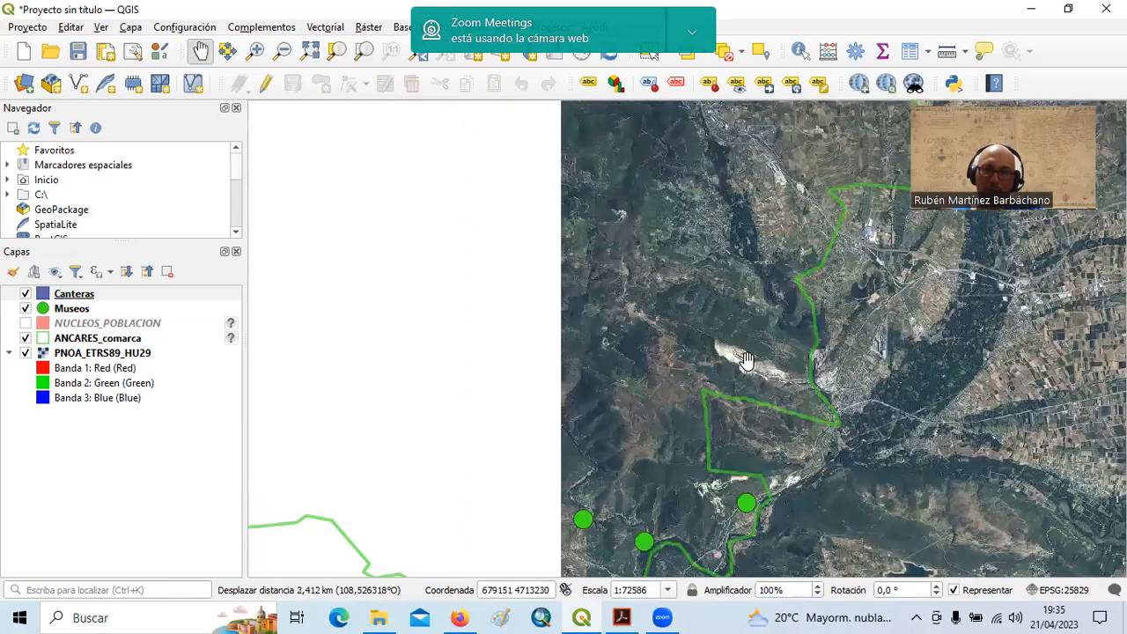
Examine up close the large elongated quarry north of the boundary's sharp corner and the small quarry on the wooded slope northwest of it.
{"action": "scroll", "coordinate": [754, 381], "scroll_direction": "up", "scroll_amount": 2}
{"action": "scroll", "coordinate": [753, 382], "scroll_direction": "up", "scroll_amount": 1}
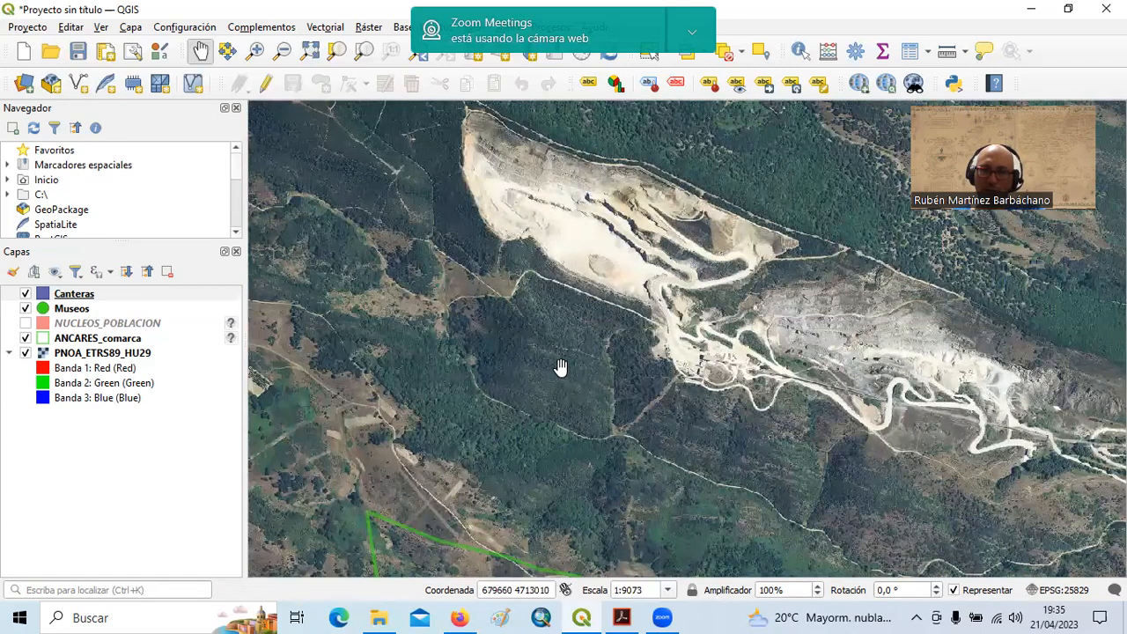
{"action": "left_click_drag", "start_coordinate": [719, 238], "coordinate": [748, 194]}
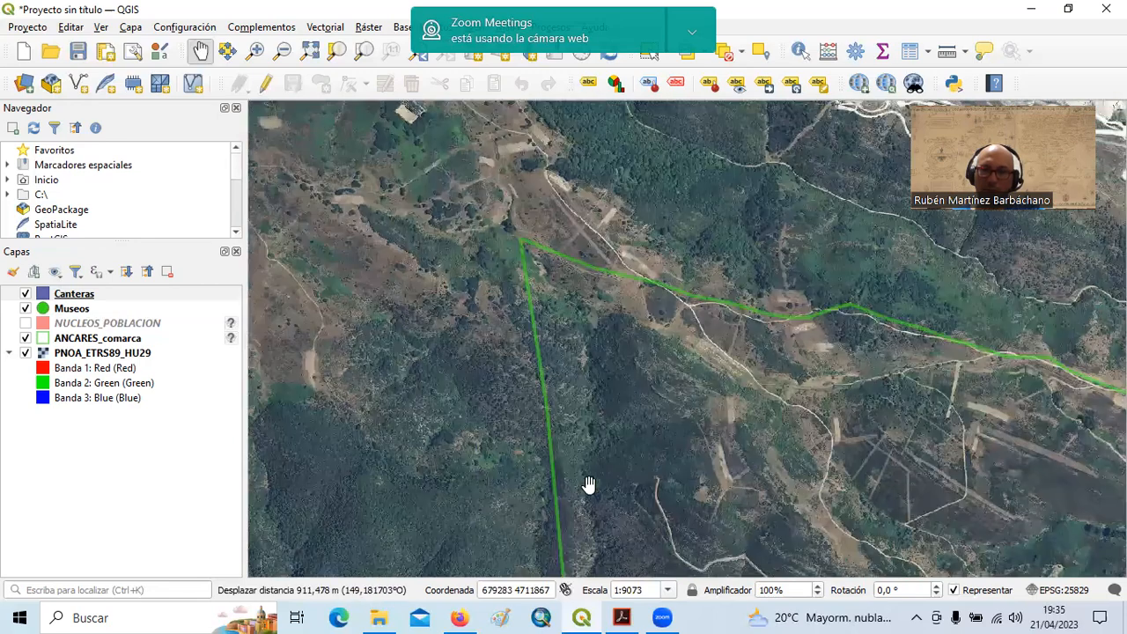
{"action": "left_click_drag", "start_coordinate": [589, 504], "coordinate": [742, 152]}
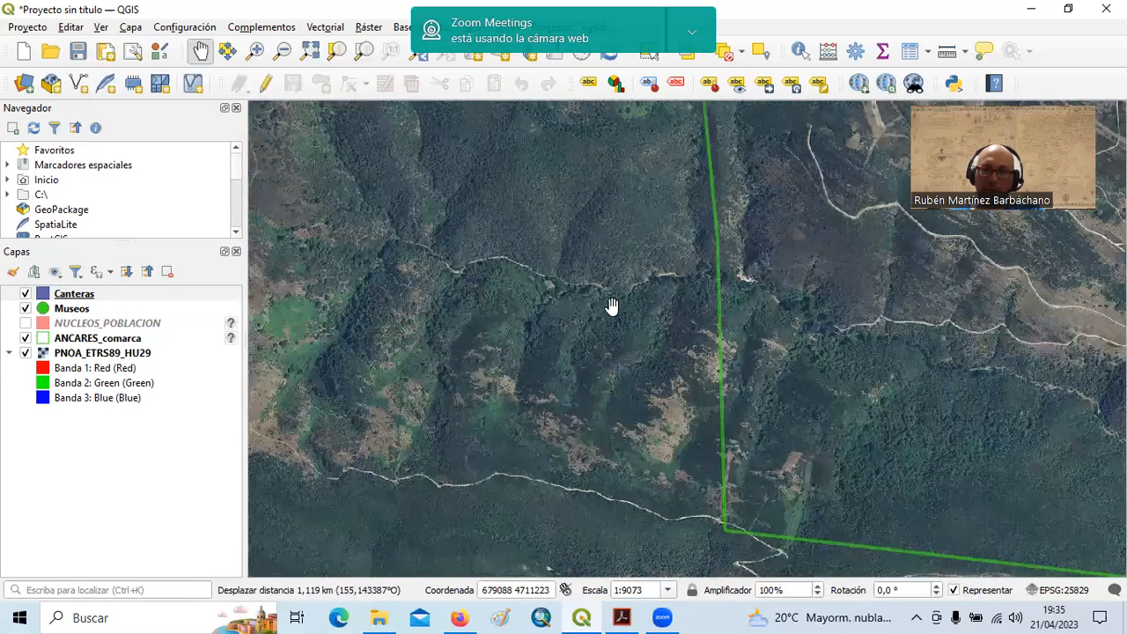
{"action": "scroll", "coordinate": [612, 306], "scroll_direction": "down", "scroll_amount": 2}
{"action": "left_click_drag", "start_coordinate": [560, 139], "coordinate": [597, 345]}
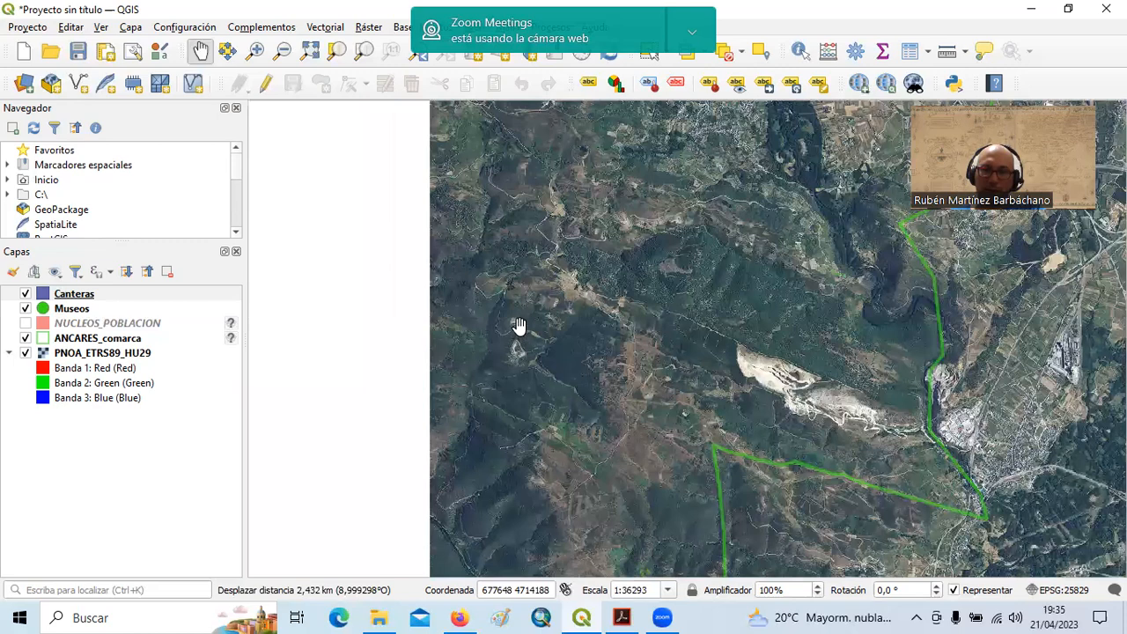
{"action": "mouse_move", "coordinate": [603, 258]}
{"action": "left_mouse_down"}
{"action": "mouse_move", "coordinate": [602, 368]}
{"action": "mouse_move", "coordinate": [607, 266]}
{"action": "left_mouse_up"}
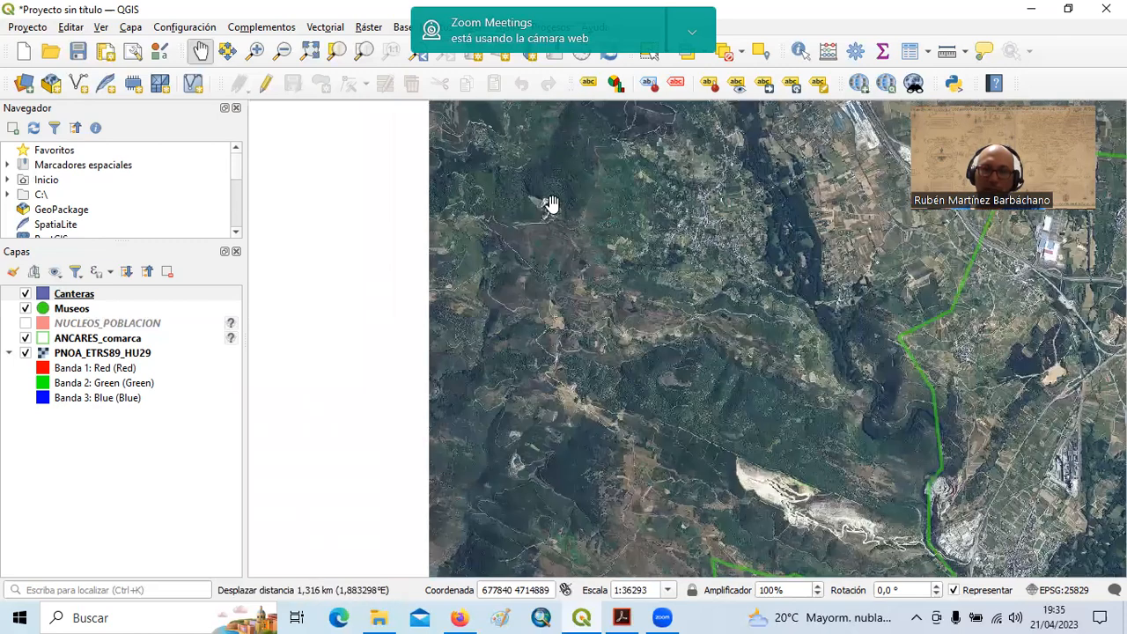
{"action": "scroll", "coordinate": [538, 207], "scroll_direction": "up", "scroll_amount": 1}
{"action": "scroll", "coordinate": [604, 241], "scroll_direction": "up", "scroll_amount": 2}
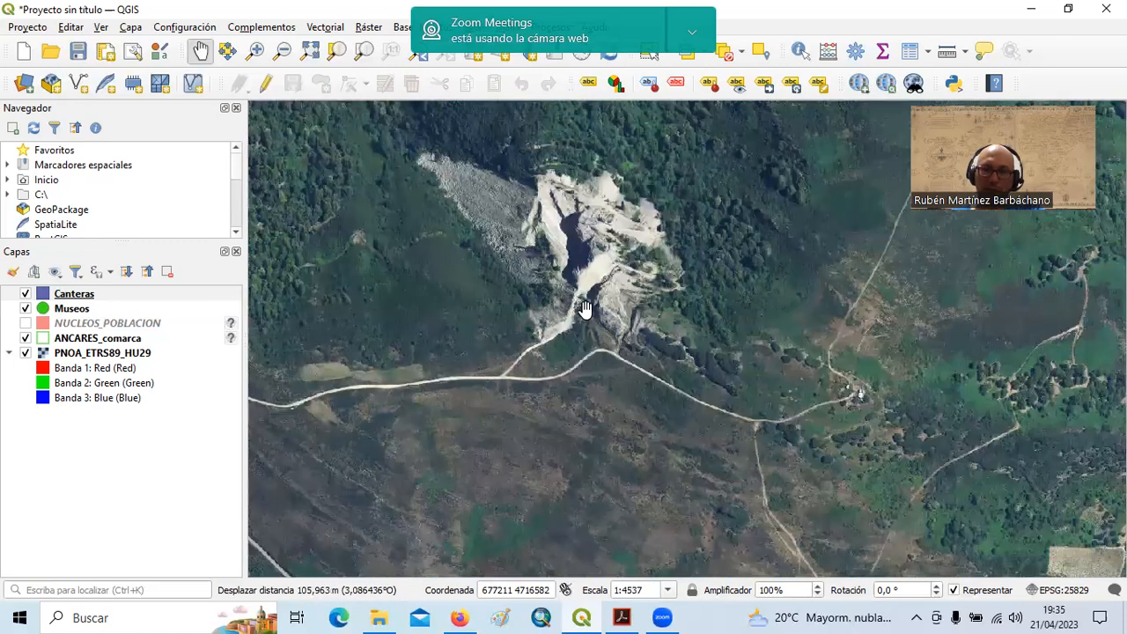
{"action": "scroll", "coordinate": [579, 310], "scroll_direction": "up", "scroll_amount": 2}
{"action": "scroll", "coordinate": [452, 194], "scroll_direction": "down", "scroll_amount": 1}
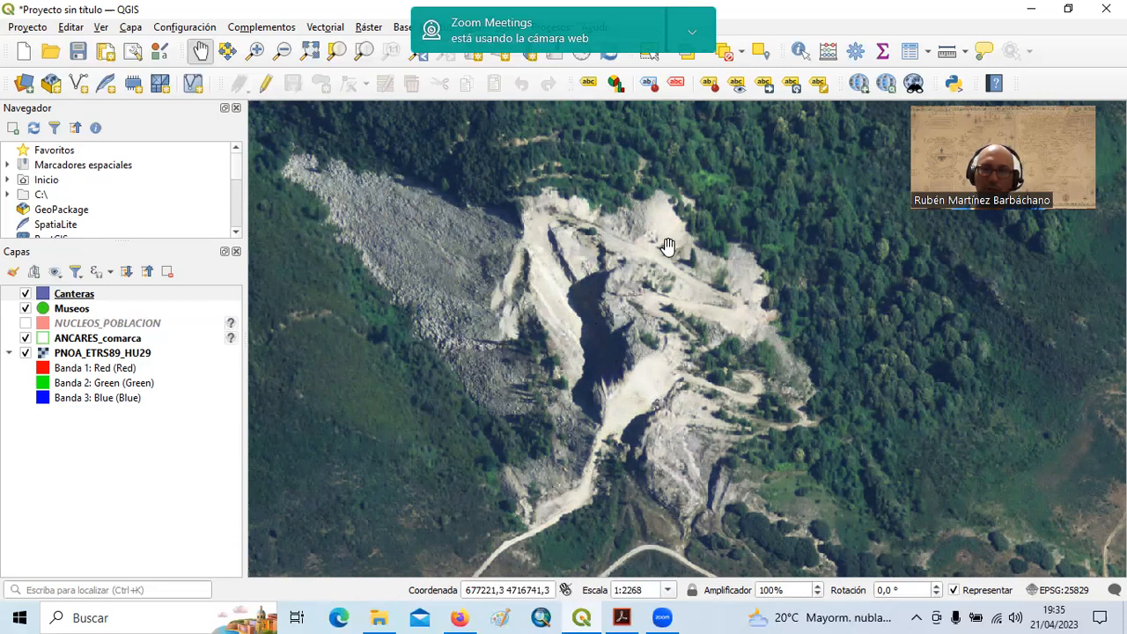
{"action": "scroll", "coordinate": [611, 414], "scroll_direction": "down", "scroll_amount": 1}
{"action": "scroll", "coordinate": [610, 414], "scroll_direction": "down", "scroll_amount": 1}
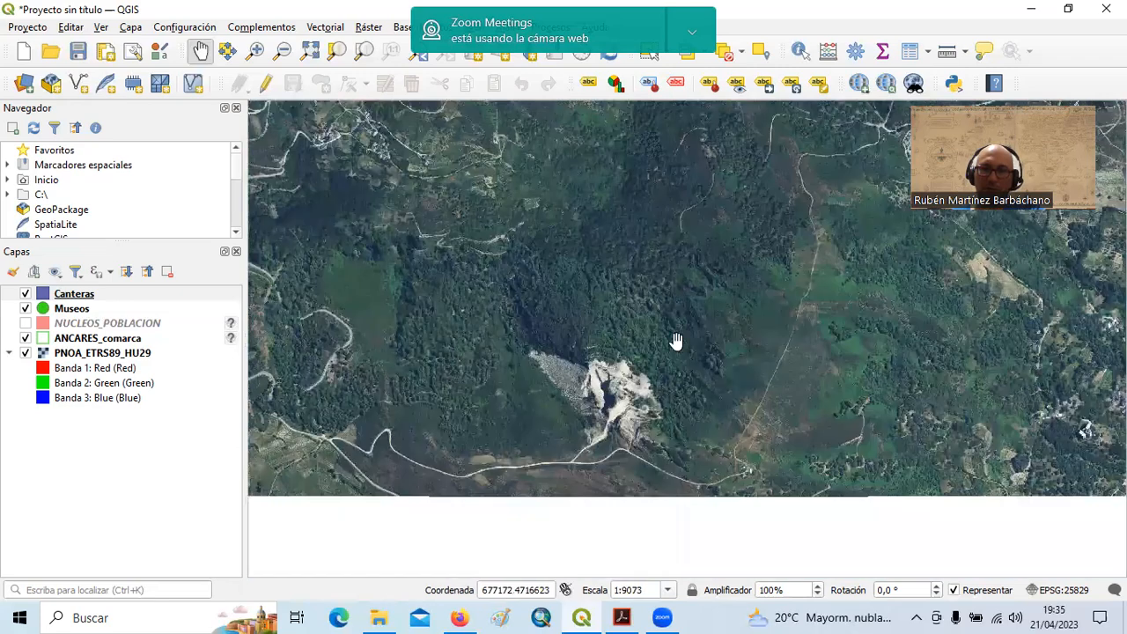
Look over the orthophoto north of the small wooded-slope quarry, checking the bare terraced ground beside the highway for quarries.
{"action": "scroll", "coordinate": [675, 341], "scroll_direction": "down", "scroll_amount": 1}
{"action": "left_click_drag", "start_coordinate": [544, 465], "coordinate": [577, 348]}
{"action": "scroll", "coordinate": [578, 347], "scroll_direction": "up", "scroll_amount": 2}
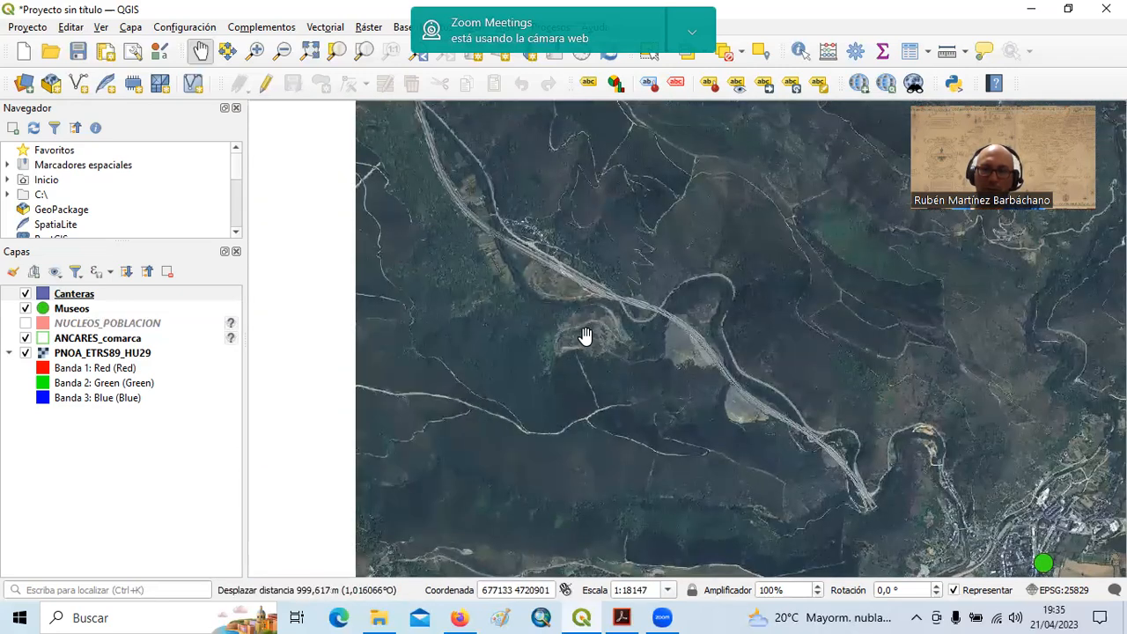
{"action": "scroll", "coordinate": [585, 349], "scroll_direction": "up", "scroll_amount": 1}
{"action": "left_click_drag", "start_coordinate": [629, 311], "coordinate": [622, 395]}
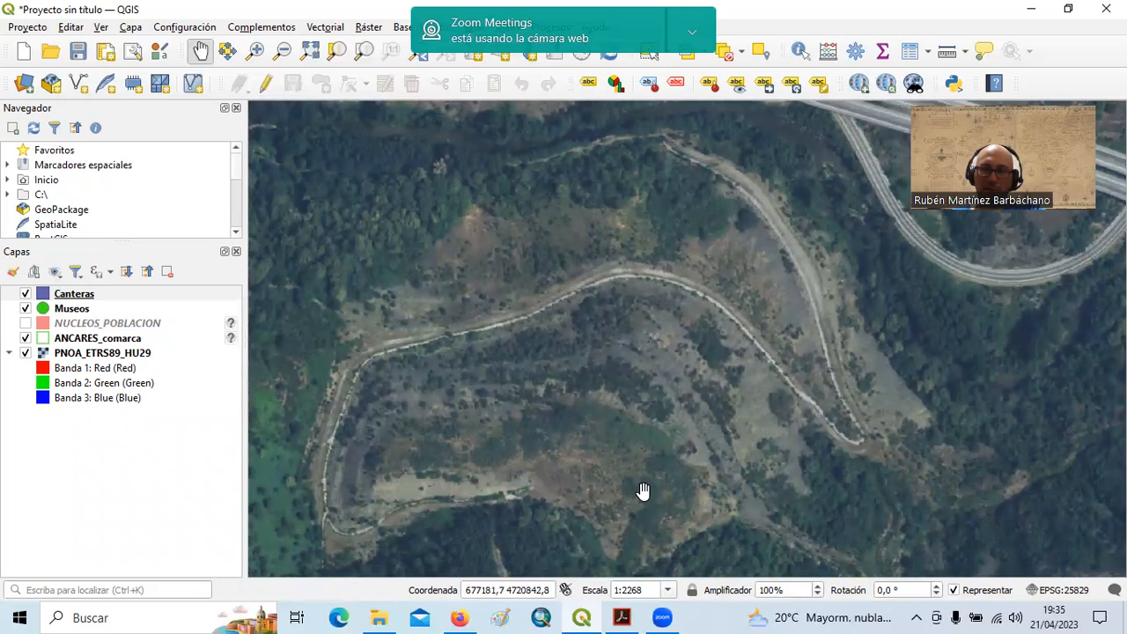
{"action": "scroll", "coordinate": [525, 484], "scroll_direction": "down", "scroll_amount": 1}
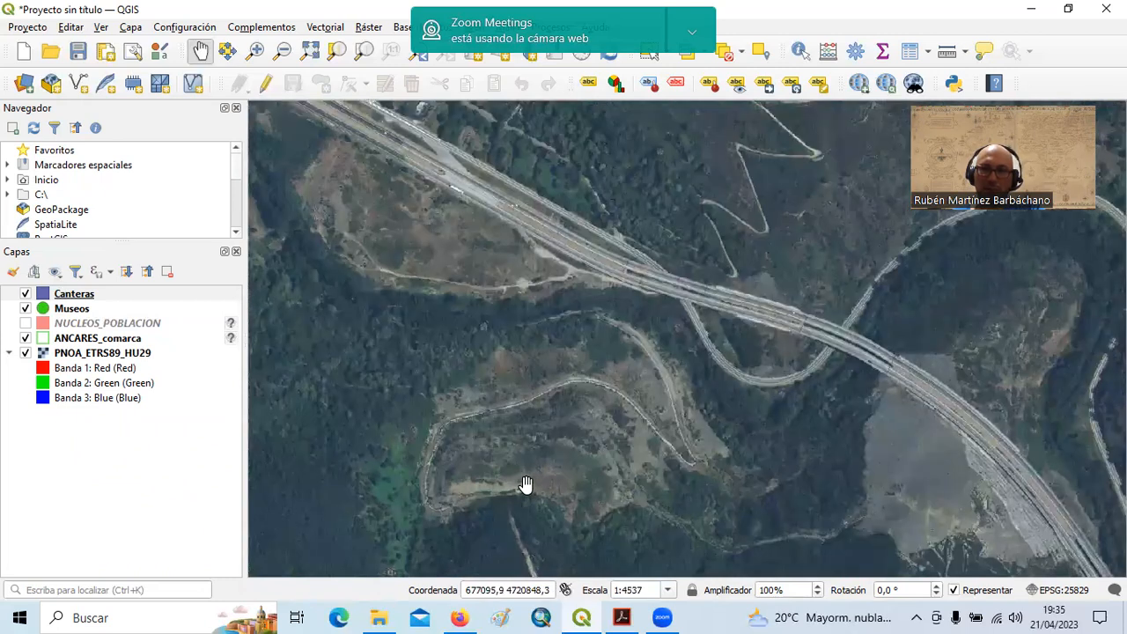
{"action": "scroll", "coordinate": [525, 428], "scroll_direction": "down", "scroll_amount": 1}
{"action": "left_click_drag", "start_coordinate": [531, 315], "coordinate": [507, 399]}
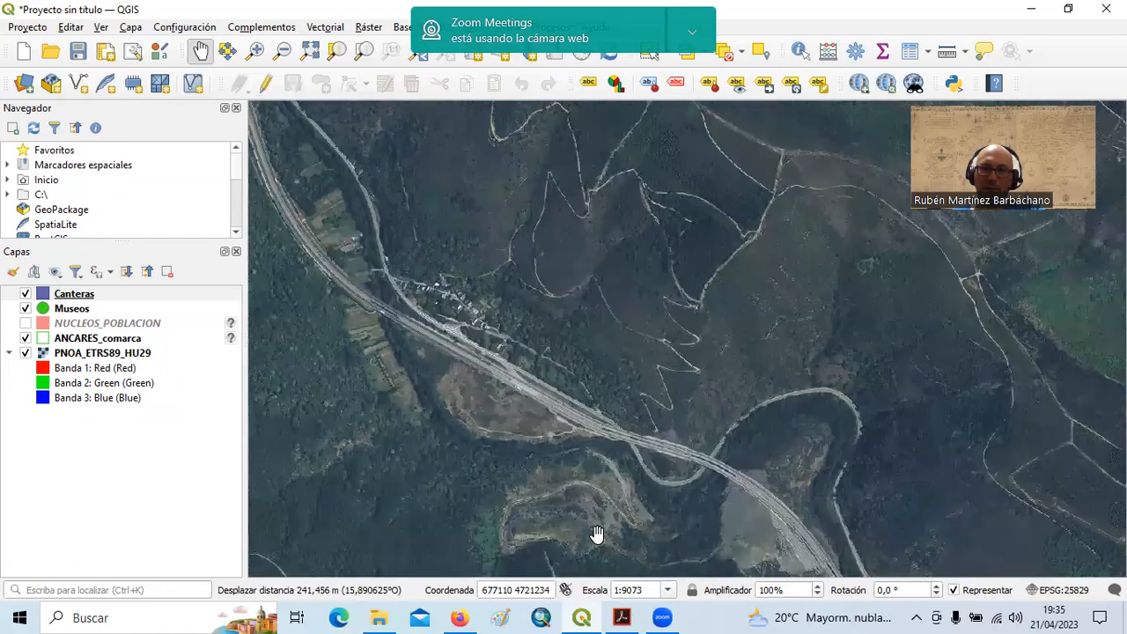
{"action": "left_click_drag", "start_coordinate": [597, 534], "coordinate": [593, 395]}
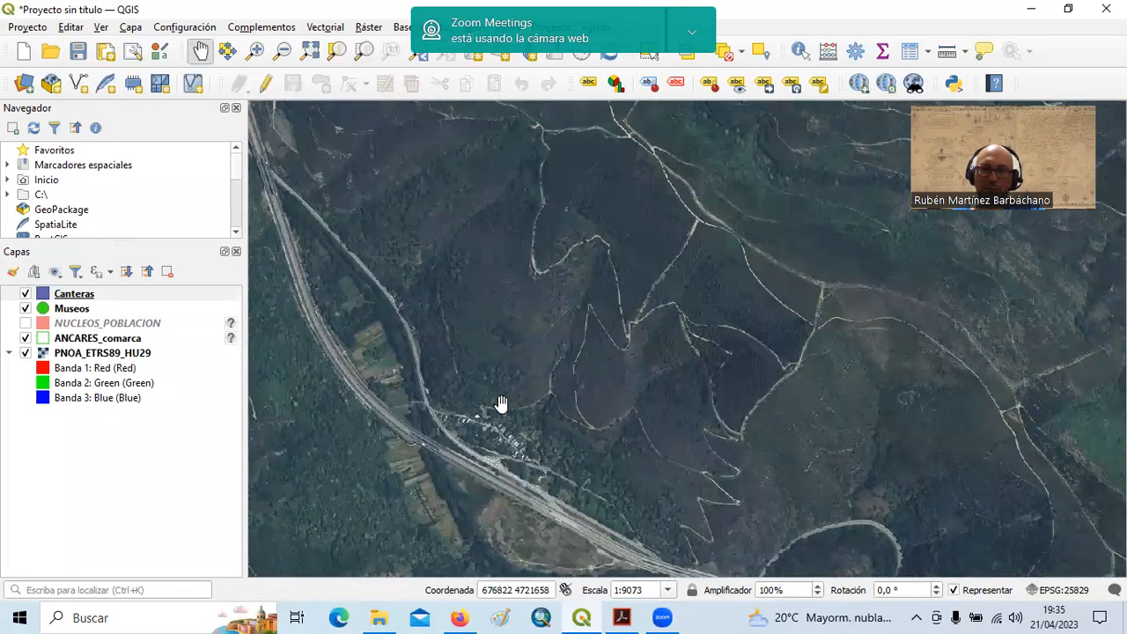
{"action": "left_click_drag", "start_coordinate": [501, 431], "coordinate": [520, 555]}
{"action": "scroll", "coordinate": [569, 491], "scroll_direction": "down", "scroll_amount": 1}
{"action": "left_click_drag", "start_coordinate": [654, 336], "coordinate": [660, 572]}
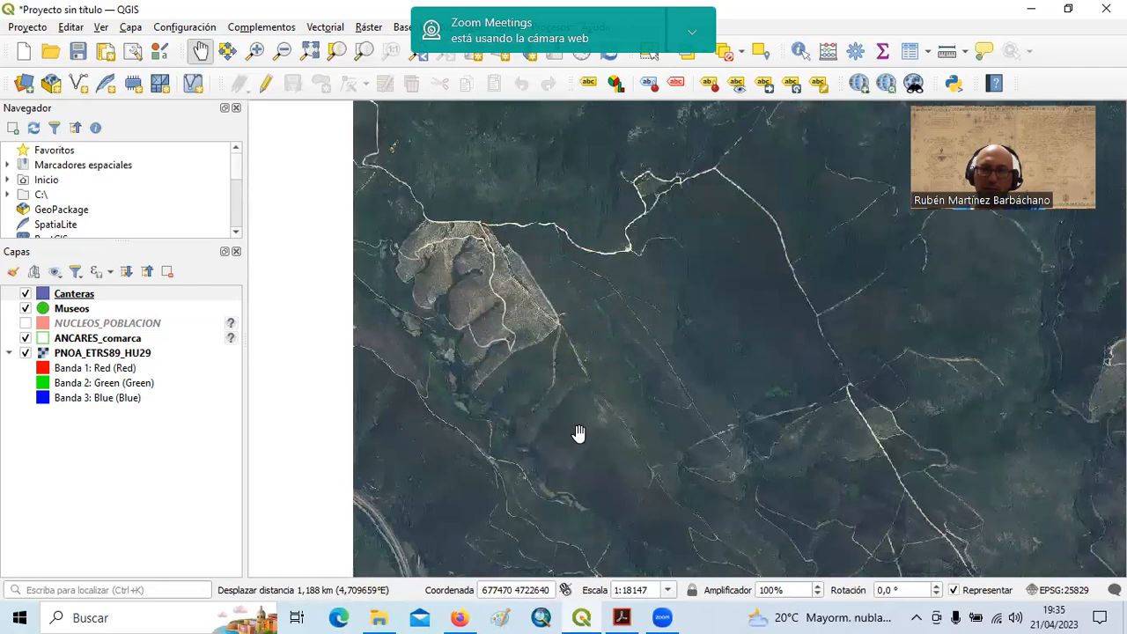
Examine up close the large furrowed bare hillside north of the highway to judge whether it is a quarry.
{"action": "scroll", "coordinate": [458, 285], "scroll_direction": "up", "scroll_amount": 2}
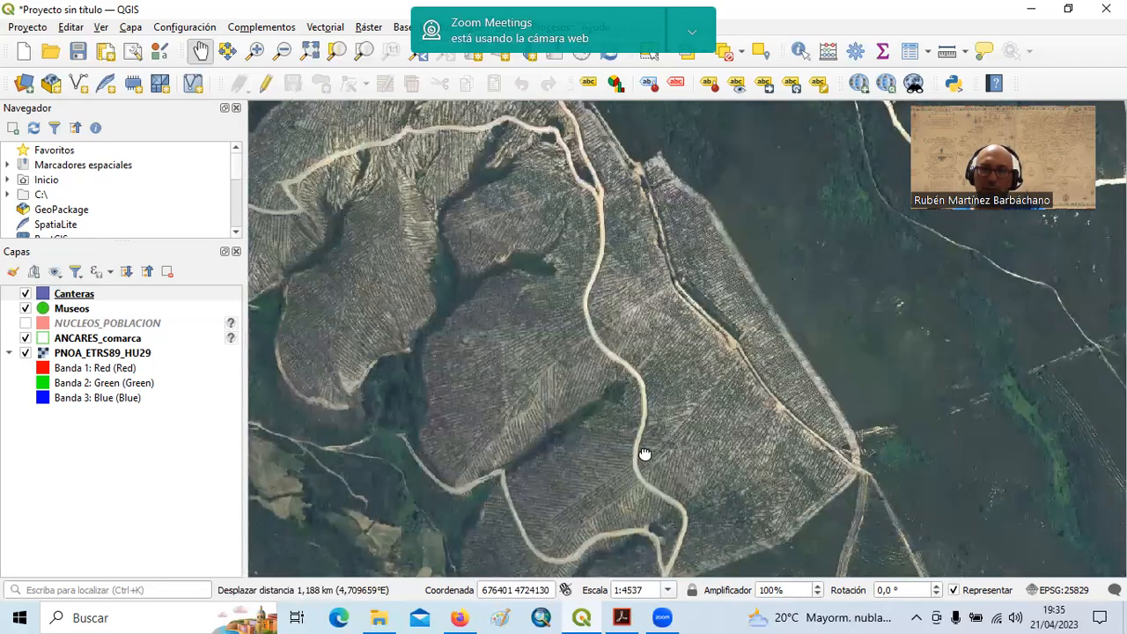
{"action": "left_click_drag", "start_coordinate": [457, 306], "coordinate": [645, 452]}
{"action": "left_click_drag", "start_coordinate": [562, 390], "coordinate": [465, 246]}
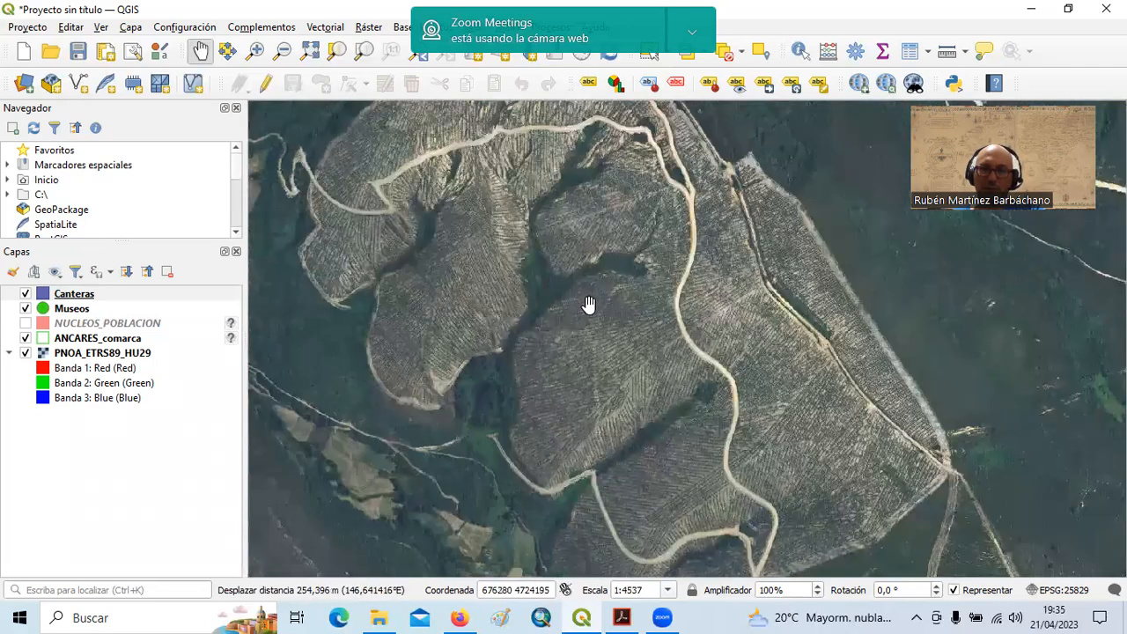
{"action": "scroll", "coordinate": [628, 342], "scroll_direction": "up", "scroll_amount": 1}
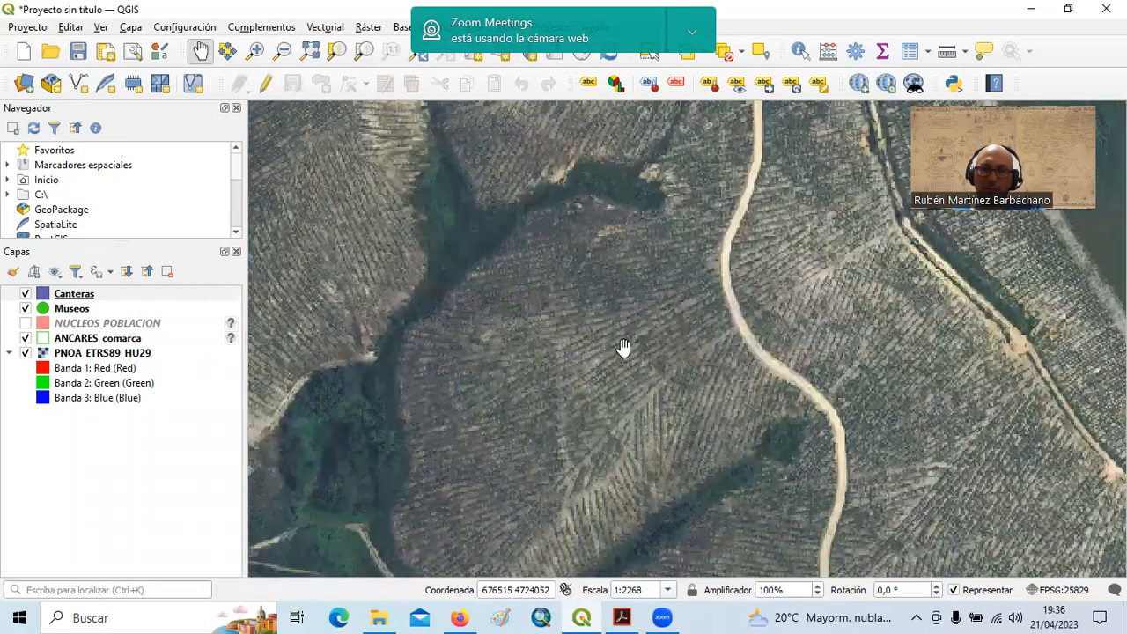
{"action": "scroll", "coordinate": [623, 346], "scroll_direction": "up", "scroll_amount": 1}
{"action": "scroll", "coordinate": [640, 425], "scroll_direction": "down", "scroll_amount": 1}
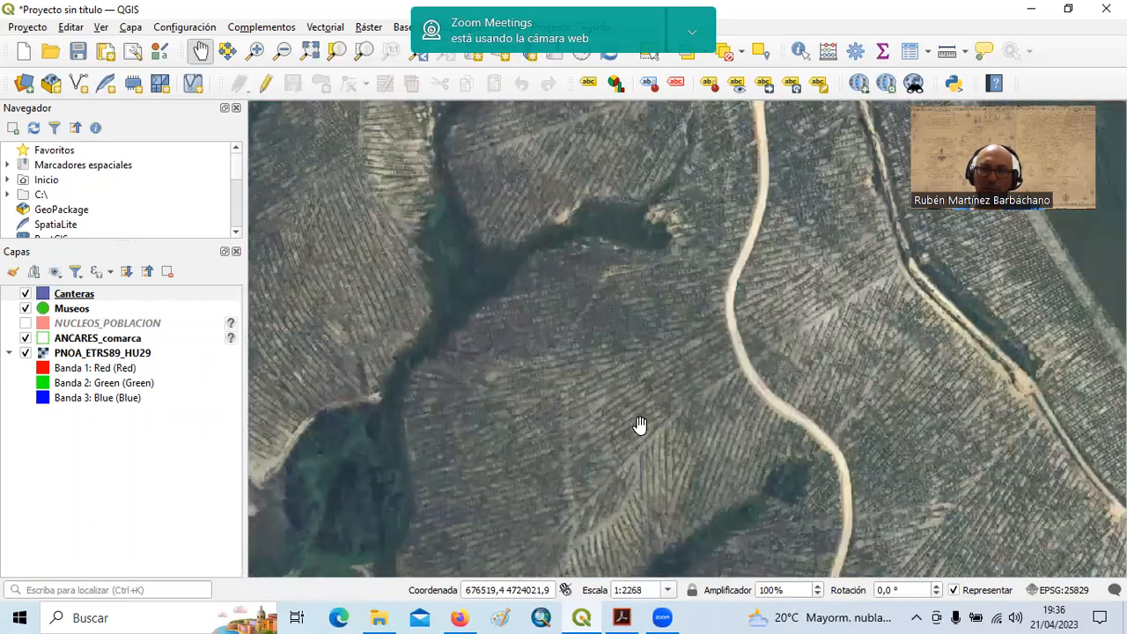
{"action": "scroll", "coordinate": [622, 339], "scroll_direction": "down", "scroll_amount": 1}
{"action": "scroll", "coordinate": [610, 381], "scroll_direction": "down", "scroll_amount": 1}
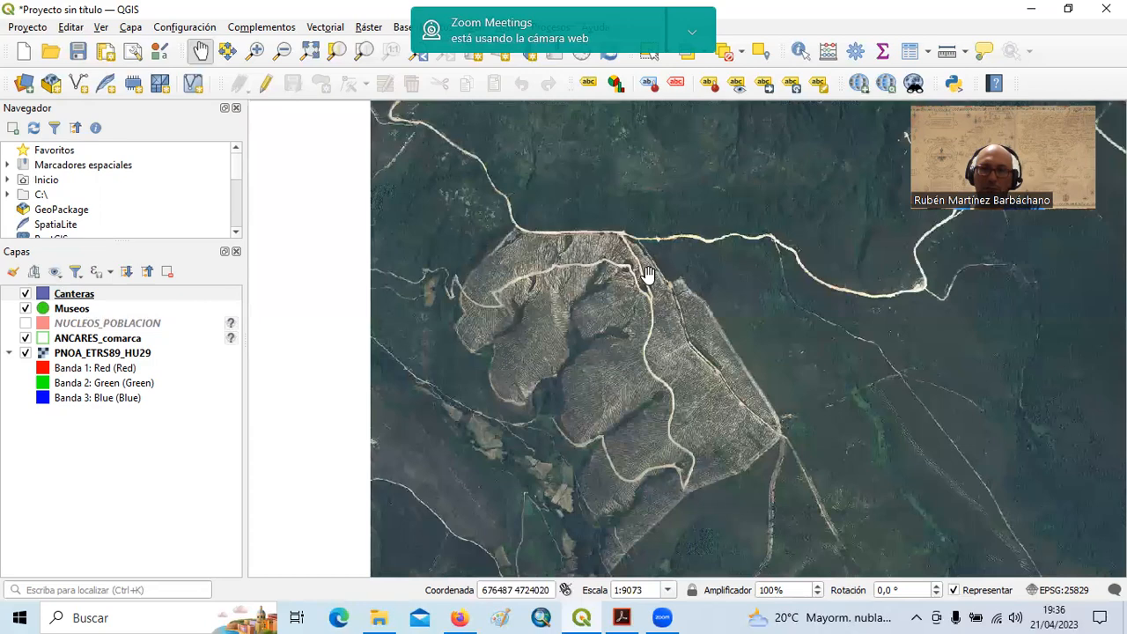
Check the pale clearing on the ridge northeast of the furrowed hillside for quarry workings.
{"action": "left_click_drag", "start_coordinate": [668, 282], "coordinate": [584, 496]}
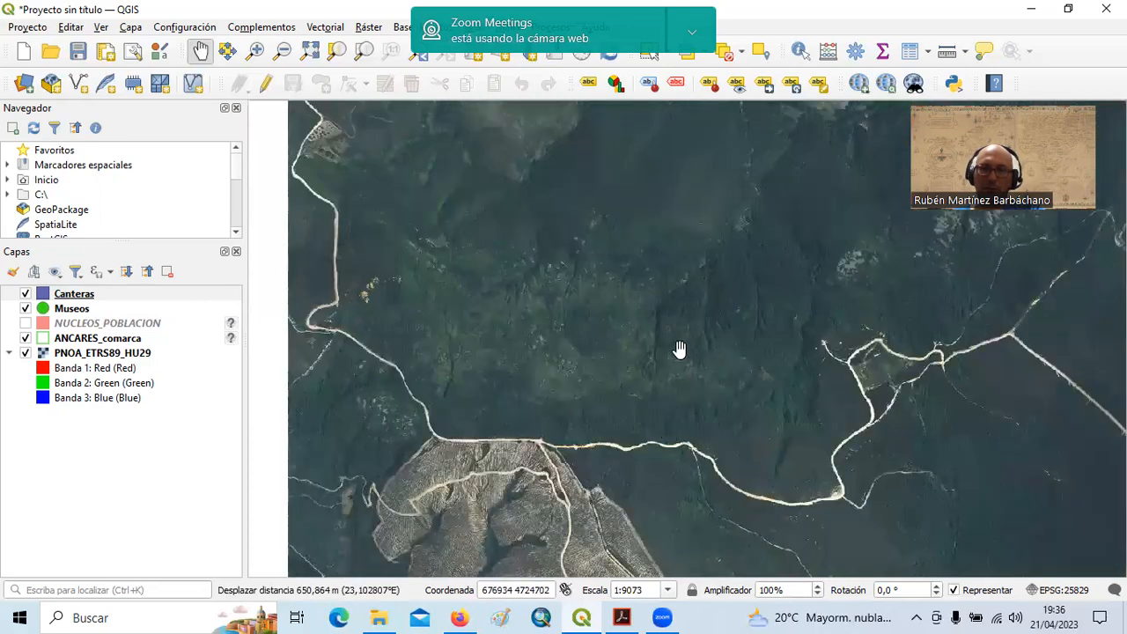
{"action": "left_click_drag", "start_coordinate": [679, 347], "coordinate": [584, 523]}
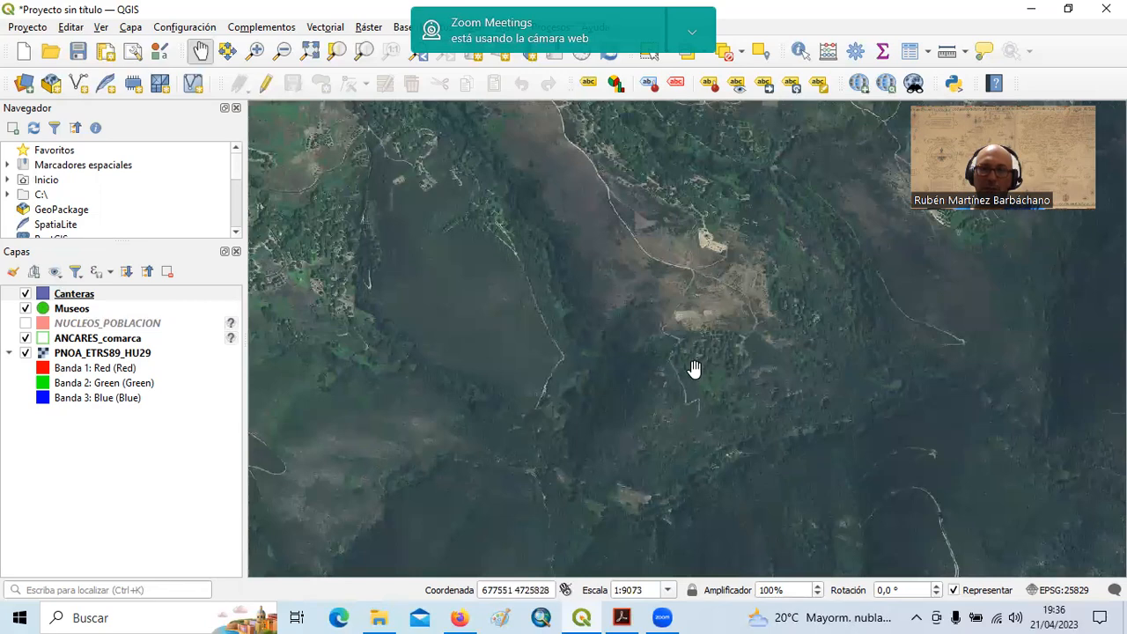
{"action": "scroll", "coordinate": [700, 257], "scroll_direction": "up", "scroll_amount": 1}
{"action": "scroll", "coordinate": [700, 258], "scroll_direction": "up", "scroll_amount": 1}
{"action": "left_click_drag", "start_coordinate": [727, 248], "coordinate": [685, 433]}
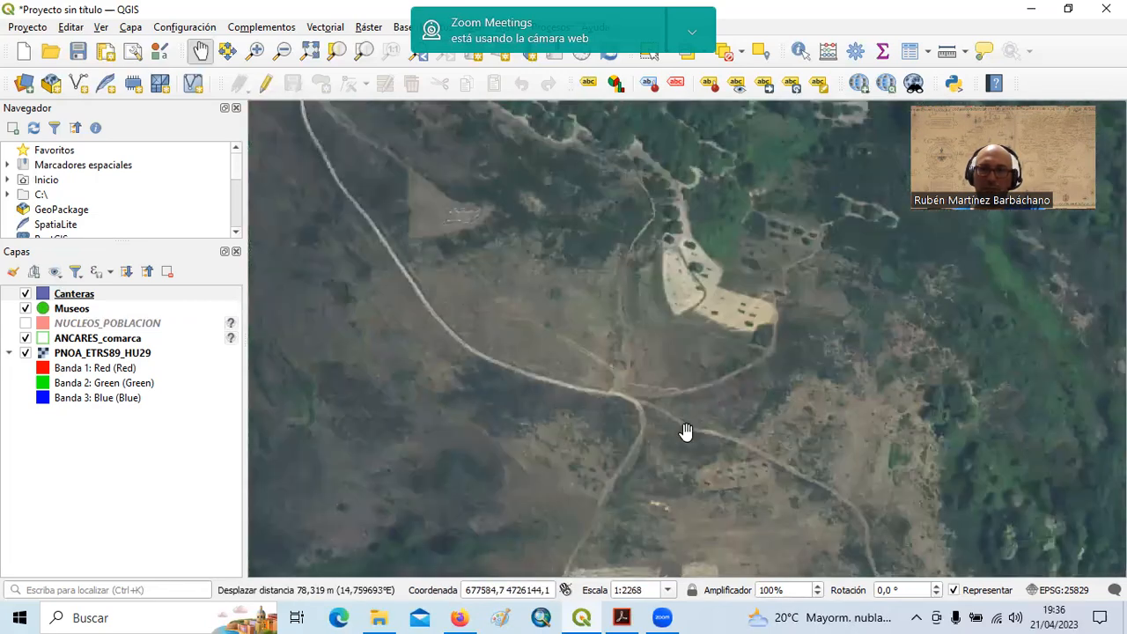
{"action": "scroll", "coordinate": [700, 378], "scroll_direction": "up", "scroll_amount": 1}
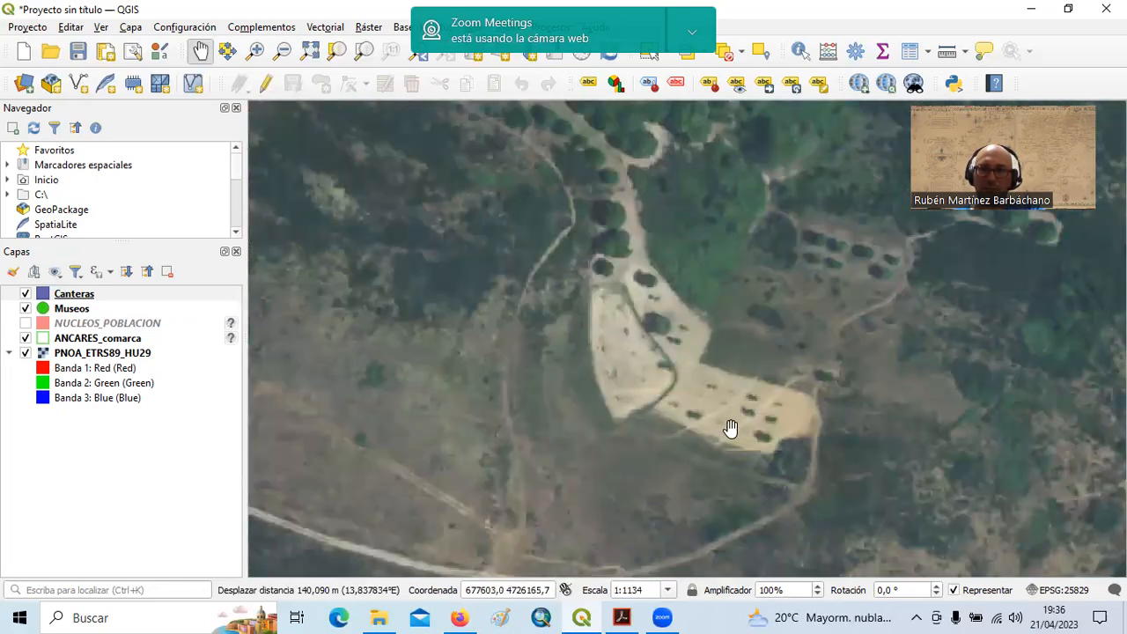
{"action": "scroll", "coordinate": [621, 428], "scroll_direction": "down", "scroll_amount": 3}
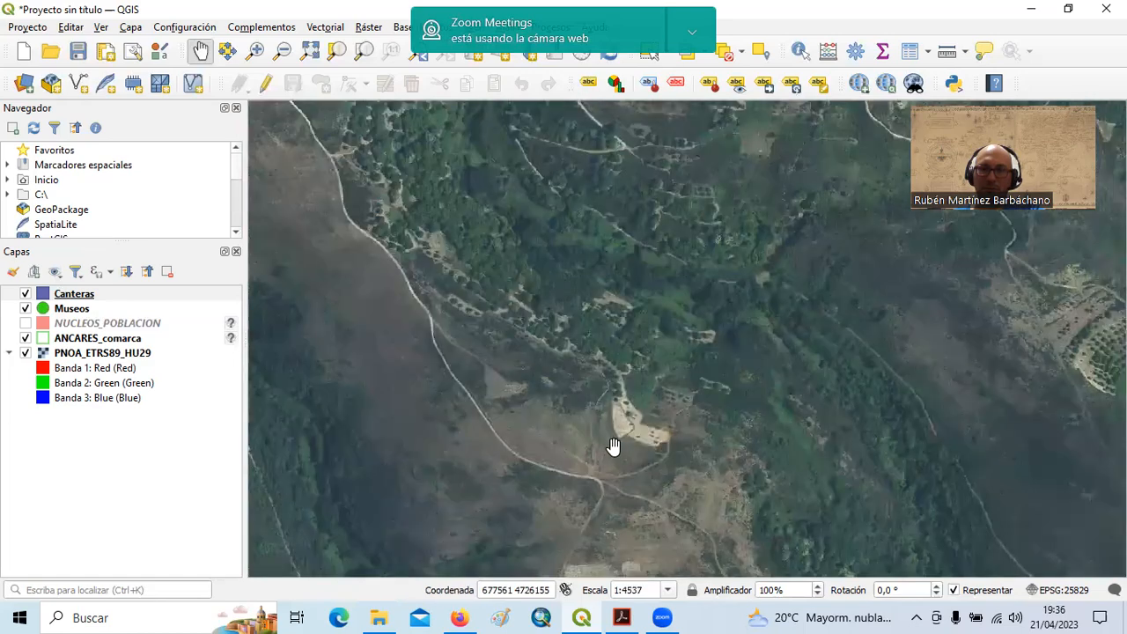
Look over the terrain from the ridge clearing south to the small quarry on the wooded slope for more quarries.
{"action": "left_click_drag", "start_coordinate": [590, 471], "coordinate": [700, 148]}
{"action": "left_click_drag", "start_coordinate": [682, 467], "coordinate": [719, 165]}
{"action": "left_click_drag", "start_coordinate": [691, 428], "coordinate": [685, 138]}
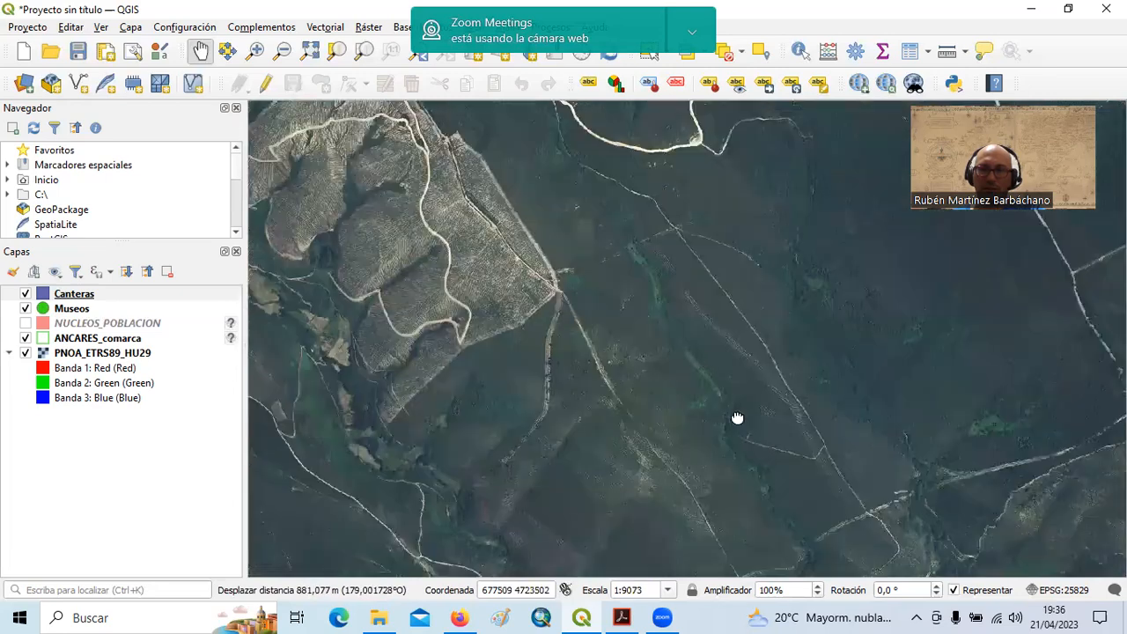
{"action": "left_click_drag", "start_coordinate": [749, 459], "coordinate": [576, 126]}
{"action": "left_click_drag", "start_coordinate": [657, 359], "coordinate": [523, 134]}
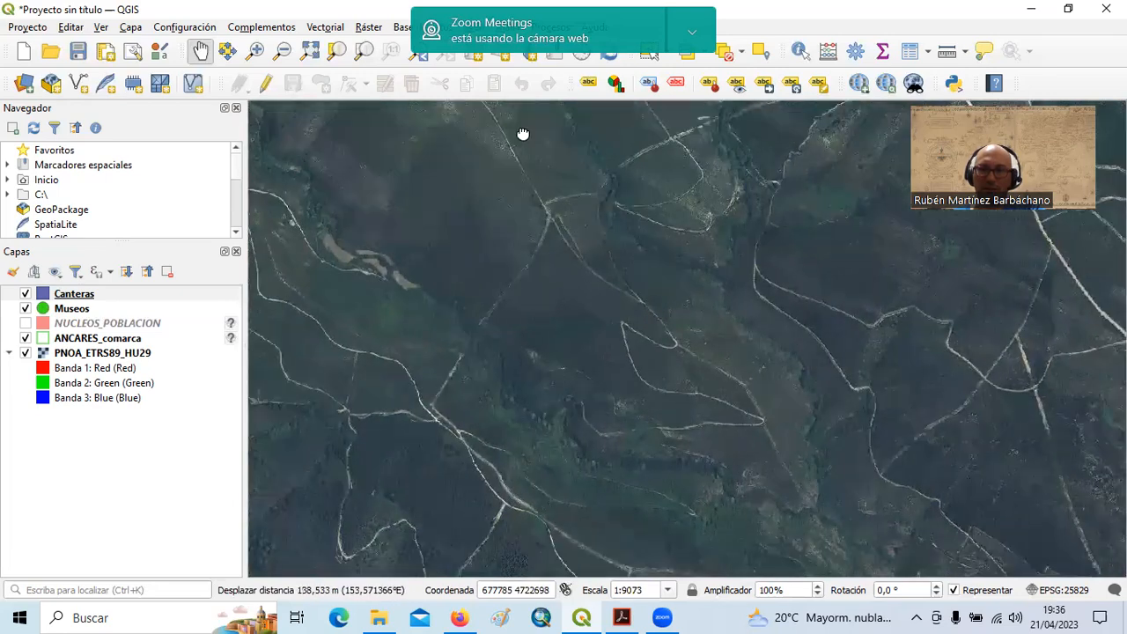
{"action": "left_click_drag", "start_coordinate": [729, 471], "coordinate": [478, 119]}
{"action": "left_click_drag", "start_coordinate": [589, 196], "coordinate": [572, 171]}
{"action": "left_click_drag", "start_coordinate": [480, 350], "coordinate": [748, 195]}
{"action": "left_click_drag", "start_coordinate": [505, 472], "coordinate": [730, 280]}
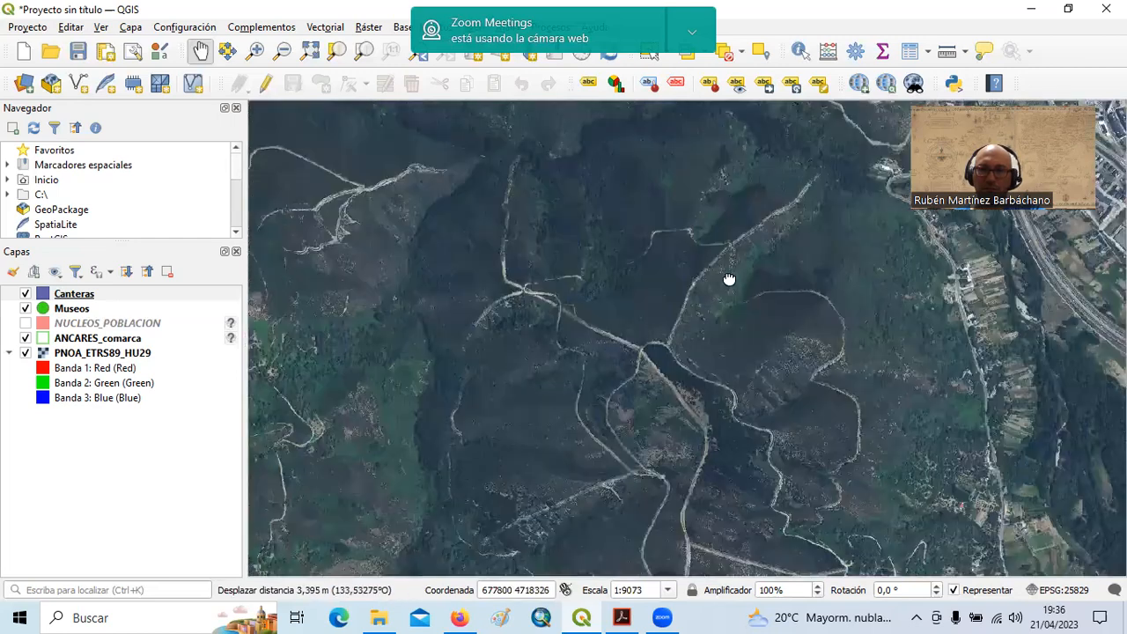
{"action": "left_click_drag", "start_coordinate": [634, 390], "coordinate": [792, 139]}
{"action": "left_click_drag", "start_coordinate": [717, 573], "coordinate": [723, 388]}
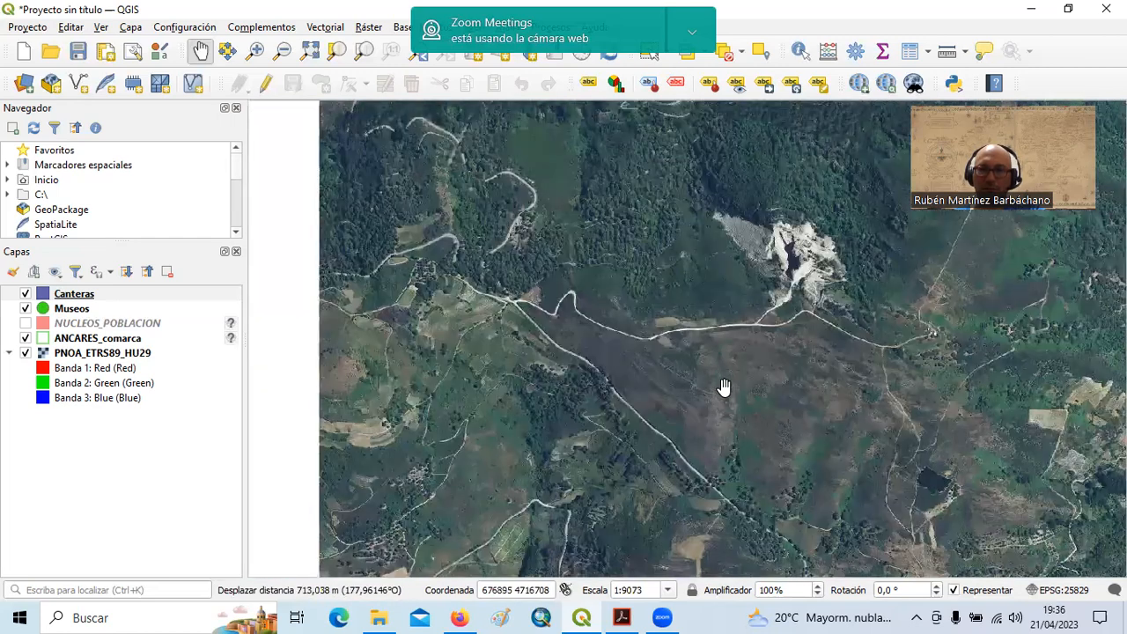
Examine the cluster of quarries south of the large elongated one and the terrain along the river boundary near the museum points.
{"action": "scroll", "coordinate": [681, 368], "scroll_direction": "down", "scroll_amount": 1}
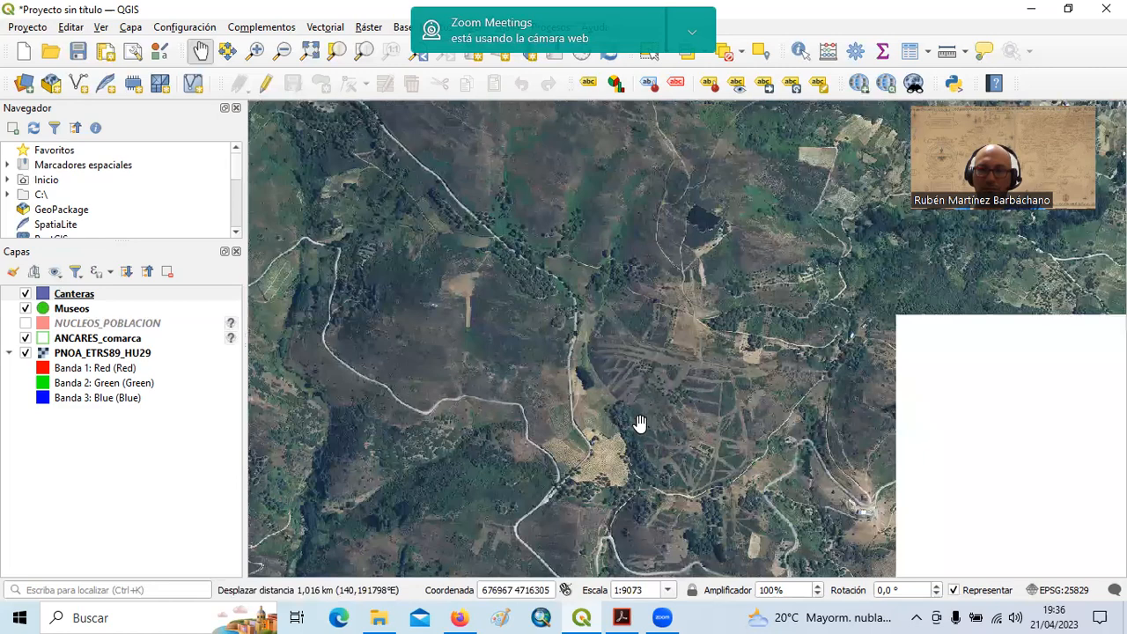
{"action": "scroll", "coordinate": [657, 264], "scroll_direction": "down", "scroll_amount": 1}
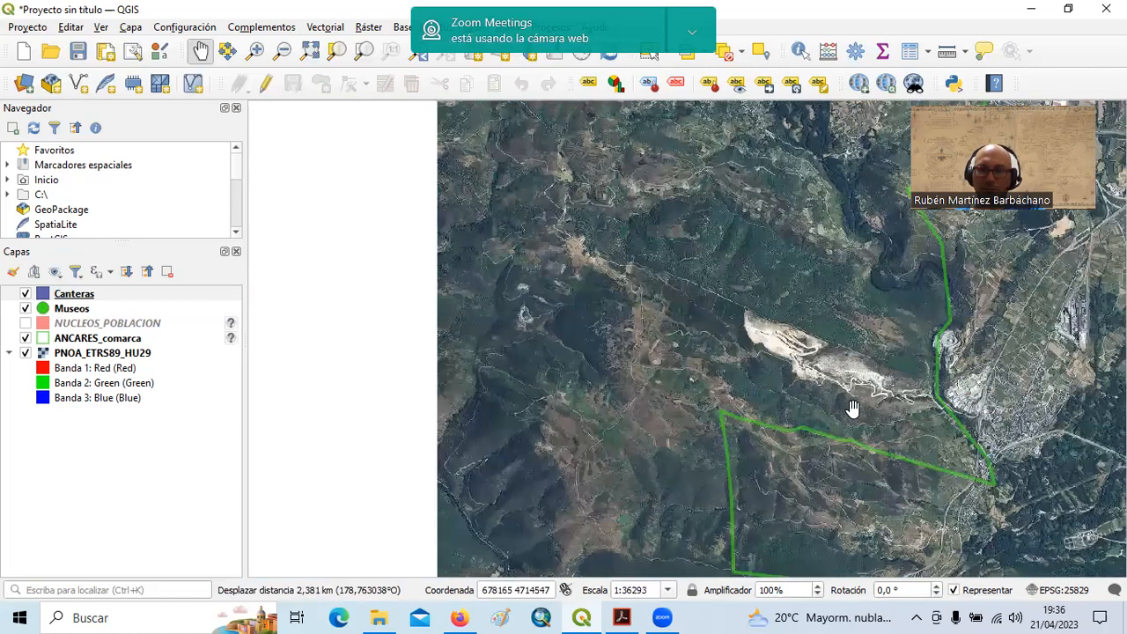
{"action": "scroll", "coordinate": [828, 437], "scroll_direction": "up", "scroll_amount": 1}
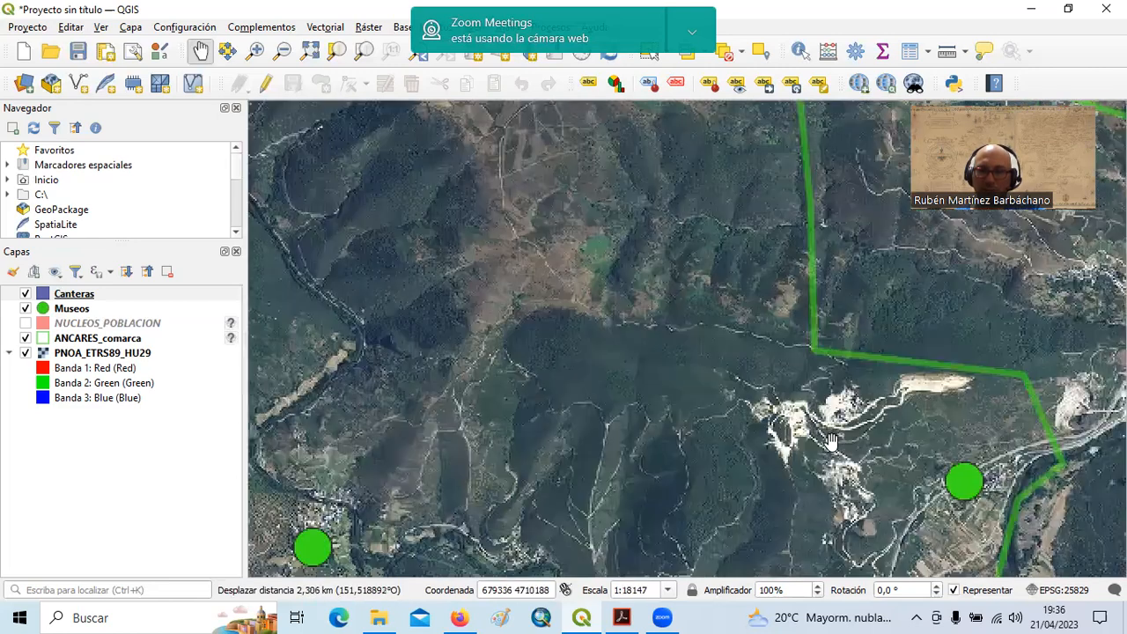
{"action": "scroll", "coordinate": [837, 441], "scroll_direction": "up", "scroll_amount": 1}
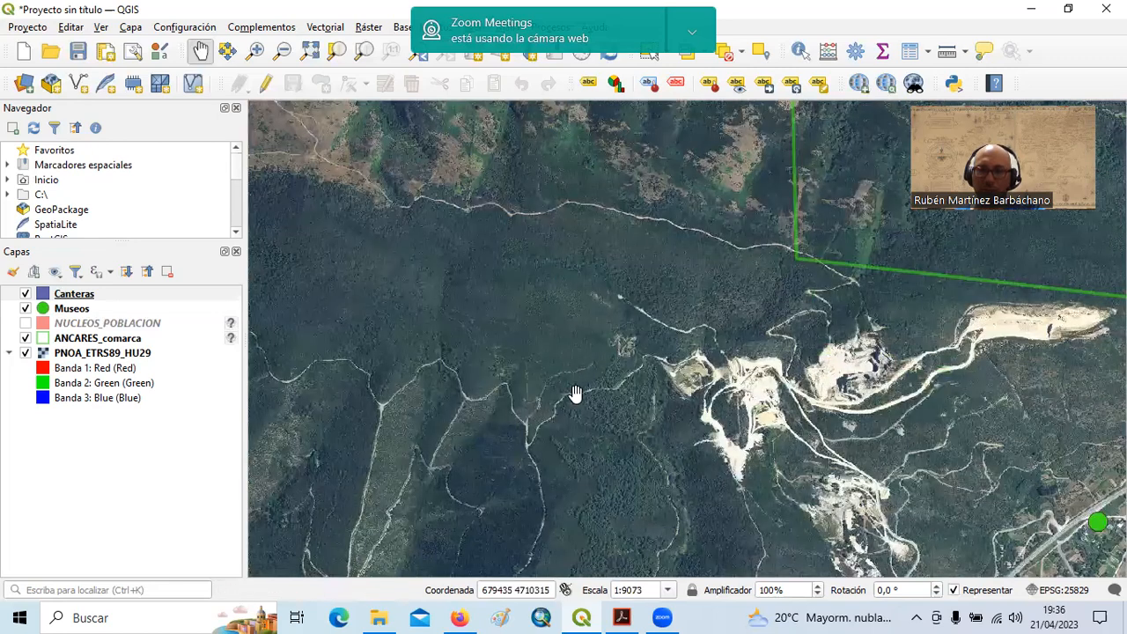
{"action": "left_click_drag", "start_coordinate": [575, 394], "coordinate": [296, 265]}
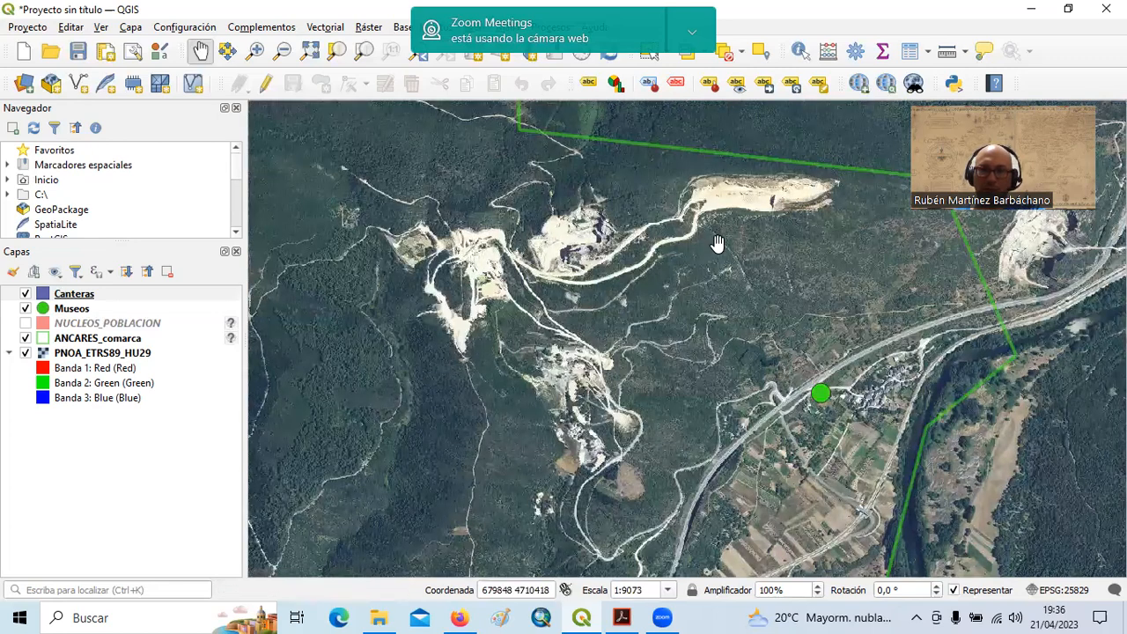
{"action": "left_click_drag", "start_coordinate": [527, 389], "coordinate": [758, 269]}
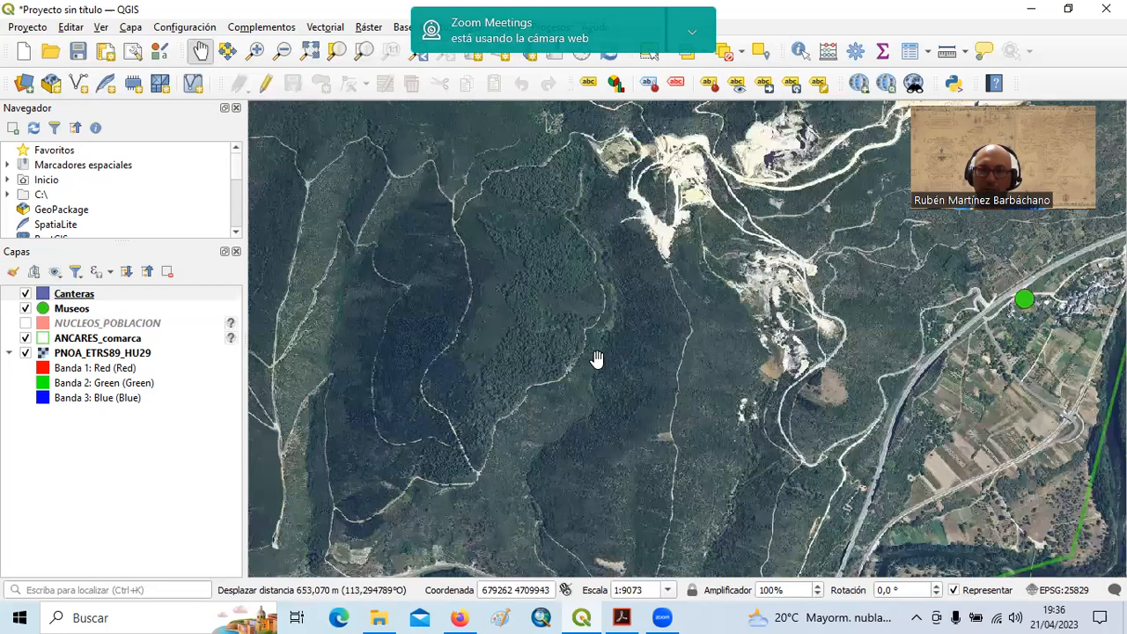
{"action": "left_click_drag", "start_coordinate": [596, 361], "coordinate": [780, 163]}
{"action": "scroll", "coordinate": [699, 311], "scroll_direction": "down", "scroll_amount": 1}
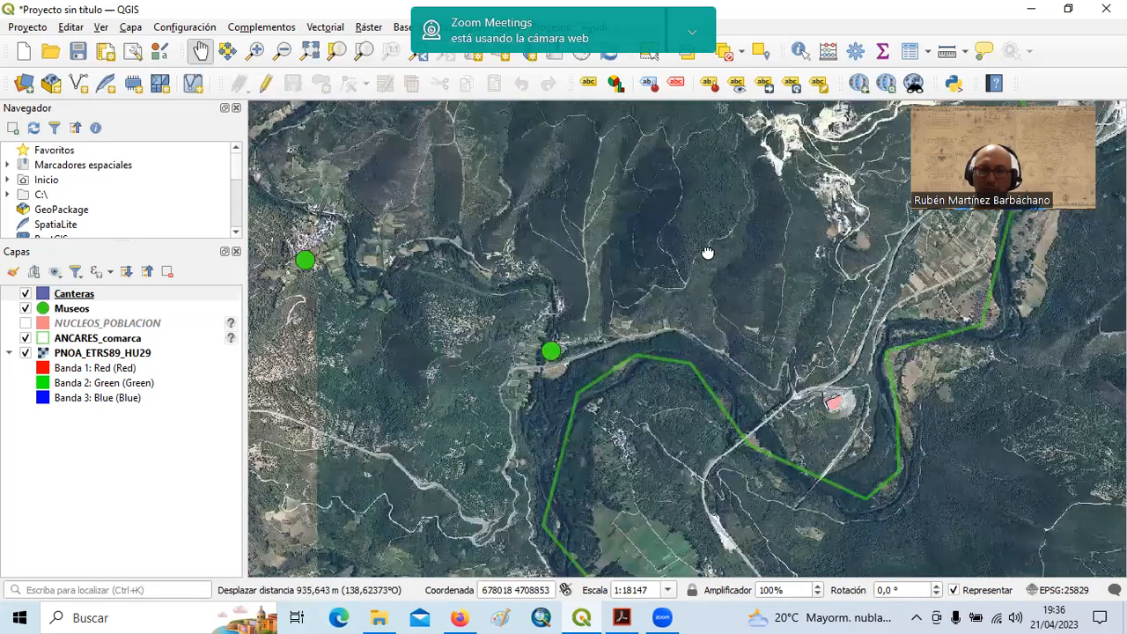
{"action": "left_click_drag", "start_coordinate": [533, 269], "coordinate": [621, 233]}
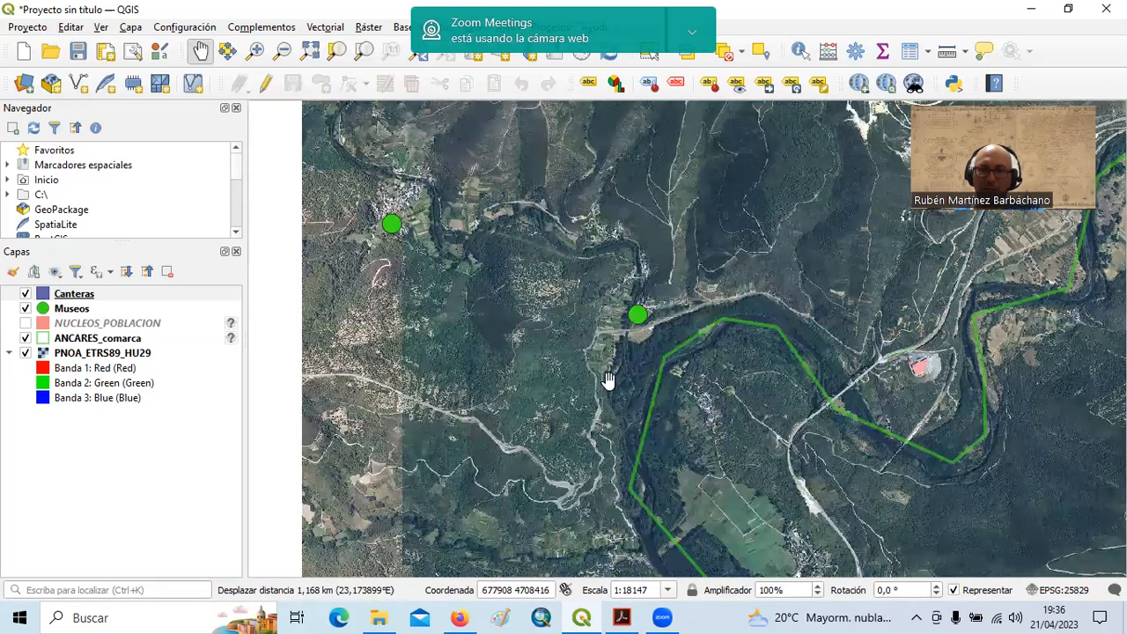
Return to the small quarry on the wooded slope and inspect its full outline at about 1:2268 scale.
{"action": "left_click_drag", "start_coordinate": [554, 449], "coordinate": [654, 217]}
{"action": "left_click_drag", "start_coordinate": [600, 534], "coordinate": [634, 329]}
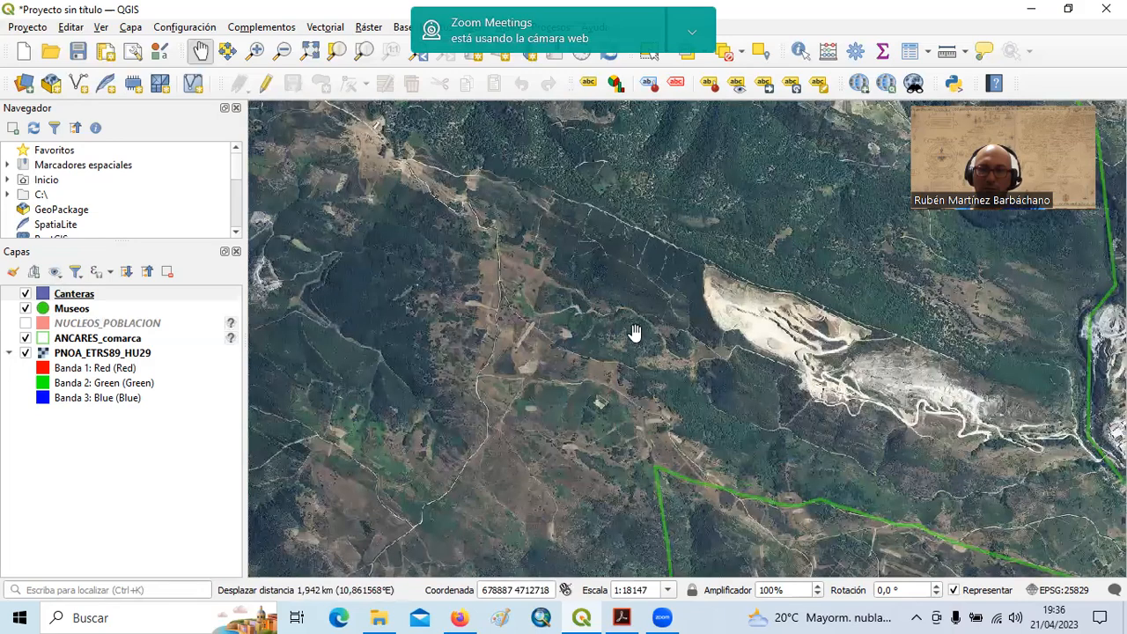
{"action": "left_click_drag", "start_coordinate": [622, 417], "coordinate": [862, 428]}
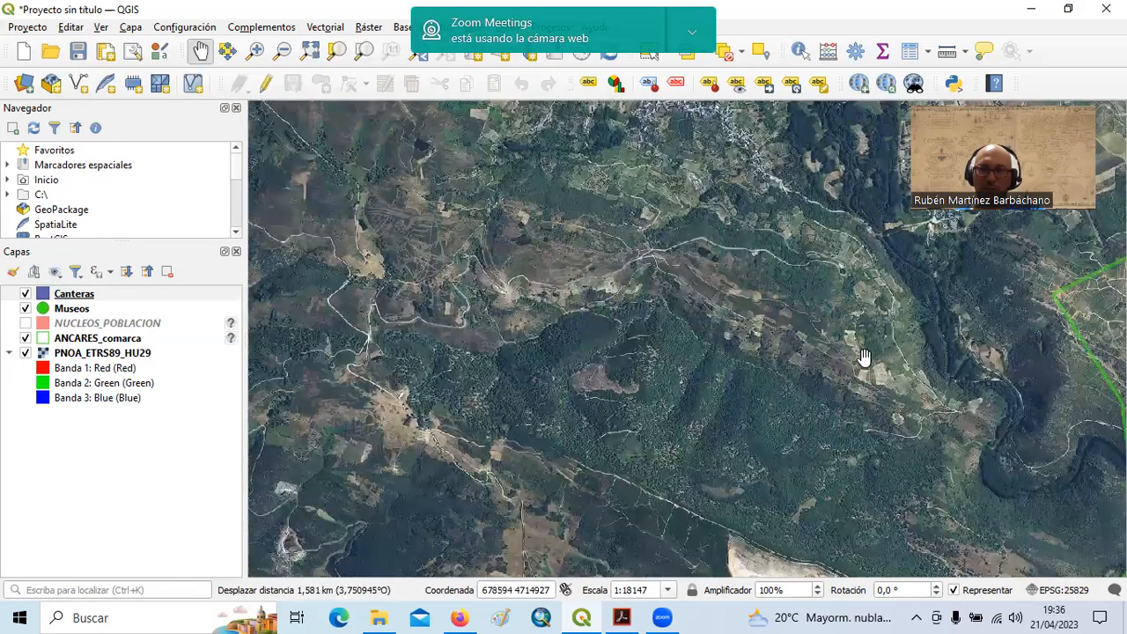
{"action": "left_click_drag", "start_coordinate": [653, 433], "coordinate": [693, 522]}
{"action": "left_click_drag", "start_coordinate": [479, 368], "coordinate": [589, 335]}
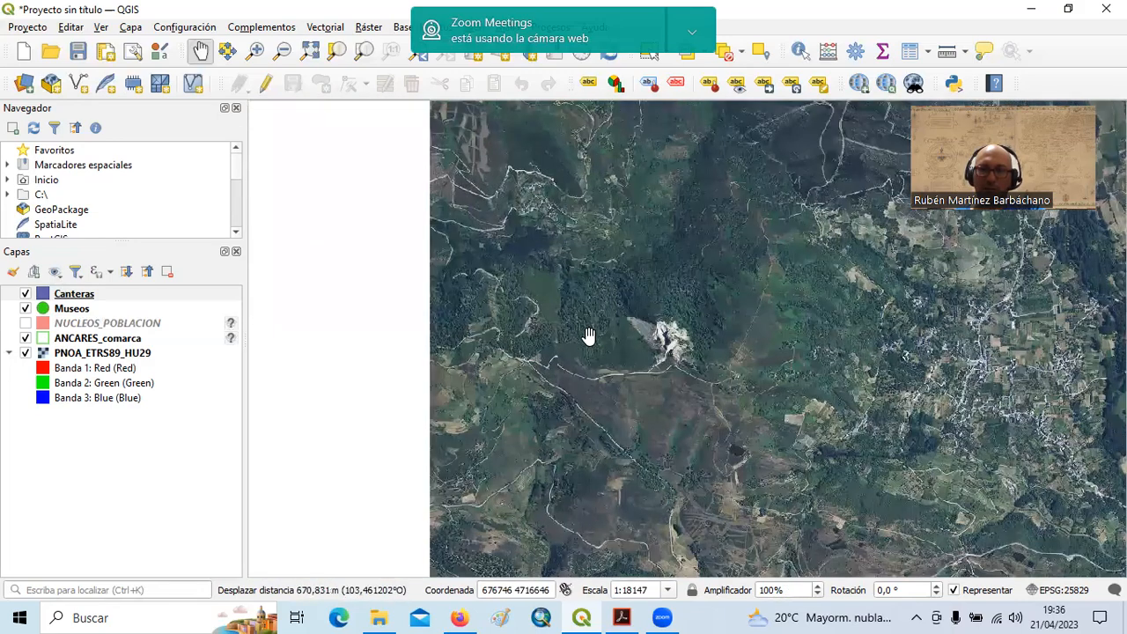
{"action": "scroll", "coordinate": [660, 345], "scroll_direction": "up", "scroll_amount": 2}
{"action": "left_click_drag", "start_coordinate": [669, 308], "coordinate": [630, 399]}
{"action": "scroll", "coordinate": [623, 399], "scroll_direction": "up", "scroll_amount": 1}
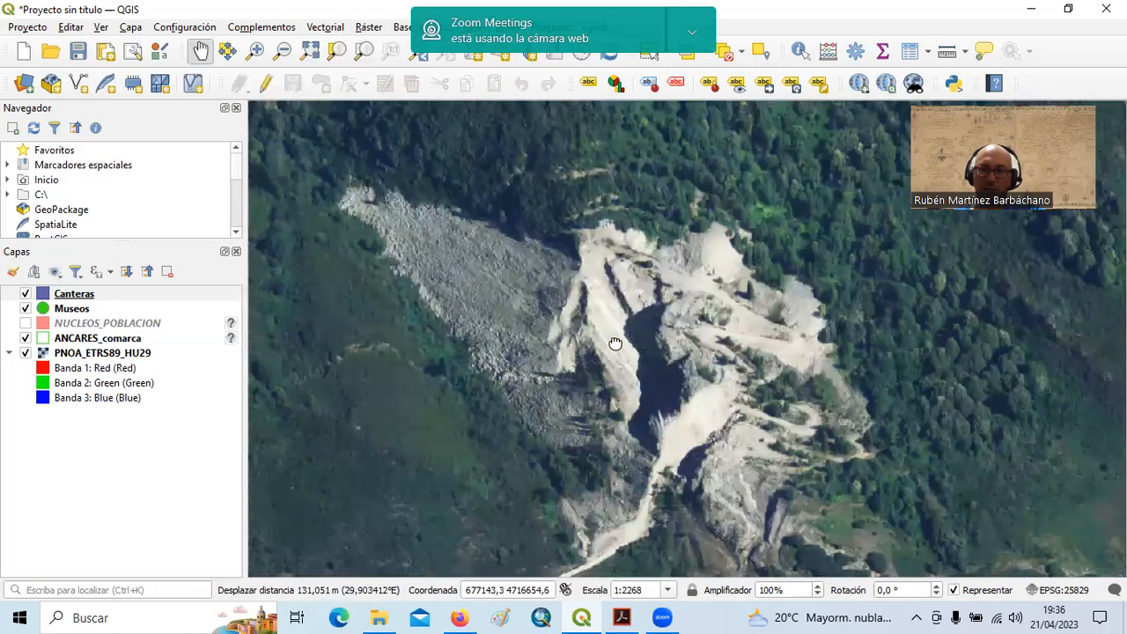
{"action": "left_click_drag", "start_coordinate": [617, 332], "coordinate": [611, 327]}
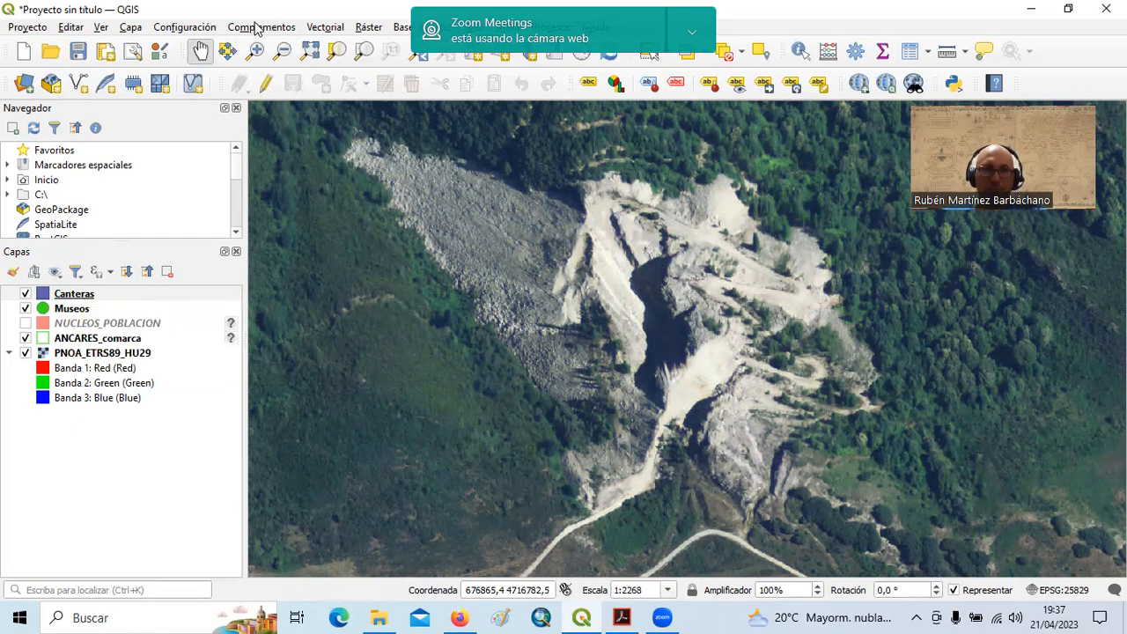
Turn on editing for the Canteras layer.
{"action": "left_click", "coordinate": [74, 296]}
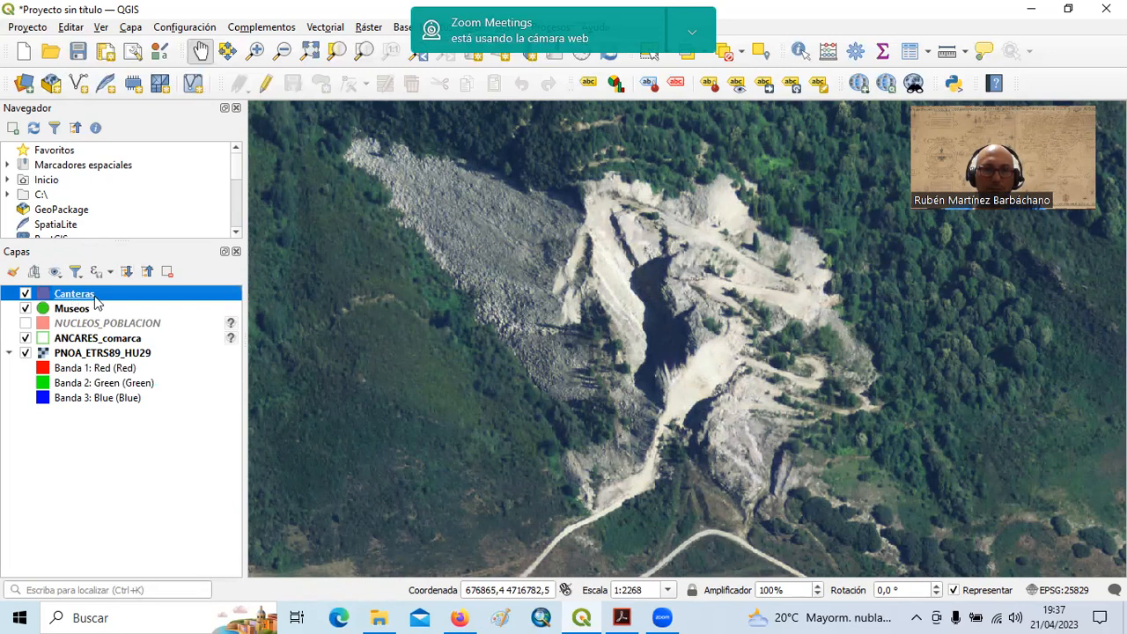
{"action": "right_click", "coordinate": [83, 299]}
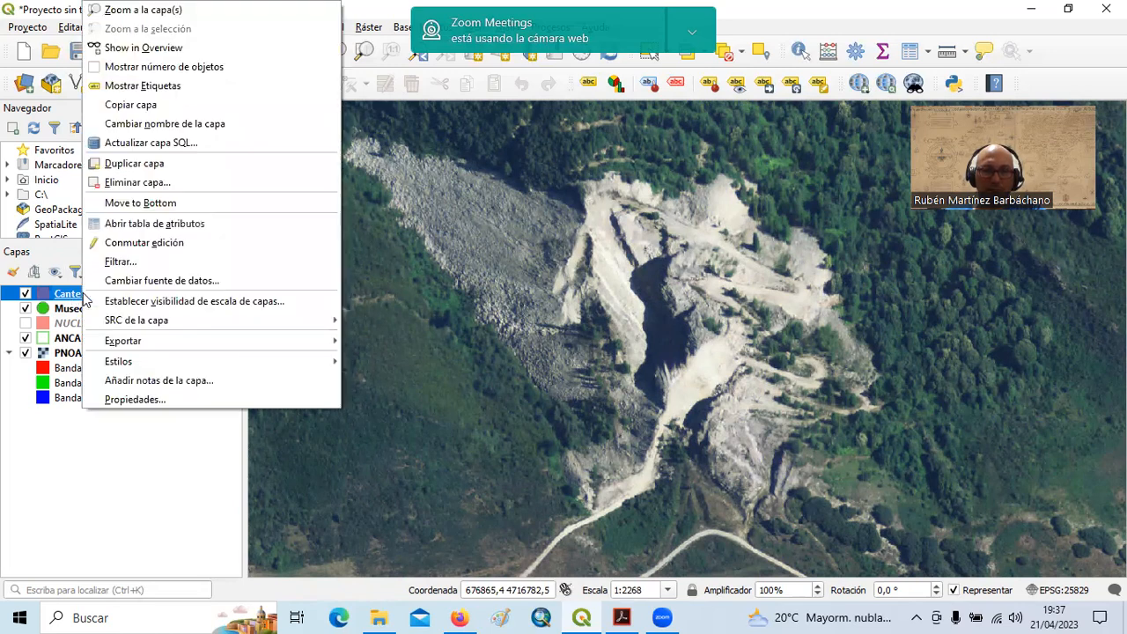
{"action": "mouse_move", "coordinate": [103, 319]}
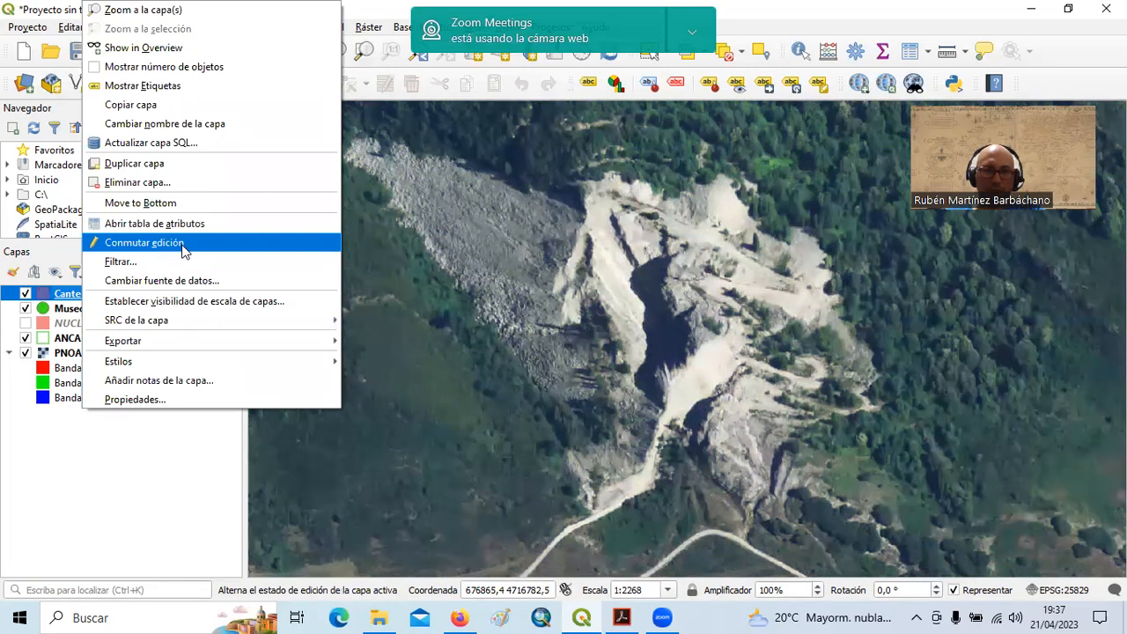
{"action": "left_click", "coordinate": [183, 251]}
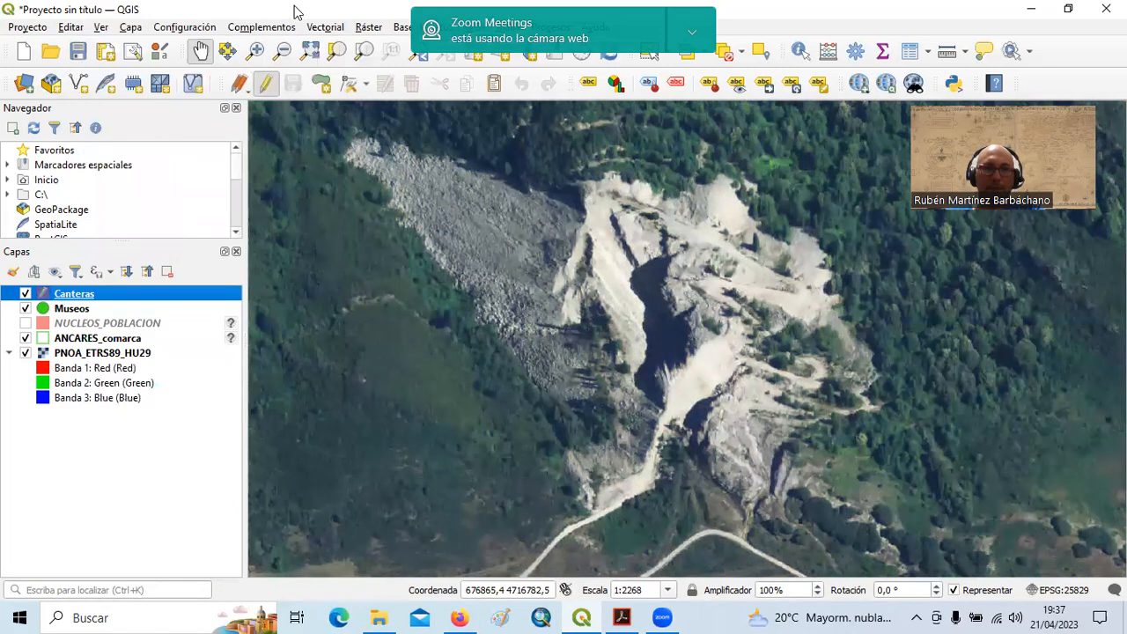
{"action": "left_click", "coordinate": [533, 44]}
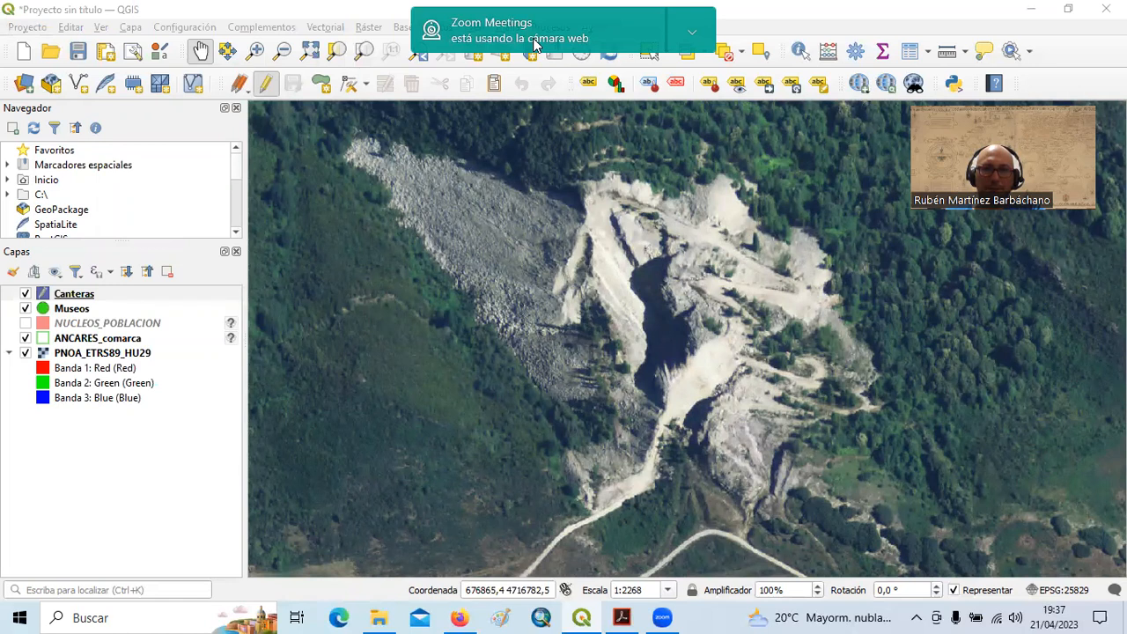
Start a new Canteras polygon, tracing the southwest edge of the grey rubble slope uphill from its middle.
{"action": "left_click", "coordinate": [330, 94]}
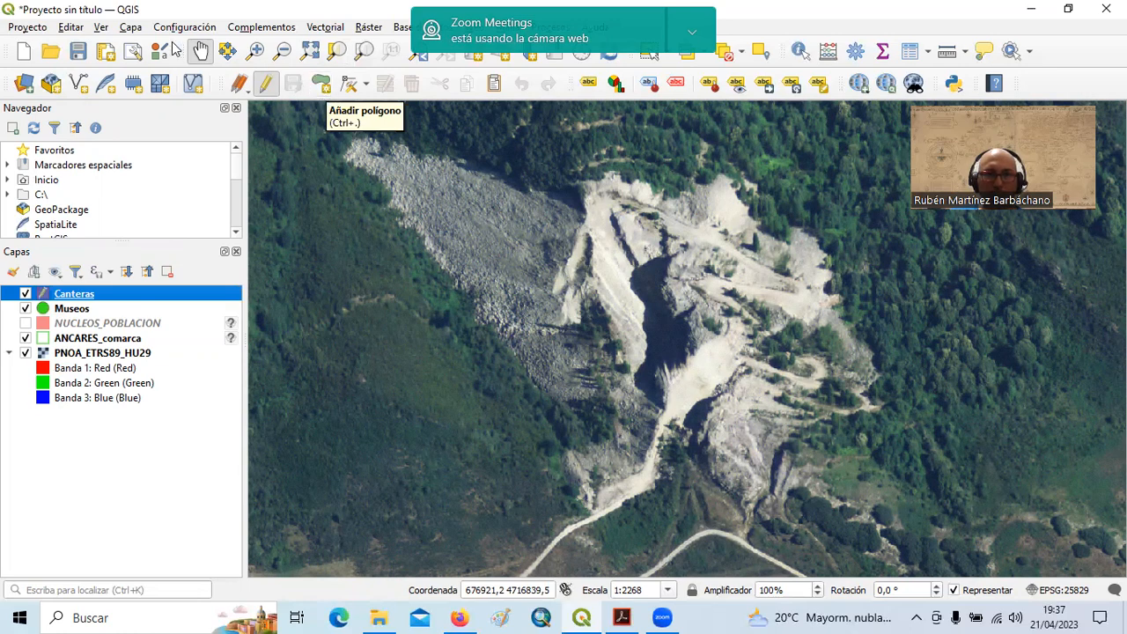
{"action": "left_click", "coordinate": [324, 88]}
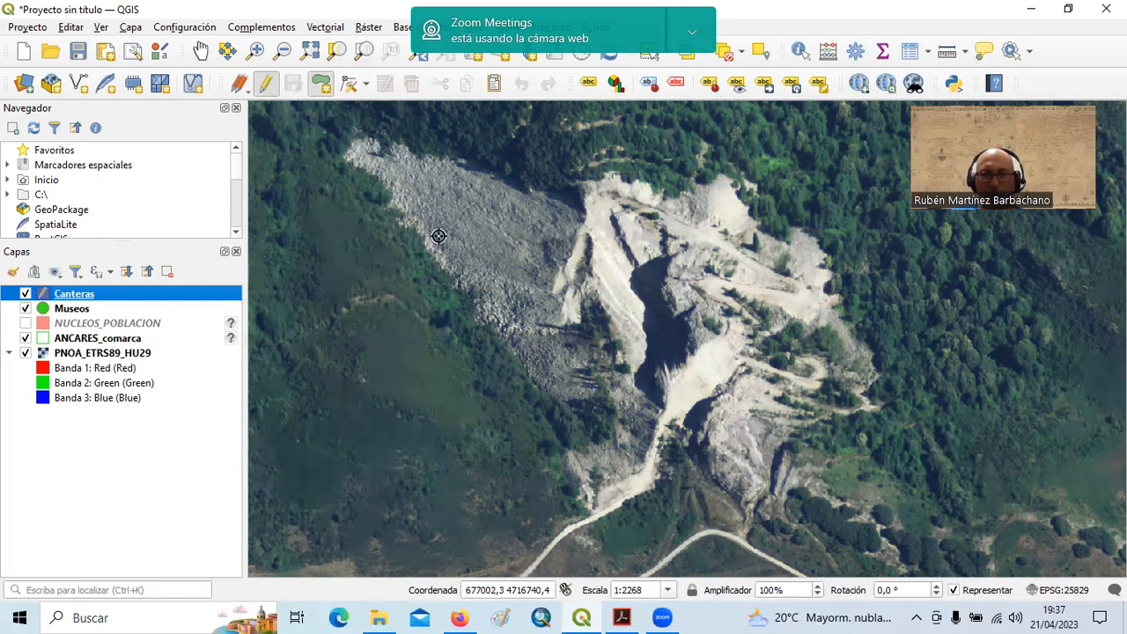
{"action": "scroll", "coordinate": [432, 228], "scroll_direction": "up", "scroll_amount": 1}
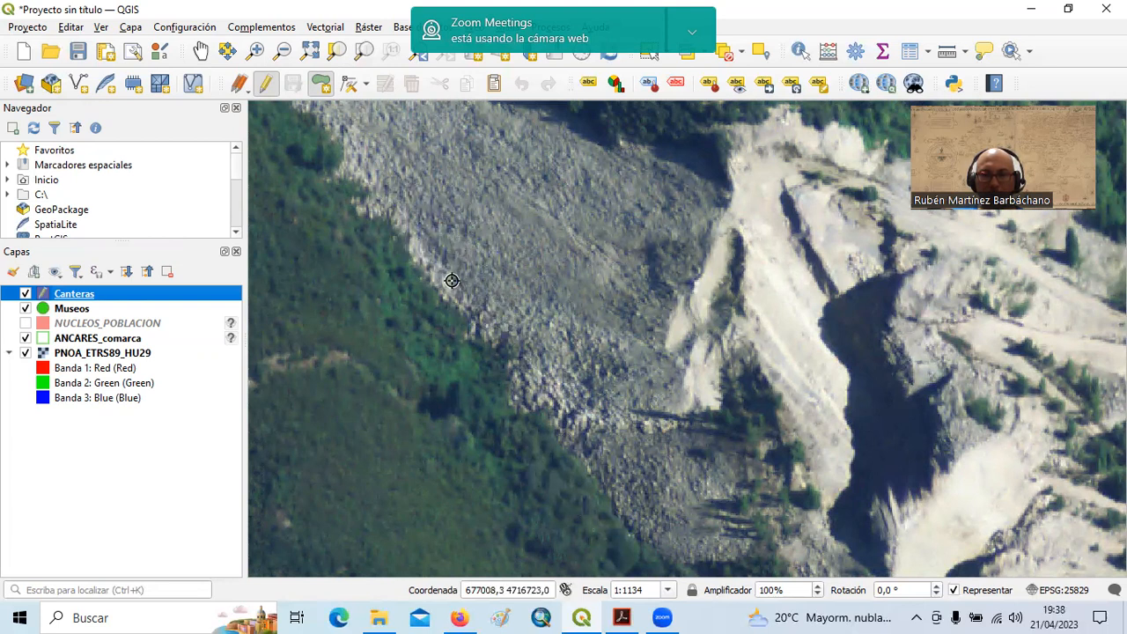
{"action": "left_click", "coordinate": [486, 341]}
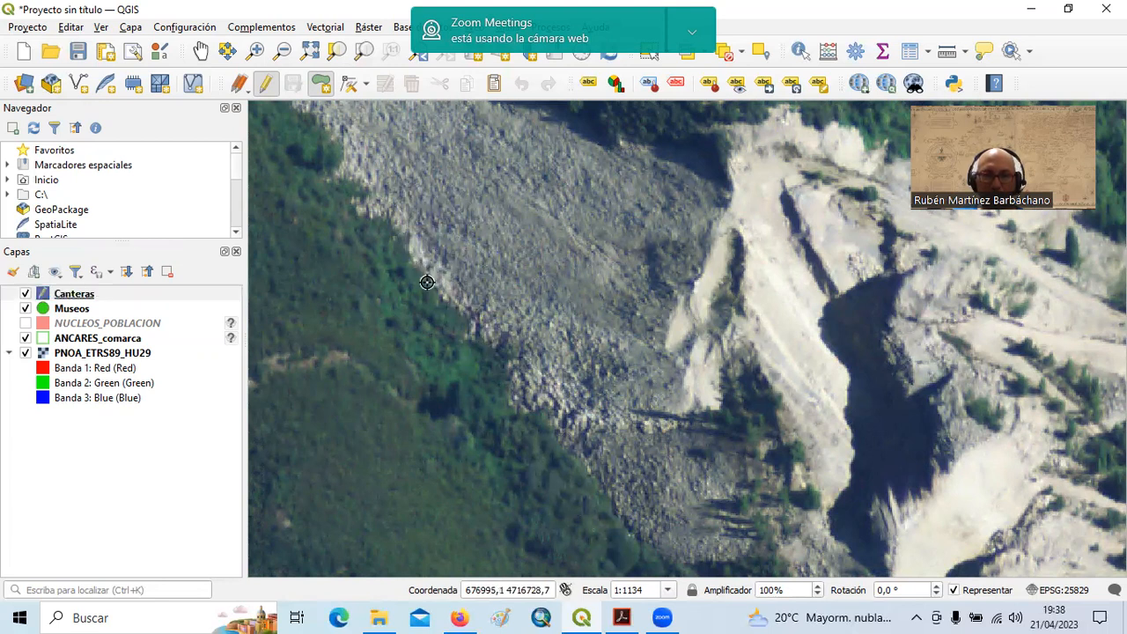
{"action": "left_click", "coordinate": [409, 246]}
{"action": "left_click", "coordinate": [382, 214]}
{"action": "left_click", "coordinate": [342, 185]}
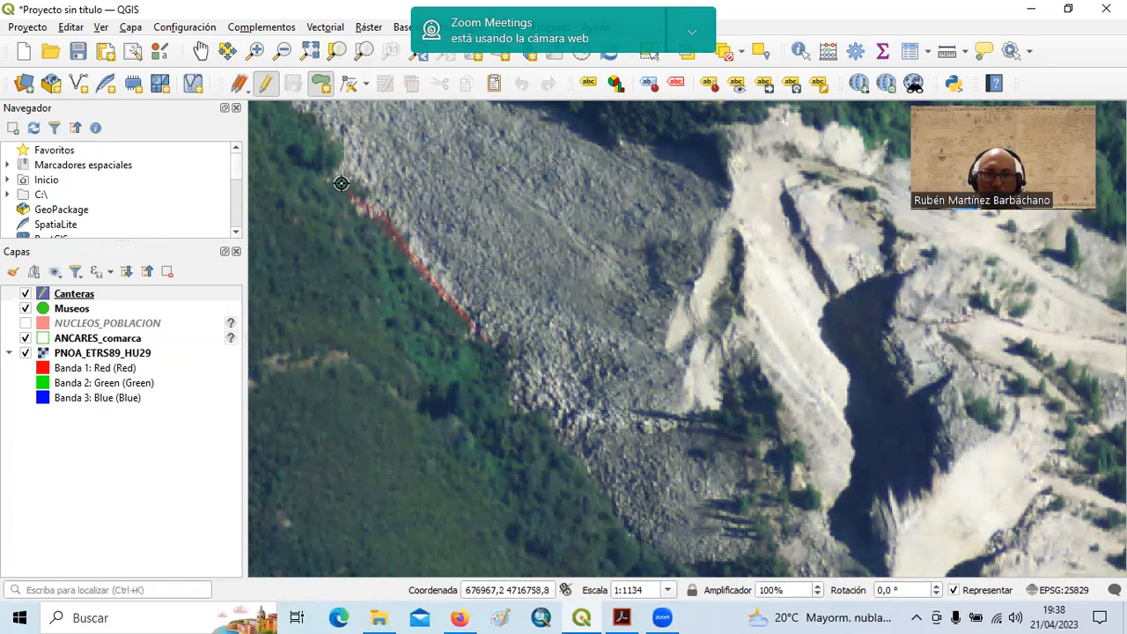
{"action": "left_click", "coordinate": [321, 123]}
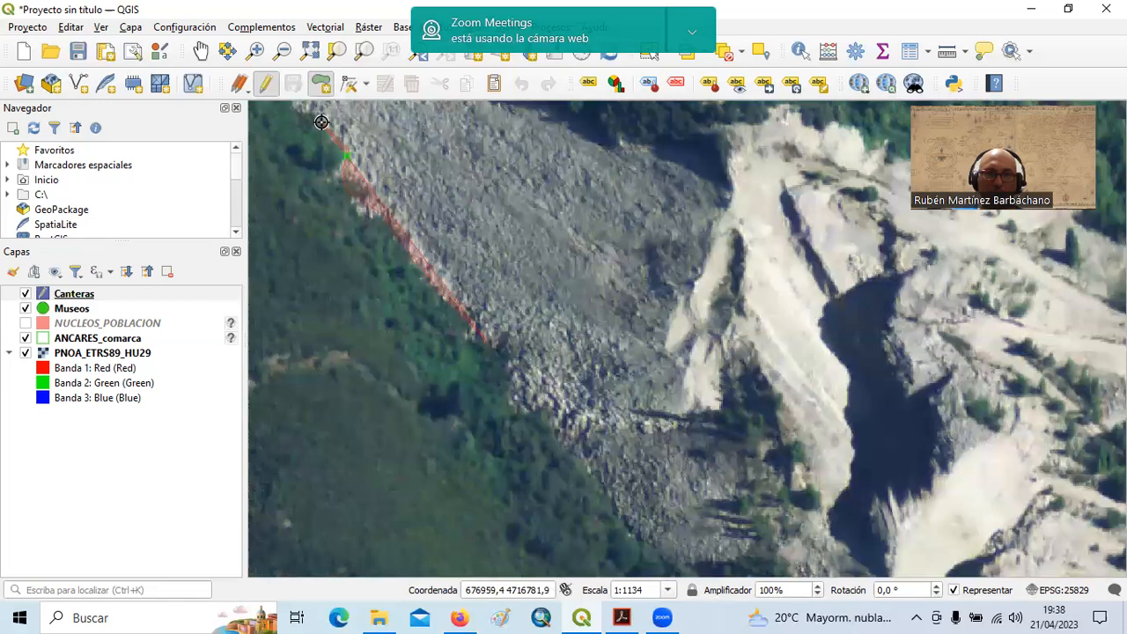
Continue the quarry outline around the rounded northwest tip of the grey rubble slope, following its indented rim.
{"action": "mouse_move", "coordinate": [321, 122]}
{"action": "left_mouse_down"}
{"action": "mouse_move", "coordinate": [375, 226]}
{"action": "mouse_move", "coordinate": [480, 323]}
{"action": "left_mouse_up"}
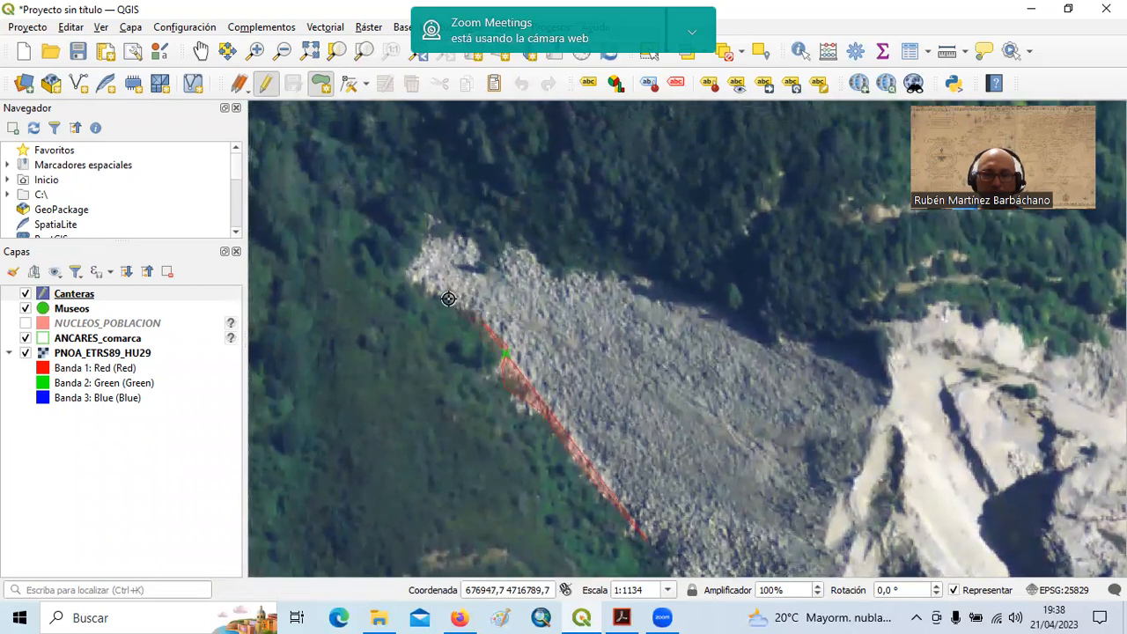
{"action": "left_click", "coordinate": [444, 300]}
{"action": "left_click", "coordinate": [412, 280]}
{"action": "left_click", "coordinate": [410, 263]}
{"action": "left_click", "coordinate": [423, 246]}
{"action": "left_click", "coordinate": [435, 238]}
{"action": "left_click", "coordinate": [459, 241]}
{"action": "left_click", "coordinate": [480, 258]}
{"action": "left_click", "coordinate": [494, 263]}
{"action": "left_click", "coordinate": [497, 250]}
{"action": "left_click", "coordinate": [522, 250]}
{"action": "left_click", "coordinate": [539, 266]}
{"action": "left_click", "coordinate": [569, 276]}
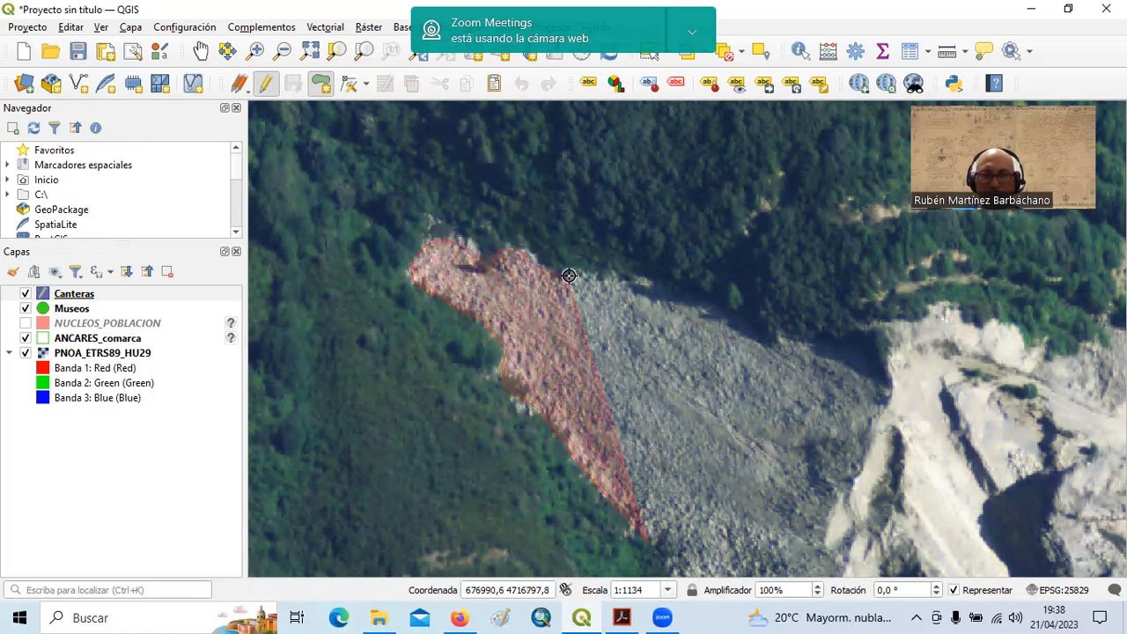
Extend the outline along the rubble slope's northern tree line to the start of the pale quarry face.
{"action": "left_click", "coordinate": [601, 274]}
{"action": "left_click", "coordinate": [636, 277]}
{"action": "left_click", "coordinate": [662, 288]}
{"action": "left_click", "coordinate": [698, 308]}
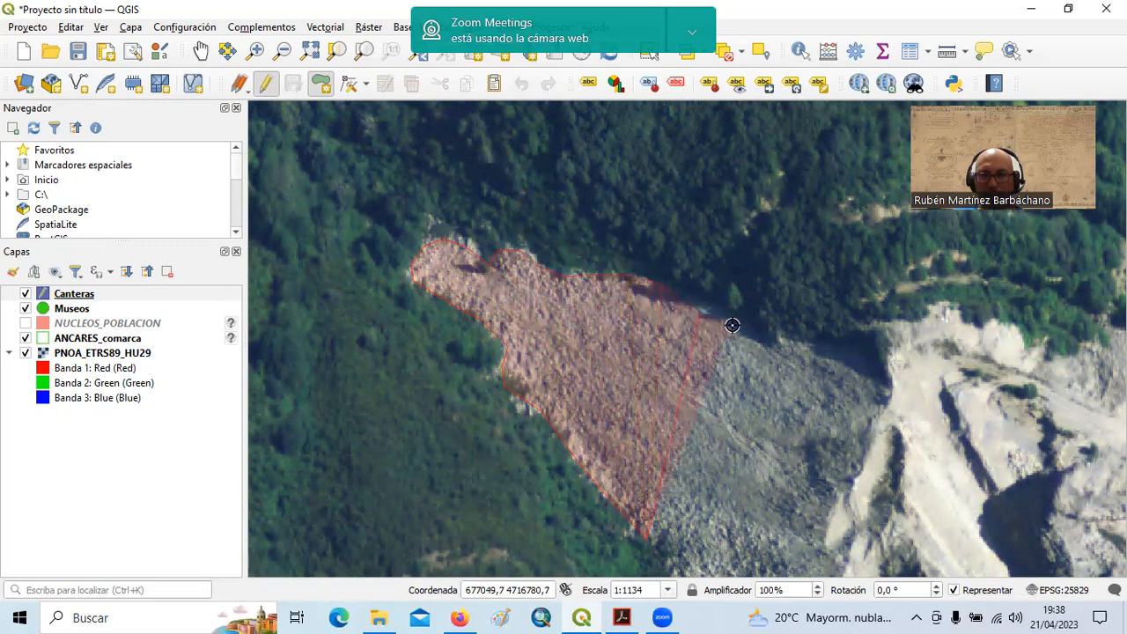
{"action": "left_click", "coordinate": [753, 331]}
{"action": "left_click", "coordinate": [790, 342]}
{"action": "left_click", "coordinate": [875, 338]}
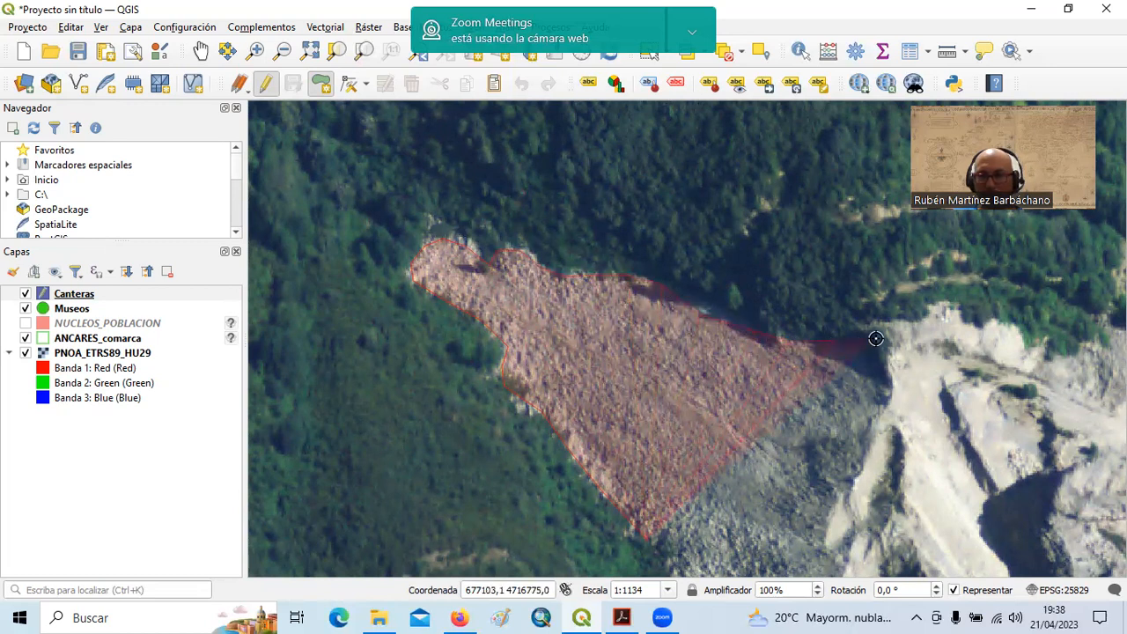
Trace the northern rim of the pale quarry face eastward along the forest edge to the notch in the rim.
{"action": "left_click", "coordinate": [896, 323]}
{"action": "left_click", "coordinate": [930, 315]}
{"action": "left_click", "coordinate": [961, 314]}
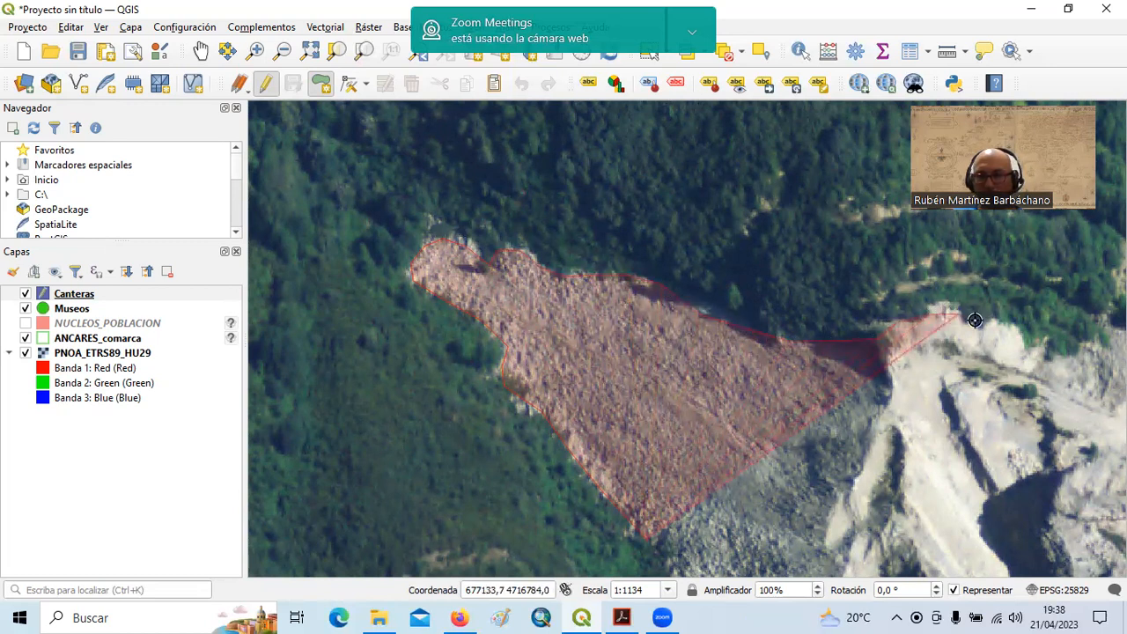
{"action": "left_click", "coordinate": [1022, 331]}
{"action": "left_click", "coordinate": [1048, 353]}
{"action": "left_click", "coordinate": [1077, 354]}
{"action": "left_click", "coordinate": [1096, 343]}
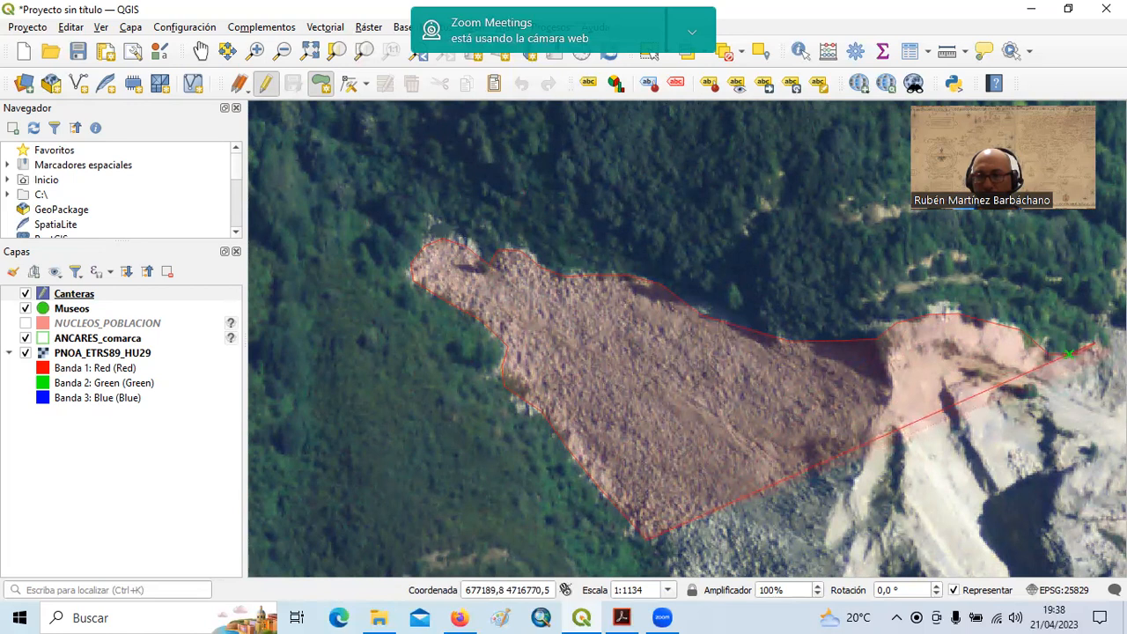
Carry the outline over the northeastern pale mound and down the forest edge to the easternmost bare terrace.
{"action": "mouse_move", "coordinate": [1091, 350]}
{"action": "left_mouse_down"}
{"action": "mouse_move", "coordinate": [549, 275]}
{"action": "mouse_move", "coordinate": [415, 214]}
{"action": "left_mouse_up"}
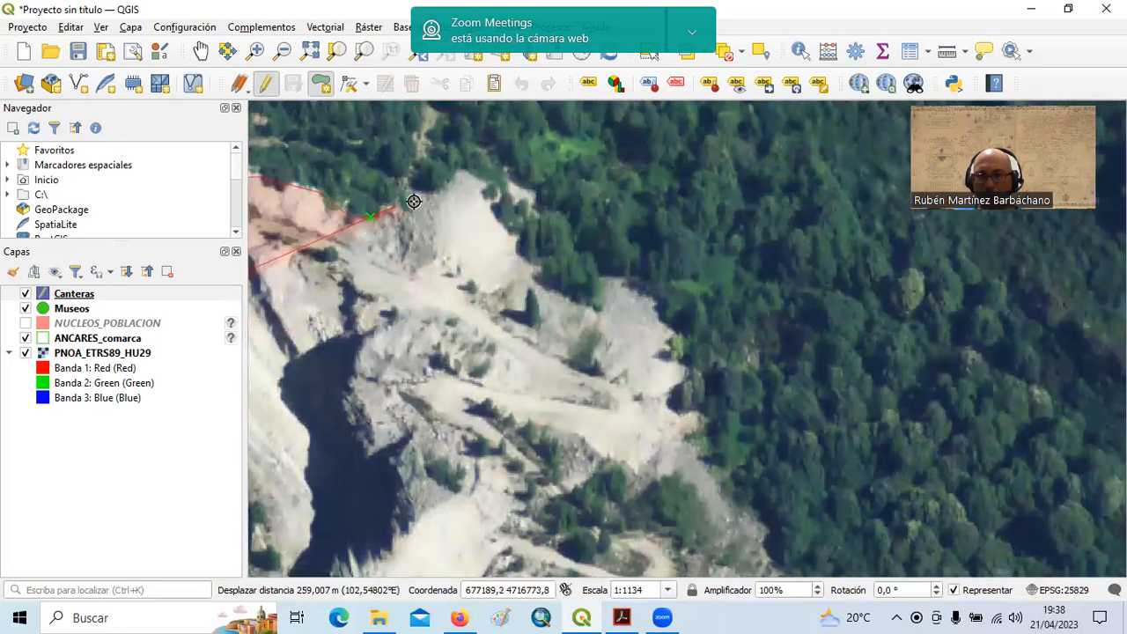
{"action": "left_click", "coordinate": [398, 204]}
{"action": "left_click", "coordinate": [472, 174]}
{"action": "left_click", "coordinate": [535, 195]}
{"action": "left_click", "coordinate": [556, 231]}
{"action": "left_click", "coordinate": [599, 278]}
{"action": "left_click", "coordinate": [657, 308]}
{"action": "left_click", "coordinate": [679, 350]}
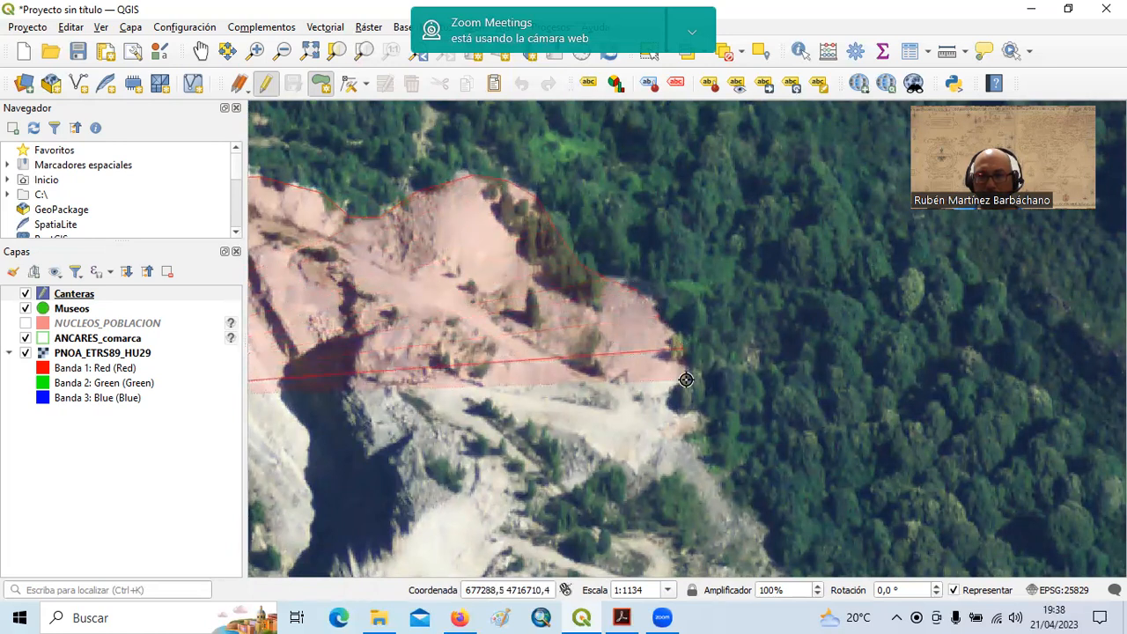
Trace the quarry's eastern edge southward along the forest, from the bare terrace to the lower scree.
{"action": "left_click", "coordinate": [696, 411]}
{"action": "left_click", "coordinate": [717, 461]}
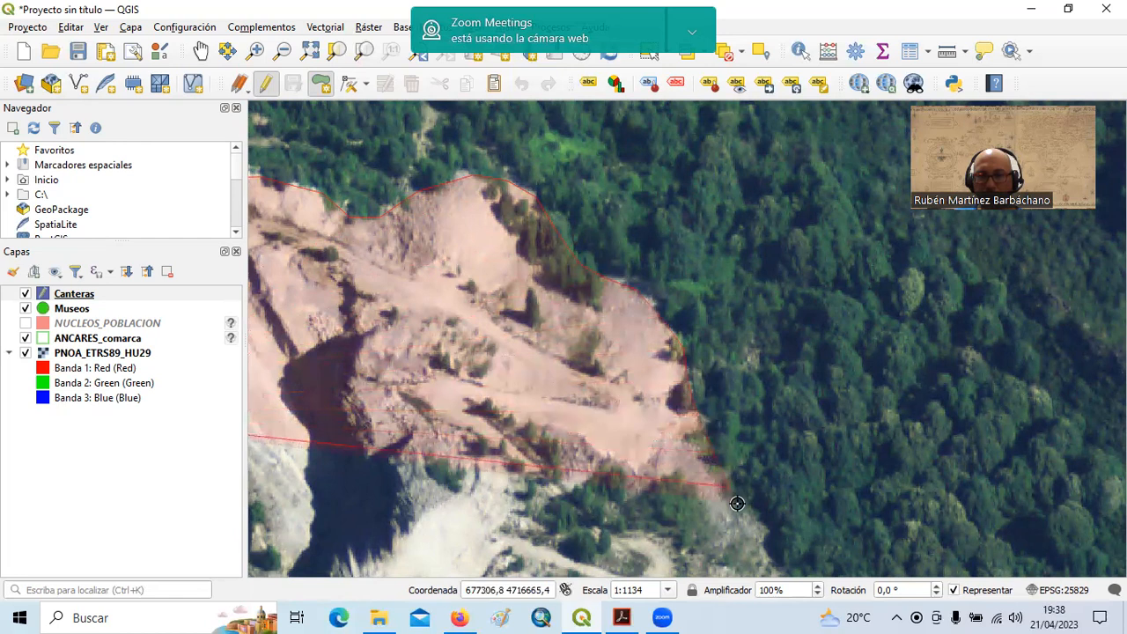
{"action": "left_click", "coordinate": [740, 509]}
{"action": "left_click", "coordinate": [759, 533]}
{"action": "left_click", "coordinate": [767, 559]}
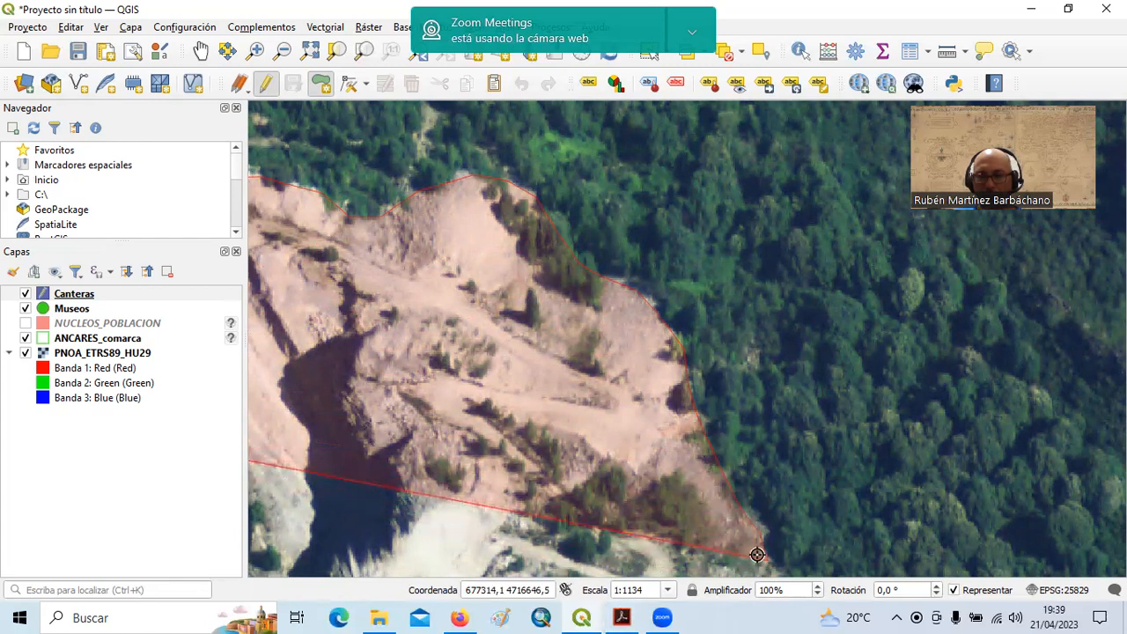
Outline the southeastern side past the end of the terrace track and around the rock spur to its southern base.
{"action": "left_click_drag", "start_coordinate": [757, 557], "coordinate": [671, 148]}
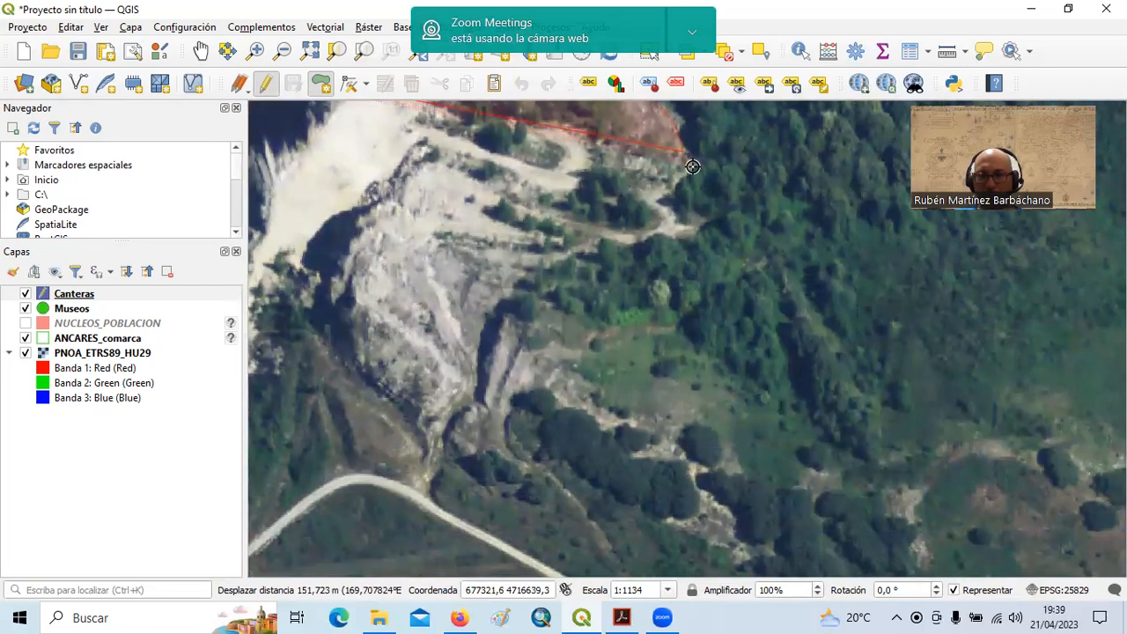
{"action": "left_click", "coordinate": [675, 232]}
{"action": "left_click", "coordinate": [535, 283]}
{"action": "left_click", "coordinate": [538, 330]}
{"action": "left_click", "coordinate": [558, 368]}
{"action": "left_click", "coordinate": [504, 412]}
{"action": "left_click", "coordinate": [493, 442]}
Place the quarry's southern tip above the road bend, and trace back up the rock face to the wooded wedge's top.
{"action": "left_click_drag", "start_coordinate": [435, 433], "coordinate": [814, 403]}
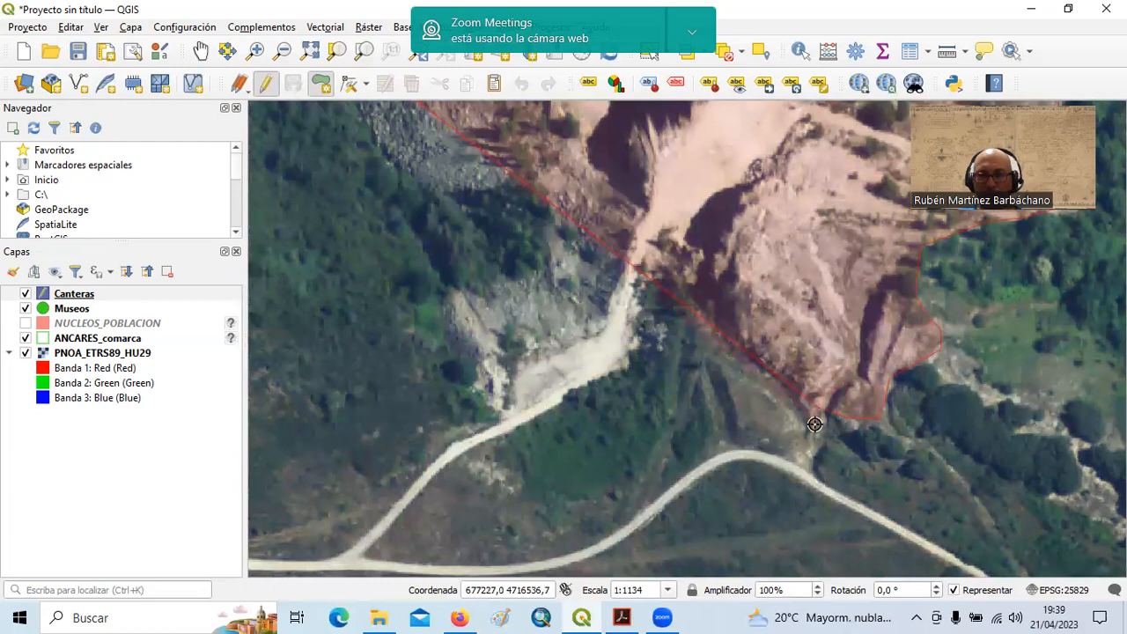
{"action": "left_click", "coordinate": [818, 431]}
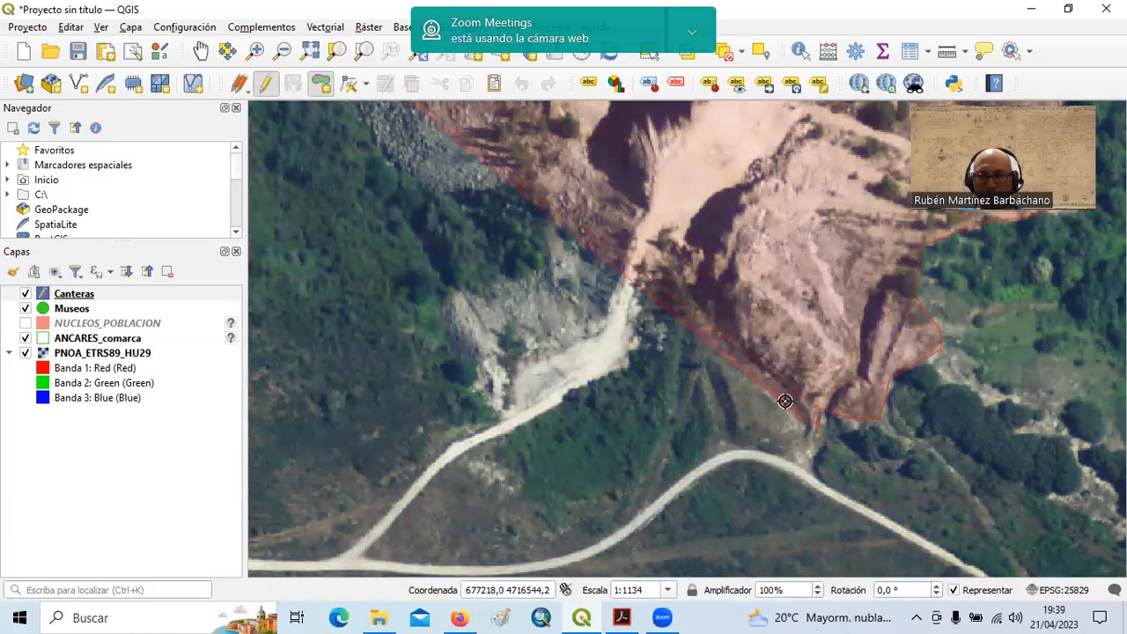
{"action": "left_click", "coordinate": [730, 338]}
{"action": "left_click", "coordinate": [711, 303]}
{"action": "left_click", "coordinate": [687, 273]}
{"action": "left_click", "coordinate": [662, 256]}
Follow the outer edge of the pale access track downhill to the quarry's southwestern corner.
{"action": "left_click", "coordinate": [641, 280]}
{"action": "left_click", "coordinate": [635, 311]}
{"action": "left_click", "coordinate": [635, 340]}
{"action": "left_click", "coordinate": [627, 361]}
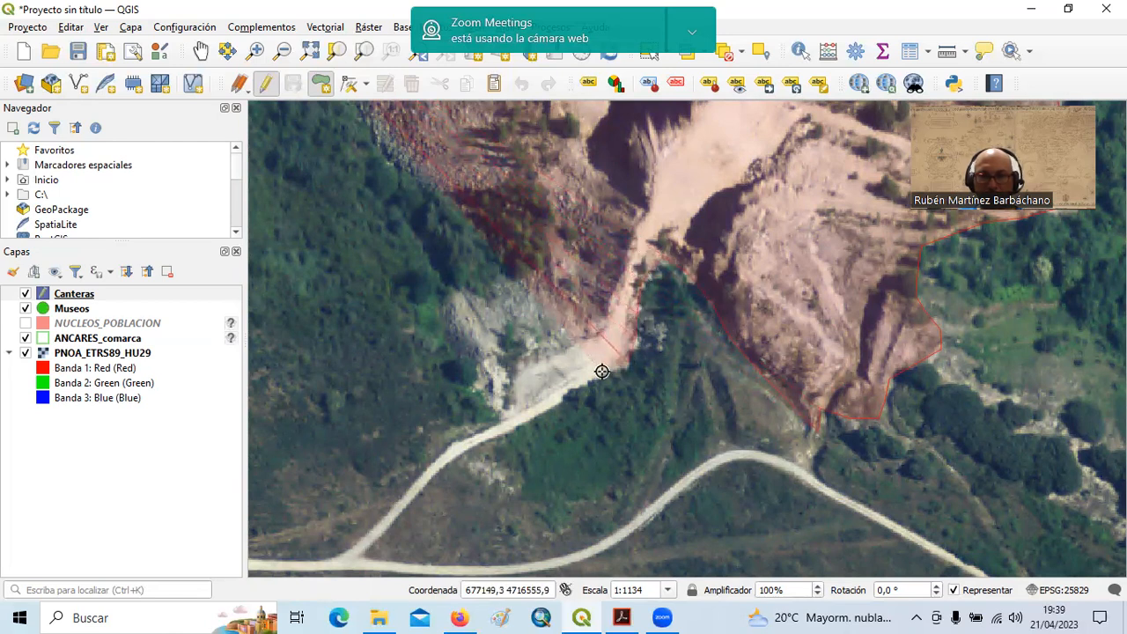
{"action": "left_click", "coordinate": [571, 390]}
{"action": "left_click", "coordinate": [513, 423]}
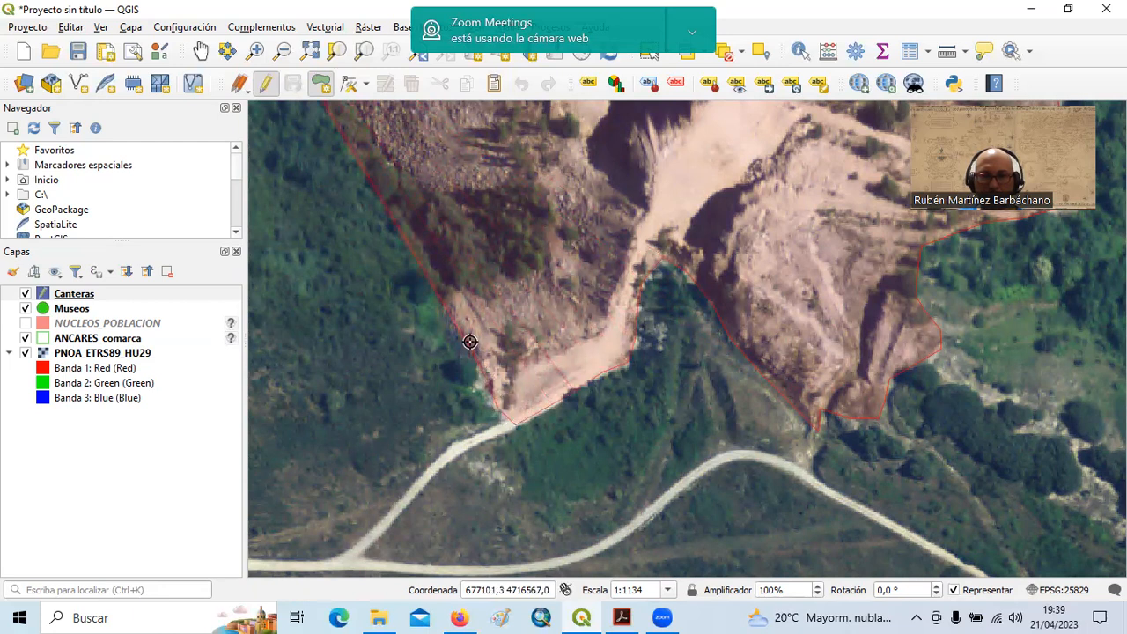
Trace the southwestern side around the tree-covered inlet back to the lower edge of the grey rubble.
{"action": "left_click", "coordinate": [455, 293]}
{"action": "left_click", "coordinate": [548, 266]}
{"action": "left_click", "coordinate": [539, 183]}
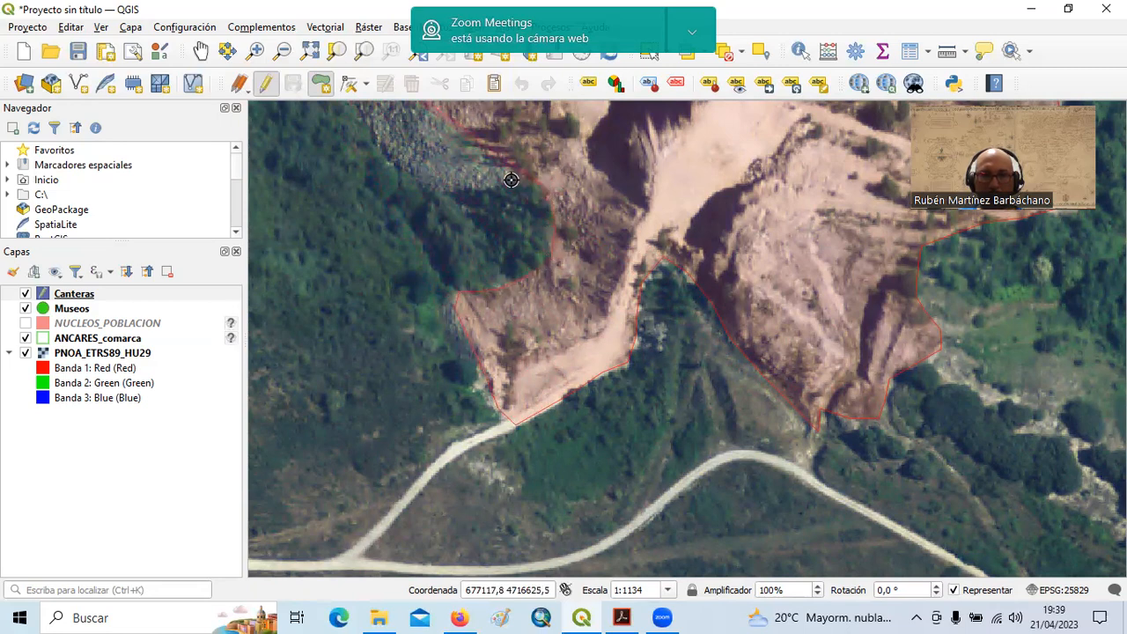
{"action": "left_click", "coordinate": [425, 190]}
Finish the quarry polygon and save its attributes with id 1.
{"action": "left_click_drag", "start_coordinate": [426, 190], "coordinate": [536, 429]}
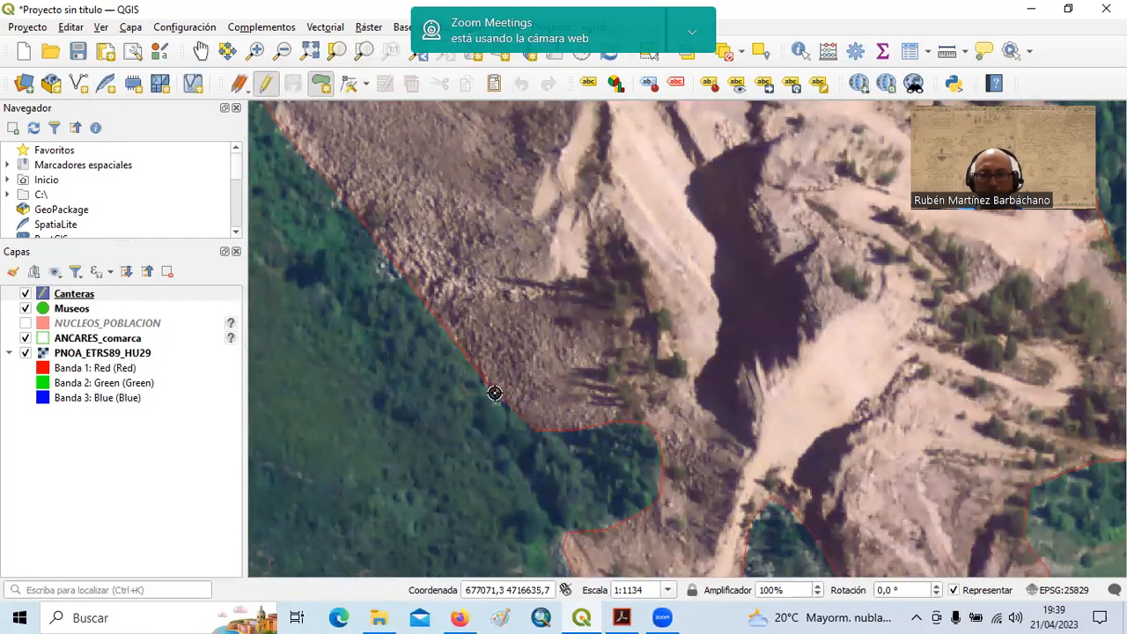
{"action": "right_click", "coordinate": [495, 392]}
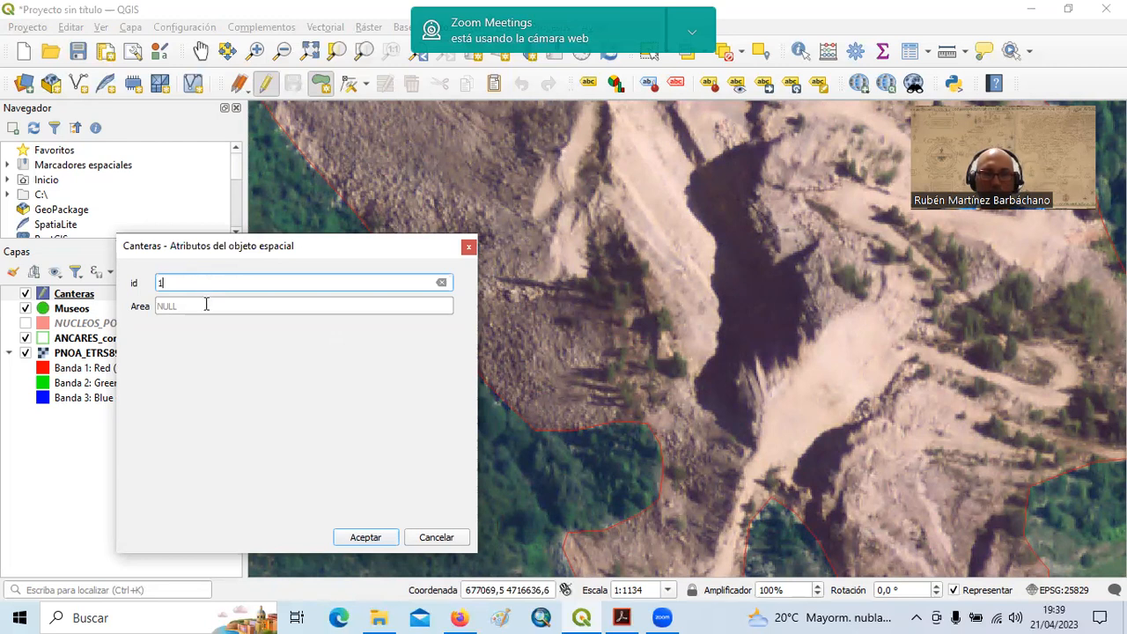
{"action": "left_click", "coordinate": [365, 538]}
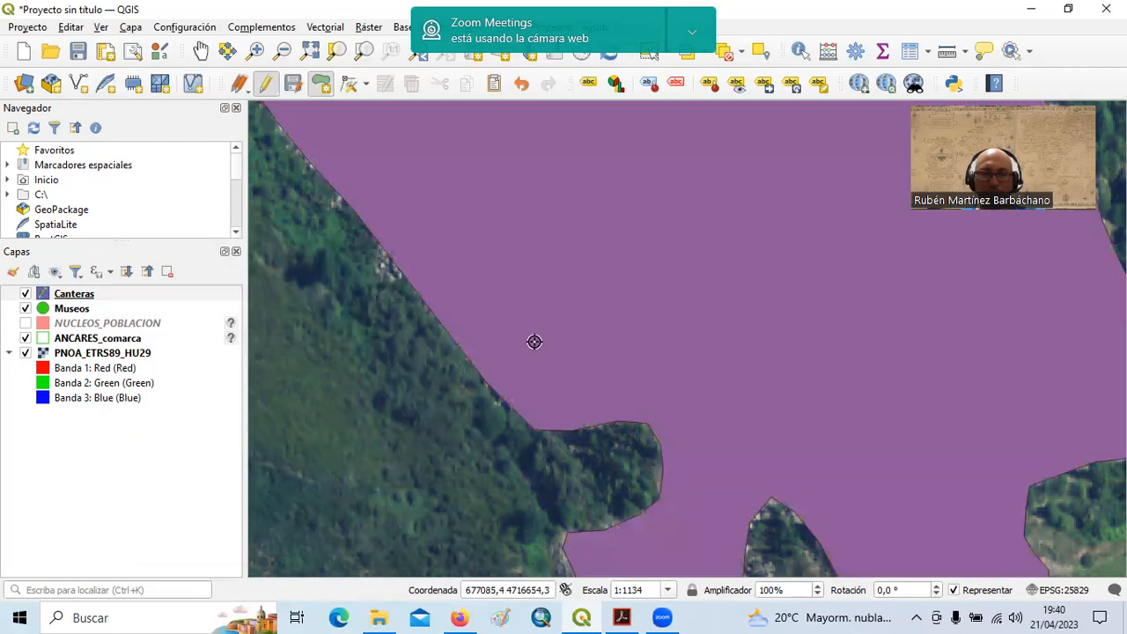
Open the Canteras layer's symbology and make the simple fill's border transparent.
{"action": "scroll", "coordinate": [542, 346], "scroll_direction": "down", "scroll_amount": 1}
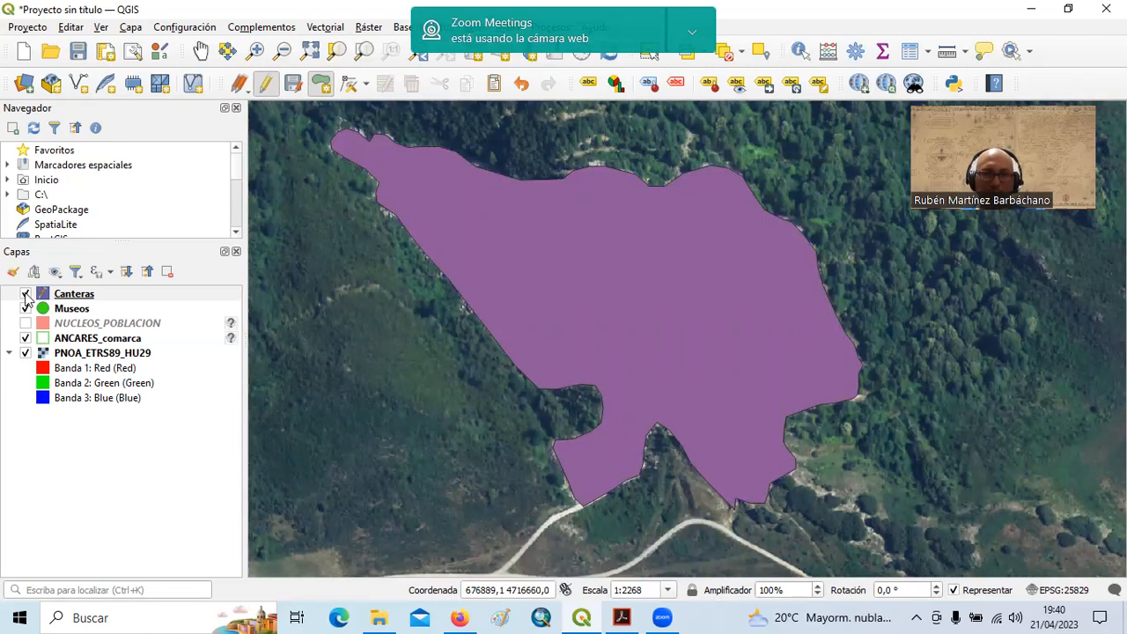
{"action": "left_click", "coordinate": [75, 297]}
{"action": "double_click", "coordinate": [74, 300]}
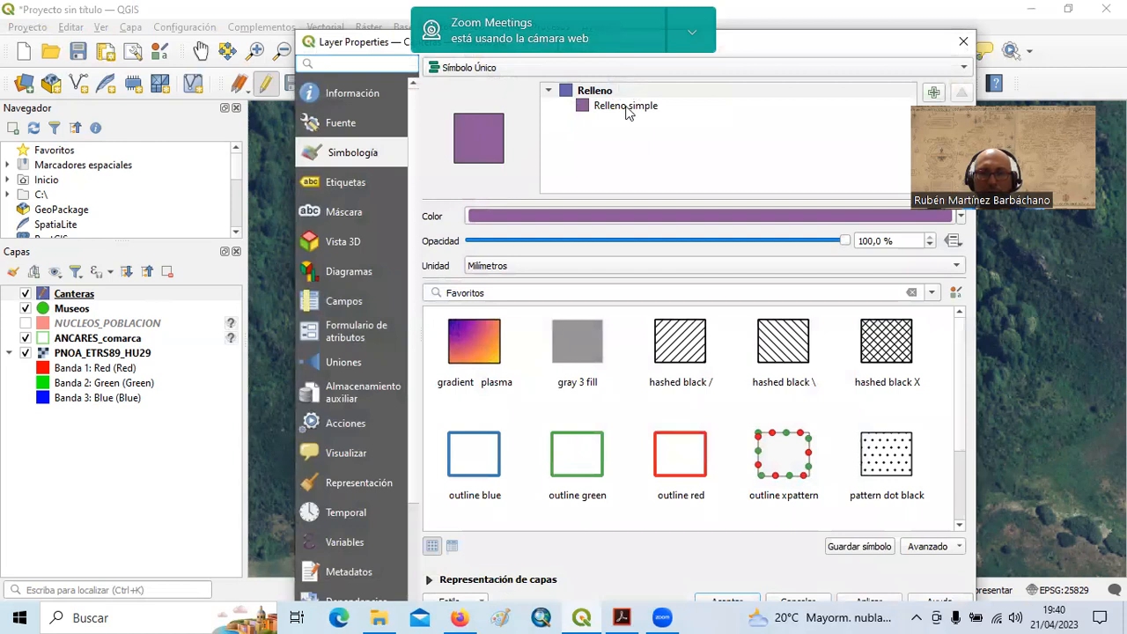
{"action": "left_click", "coordinate": [627, 107]}
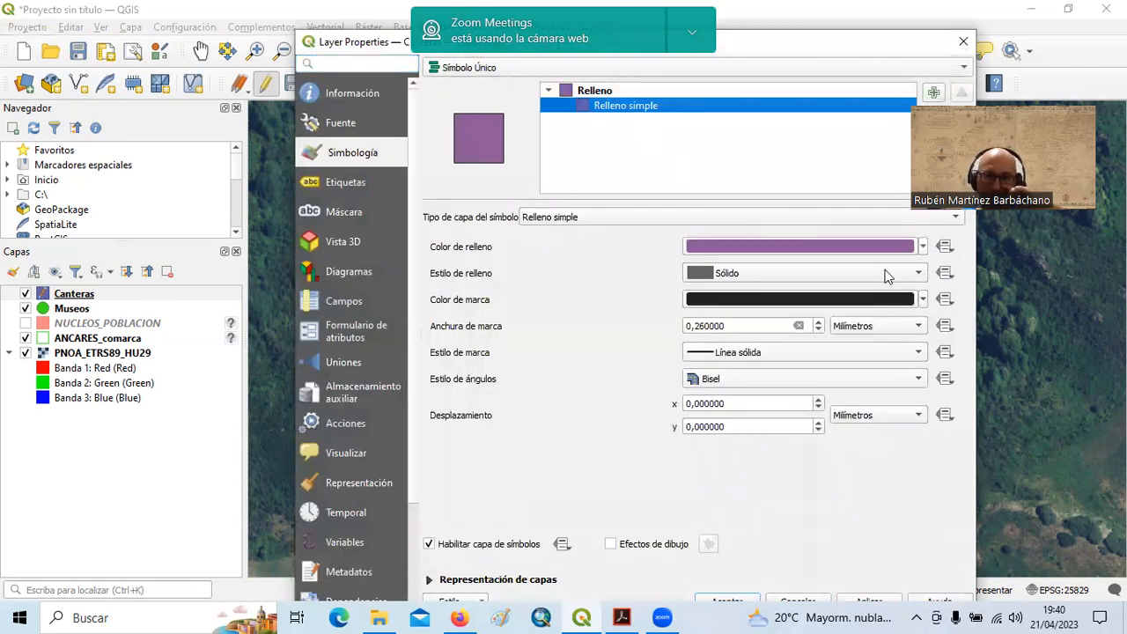
{"action": "left_click", "coordinate": [924, 299]}
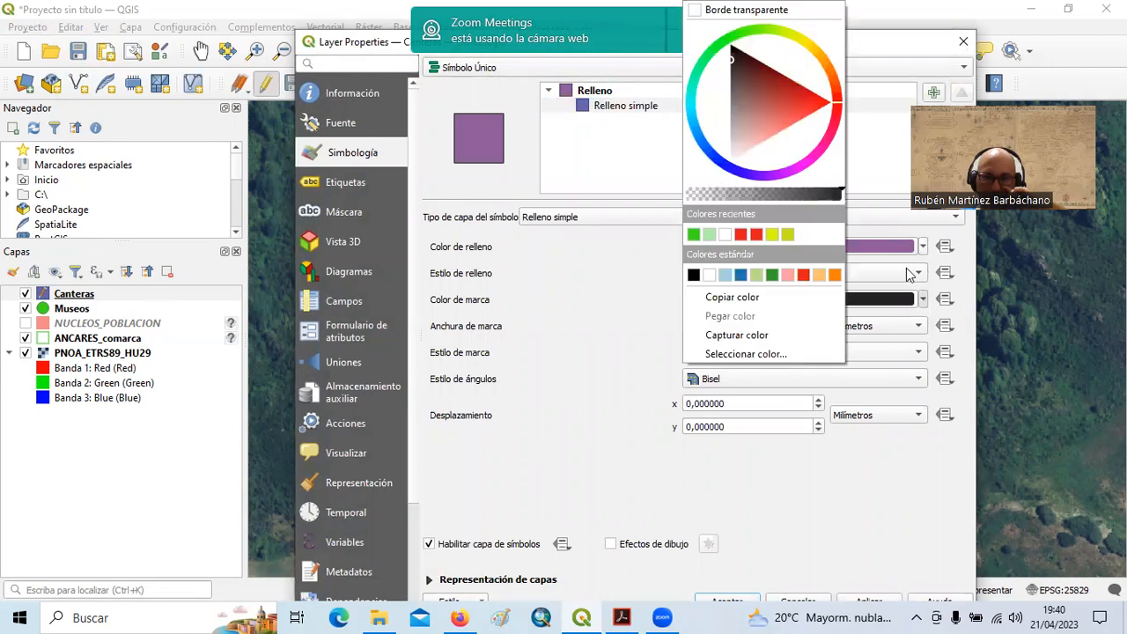
{"action": "left_click", "coordinate": [748, 10]}
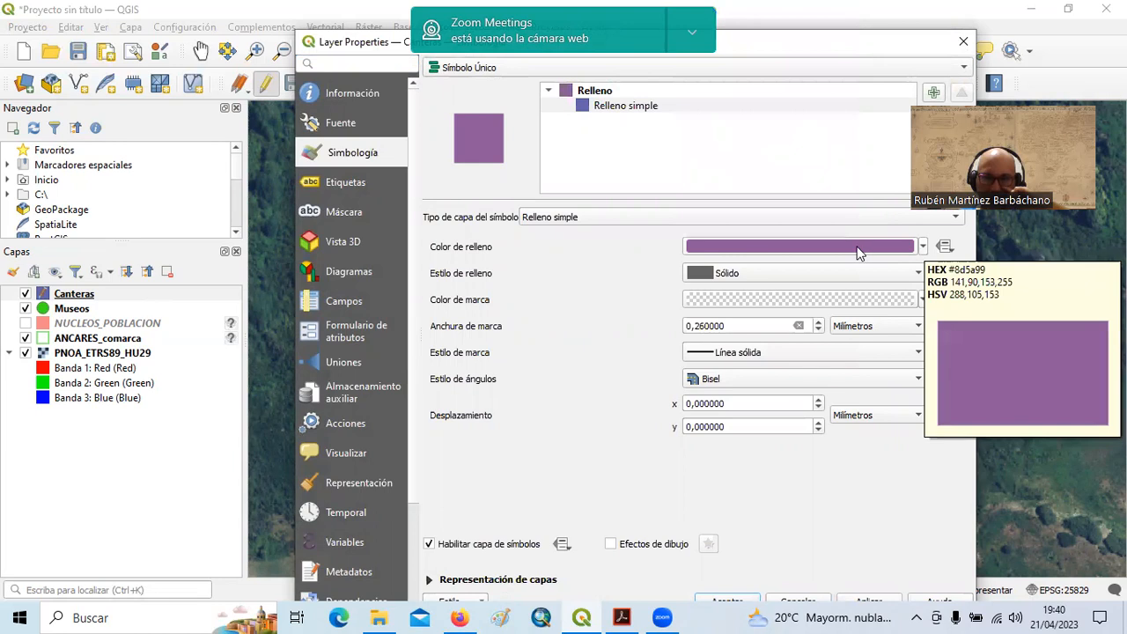
Make the Canteras fill red with roughly half opacity and apply the layer style.
{"action": "left_click", "coordinate": [923, 246]}
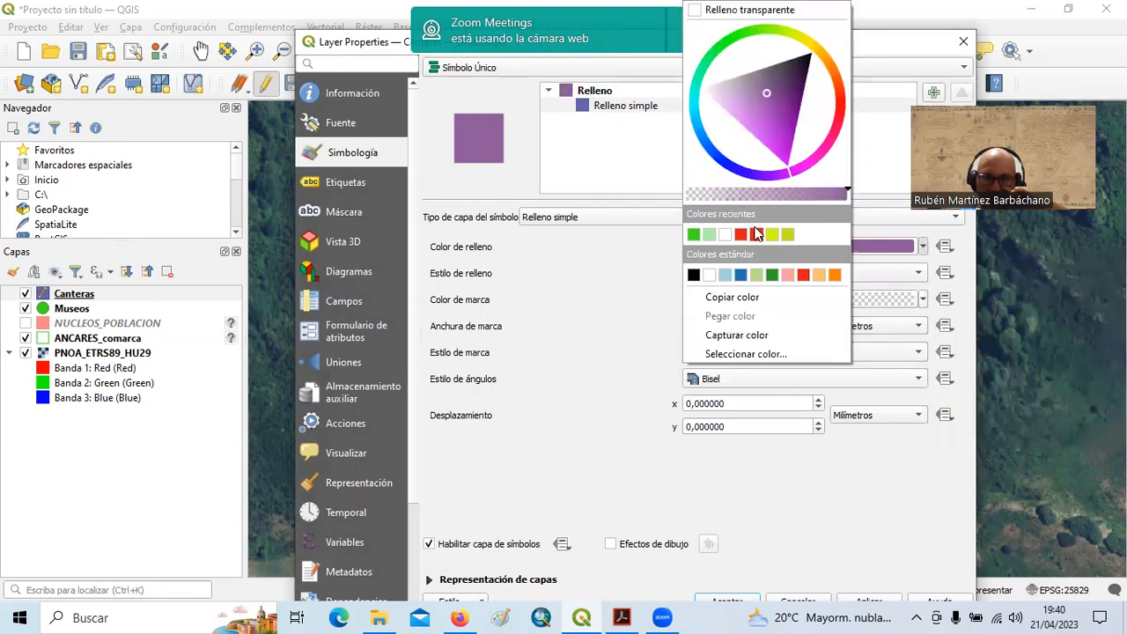
{"action": "left_click", "coordinate": [755, 235]}
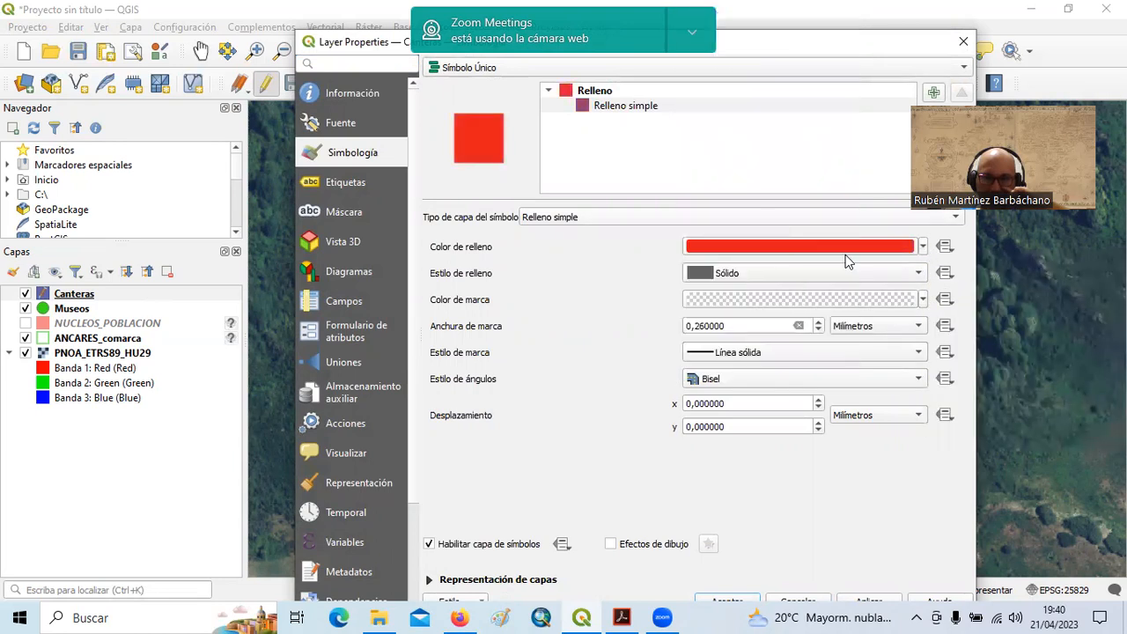
{"action": "left_click", "coordinate": [923, 247]}
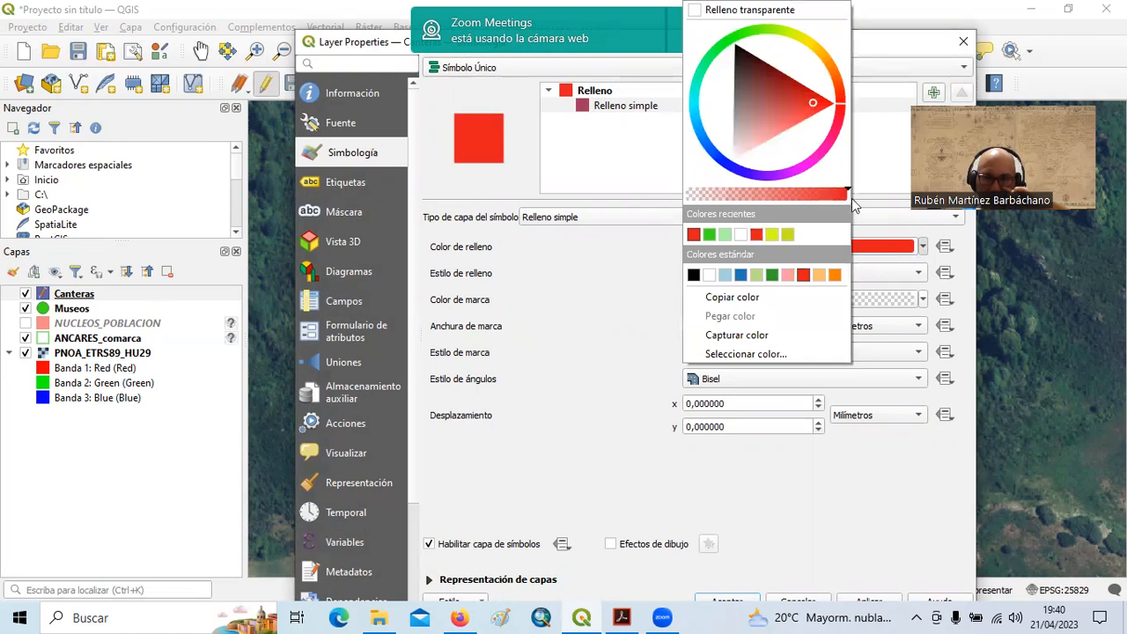
{"action": "left_click_drag", "start_coordinate": [851, 194], "coordinate": [751, 194]}
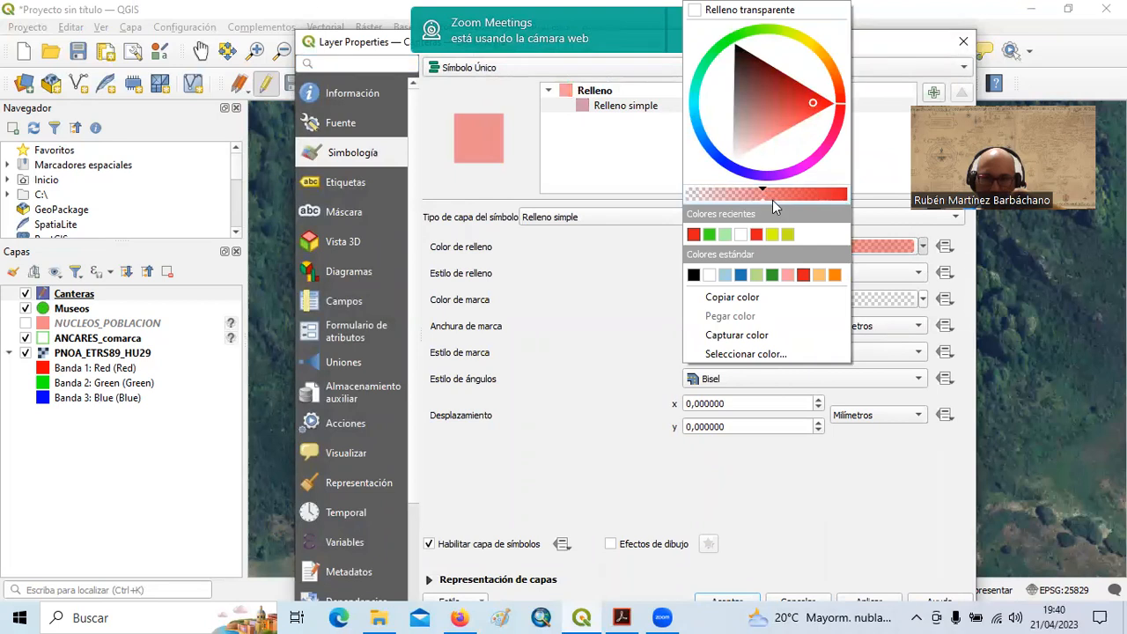
{"action": "left_click", "coordinate": [740, 602]}
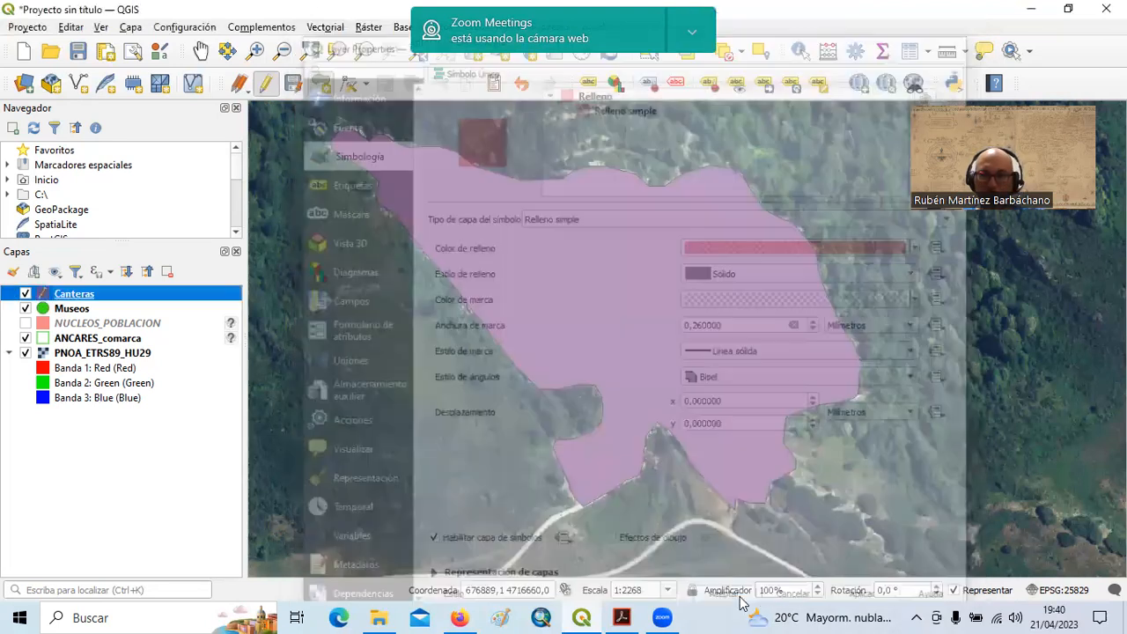
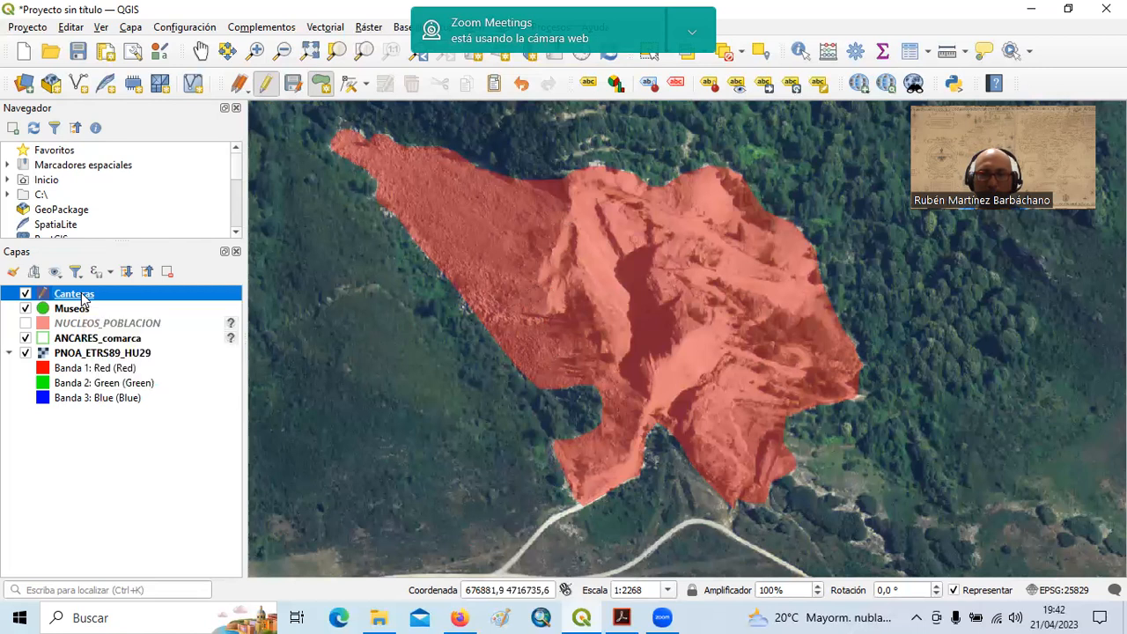
Open the attribute table of the Canteras layer and start its field calculator.
{"action": "right_click", "coordinate": [81, 296]}
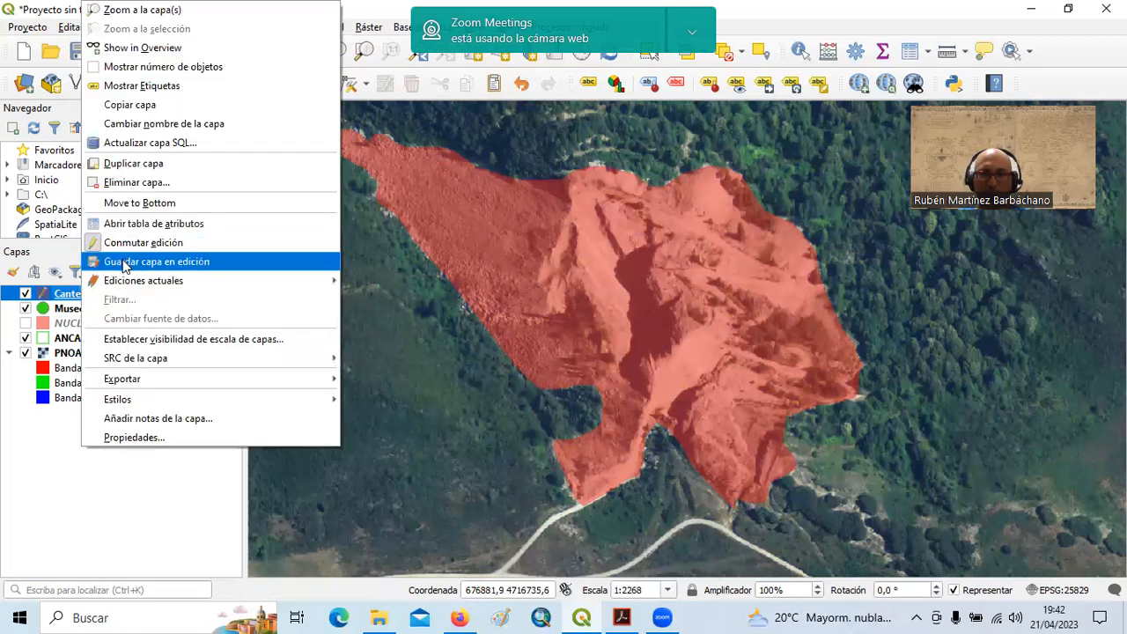
{"action": "left_click", "coordinate": [140, 225]}
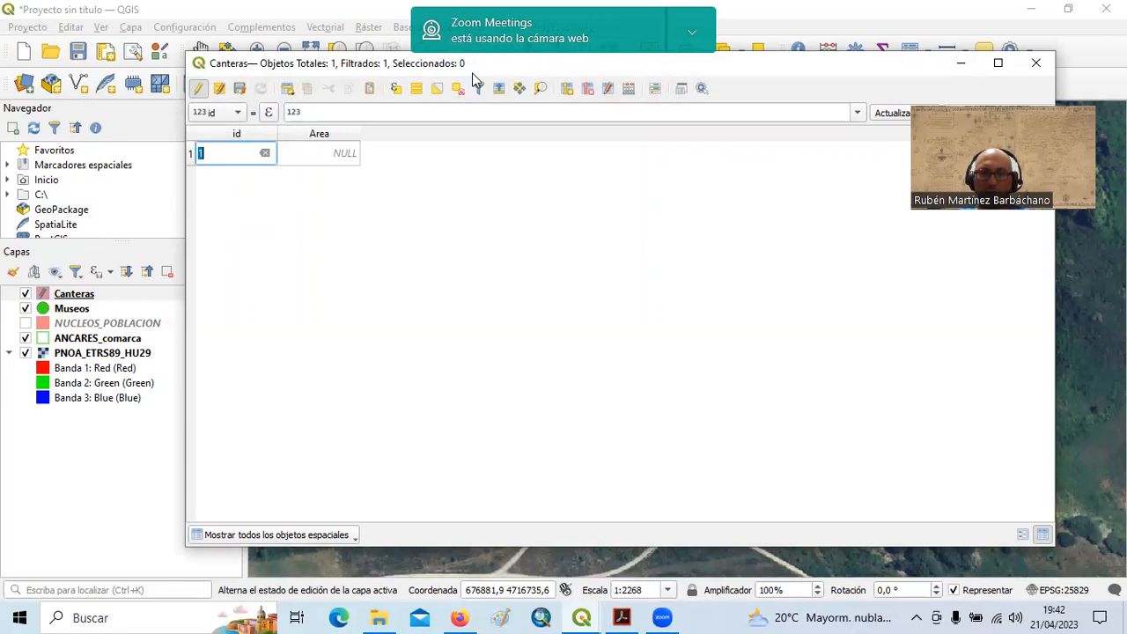
{"action": "left_click_drag", "start_coordinate": [472, 79], "coordinate": [429, 124]}
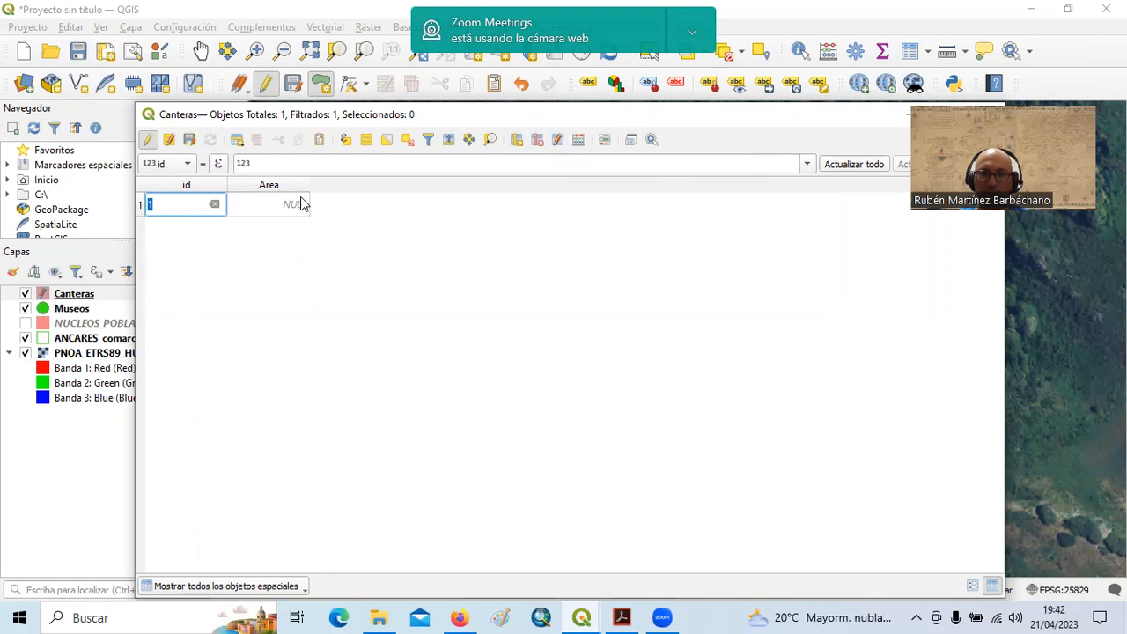
{"action": "left_click", "coordinate": [579, 142]}
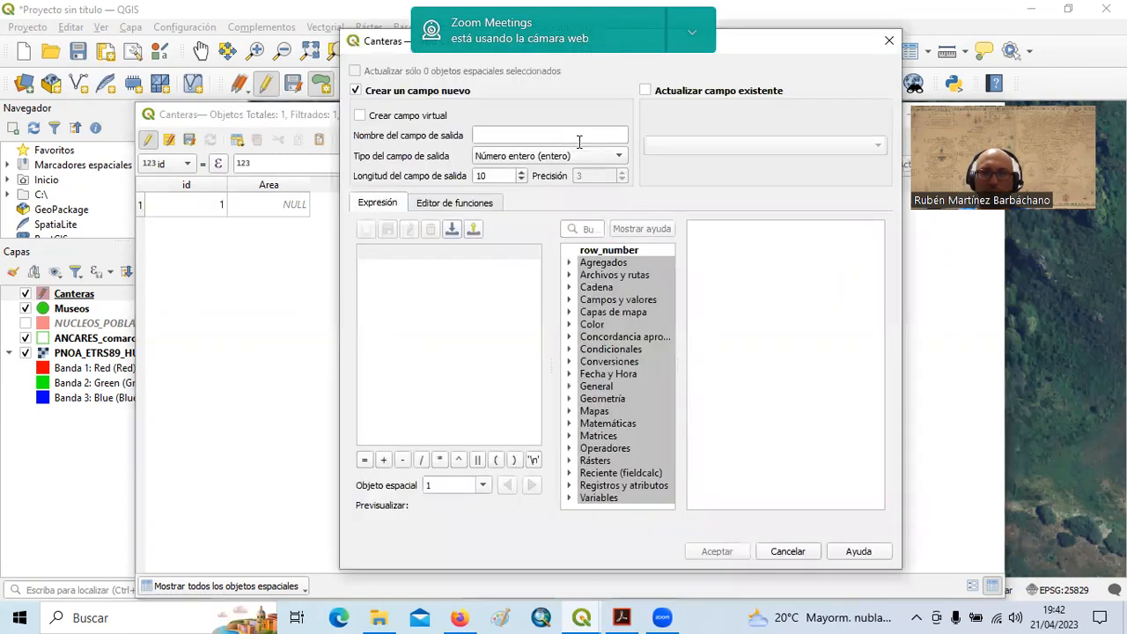
Update the existing Area field with the geometry expression $area.
{"action": "left_click", "coordinate": [668, 95]}
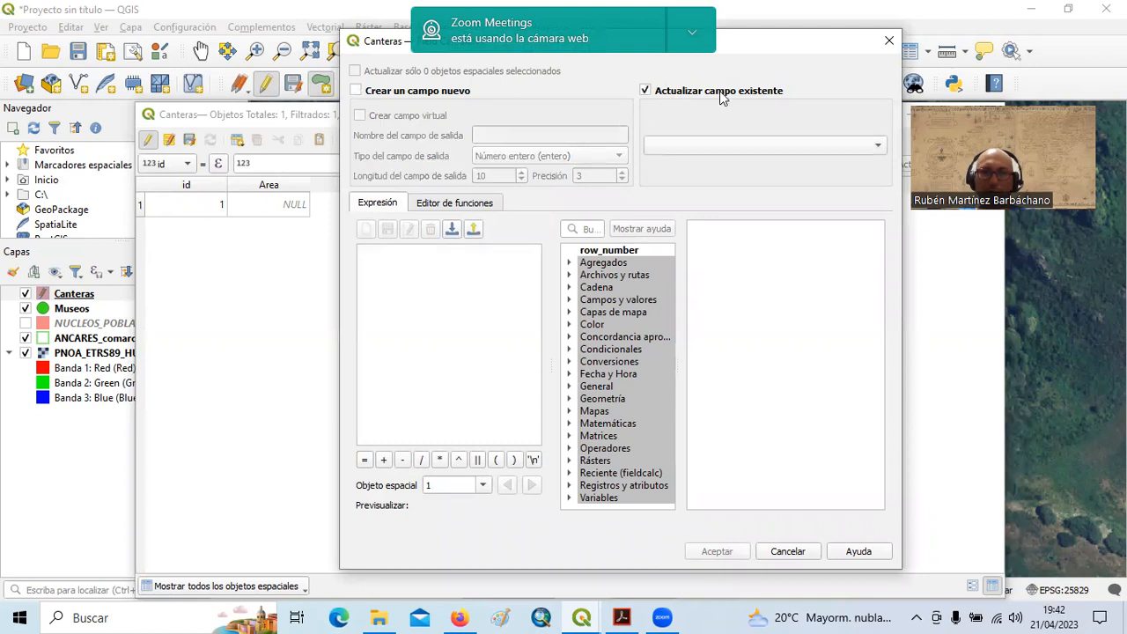
{"action": "left_click", "coordinate": [686, 147]}
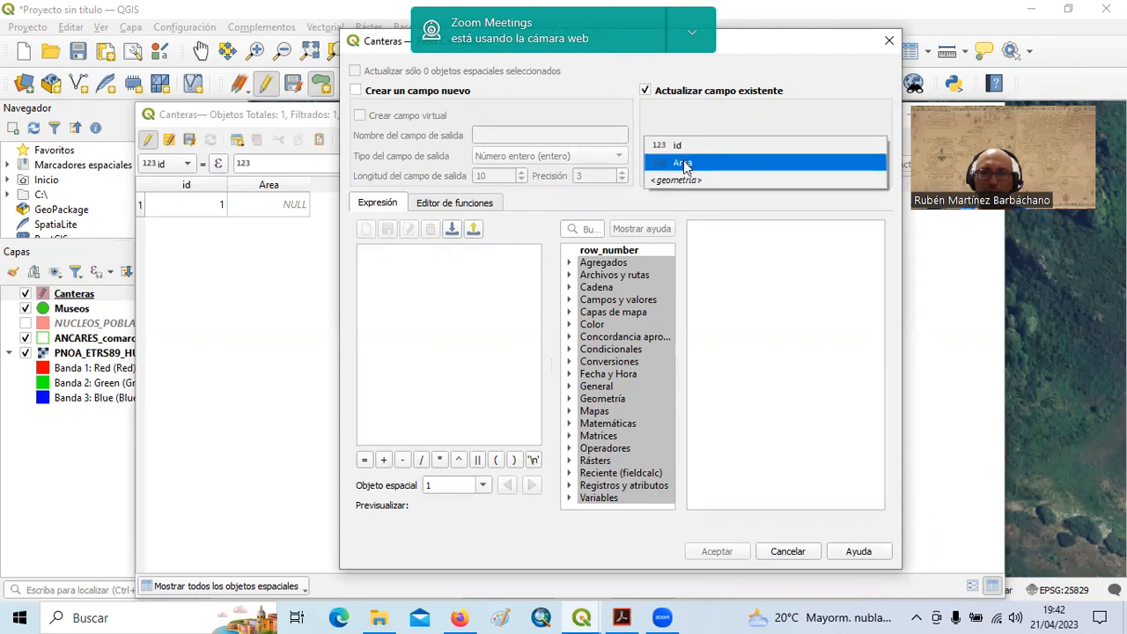
{"action": "left_click", "coordinate": [685, 163]}
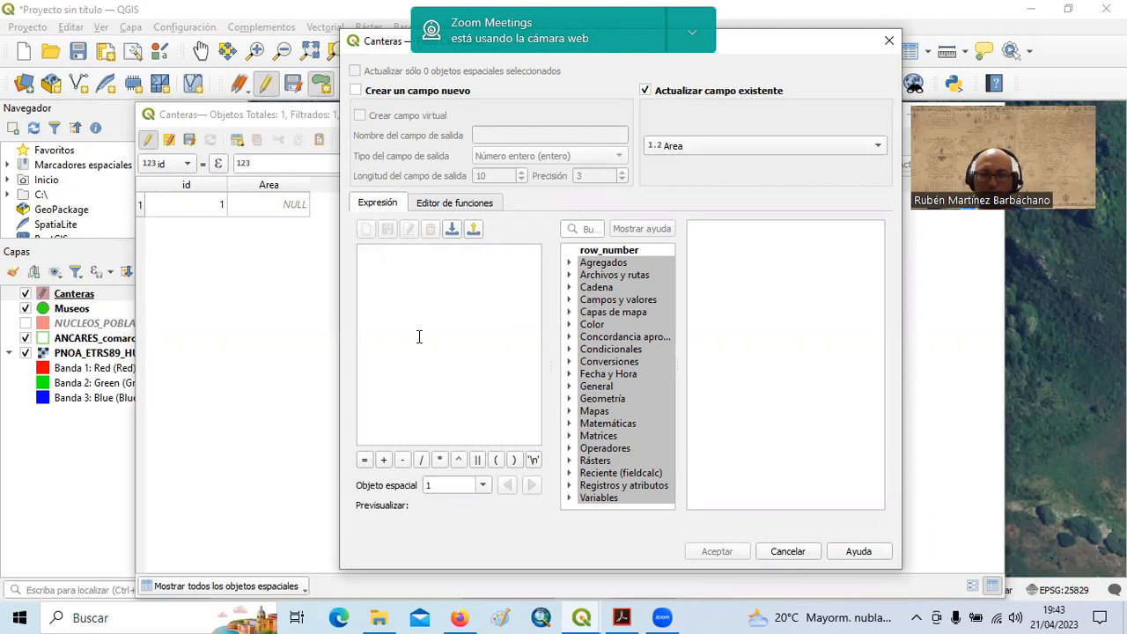
{"action": "left_click", "coordinate": [569, 399]}
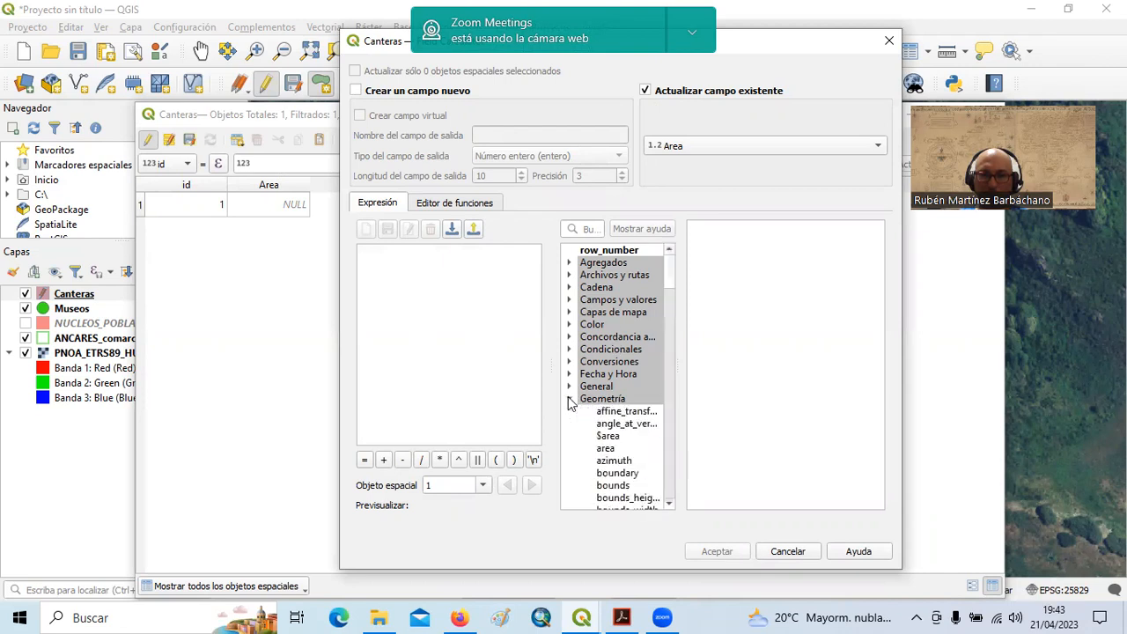
{"action": "left_click", "coordinate": [610, 440]}
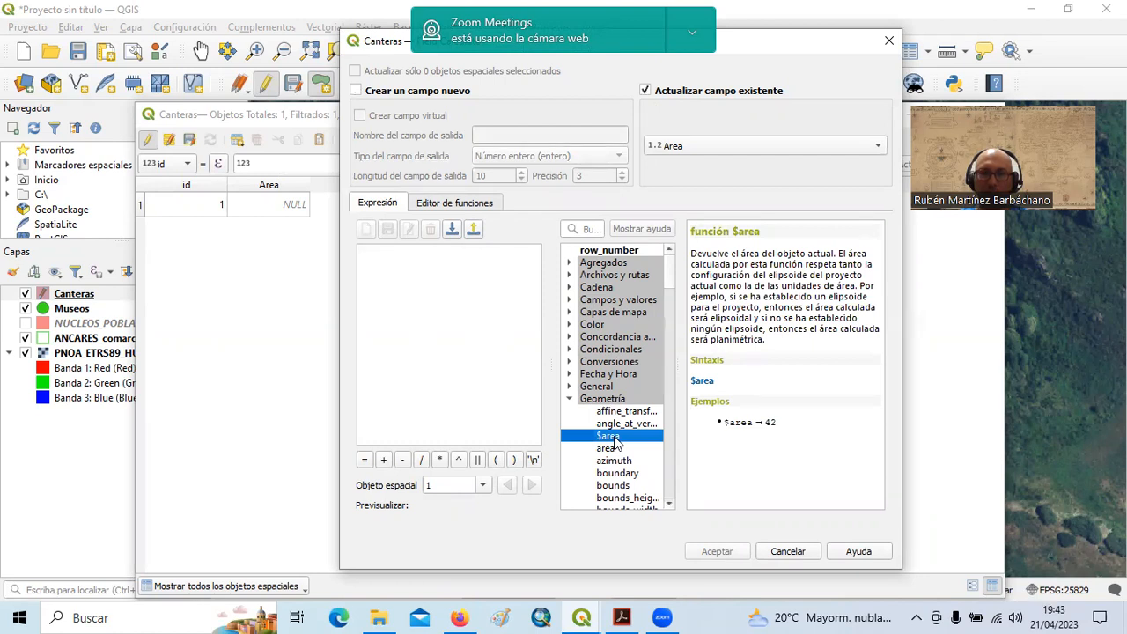
{"action": "double_click", "coordinate": [610, 436]}
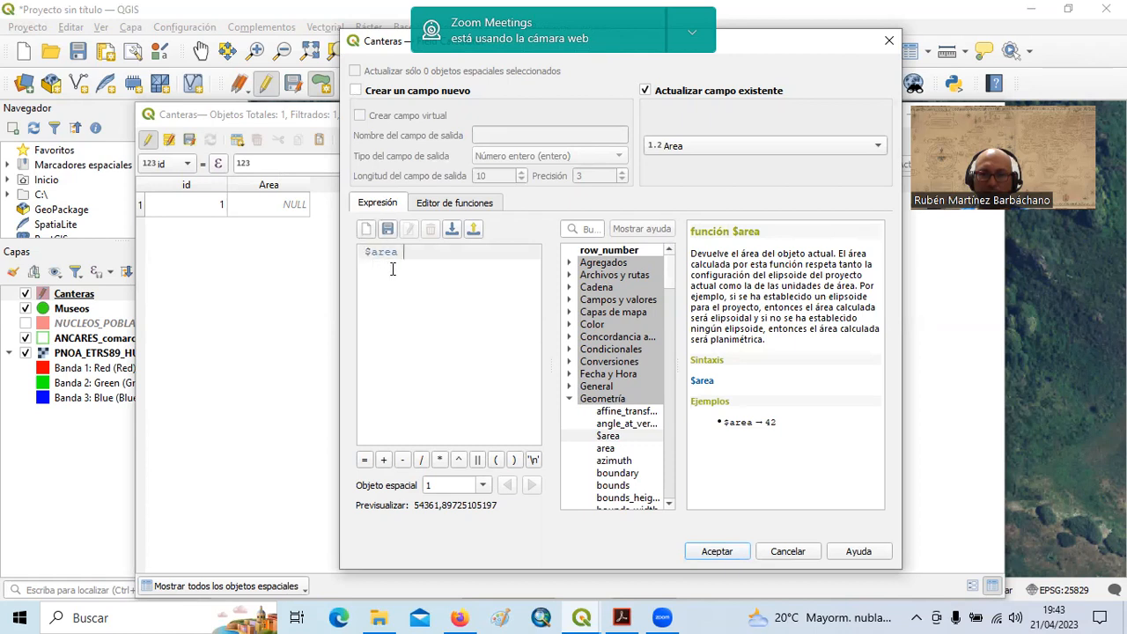
{"action": "left_click", "coordinate": [720, 552]}
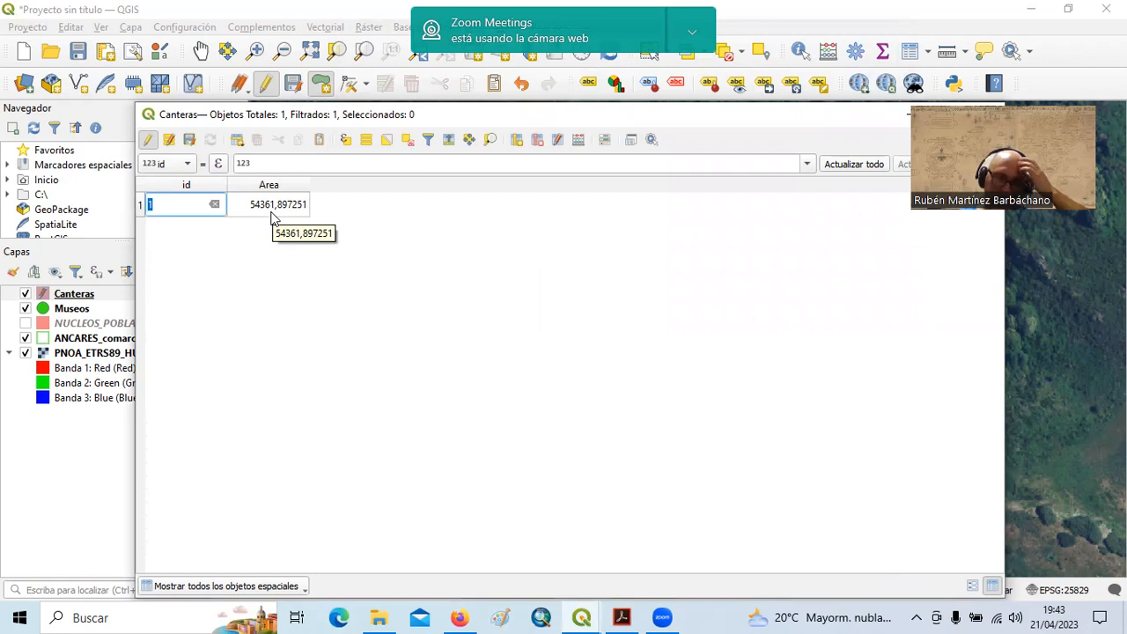
Reopen the field calculator and set it to update the existing Area field.
{"action": "left_click", "coordinate": [578, 141]}
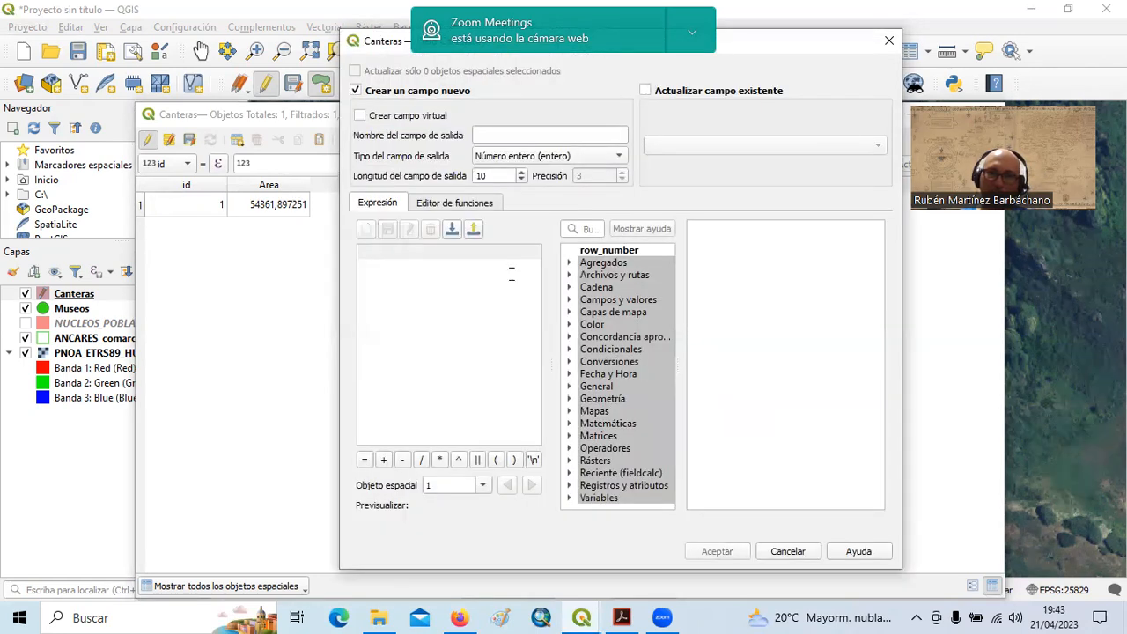
{"action": "left_click", "coordinate": [704, 99]}
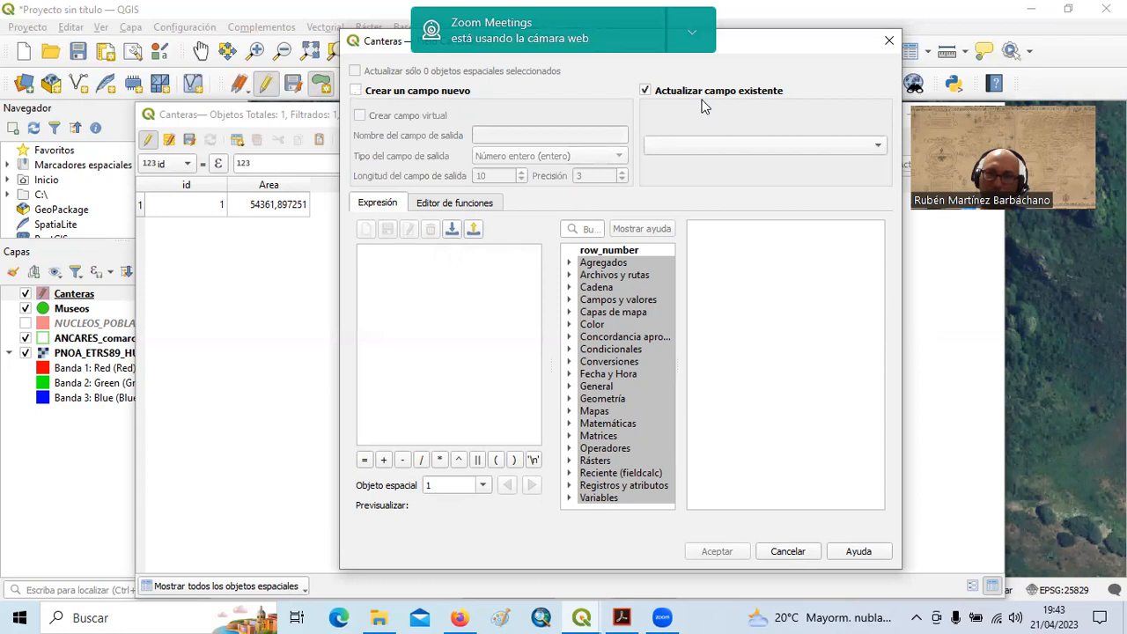
{"action": "left_click", "coordinate": [691, 150]}
{"action": "left_click", "coordinate": [695, 163]}
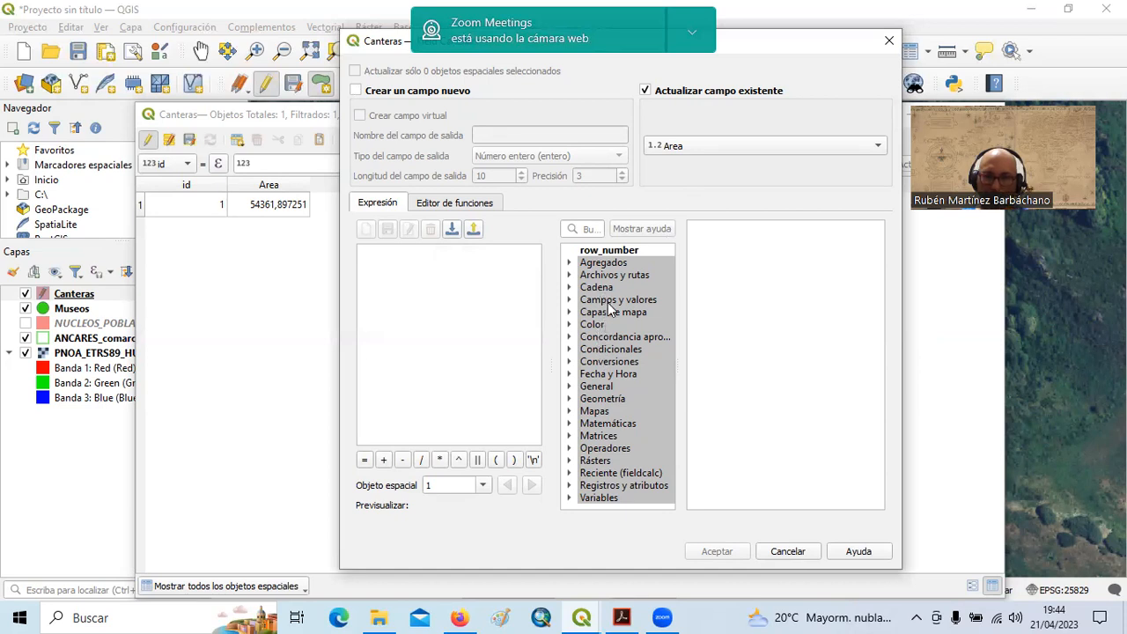
{"action": "left_click", "coordinate": [680, 155]}
{"action": "left_click", "coordinate": [686, 145]}
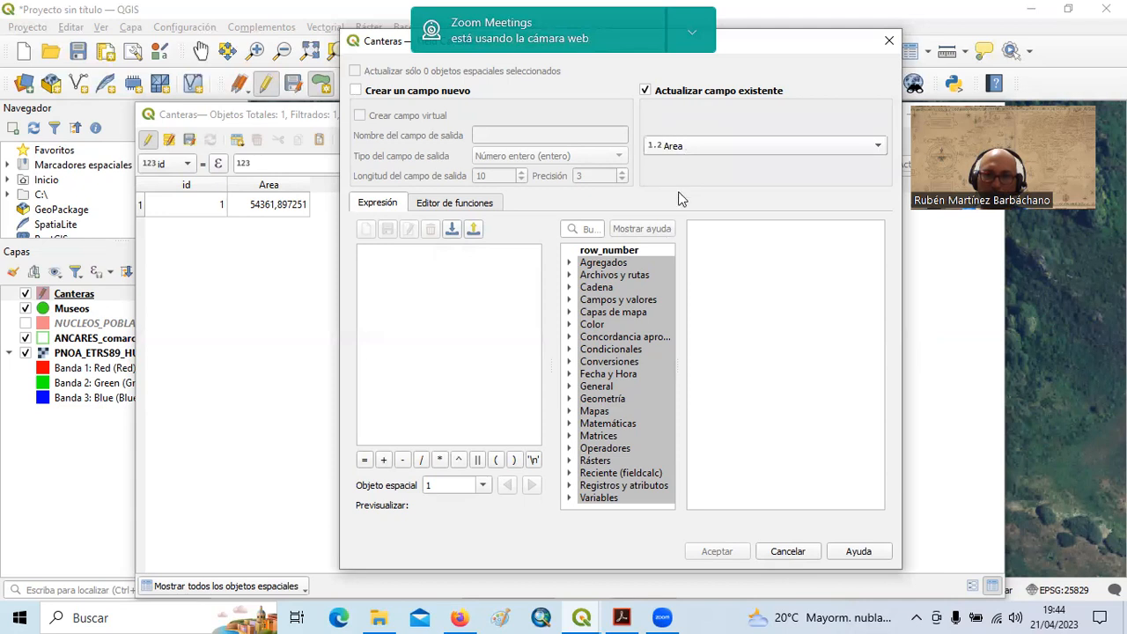
Convert the Area values to hectares with the expression "Area" / 10000.
{"action": "double_click", "coordinate": [619, 301]}
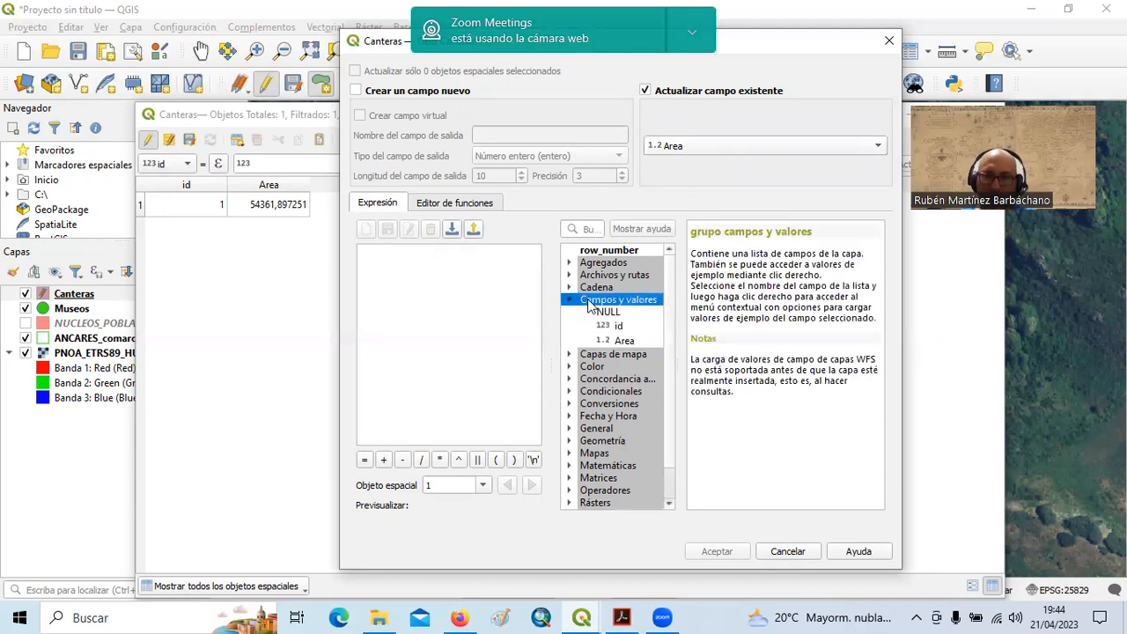
{"action": "double_click", "coordinate": [623, 340]}
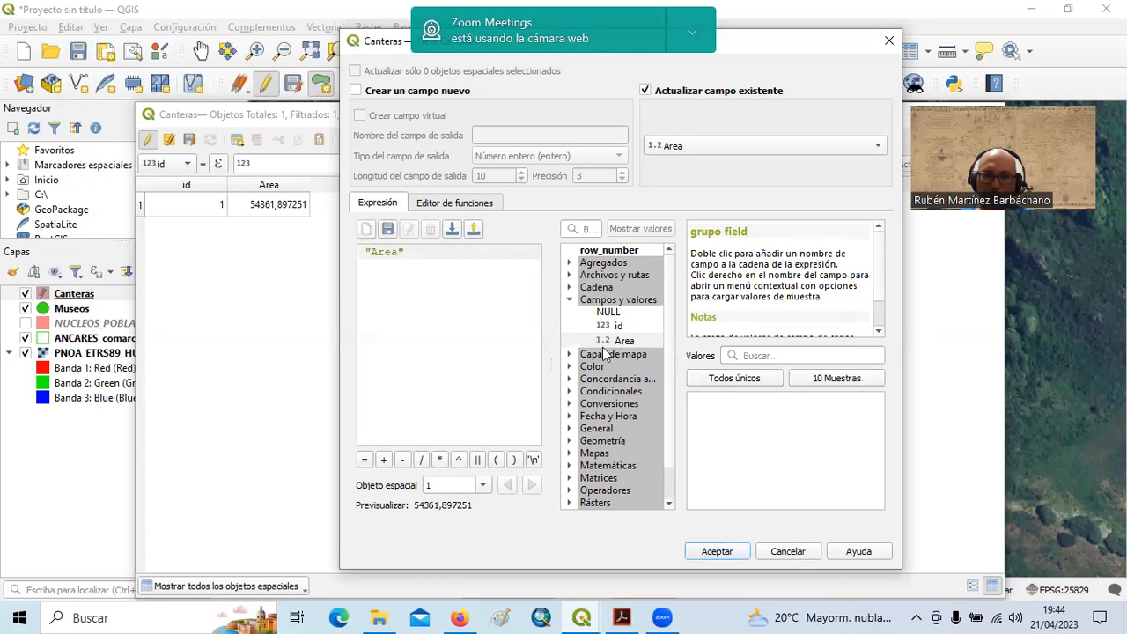
{"action": "left_click", "coordinate": [422, 460]}
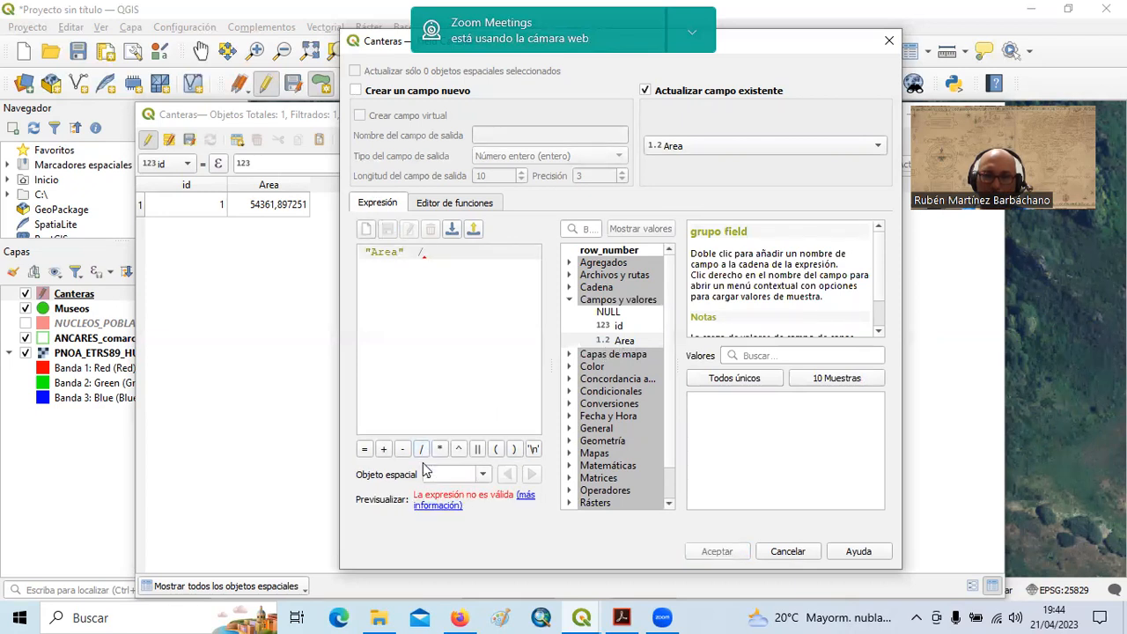
{"action": "type", "text": "1"}
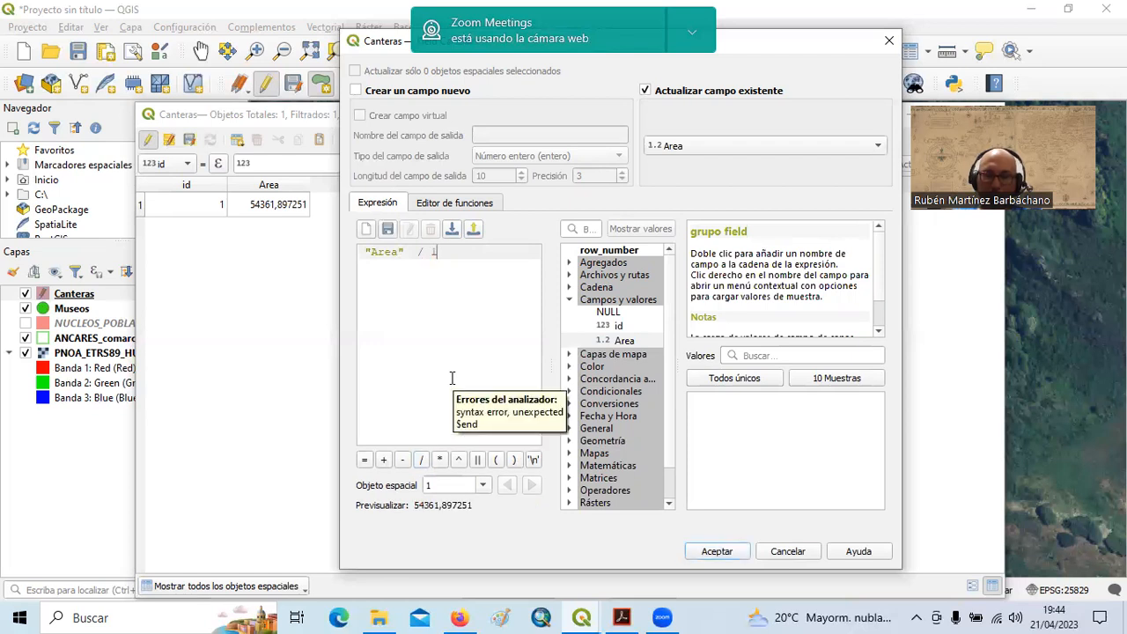
{"action": "type", "text": "0000"}
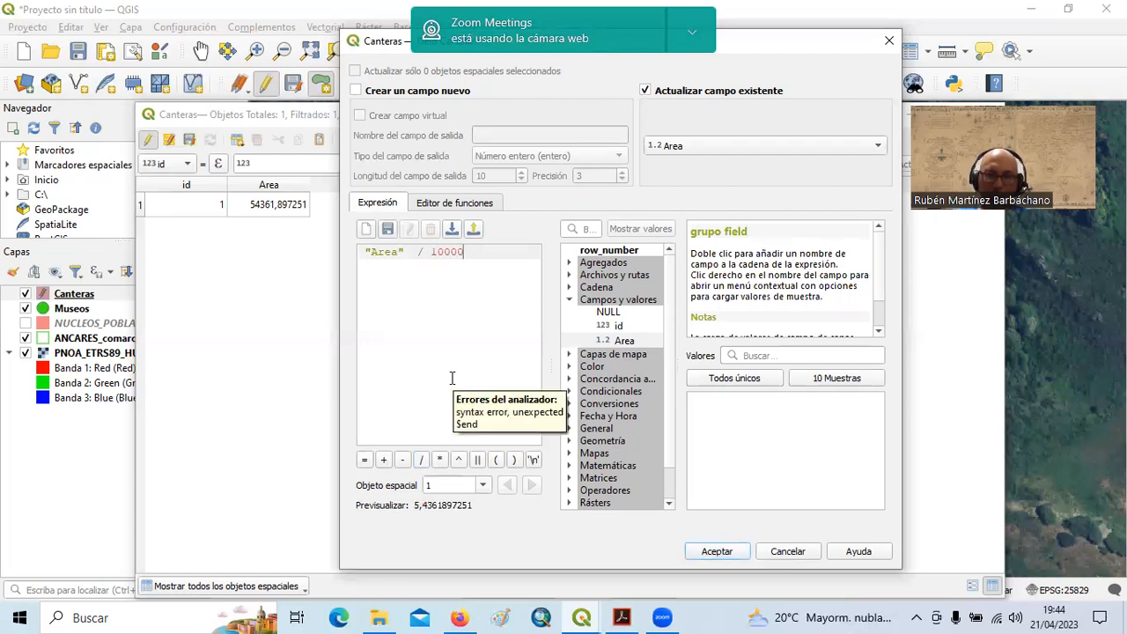
{"action": "left_click", "coordinate": [725, 557]}
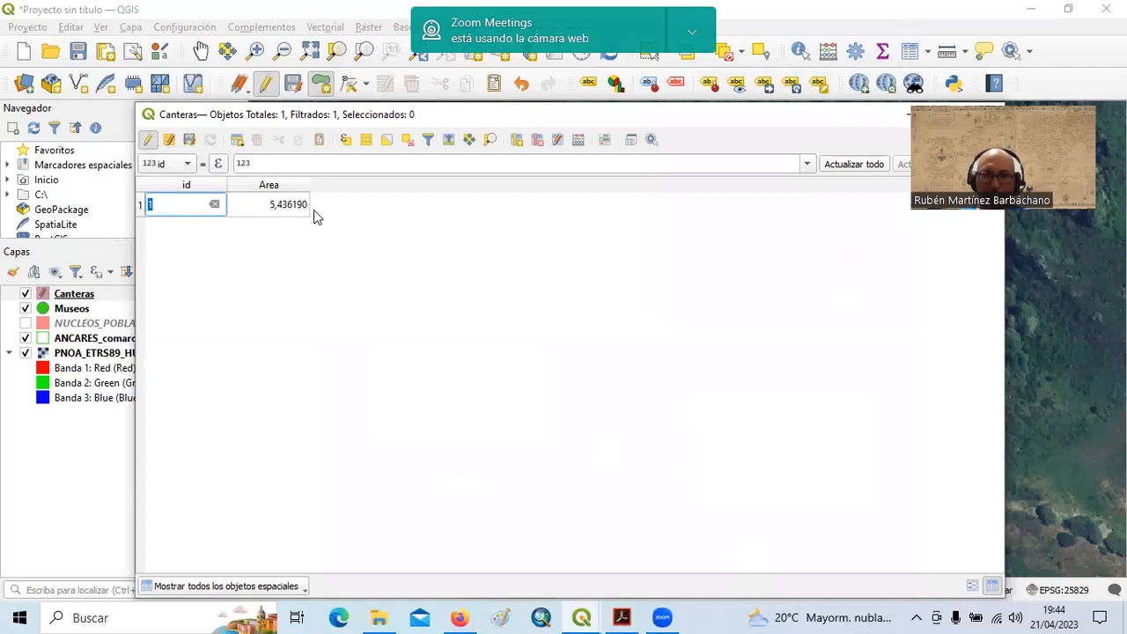
Stop editing the Canteras layer, save its changes and close the attribute table.
{"action": "left_click", "coordinate": [148, 143]}
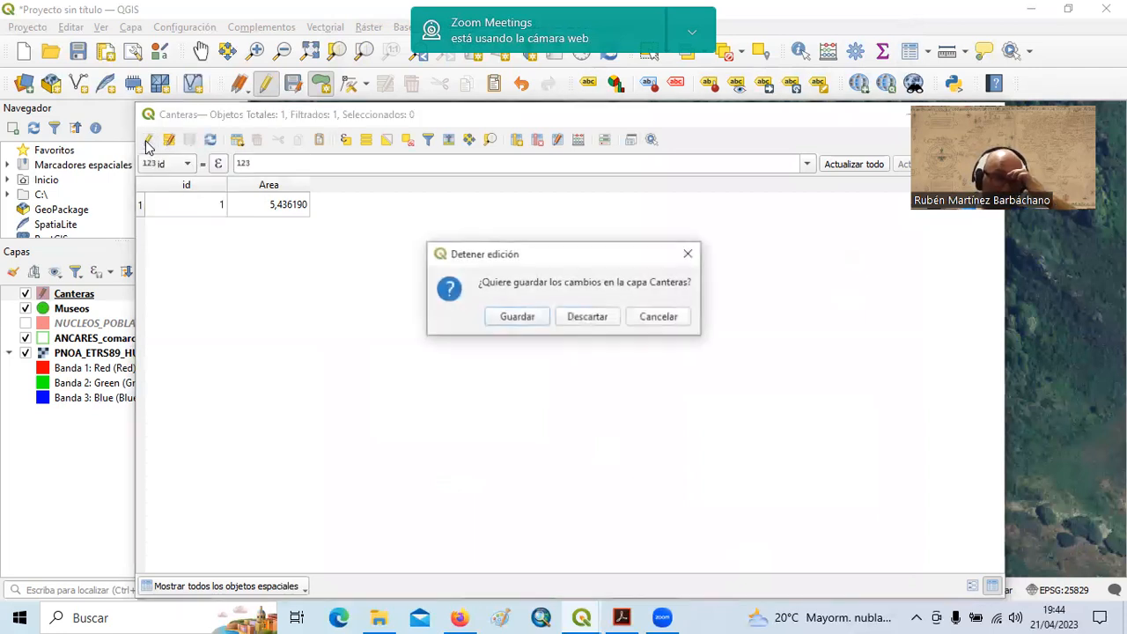
{"action": "left_click", "coordinate": [521, 320]}
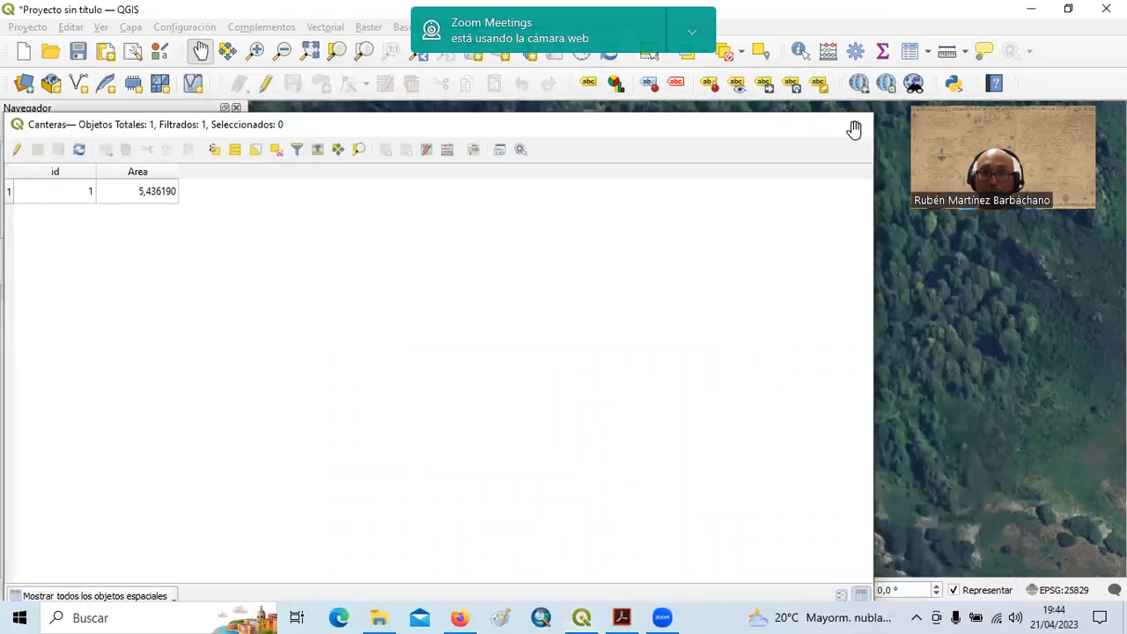
{"action": "left_click", "coordinate": [852, 124]}
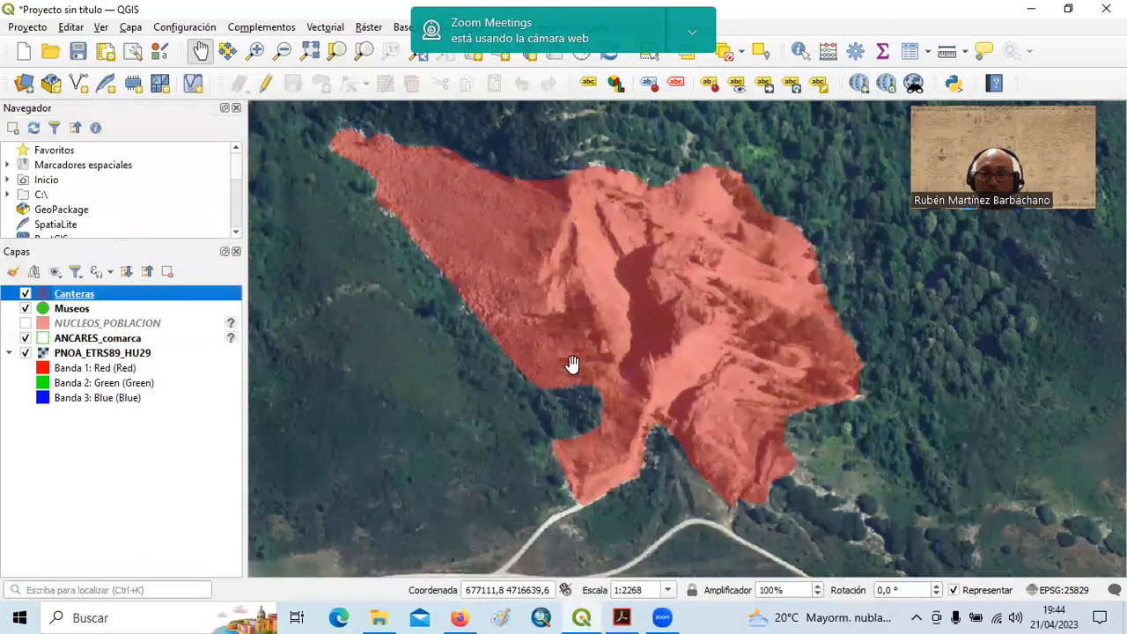
{"action": "scroll", "coordinate": [568, 368], "scroll_direction": "down", "scroll_amount": 1}
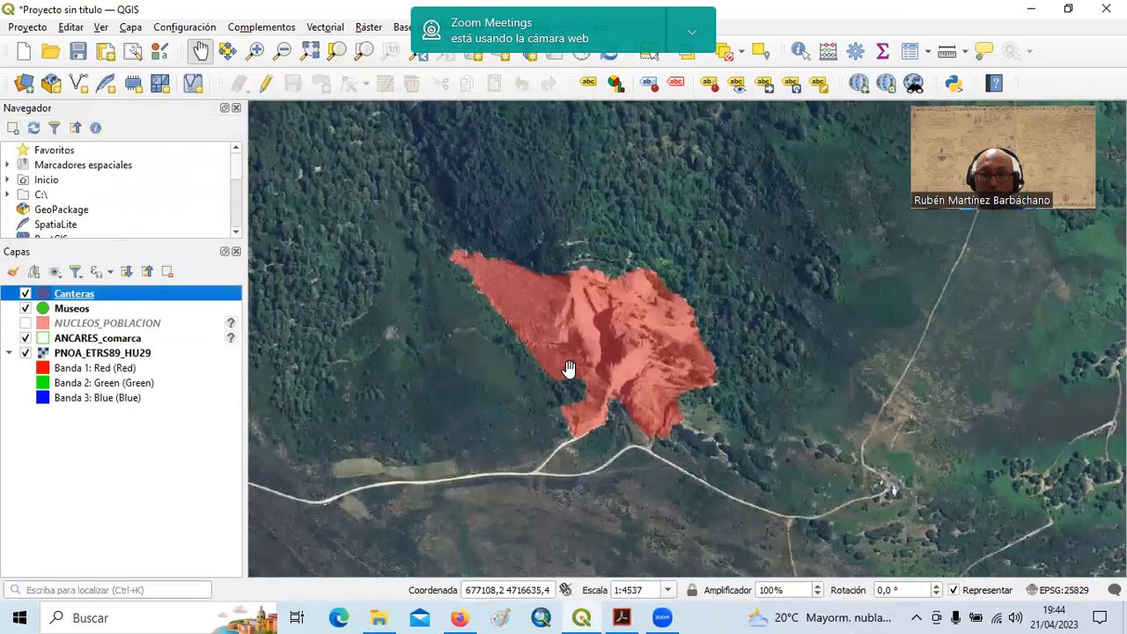
{"action": "scroll", "coordinate": [568, 368], "scroll_direction": "up", "scroll_amount": 1}
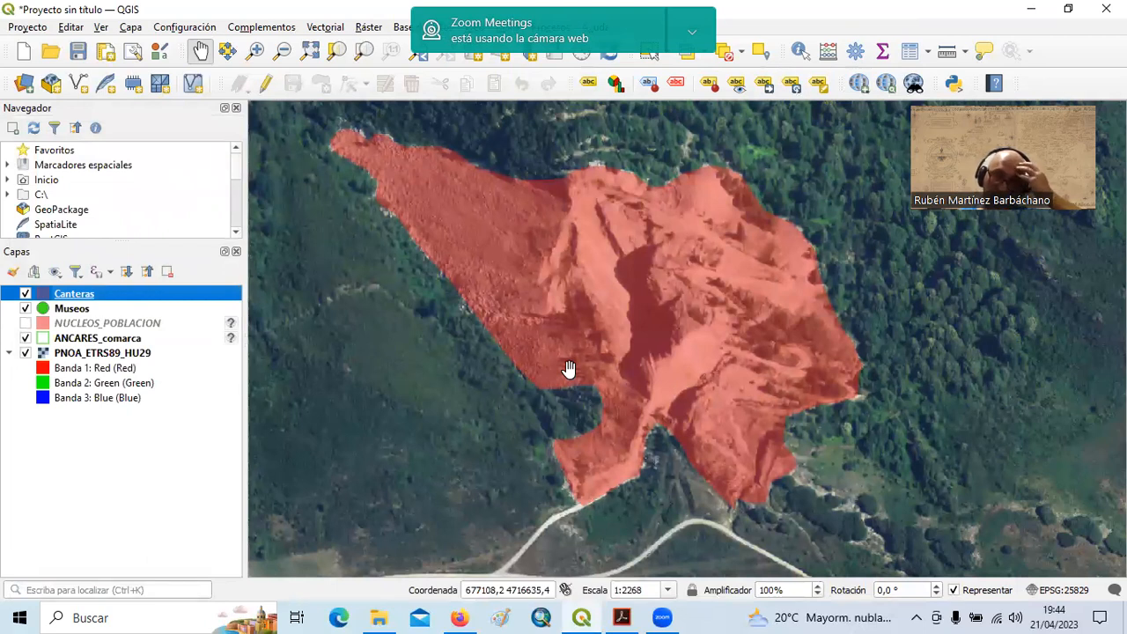
{"action": "left_click", "coordinate": [834, 72]}
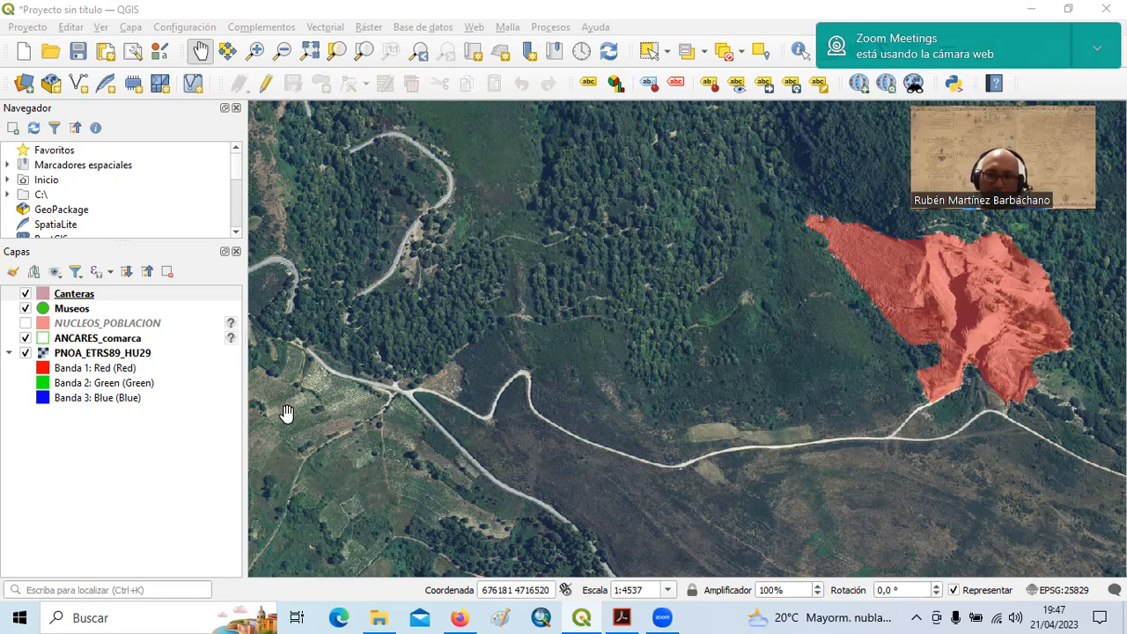
Start a new shapefile layer with the file name Caminos, checking the required layers in the Acrobat Reader lab guide.
{"action": "left_click", "coordinate": [130, 28]}
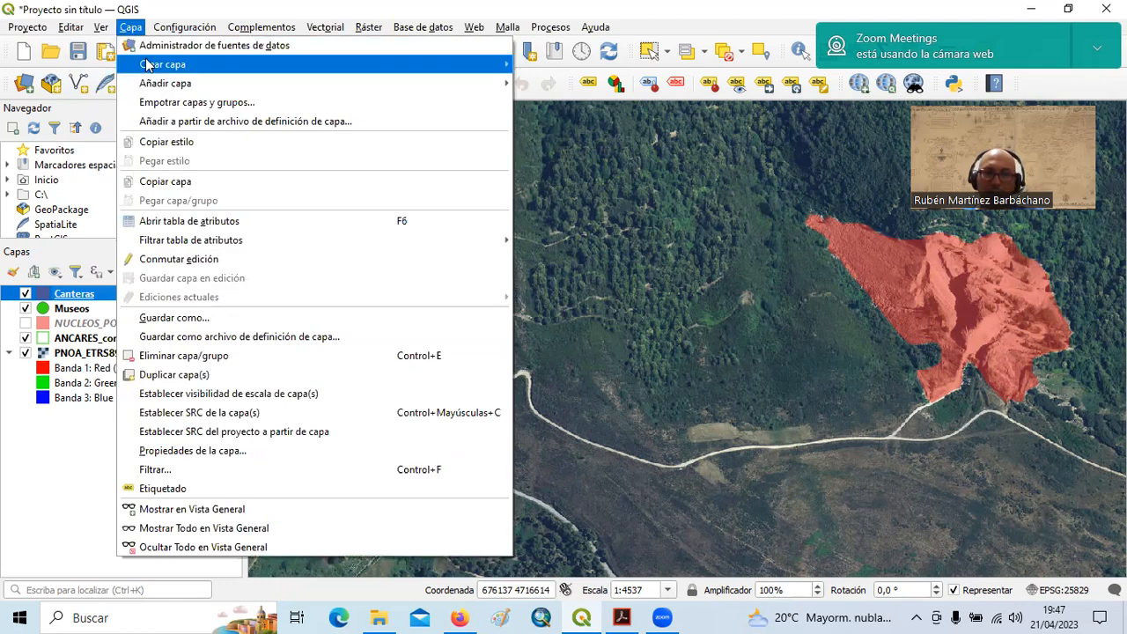
{"action": "mouse_move", "coordinate": [148, 65]}
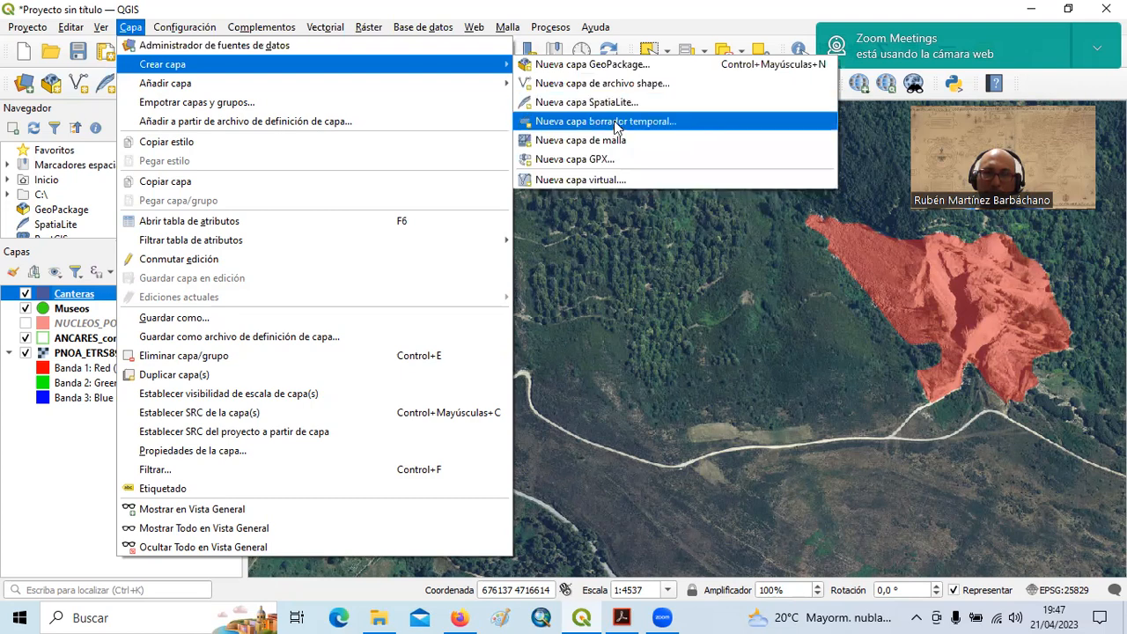
{"action": "left_click", "coordinate": [645, 85]}
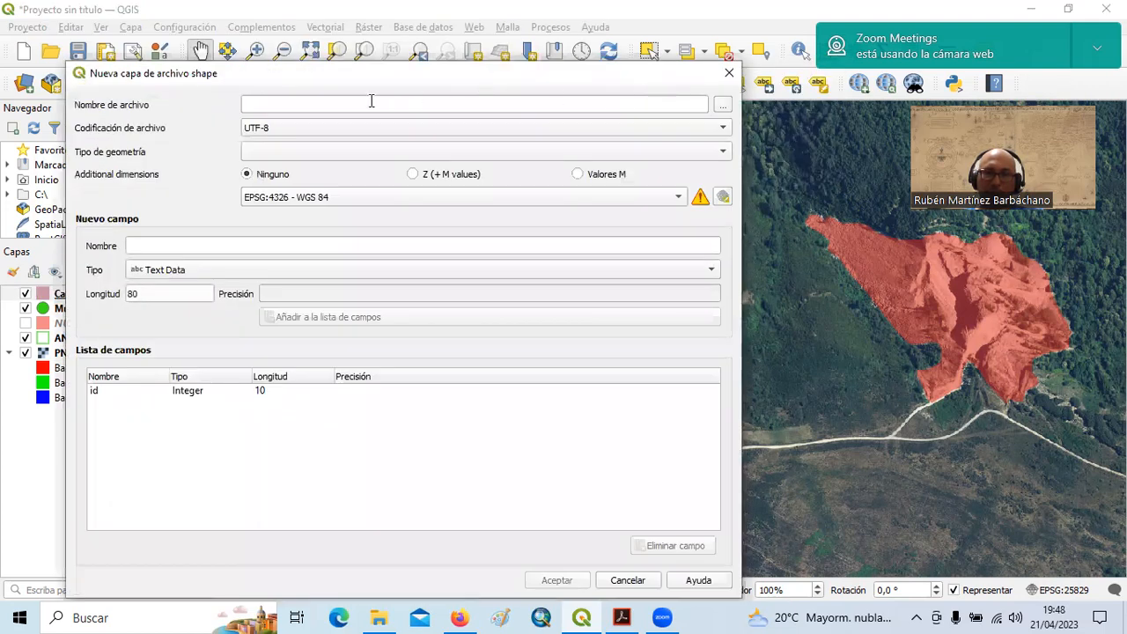
{"action": "left_click", "coordinate": [724, 104]}
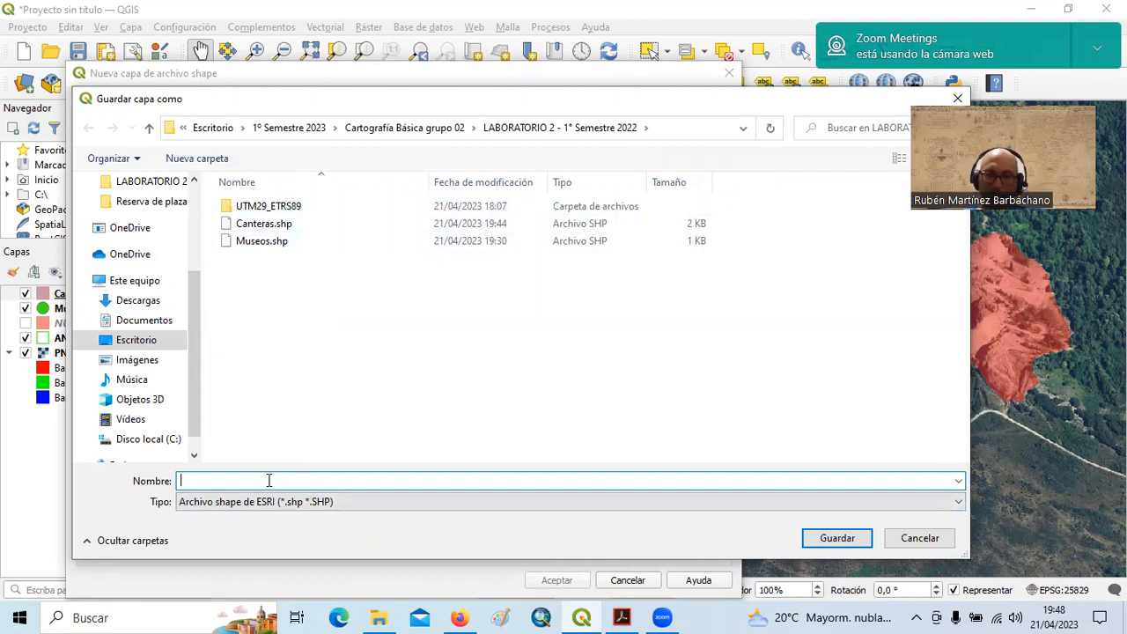
{"action": "left_click", "coordinate": [621, 617]}
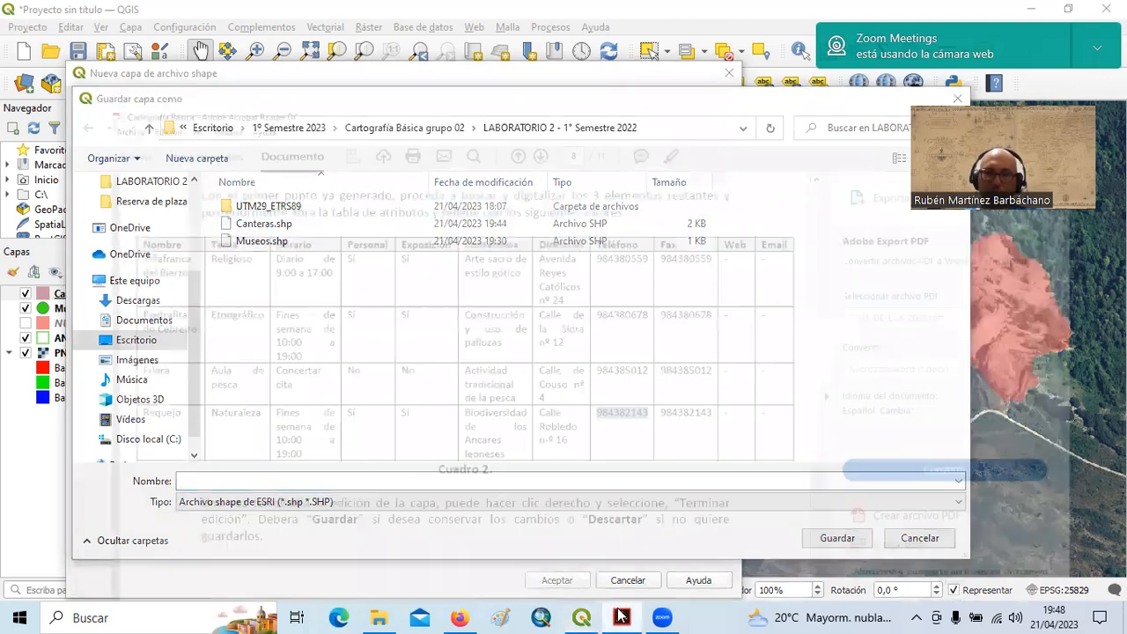
{"action": "scroll", "coordinate": [415, 460], "scroll_direction": "down", "scroll_amount": 10}
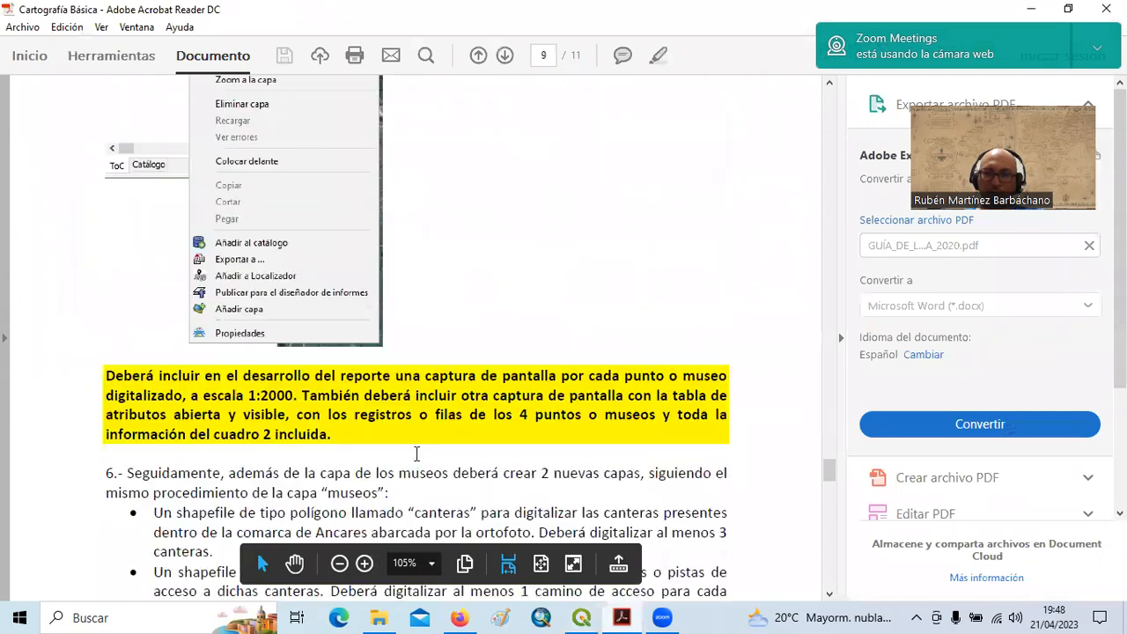
{"action": "scroll", "coordinate": [417, 454], "scroll_direction": "down", "scroll_amount": 5}
{"action": "scroll", "coordinate": [421, 468], "scroll_direction": "down", "scroll_amount": 2}
{"action": "left_click", "coordinate": [581, 617]}
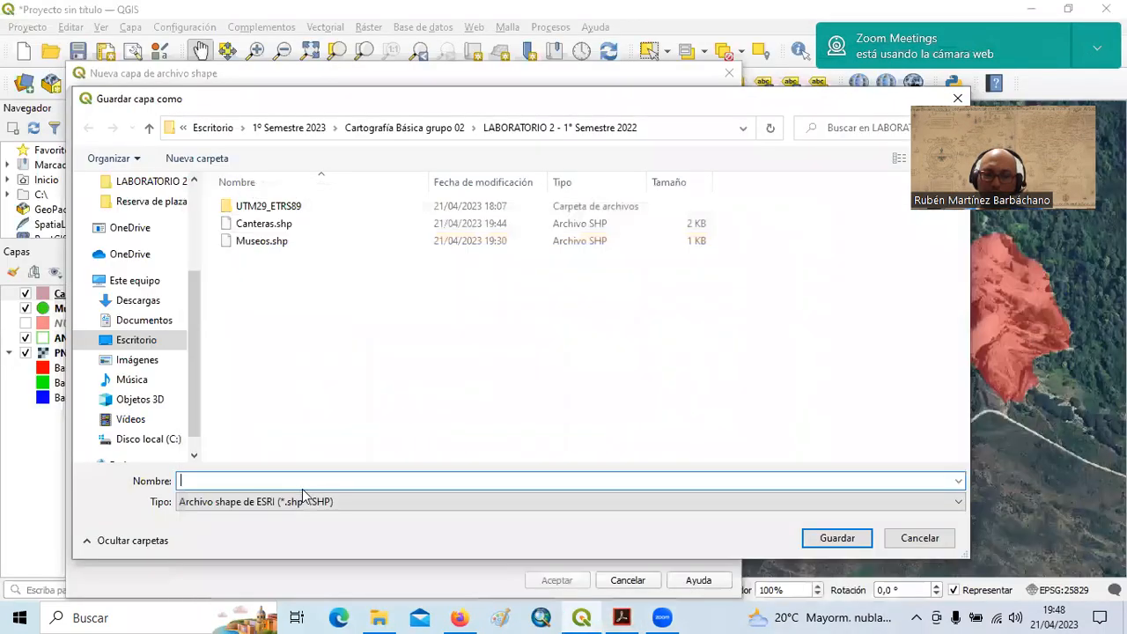
{"action": "type", "text": "Caminos"}
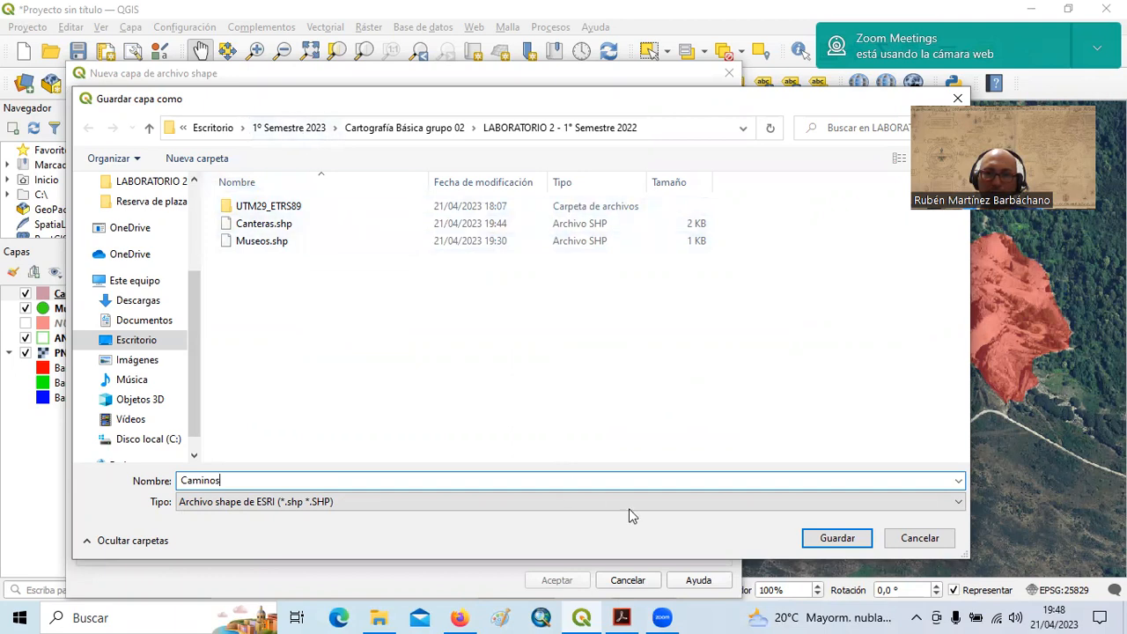
{"action": "left_click", "coordinate": [843, 540]}
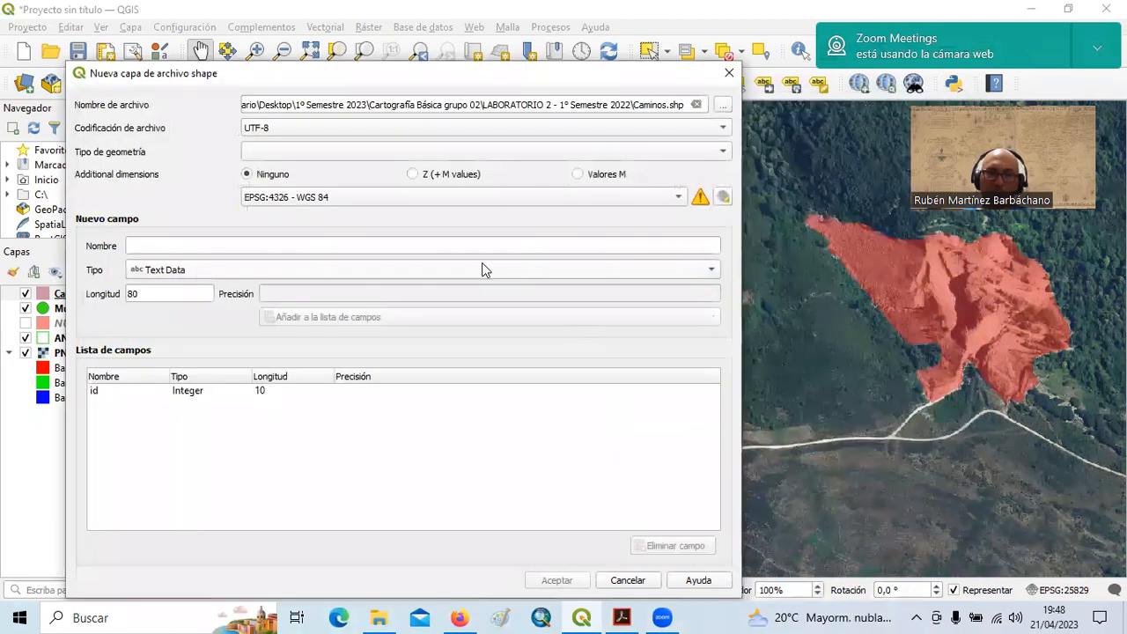
Set the new layer's geometry type to Cadena de líneas and its CRS to EPSG:25829 - ETRS89 / UTM zone 29N.
{"action": "left_click", "coordinate": [287, 153]}
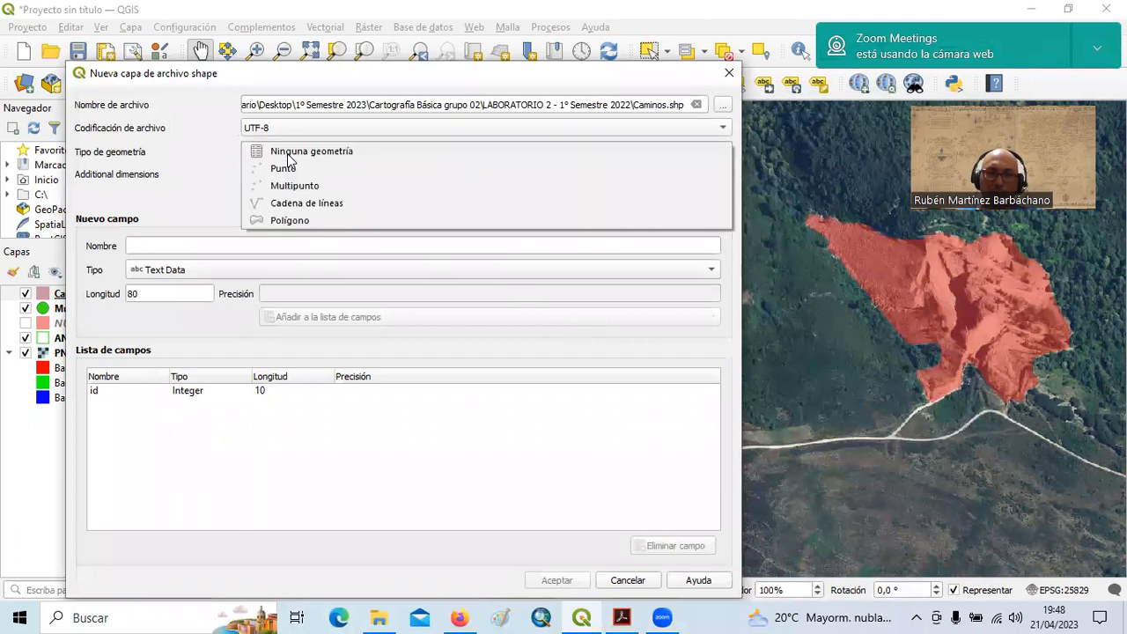
{"action": "left_click", "coordinate": [300, 204]}
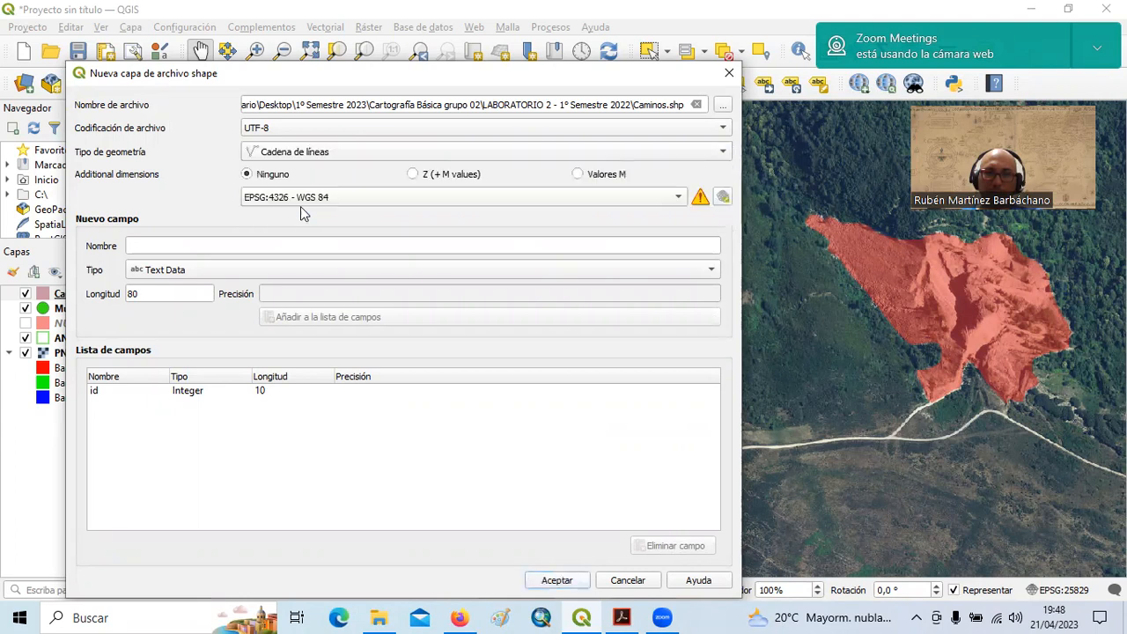
{"action": "left_click", "coordinate": [678, 197]}
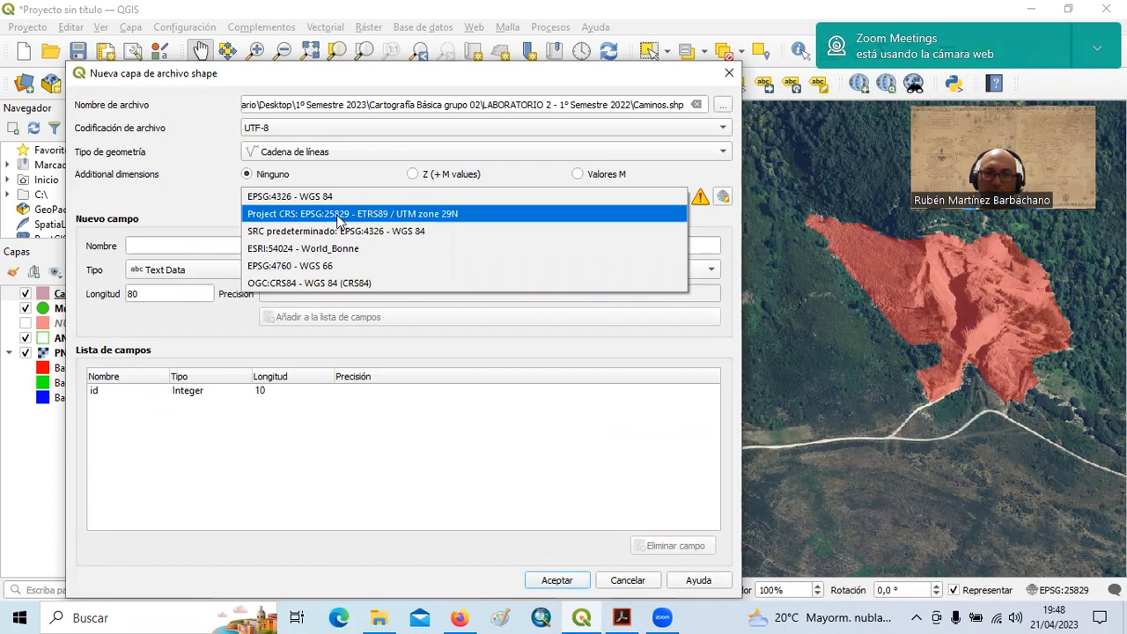
{"action": "left_click", "coordinate": [336, 214]}
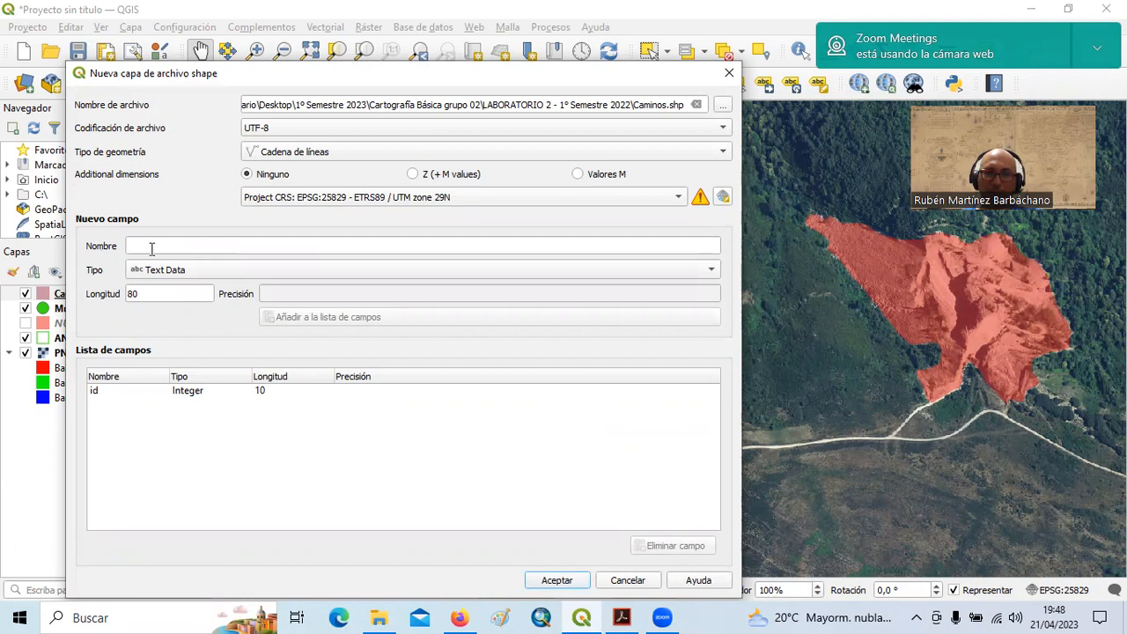
Add a Decimal Number field named Longitud with length 20 and precision 6, and create the layer.
{"action": "left_click", "coordinate": [206, 249]}
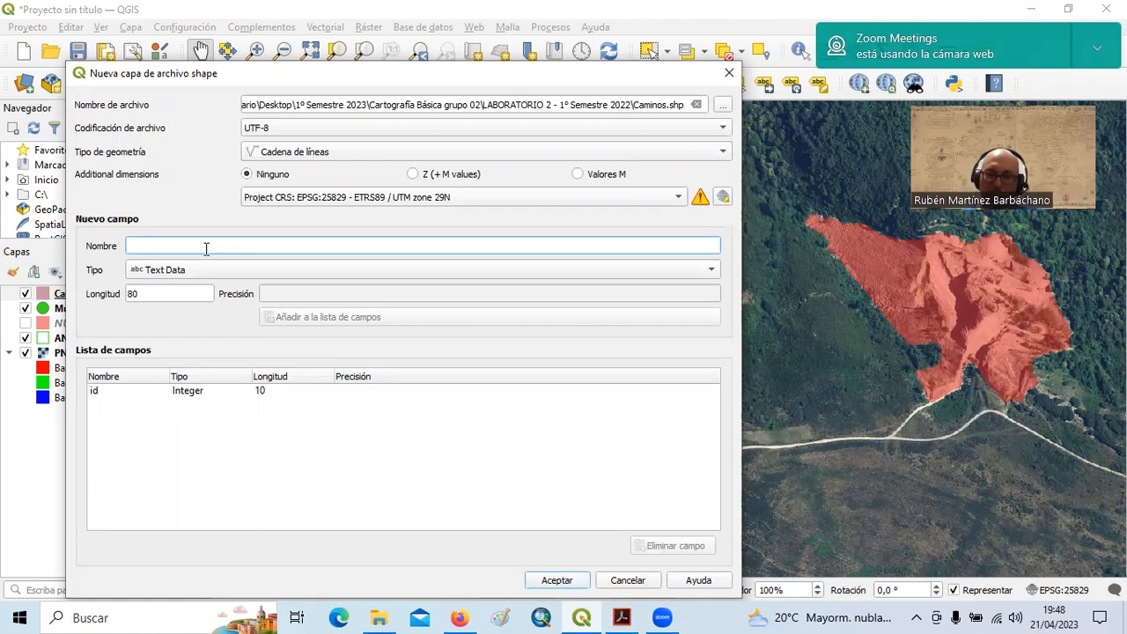
{"action": "type", "text": "Longitud"}
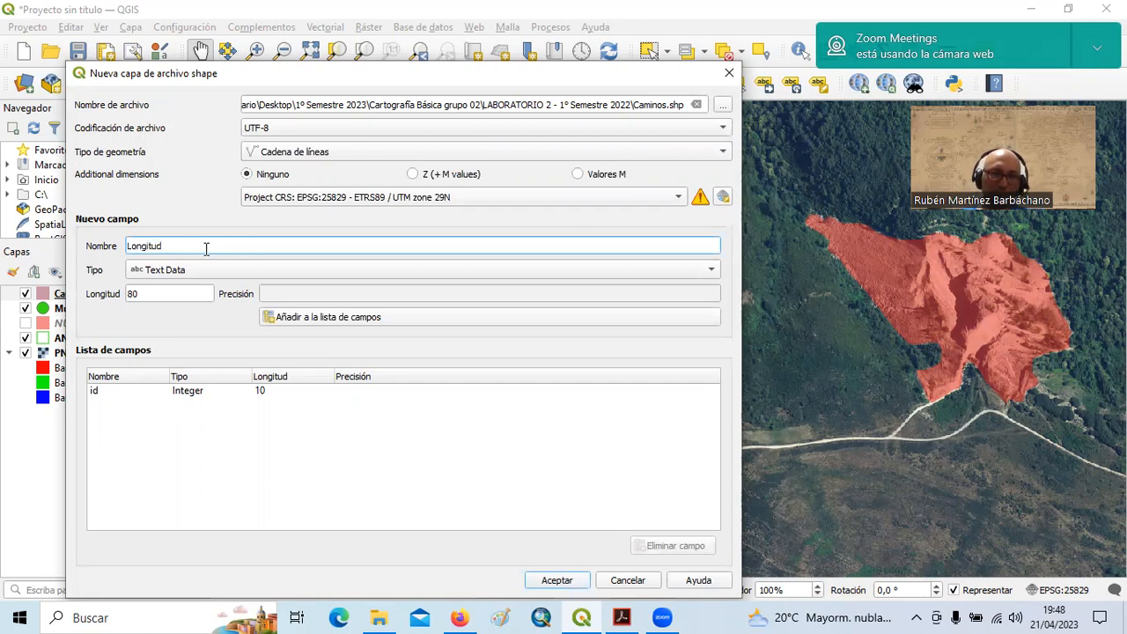
{"action": "left_click", "coordinate": [151, 274]}
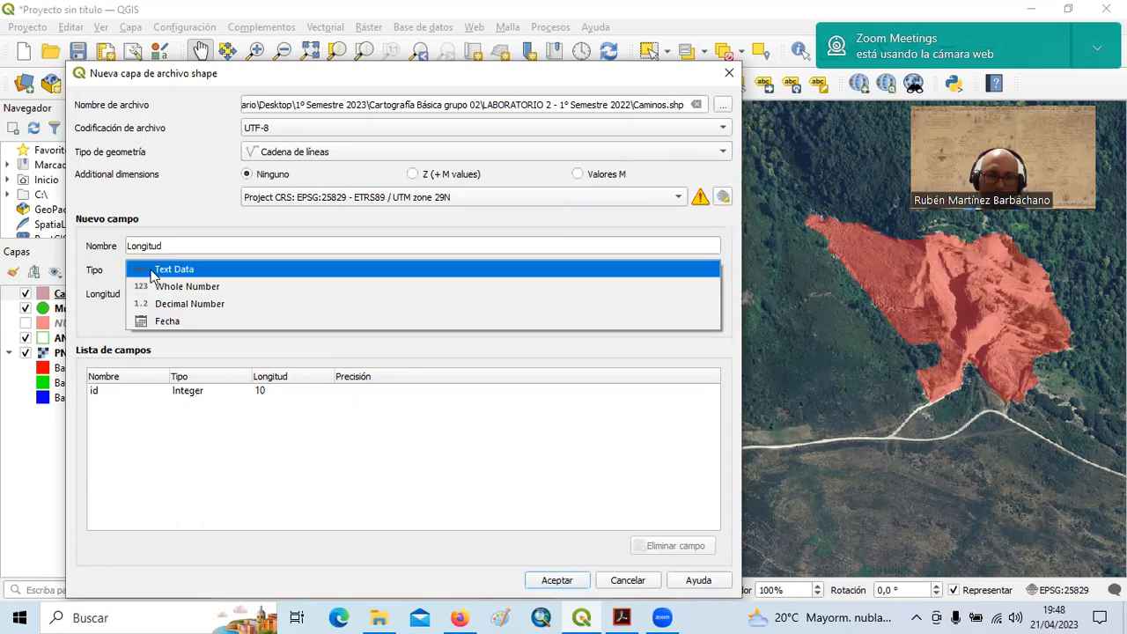
{"action": "left_click", "coordinate": [213, 302]}
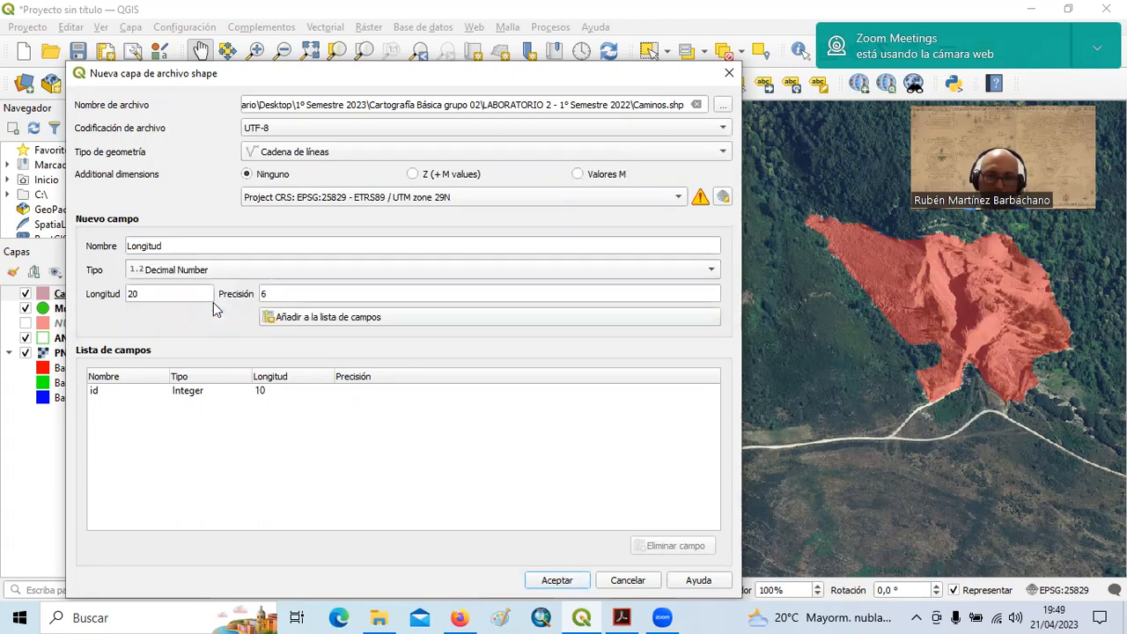
{"action": "left_click", "coordinate": [320, 322]}
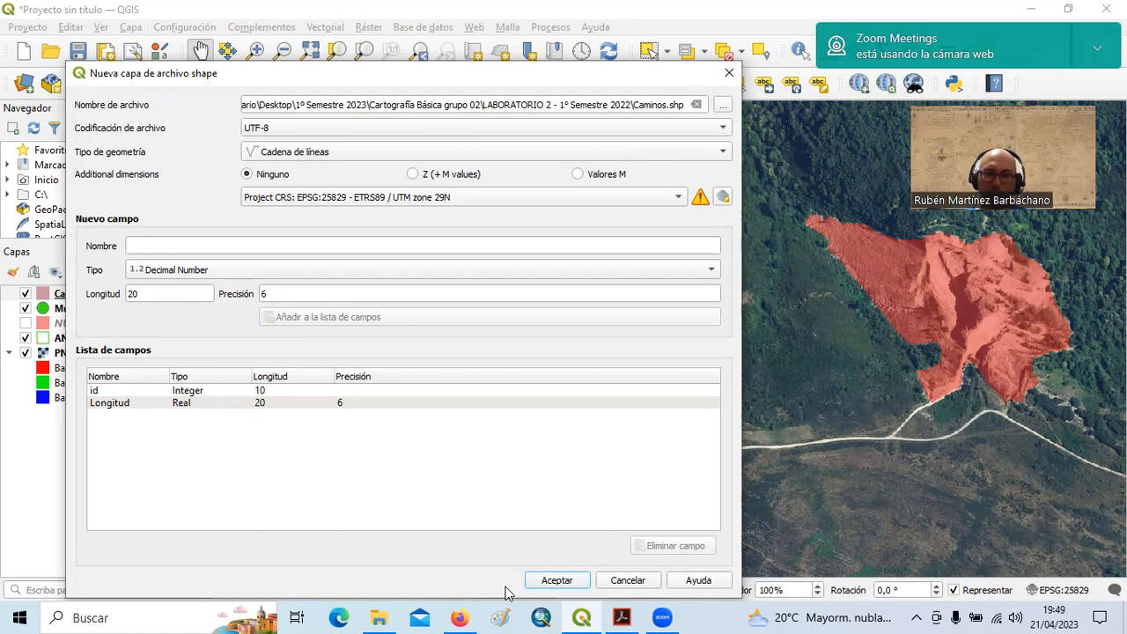
{"action": "left_click", "coordinate": [561, 583]}
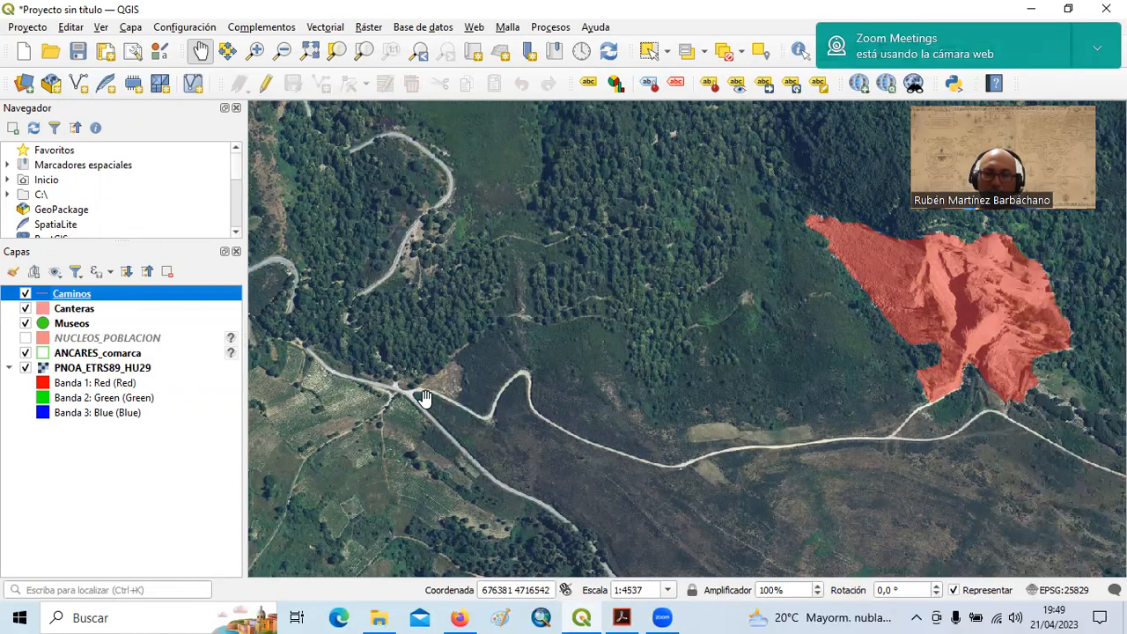
Examine the orthophoto roads between the quarry and the western junction to identify the quarry's access track.
{"action": "scroll", "coordinate": [424, 398], "scroll_direction": "up", "scroll_amount": 1}
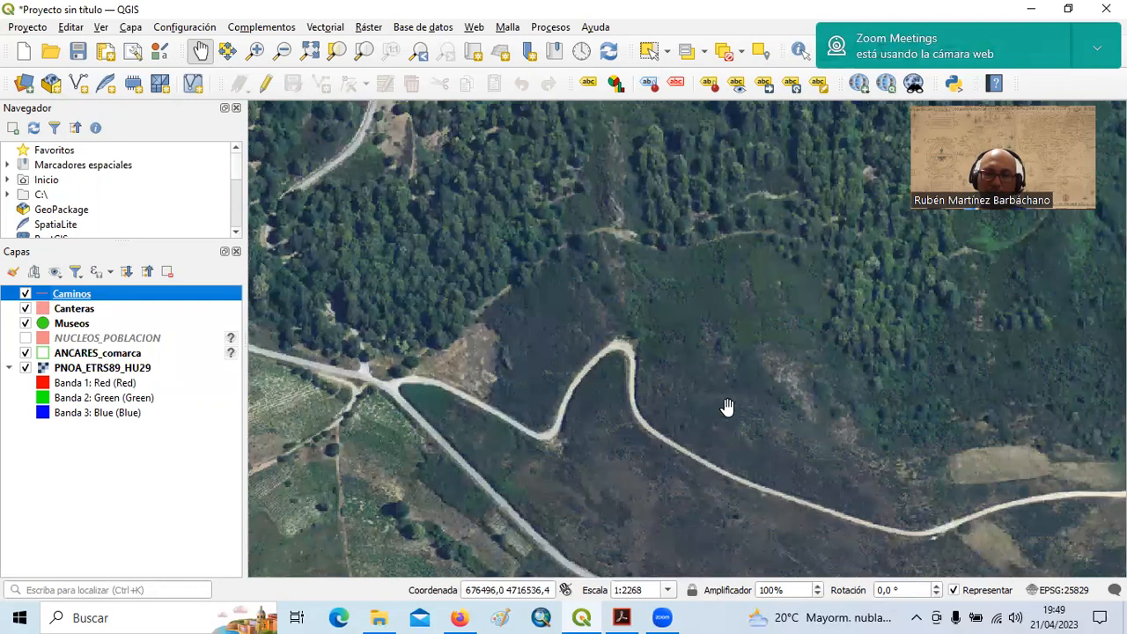
{"action": "left_click", "coordinate": [813, 370]}
{"action": "left_click_drag", "start_coordinate": [812, 370], "coordinate": [356, 389]}
{"action": "left_click_drag", "start_coordinate": [883, 391], "coordinate": [609, 389]}
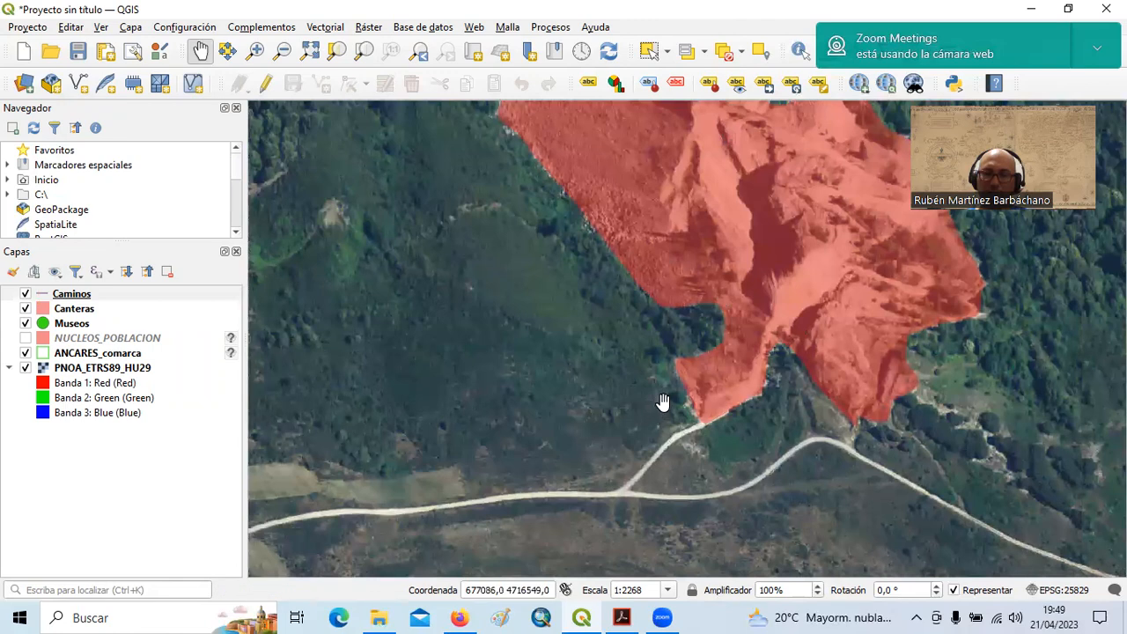
{"action": "left_click_drag", "start_coordinate": [506, 412], "coordinate": [919, 369]}
{"action": "left_click_drag", "start_coordinate": [478, 354], "coordinate": [977, 311]}
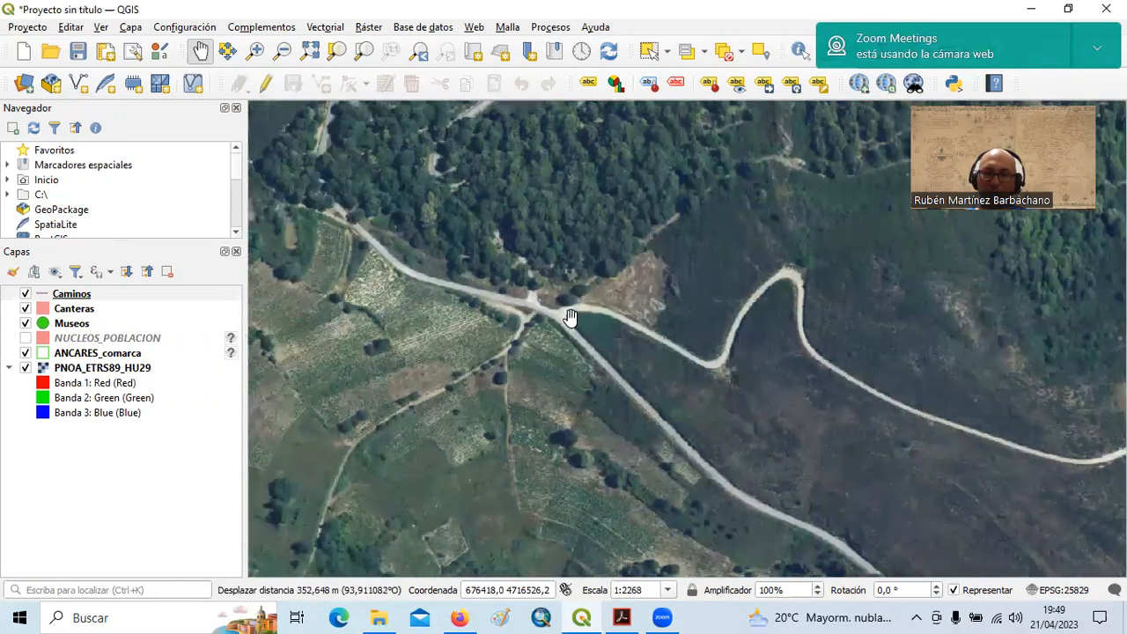
{"action": "scroll", "coordinate": [561, 323], "scroll_direction": "up", "scroll_amount": 2}
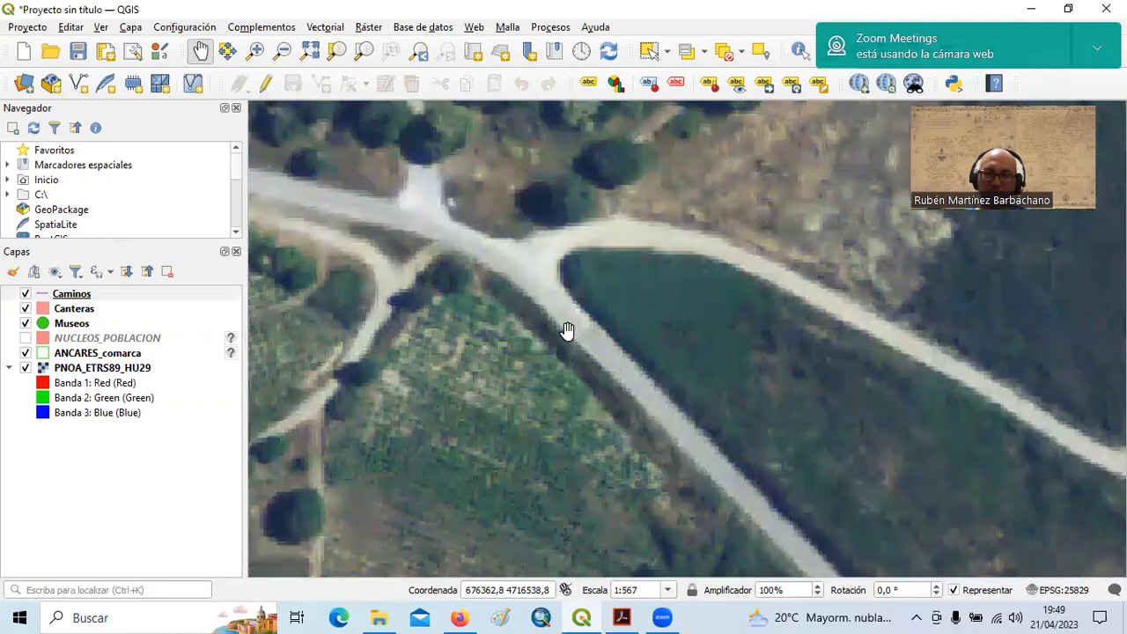
{"action": "scroll", "coordinate": [758, 405], "scroll_direction": "down", "scroll_amount": 2}
{"action": "left_click_drag", "start_coordinate": [679, 335], "coordinate": [380, 411]}
{"action": "scroll", "coordinate": [621, 343], "scroll_direction": "up", "scroll_amount": 1}
{"action": "left_click_drag", "start_coordinate": [408, 358], "coordinate": [479, 450]}
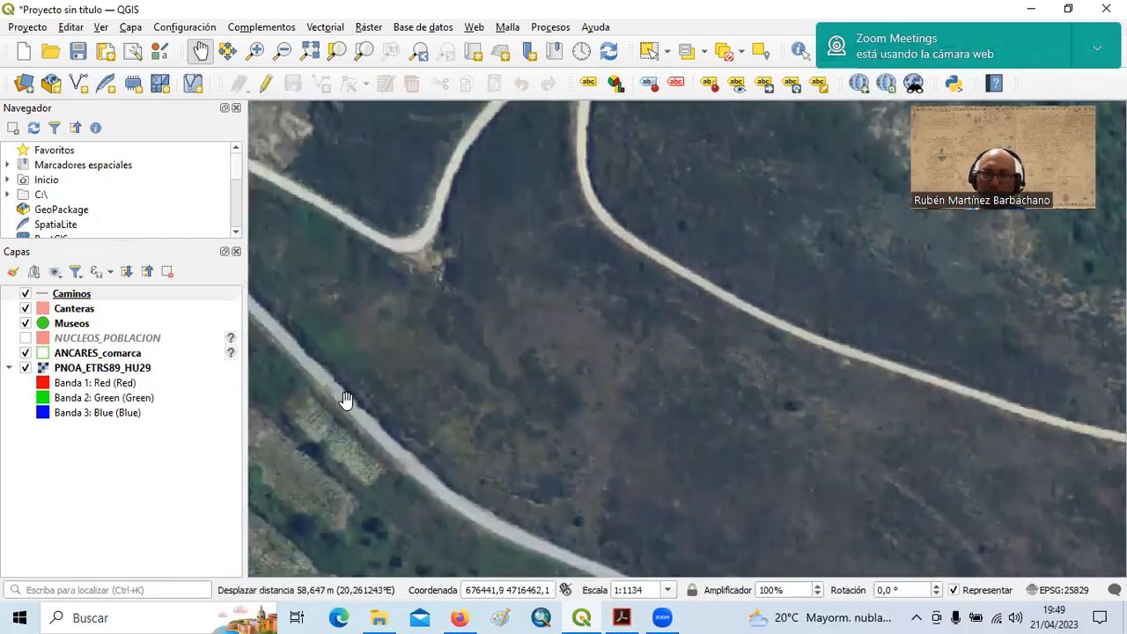
{"action": "left_click_drag", "start_coordinate": [722, 273], "coordinate": [775, 396]}
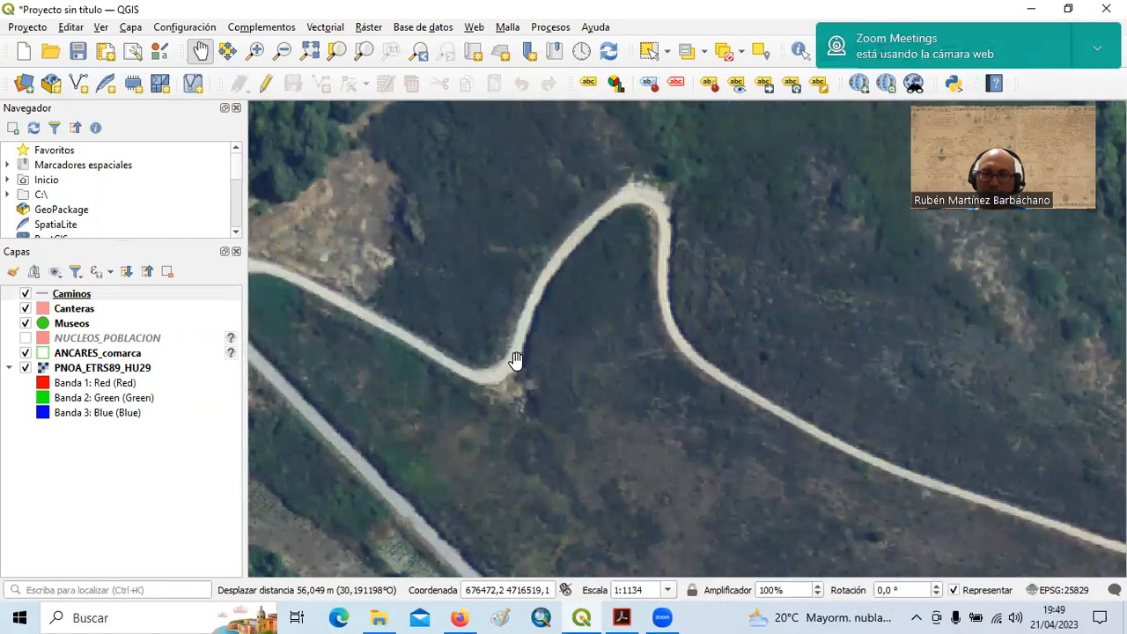
{"action": "left_click_drag", "start_coordinate": [584, 347], "coordinate": [727, 403]}
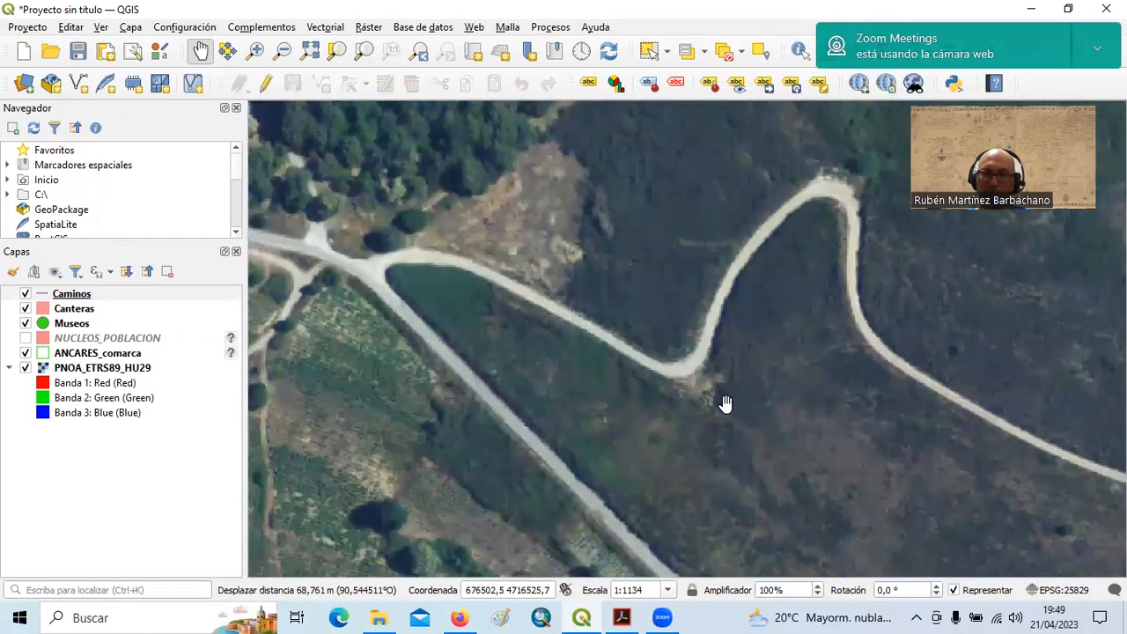
{"action": "left_click_drag", "start_coordinate": [624, 479], "coordinate": [1126, 374]}
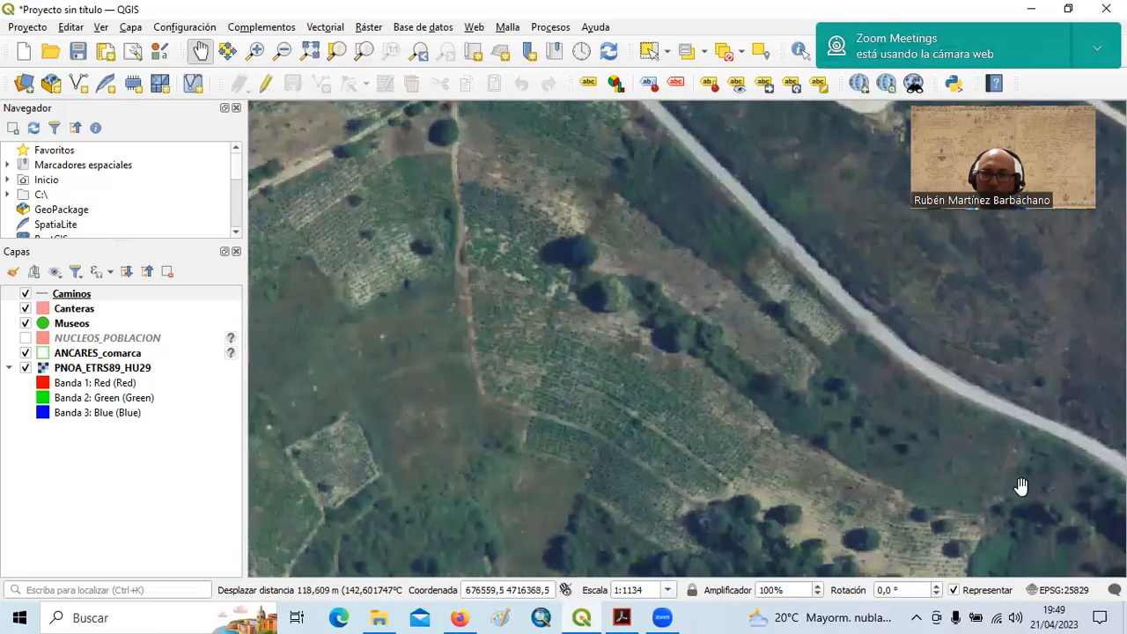
{"action": "left_click_drag", "start_coordinate": [512, 362], "coordinate": [472, 344]}
{"action": "left_click_drag", "start_coordinate": [322, 309], "coordinate": [519, 467]}
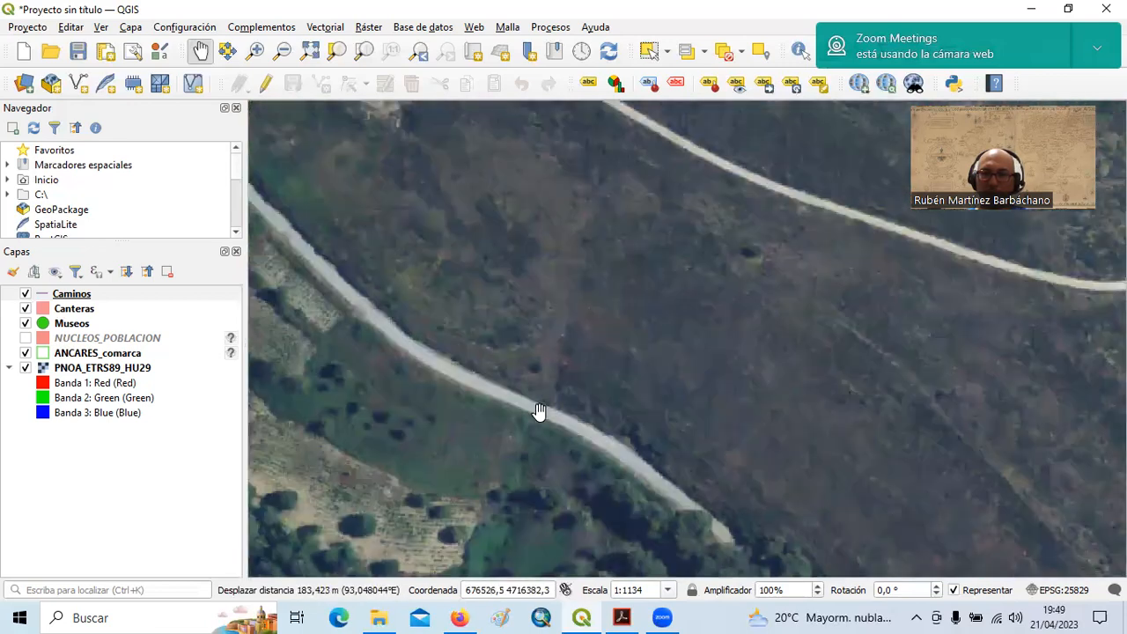
{"action": "scroll", "coordinate": [542, 400], "scroll_direction": "down", "scroll_amount": 1}
{"action": "left_click_drag", "start_coordinate": [518, 353], "coordinate": [531, 435]}
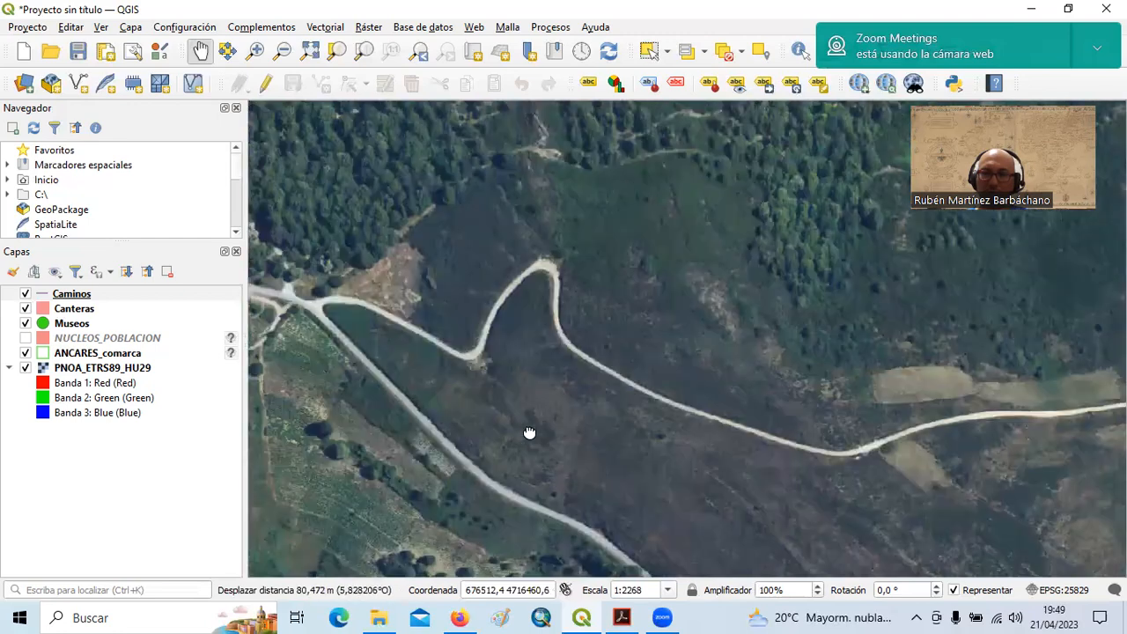
{"action": "scroll", "coordinate": [603, 458], "scroll_direction": "down", "scroll_amount": 1}
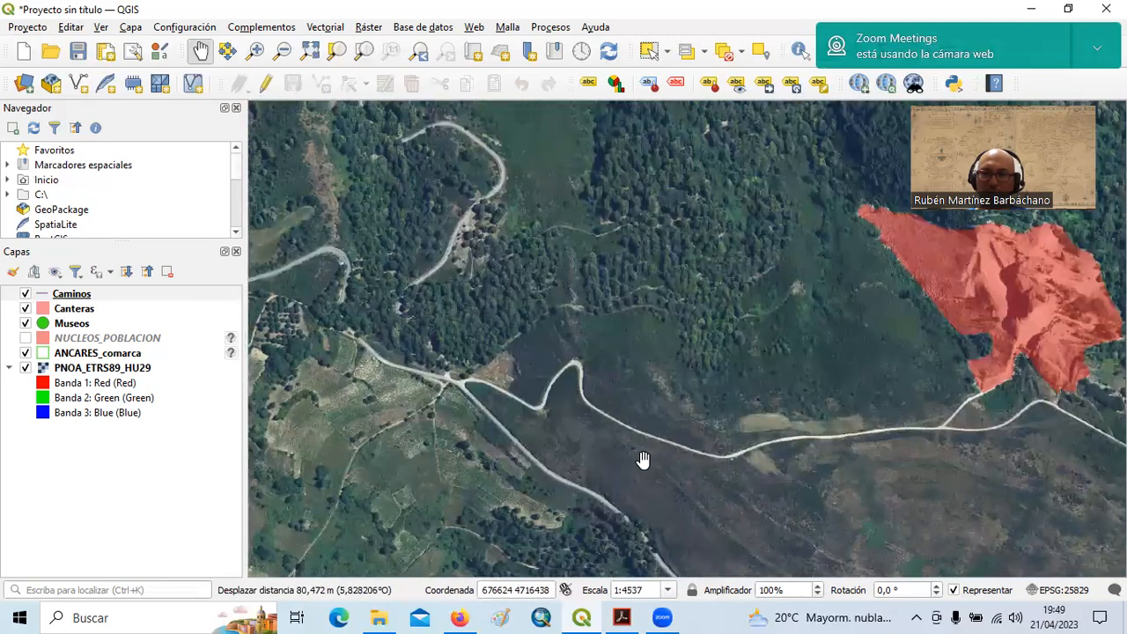
Turn on editing for the Caminos layer with the western road junction in view.
{"action": "scroll", "coordinate": [462, 383], "scroll_direction": "up", "scroll_amount": 1}
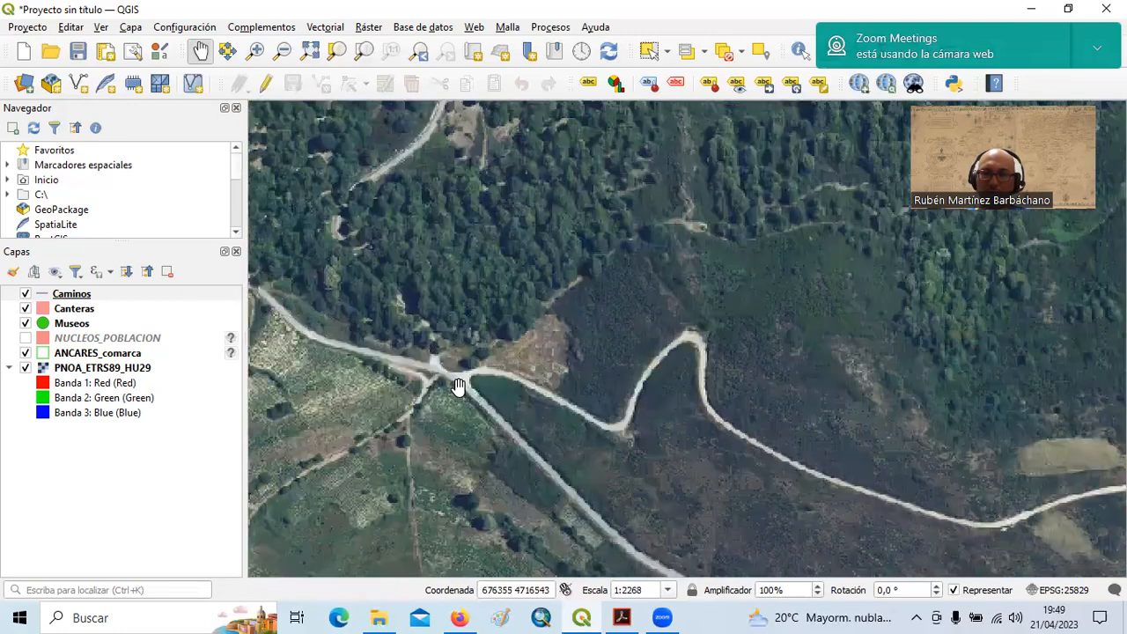
{"action": "scroll", "coordinate": [458, 387], "scroll_direction": "up", "scroll_amount": 1}
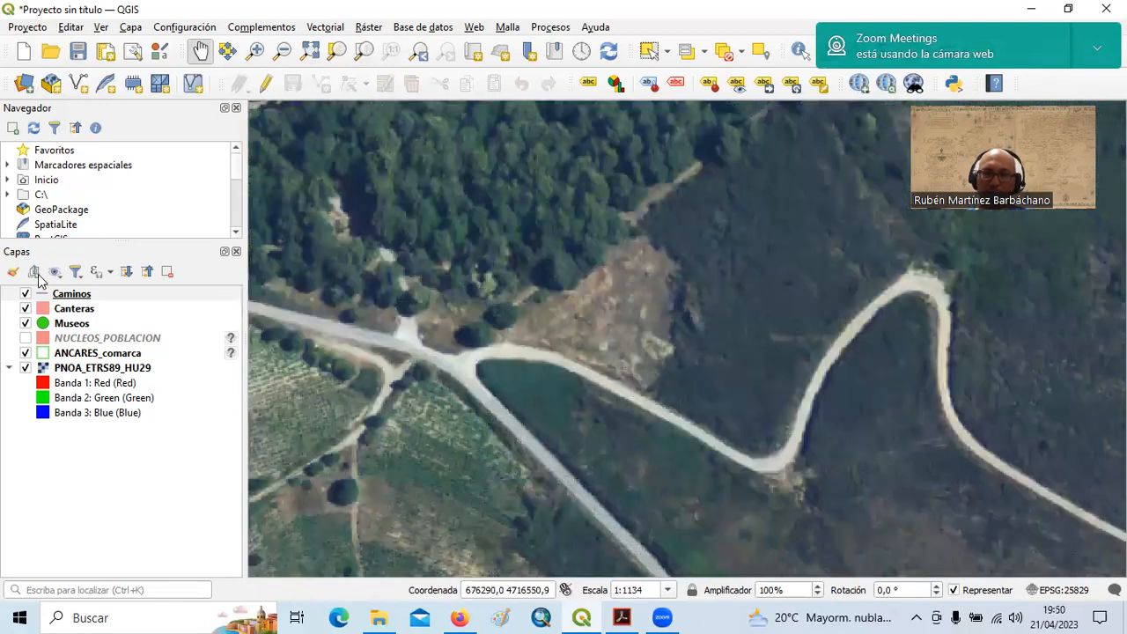
{"action": "left_click", "coordinate": [81, 300]}
{"action": "right_click", "coordinate": [83, 299]}
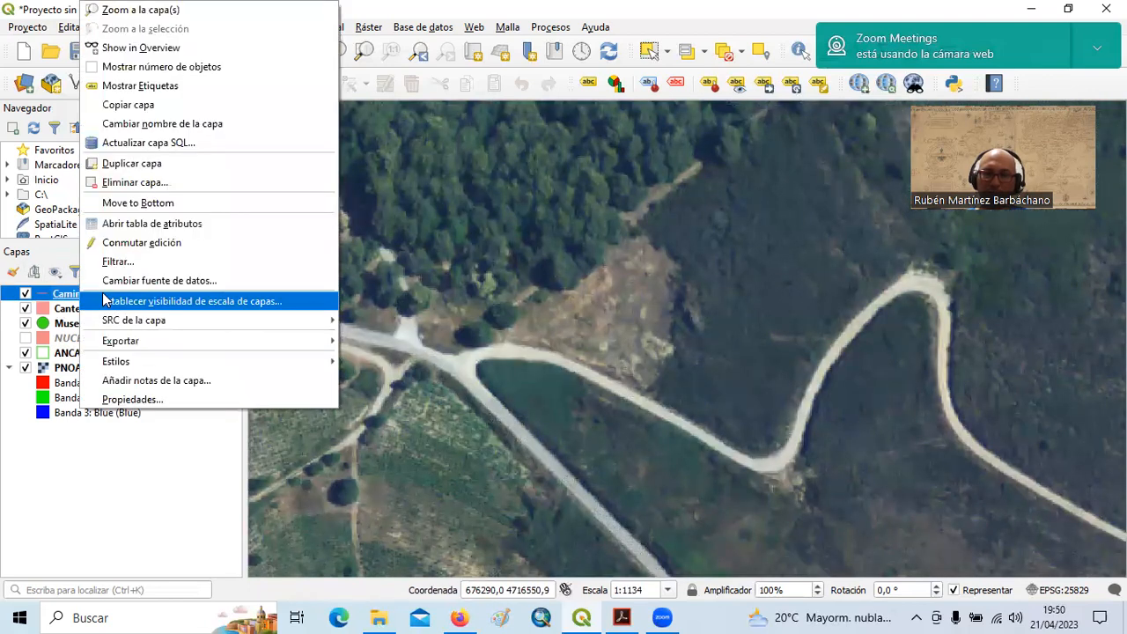
{"action": "left_click", "coordinate": [130, 245]}
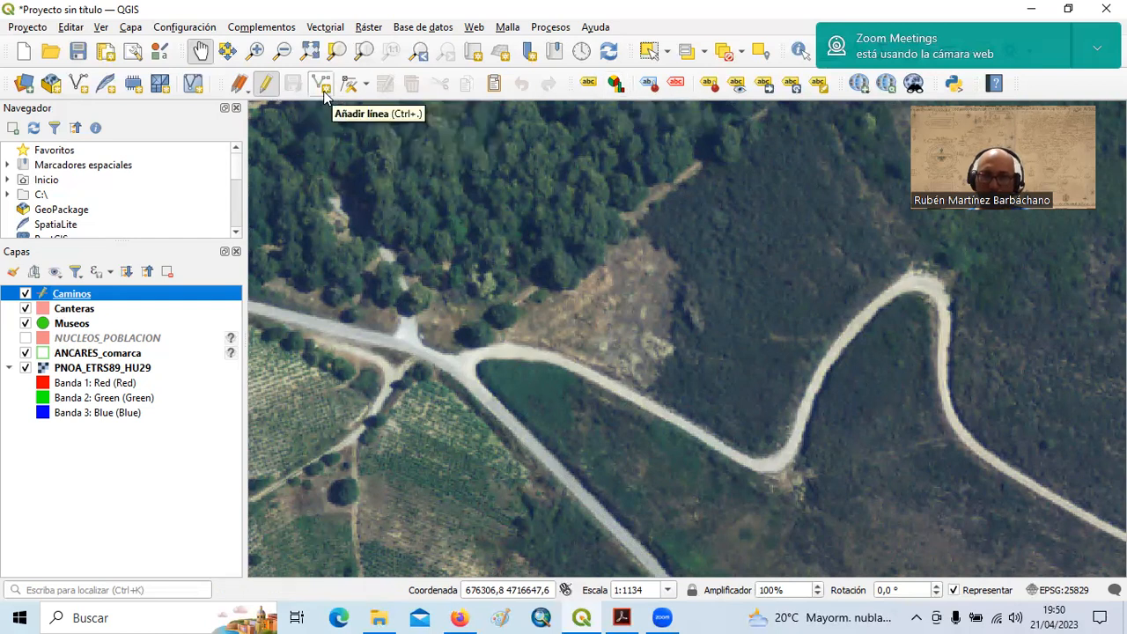
{"action": "left_click", "coordinate": [72, 28]}
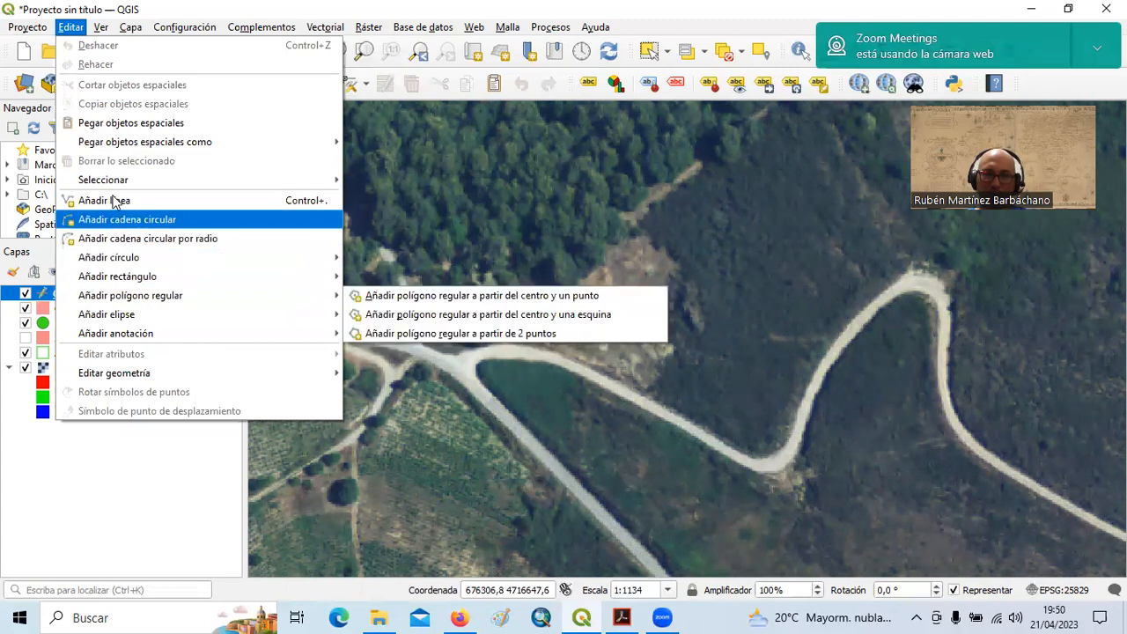
{"action": "mouse_move", "coordinate": [189, 15]}
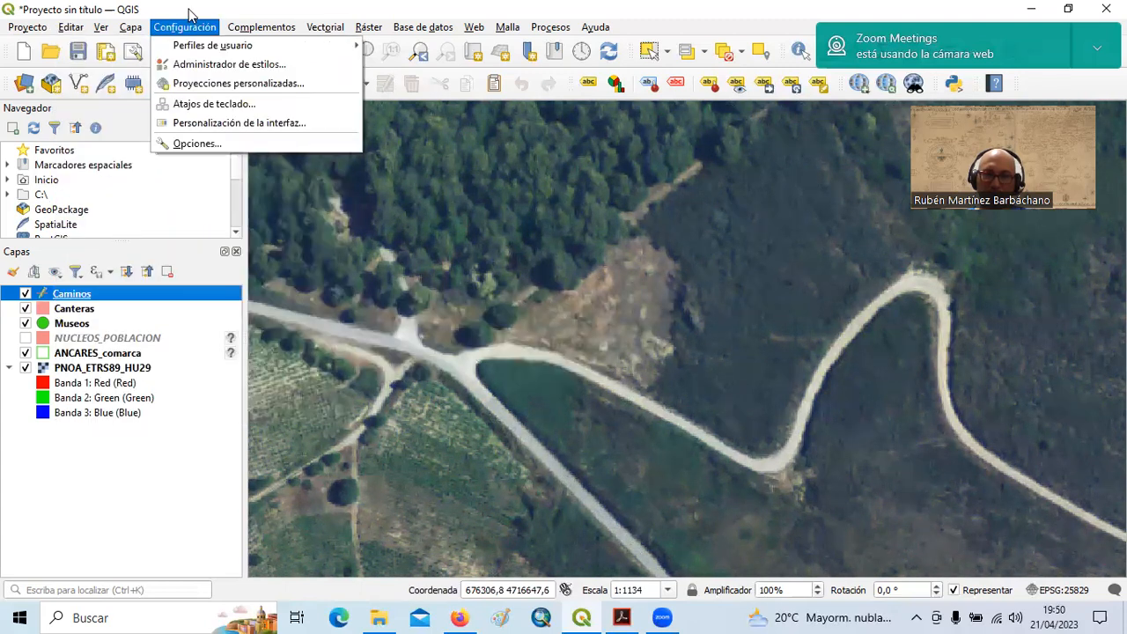
{"action": "left_click", "coordinate": [262, 30]}
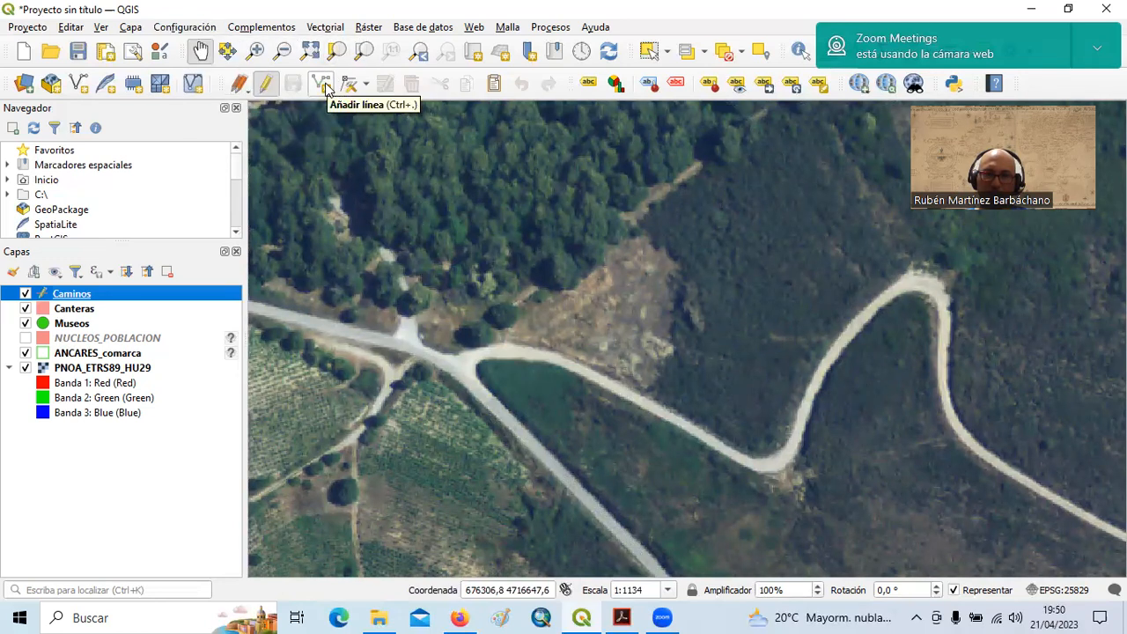
Start a new line feature at the western junction and trace the quarry access track southeast towards its first sharp bend.
{"action": "scroll", "coordinate": [496, 357], "scroll_direction": "up", "scroll_amount": 1}
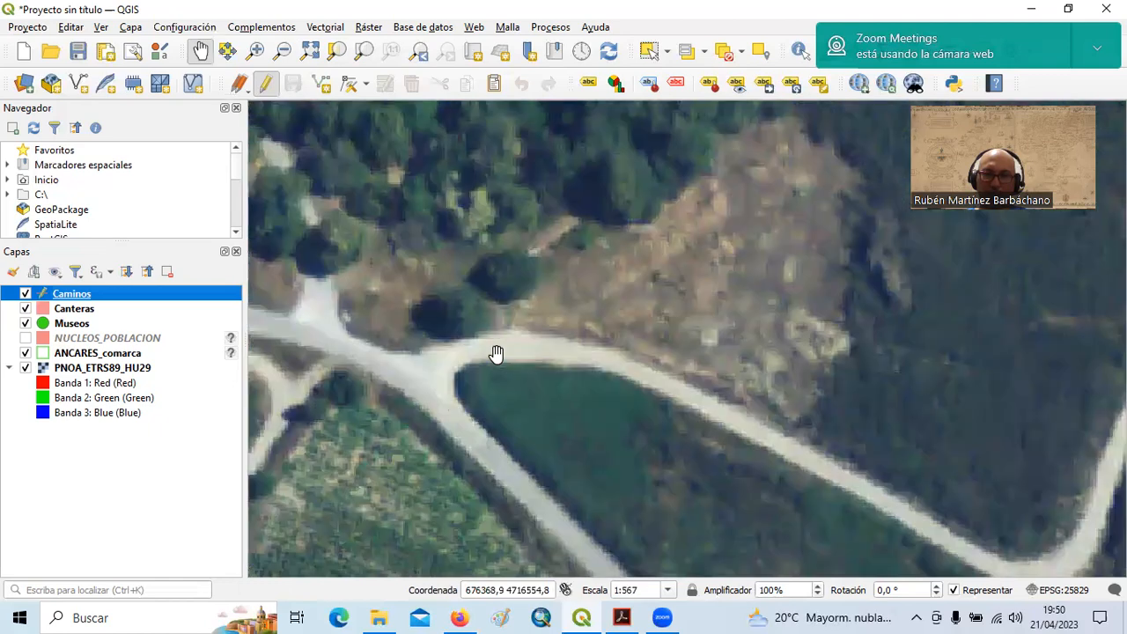
{"action": "left_click", "coordinate": [323, 86]}
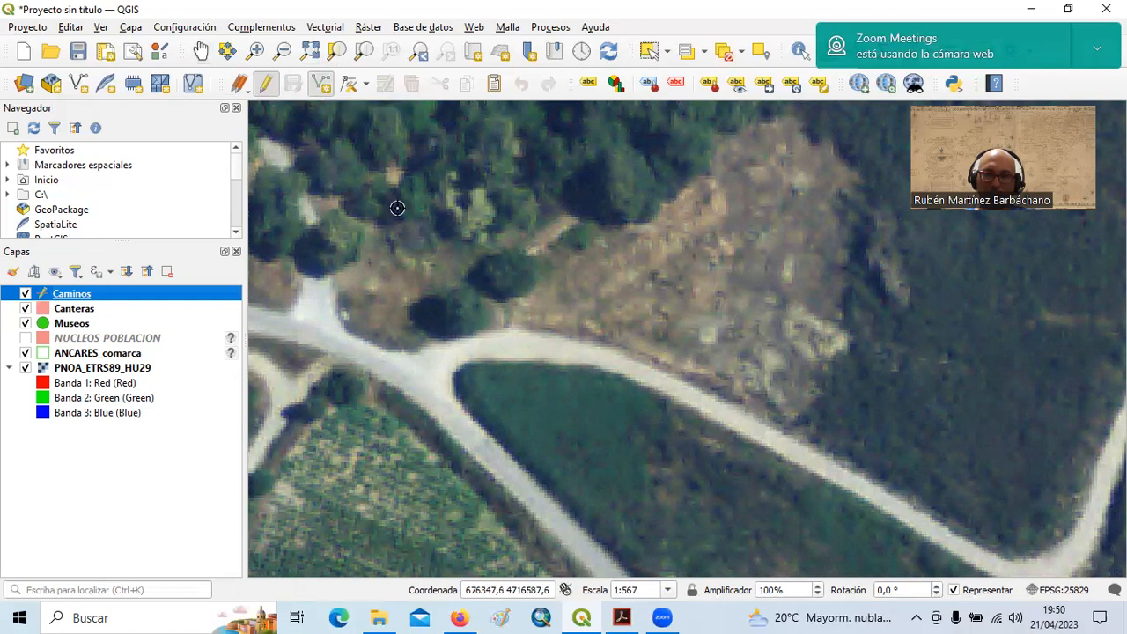
{"action": "left_click", "coordinate": [425, 374]}
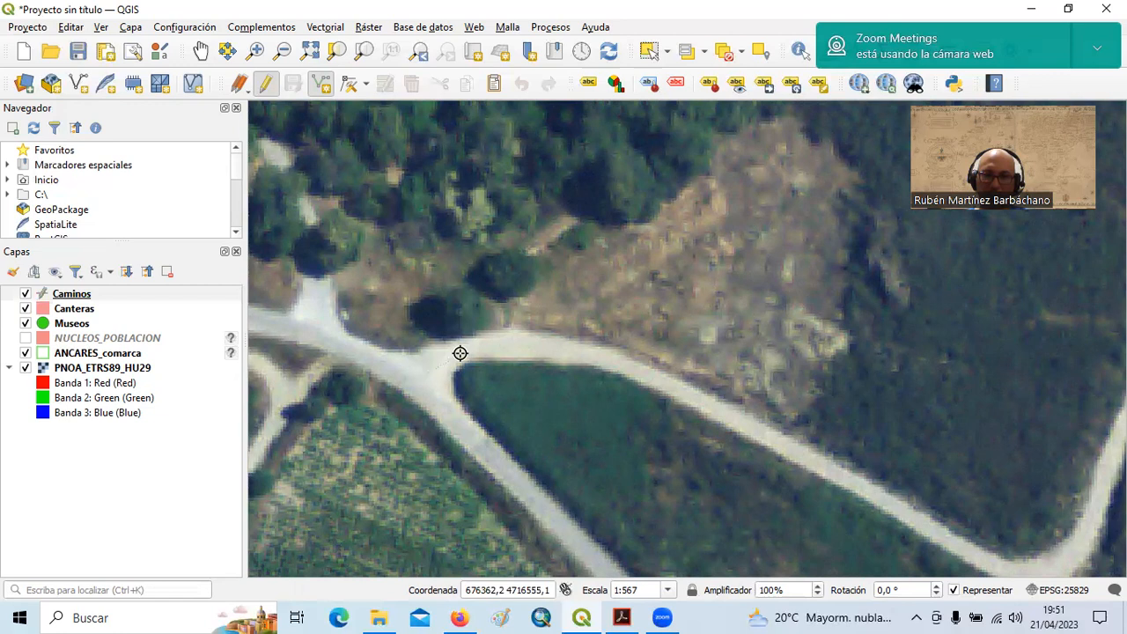
{"action": "left_click", "coordinate": [502, 350]}
{"action": "left_click", "coordinate": [545, 347]}
{"action": "left_click", "coordinate": [634, 370]}
{"action": "left_click", "coordinate": [843, 480]}
{"action": "left_click", "coordinate": [926, 527]}
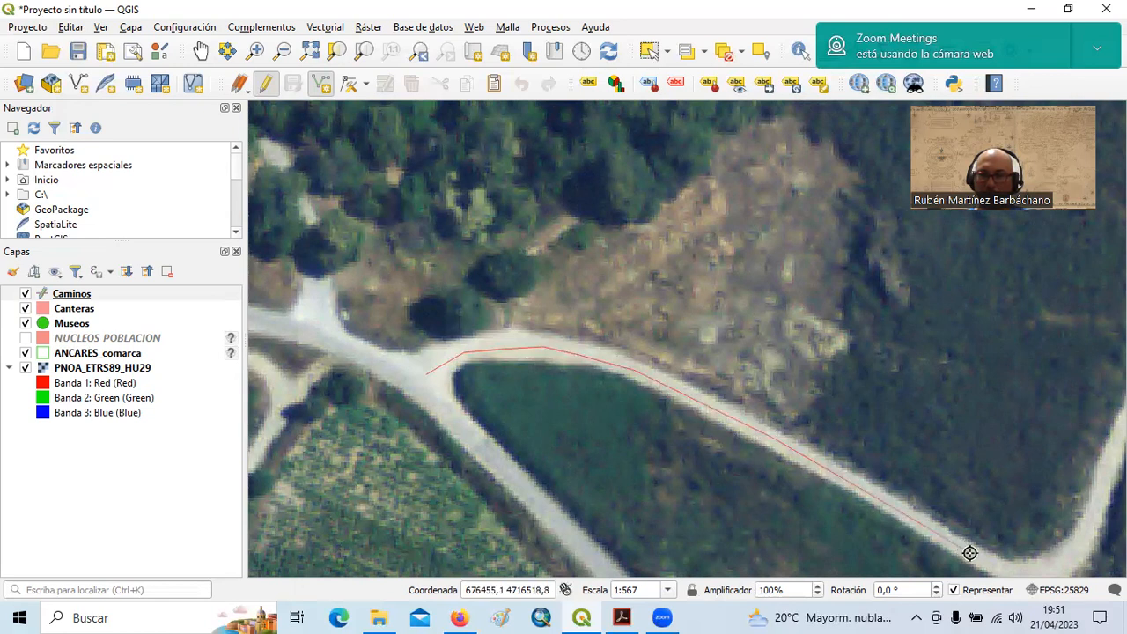
Set the Caminos simple line symbol to red with a stroke width of 1.66 mm and apply it.
{"action": "left_click", "coordinate": [77, 299]}
{"action": "double_click", "coordinate": [78, 297]}
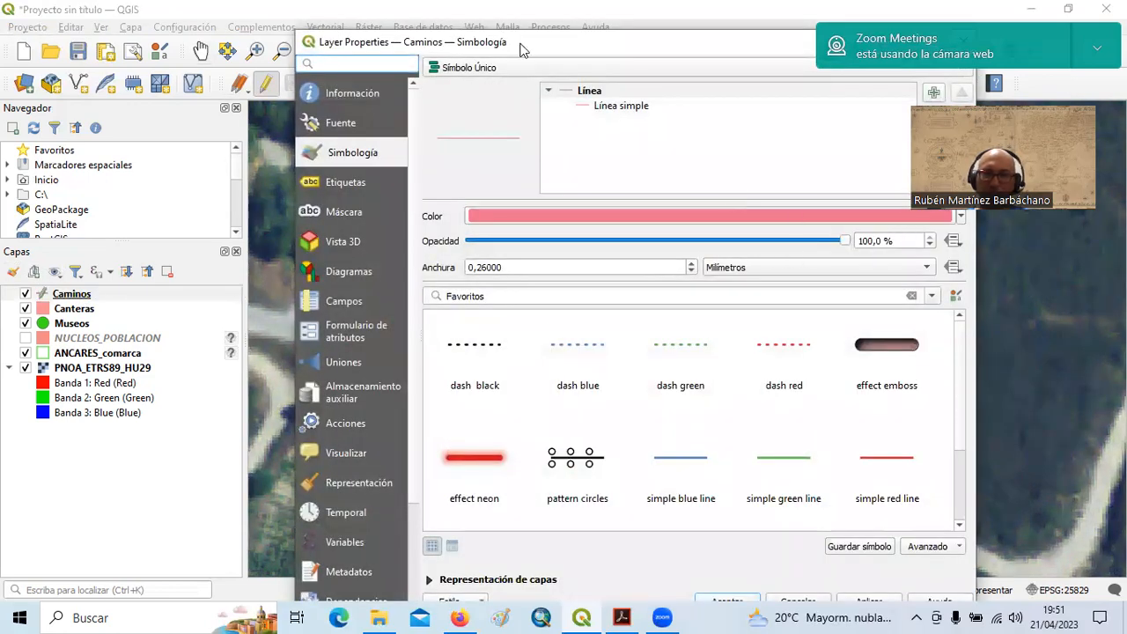
{"action": "left_click_drag", "start_coordinate": [322, 45], "coordinate": [98, 41]}
{"action": "left_click_drag", "start_coordinate": [419, 38], "coordinate": [363, 85]}
{"action": "left_click", "coordinate": [326, 149]}
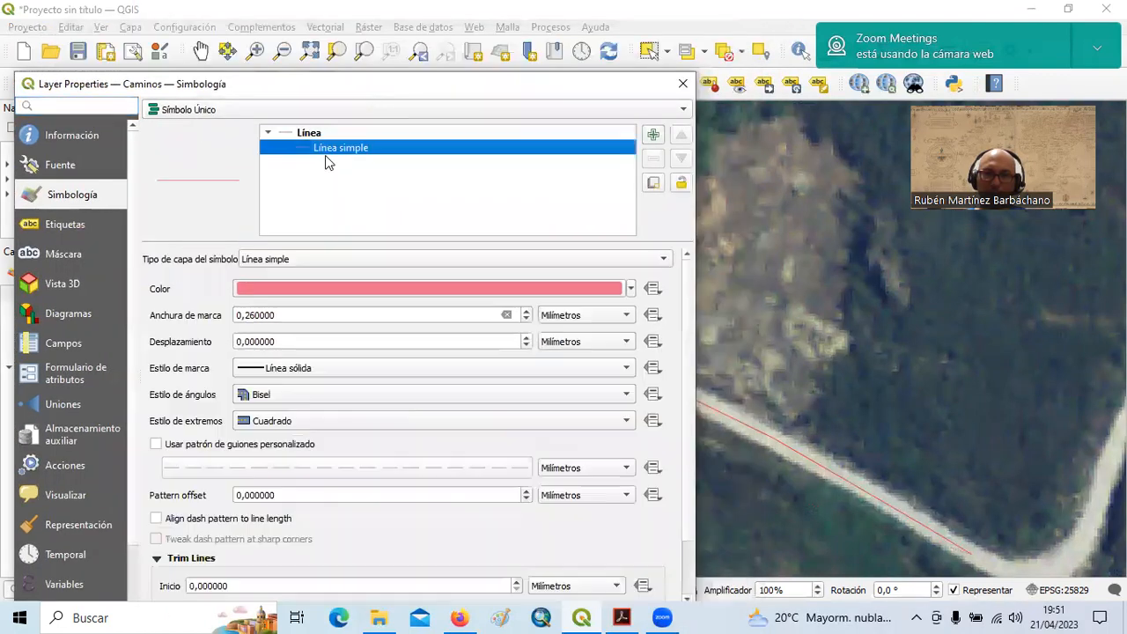
{"action": "left_click", "coordinate": [630, 290]}
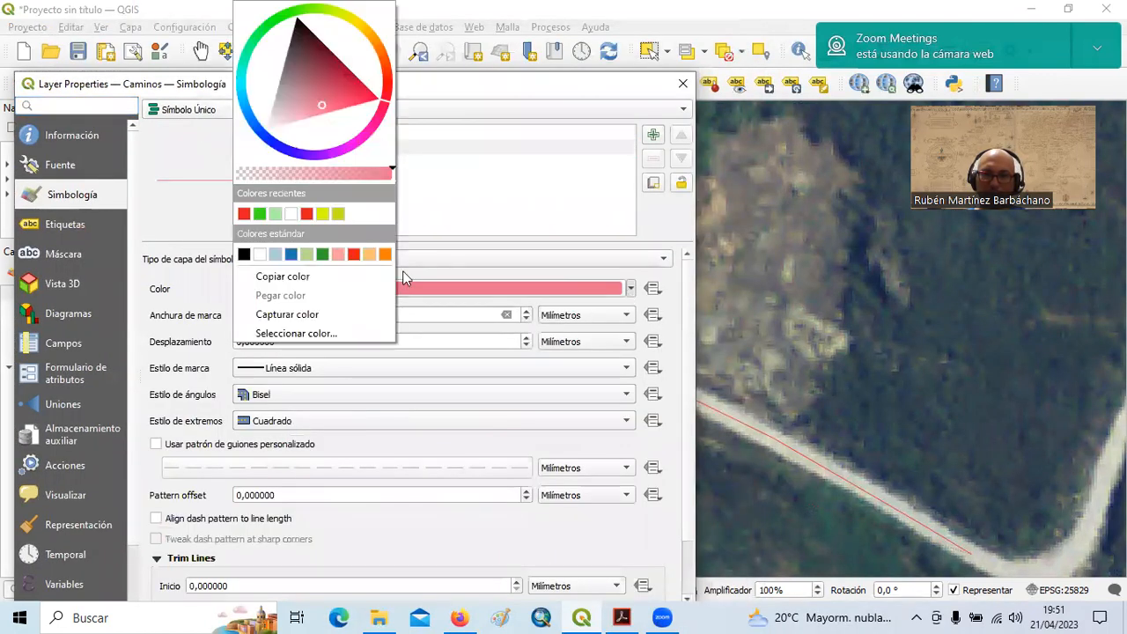
{"action": "left_click", "coordinate": [245, 220]}
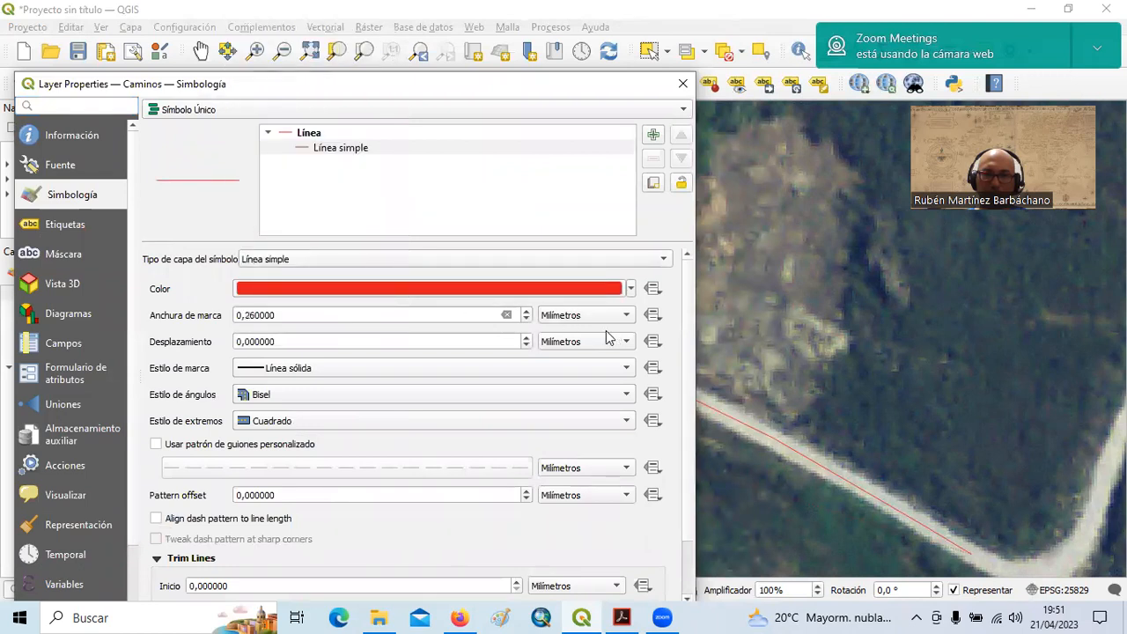
{"action": "left_click", "coordinate": [527, 314]}
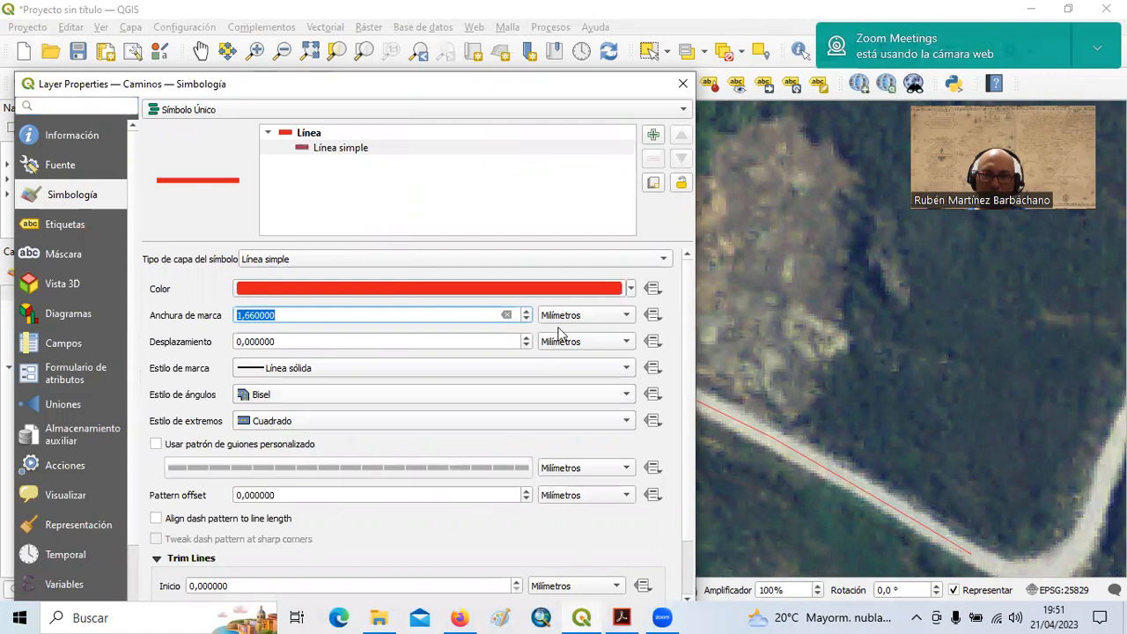
{"action": "left_click_drag", "start_coordinate": [249, 88], "coordinate": [273, 26]}
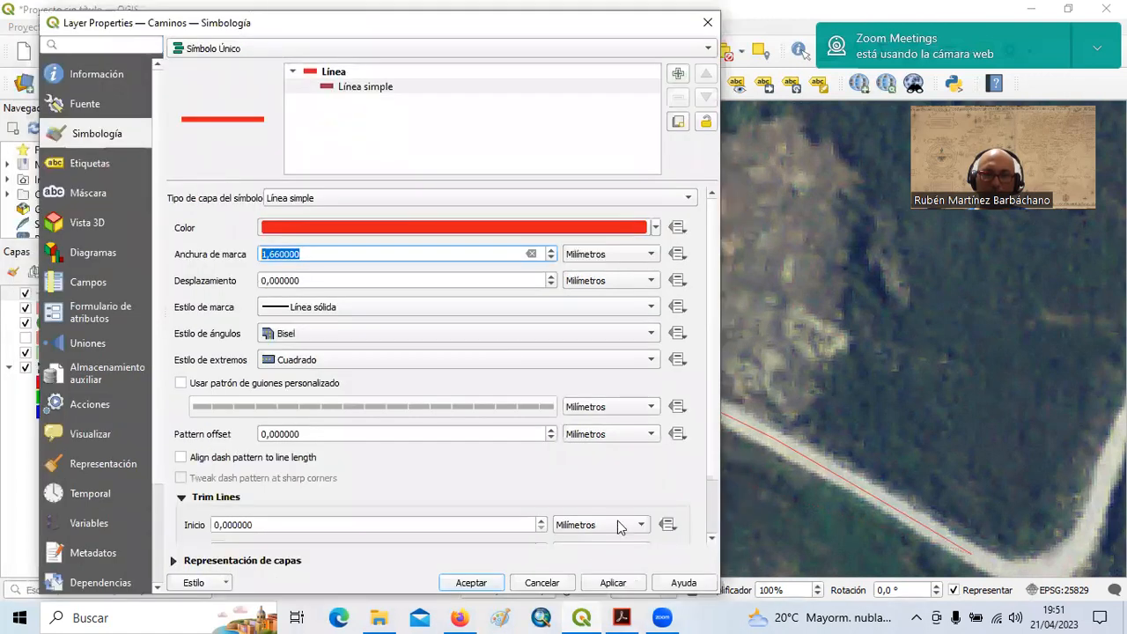
{"action": "left_click", "coordinate": [613, 585]}
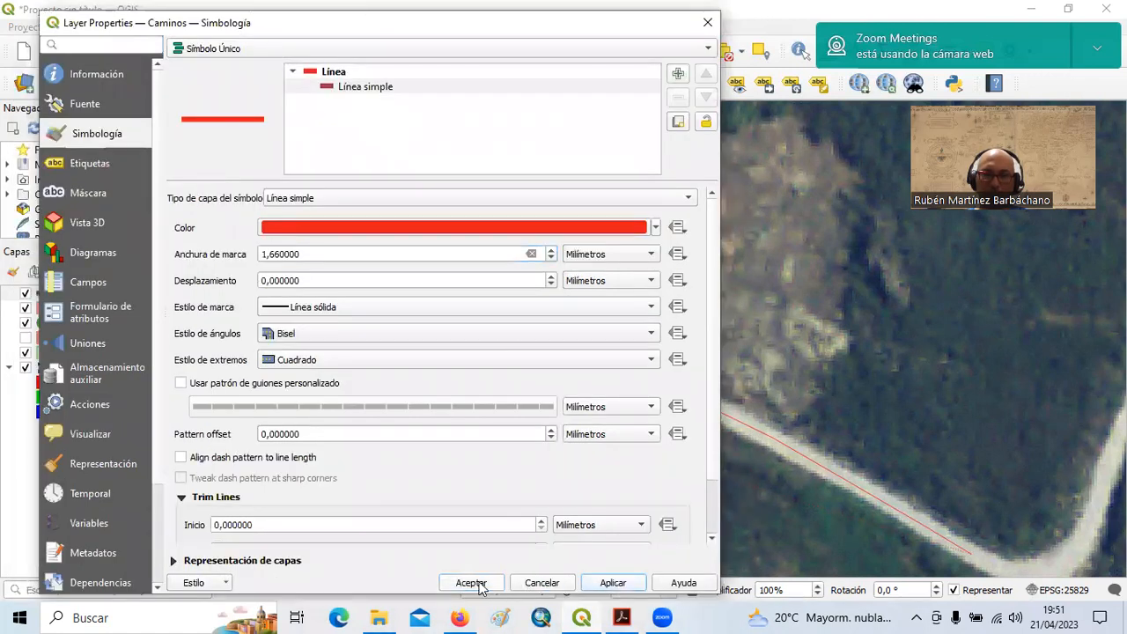
{"action": "left_click", "coordinate": [471, 583]}
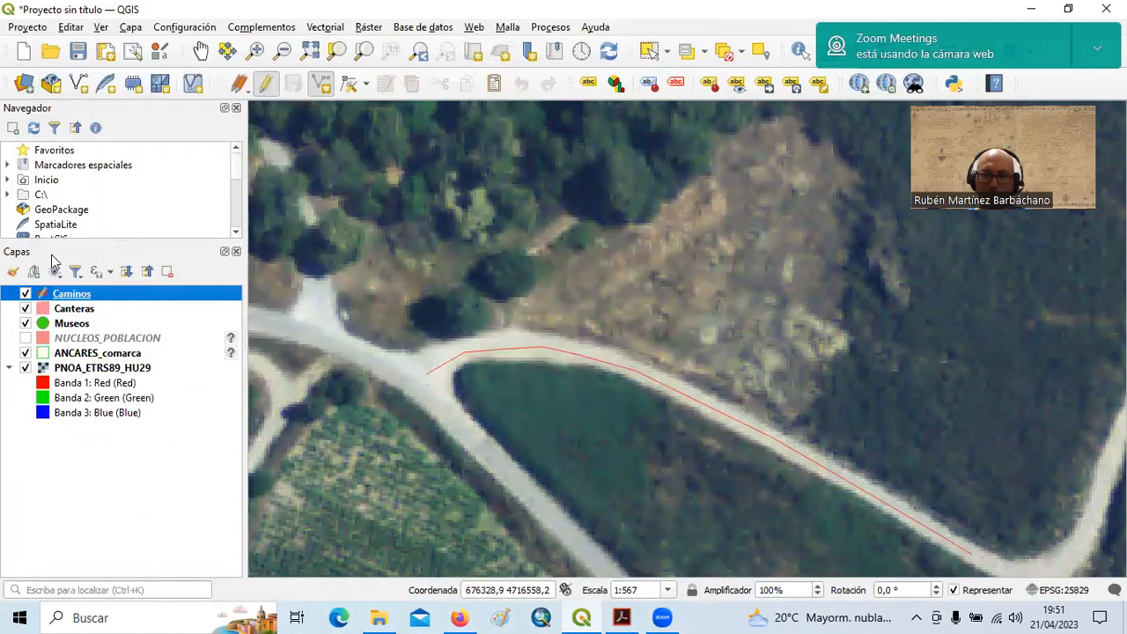
Increase the Caminos line symbol's width to 4.26 mm.
{"action": "double_click", "coordinate": [71, 298]}
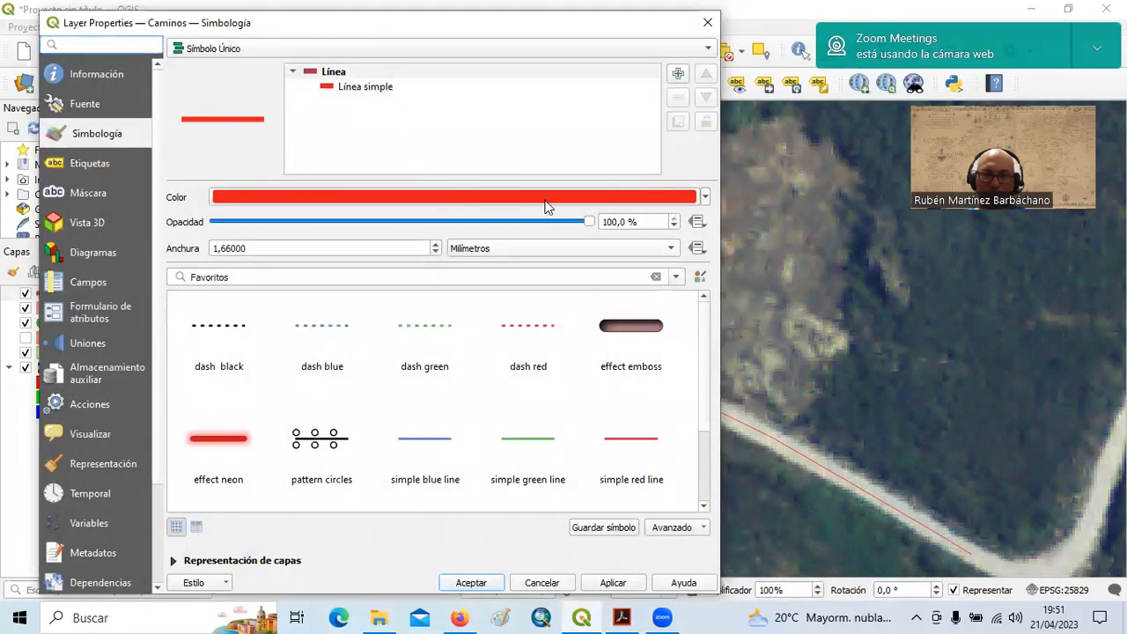
{"action": "left_click", "coordinate": [435, 246]}
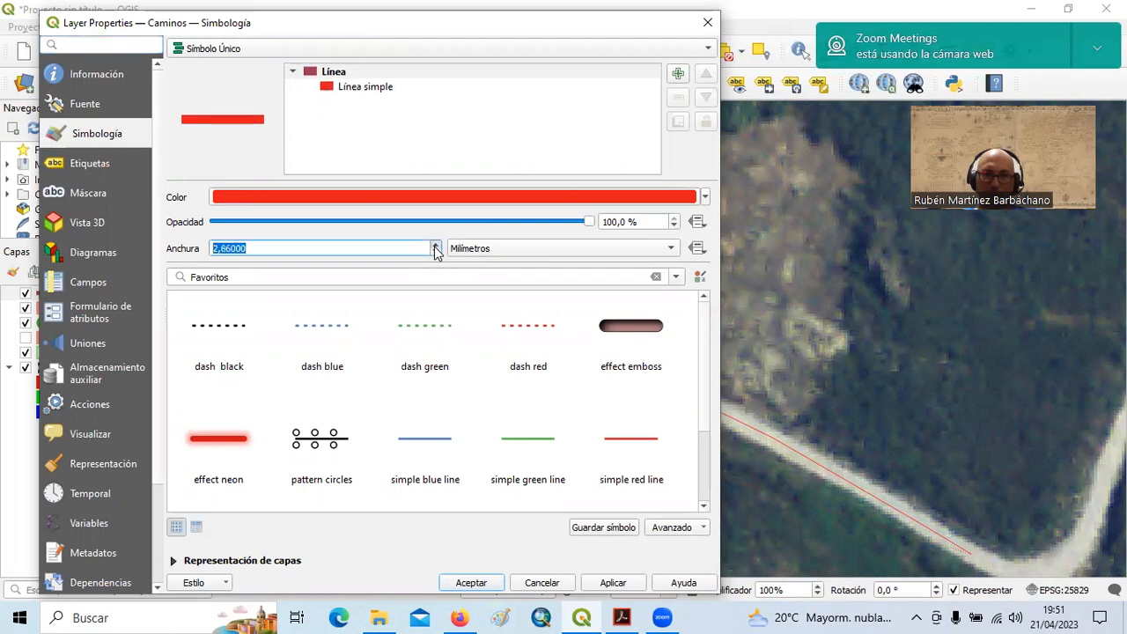
{"action": "left_click", "coordinate": [435, 246]}
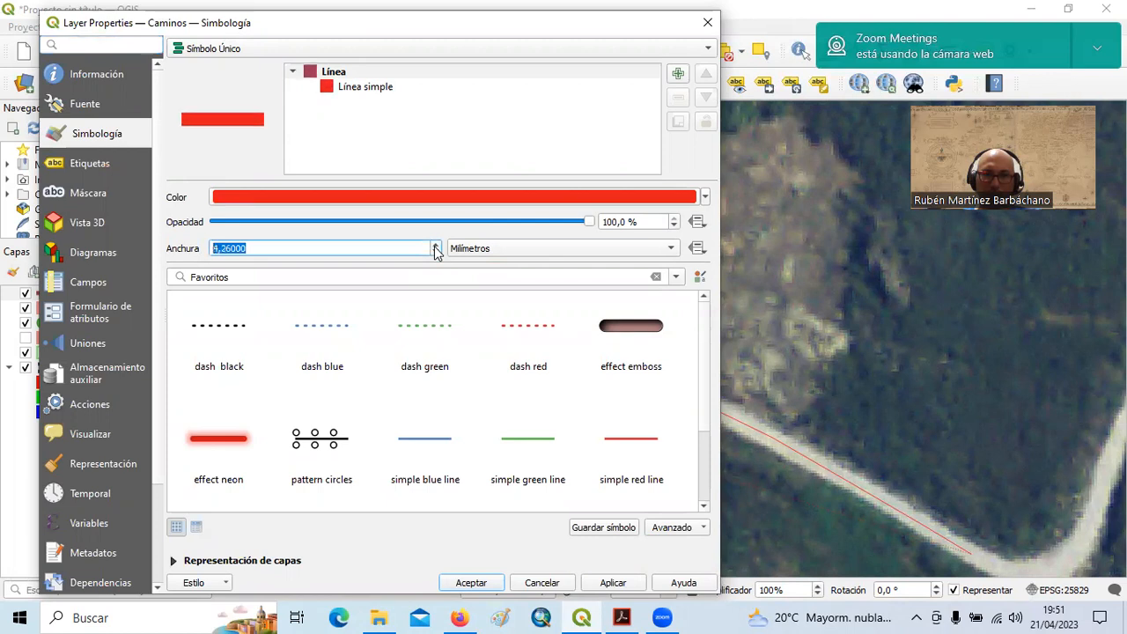
{"action": "left_click", "coordinate": [471, 583]}
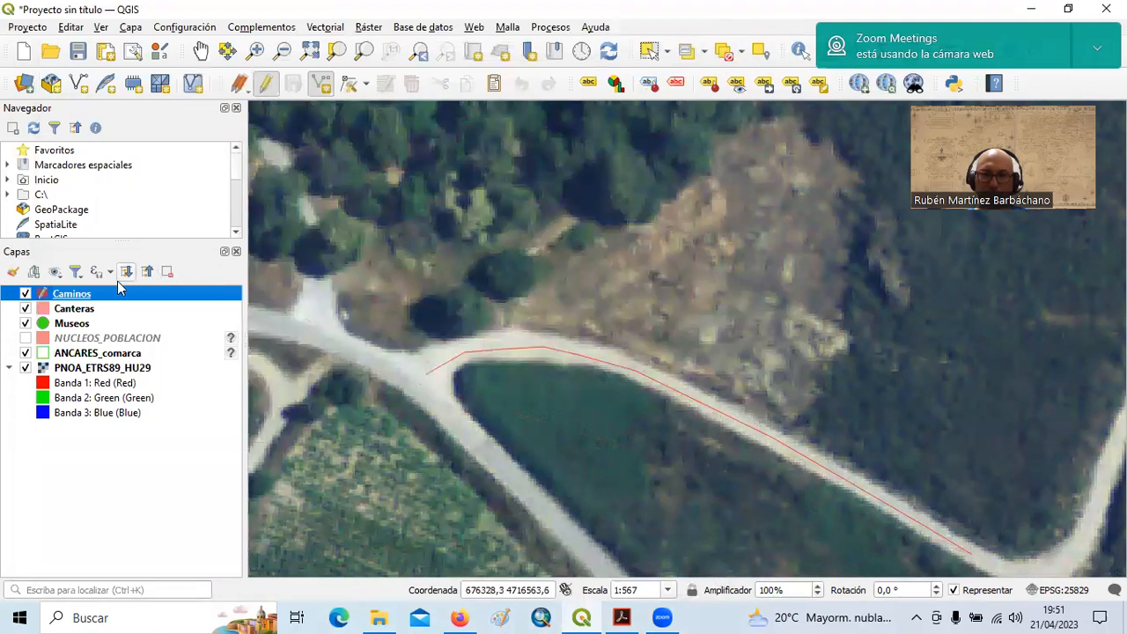
Continue the road line through the first sharp bend and onto the stretch heading north.
{"action": "left_click", "coordinate": [995, 565]}
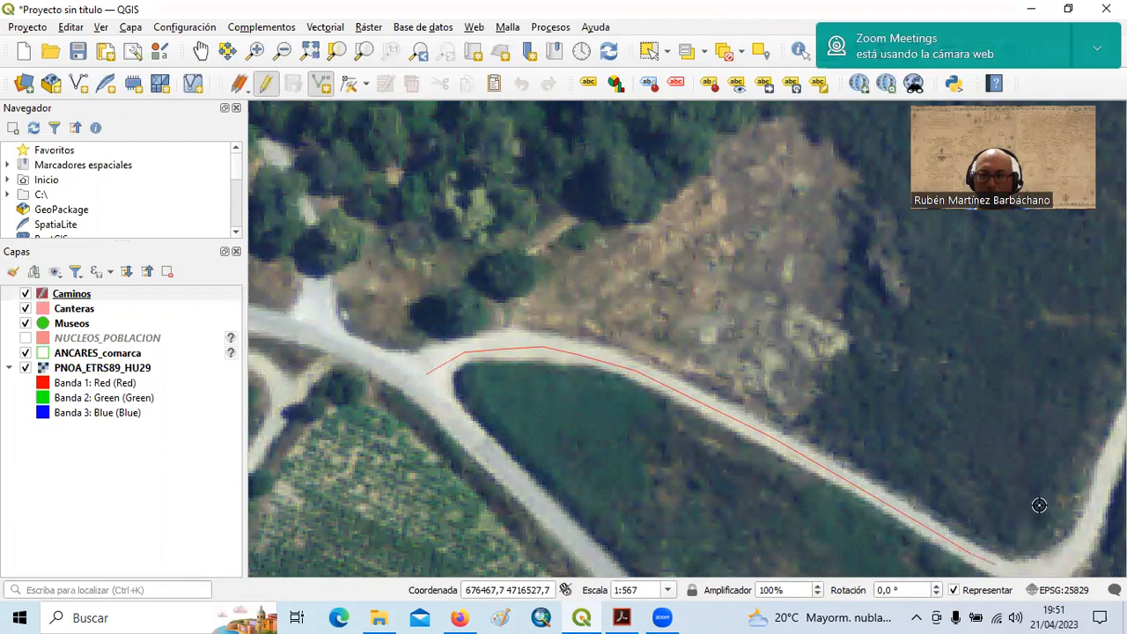
{"action": "left_click_drag", "start_coordinate": [1041, 506], "coordinate": [791, 375]}
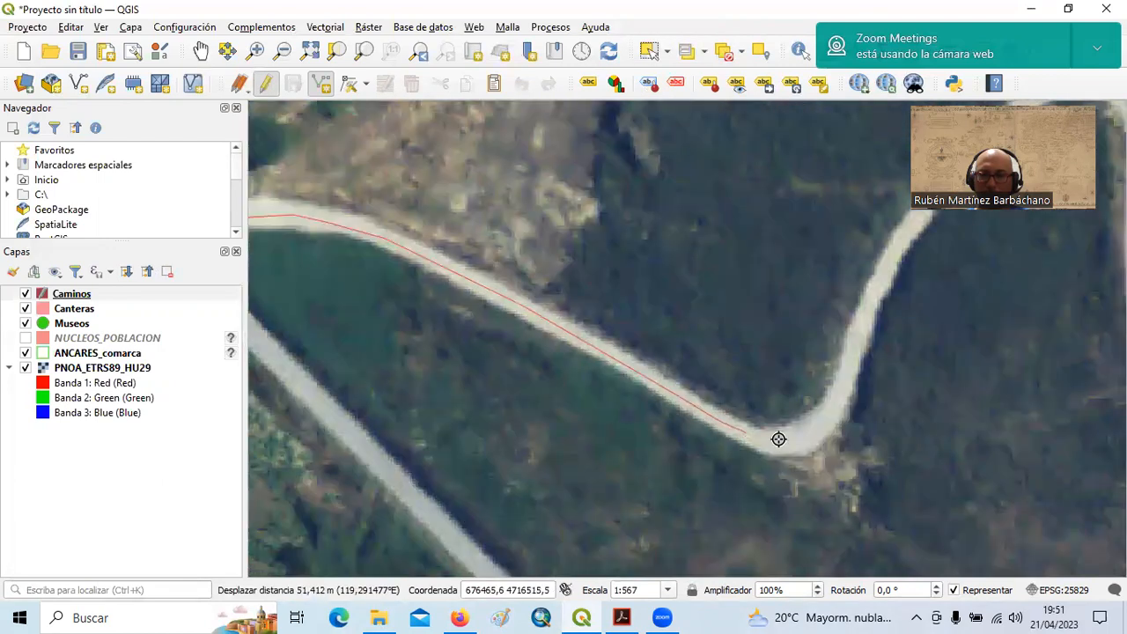
{"action": "left_click", "coordinate": [777, 442]}
{"action": "left_click", "coordinate": [820, 425]}
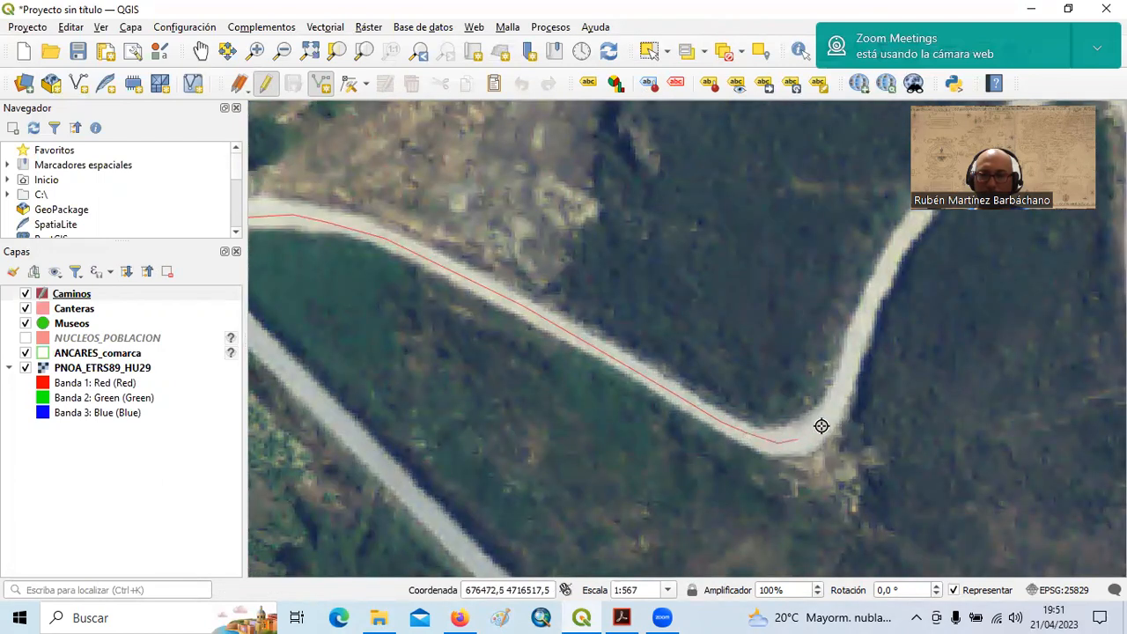
{"action": "left_click", "coordinate": [841, 396]}
{"action": "left_click", "coordinate": [852, 345]}
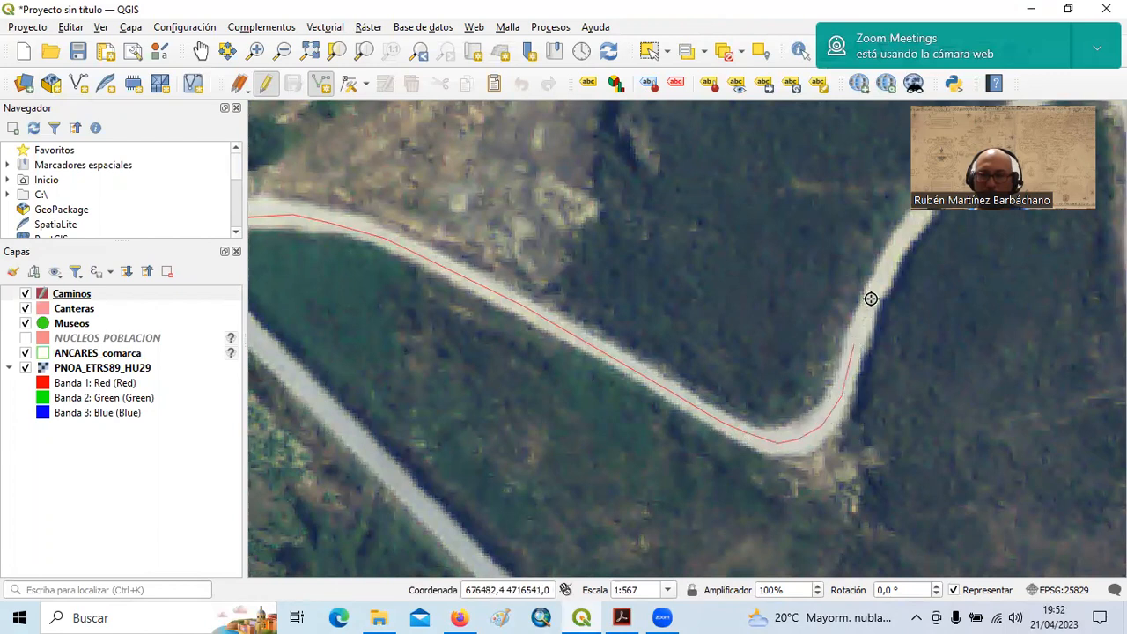
Extend the road line north along the track and around the hairpin bend to its southbound side.
{"action": "left_click_drag", "start_coordinate": [908, 299], "coordinate": [745, 491]}
{"action": "left_click", "coordinate": [750, 427]}
{"action": "left_click", "coordinate": [788, 379]}
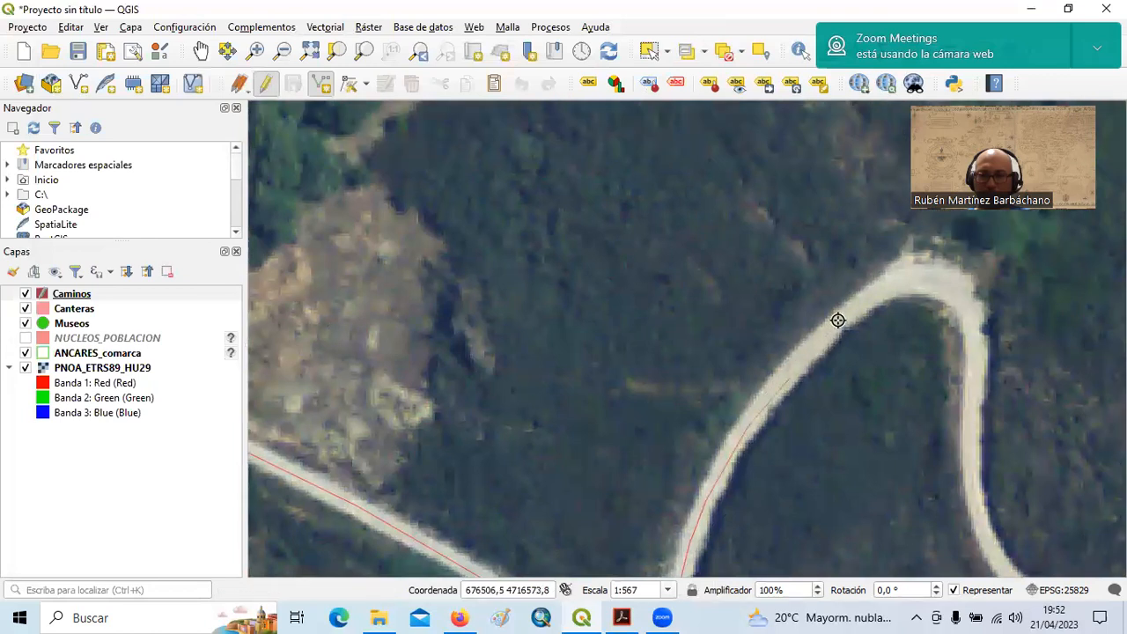
{"action": "left_click", "coordinate": [886, 285]}
{"action": "left_click", "coordinate": [927, 281]}
{"action": "left_click", "coordinate": [949, 287]}
{"action": "left_click", "coordinate": [966, 310]}
{"action": "left_click", "coordinate": [977, 361]}
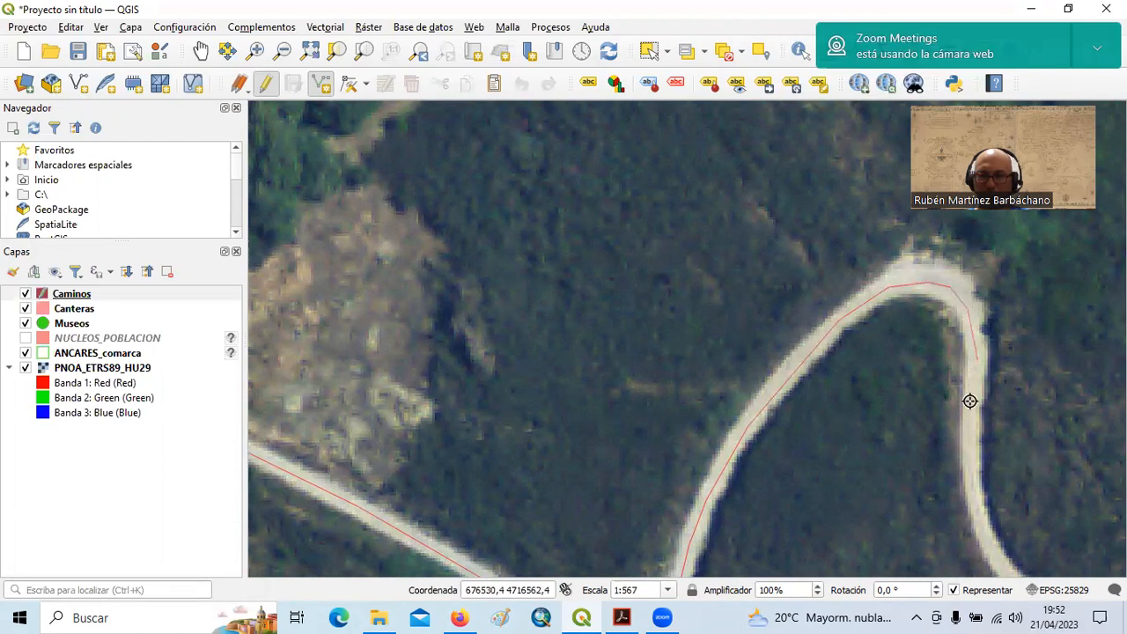
{"action": "left_click", "coordinate": [972, 436]}
Trace the road line down from the hairpin and through the curve onto the southeast stretch.
{"action": "left_click_drag", "start_coordinate": [980, 477], "coordinate": [578, 244]}
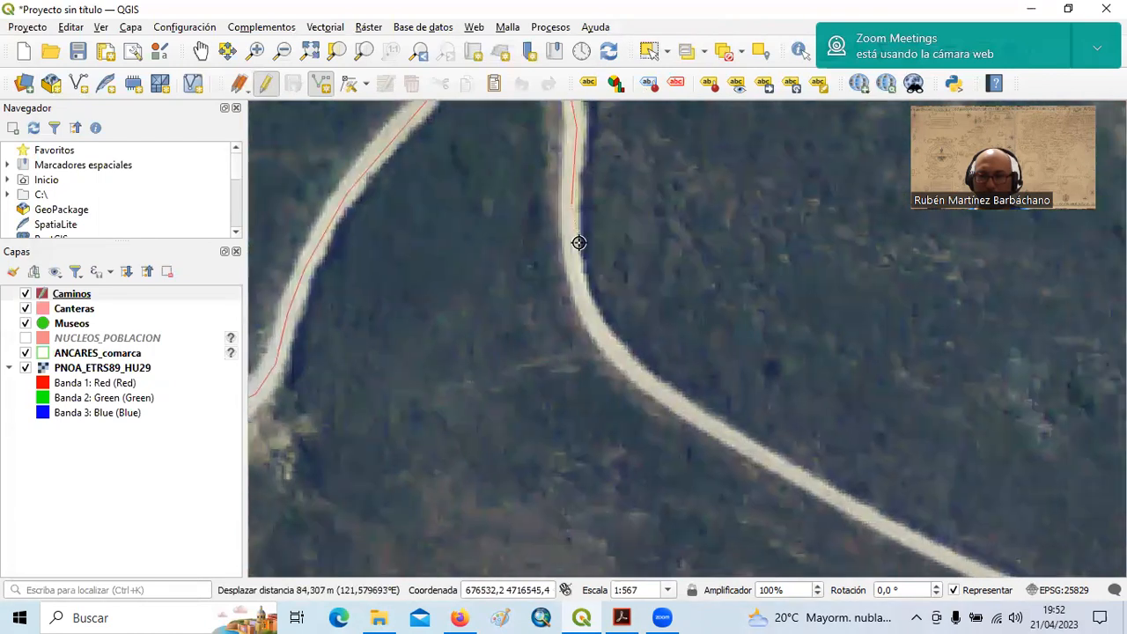
{"action": "left_click", "coordinate": [572, 272]}
{"action": "left_click", "coordinate": [602, 334]}
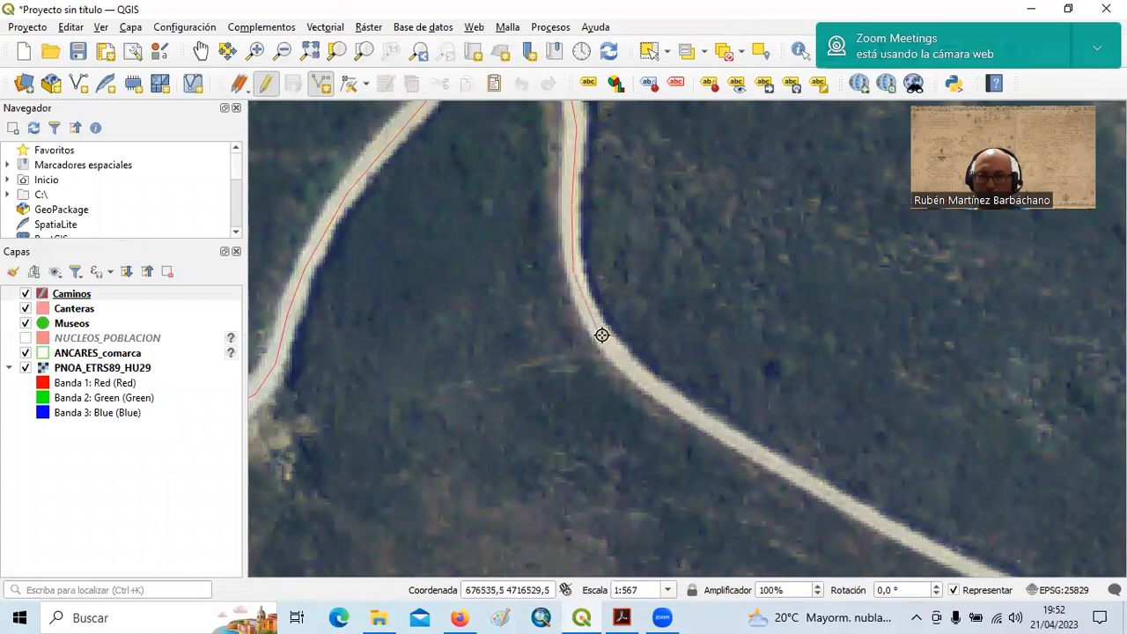
{"action": "left_click", "coordinate": [631, 375]}
{"action": "left_click", "coordinate": [752, 451]}
{"action": "left_click", "coordinate": [876, 522]}
Continue the road line southeast along the track and around the bend where it turns northeast.
{"action": "left_click_drag", "start_coordinate": [850, 461], "coordinate": [431, 244]}
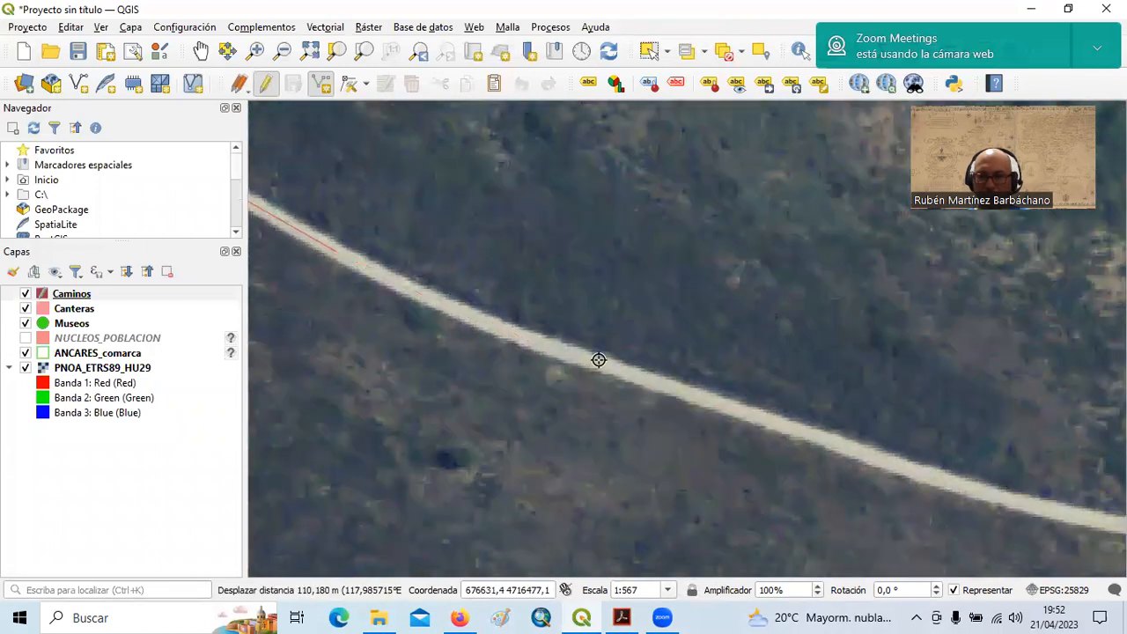
{"action": "left_click", "coordinate": [543, 344]}
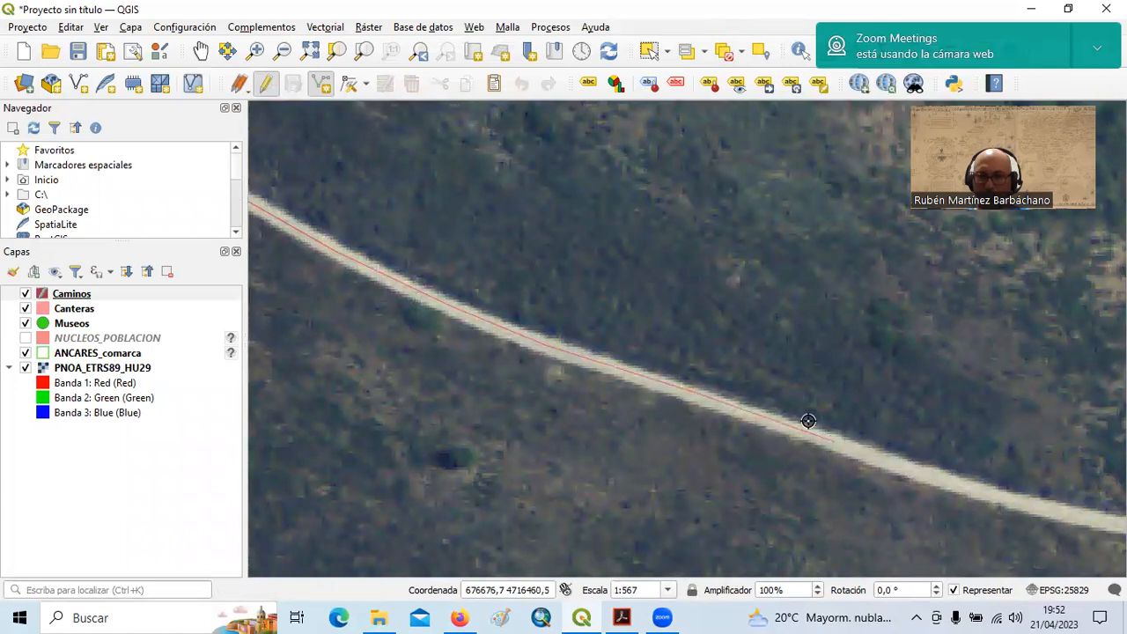
{"action": "left_click_drag", "start_coordinate": [778, 393], "coordinate": [306, 226]}
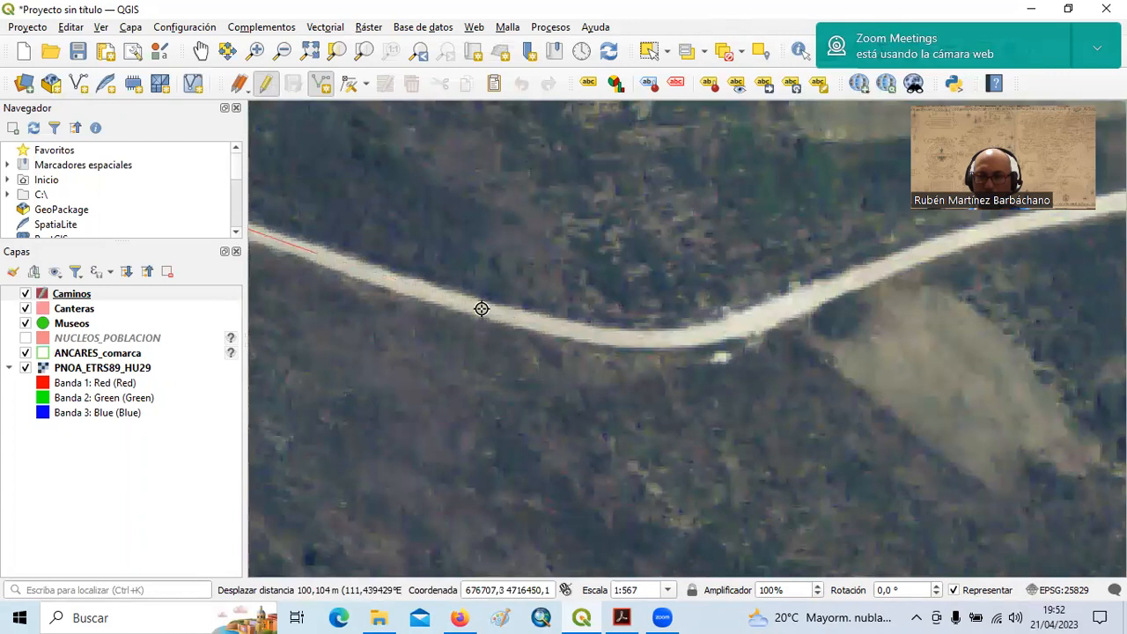
{"action": "left_click", "coordinate": [609, 336]}
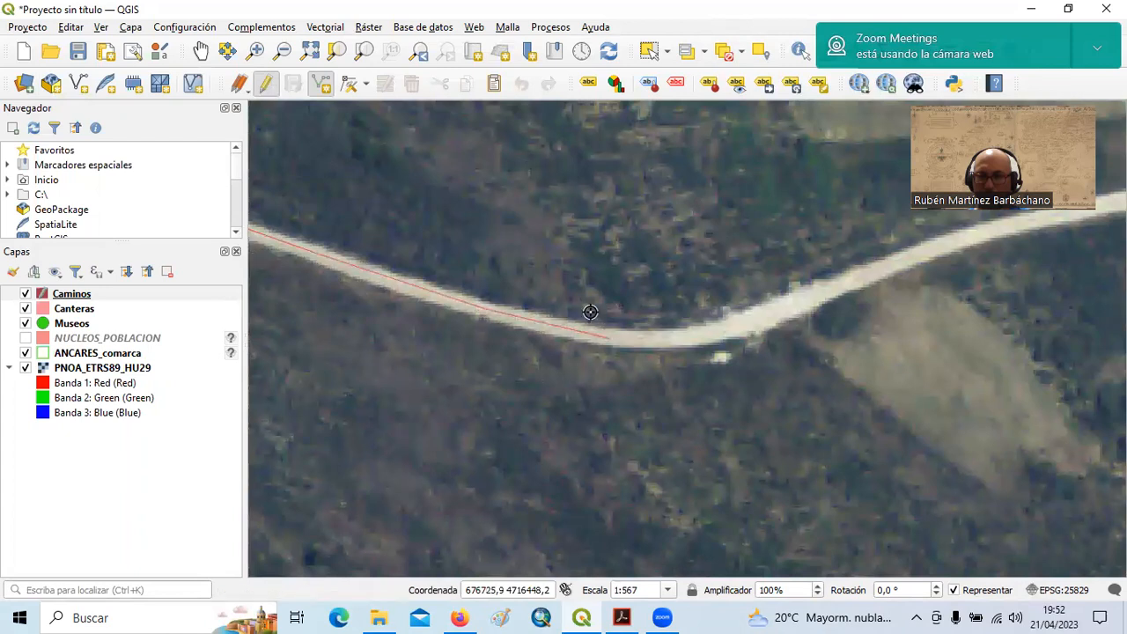
{"action": "left_click", "coordinate": [695, 337]}
{"action": "left_click", "coordinate": [747, 319]}
{"action": "left_click", "coordinate": [810, 302]}
Extend the road line northeast from the bend and along the curve below the large cleared patch.
{"action": "scroll", "coordinate": [783, 312], "scroll_direction": "down", "scroll_amount": 2}
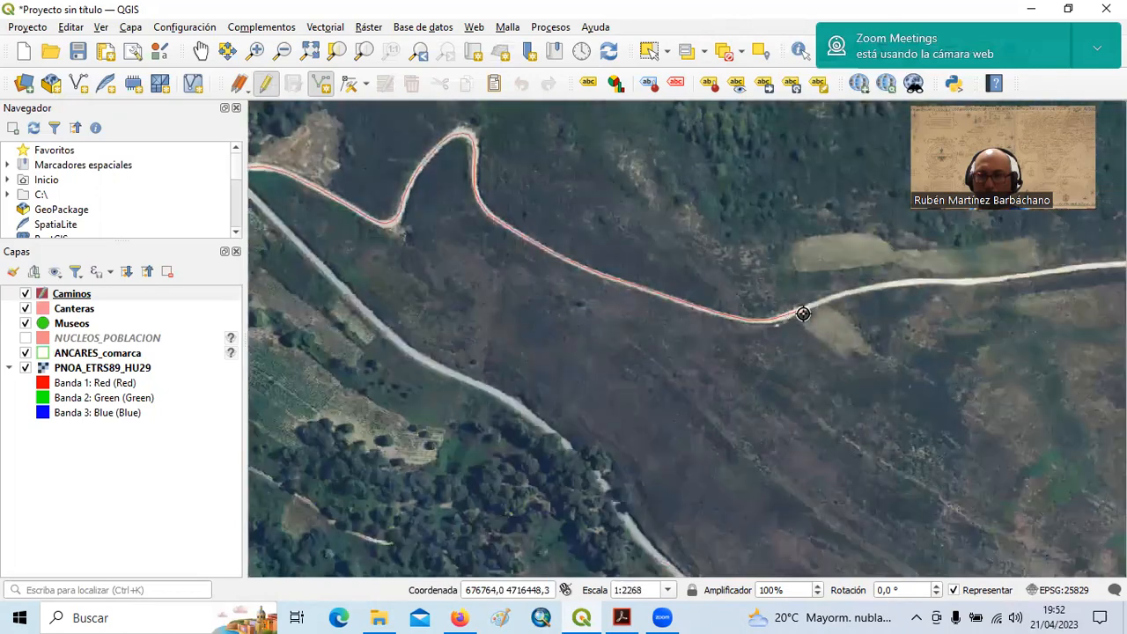
{"action": "left_click_drag", "start_coordinate": [769, 320], "coordinate": [450, 429]}
{"action": "scroll", "coordinate": [454, 430], "scroll_direction": "up", "scroll_amount": 2}
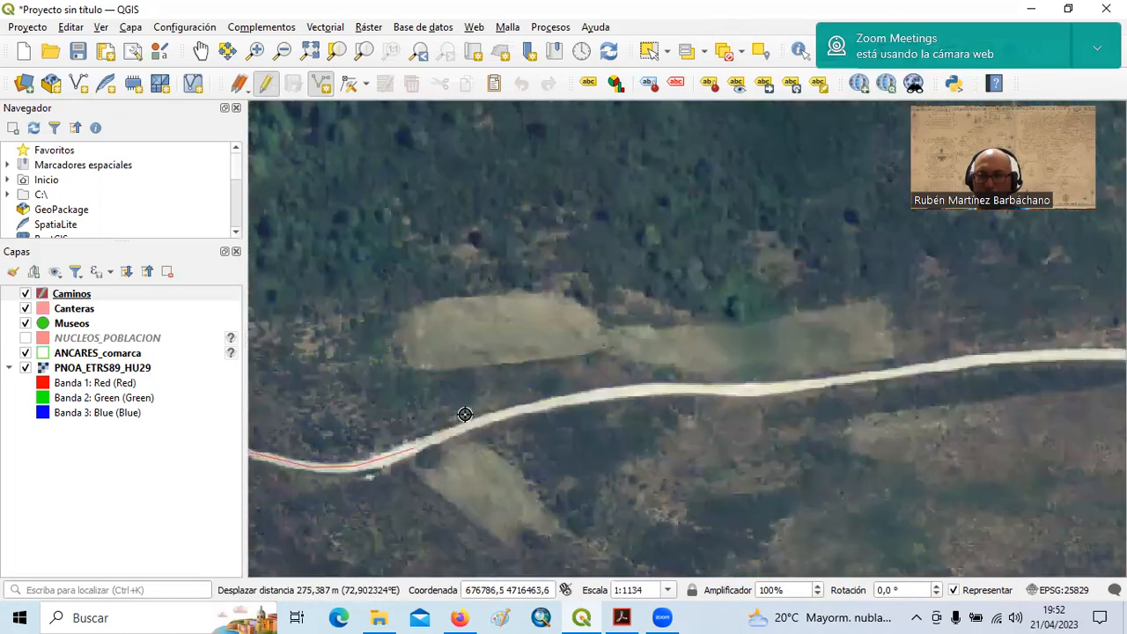
{"action": "left_click", "coordinate": [472, 431]}
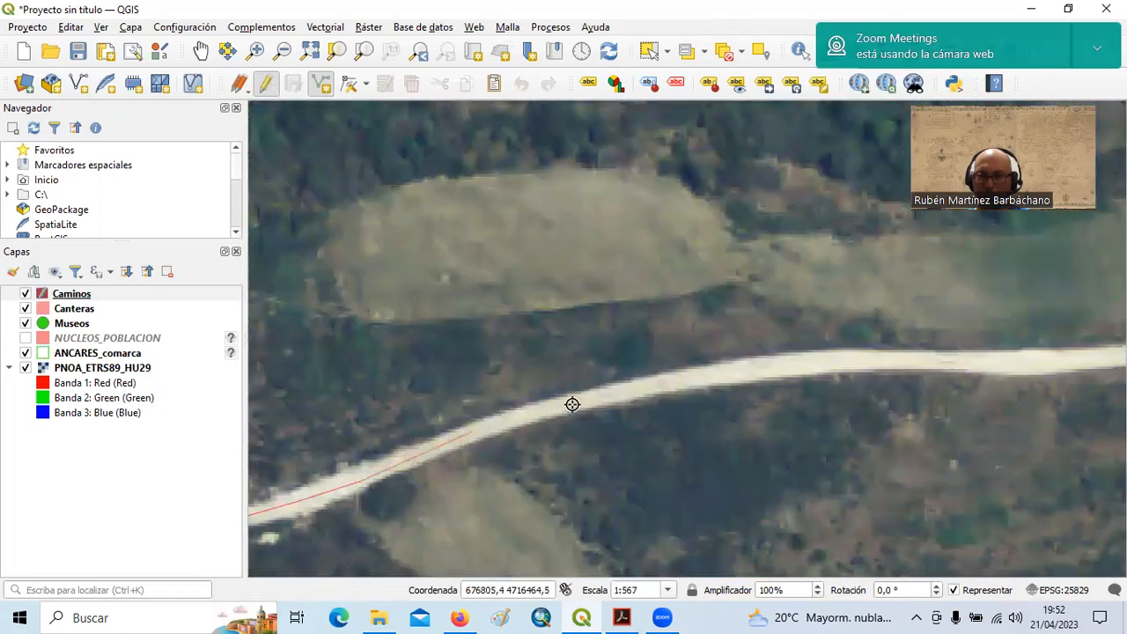
{"action": "left_click", "coordinate": [576, 398]}
{"action": "left_click", "coordinate": [674, 380]}
{"action": "left_click", "coordinate": [781, 367]}
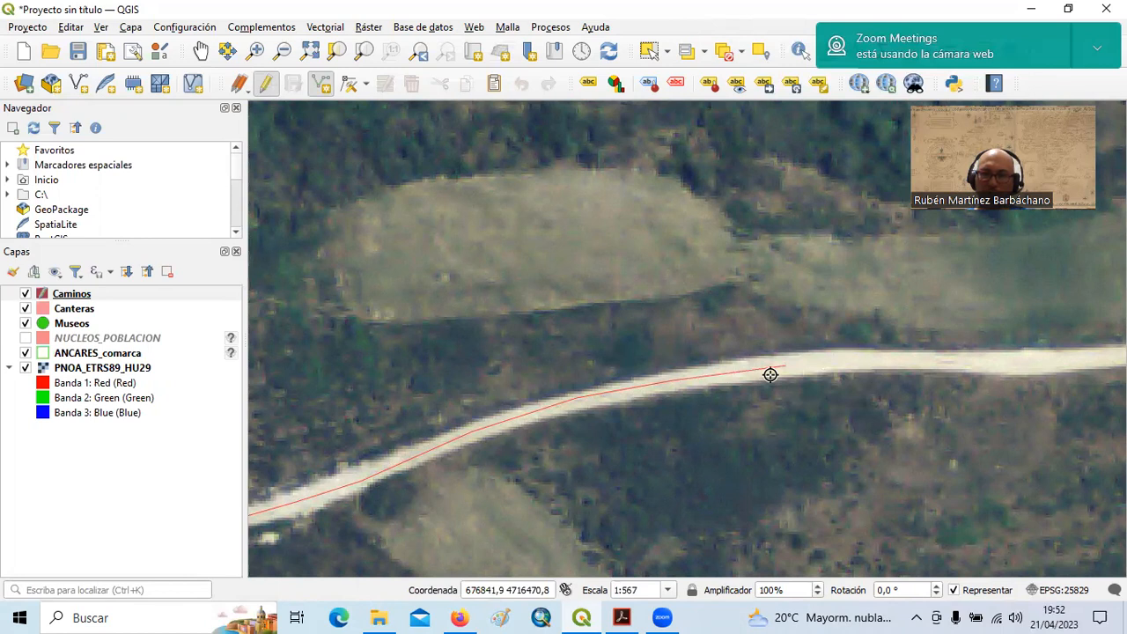
{"action": "scroll", "coordinate": [782, 376], "scroll_direction": "down", "scroll_amount": 2}
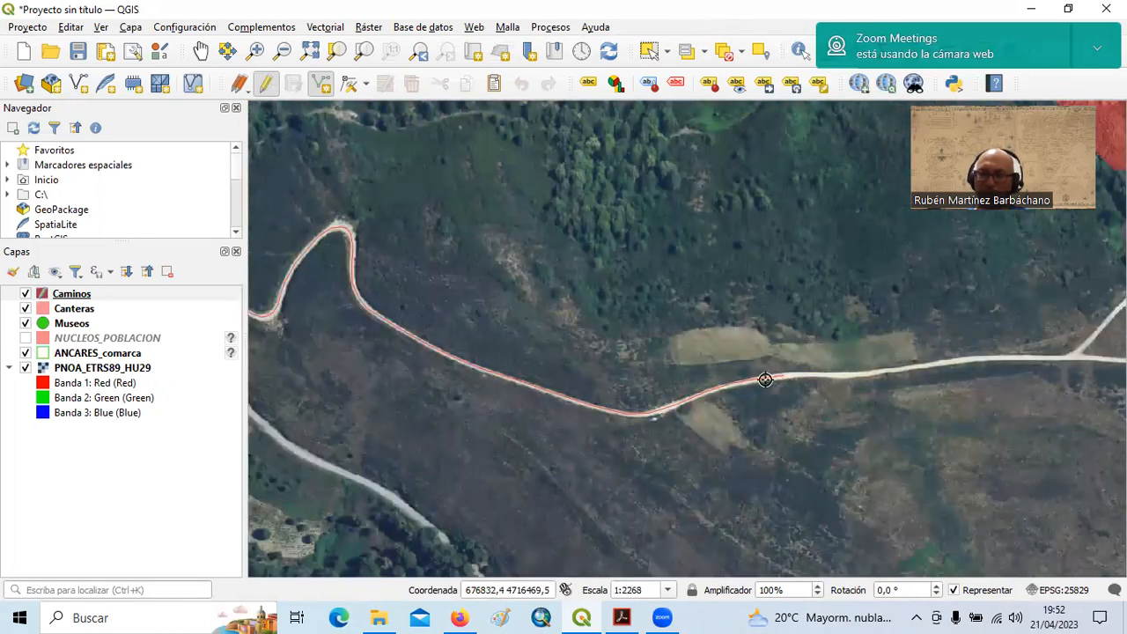
{"action": "scroll", "coordinate": [783, 379], "scroll_direction": "up", "scroll_amount": 1}
{"action": "scroll", "coordinate": [783, 379], "scroll_direction": "up", "scroll_amount": 2}
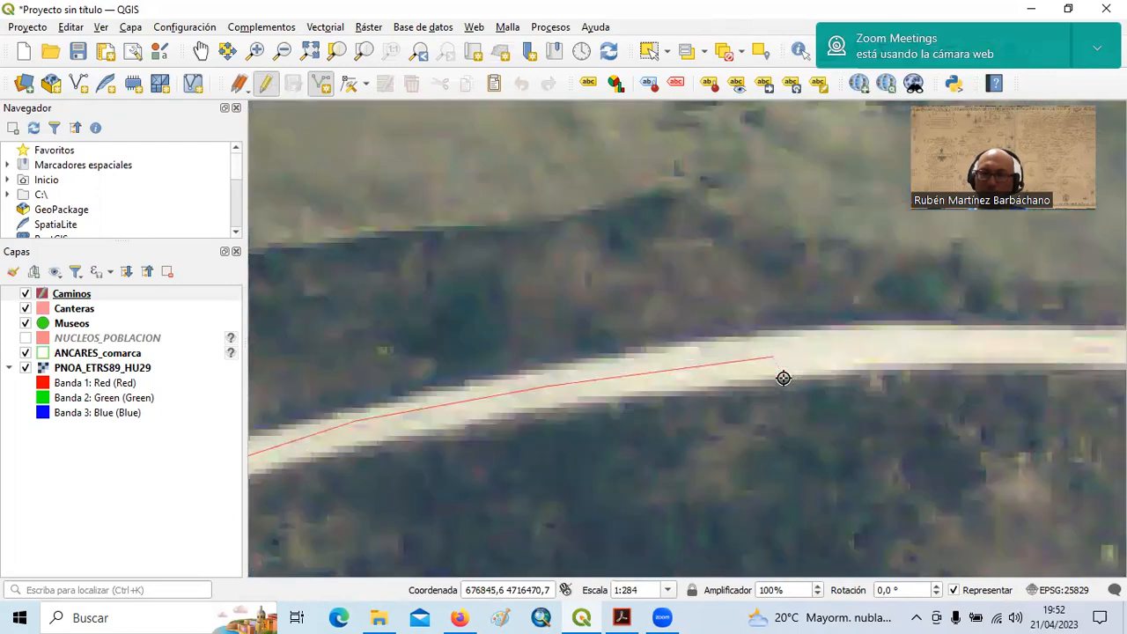
{"action": "scroll", "coordinate": [784, 379], "scroll_direction": "up", "scroll_amount": 2}
{"action": "scroll", "coordinate": [783, 379], "scroll_direction": "down", "scroll_amount": 3}
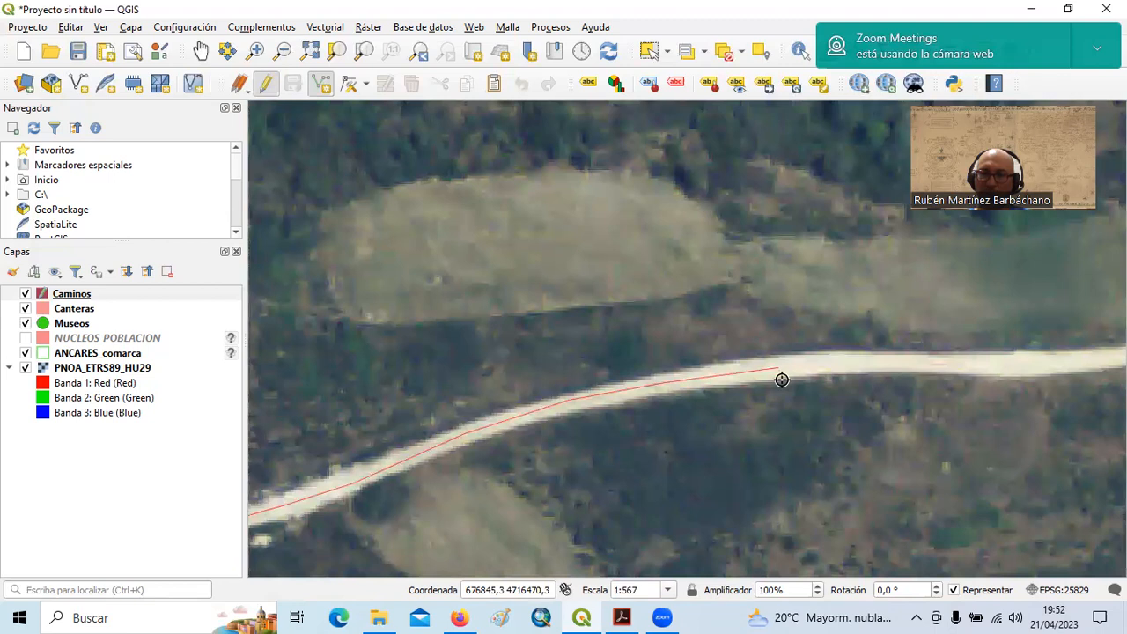
{"action": "scroll", "coordinate": [782, 379], "scroll_direction": "up", "scroll_amount": 2}
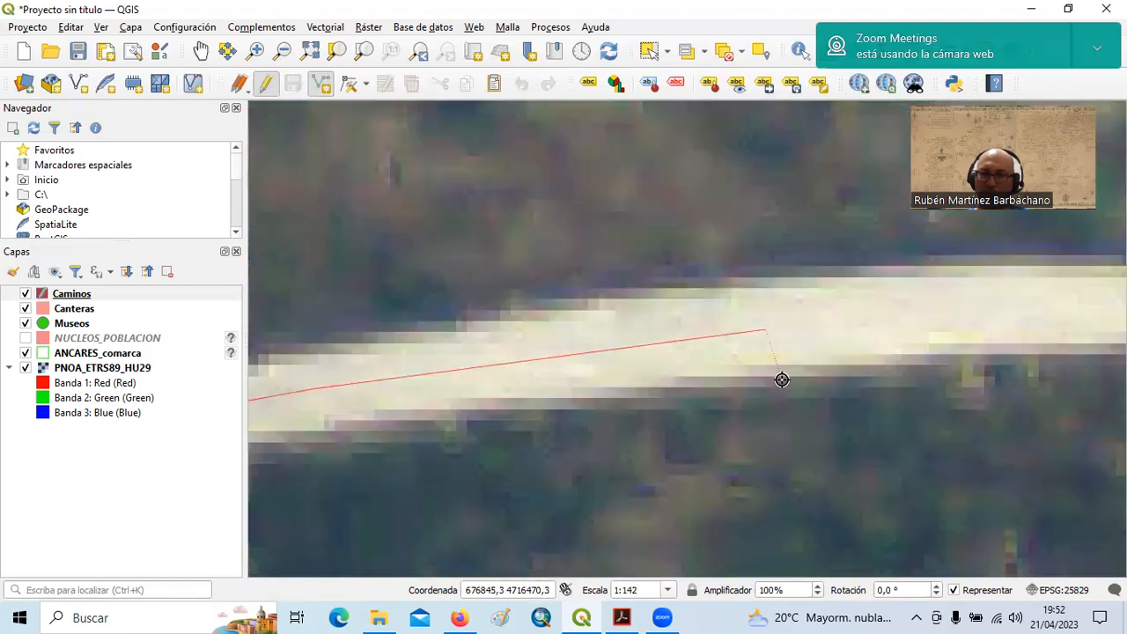
{"action": "scroll", "coordinate": [782, 379], "scroll_direction": "down", "scroll_amount": 3}
{"action": "scroll", "coordinate": [781, 379], "scroll_direction": "up", "scroll_amount": 3}
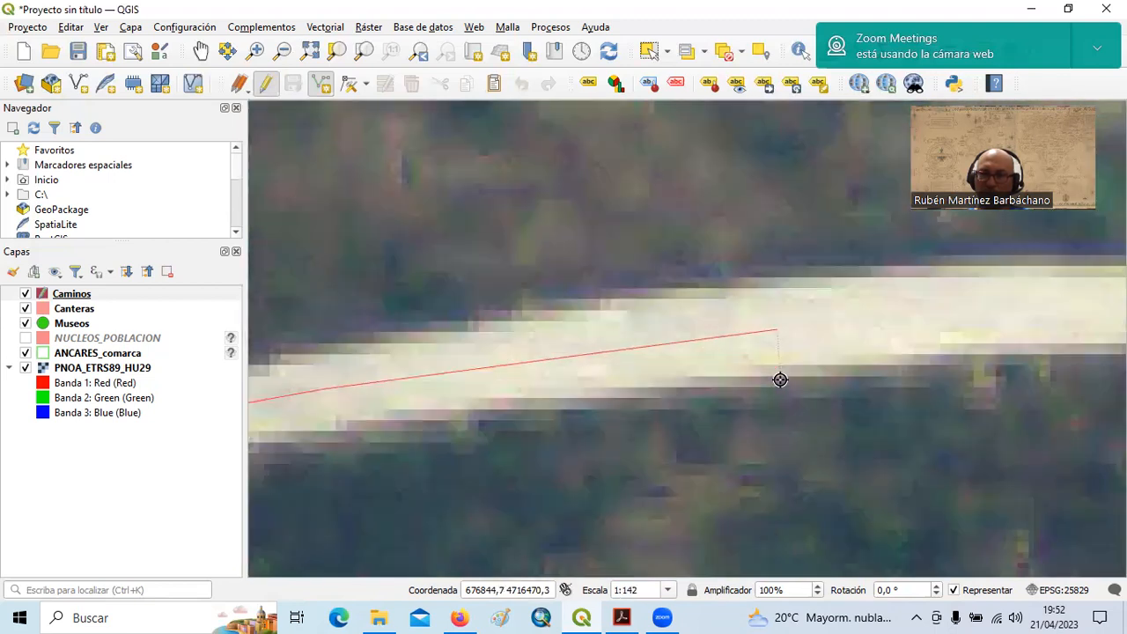
{"action": "scroll", "coordinate": [780, 380], "scroll_direction": "down", "scroll_amount": 2}
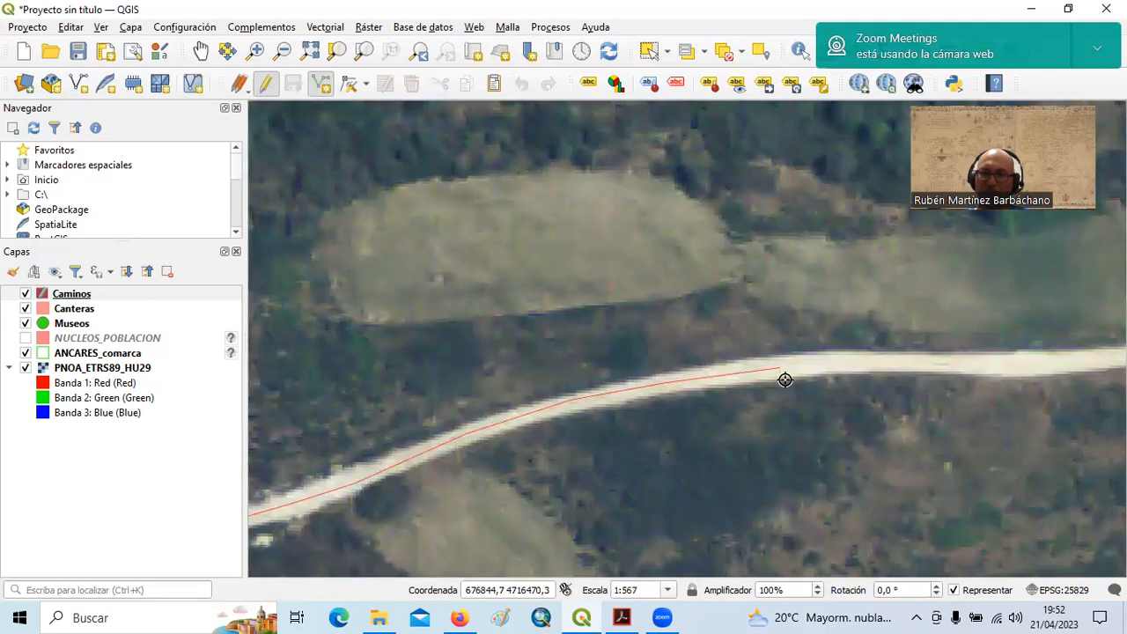
Add vertices to the road line eastward along the nearly straight stretch south of the second cleared patch.
{"action": "left_click", "coordinate": [850, 363]}
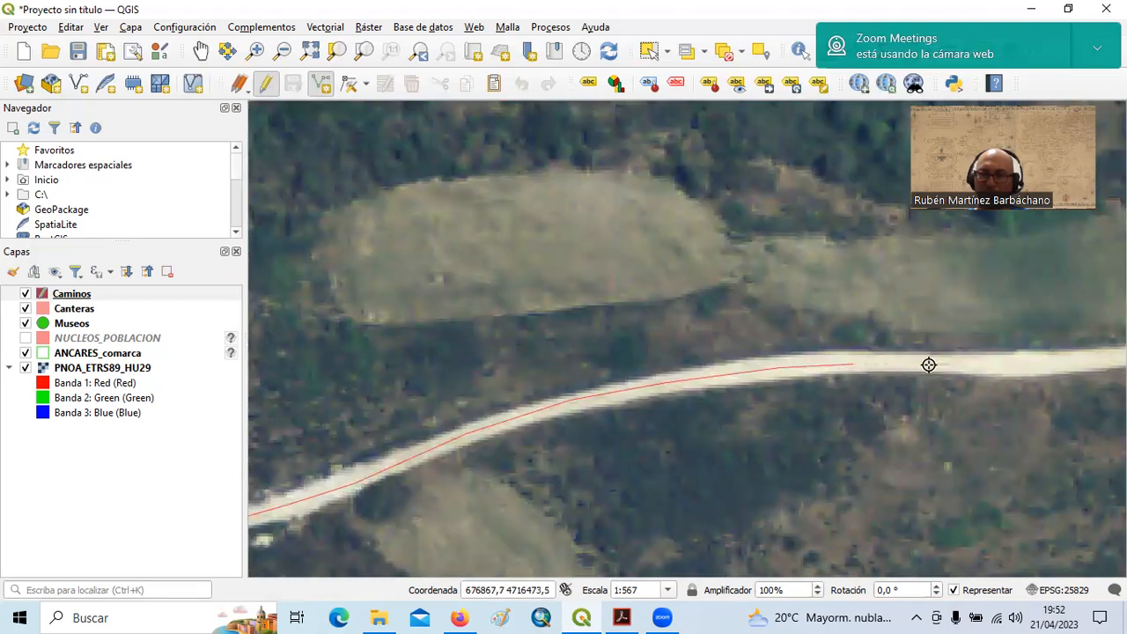
{"action": "left_click", "coordinate": [957, 366]}
{"action": "left_click", "coordinate": [1059, 362]}
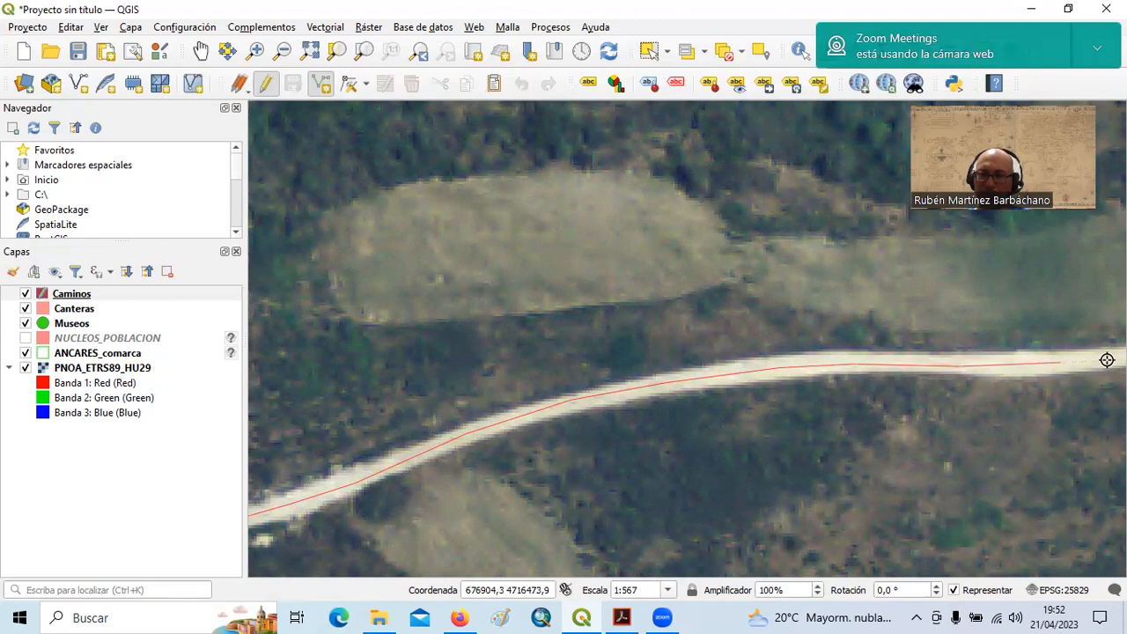
{"action": "left_click", "coordinate": [1110, 357]}
{"action": "scroll", "coordinate": [1107, 350], "scroll_direction": "up", "scroll_amount": 1}
{"action": "scroll", "coordinate": [1107, 351], "scroll_direction": "down", "scroll_amount": 1}
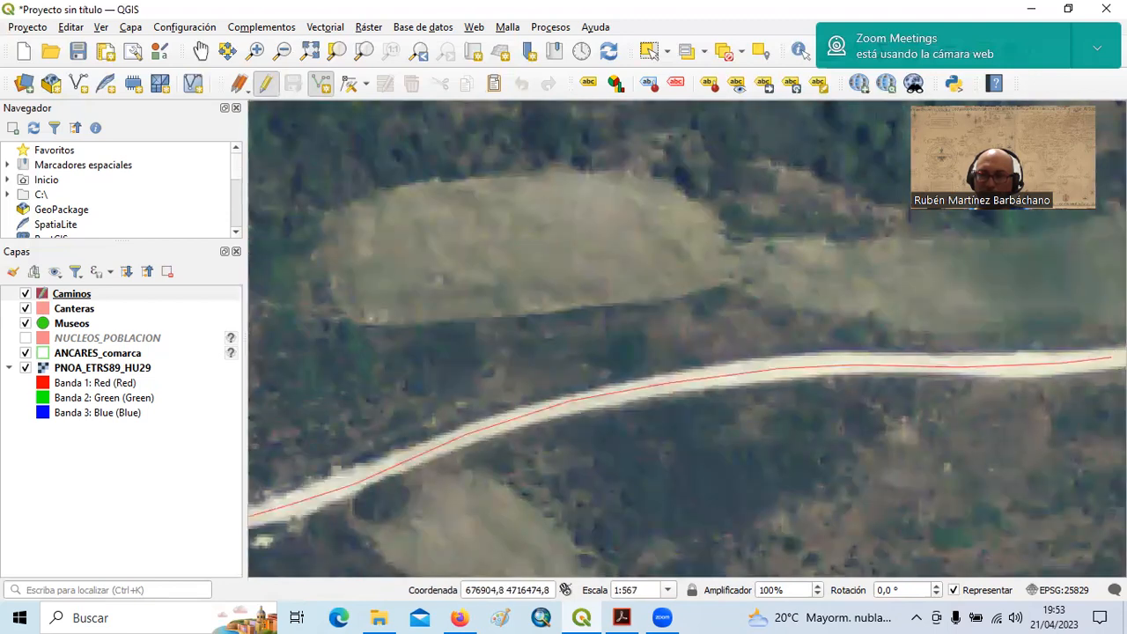
Carry the road line east along the track towards the fork near the quarry.
{"action": "left_click_drag", "start_coordinate": [1111, 355], "coordinate": [344, 363]}
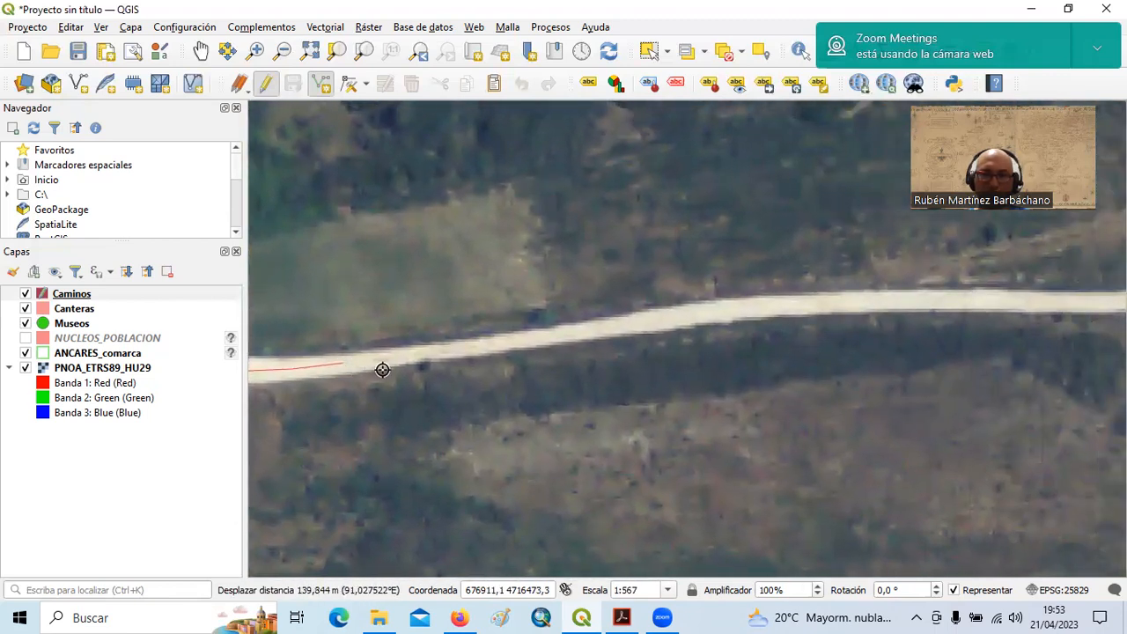
{"action": "left_click", "coordinate": [443, 350]}
{"action": "left_click", "coordinate": [743, 309]}
{"action": "left_click", "coordinate": [980, 300]}
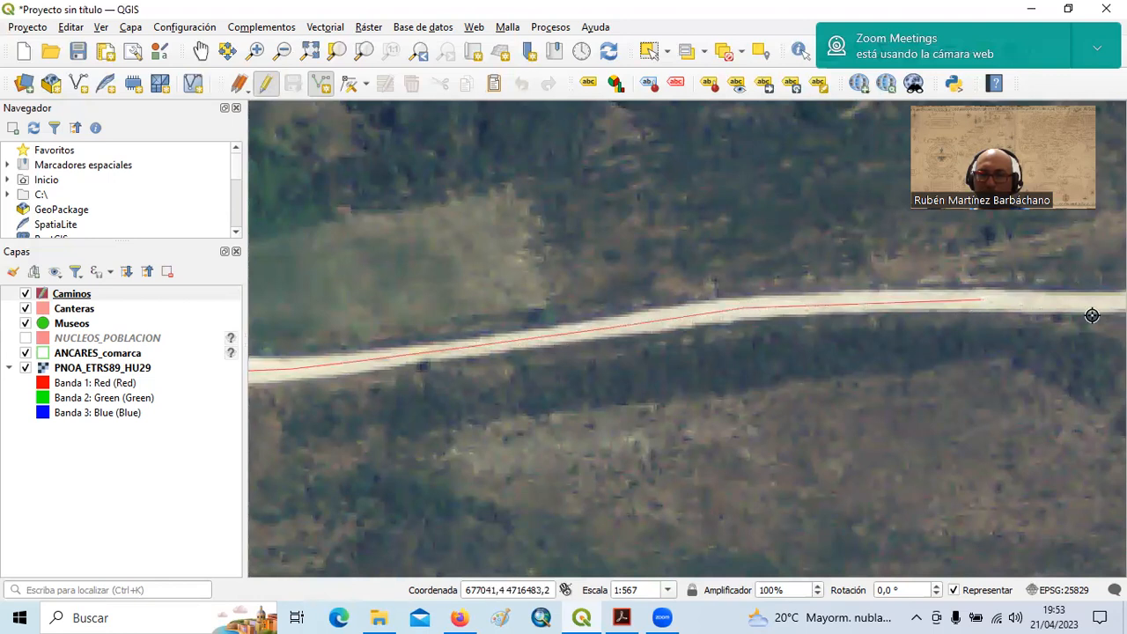
{"action": "left_click_drag", "start_coordinate": [1098, 299], "coordinate": [513, 349]}
{"action": "scroll", "coordinate": [551, 374], "scroll_direction": "down", "scroll_amount": 1}
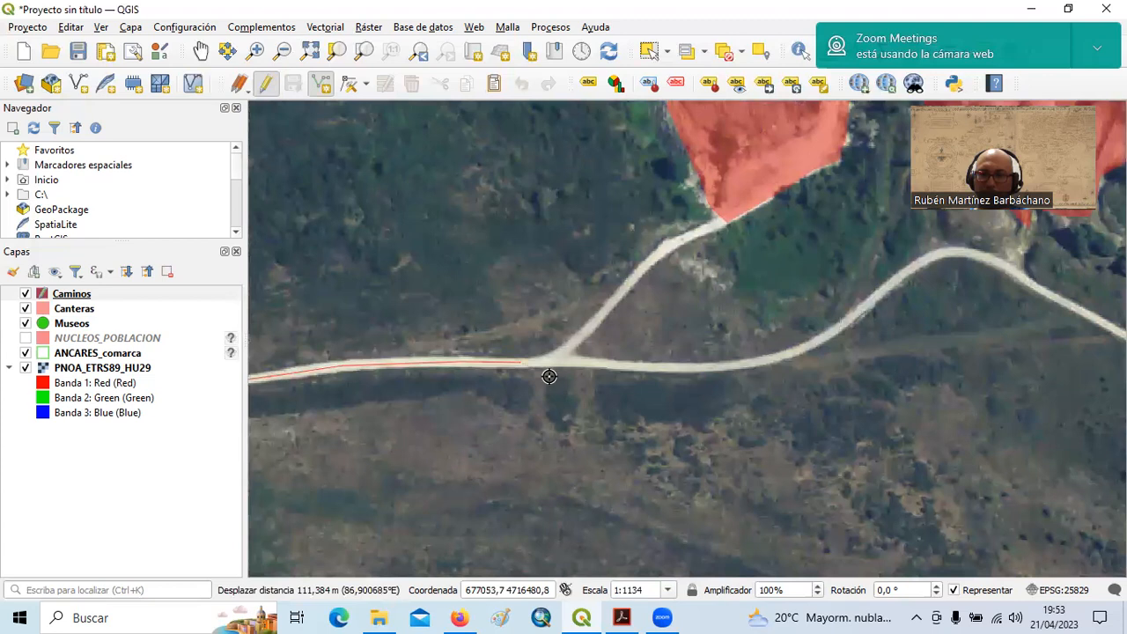
Trace the road line through the fork and up the northeast branch to the quarry polygon's southern corner.
{"action": "scroll", "coordinate": [549, 376], "scroll_direction": "up", "scroll_amount": 1}
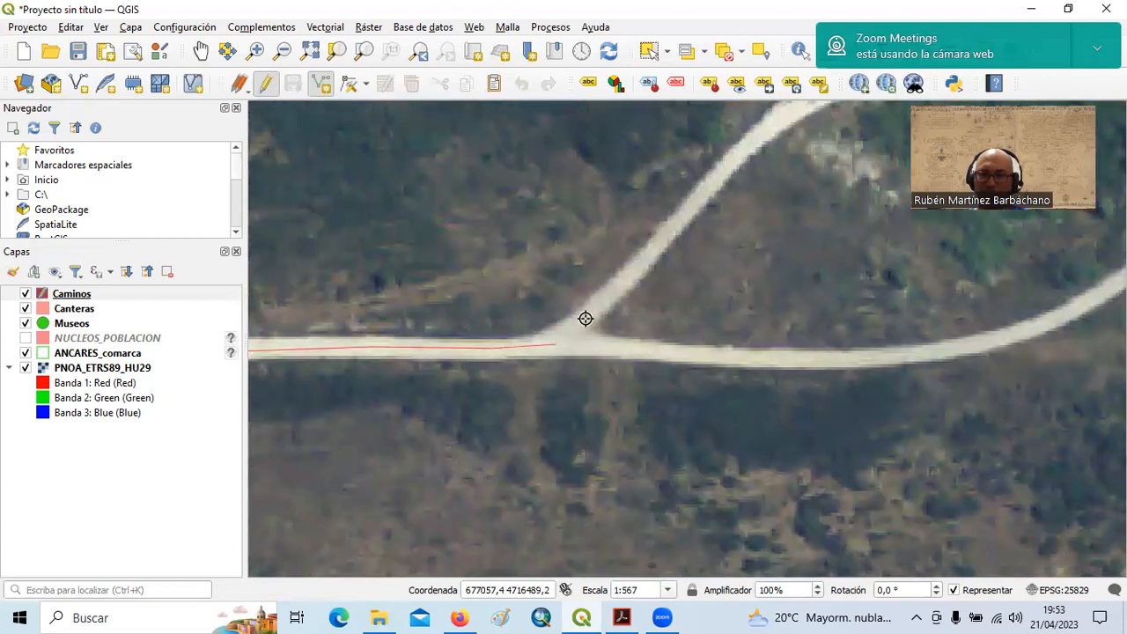
{"action": "left_click", "coordinate": [650, 250]}
{"action": "left_click_drag", "start_coordinate": [686, 261], "coordinate": [630, 456]}
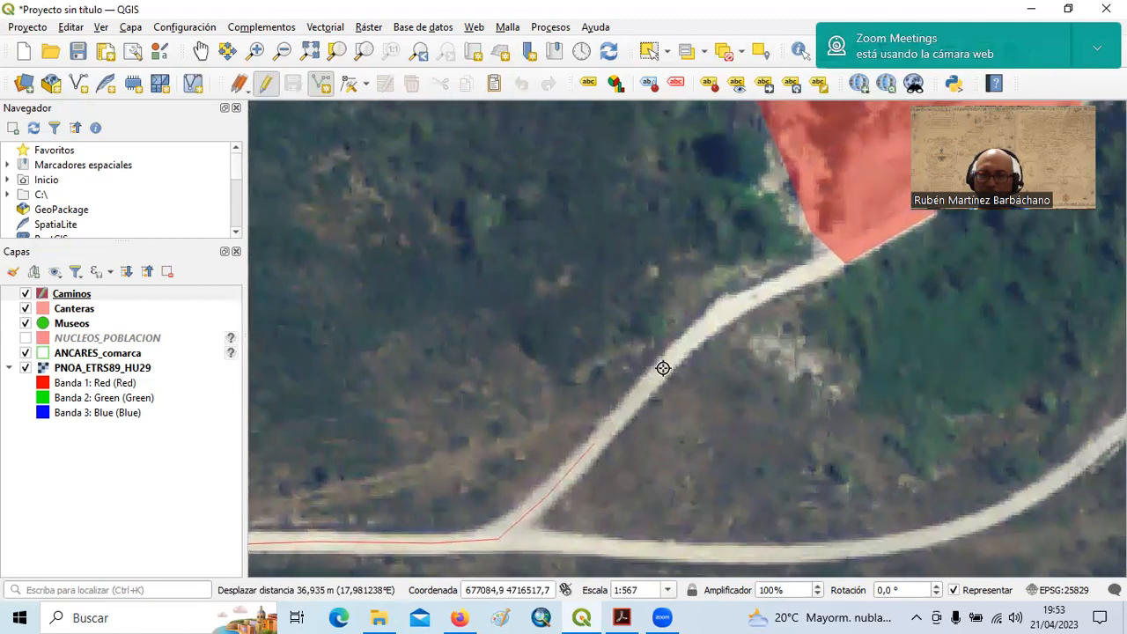
{"action": "left_click", "coordinate": [720, 309]}
{"action": "left_click", "coordinate": [813, 271]}
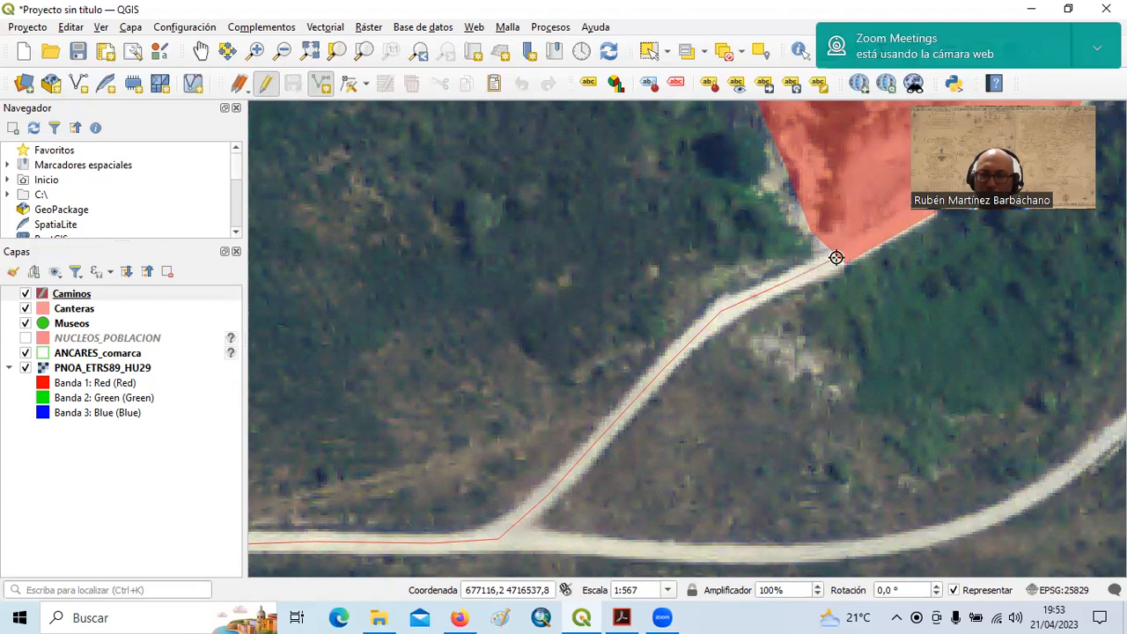
Finish the road line at the quarry edge and save the feature with id 1, leaving Longitud empty.
{"action": "right_click", "coordinate": [837, 257]}
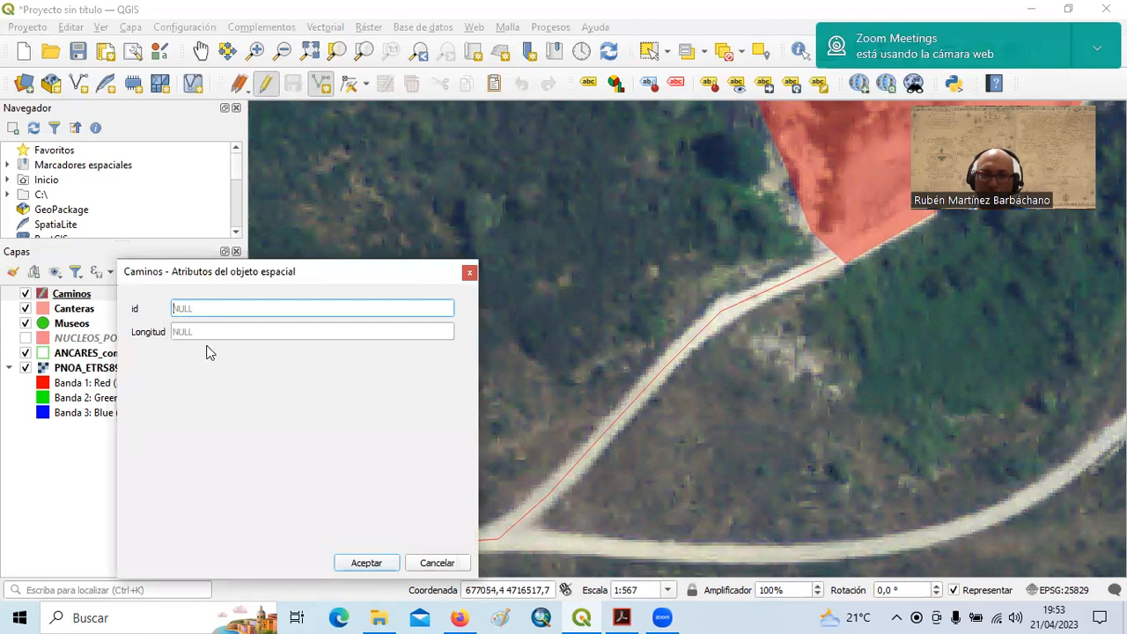
{"action": "type", "text": "1"}
{"action": "left_click", "coordinate": [367, 563]}
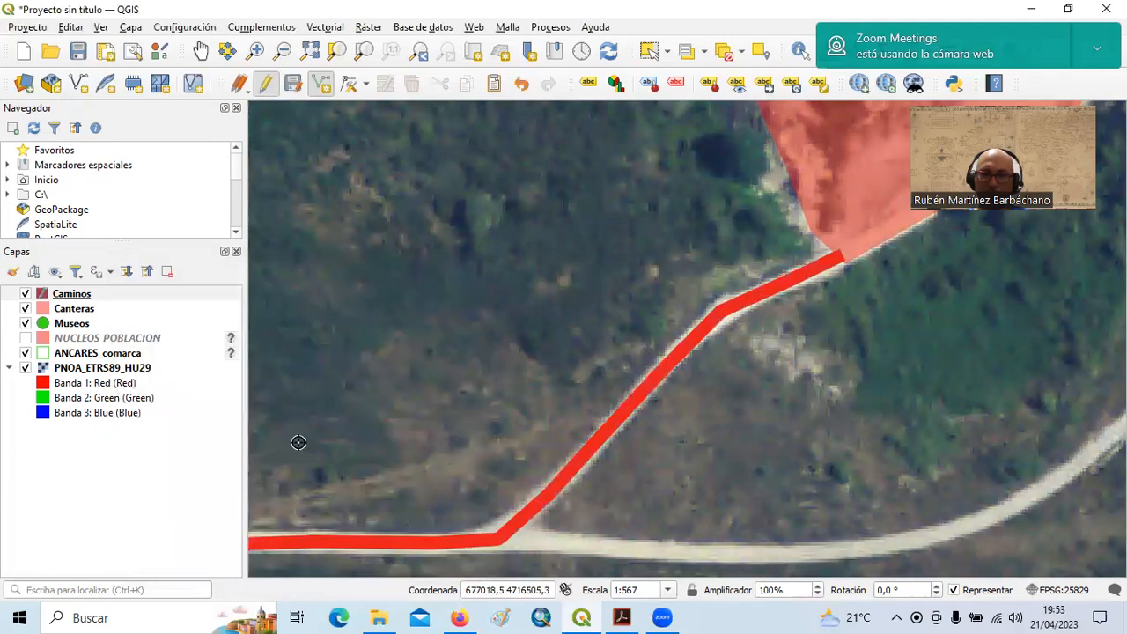
Open the attribute table of the Caminos layer.
{"action": "scroll", "coordinate": [411, 529], "scroll_direction": "down", "scroll_amount": 2}
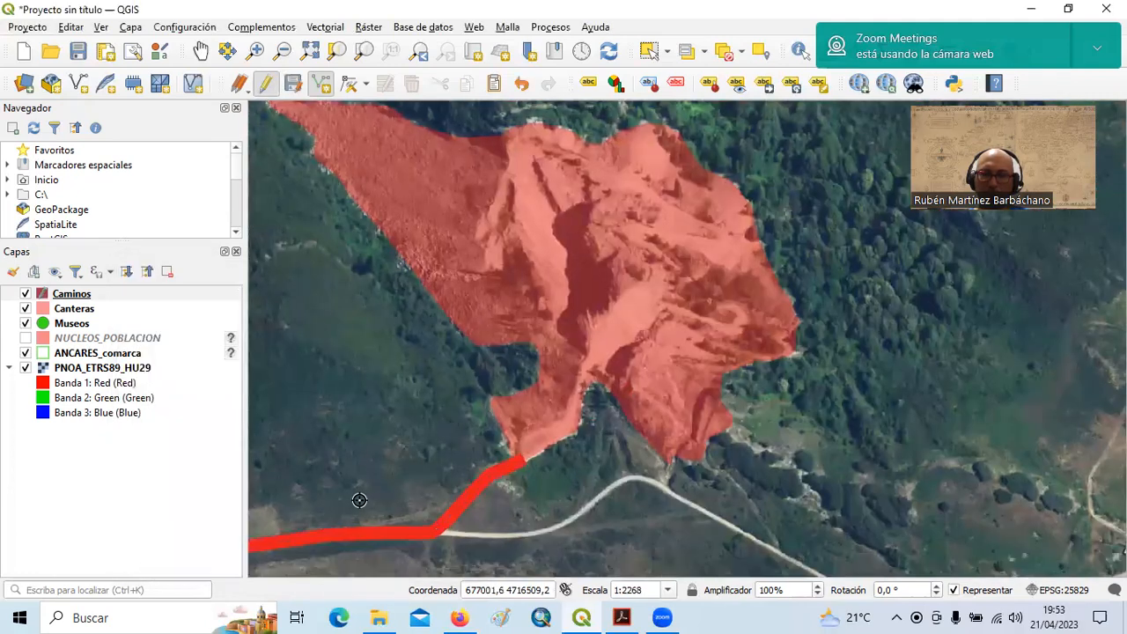
{"action": "left_click_drag", "start_coordinate": [359, 500], "coordinate": [722, 343]}
{"action": "scroll", "coordinate": [498, 438], "scroll_direction": "down", "scroll_amount": 1}
{"action": "left_click_drag", "start_coordinate": [410, 423], "coordinate": [669, 461]}
{"action": "scroll", "coordinate": [669, 461], "scroll_direction": "up", "scroll_amount": 1}
{"action": "scroll", "coordinate": [589, 460], "scroll_direction": "down", "scroll_amount": 1}
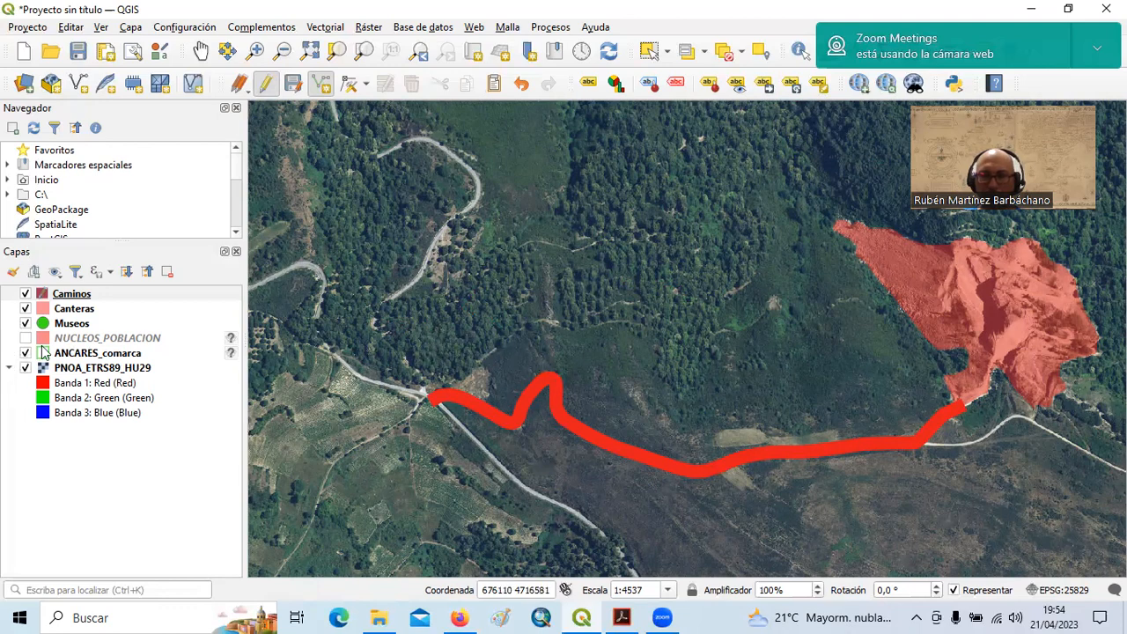
{"action": "right_click", "coordinate": [85, 298]}
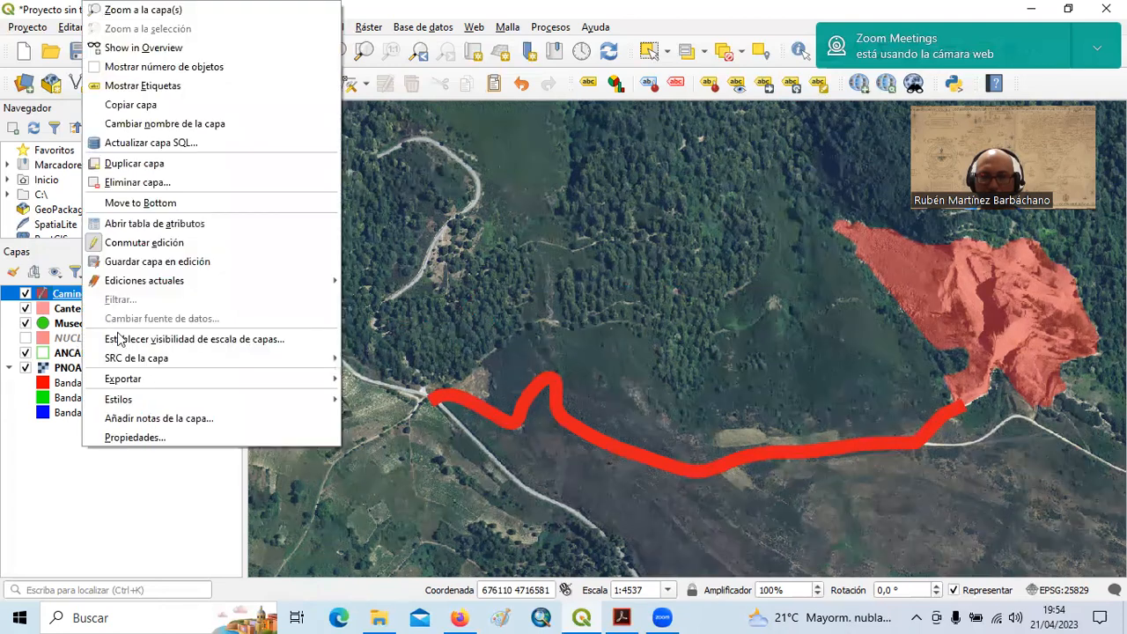
{"action": "left_click", "coordinate": [154, 224]}
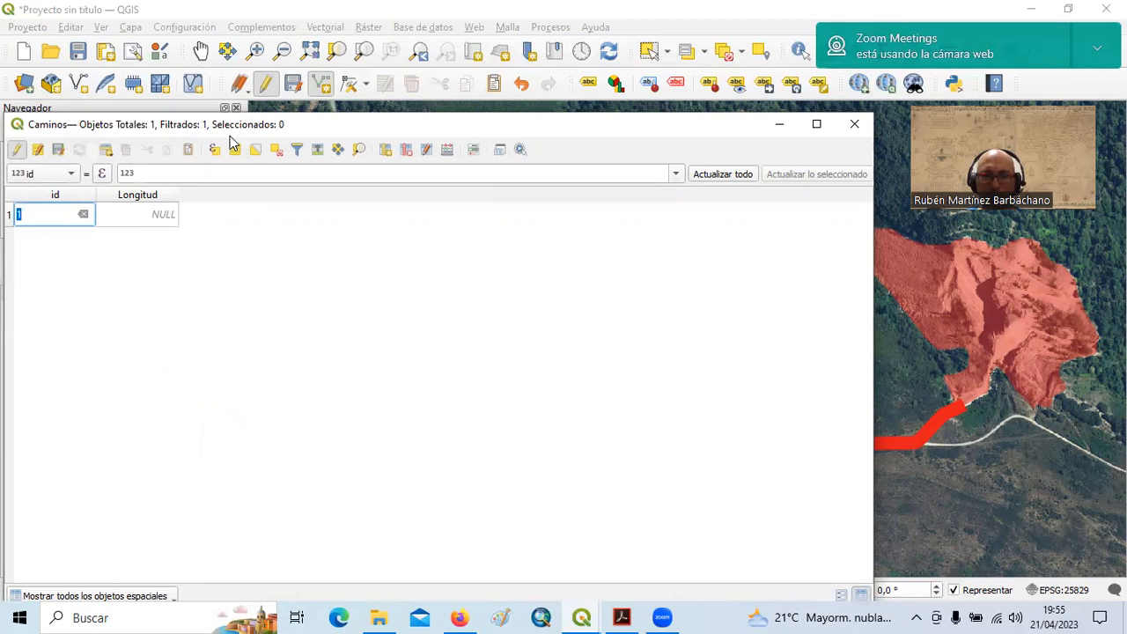
{"action": "left_click_drag", "start_coordinate": [230, 135], "coordinate": [263, 184]}
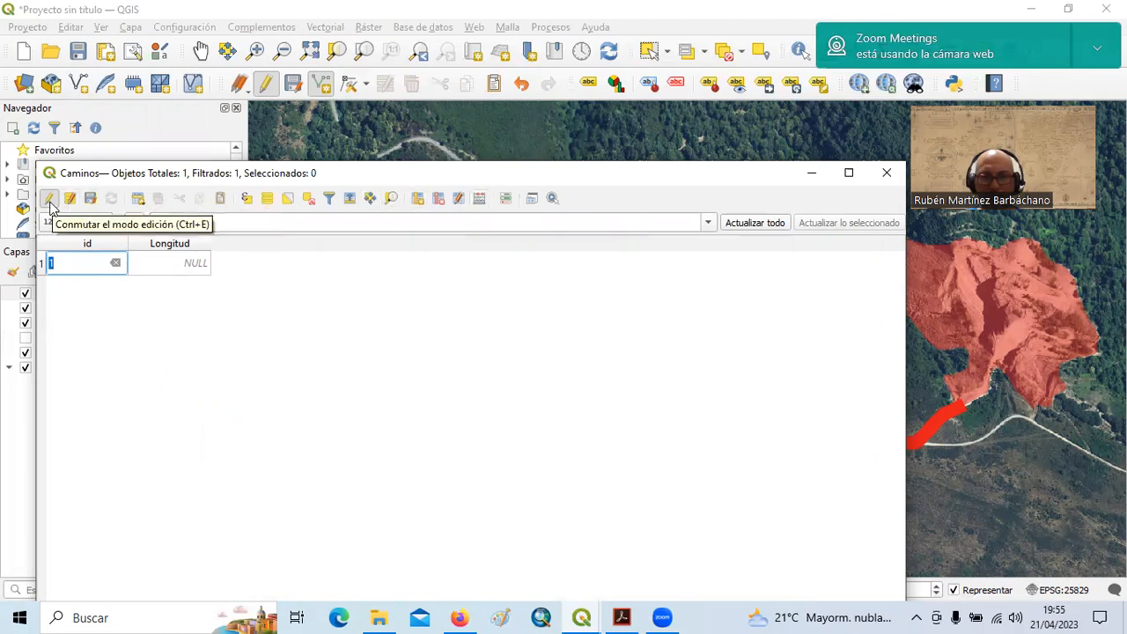
{"action": "left_click", "coordinate": [480, 199]}
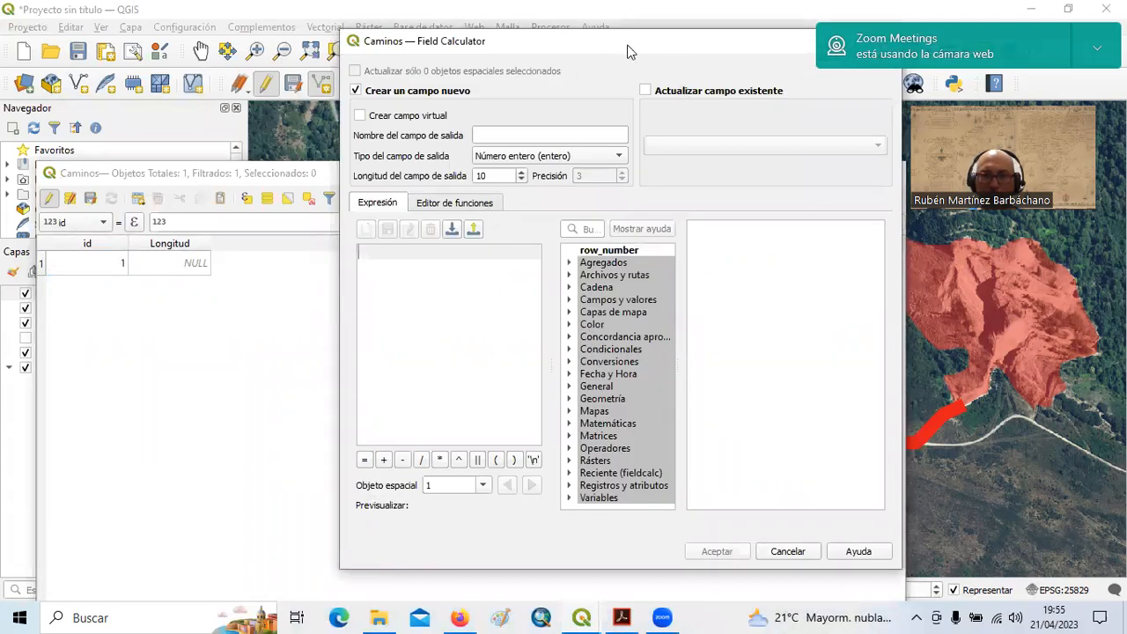
{"action": "left_click_drag", "start_coordinate": [628, 51], "coordinate": [538, 44]}
{"action": "left_click", "coordinate": [583, 85]}
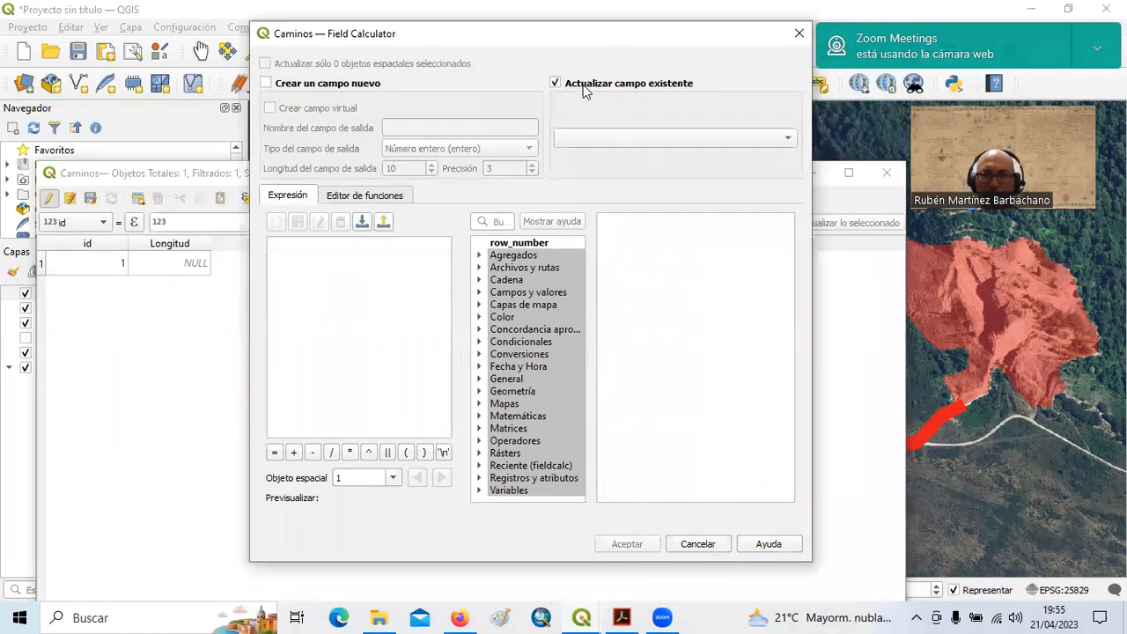
{"action": "left_click", "coordinate": [480, 392]}
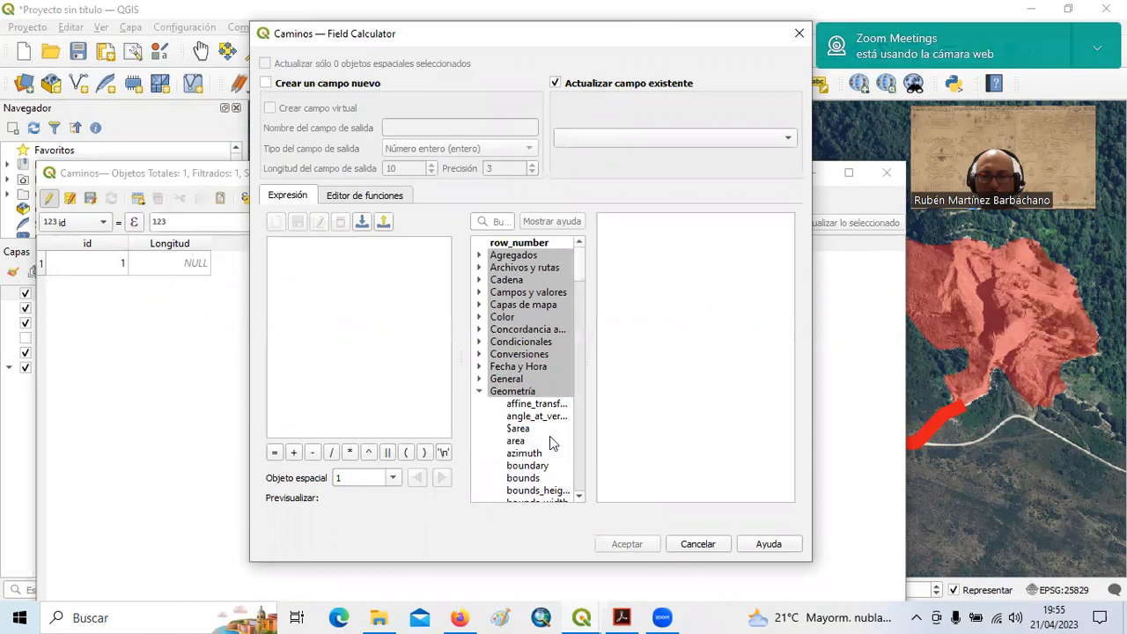
{"action": "left_click_drag", "start_coordinate": [581, 263], "coordinate": [578, 344]}
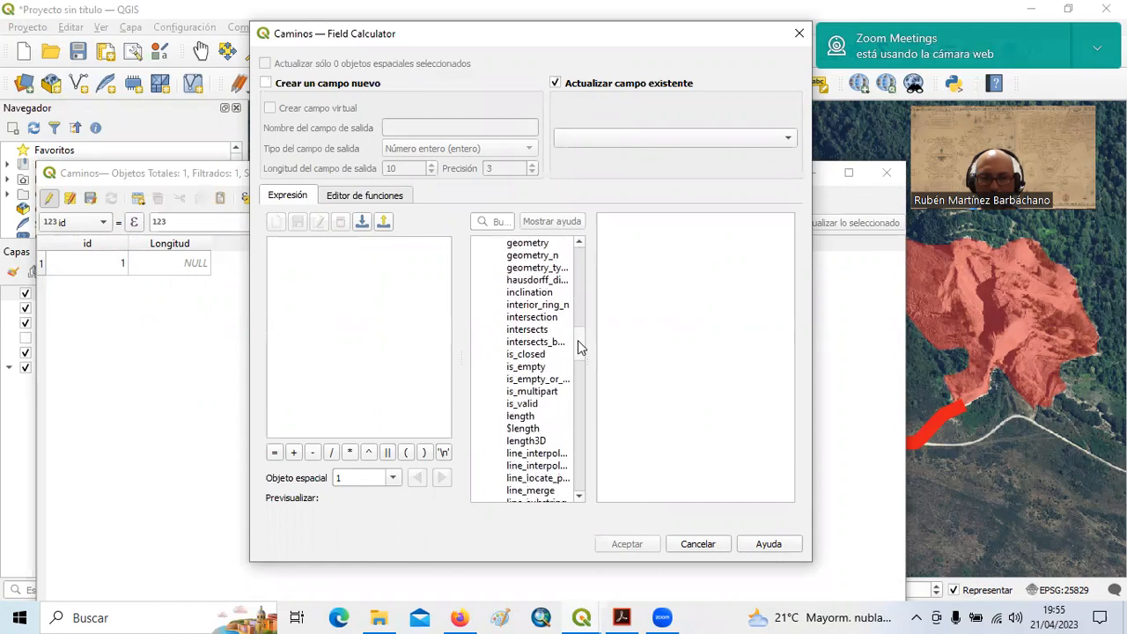
{"action": "double_click", "coordinate": [523, 429]}
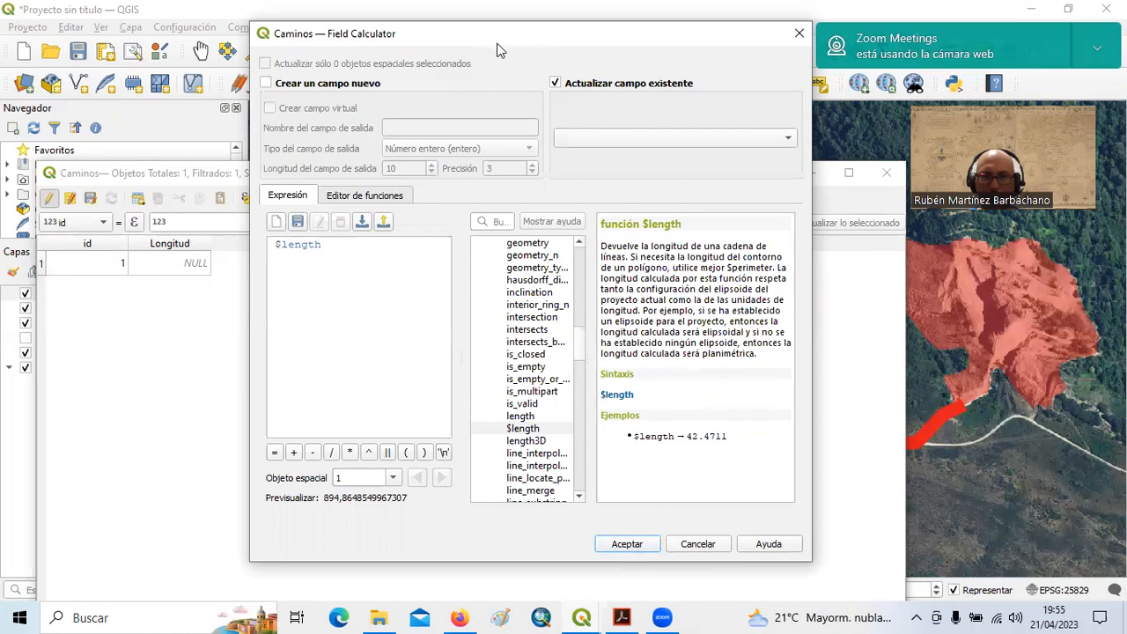
{"action": "left_click_drag", "start_coordinate": [498, 50], "coordinate": [316, 63]}
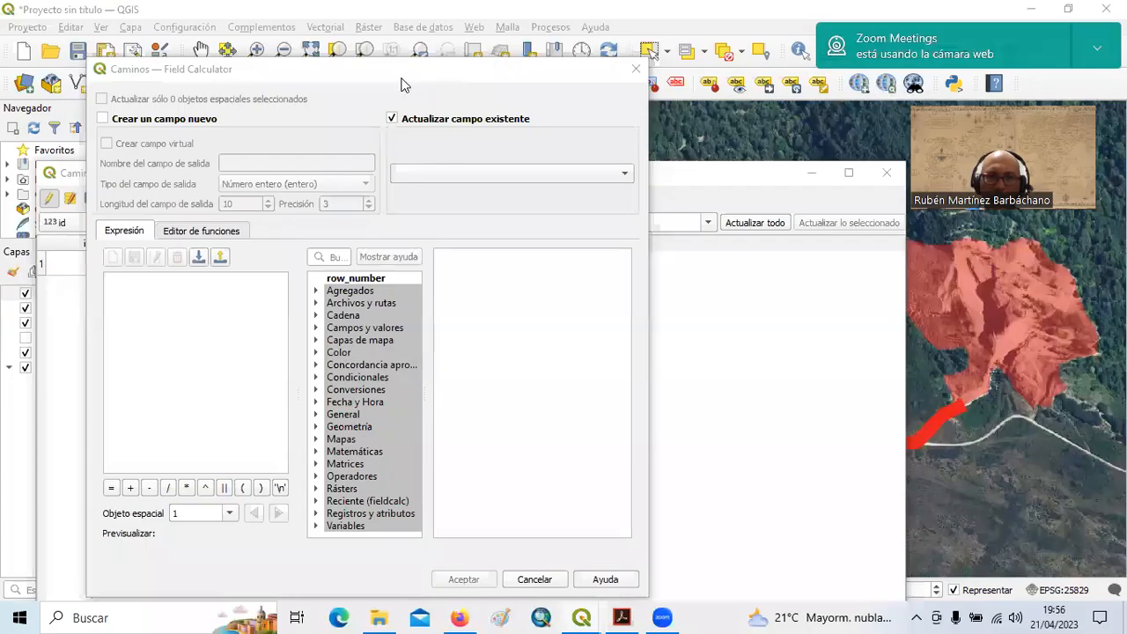
Update the existing Longitud field of the Caminos layer with the $length geometry function in the Field Calculator.
{"action": "left_click", "coordinate": [402, 79]}
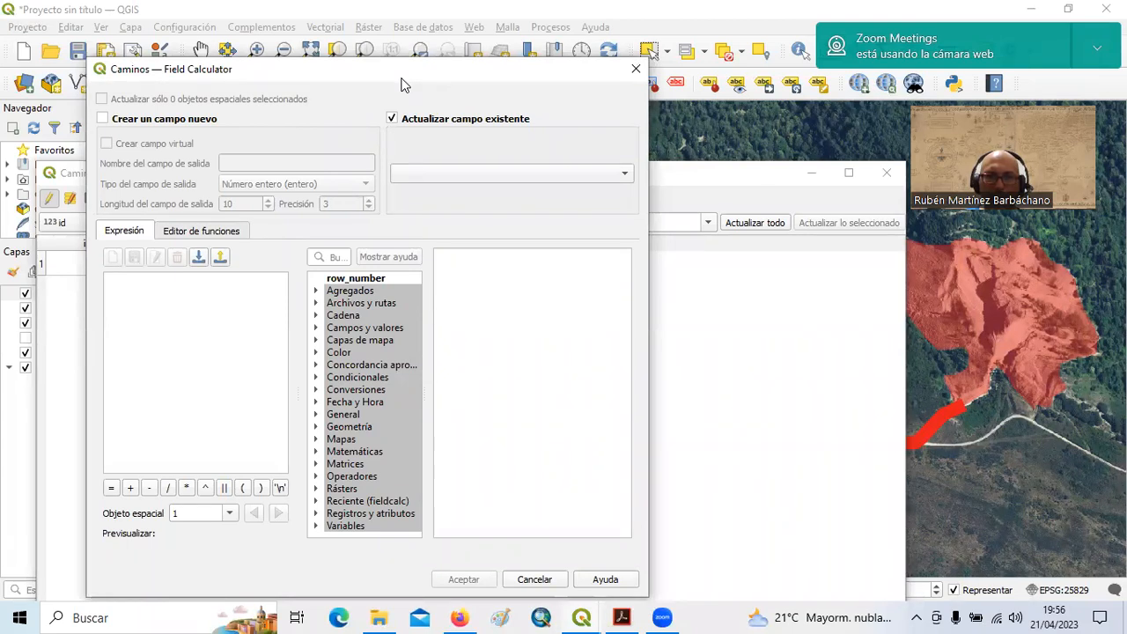
{"action": "left_click_drag", "start_coordinate": [401, 84], "coordinate": [323, 85]}
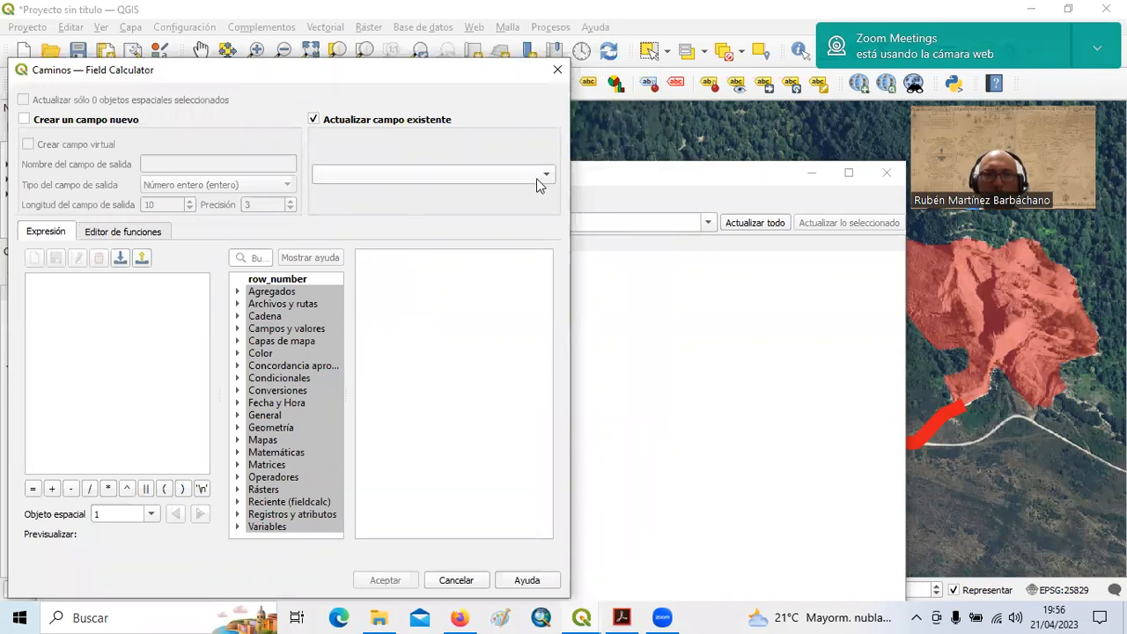
{"action": "left_click", "coordinate": [400, 179]}
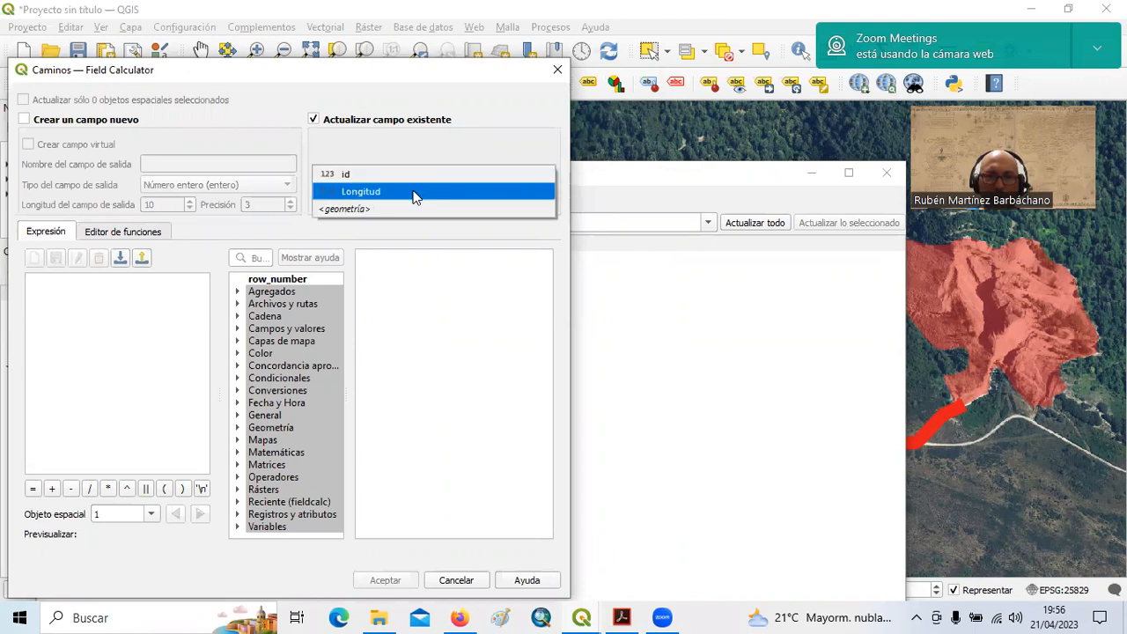
{"action": "left_click", "coordinate": [416, 194]}
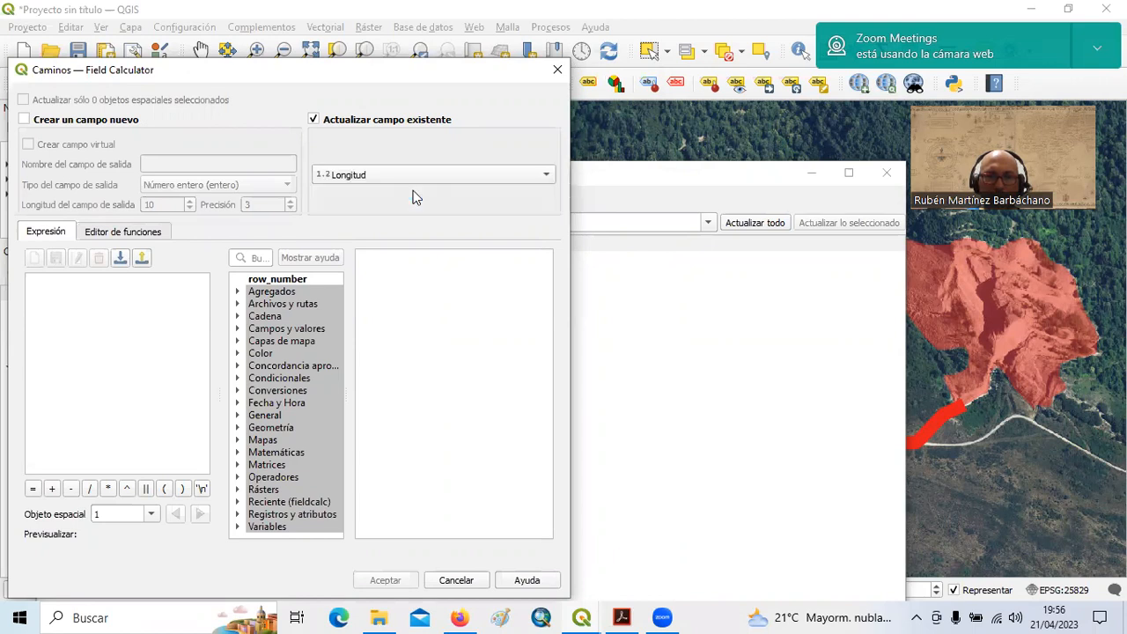
{"action": "left_click", "coordinate": [237, 428]}
{"action": "scroll", "coordinate": [280, 515], "scroll_direction": "down", "scroll_amount": 6}
{"action": "scroll", "coordinate": [284, 526], "scroll_direction": "down", "scroll_amount": 16}
{"action": "scroll", "coordinate": [282, 520], "scroll_direction": "down", "scroll_amount": 19}
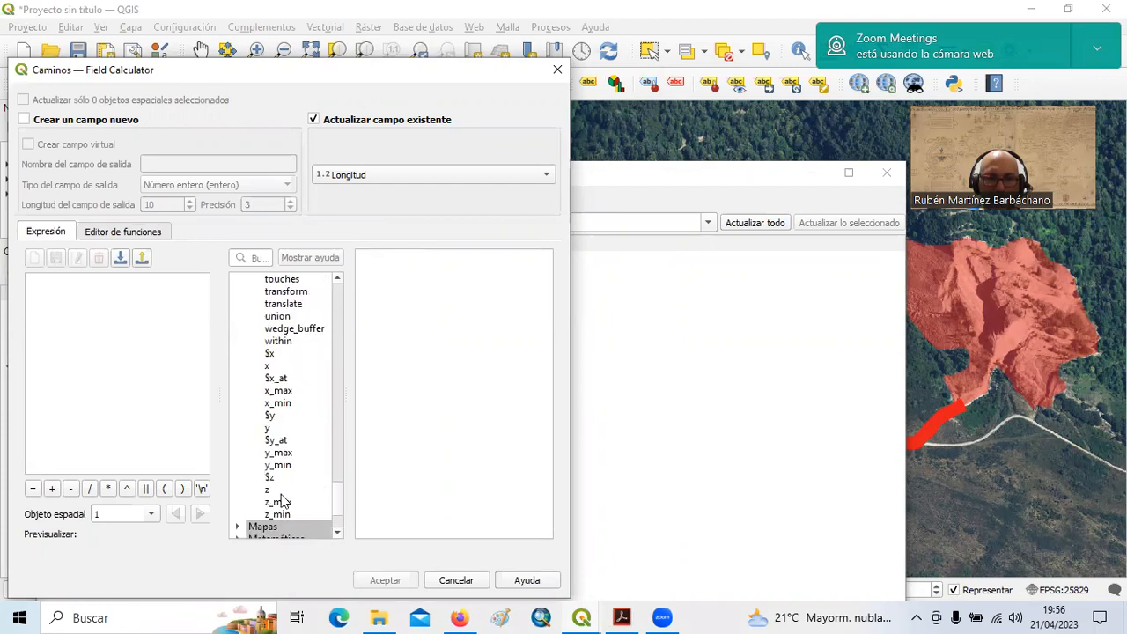
{"action": "scroll", "coordinate": [282, 499], "scroll_direction": "up", "scroll_amount": 15}
{"action": "scroll", "coordinate": [282, 499], "scroll_direction": "up", "scroll_amount": 10}
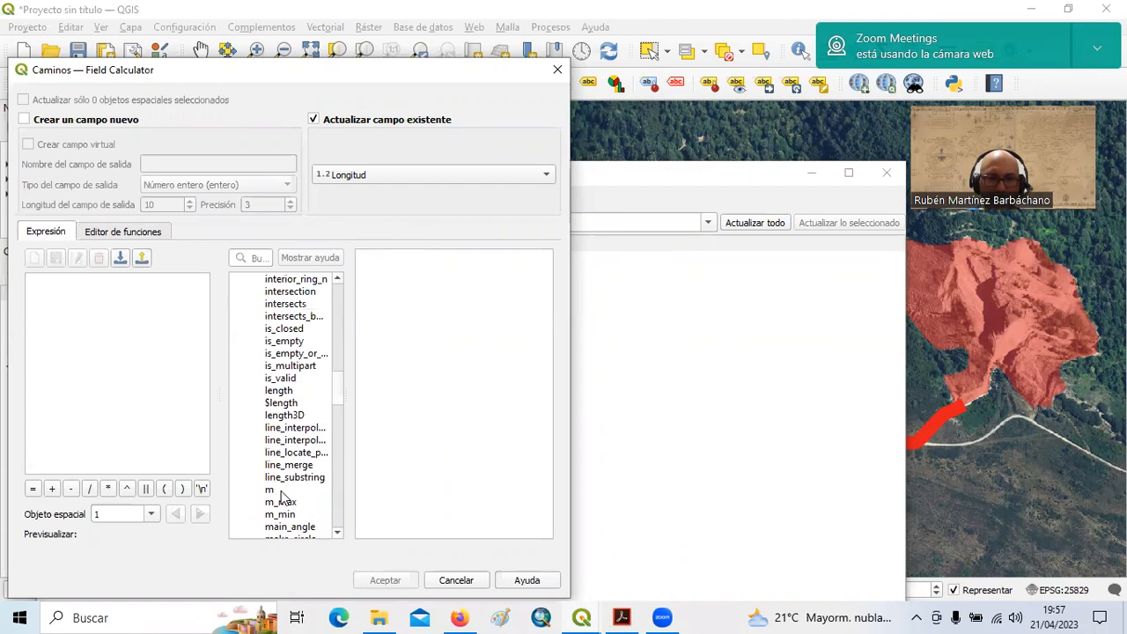
{"action": "double_click", "coordinate": [282, 405]}
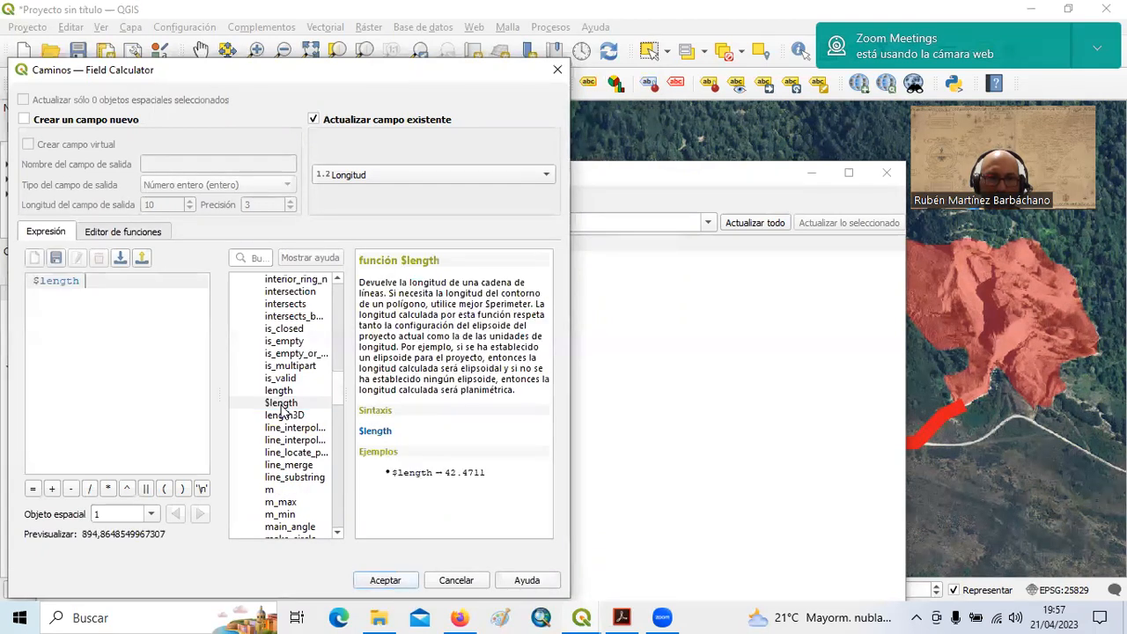
{"action": "left_click", "coordinate": [394, 586]}
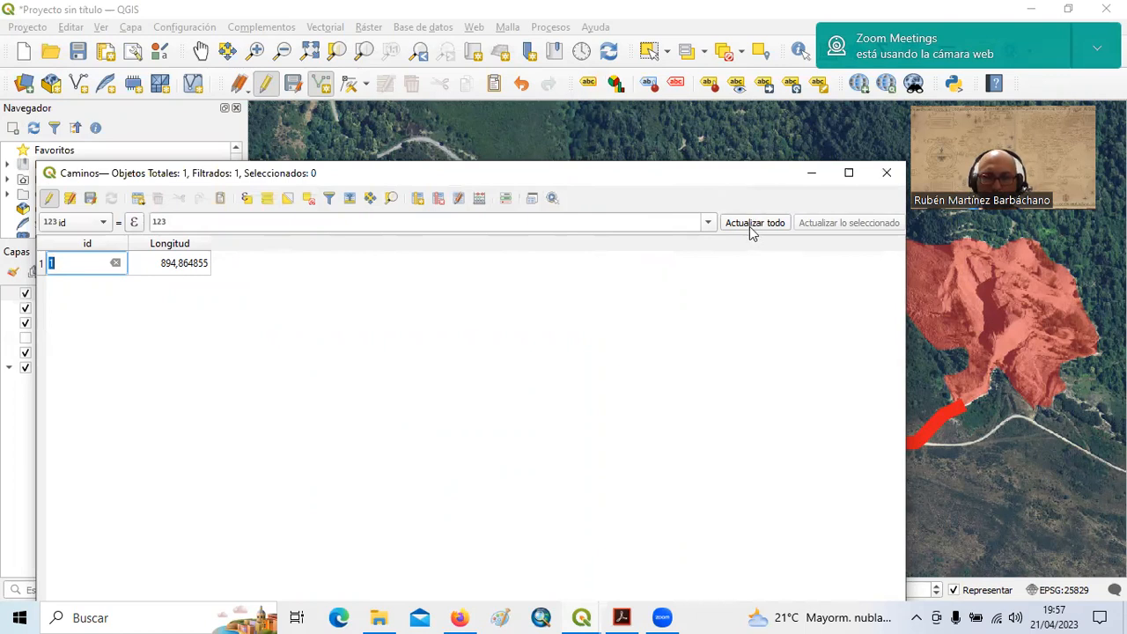
Convert the Longitud values to kilometres by updating the existing field with the expression "Longitud" / 1000.
{"action": "left_click", "coordinate": [480, 199]}
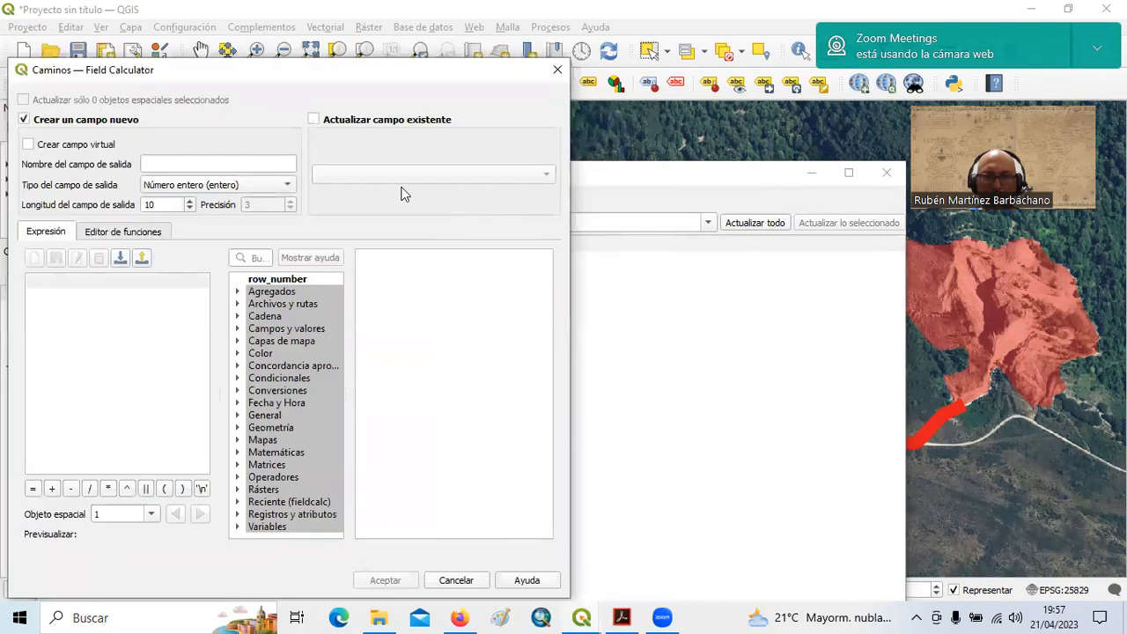
{"action": "left_click", "coordinate": [314, 119]}
{"action": "left_click", "coordinate": [335, 173]}
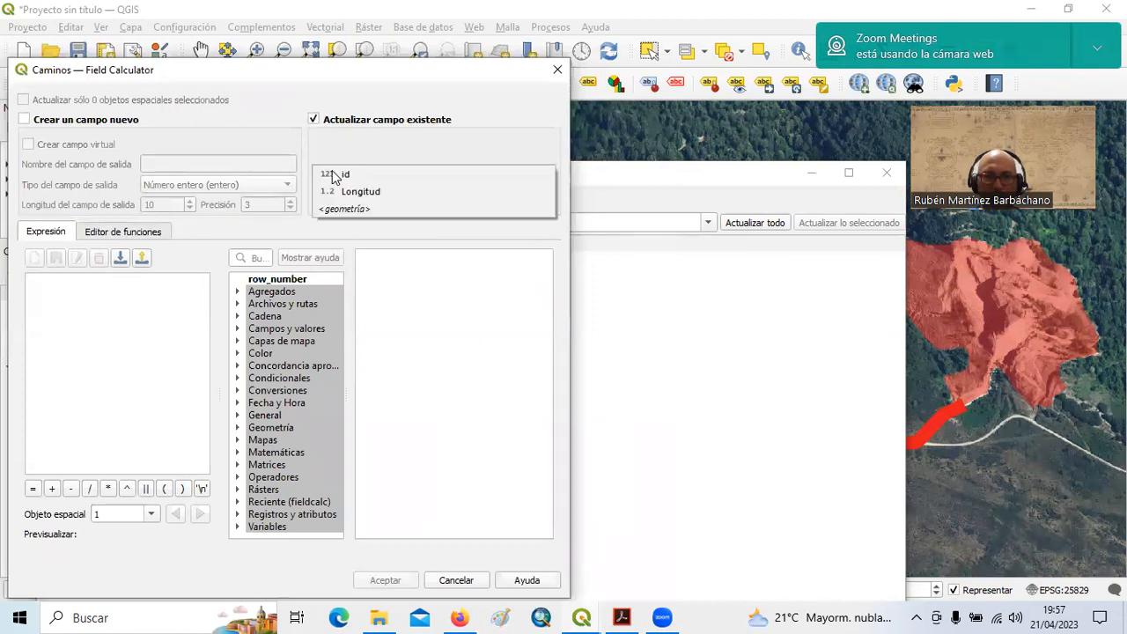
{"action": "left_click", "coordinate": [351, 192]}
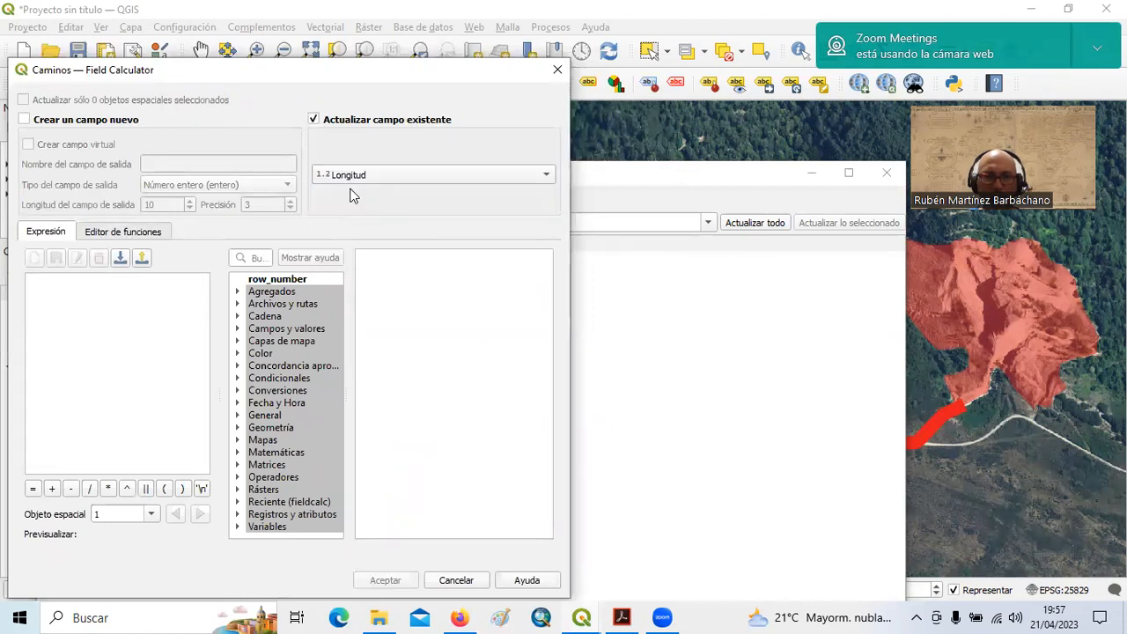
{"action": "left_click", "coordinate": [237, 330]}
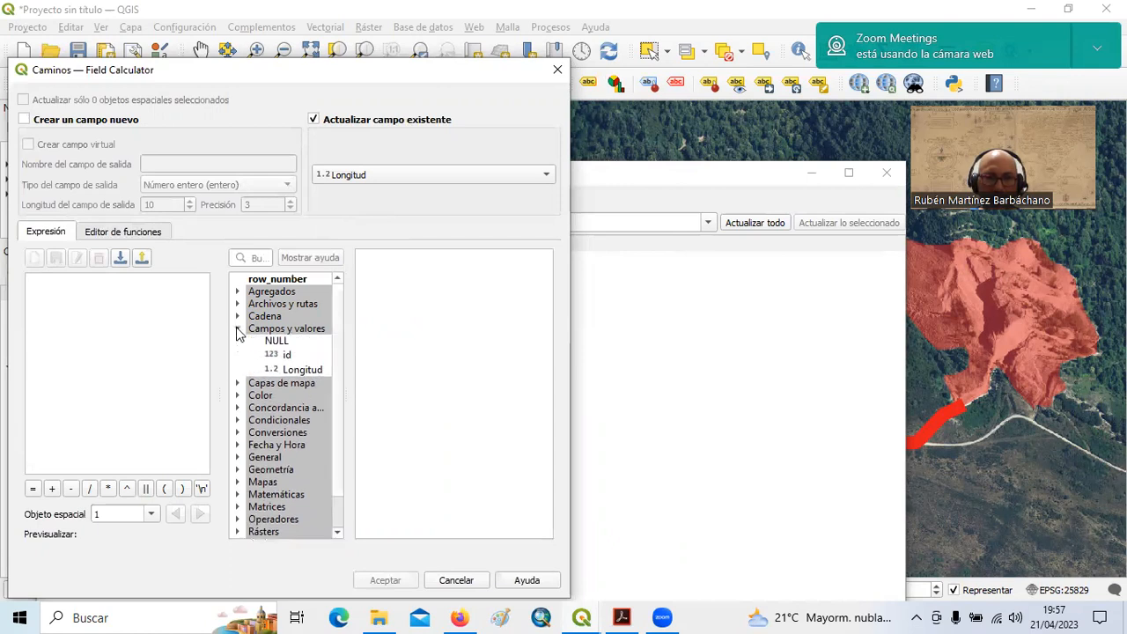
{"action": "double_click", "coordinate": [308, 371]}
{"action": "left_click", "coordinate": [89, 488]}
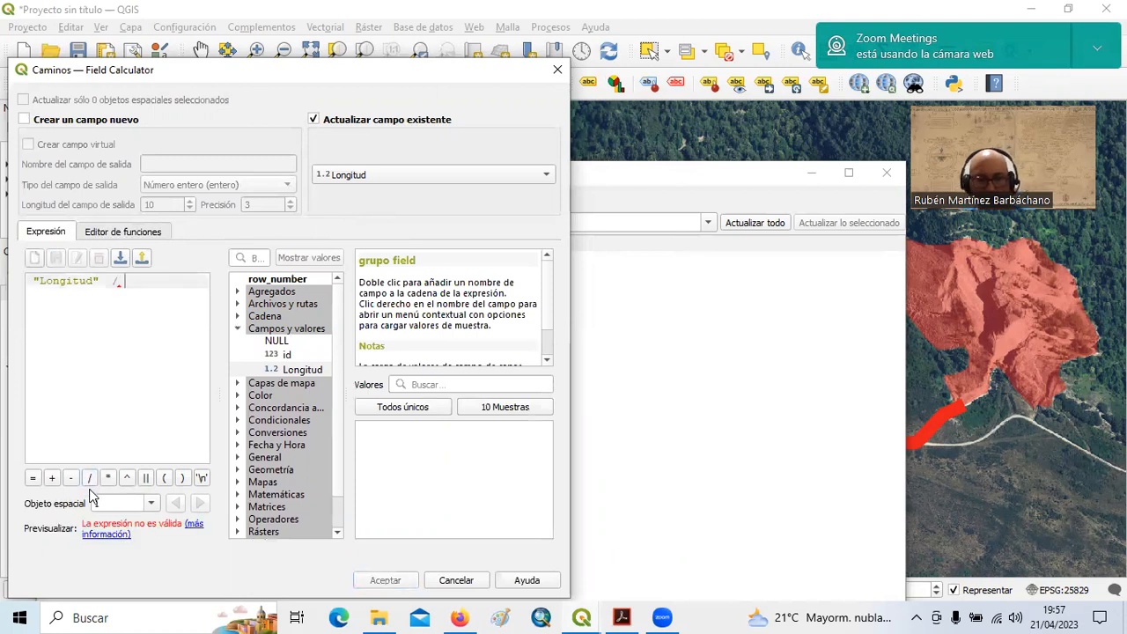
{"action": "type", "text": "1000"}
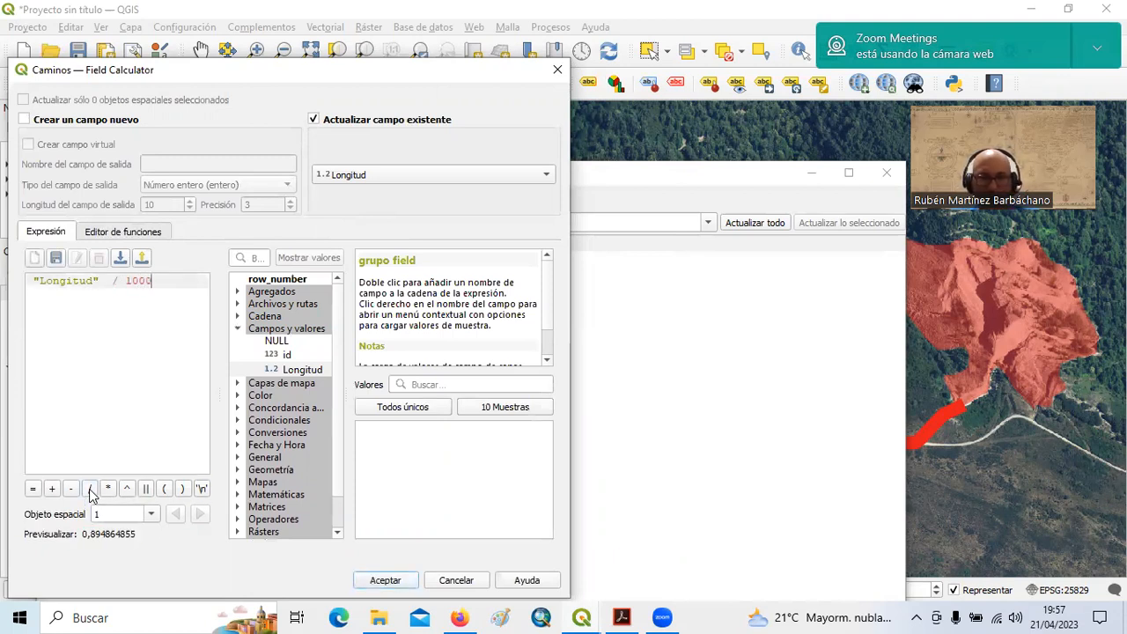
{"action": "left_click", "coordinate": [389, 580]}
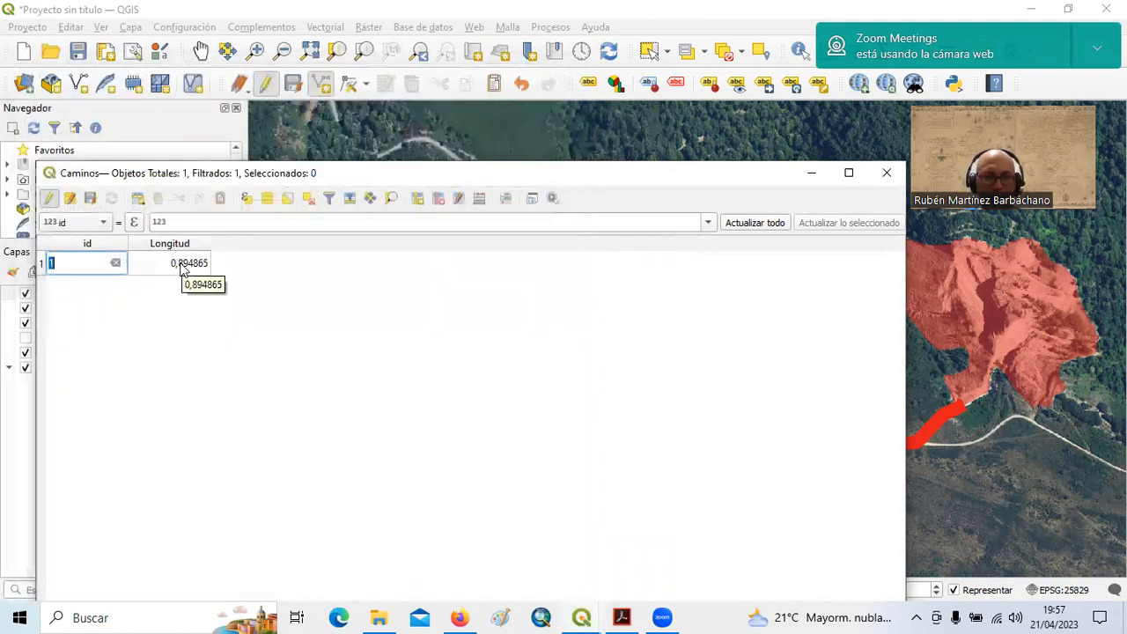
Stop editing the Caminos layer, saving its changes, and close its attribute table.
{"action": "left_click", "coordinate": [48, 204]}
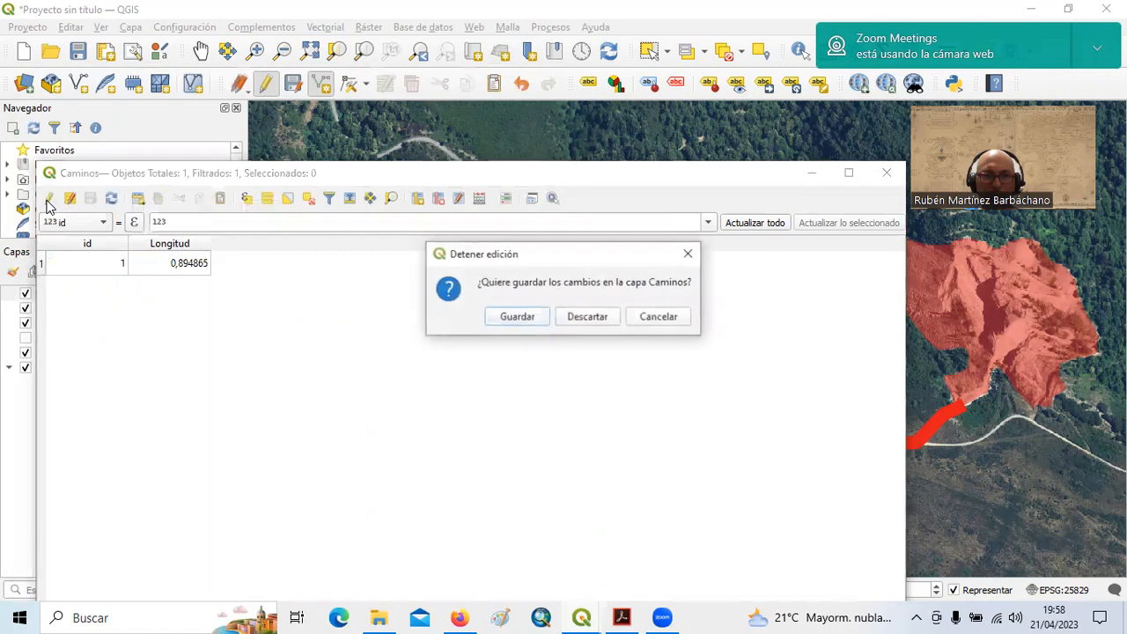
{"action": "left_click", "coordinate": [517, 317]}
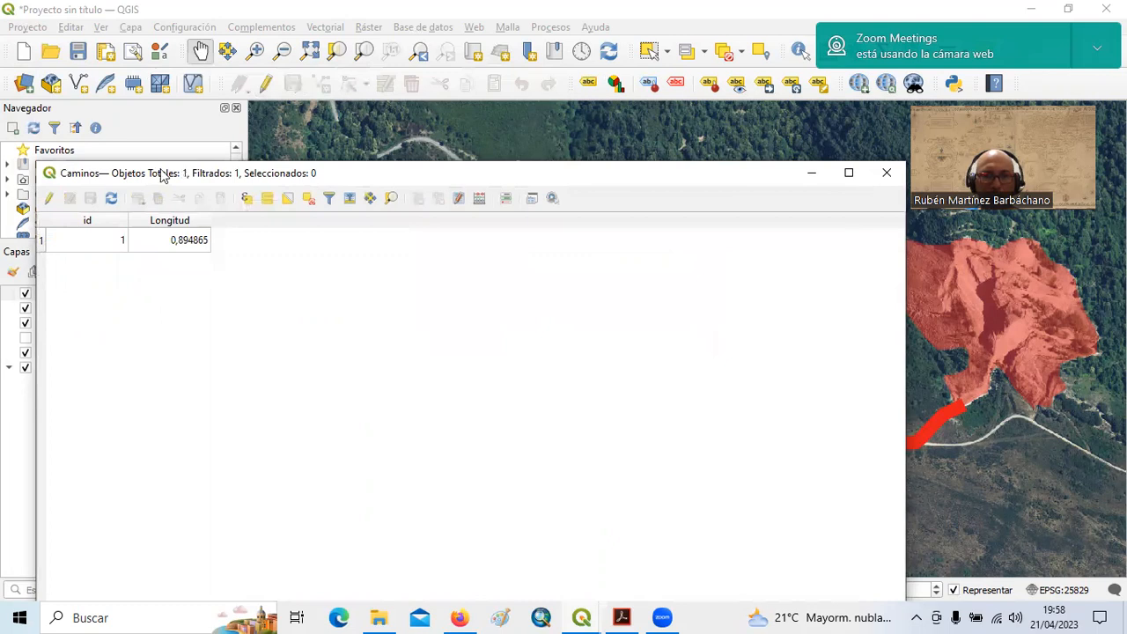
{"action": "left_click_drag", "start_coordinate": [161, 170], "coordinate": [133, 251]}
{"action": "left_click", "coordinate": [858, 254]}
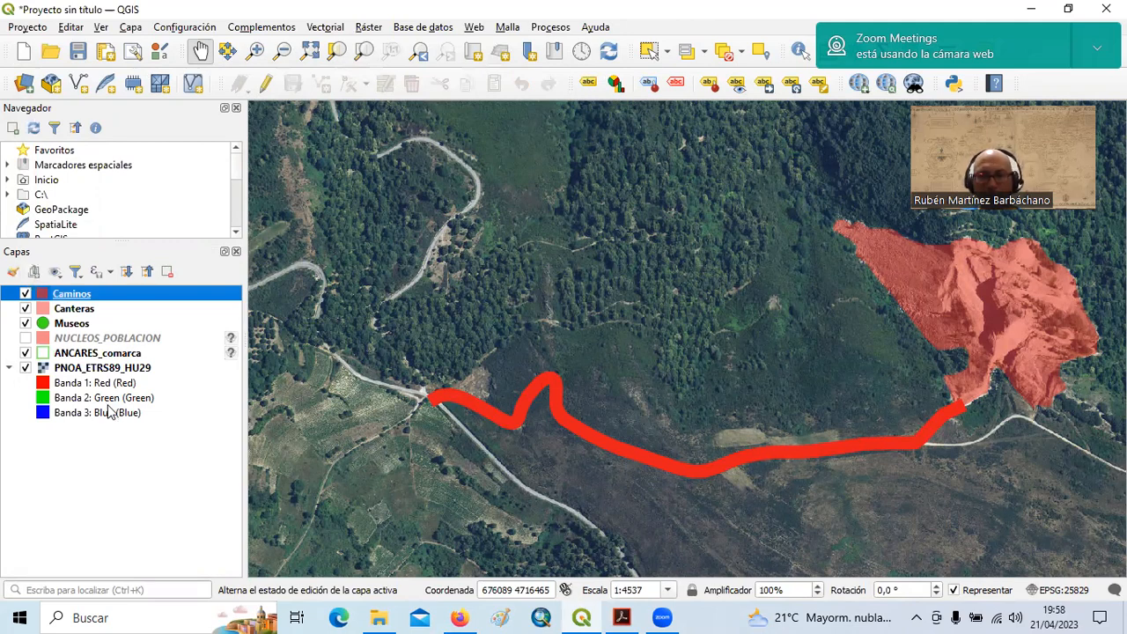
{"action": "right_click", "coordinate": [80, 300]}
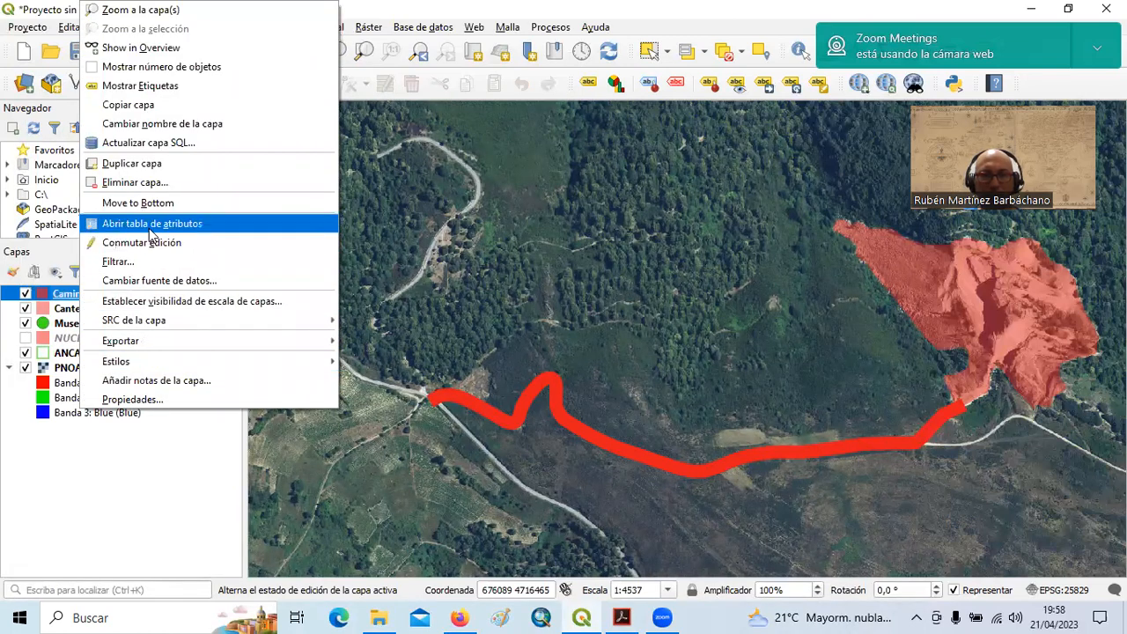
{"action": "left_click", "coordinate": [125, 476]}
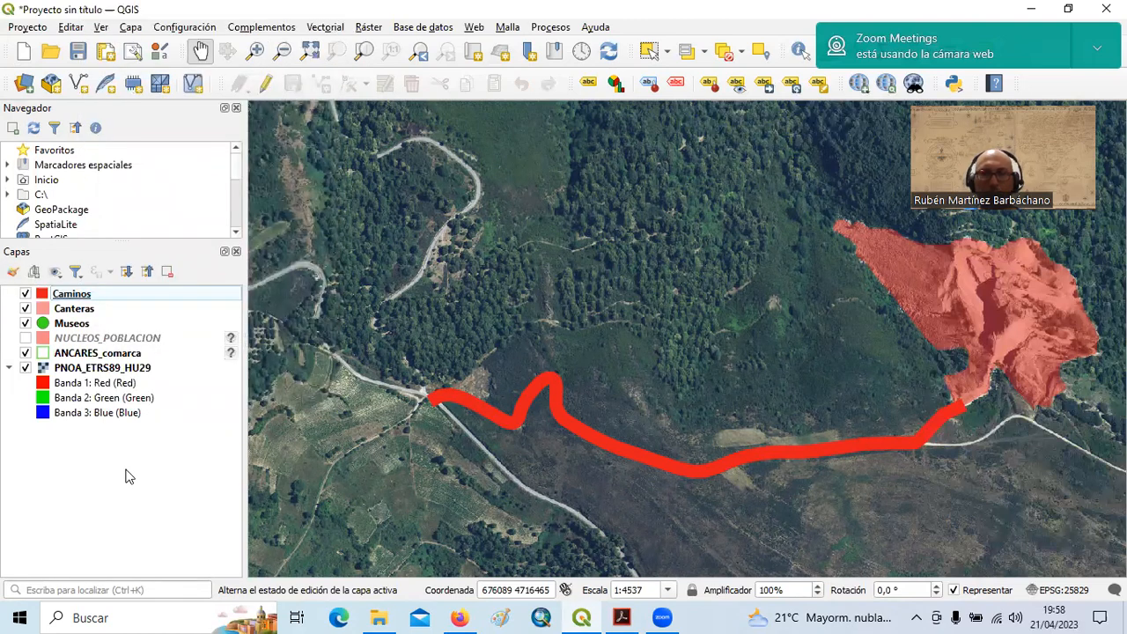
{"action": "left_click", "coordinate": [82, 310]}
{"action": "right_click", "coordinate": [82, 310]}
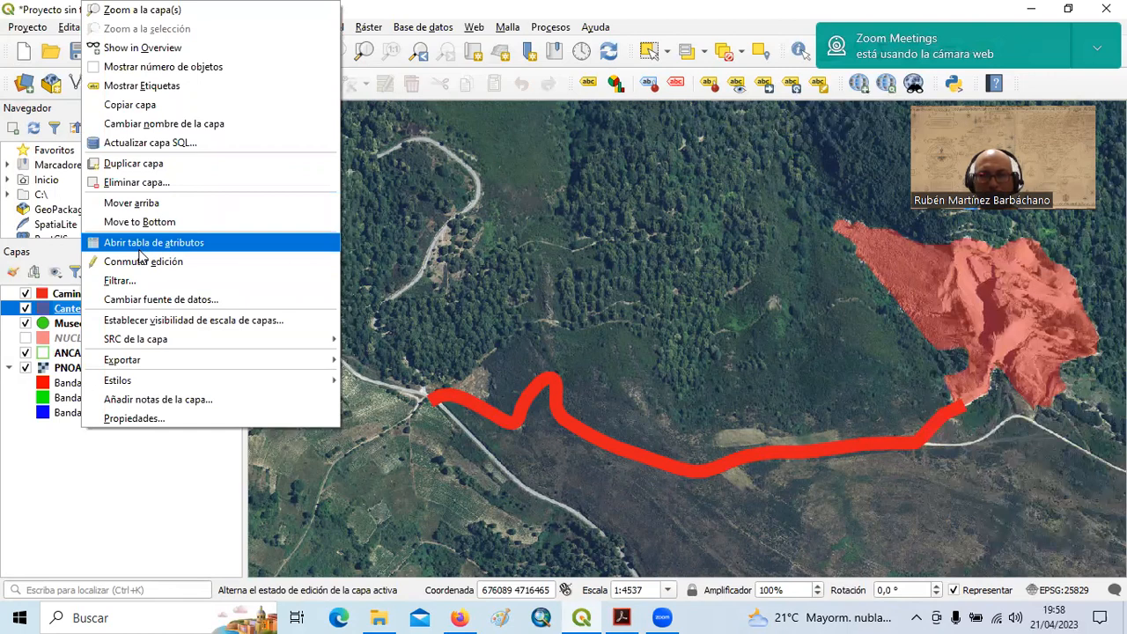
Open the attribute table of the Museos layer to review its records, and close it.
{"action": "right_click", "coordinate": [72, 327]}
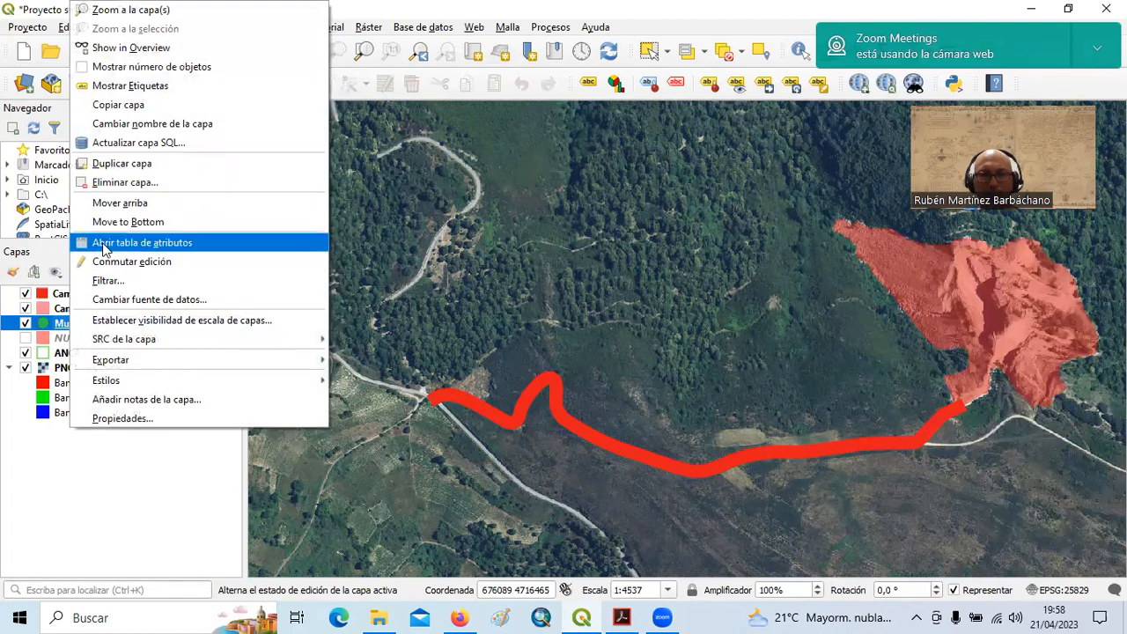
{"action": "left_click", "coordinate": [104, 246]}
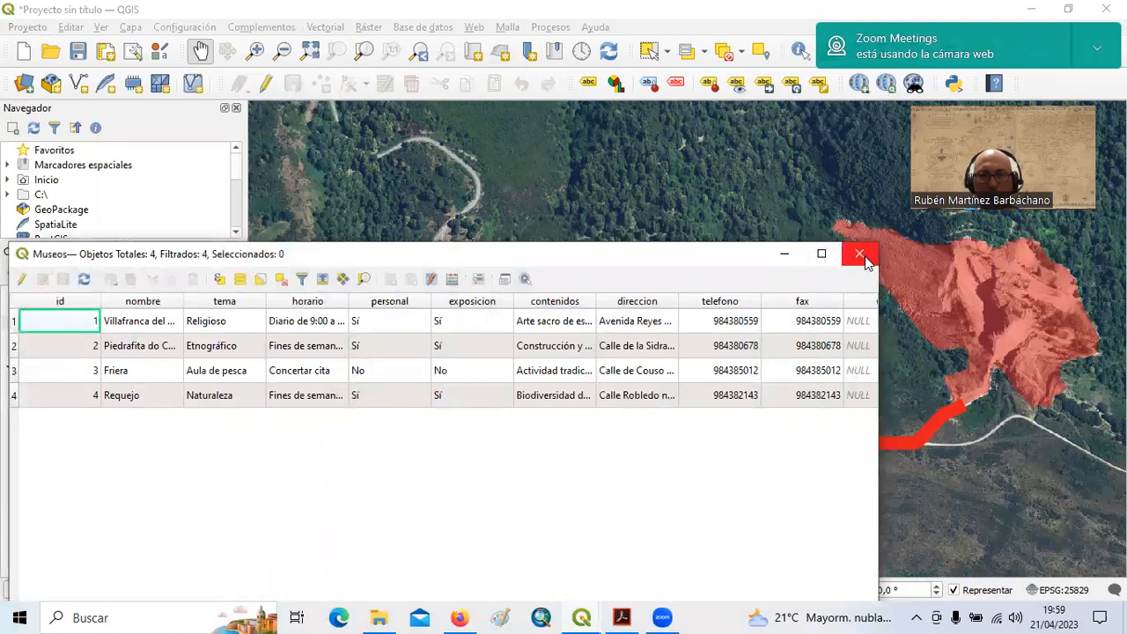
{"action": "left_click", "coordinate": [861, 256]}
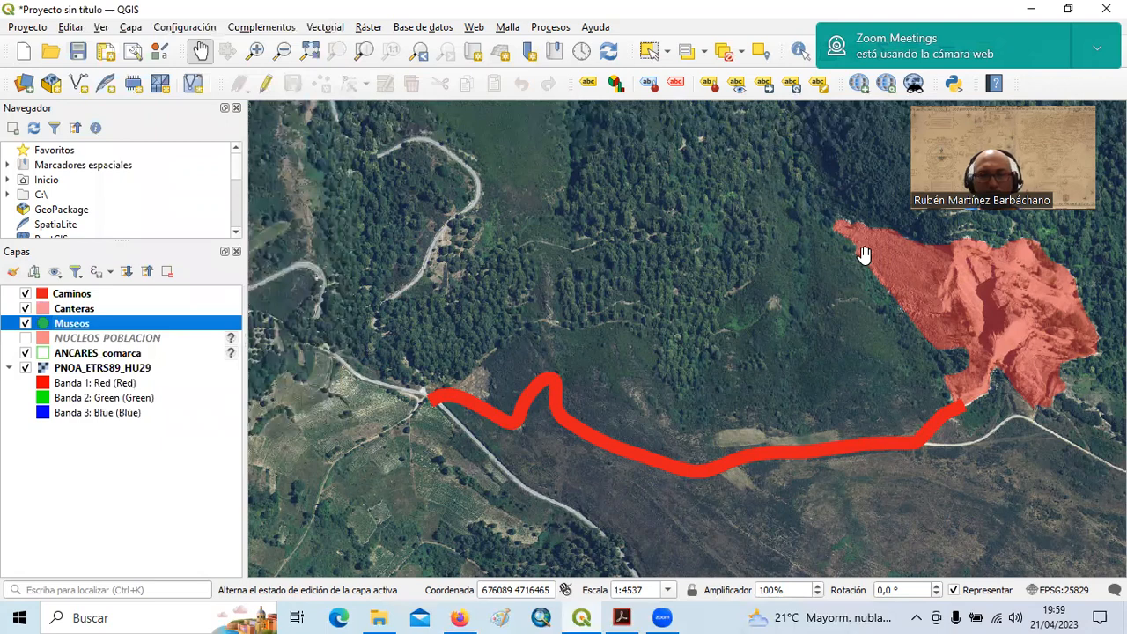
{"action": "left_click", "coordinate": [931, 224]}
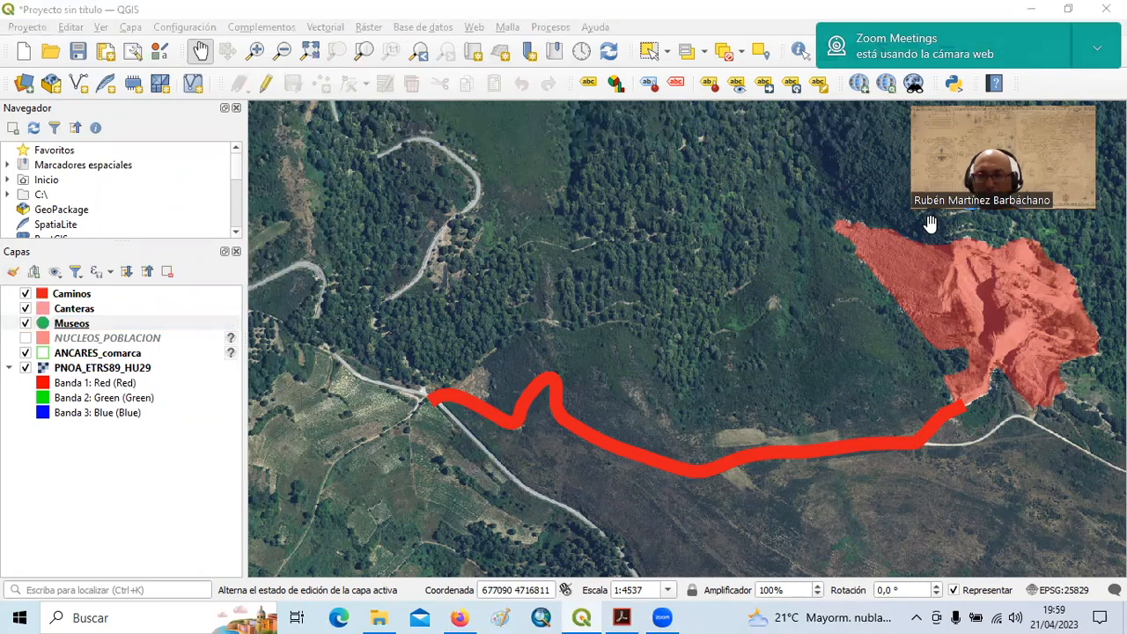